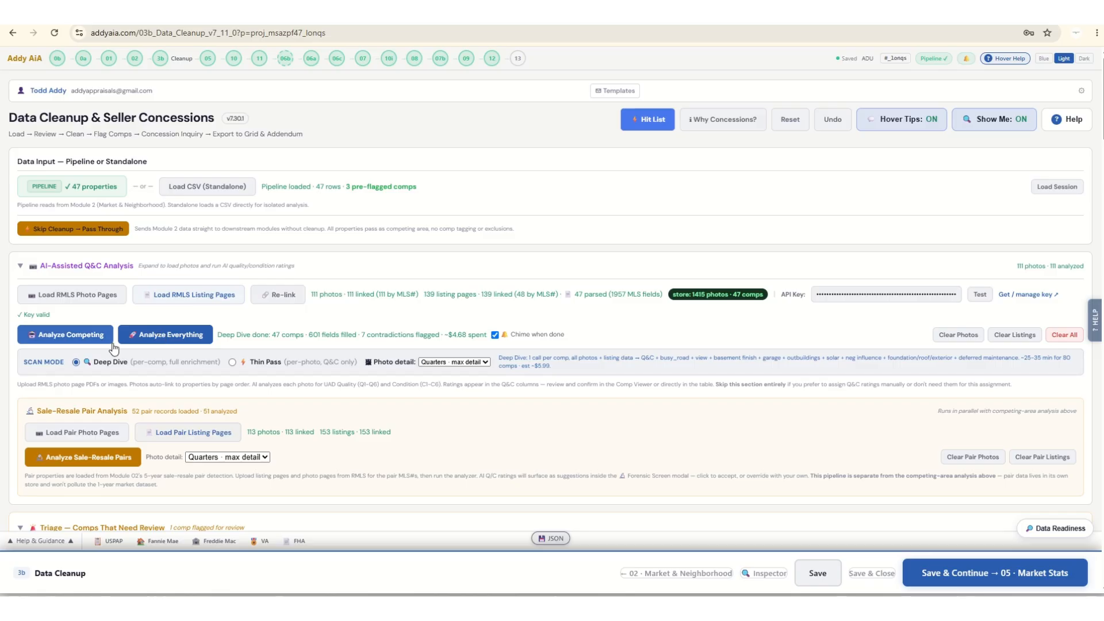
Examine the photo detail options, the comps cleanup table, the MLS# pull lists and the ranking engine's scoring factors.
click(446, 364)
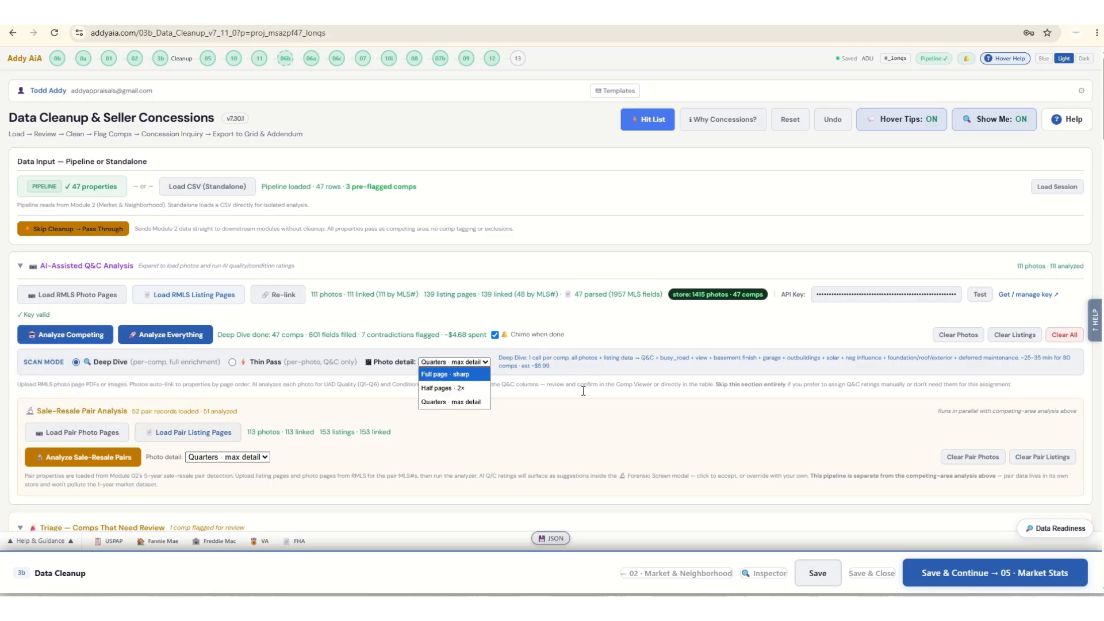
click(608, 420)
scroll(608, 420, down, 10)
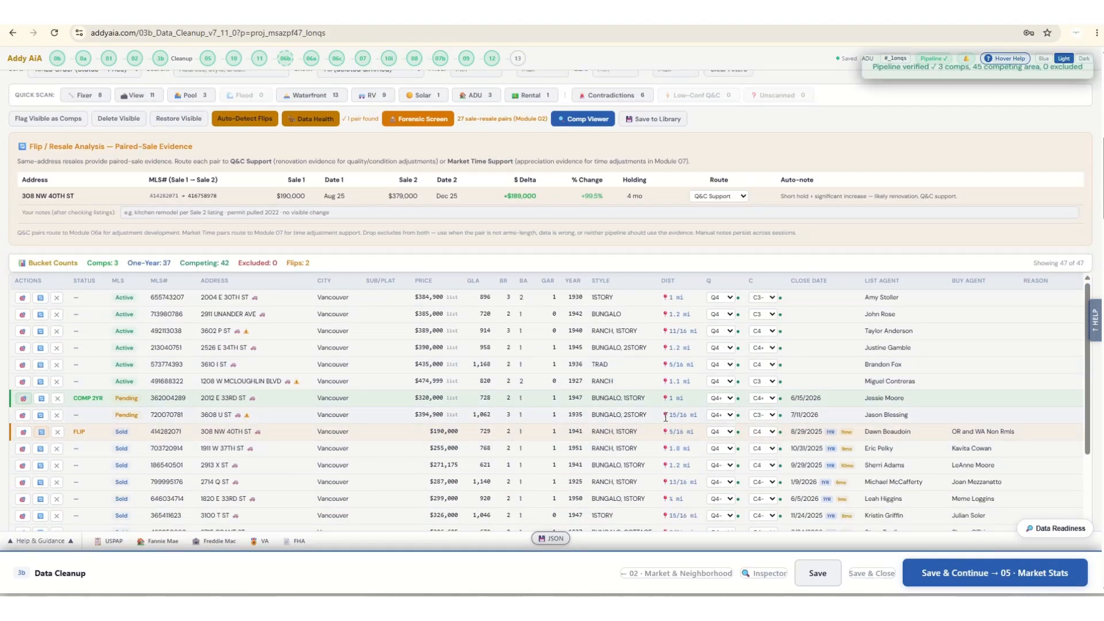
scroll(542, 421, down, 4)
scroll(526, 429, down, 10)
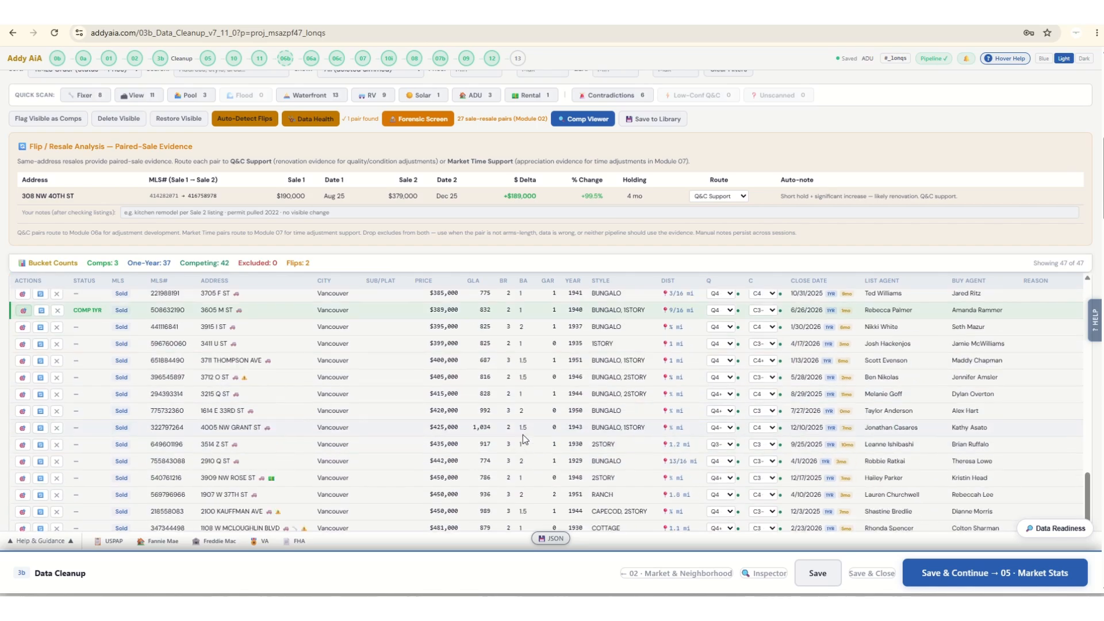
scroll(505, 472, down, 1)
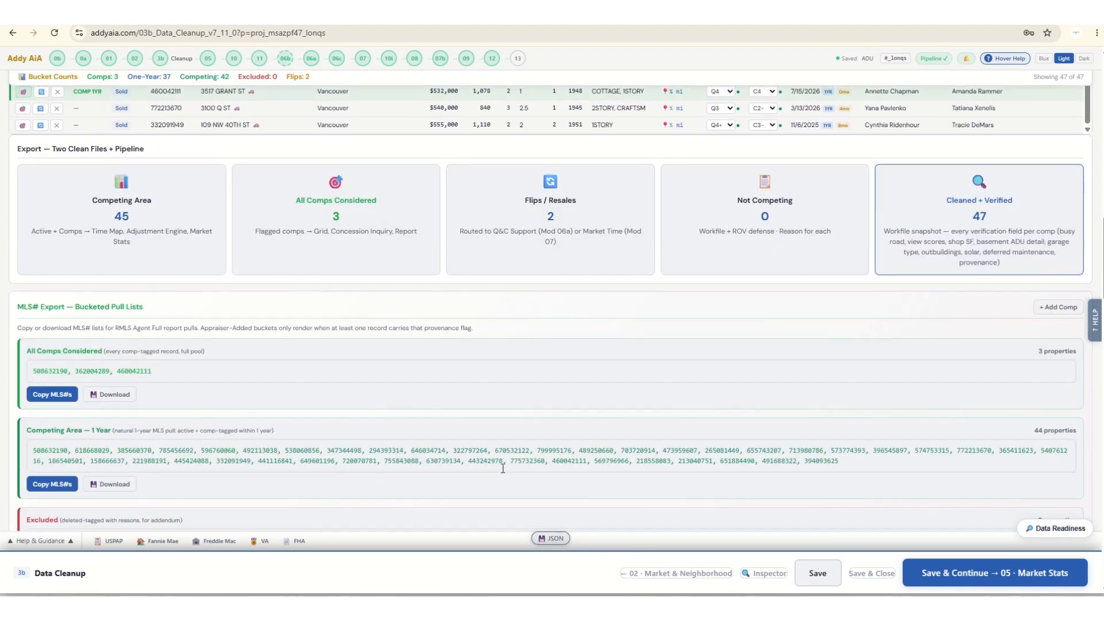
scroll(502, 468, down, 2)
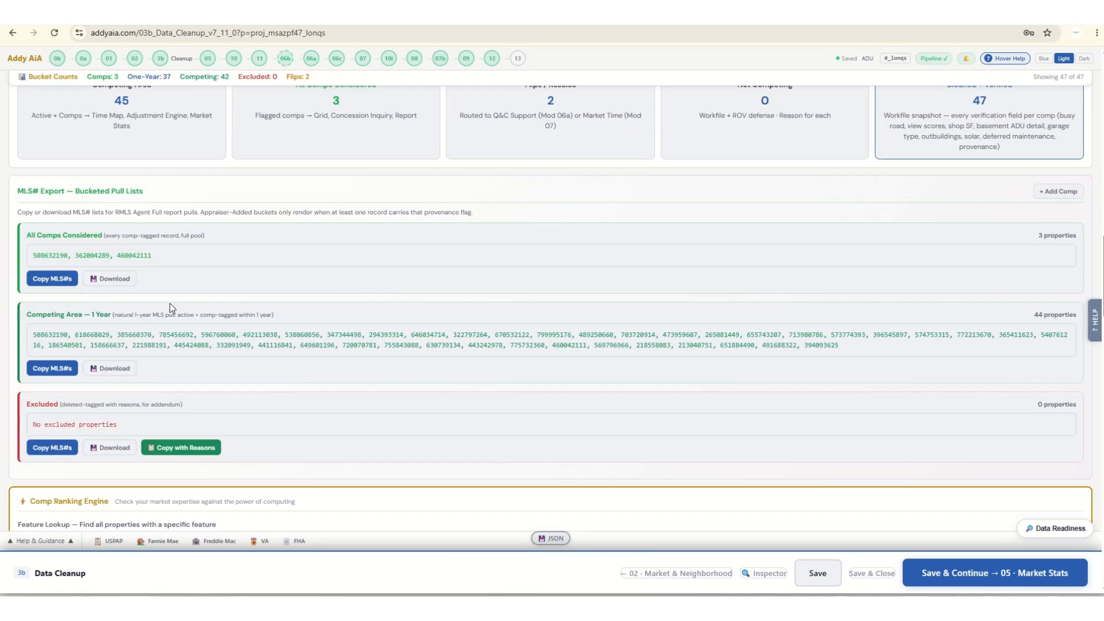
scroll(364, 397, down, 3)
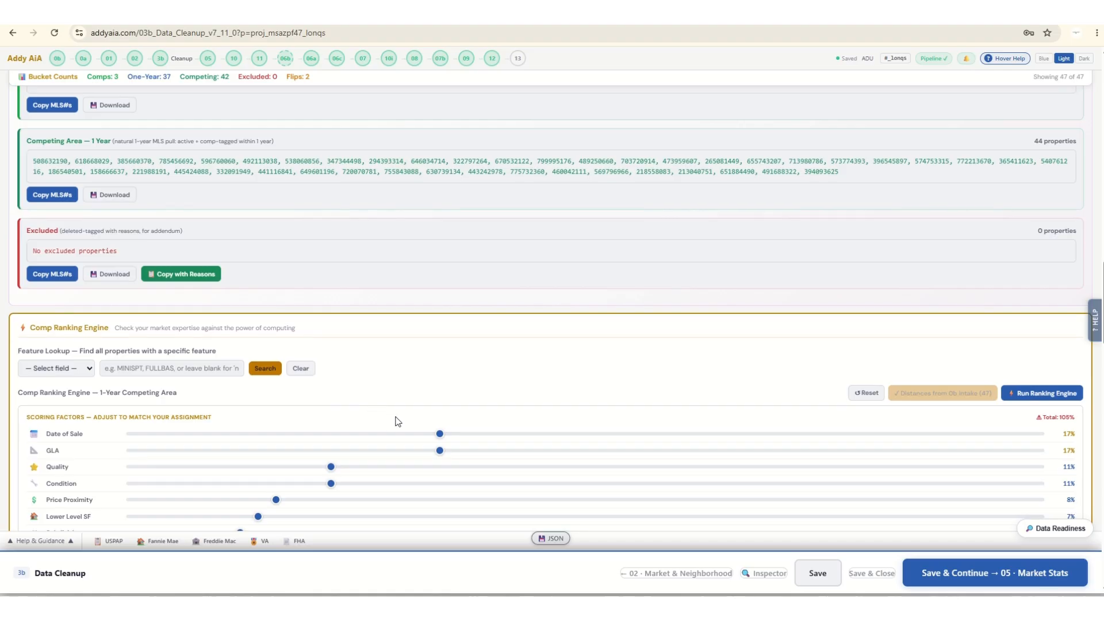
scroll(396, 421, down, 2)
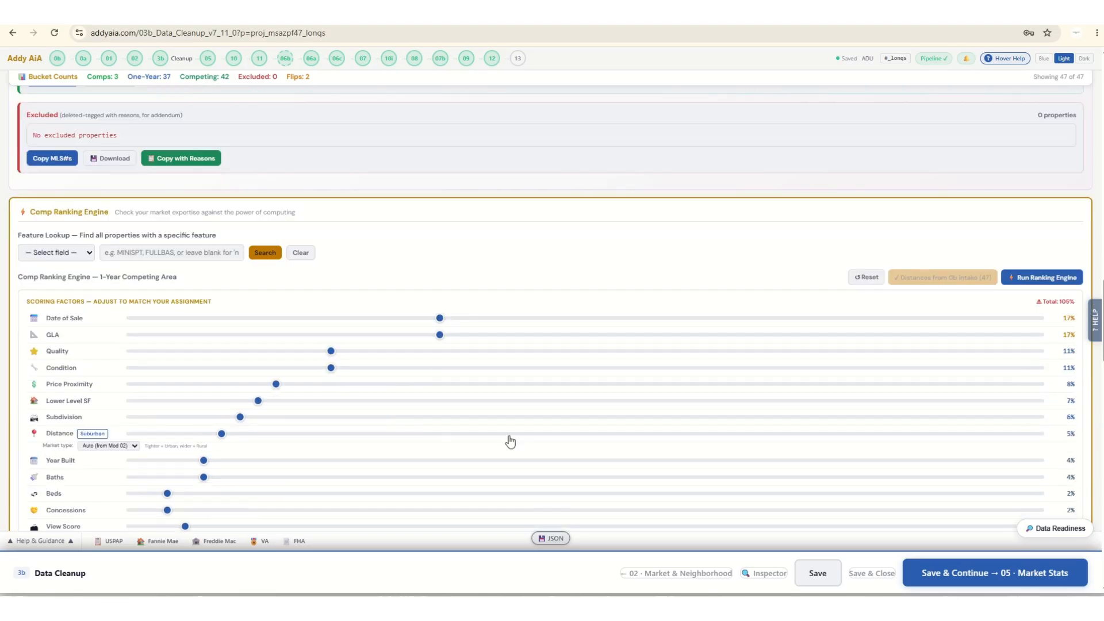
Run the Comp Ranking Engine on the 1-year competing area and display your picks beside the computer's picks.
click(1048, 282)
scroll(646, 334, down, 5)
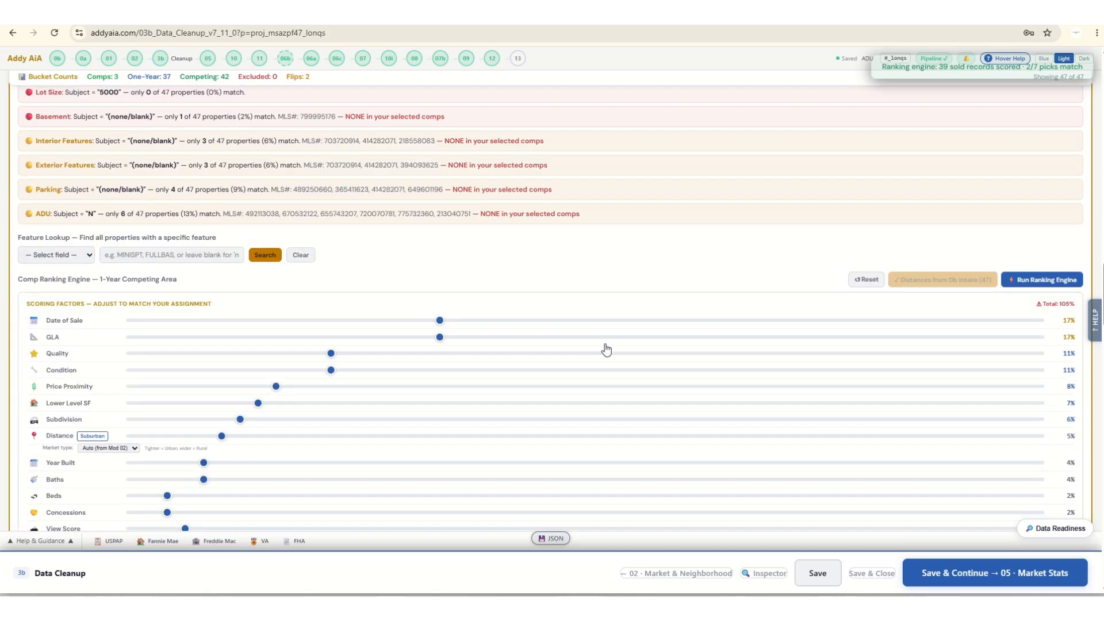
scroll(599, 352, down, 5)
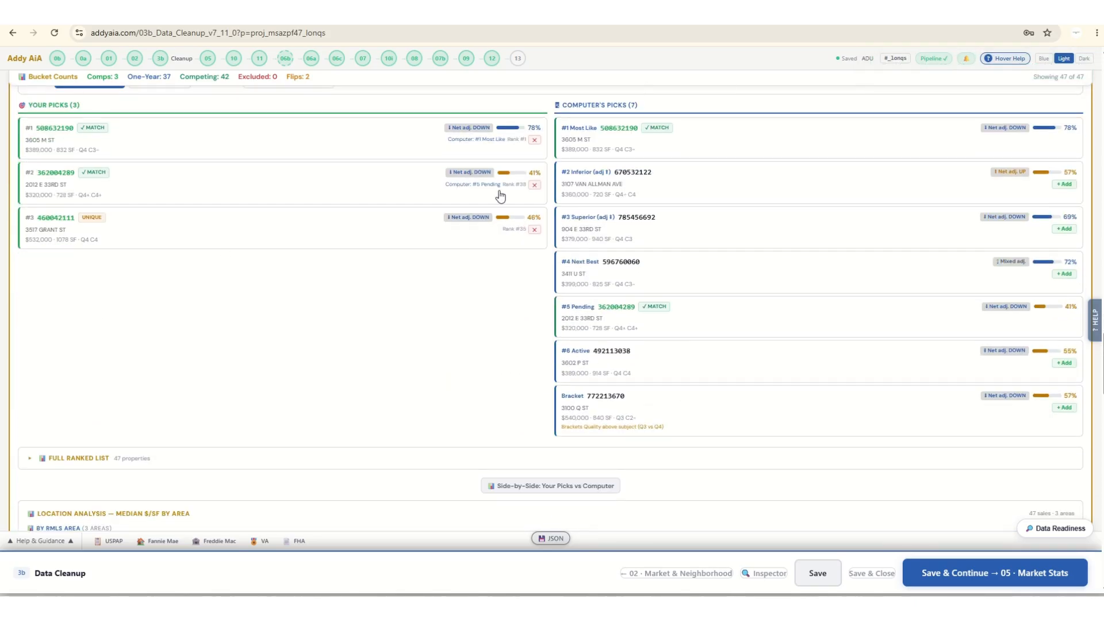
Add the computer's #2 Inferior, #3 Superior, #4 Next Best and #6 Active picks to your own picks.
click(1064, 185)
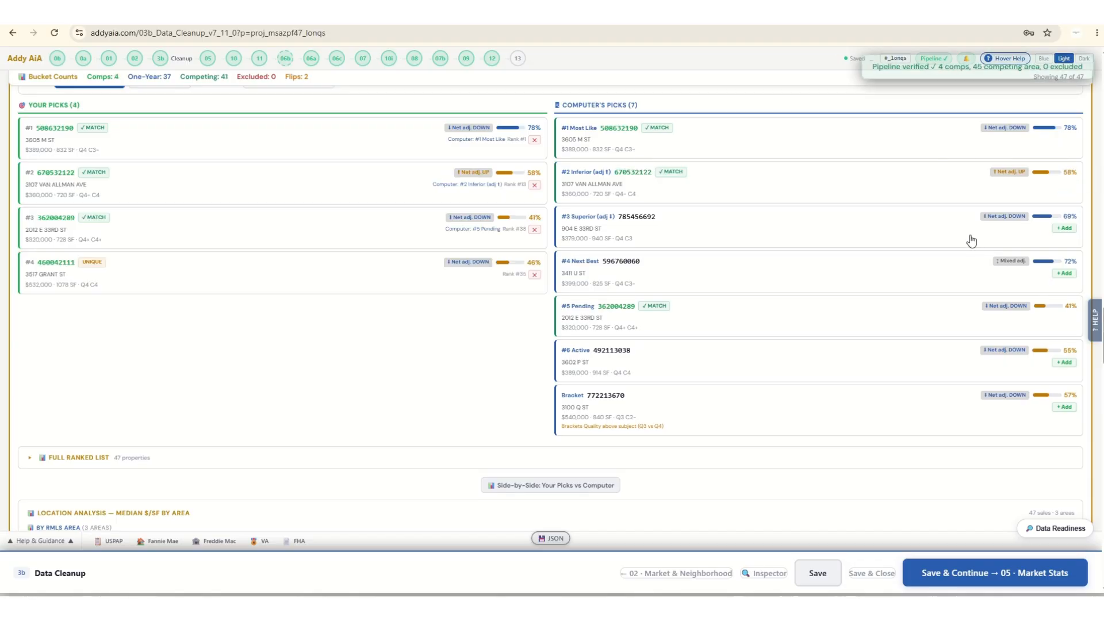
click(1064, 229)
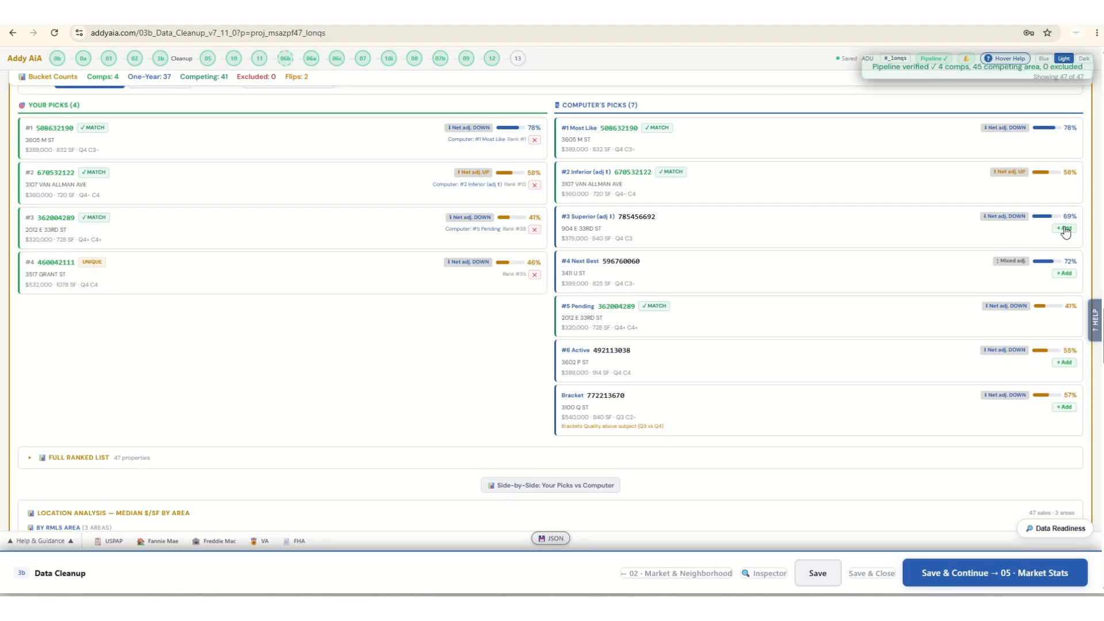
click(1064, 273)
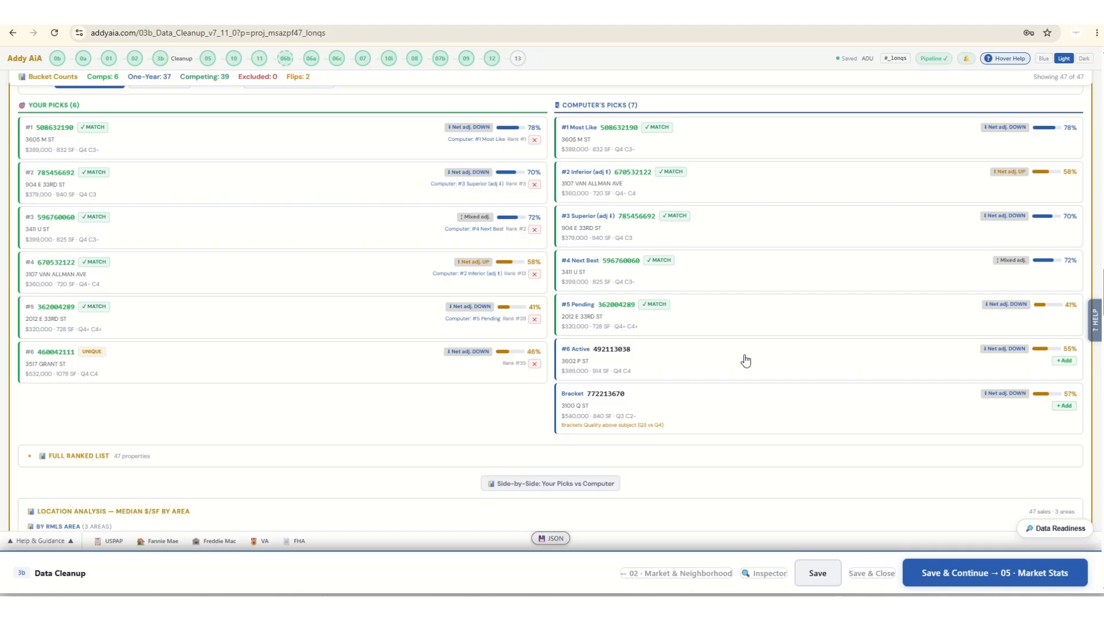
click(1053, 363)
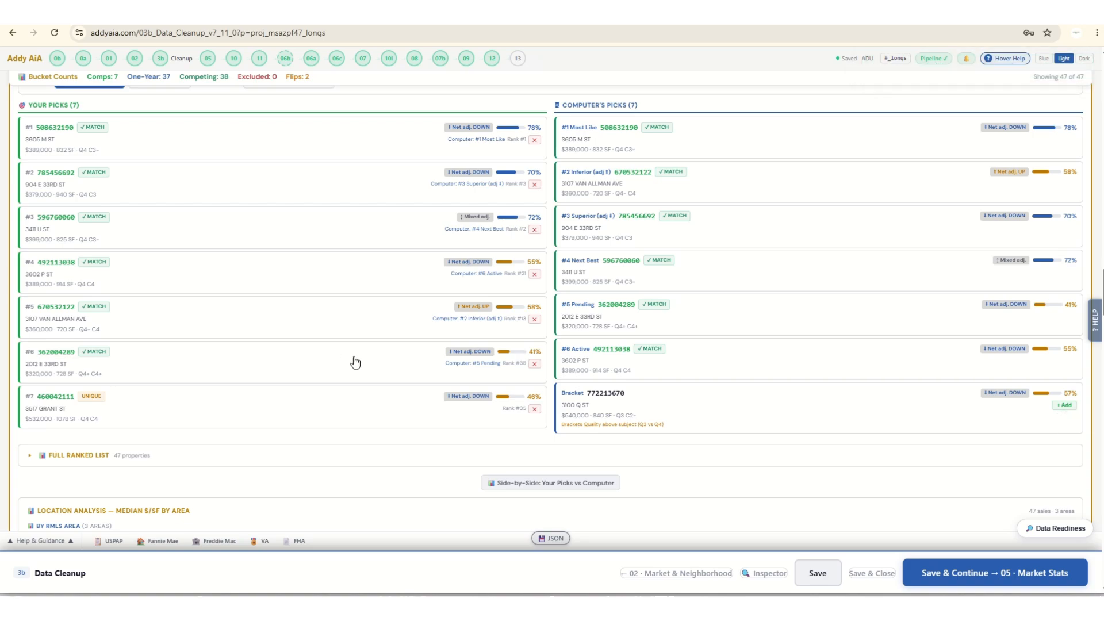
Build the Seller Concession Inquiry cards for the tagged comps and display the card for Comparable #1.
scroll(357, 362, down, 6)
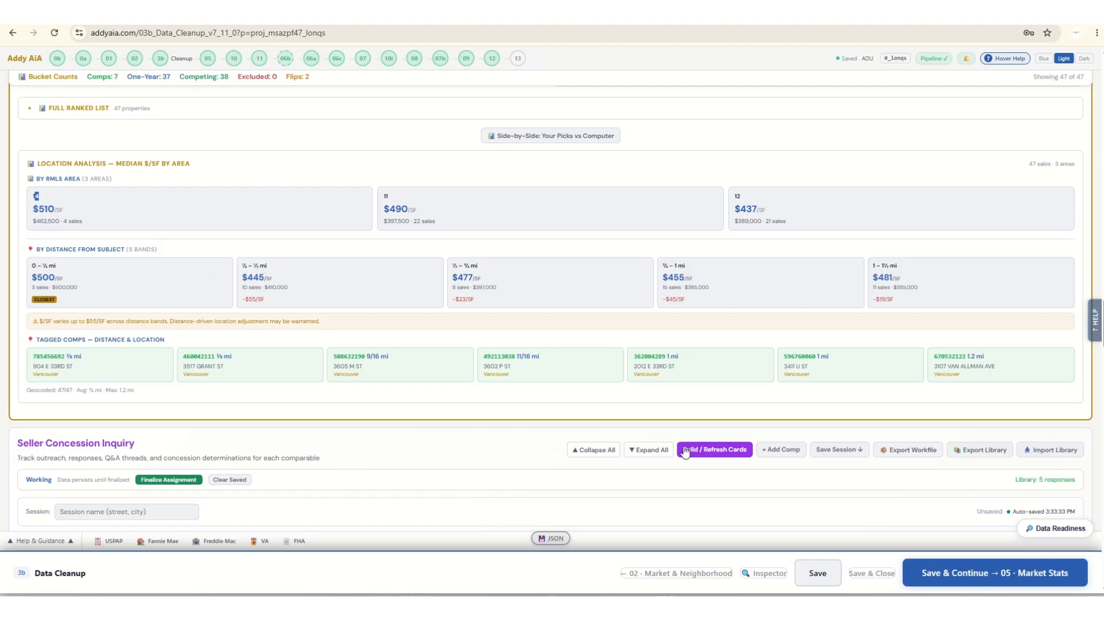
click(729, 453)
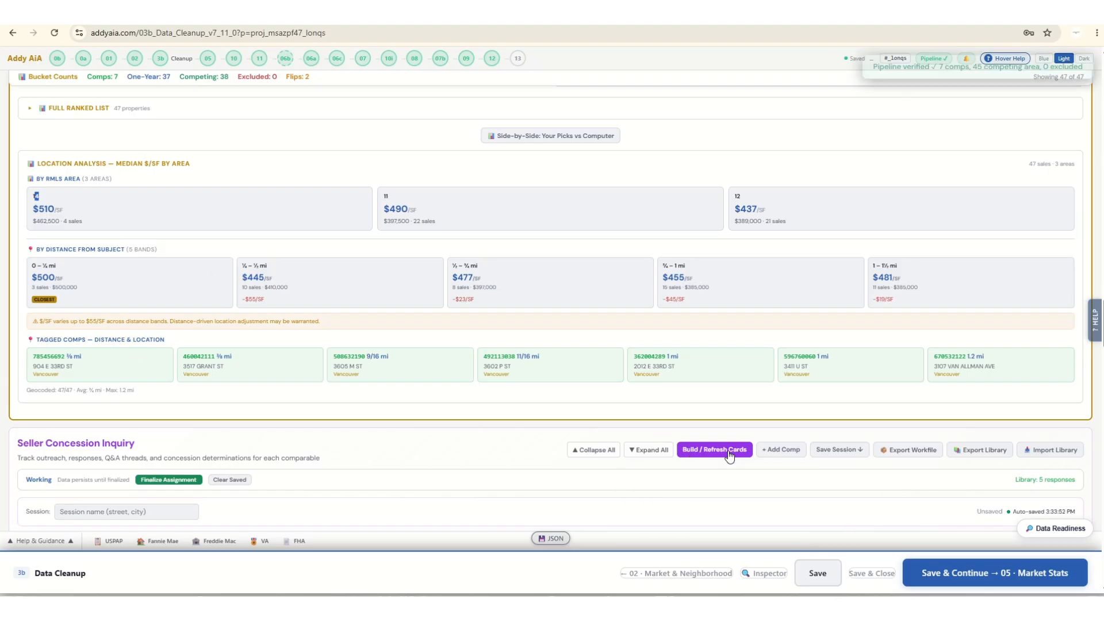
scroll(550, 424, down, 1)
scroll(546, 425, down, 9)
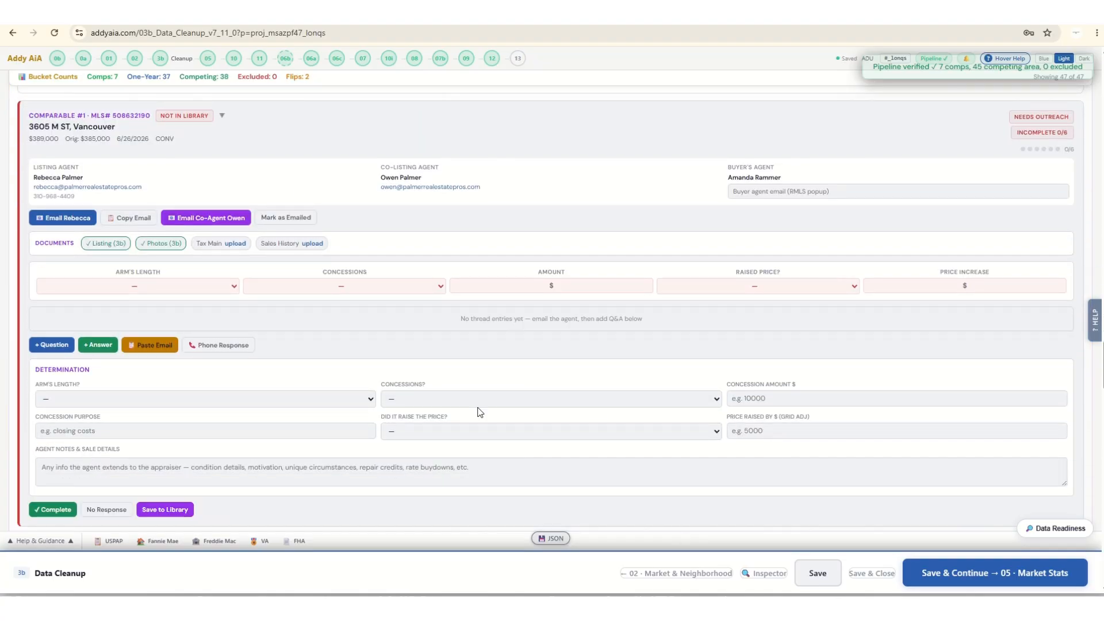
Examine the concession summary, location analysis, feature anomalies and tagged comps in the cleanup table.
scroll(428, 407, up, 3)
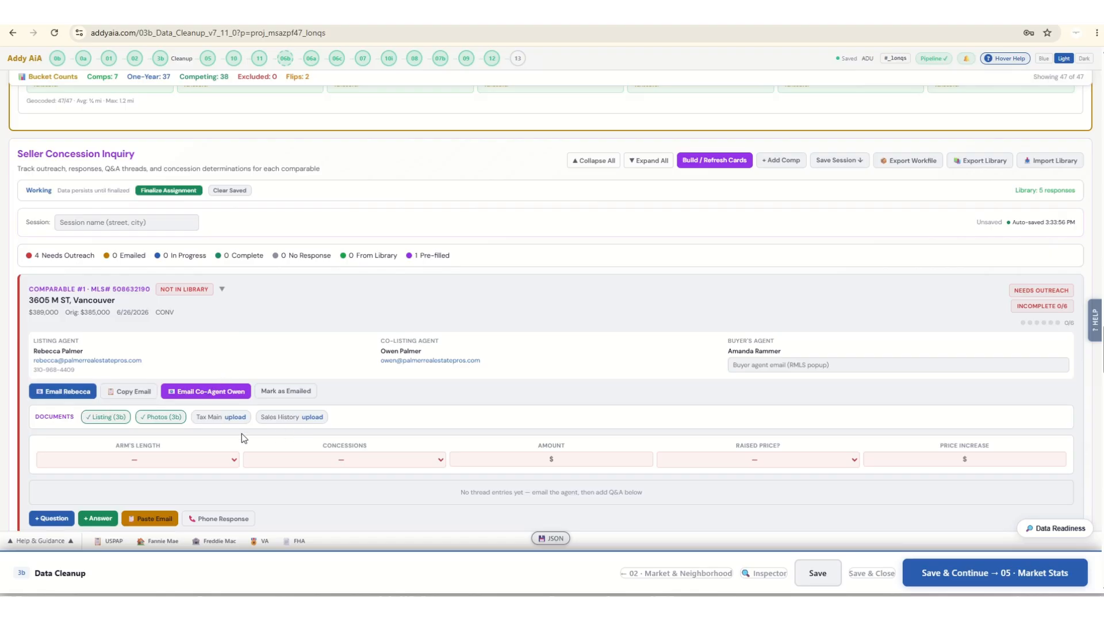
scroll(456, 402, up, 10)
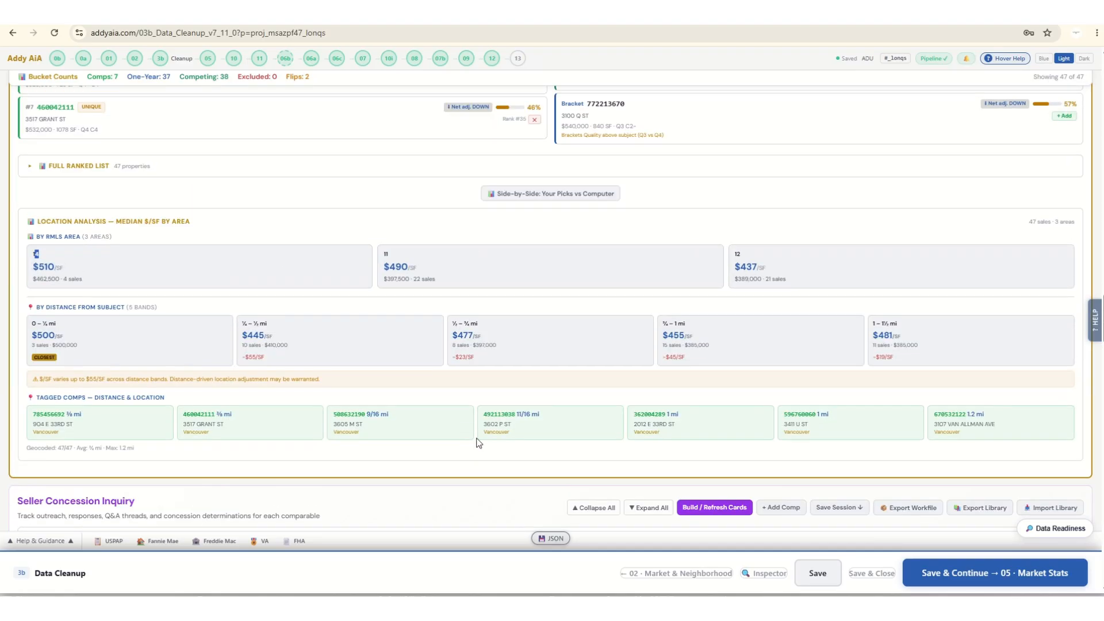
scroll(477, 444, up, 15)
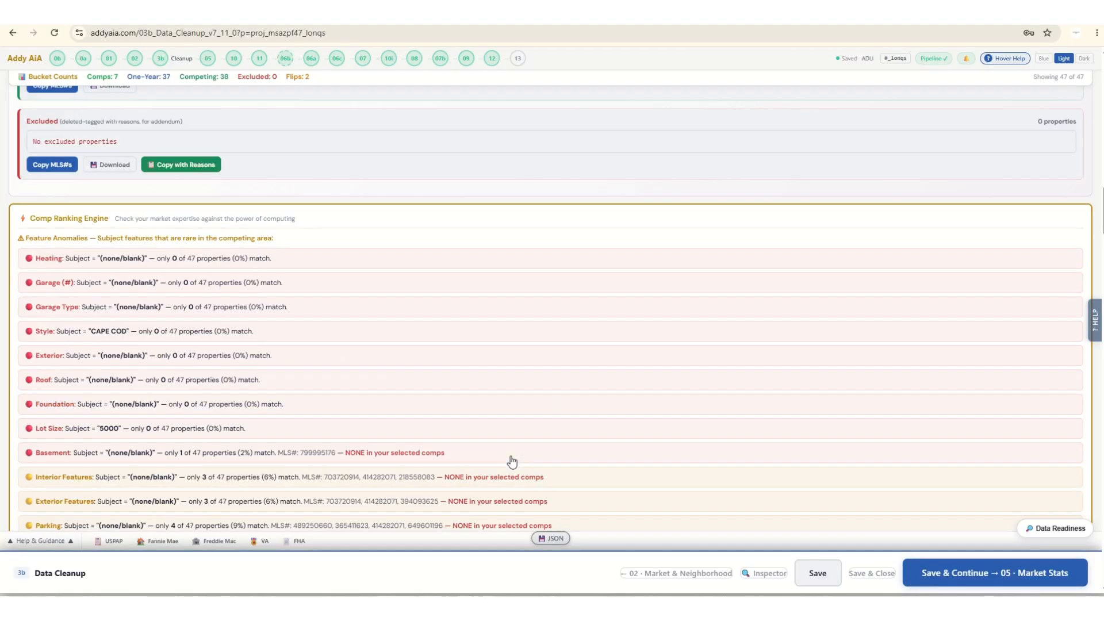
scroll(512, 462, up, 10)
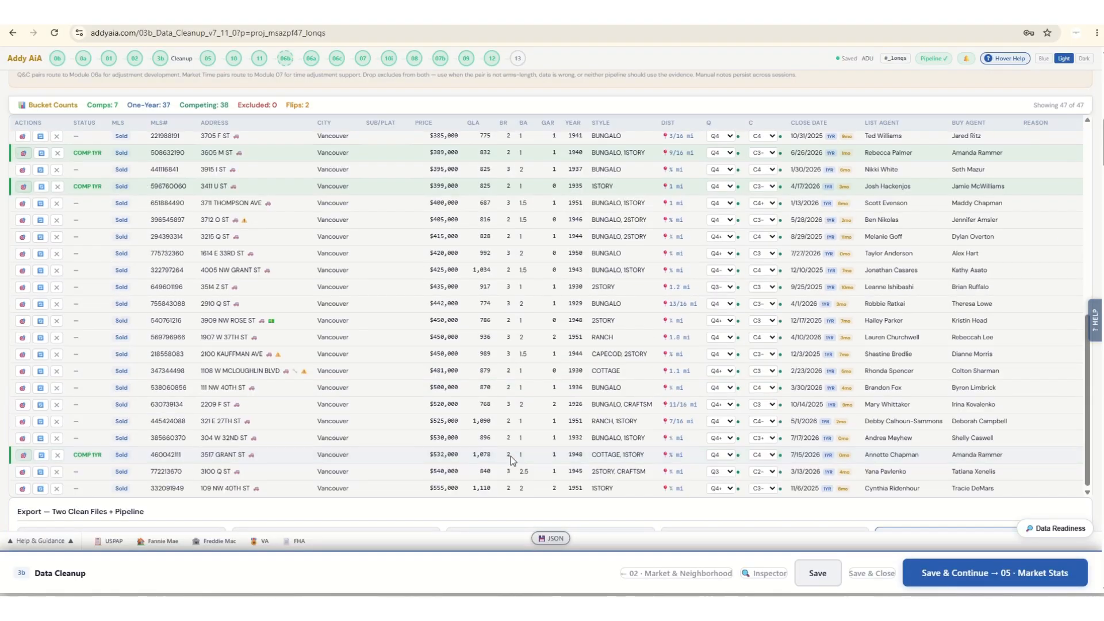
scroll(510, 457, down, 10)
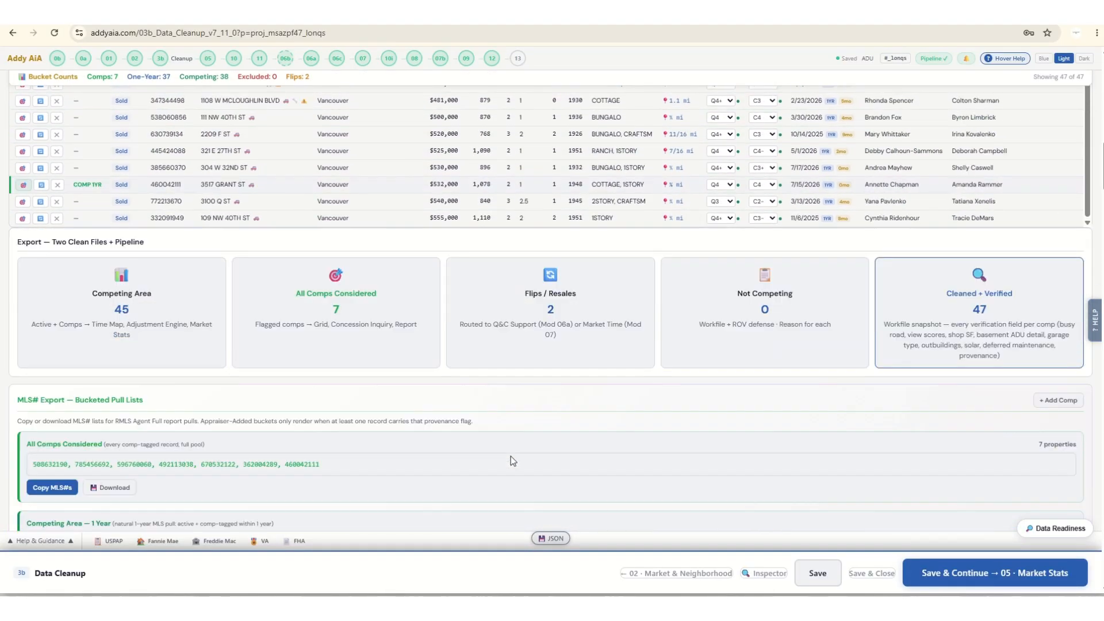
scroll(511, 456, up, 10)
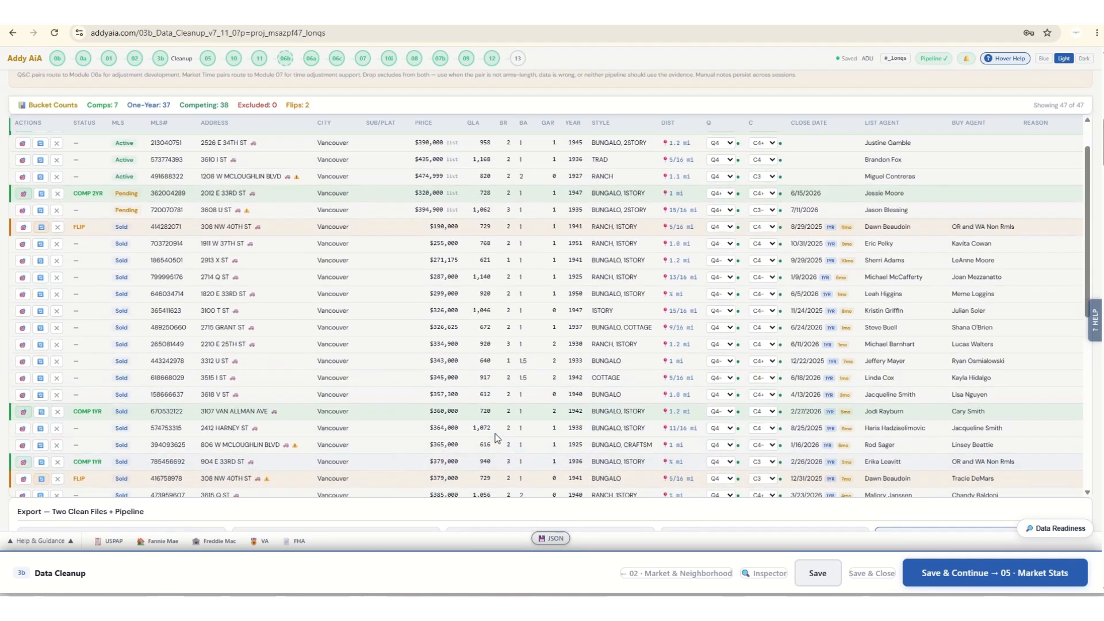
scroll(493, 438, up, 5)
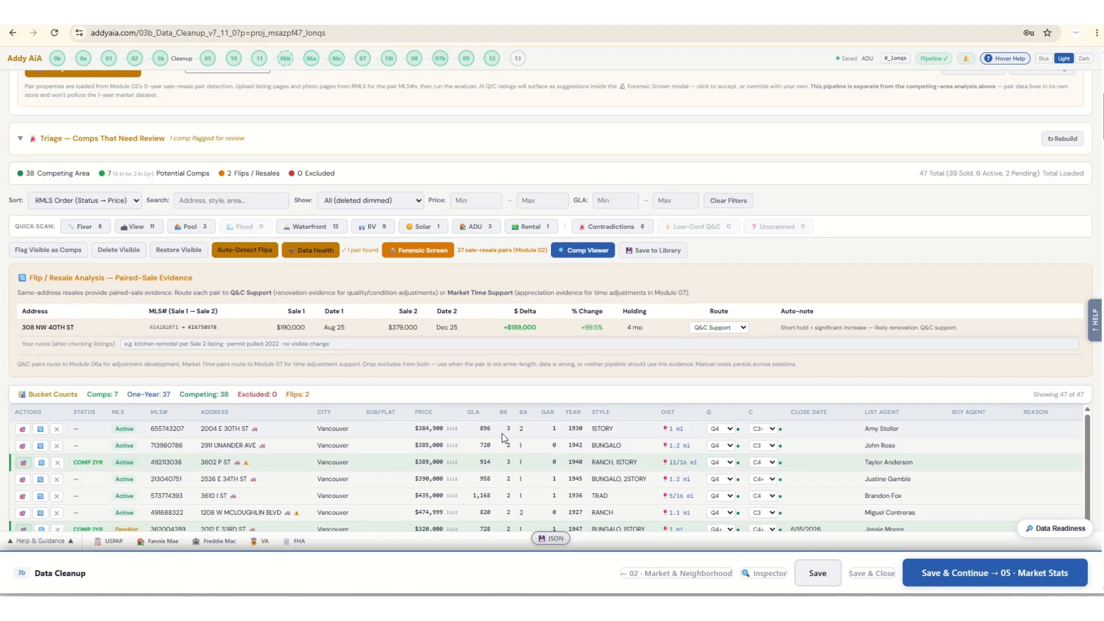
scroll(502, 434, up, 3)
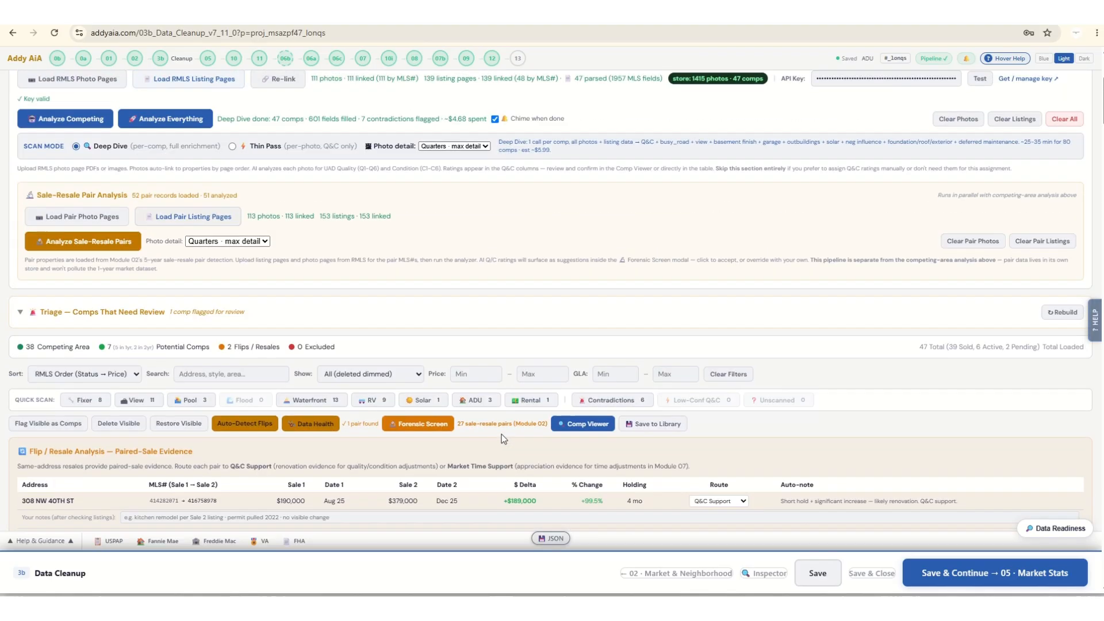
Open the first active listing of the cleanup table in the Comp Viewer and maximize the viewer window.
click(586, 426)
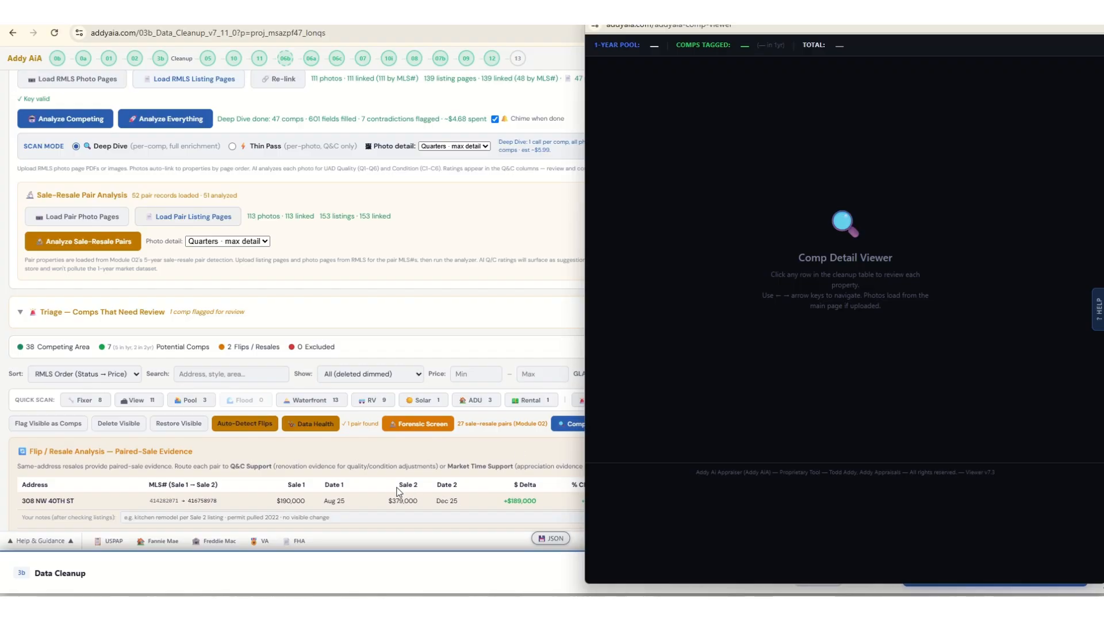
scroll(397, 488, down, 3)
click(391, 437)
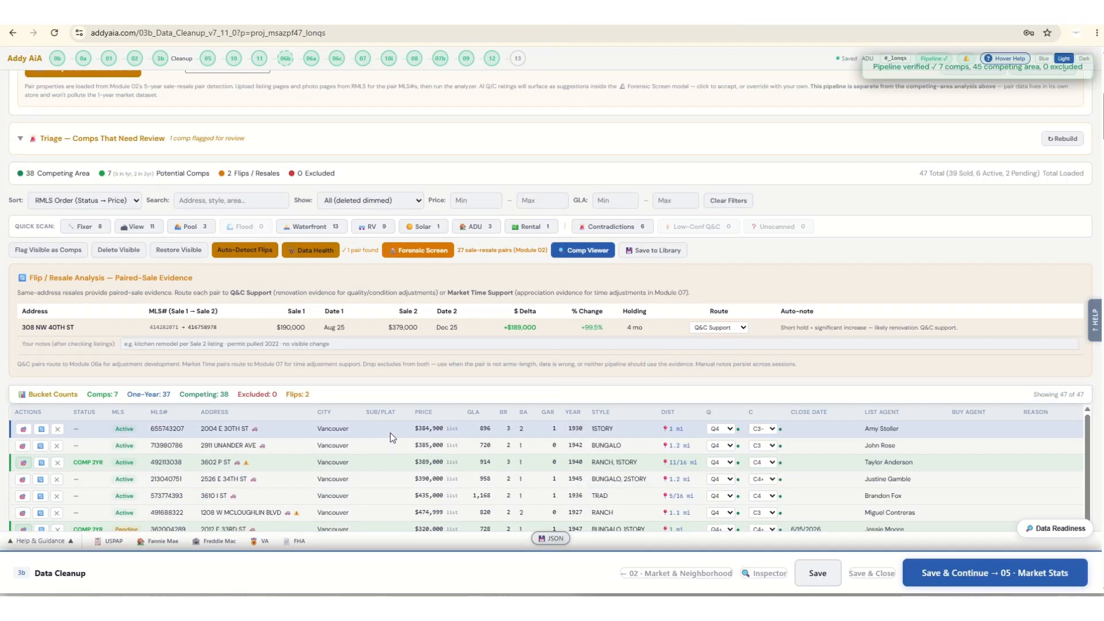
click(583, 250)
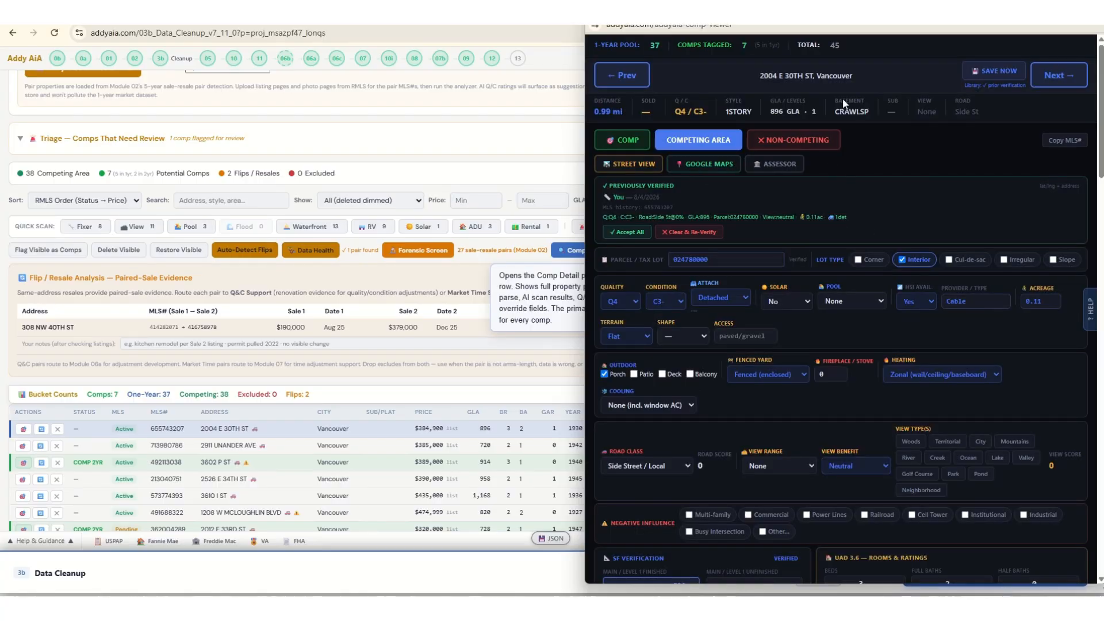
click(1057, 9)
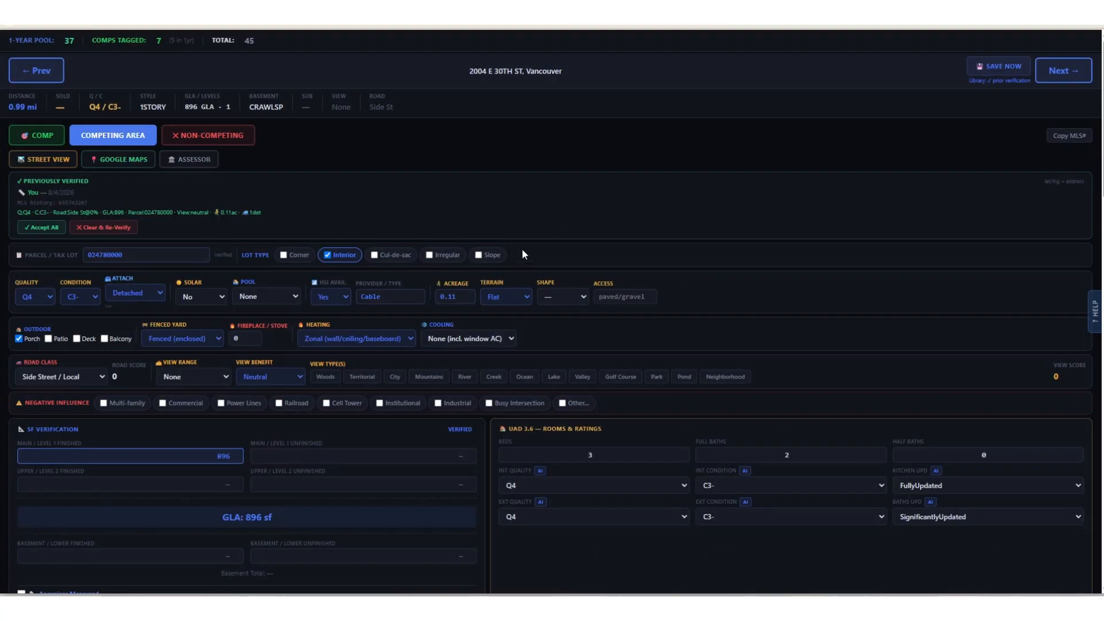
Mark Patio as an outdoor feature of the listing and add an outbuilding to its accessory structures.
click(48, 339)
scroll(506, 351, down, 3)
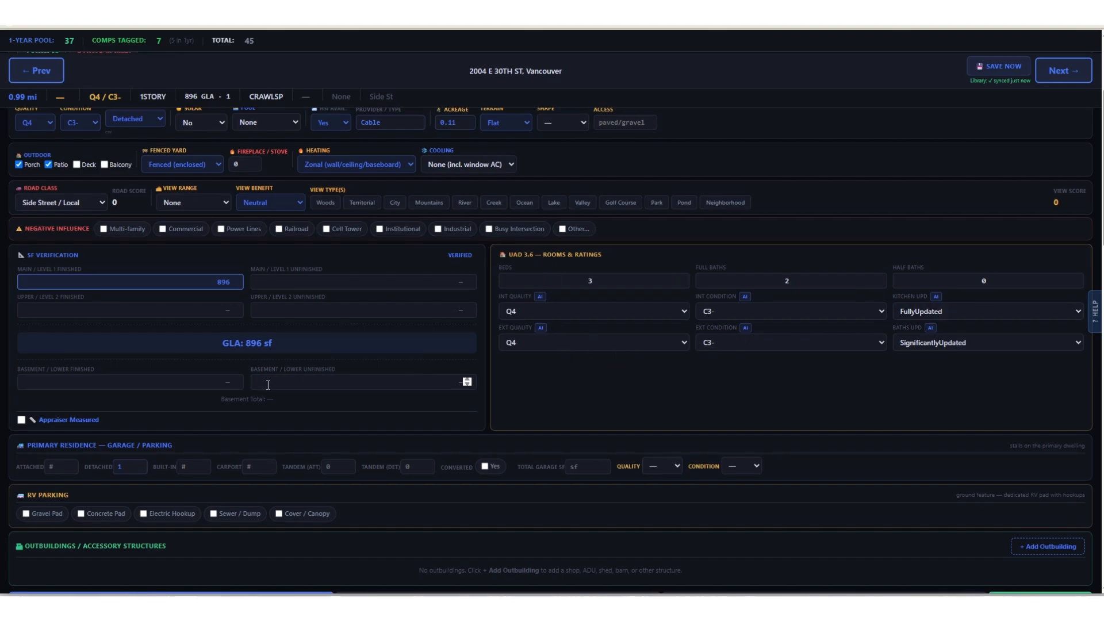
scroll(229, 391, down, 1)
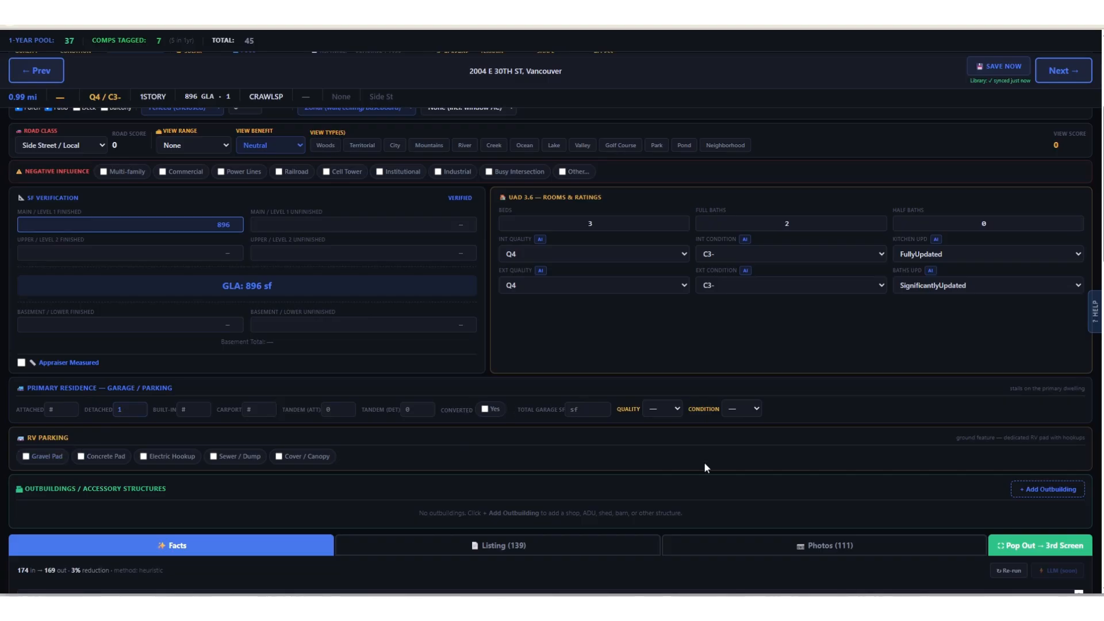
scroll(805, 457, down, 1)
click(1028, 436)
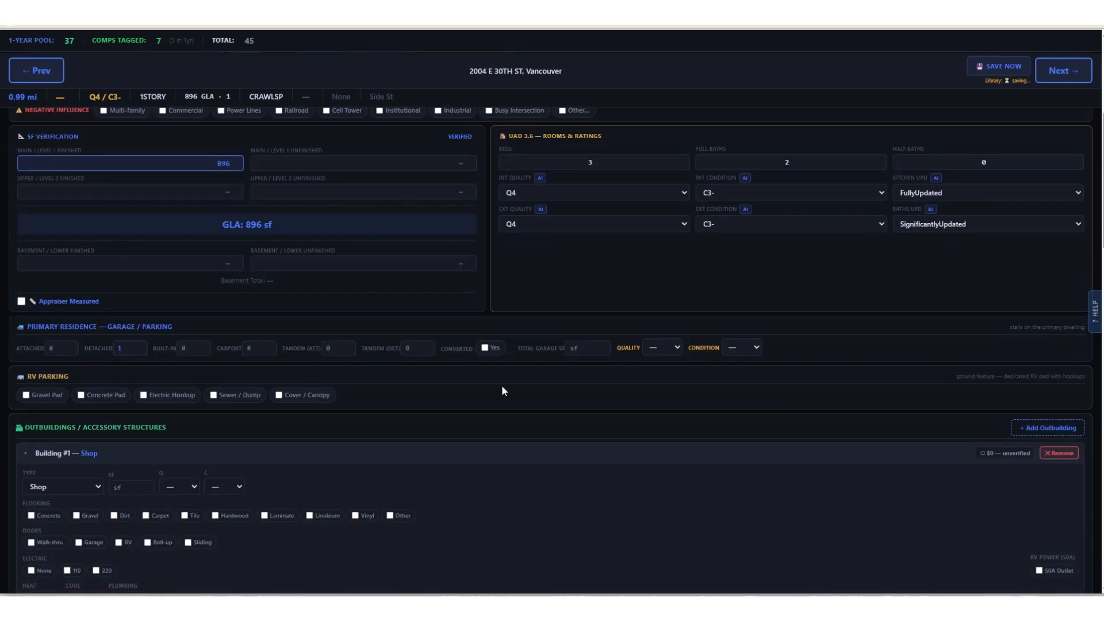
scroll(502, 386, down, 5)
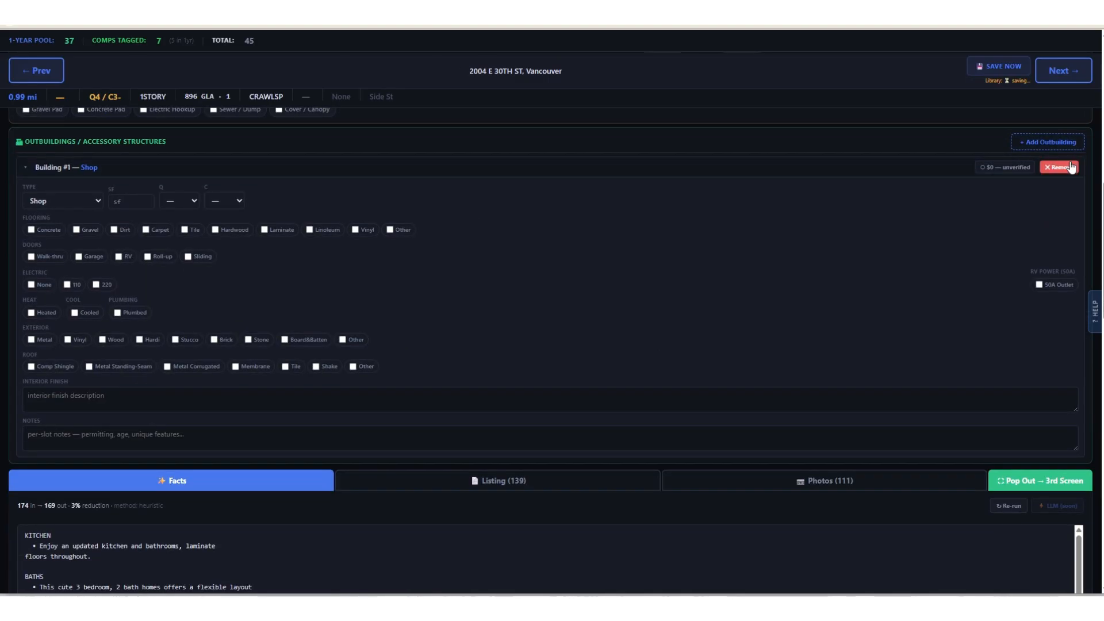
click(1058, 167)
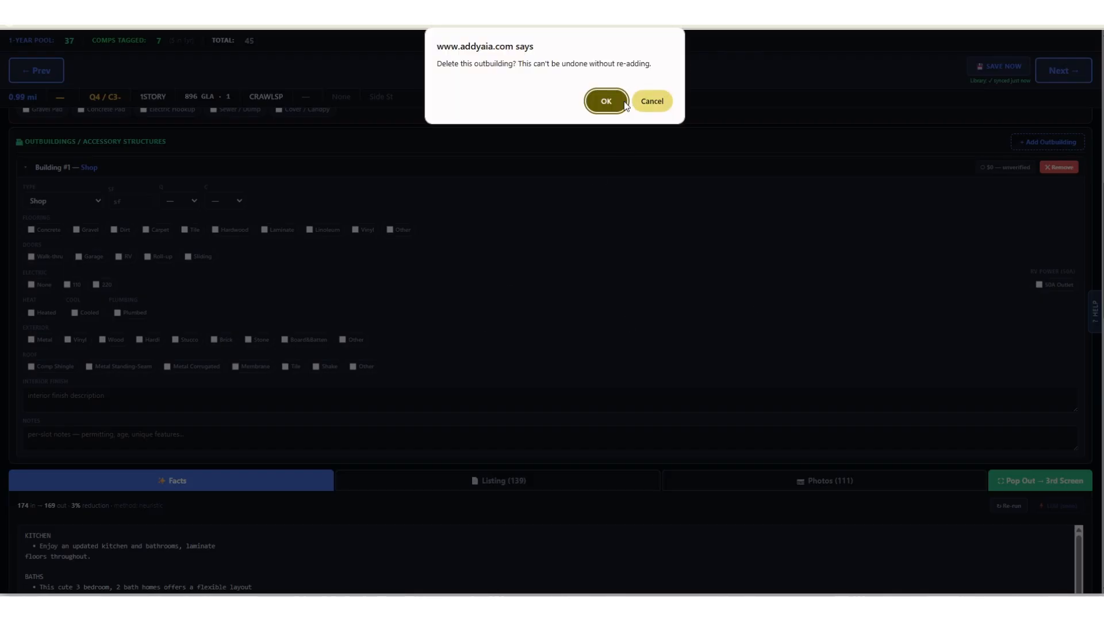
click(648, 100)
scroll(585, 282, up, 4)
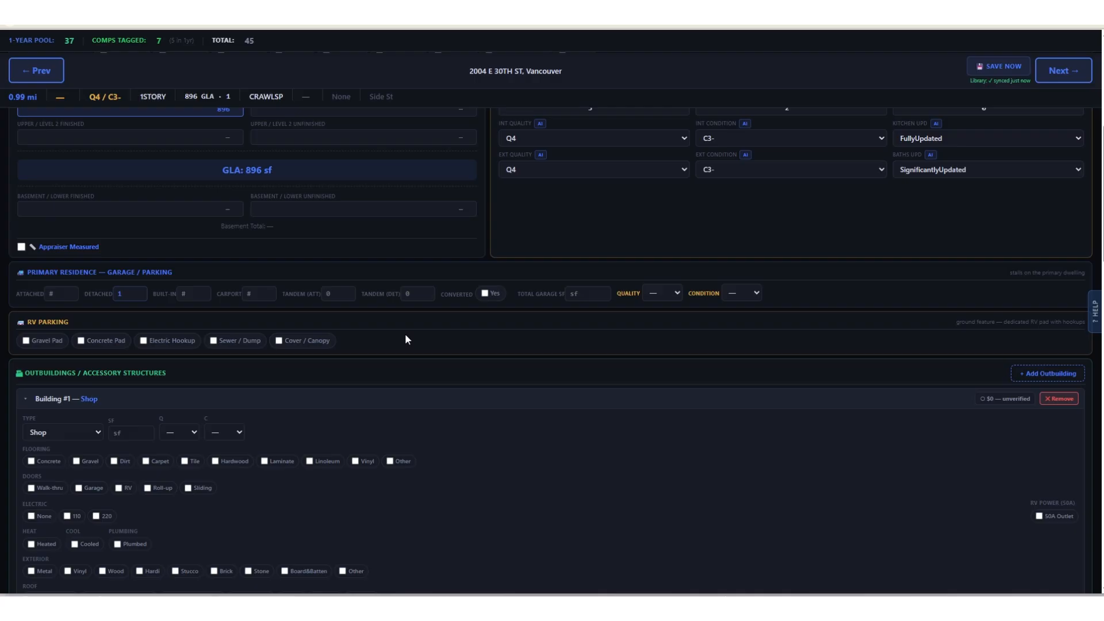
scroll(405, 339, up, 5)
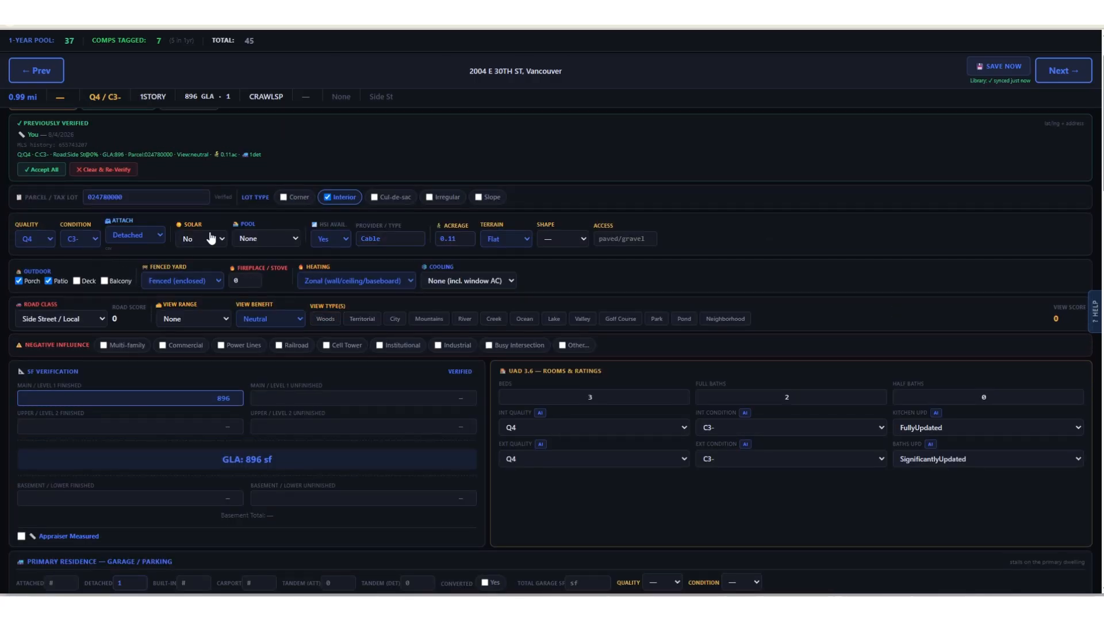
Examine the listing's property details, square footage verification, room ratings, parking and outbuilding sections in the Comp Viewer.
scroll(295, 215, up, 1)
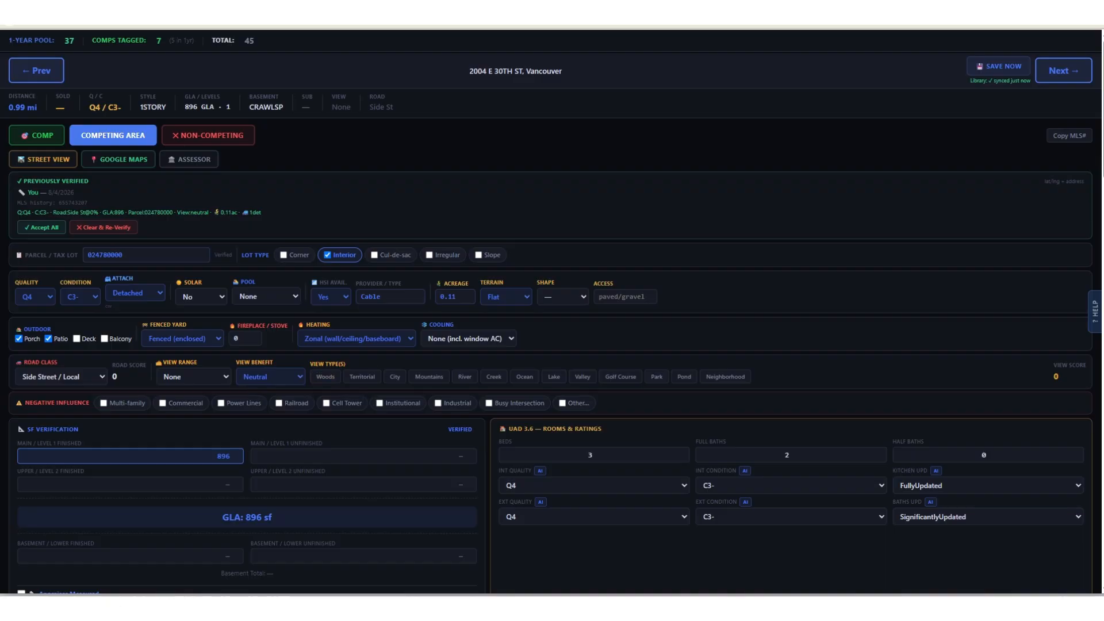
drag(382, 4, 454, 49)
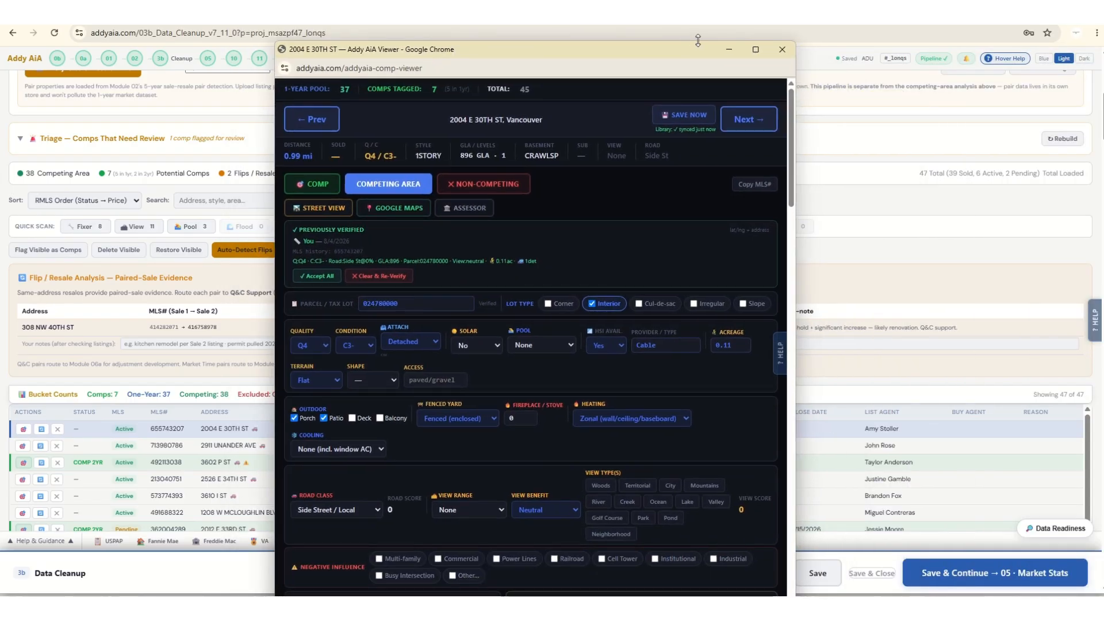
click(754, 49)
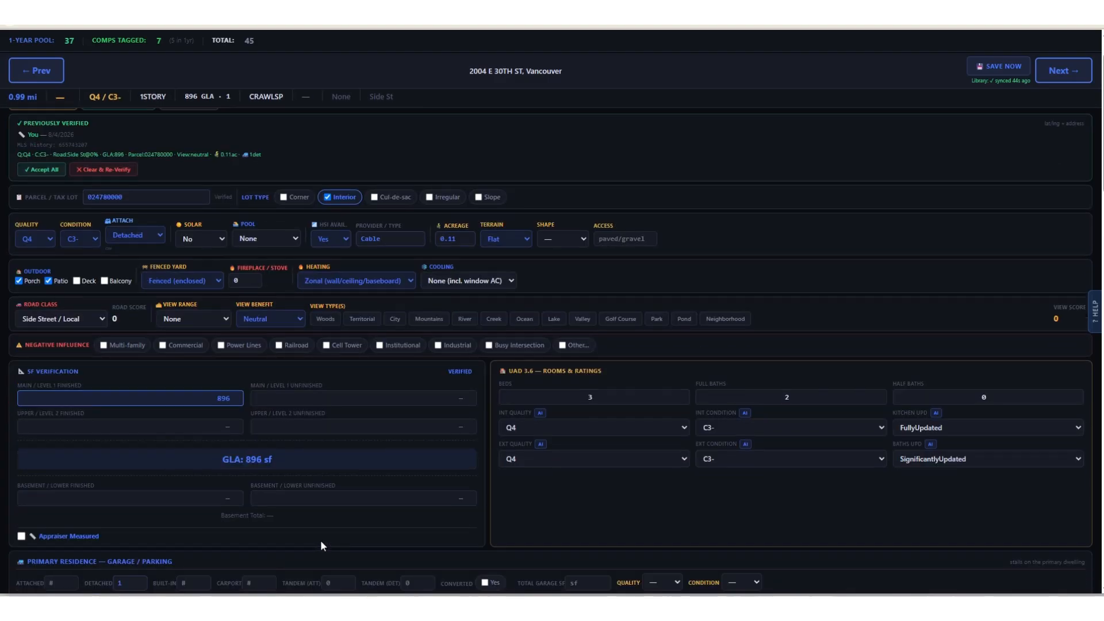
scroll(321, 543, down, 3)
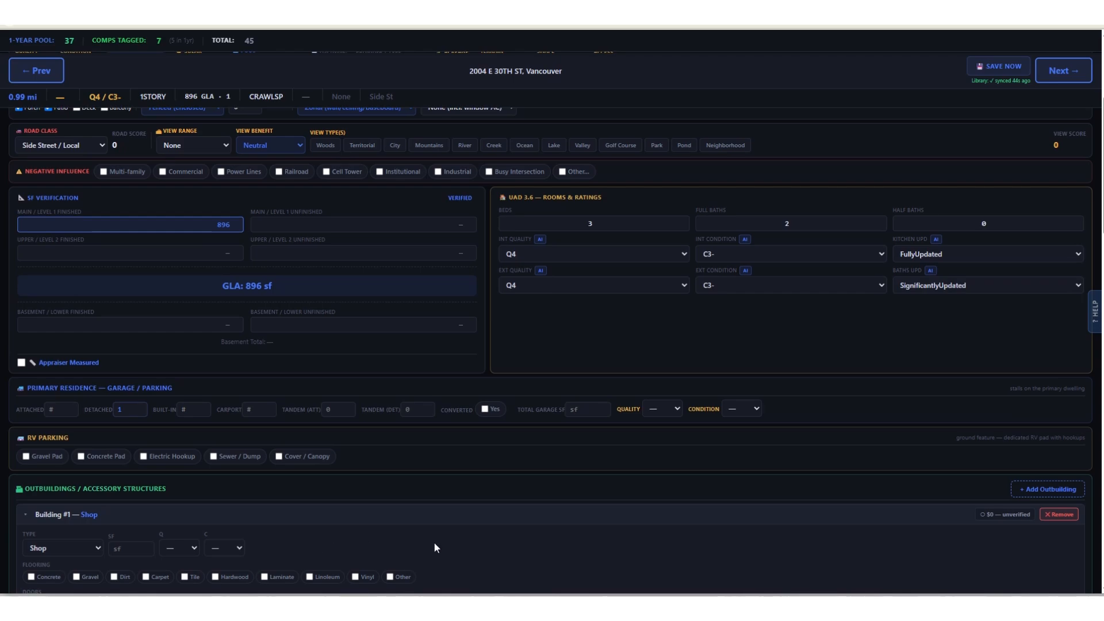
scroll(438, 548, up, 4)
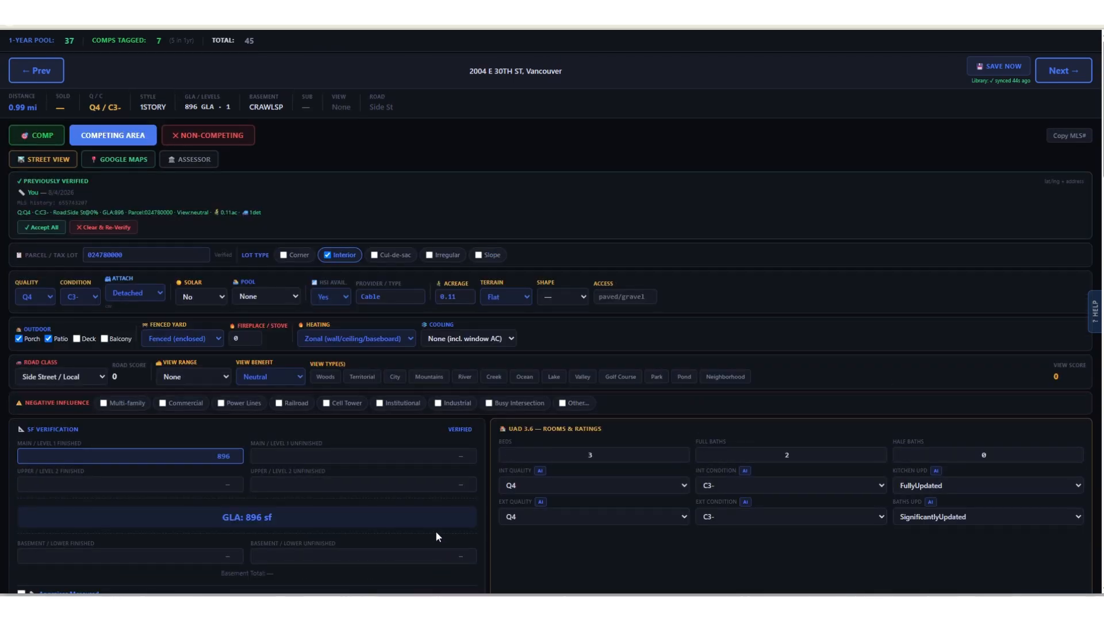
scroll(436, 530, down, 10)
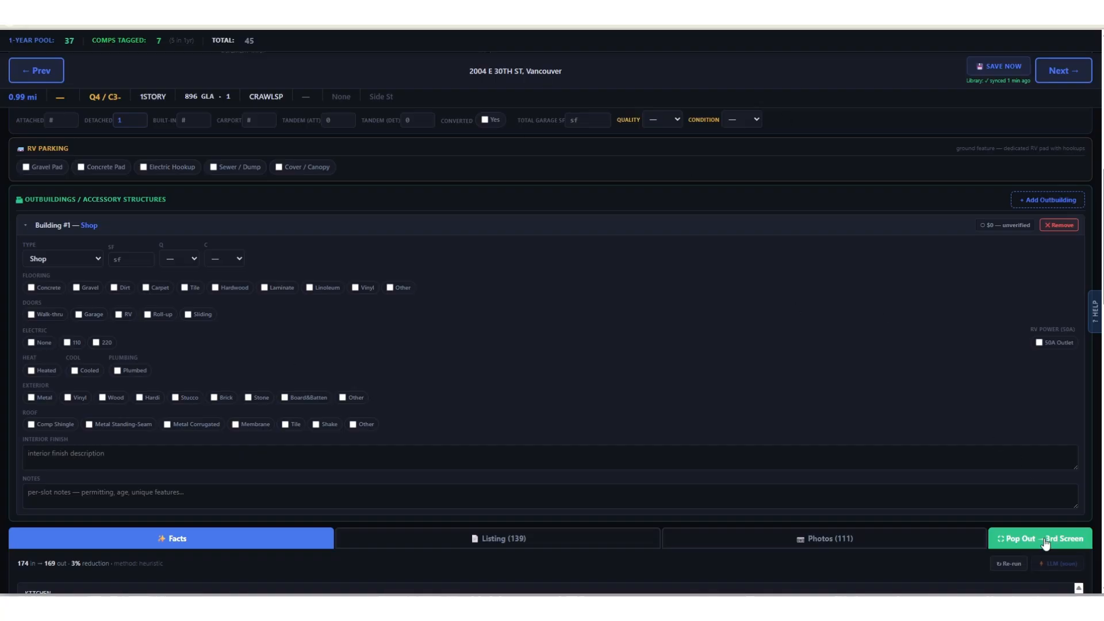
Pop out the listing's facts, listing sheet and photos into a separate window and turn the listing sheet to page 3.
click(1042, 539)
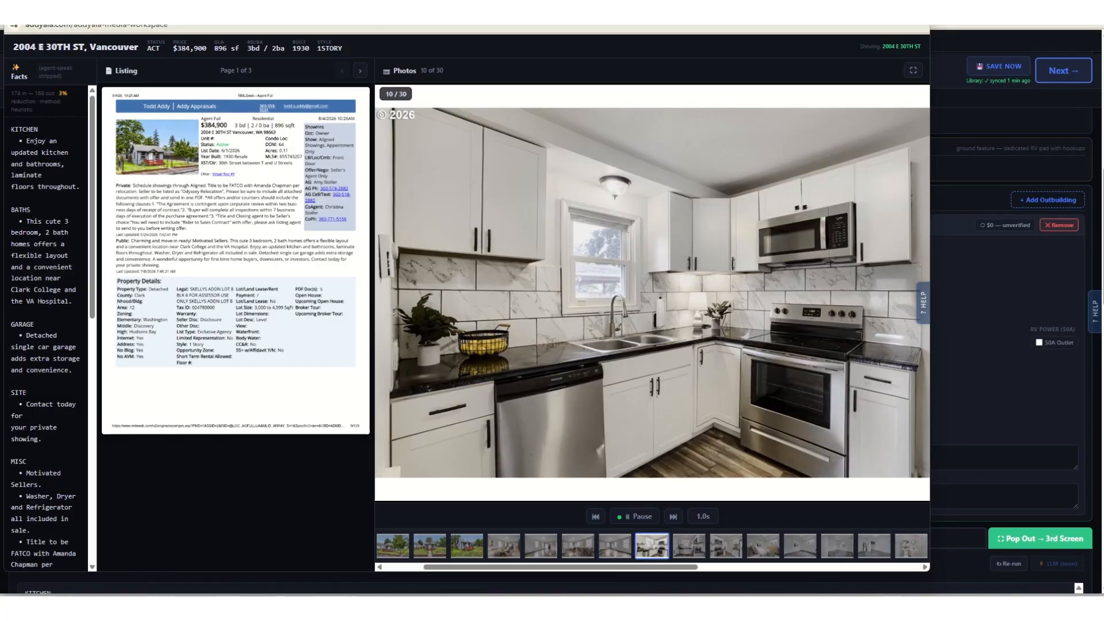
drag(380, 10, 429, 31)
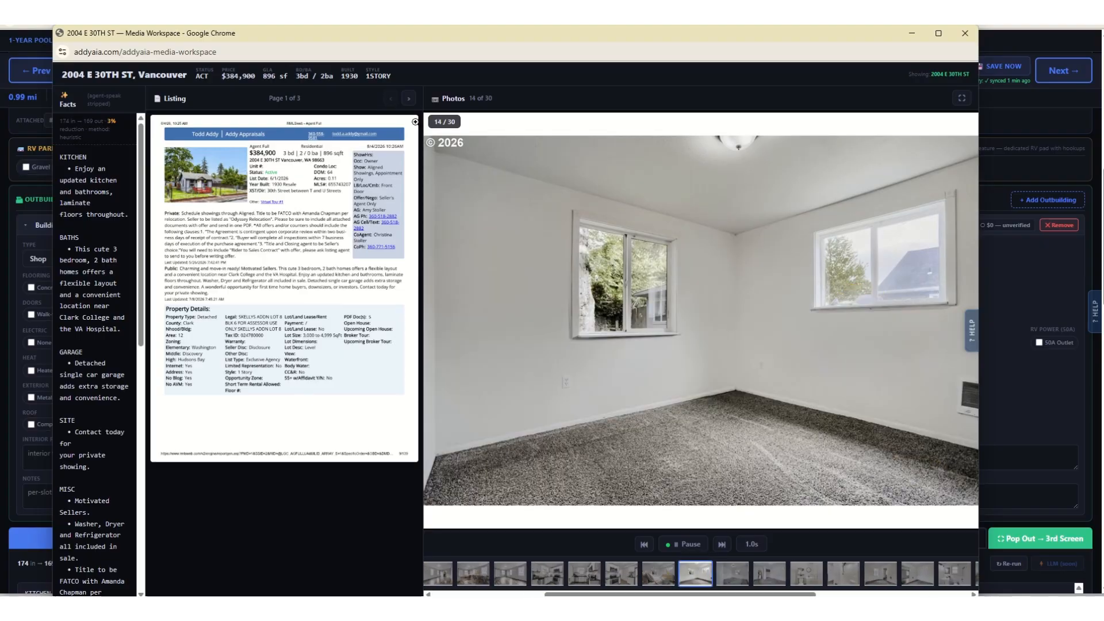
click(410, 100)
click(411, 99)
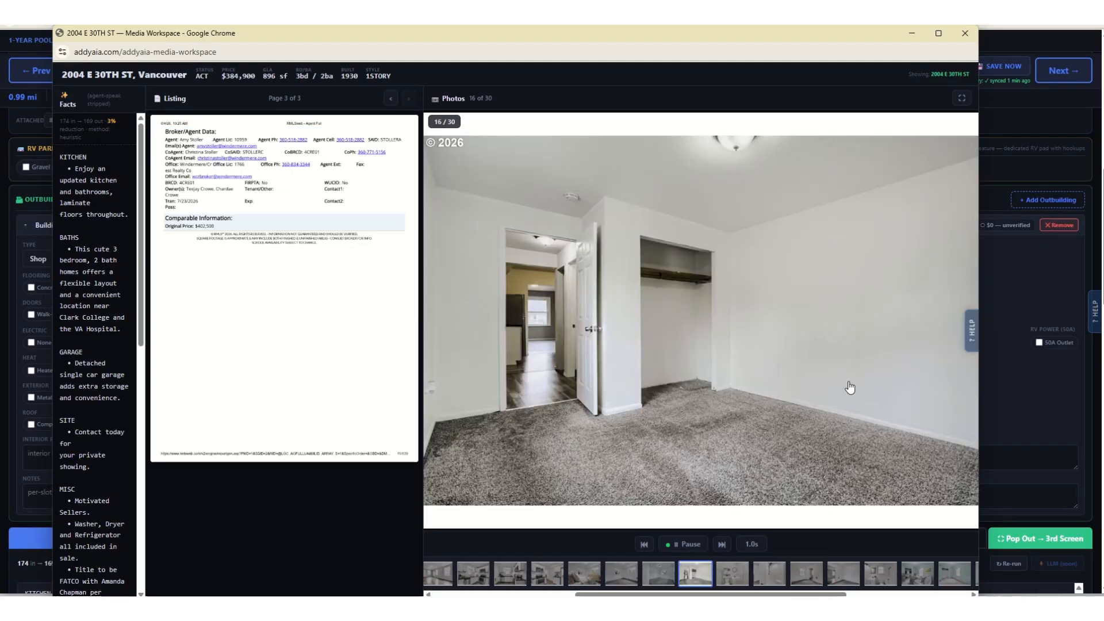
Pause the photo slideshow, step forward through the bathroom and bedroom photos, and resume playback.
click(684, 543)
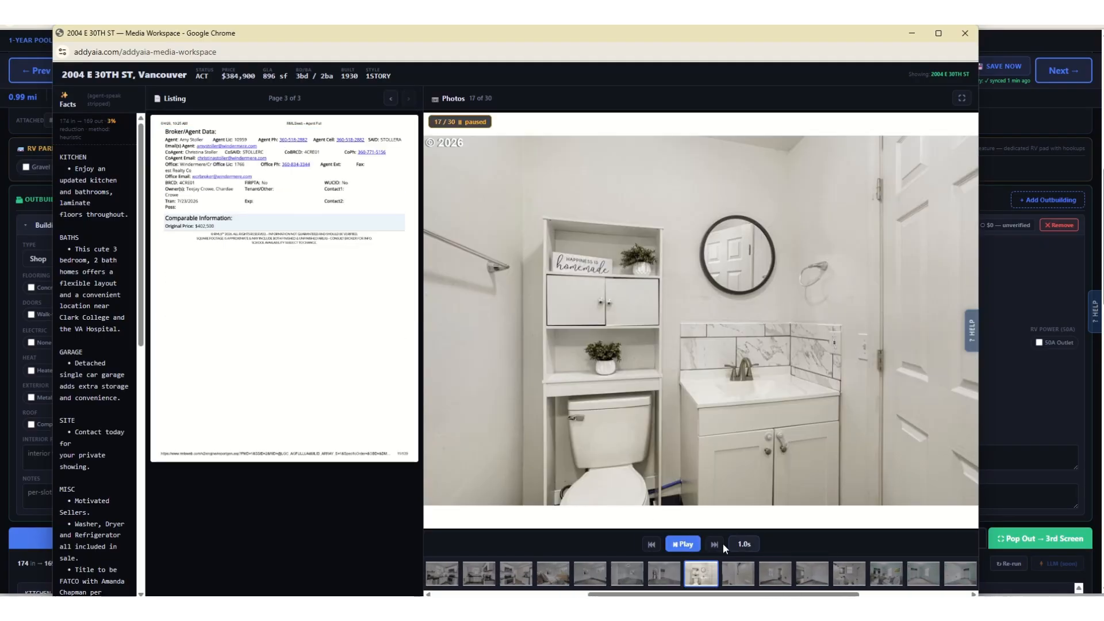
click(715, 545)
click(685, 544)
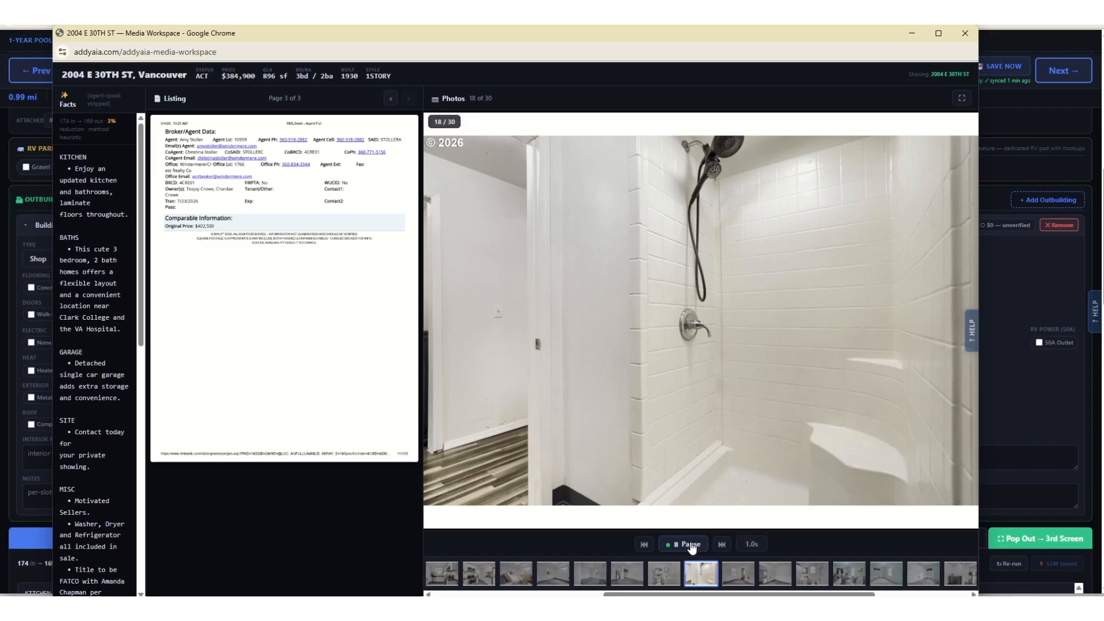
click(717, 546)
click(717, 547)
click(716, 547)
click(715, 546)
click(716, 546)
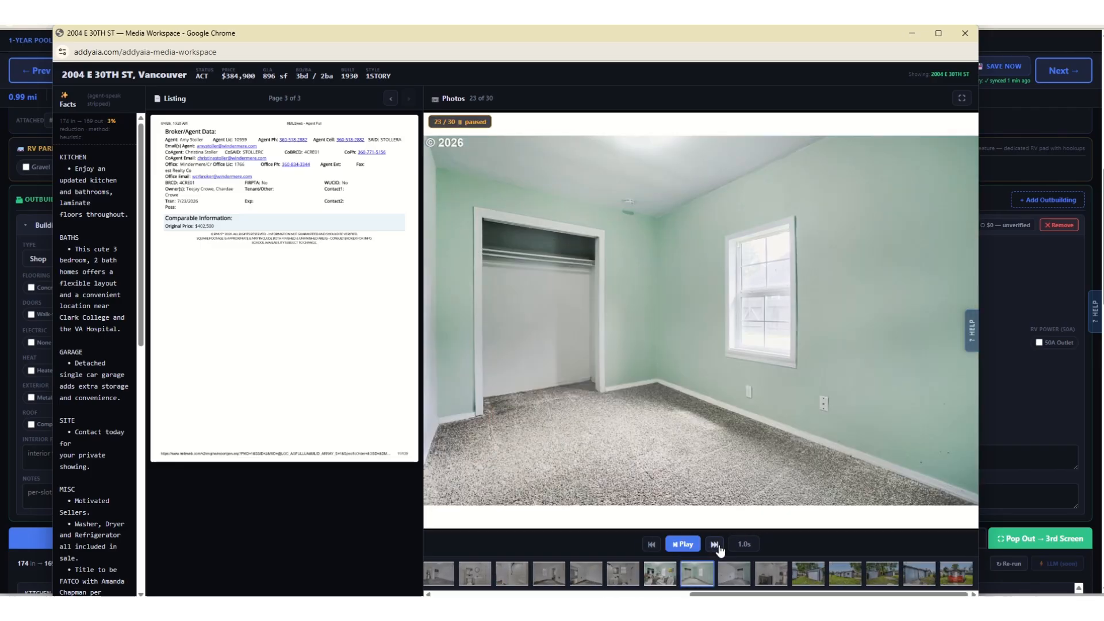
click(684, 544)
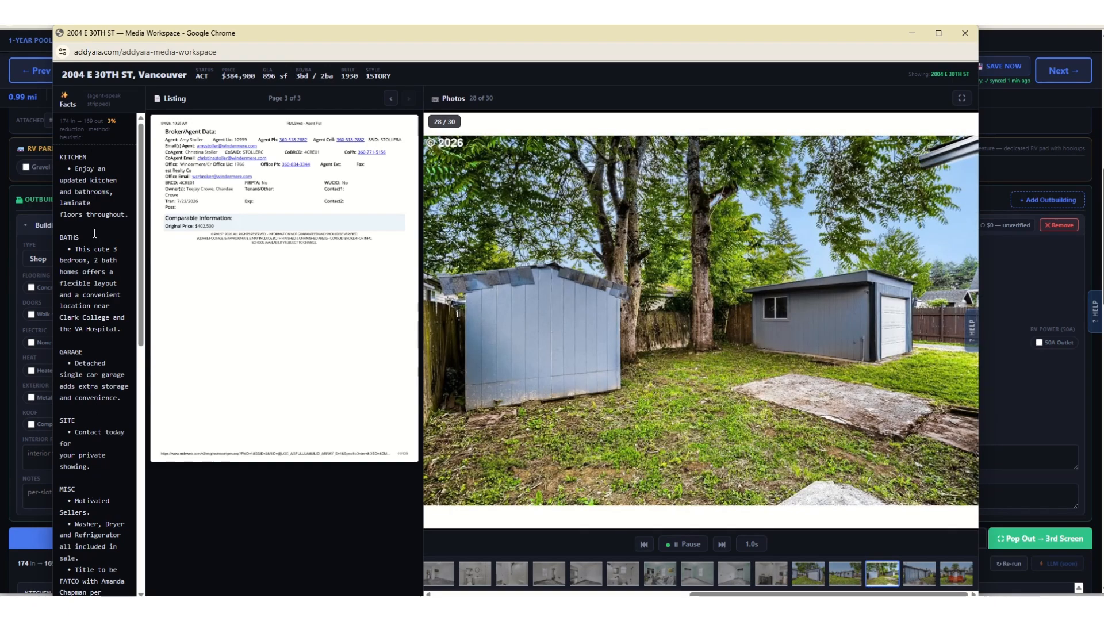
Read the extracted listing facts, highlight the clauses required for offers and counters, and move the media window out of view.
scroll(94, 415, down, 6)
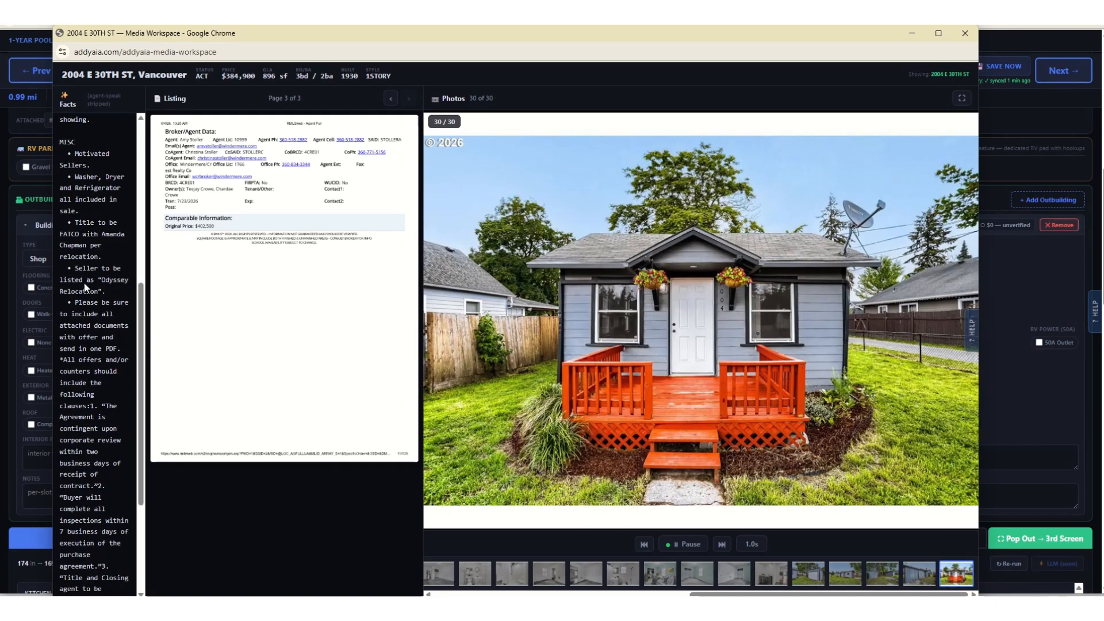
scroll(77, 448, down, 3)
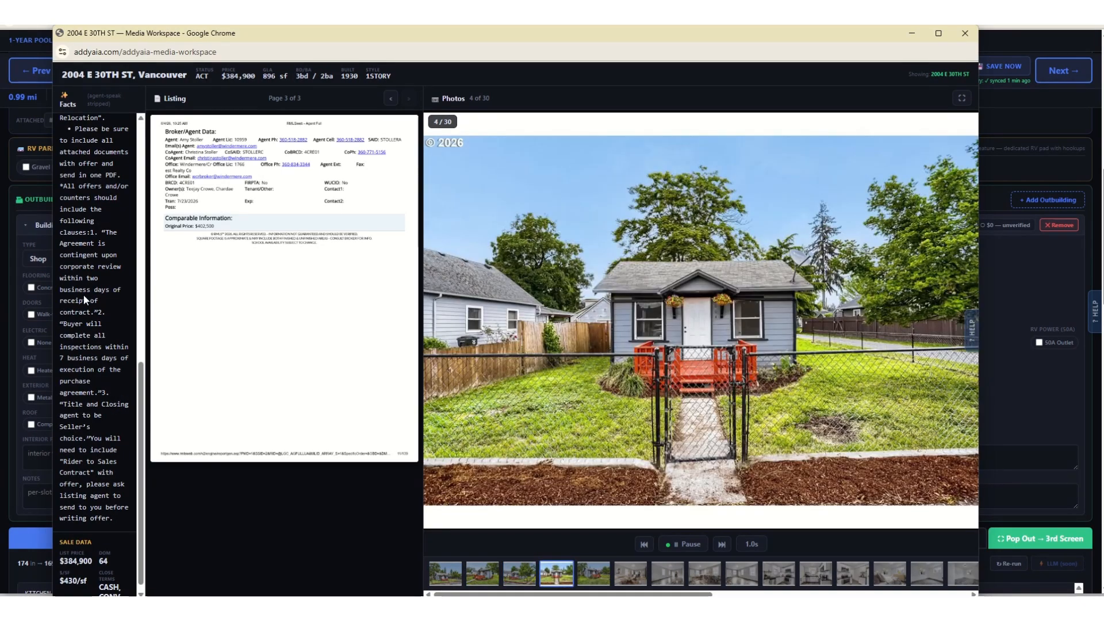
scroll(85, 300, up, 3)
scroll(85, 299, up, 1)
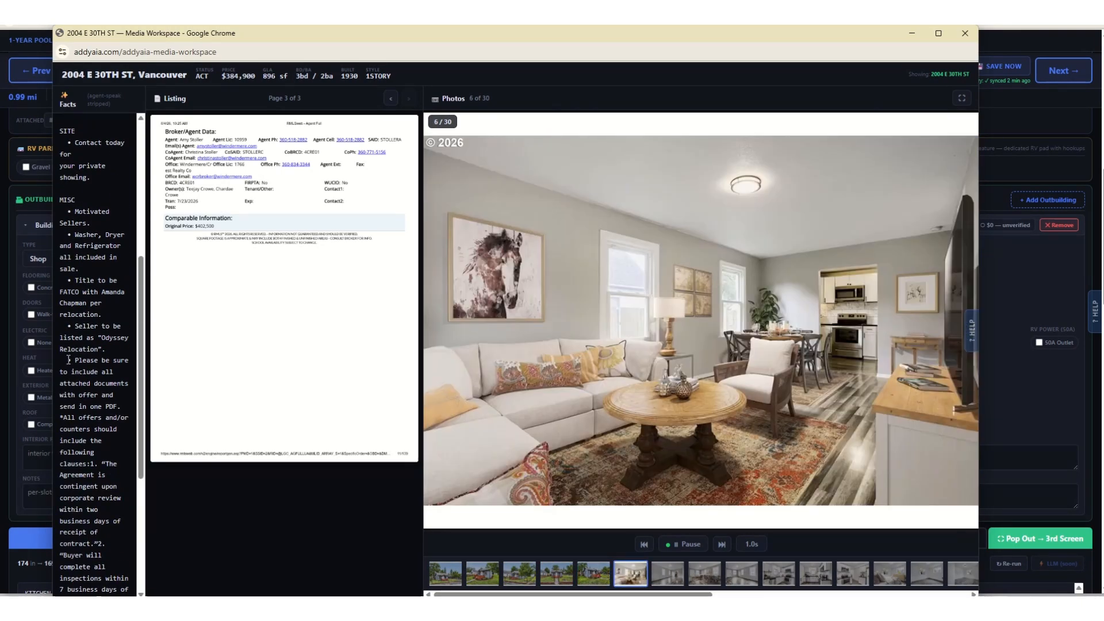
drag(69, 359, 115, 523)
scroll(113, 519, down, 3)
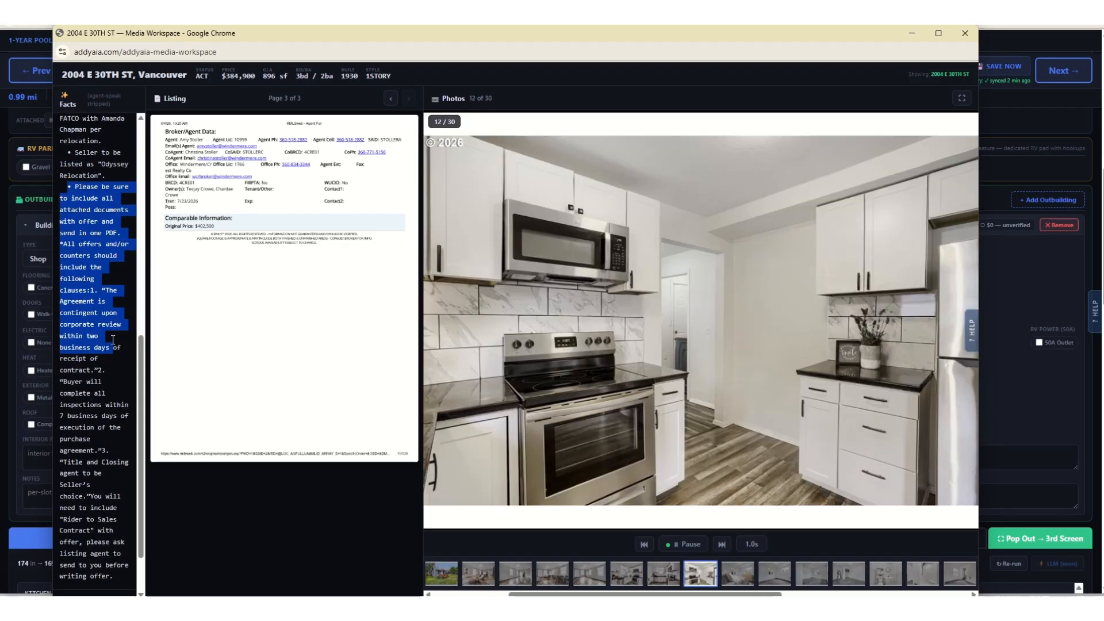
drag(78, 182, 121, 370)
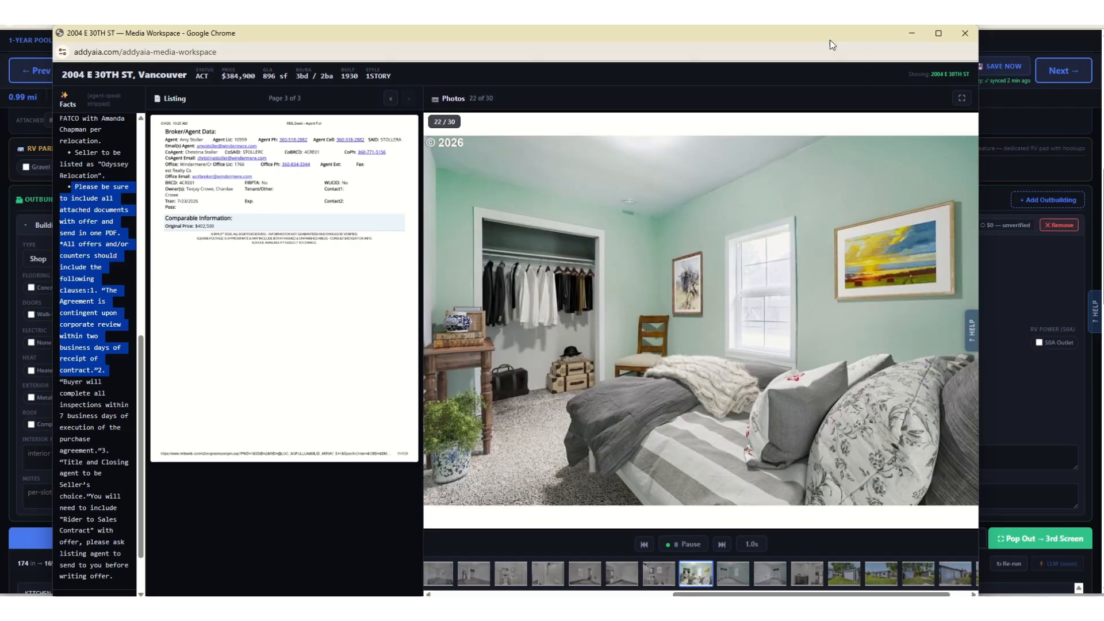
drag(829, 39, 0, 26)
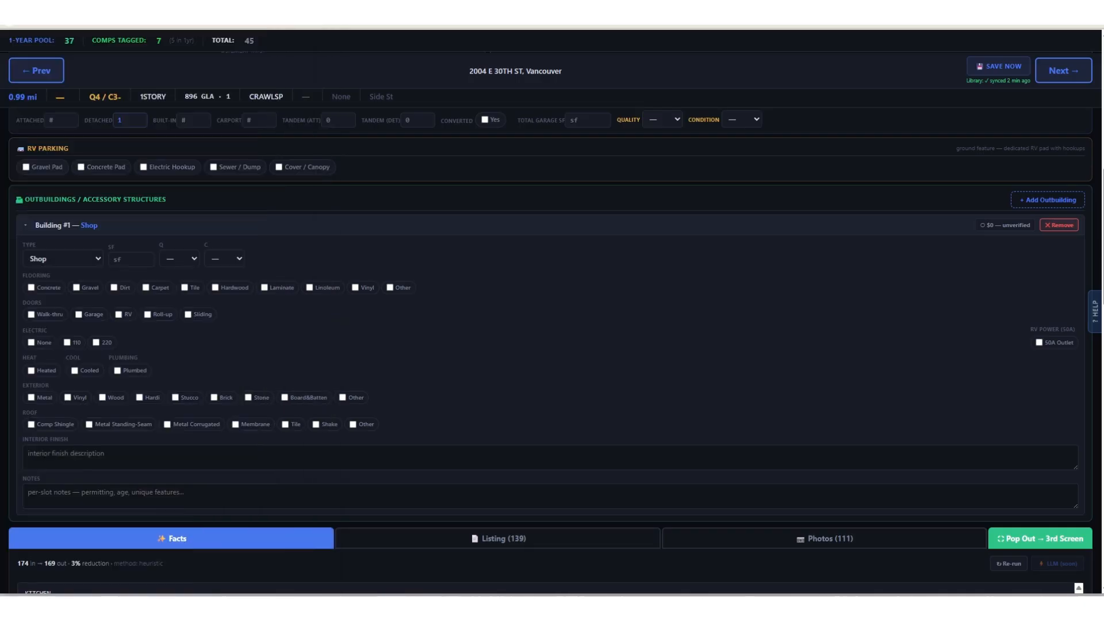
Open Street View for the listing, look around the house, garage, alley and neighboring street, and close the Street View window.
scroll(421, 320, up, 7)
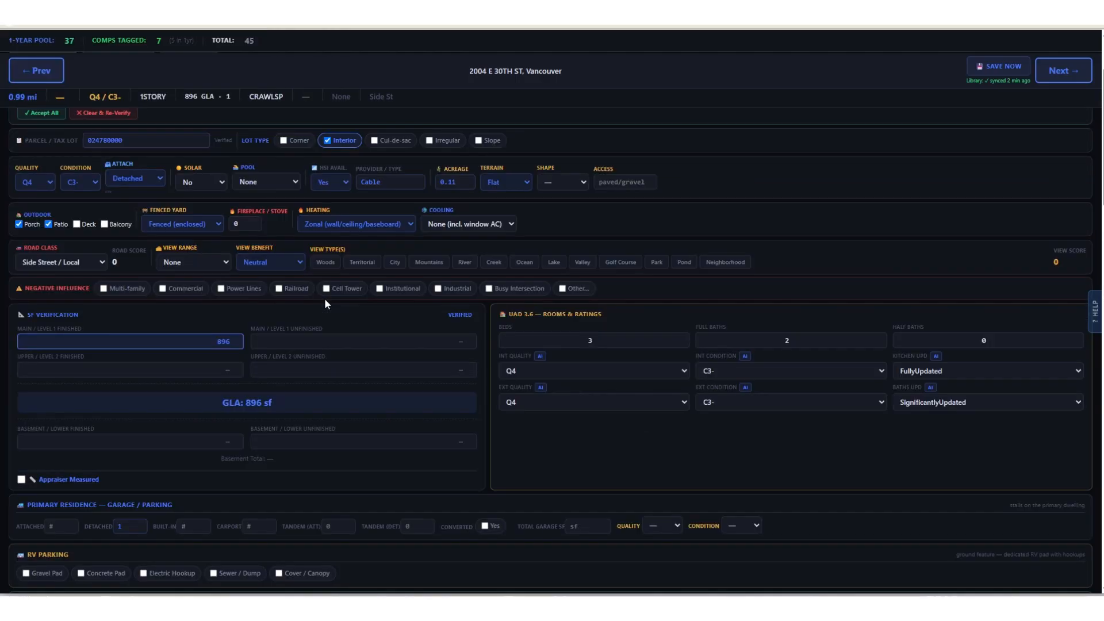
scroll(324, 298, up, 2)
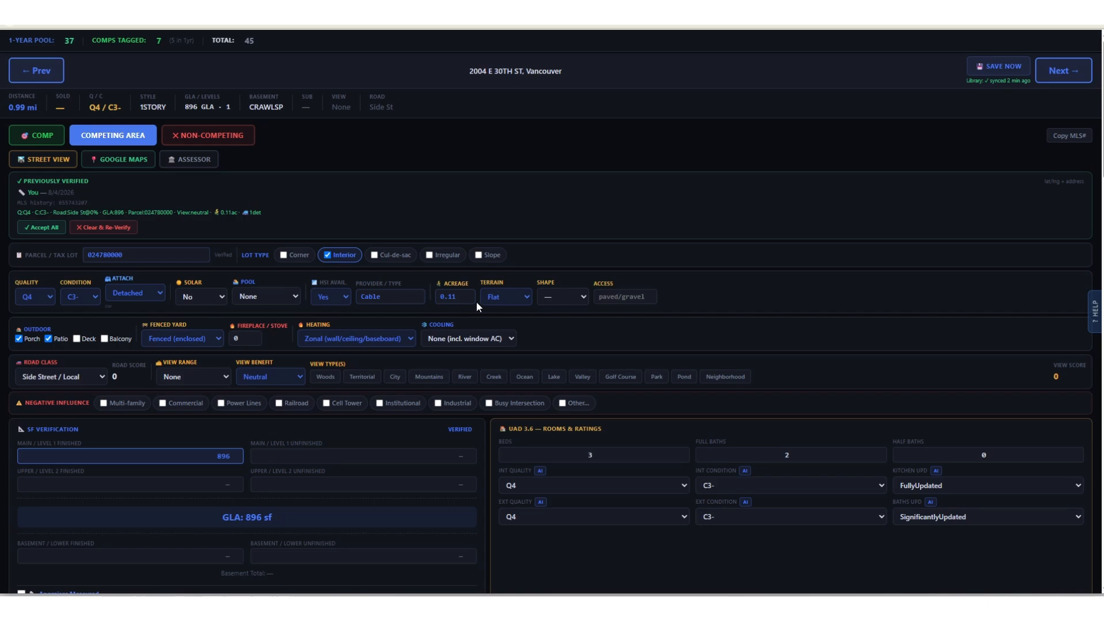
click(60, 160)
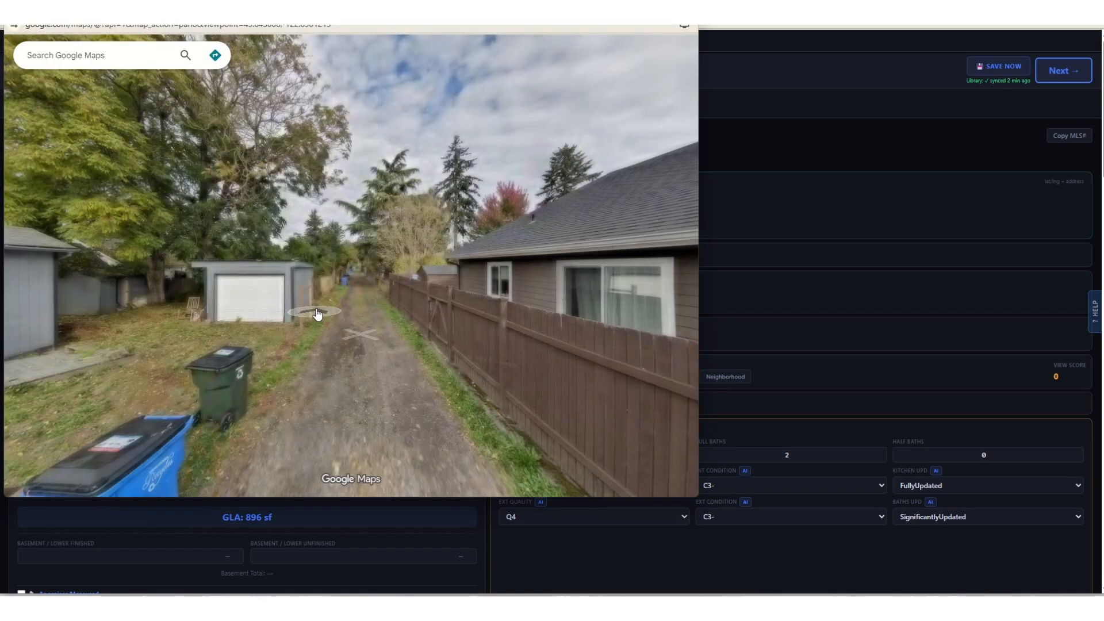
drag(225, 292, 534, 294)
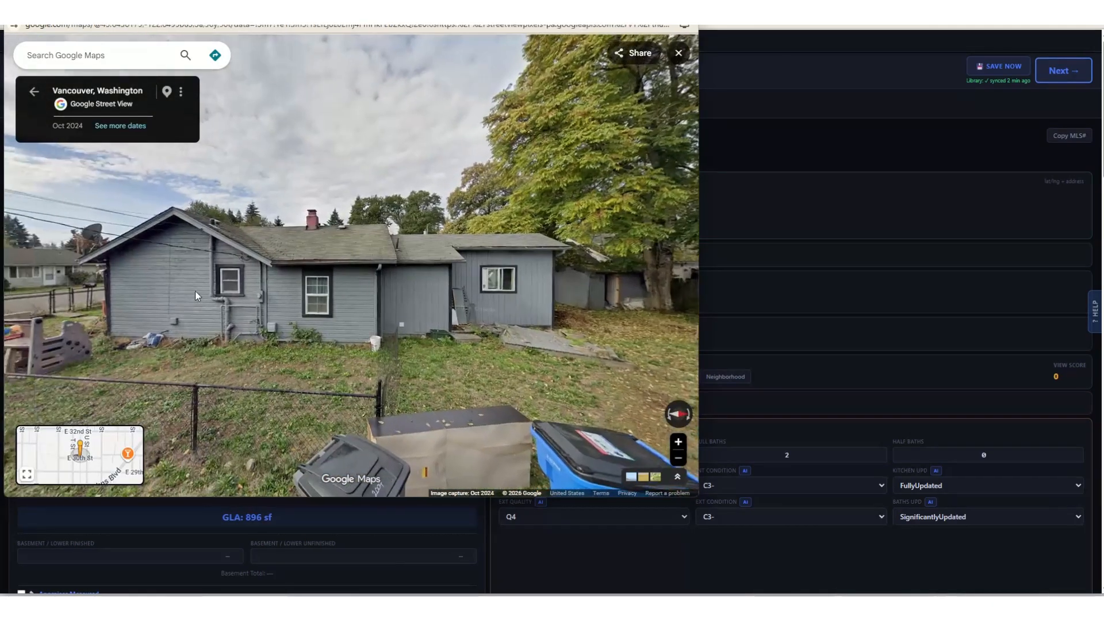
drag(195, 292, 508, 287)
drag(629, 294, 231, 331)
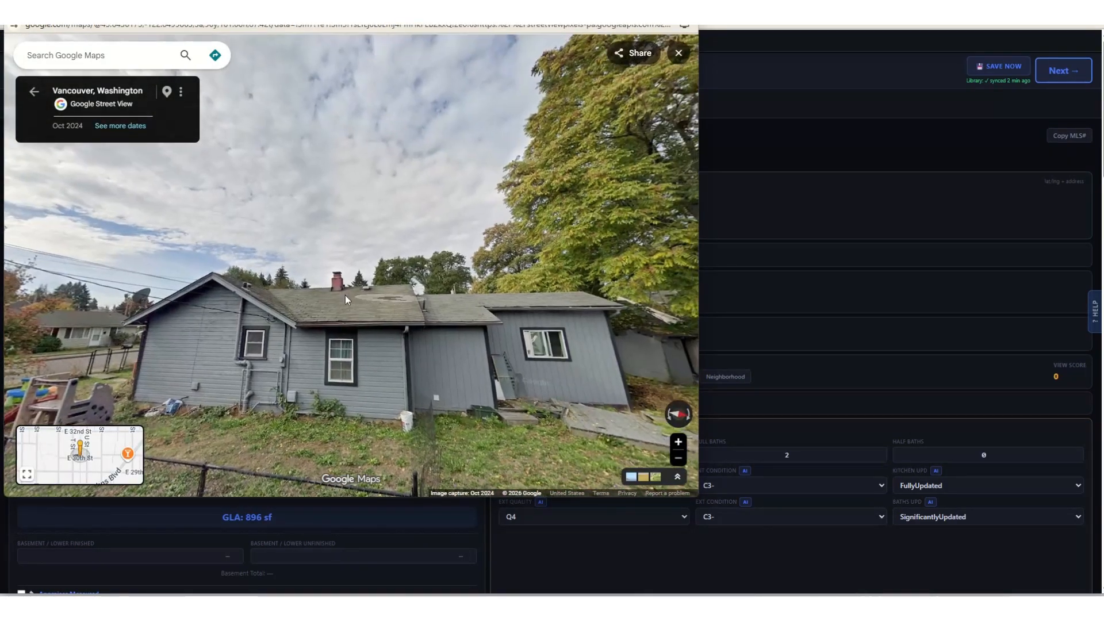
drag(168, 360, 497, 357)
click(498, 356)
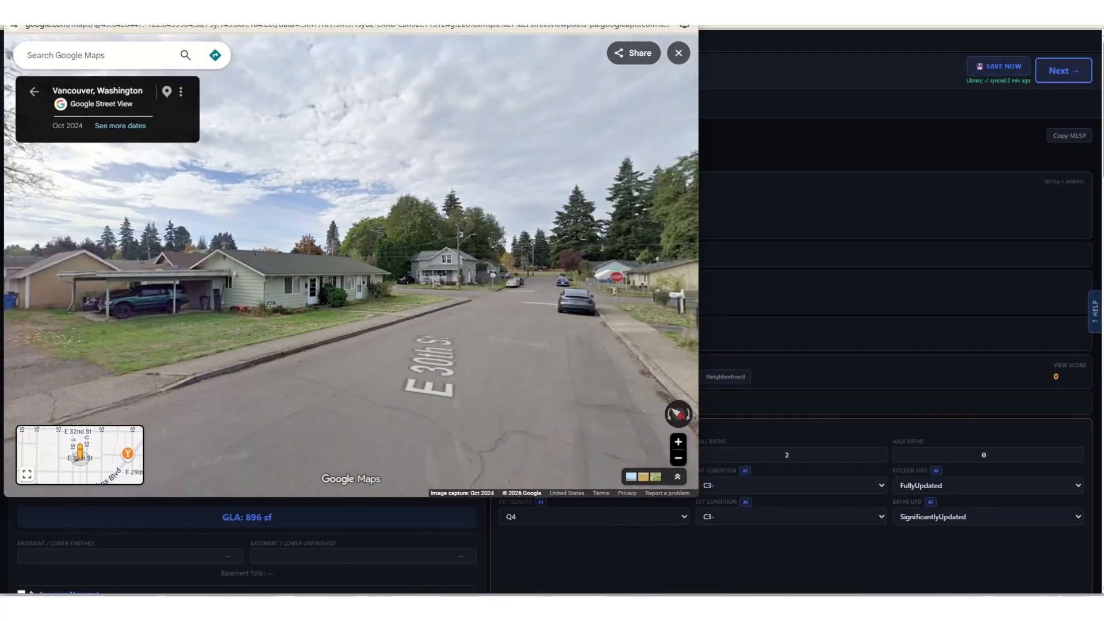
drag(589, 325, 129, 303)
click(129, 303)
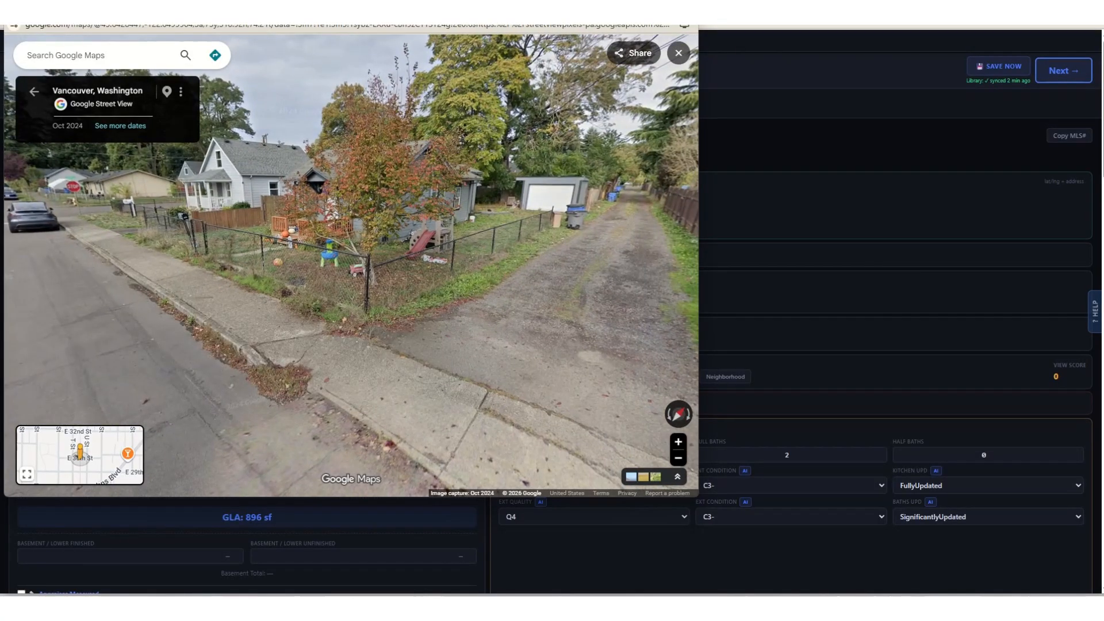
click(685, 9)
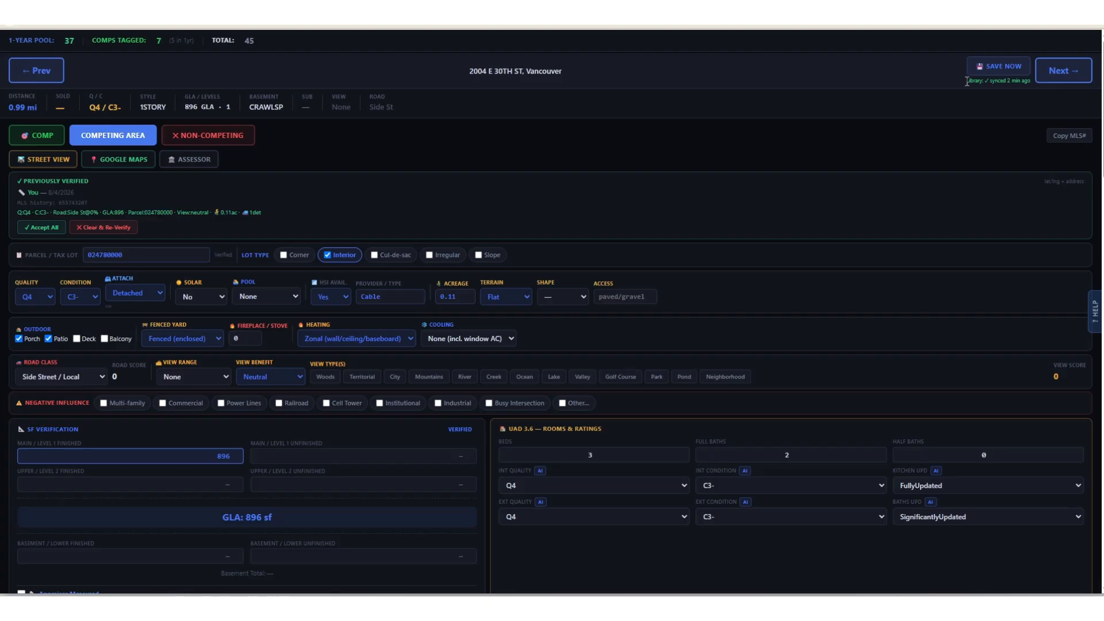
Restore the Comp Viewer to a smaller window, save the current listing and advance to the second active listing.
drag(707, 9, 809, 14)
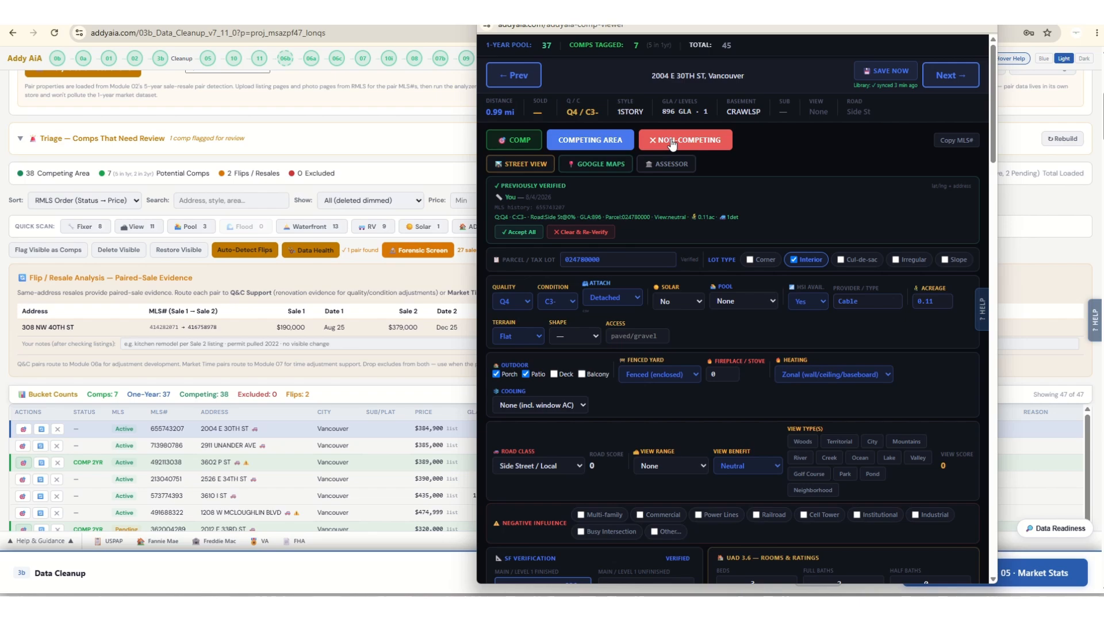
click(888, 72)
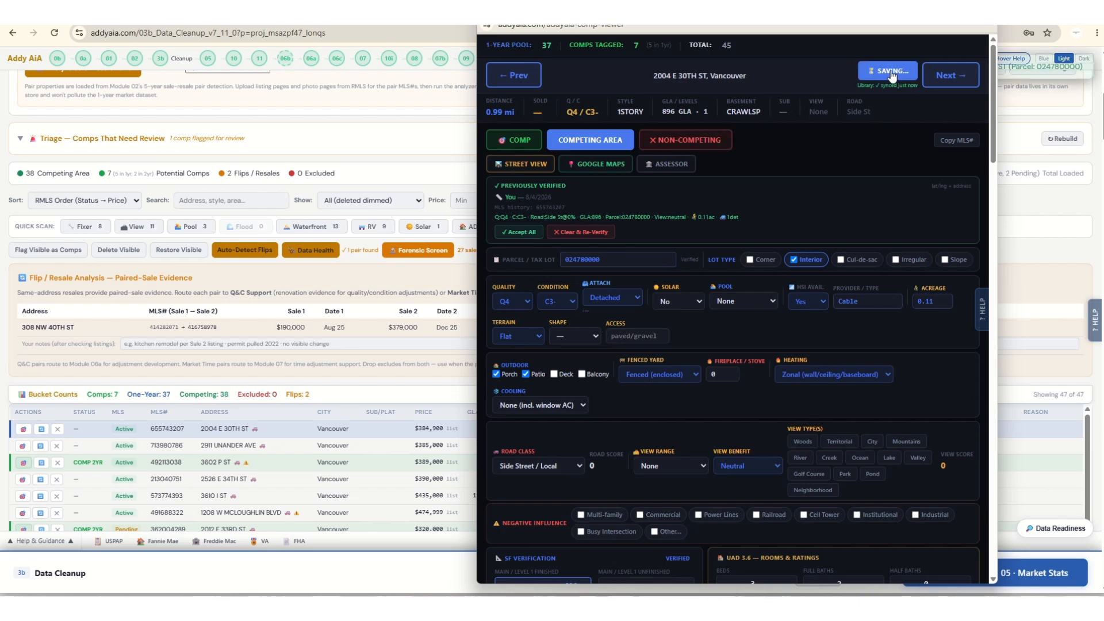
click(941, 80)
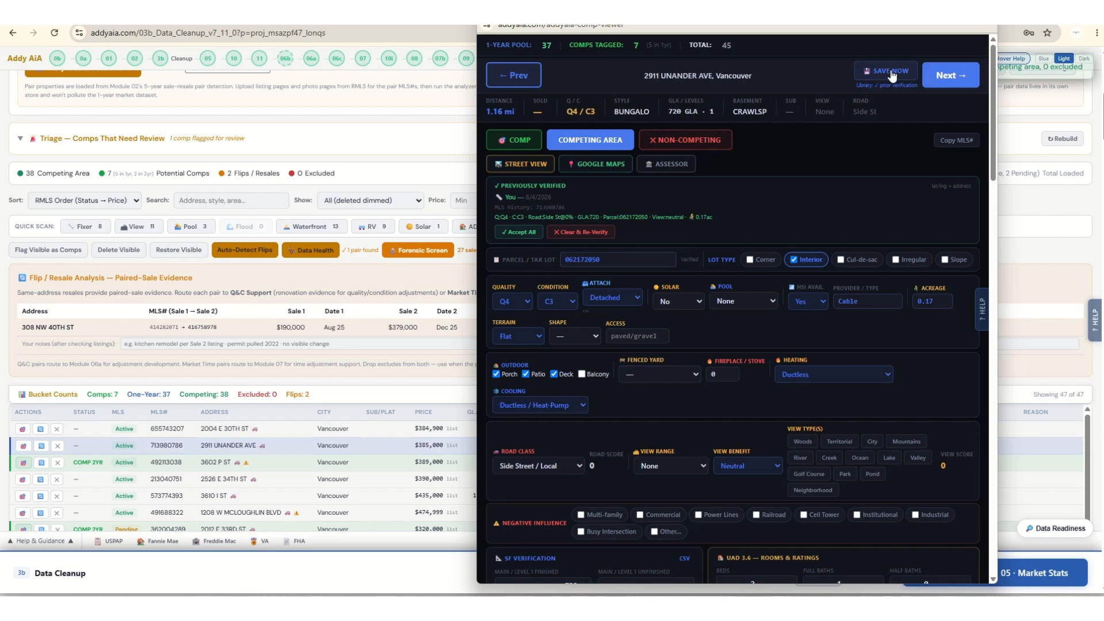
Save the second and third active listings, advancing to the next listing after each save, and close the Comp Viewer.
click(897, 74)
click(948, 75)
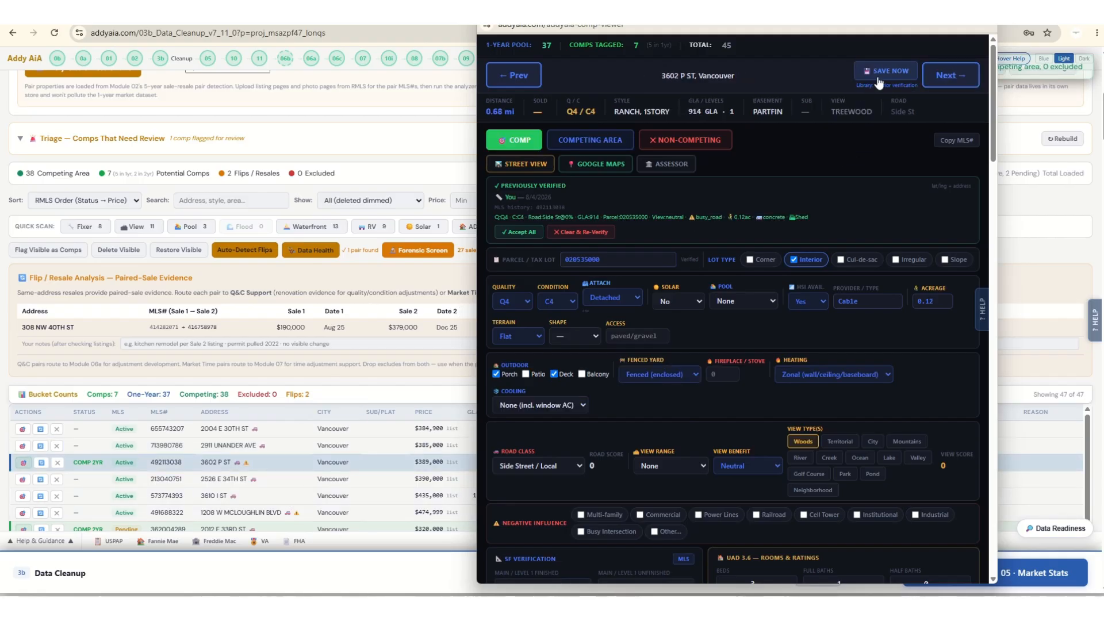
click(908, 76)
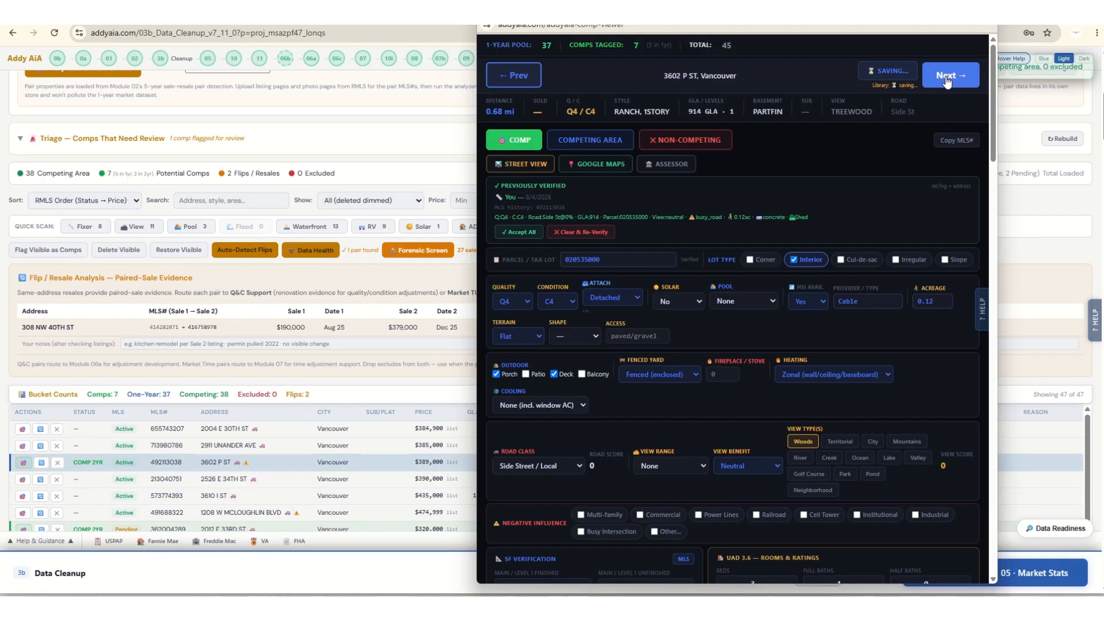
click(947, 79)
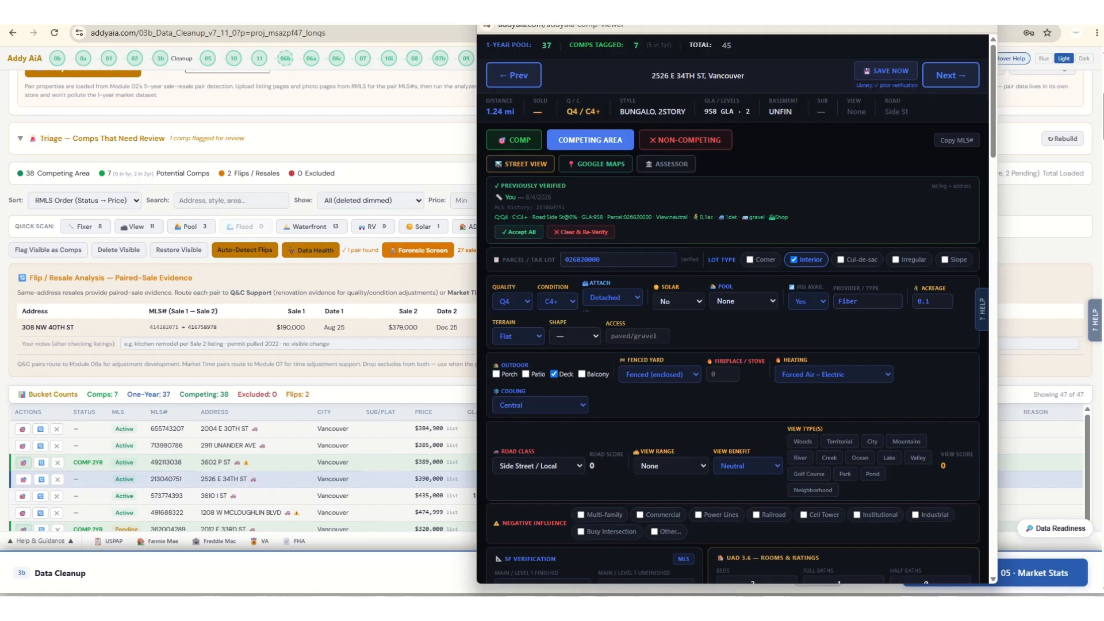
drag(0, 58, 0, 74)
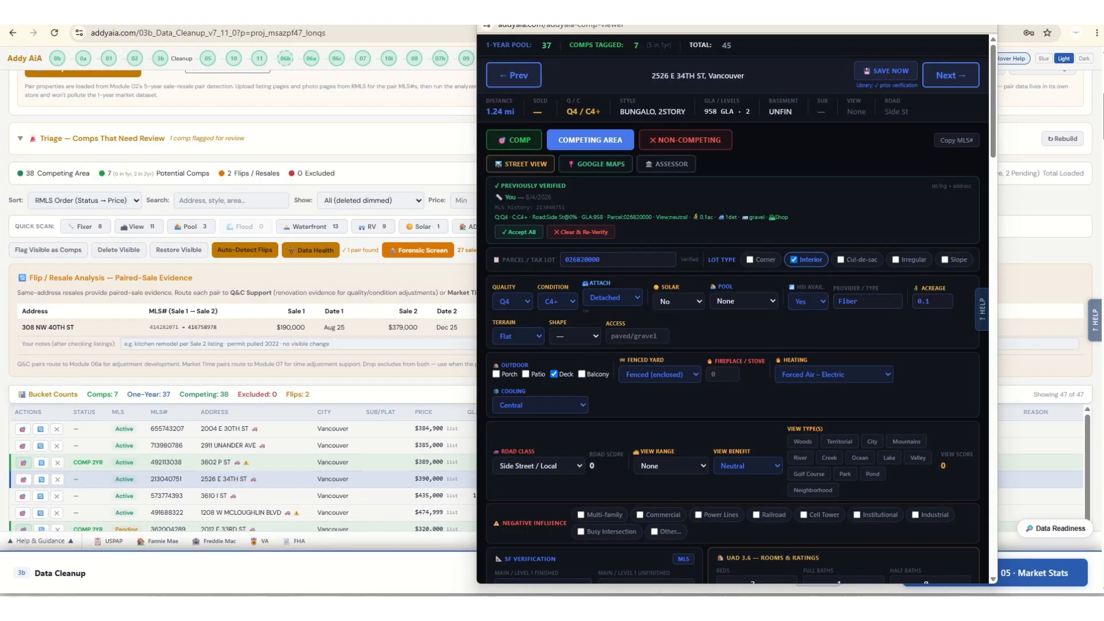
click(985, 10)
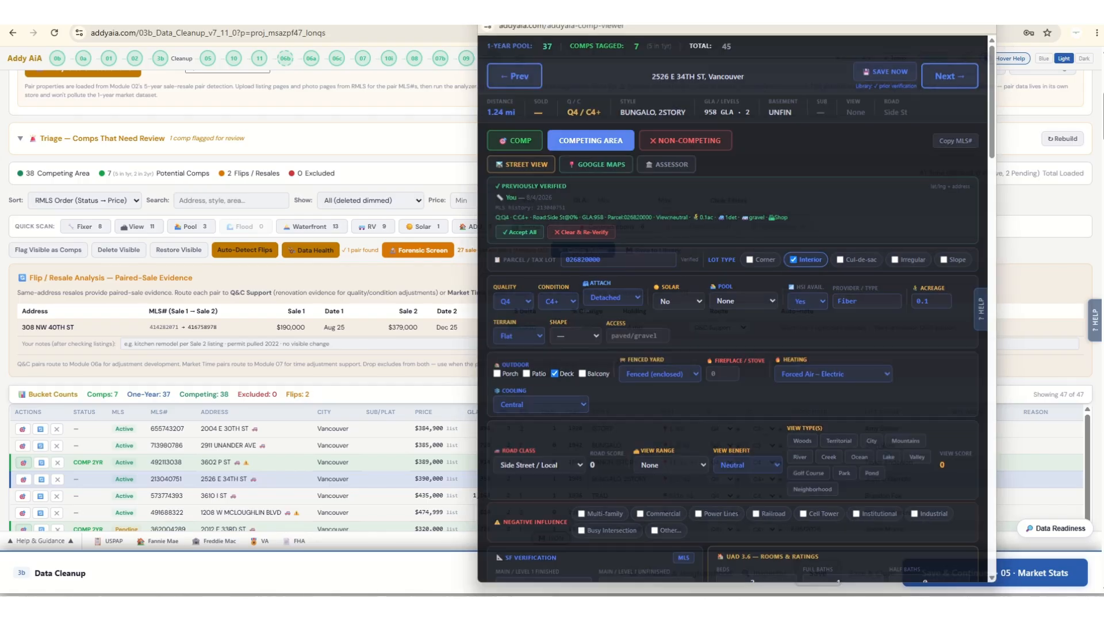
Open the adjustment Hit List, highlight and read the needed items, check the group and noted items, and close the list.
scroll(426, 398, up, 5)
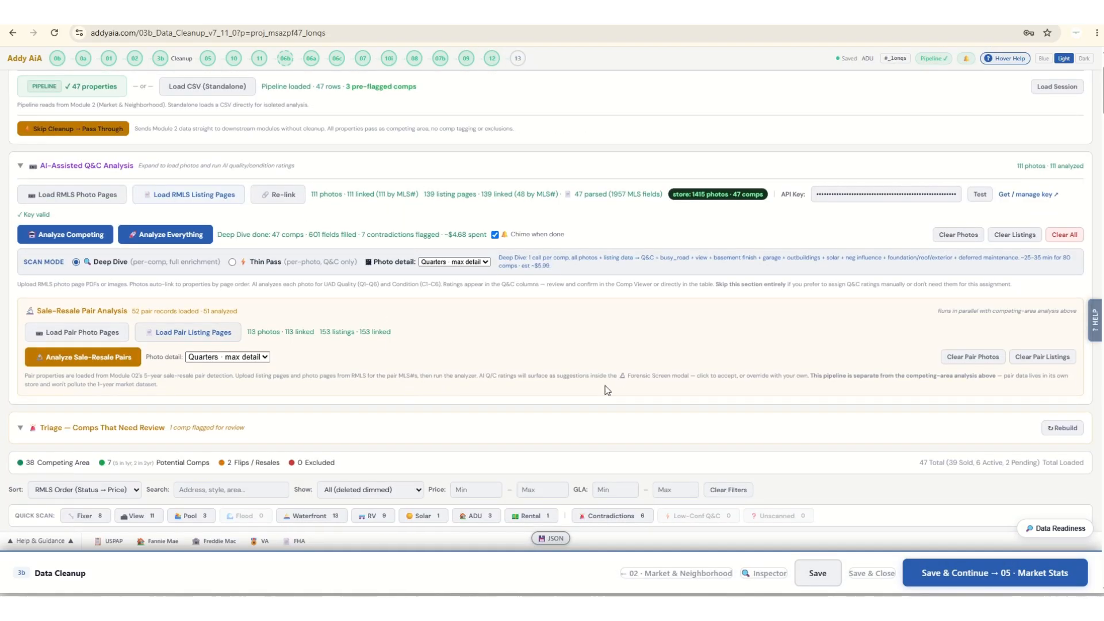
scroll(411, 394, down, 1)
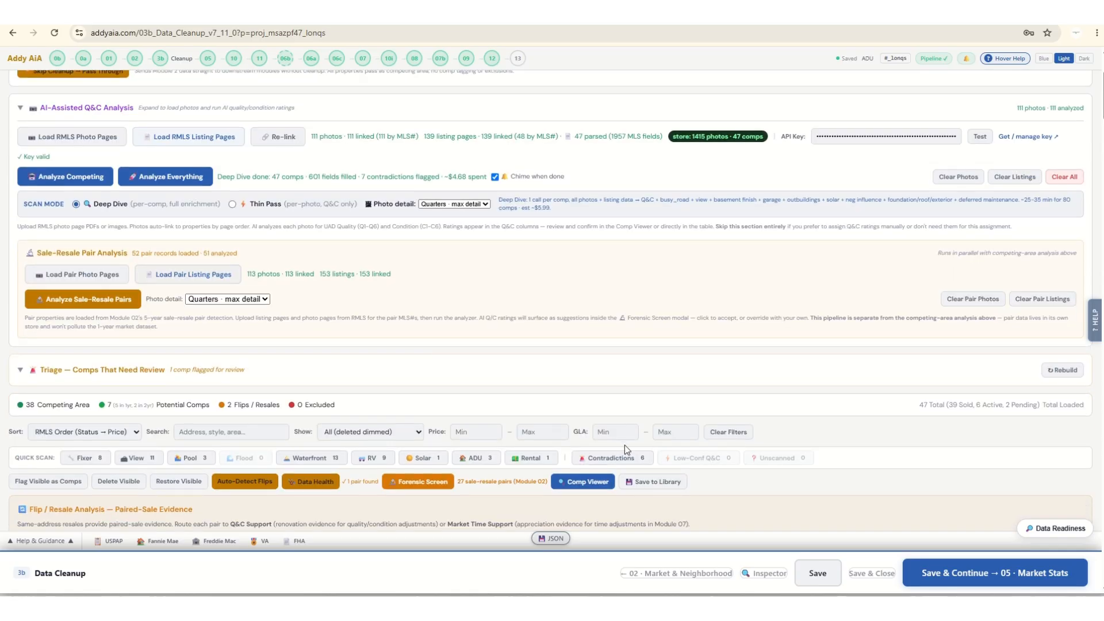
scroll(443, 443, up, 2)
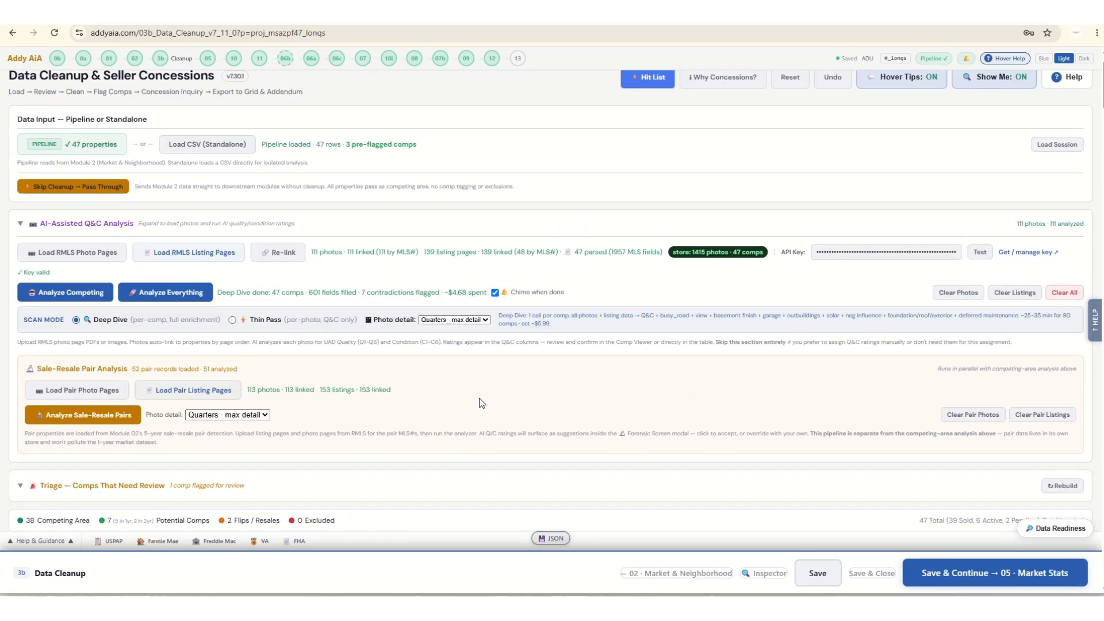
scroll(499, 412, up, 1)
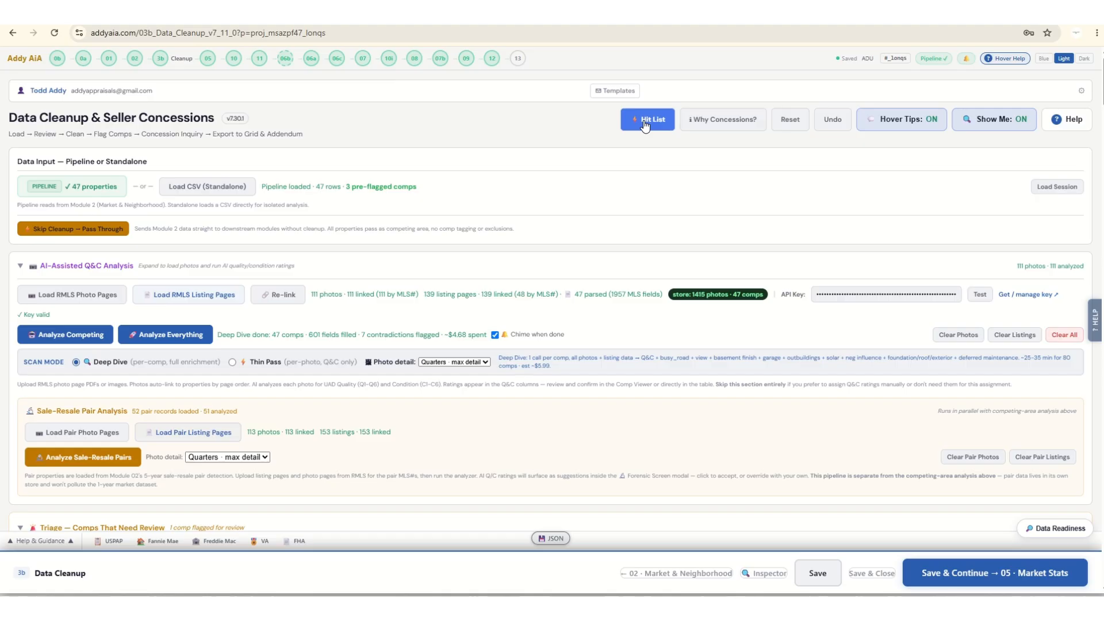
click(646, 126)
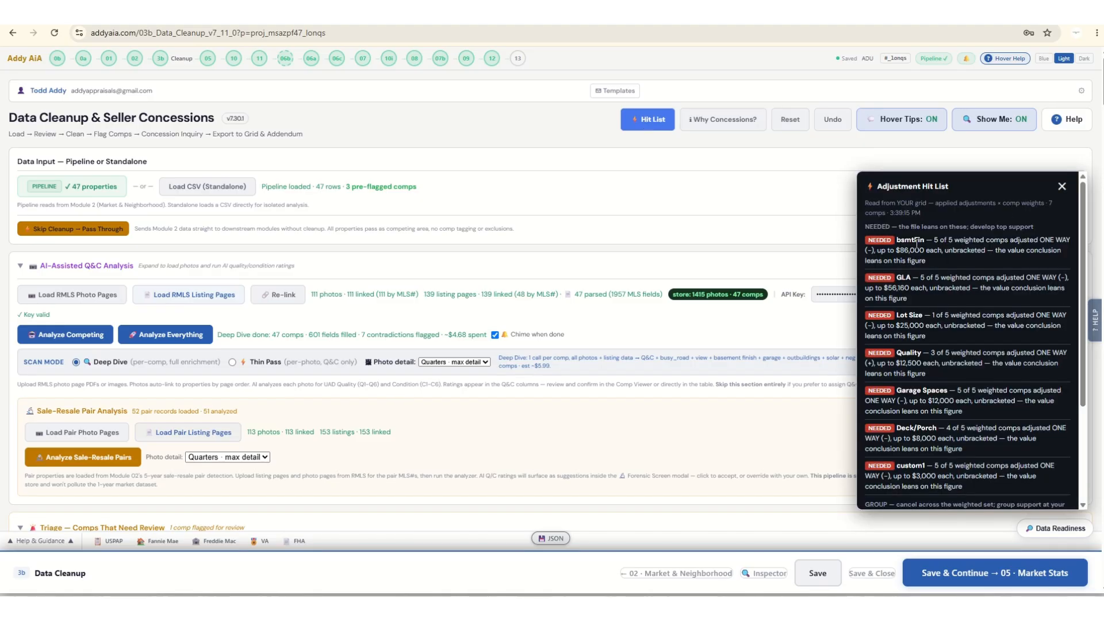
drag(975, 258, 981, 448)
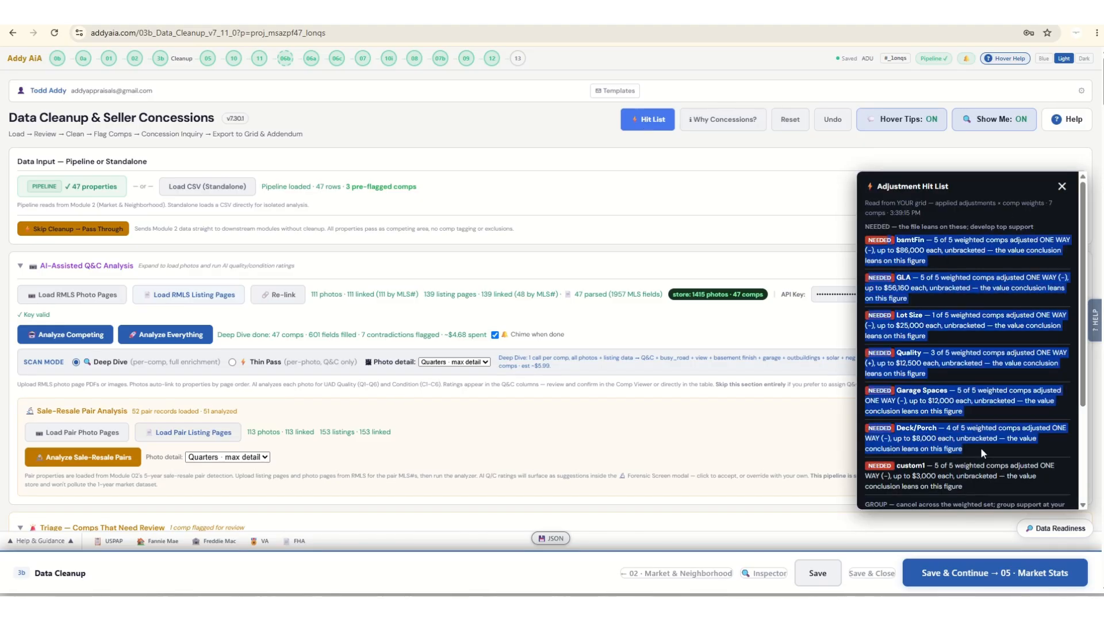
scroll(980, 448, down, 3)
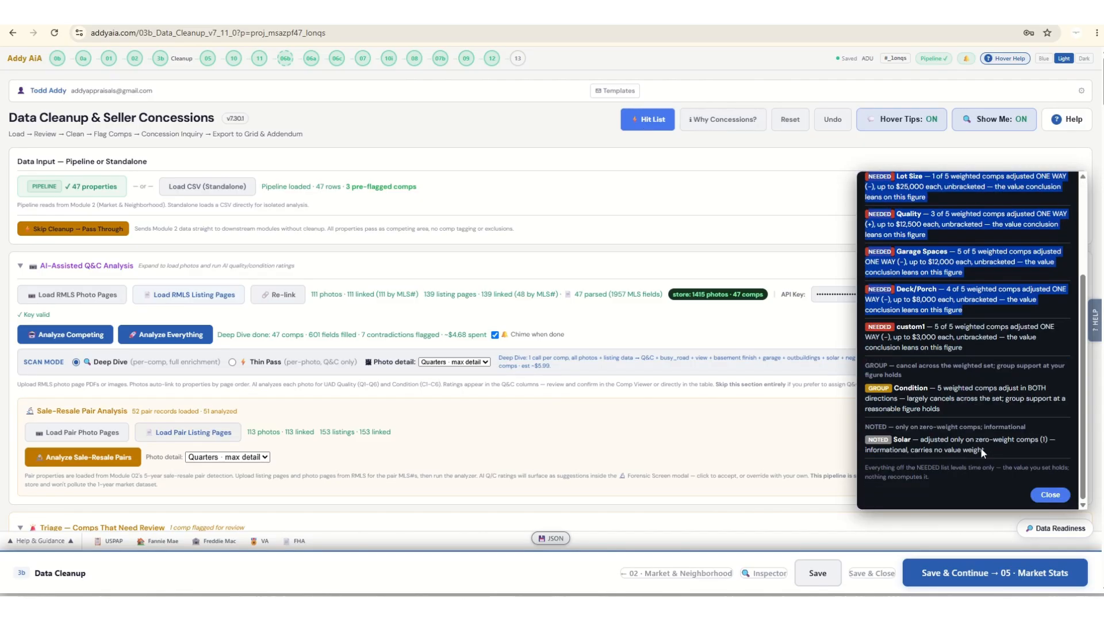
click(1050, 496)
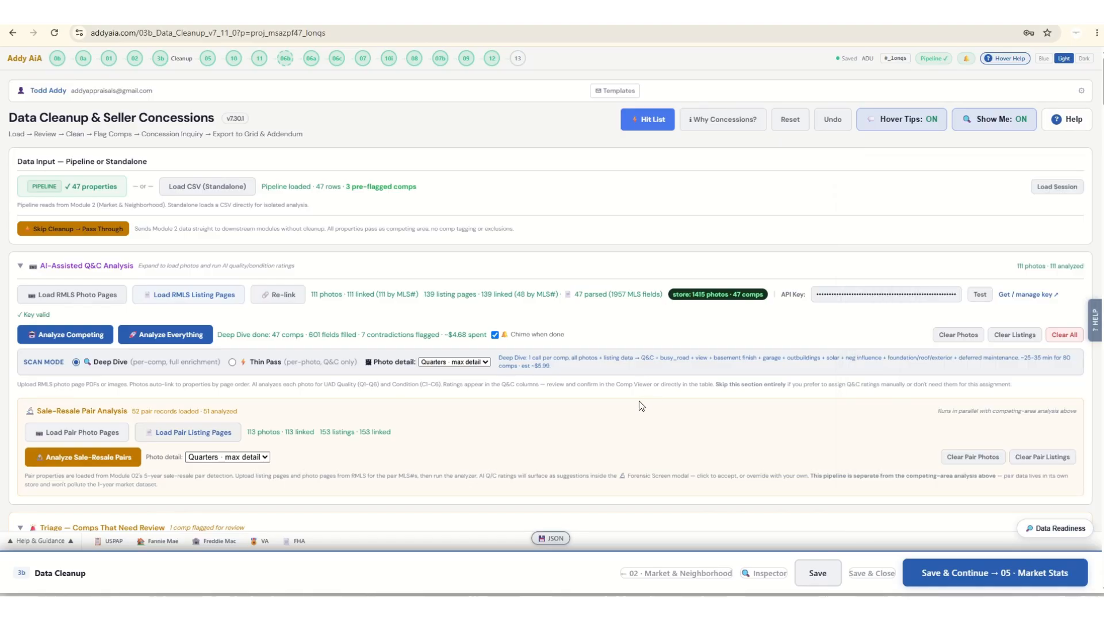
Open the Data Readiness audit, check the inventory of audited records, and close it.
scroll(641, 406, down, 1)
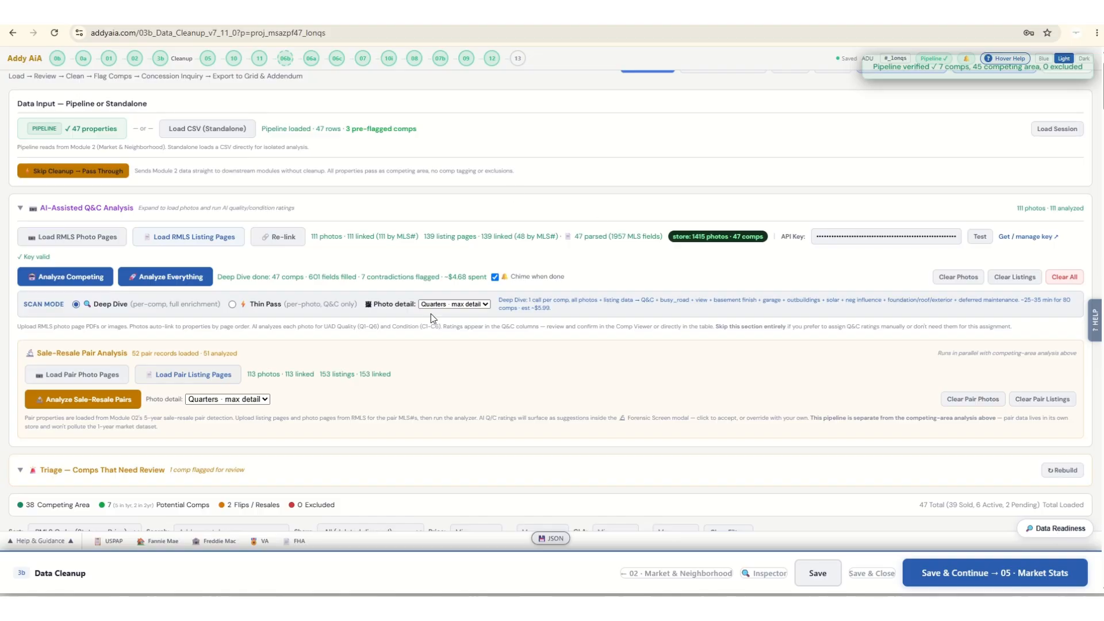
click(1051, 532)
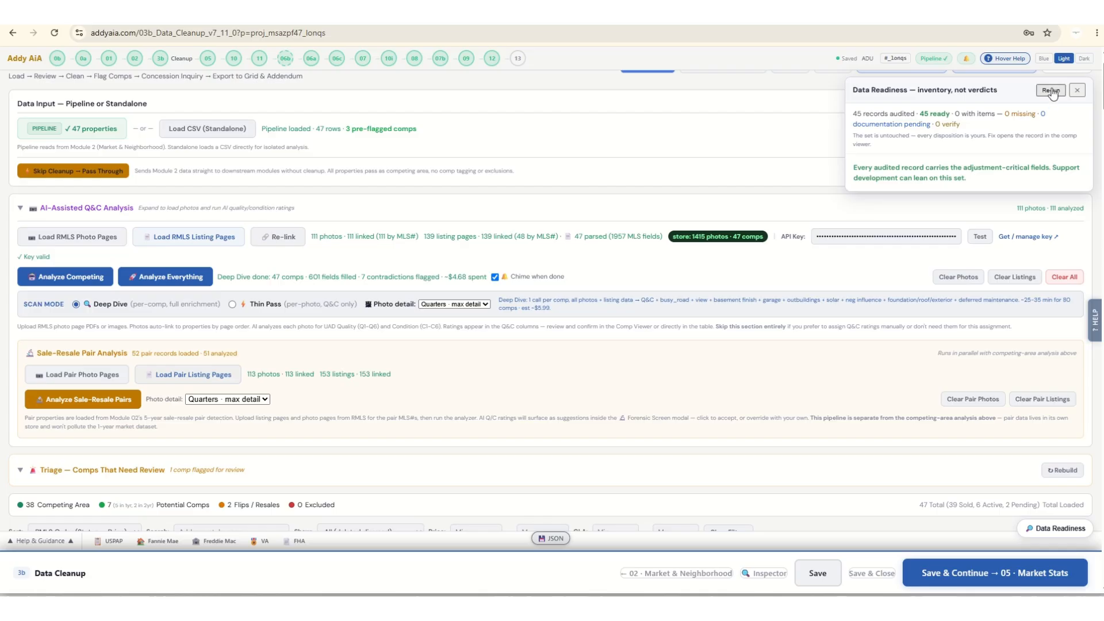
click(1074, 92)
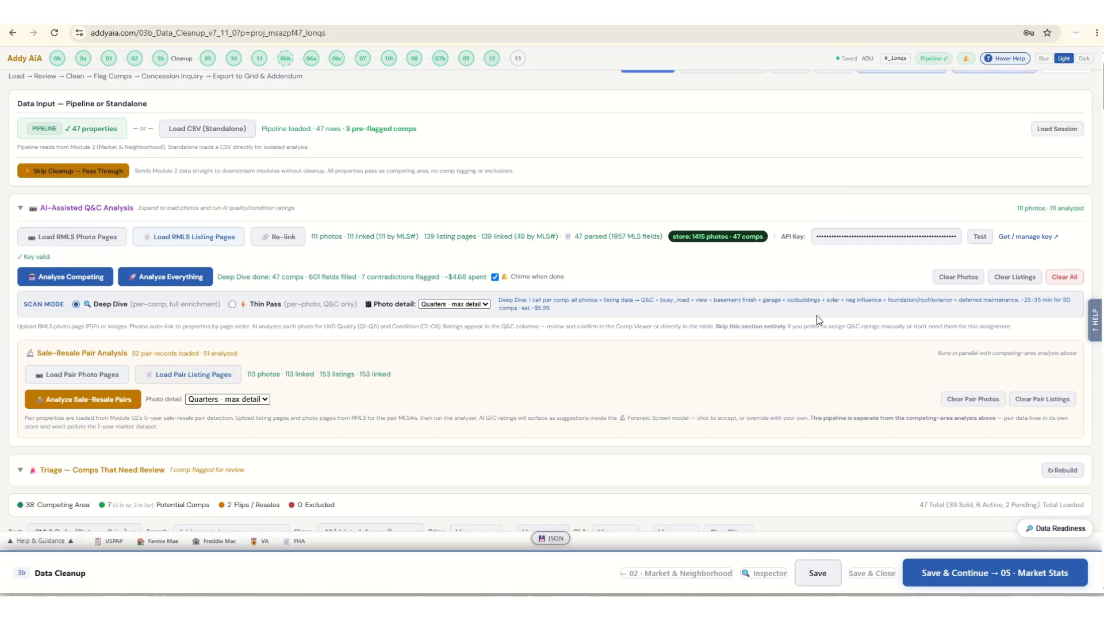
Open the Forensic Screen and review the first sale-resale pair's ratings, time stripping, feature changes and quality and condition steps.
scroll(634, 328, down, 2)
scroll(635, 323, down, 3)
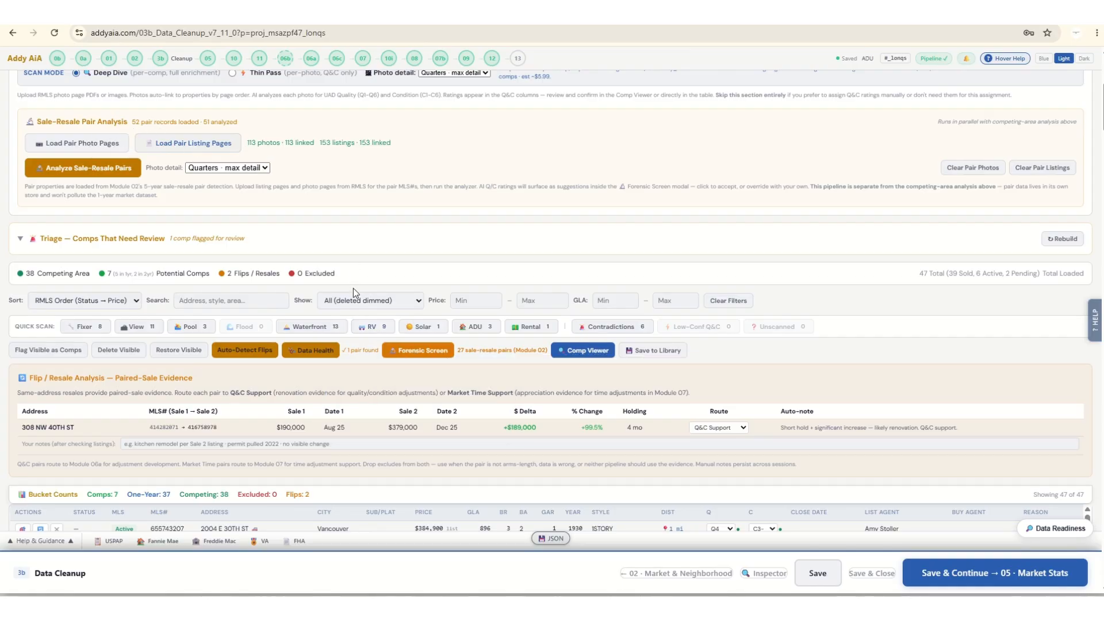
click(409, 352)
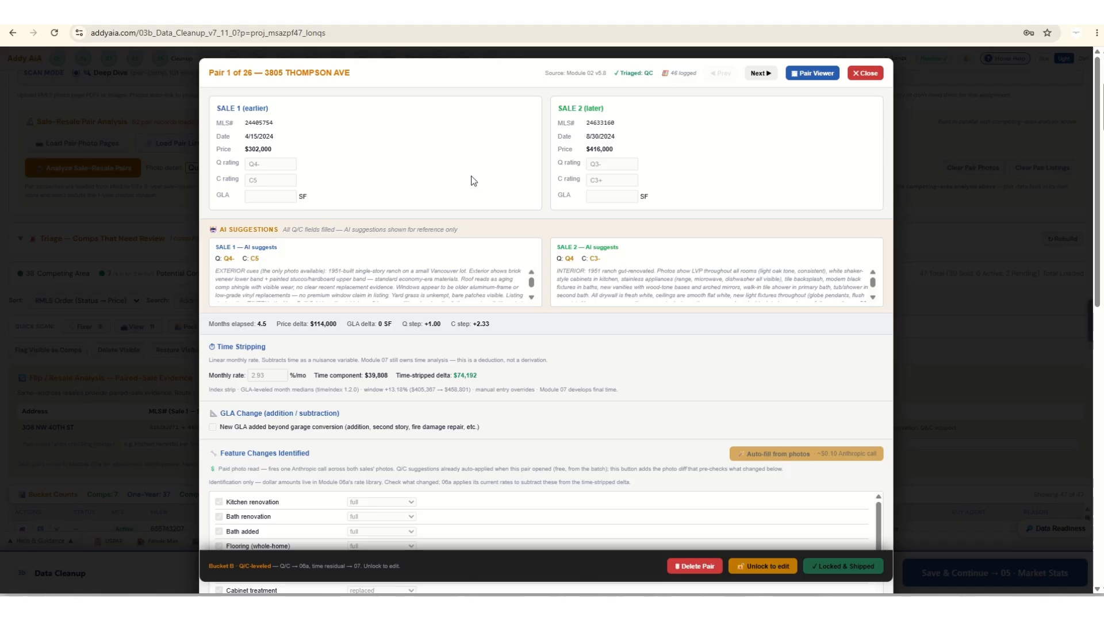
scroll(498, 314, down, 3)
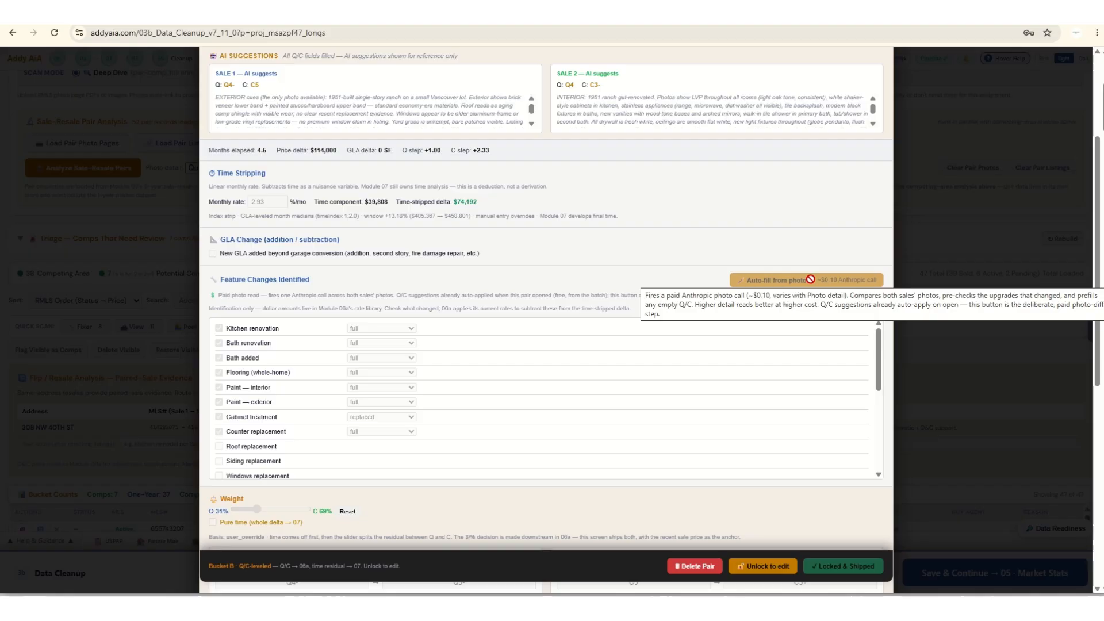
scroll(533, 247, up, 3)
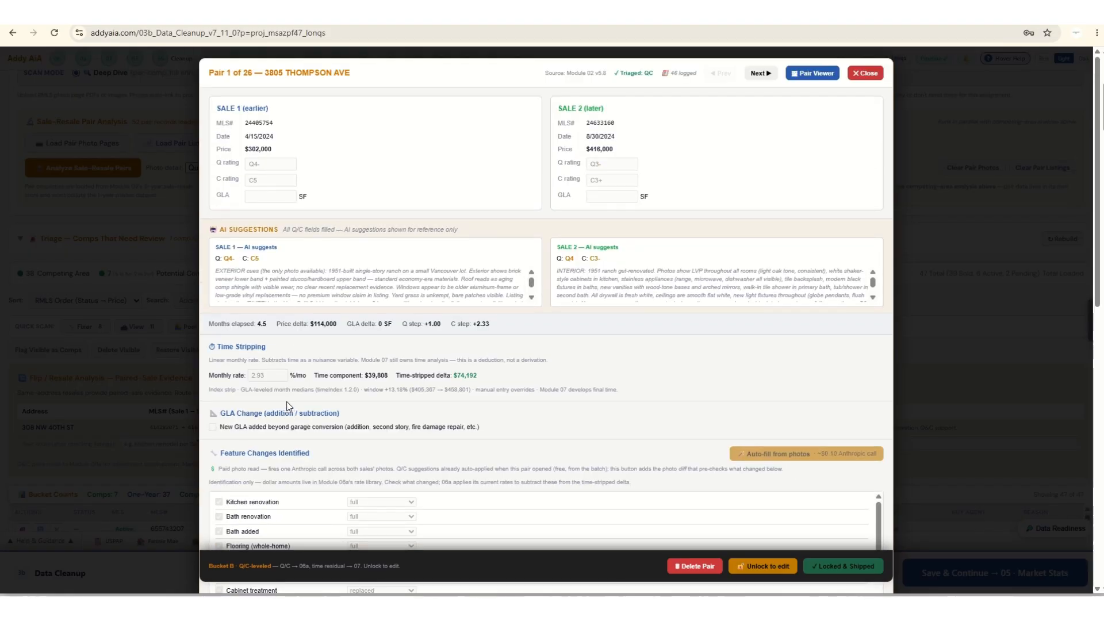
scroll(658, 397, down, 4)
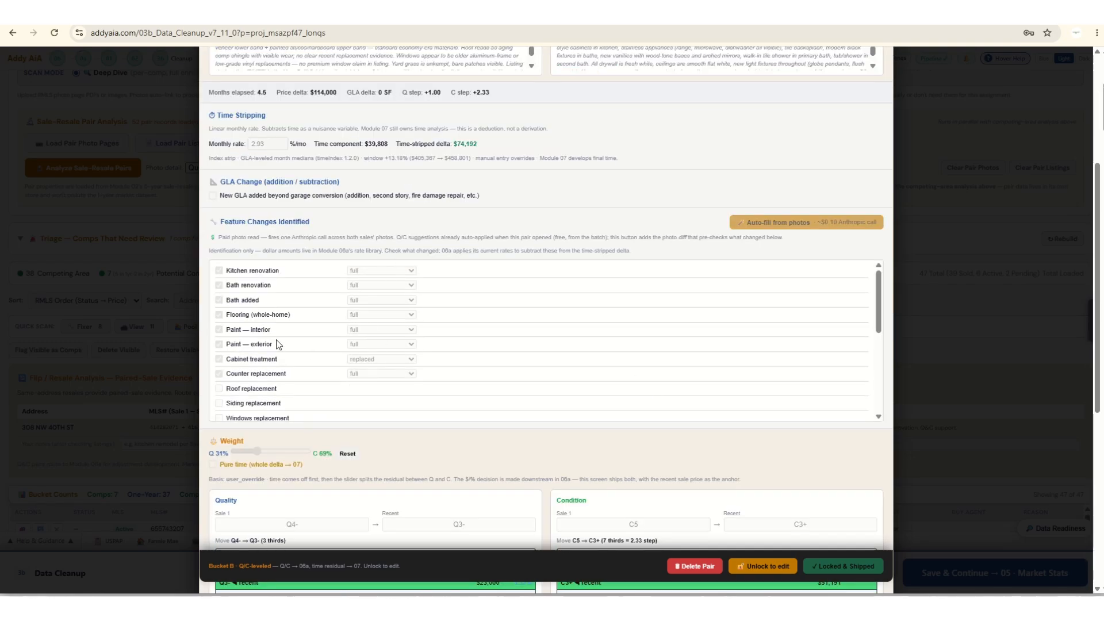
scroll(291, 352, down, 2)
scroll(292, 351, up, 2)
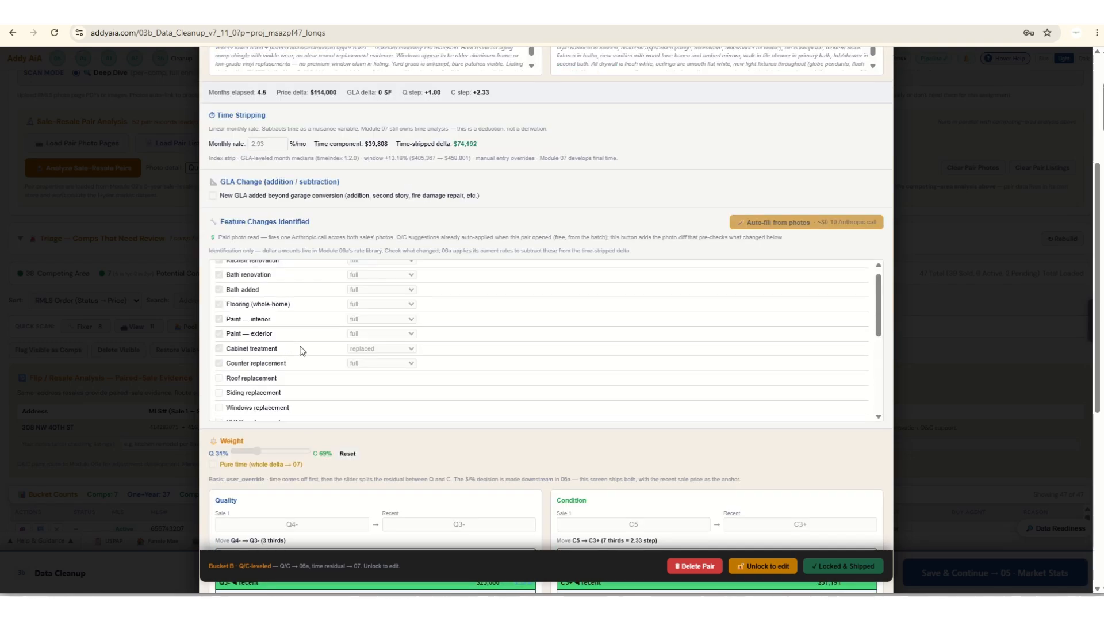
scroll(378, 387, down, 3)
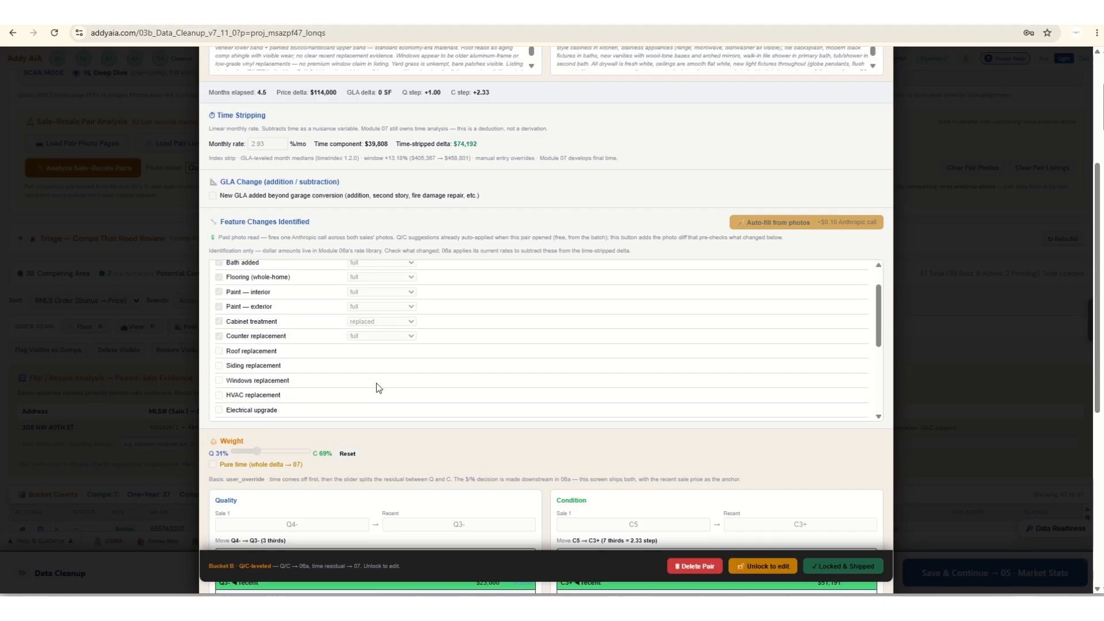
scroll(537, 413, down, 2)
scroll(510, 419, down, 3)
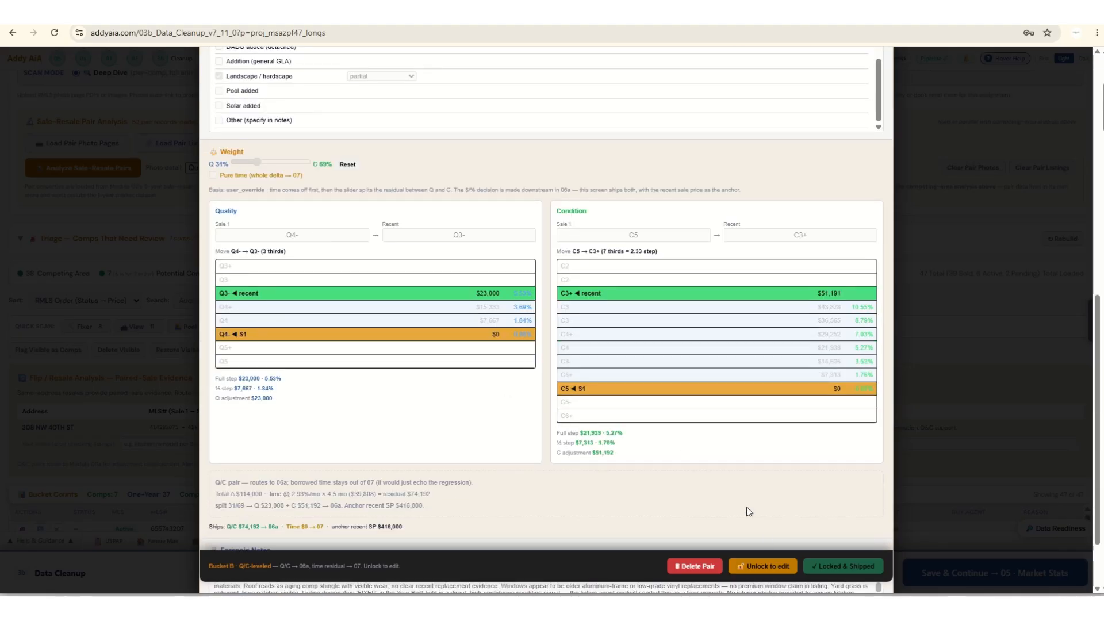
Unlock the first pair for editing and review its checked feature changes, Q/C weight split, rating grids and forensic notes.
click(774, 569)
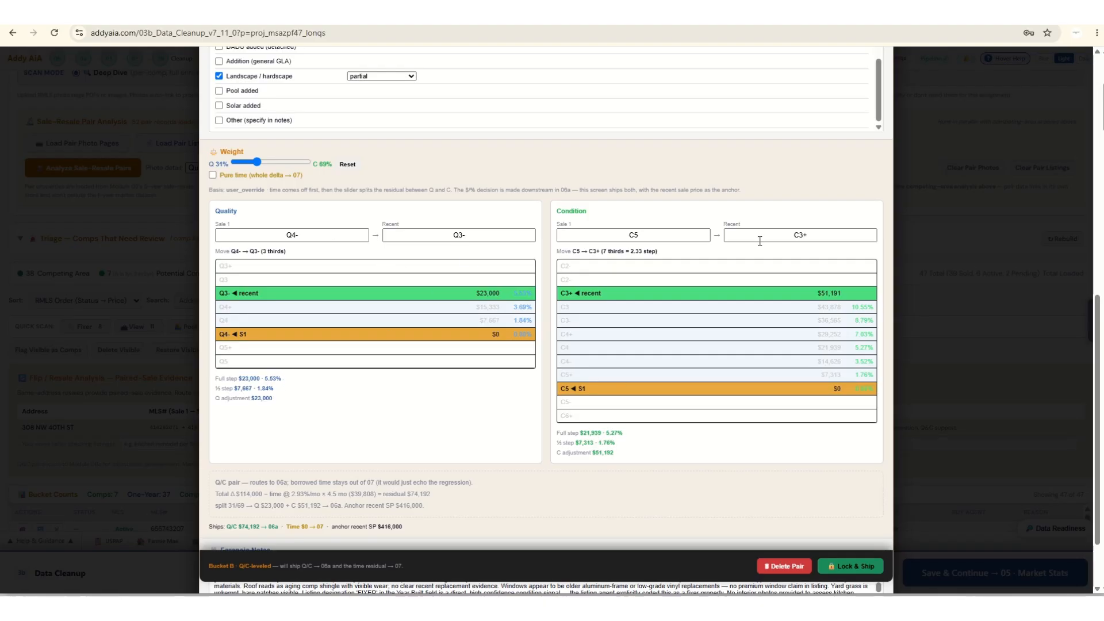
scroll(412, 368, up, 6)
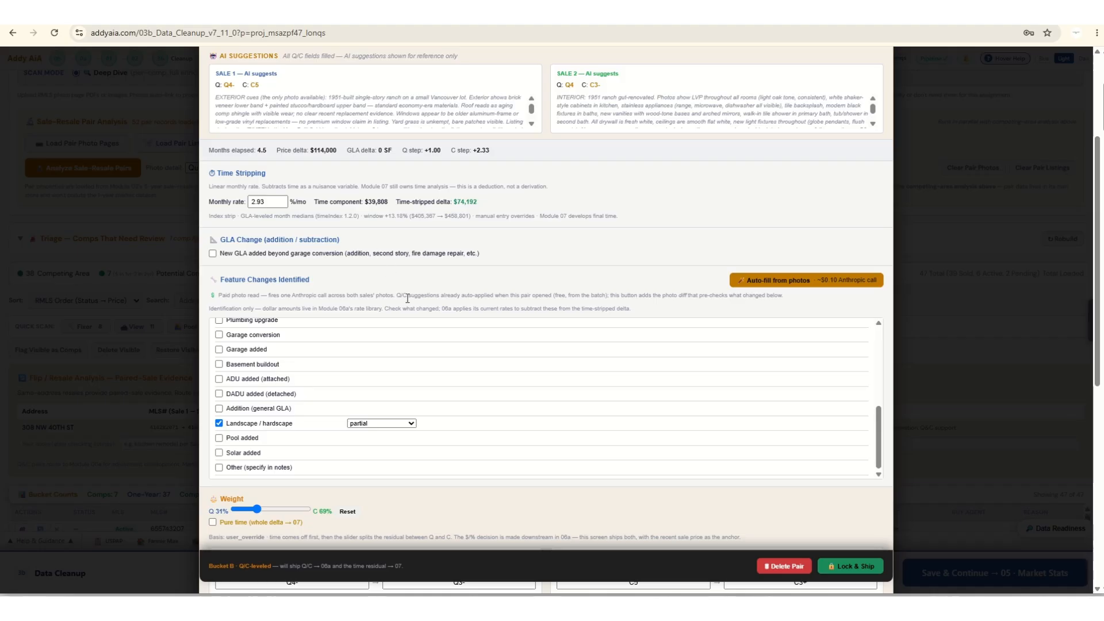
scroll(407, 298, down, 1)
scroll(458, 359, up, 4)
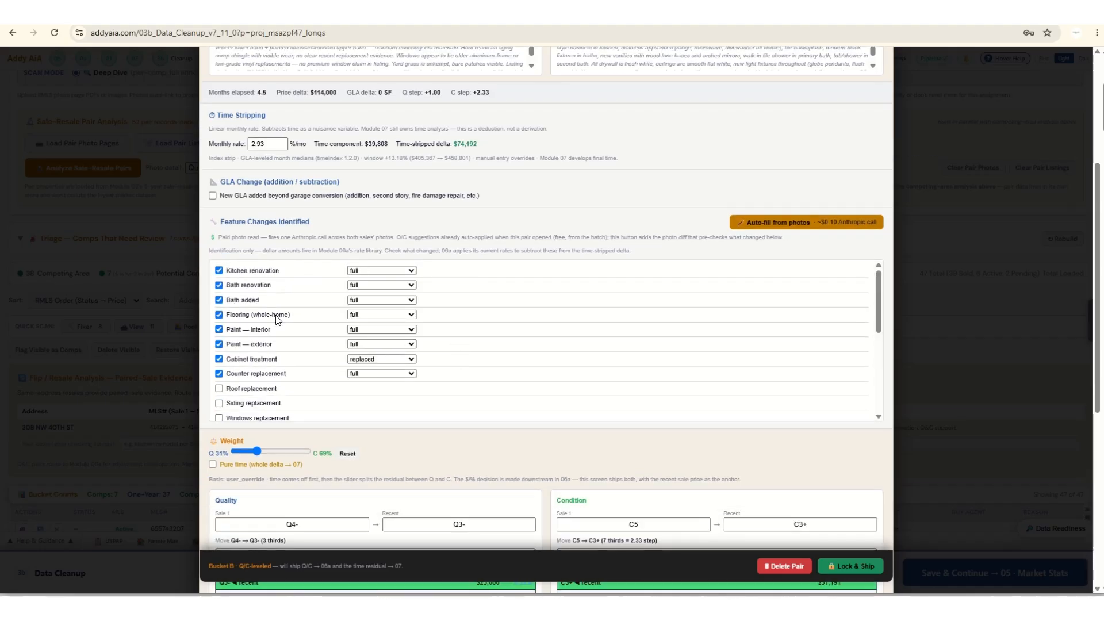
scroll(469, 369, down, 1)
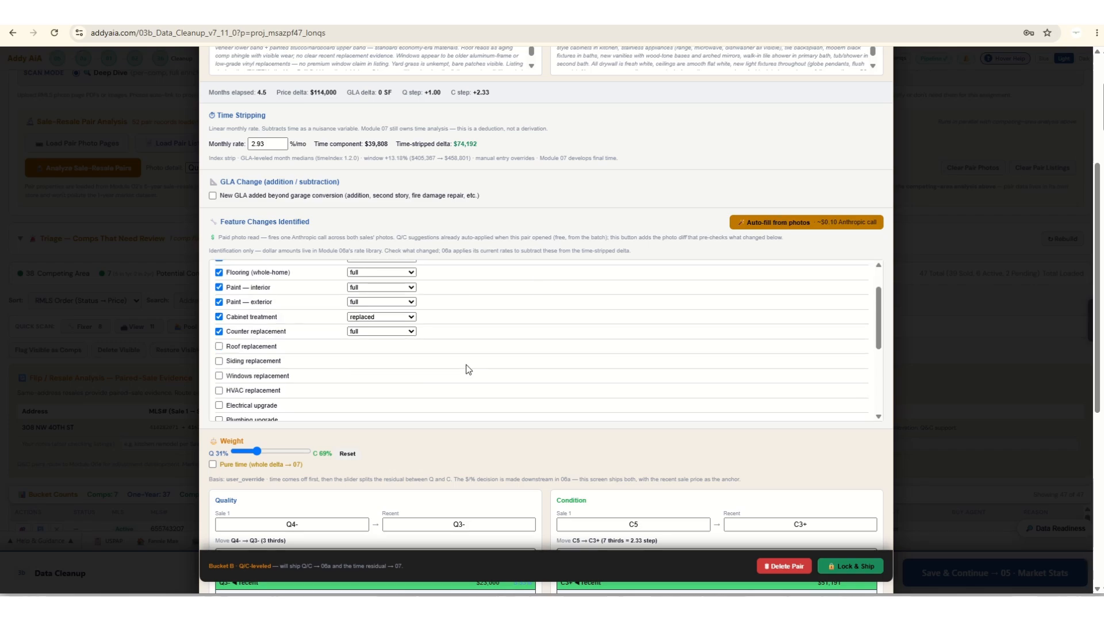
scroll(468, 369, down, 6)
scroll(483, 477, down, 1)
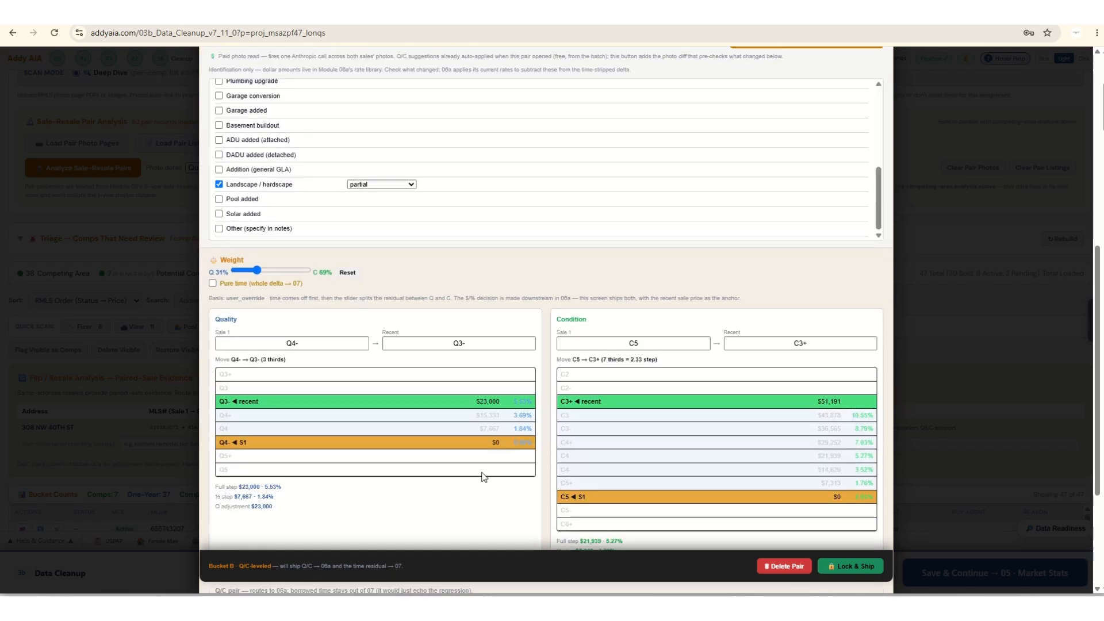
scroll(483, 477, down, 2)
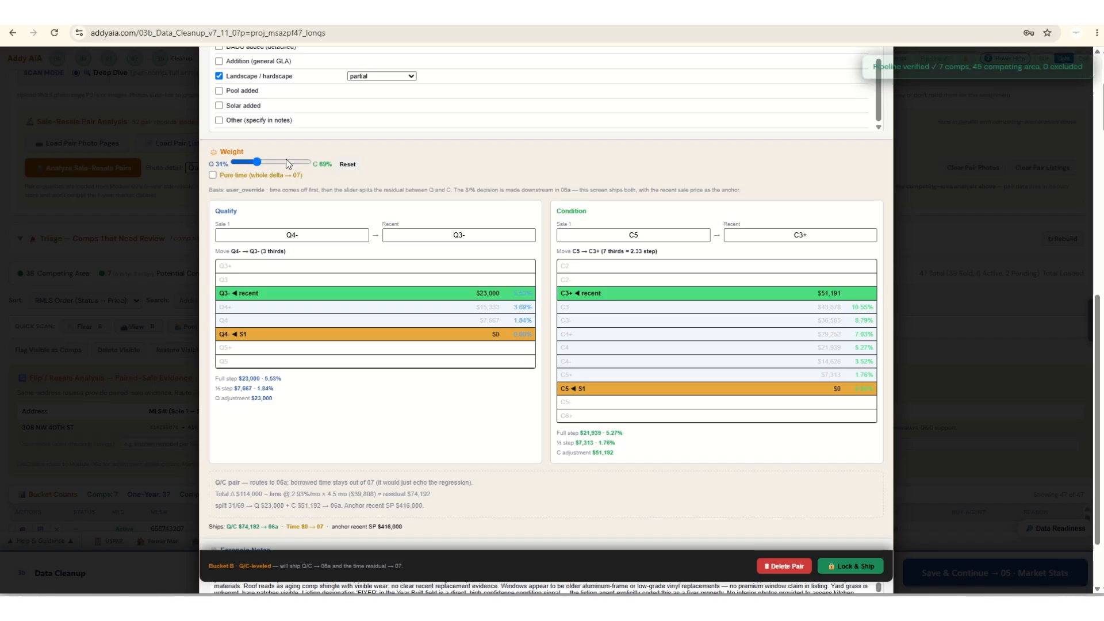
scroll(344, 269, down, 1)
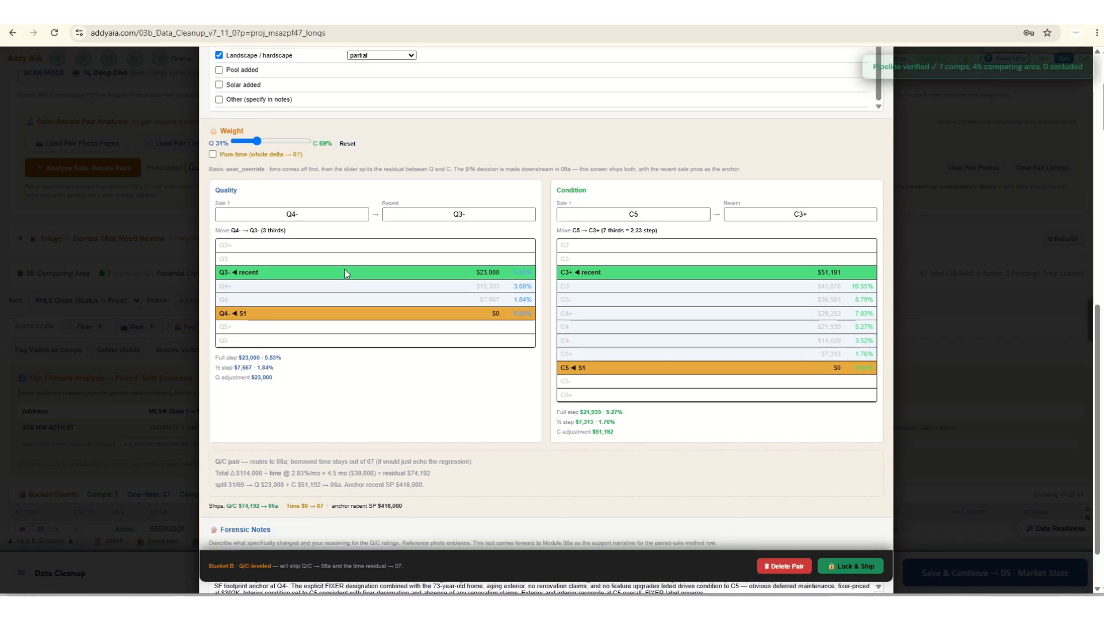
scroll(344, 269, down, 1)
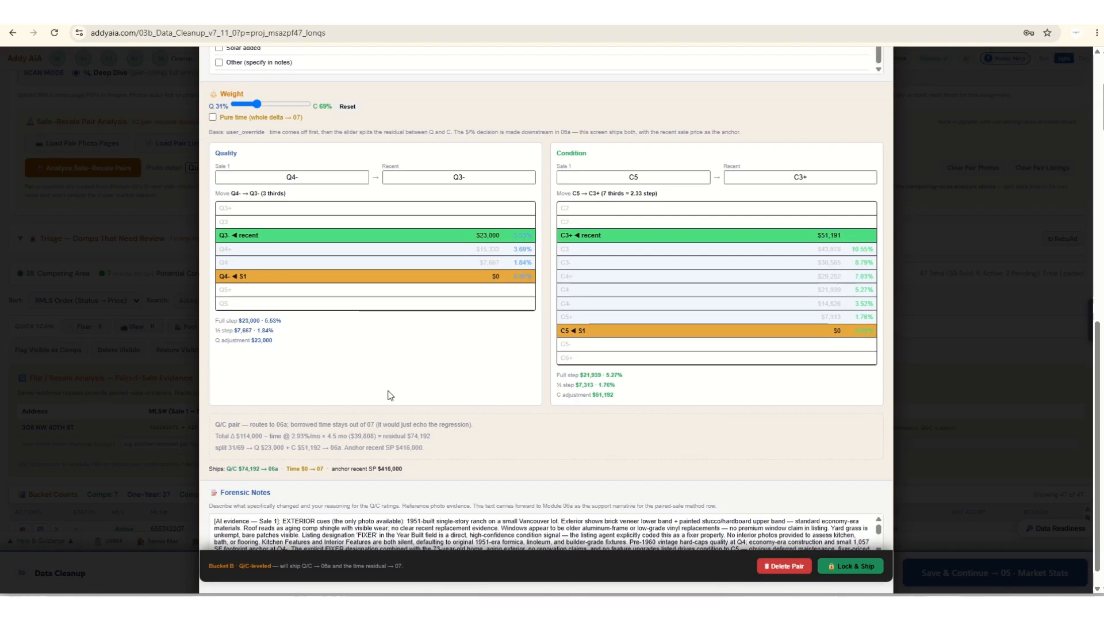
scroll(387, 395, up, 2)
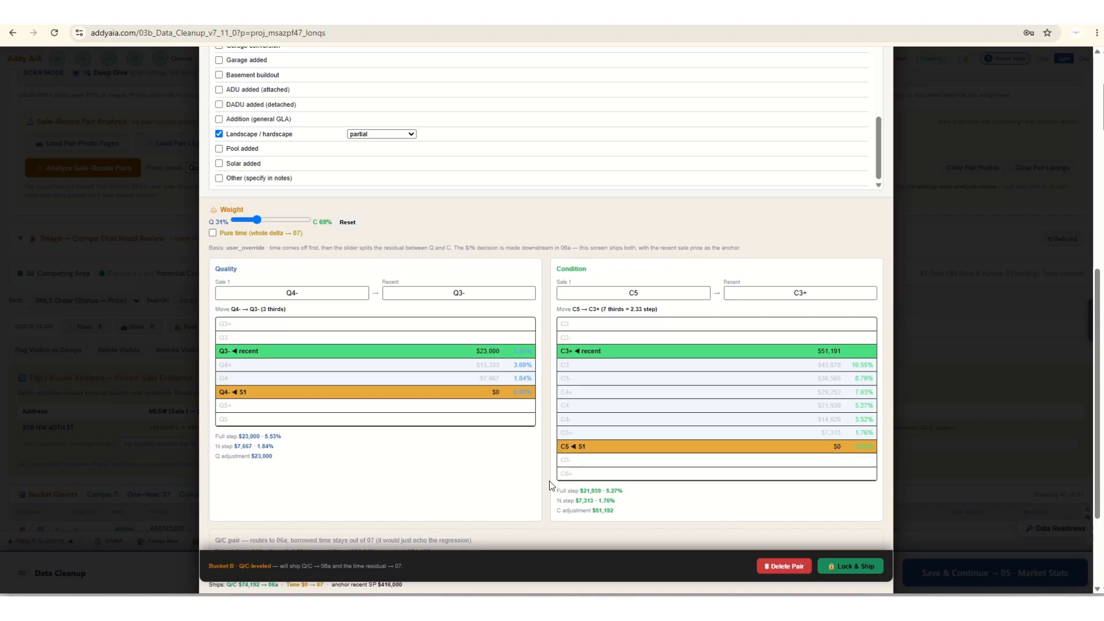
scroll(506, 449, up, 8)
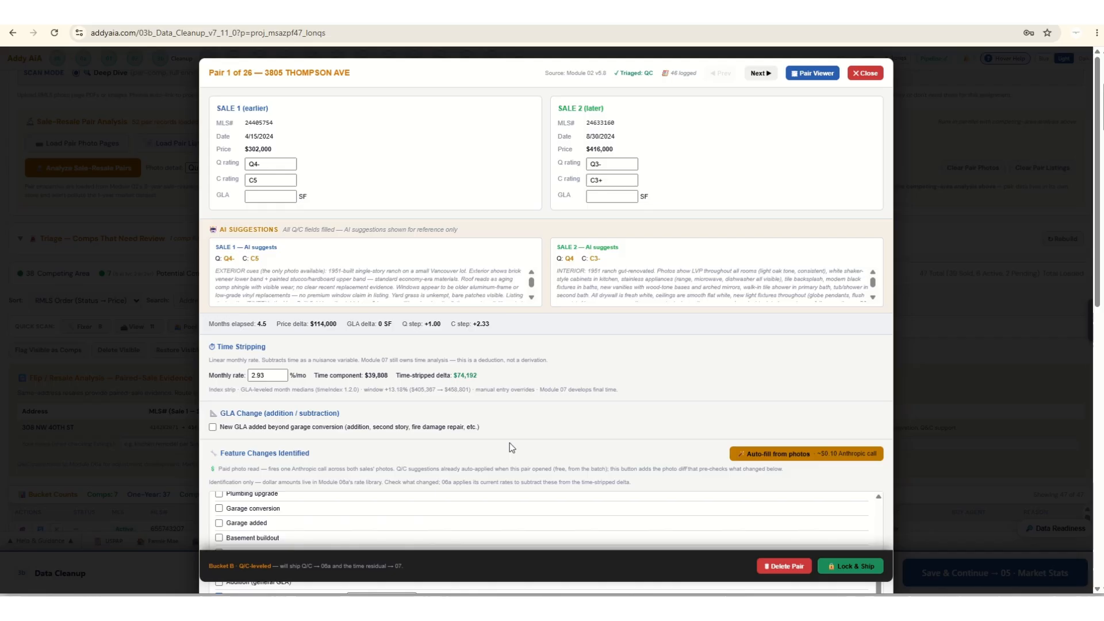
Compare the first pair's before and after photos in the Pair Viewer, move the viewer aside, and lock and ship the pair.
click(812, 73)
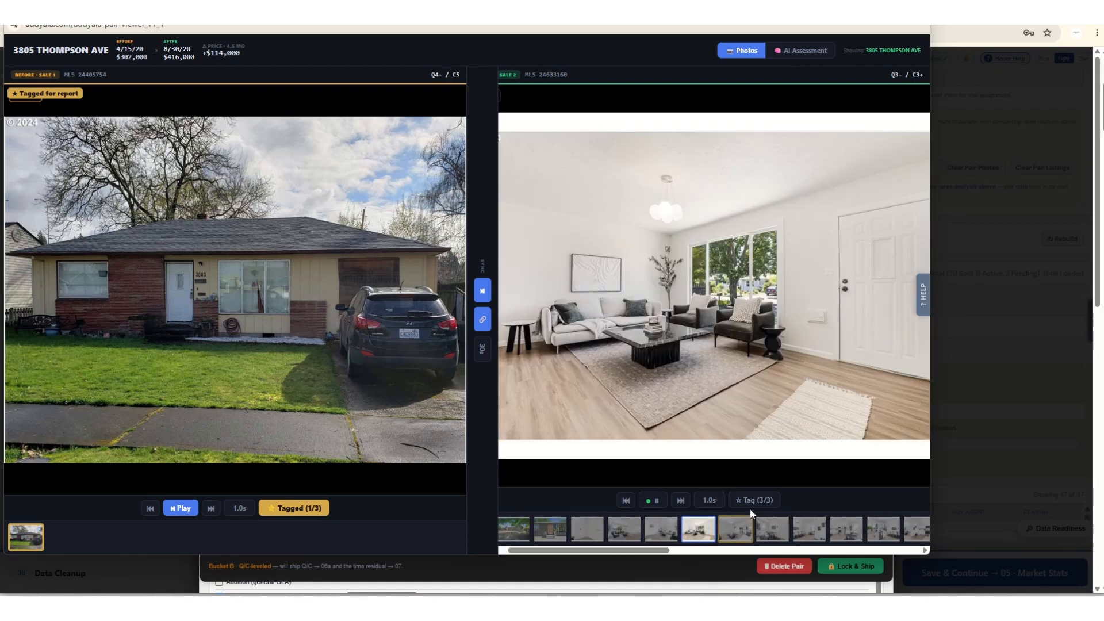
click(752, 507)
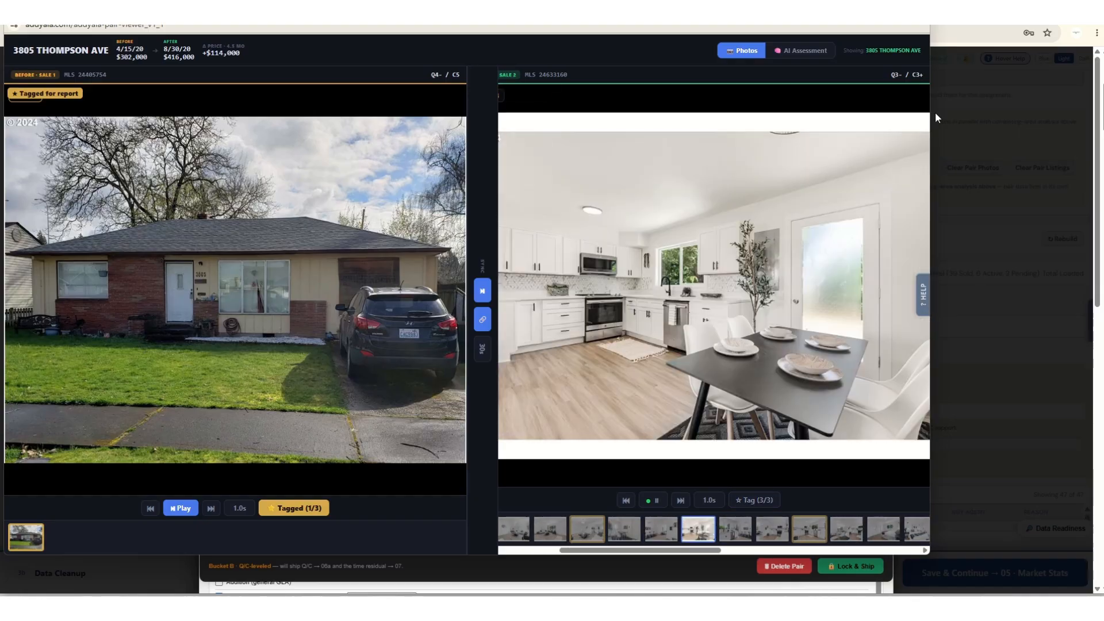
drag(741, 9, 136, 52)
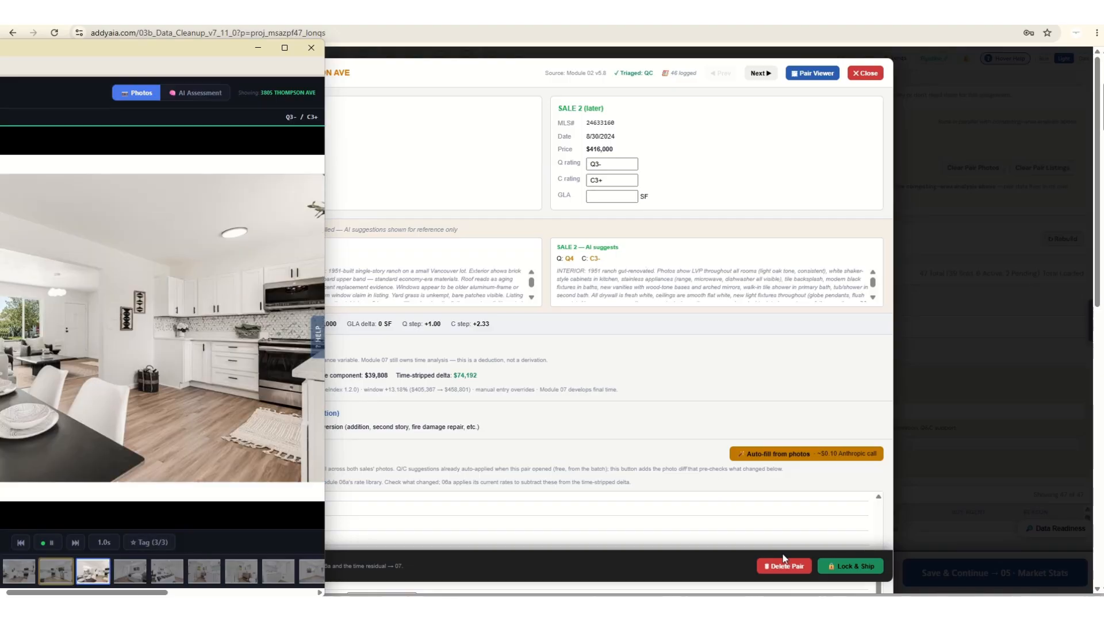
click(868, 567)
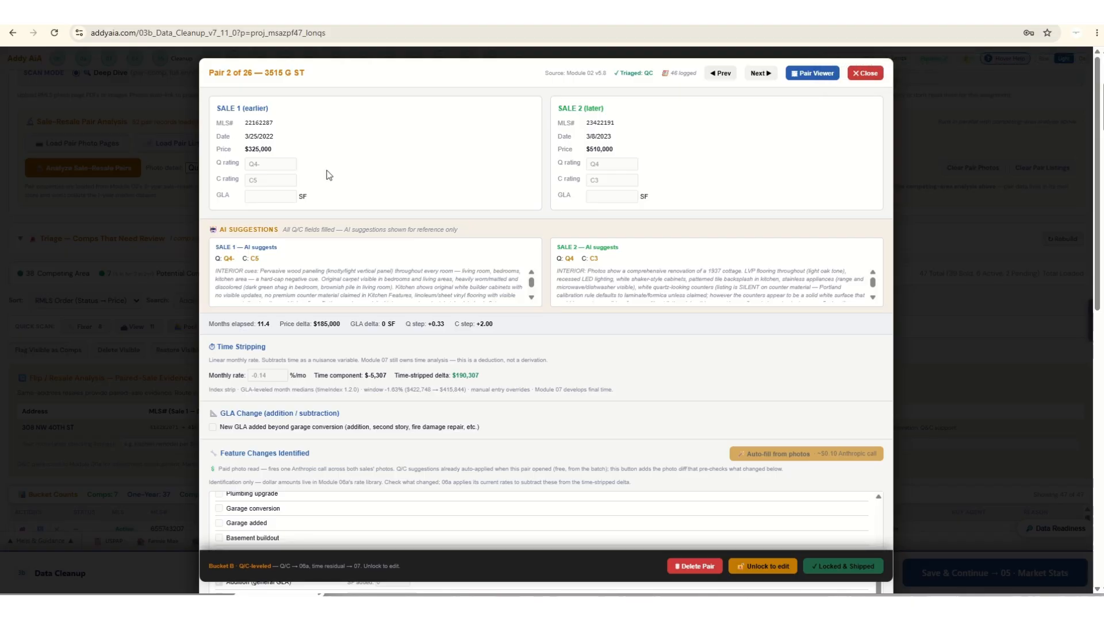
Bring the Pair Viewer into view to compare the second pair's before and after photos, and move it out of the way.
drag(0, 65, 495, 43)
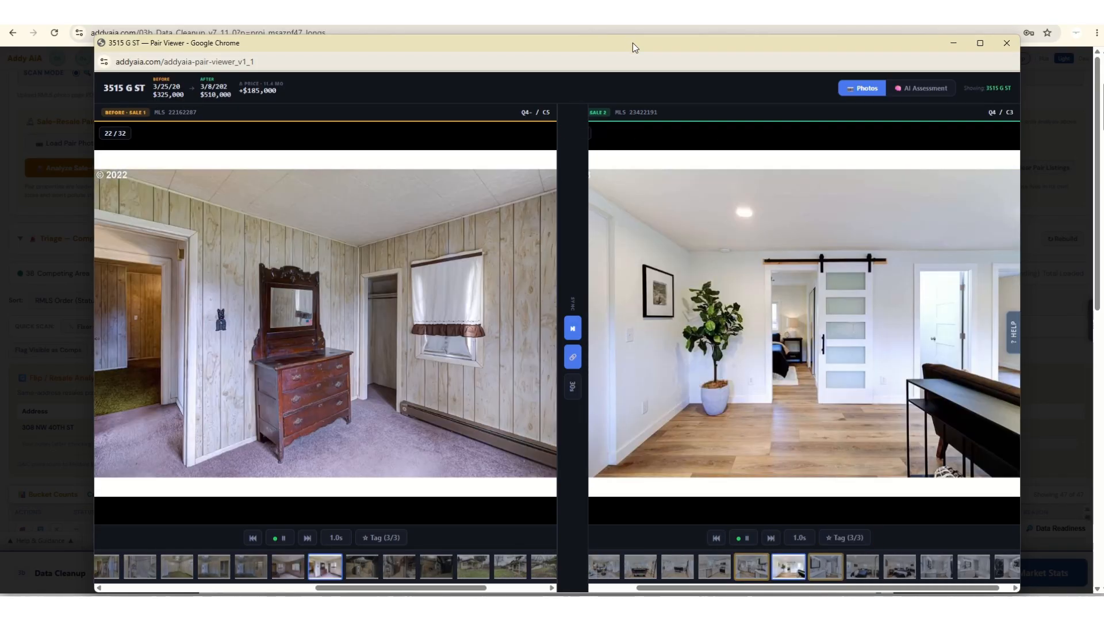
drag(632, 43, 0, 43)
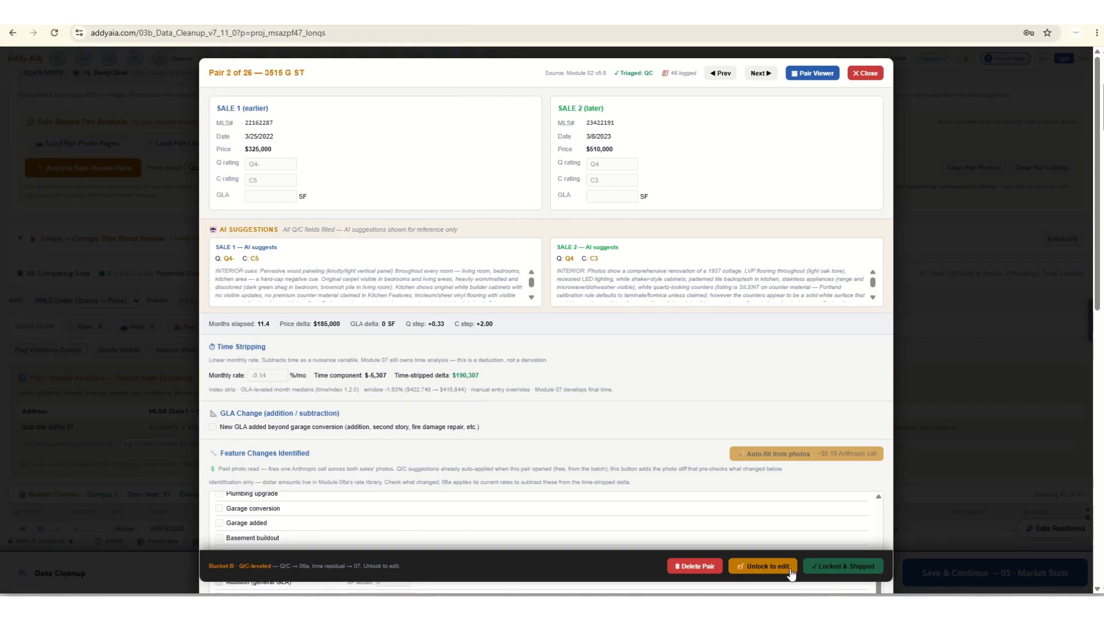
Compare the third pair's before and after photos, check its pure-time marking and weights, and lock and ship the pair.
click(760, 74)
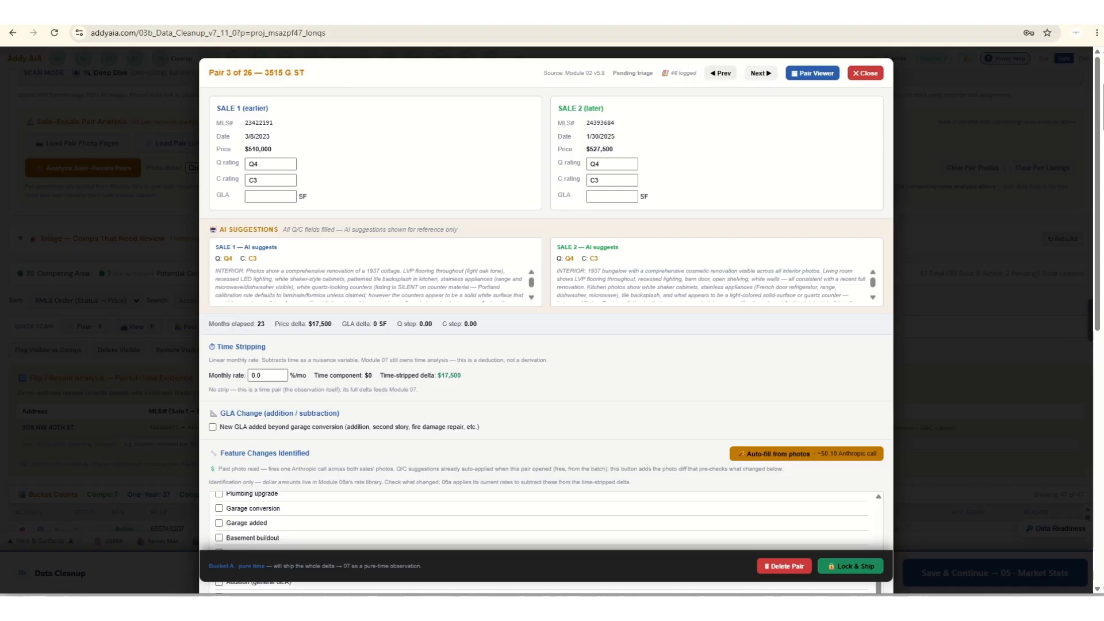
drag(678, 27, 710, 27)
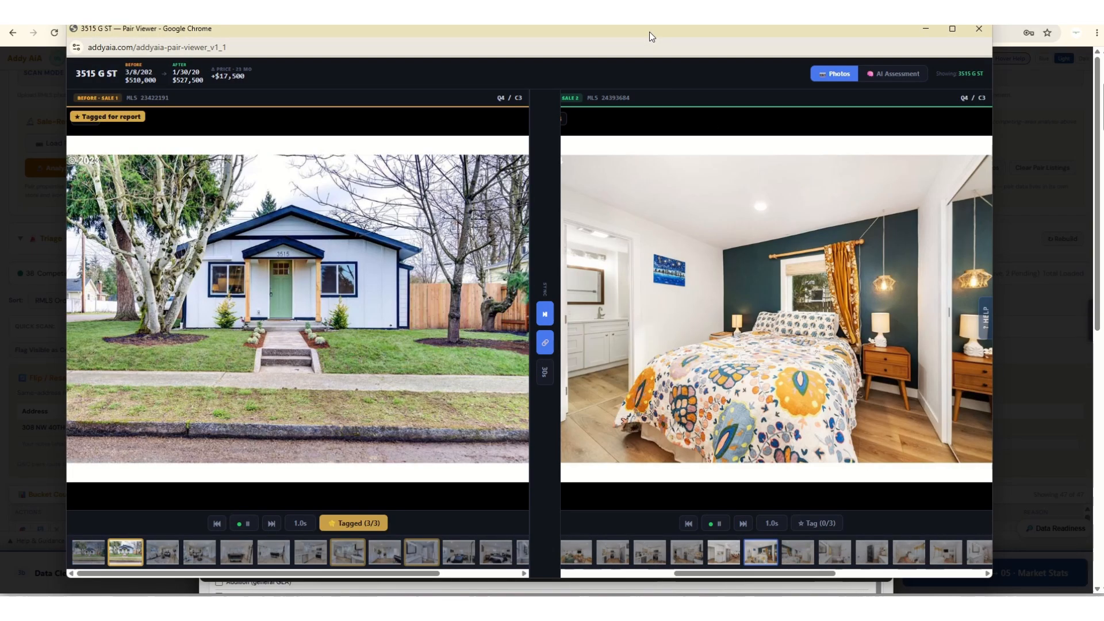
drag(649, 32, 0, 52)
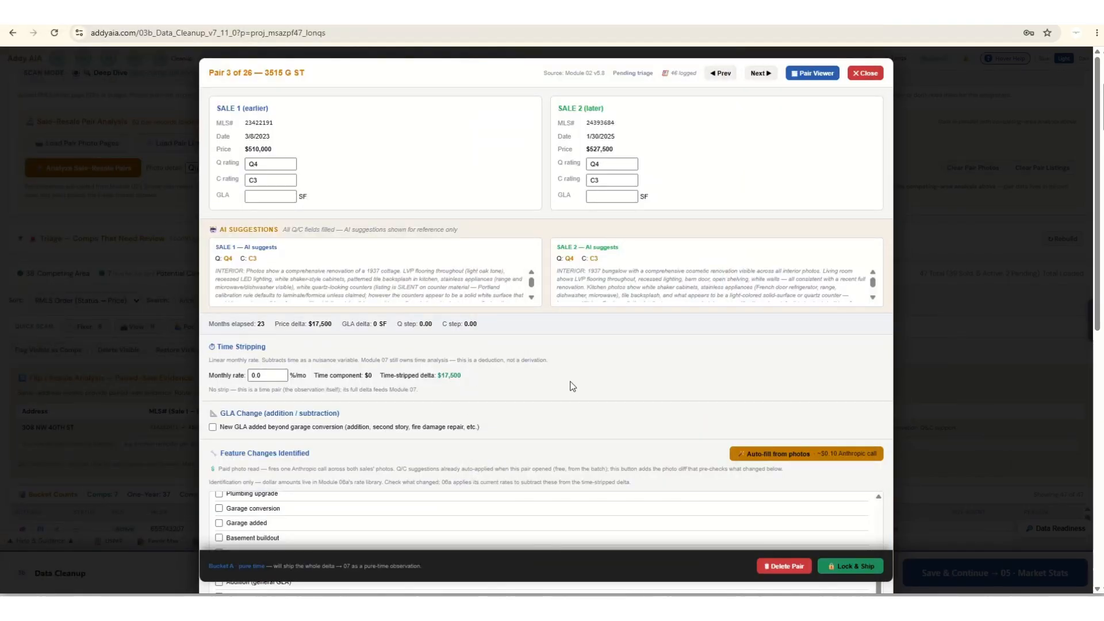
scroll(572, 386, down, 6)
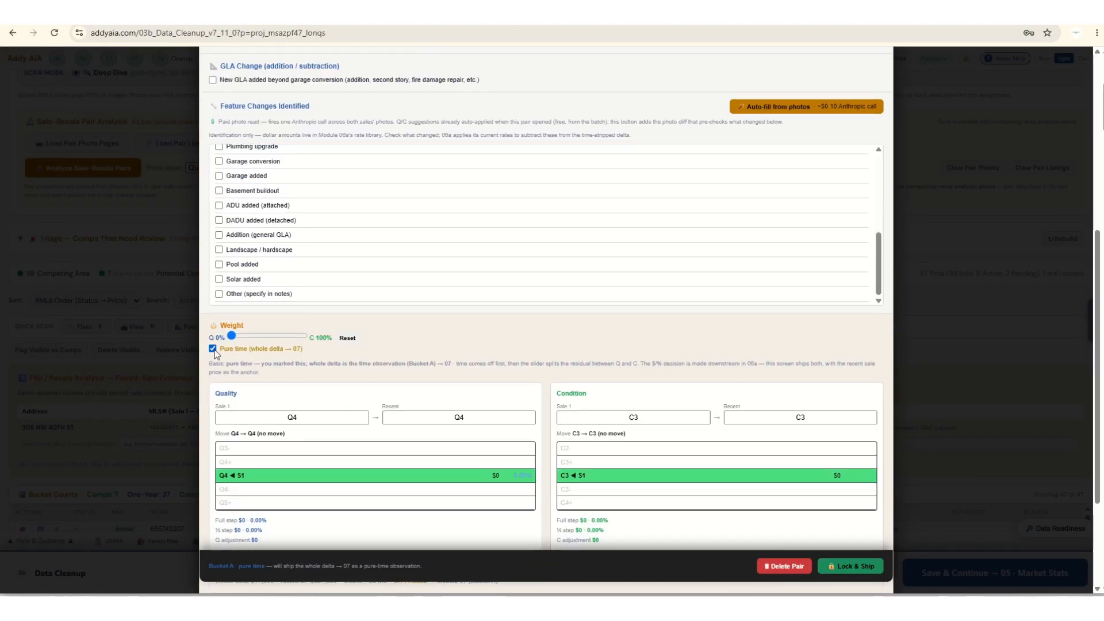
scroll(592, 508, down, 2)
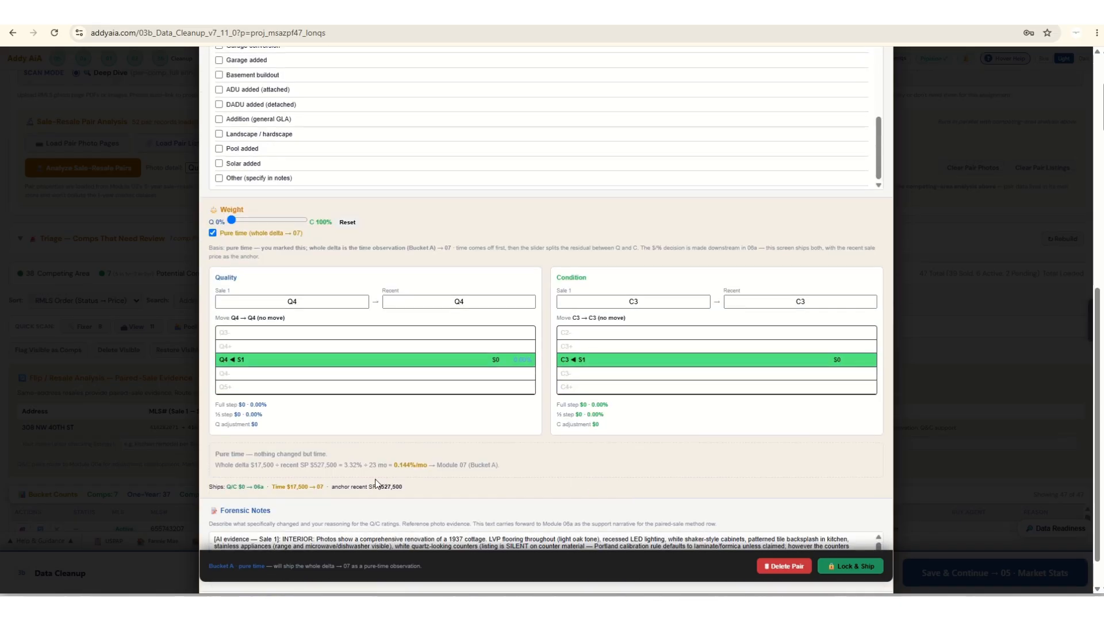
click(851, 569)
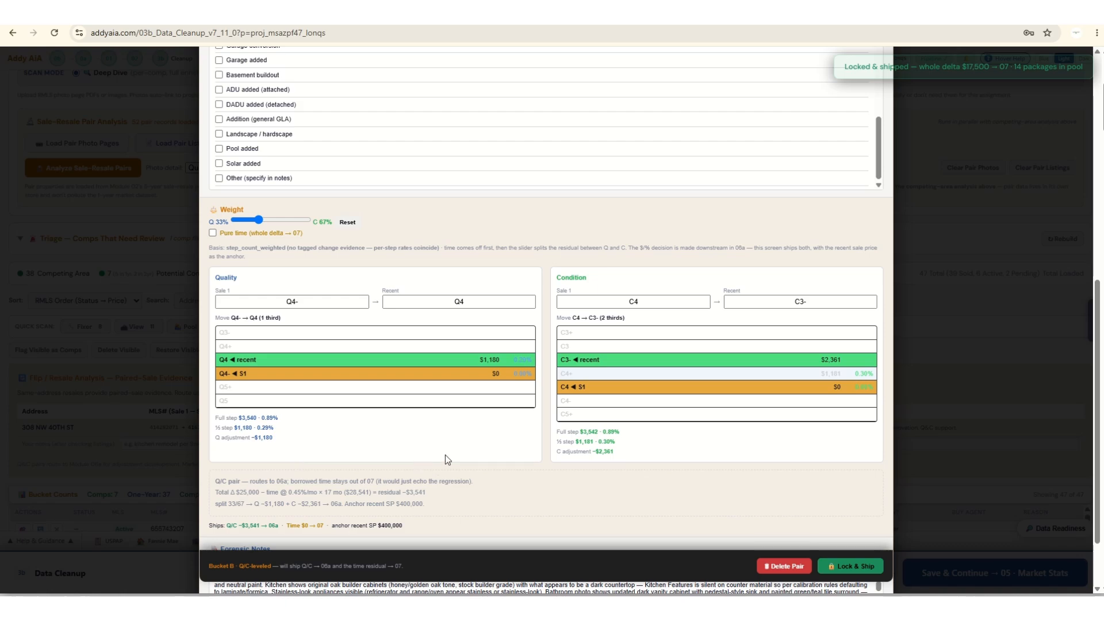
Lock and ship the fourth pair, and review the fifth pair's ratings, AI suggestions and time stripping.
click(855, 568)
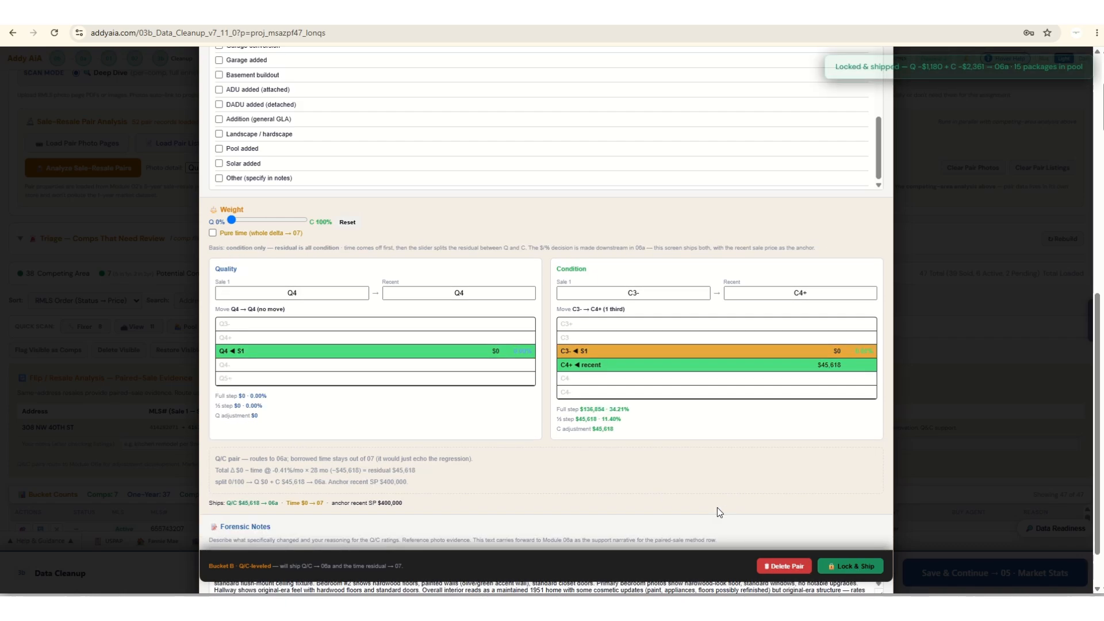
scroll(717, 507, up, 5)
scroll(706, 371, up, 4)
scroll(664, 320, up, 4)
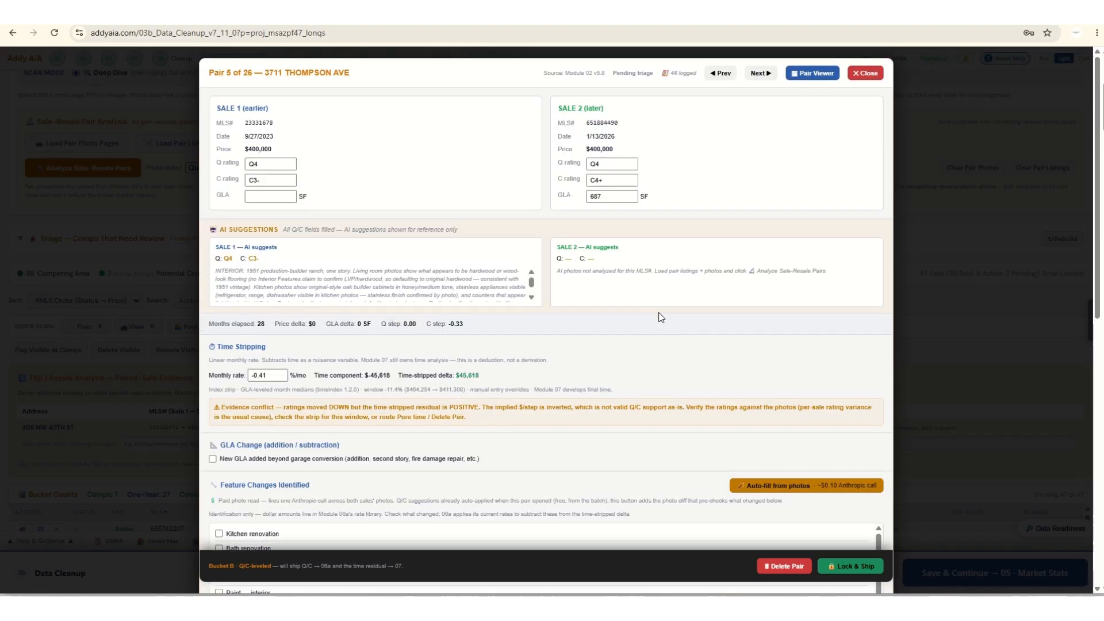
Advance to the eighth pair, compare its before and after photos in the Pair Viewer, and move the viewer aside.
click(760, 74)
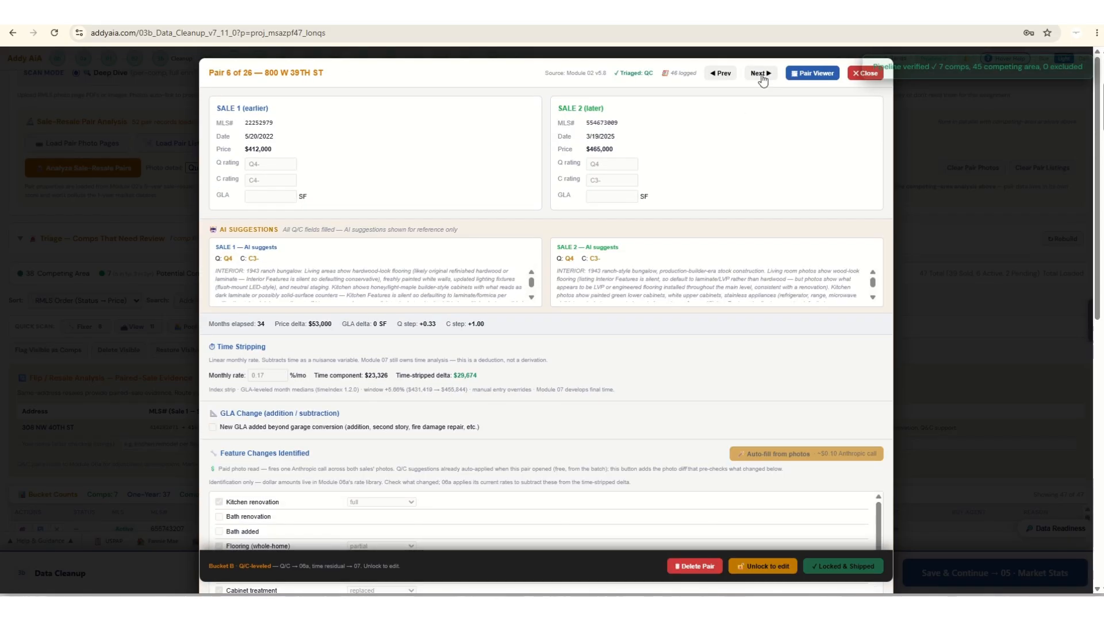
click(760, 74)
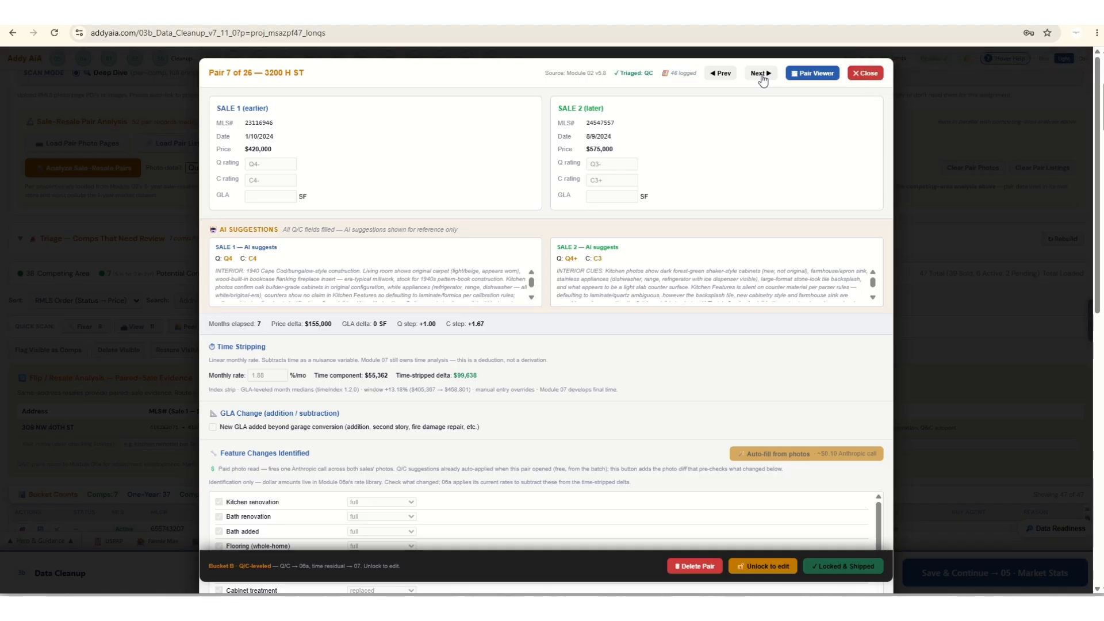
click(760, 73)
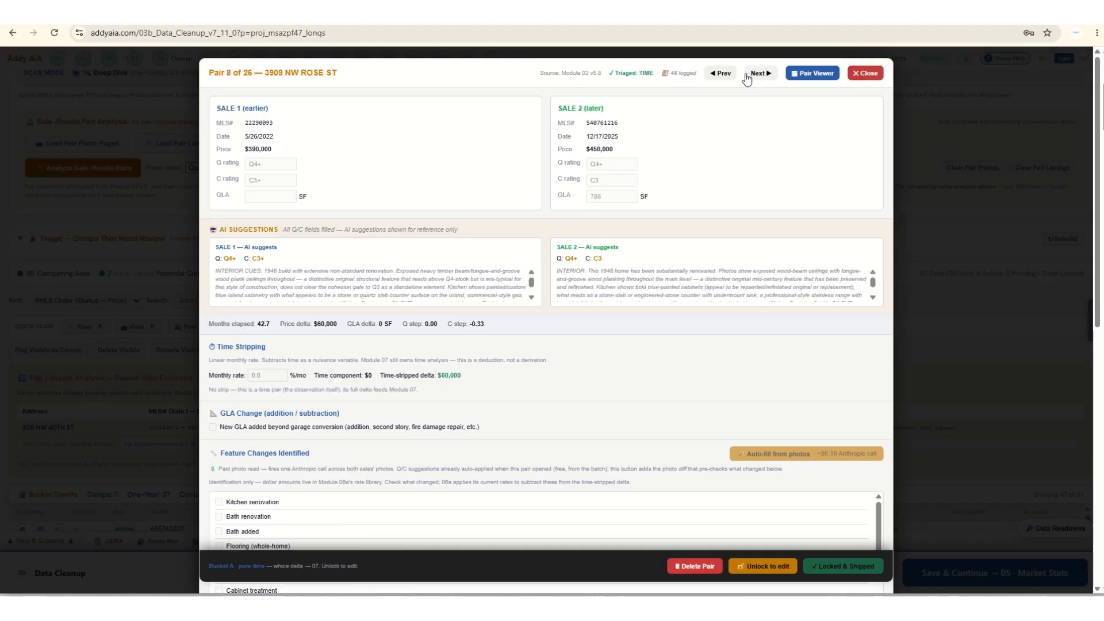
drag(0, 50, 833, 53)
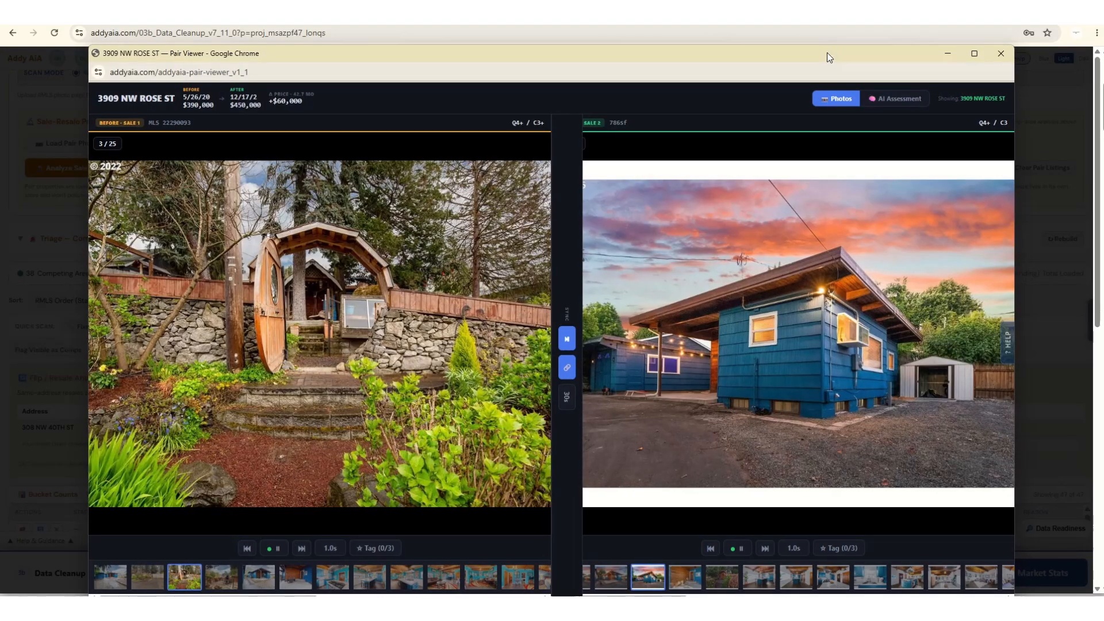
drag(827, 53, 0, 53)
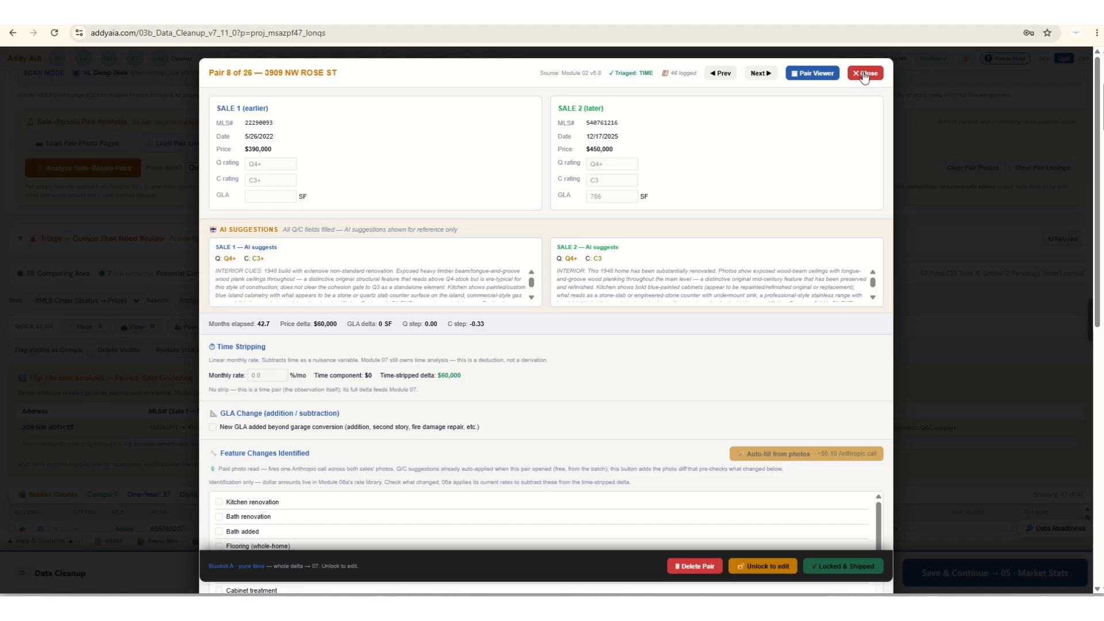
Close the Forensic Screen, then save the data cleanup and continue to the Market Stats module.
click(863, 75)
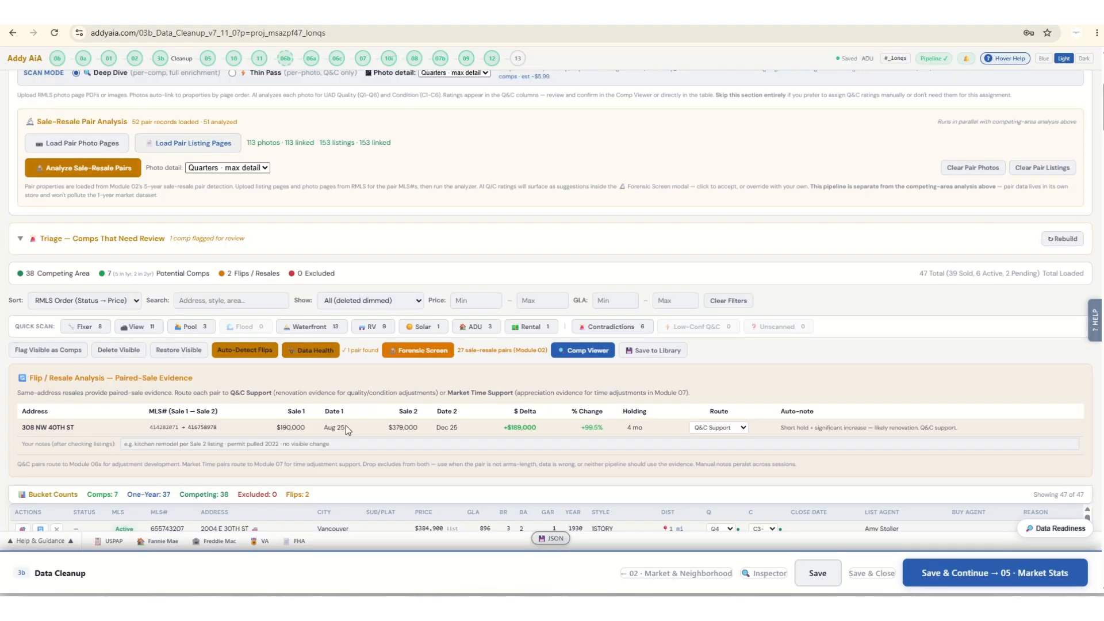
scroll(406, 449, up, 4)
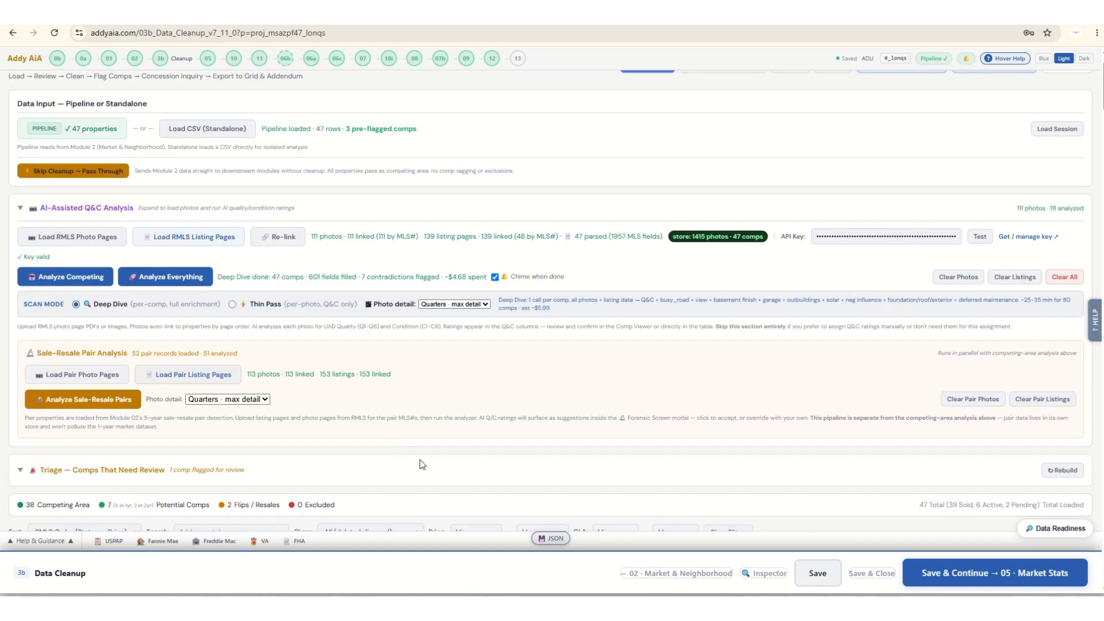
scroll(420, 460, up, 1)
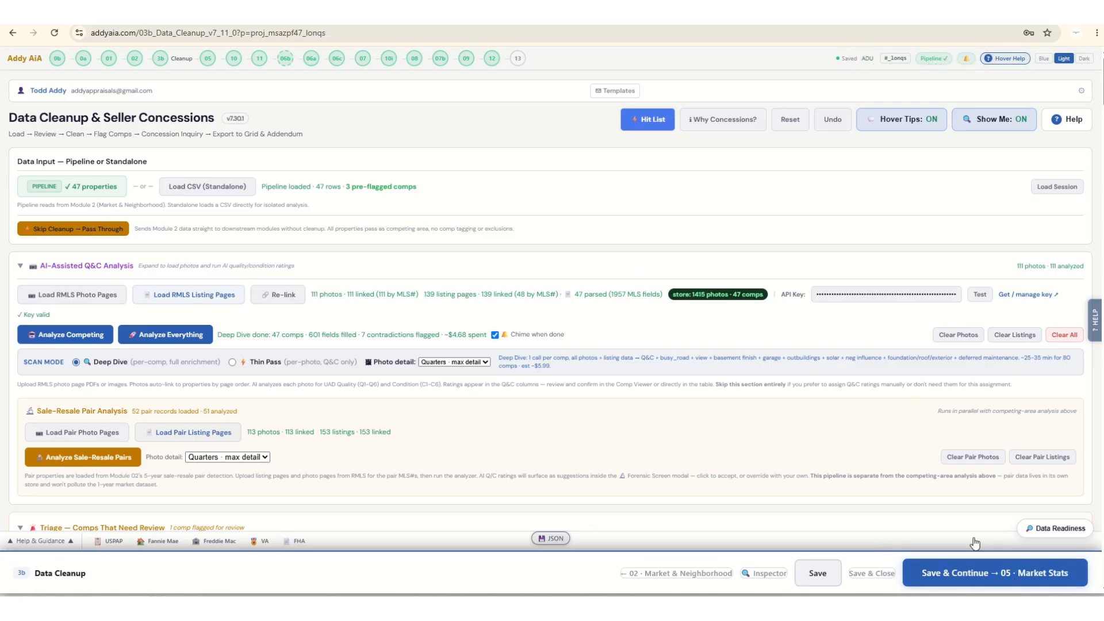
click(957, 577)
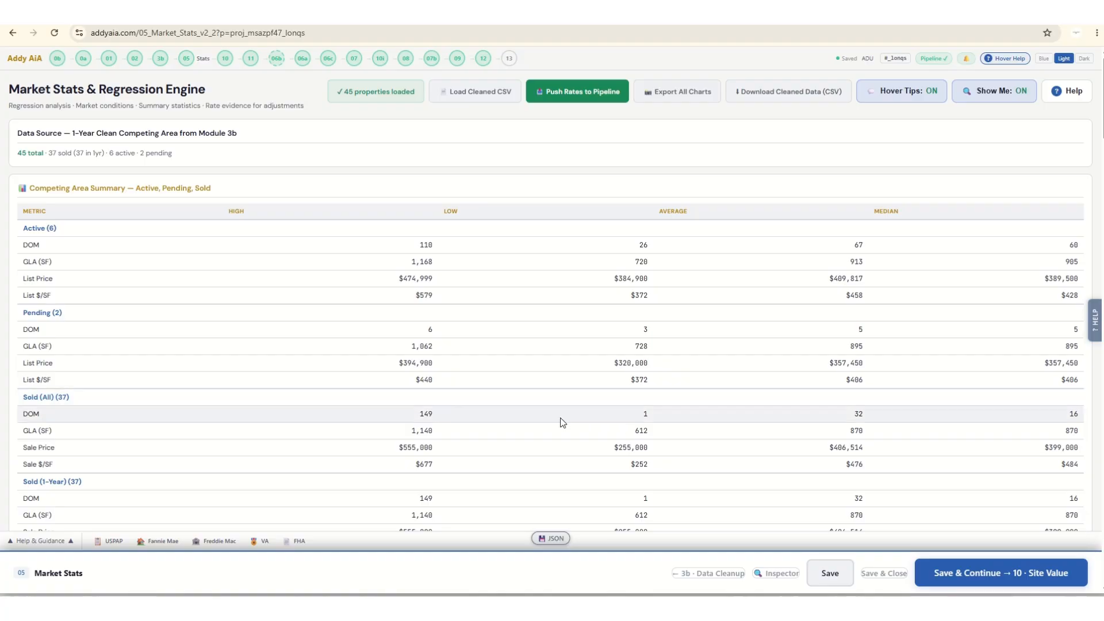
Examine the competing area summary, market conditions narrative, regression rate summary and market trend charts.
scroll(254, 398, down, 6)
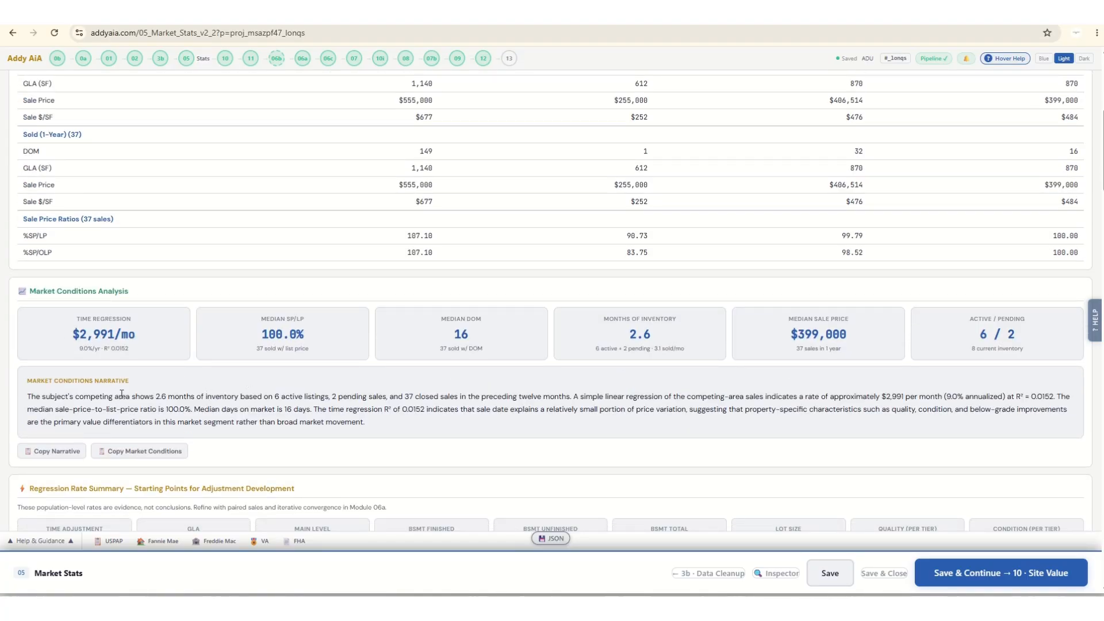
scroll(122, 394, down, 2)
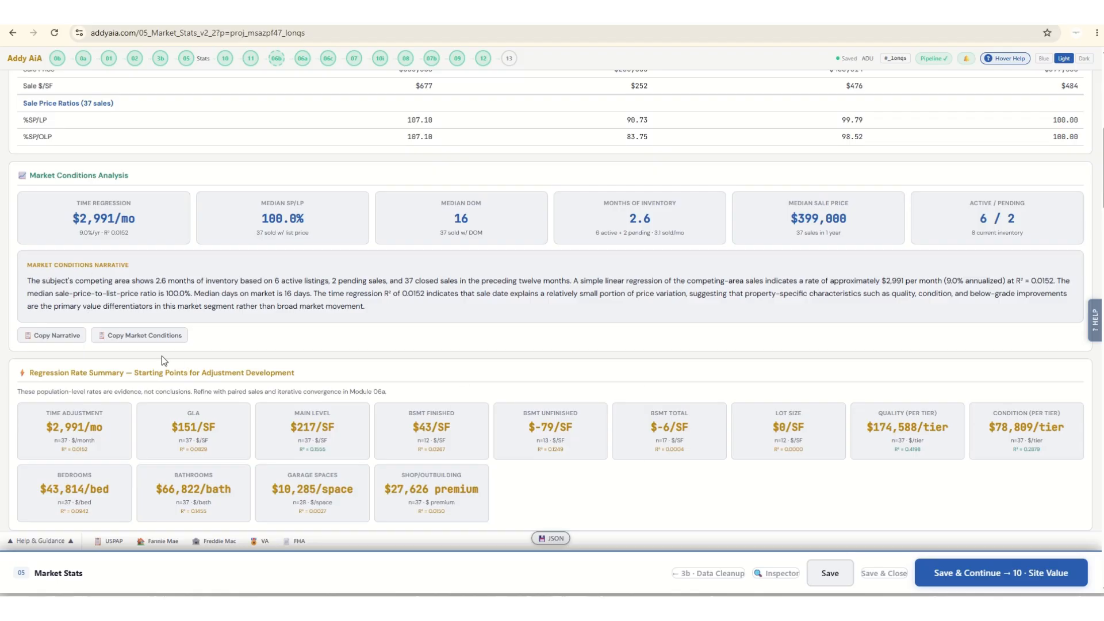
scroll(242, 386, down, 2)
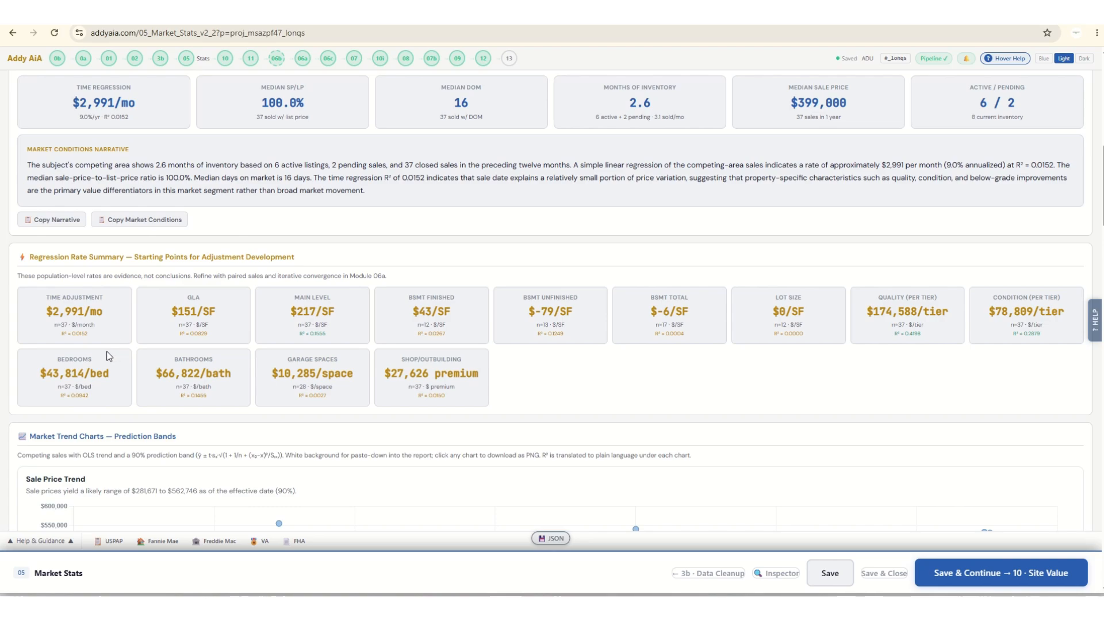
scroll(271, 372, down, 3)
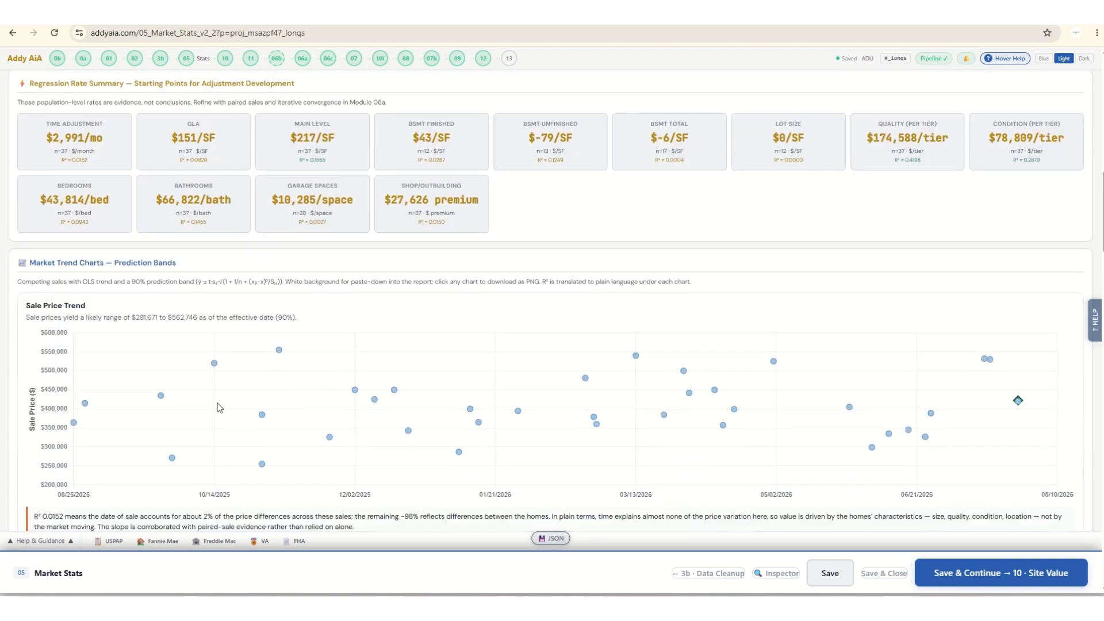
scroll(304, 403, down, 6)
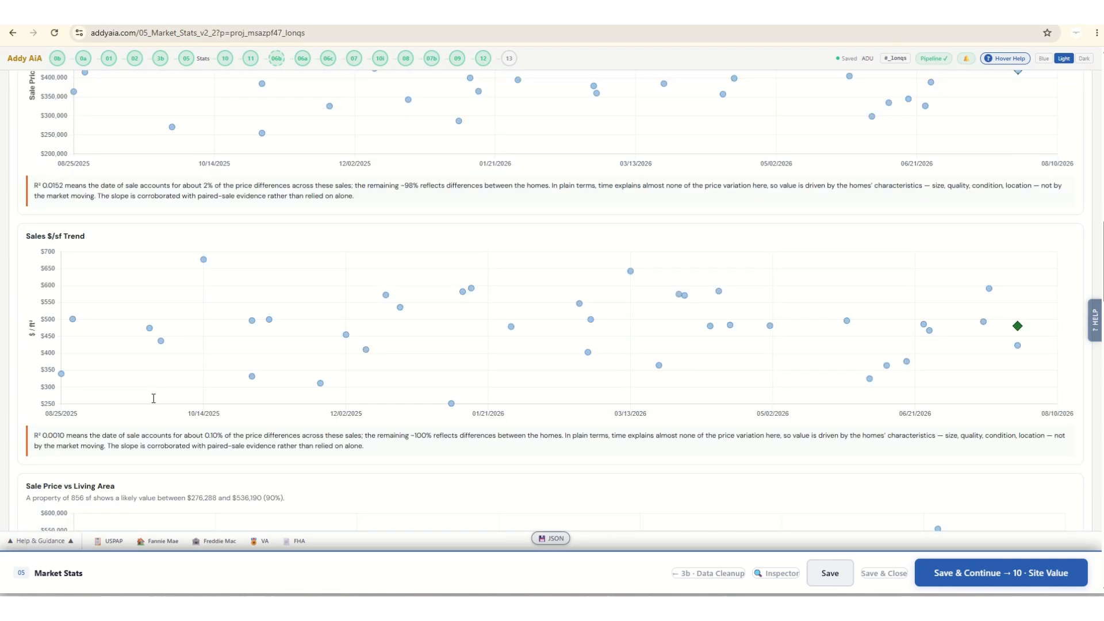
scroll(252, 363, down, 20)
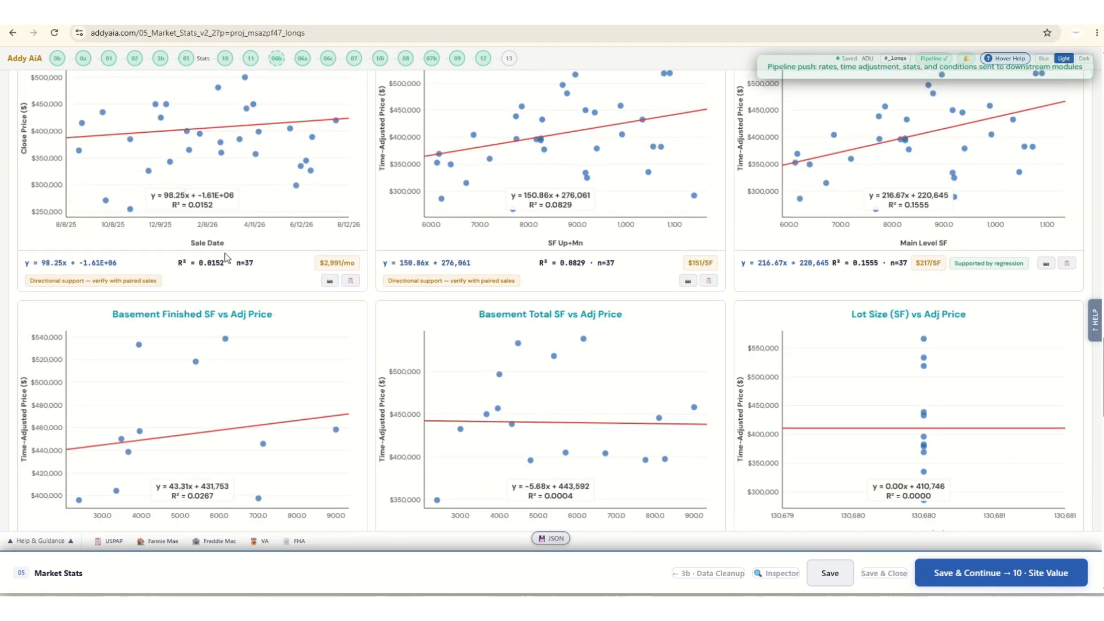
Review the regression scatter plots for size, basement, lot, quality and condition, and check the option to export all charts.
scroll(226, 257, up, 2)
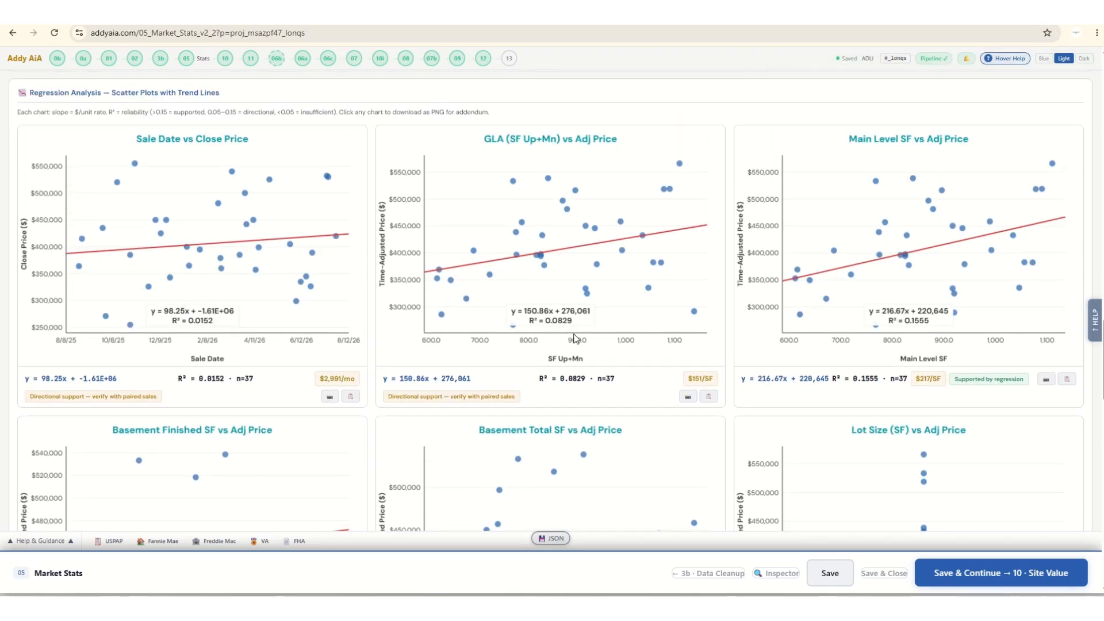
scroll(575, 338, down, 10)
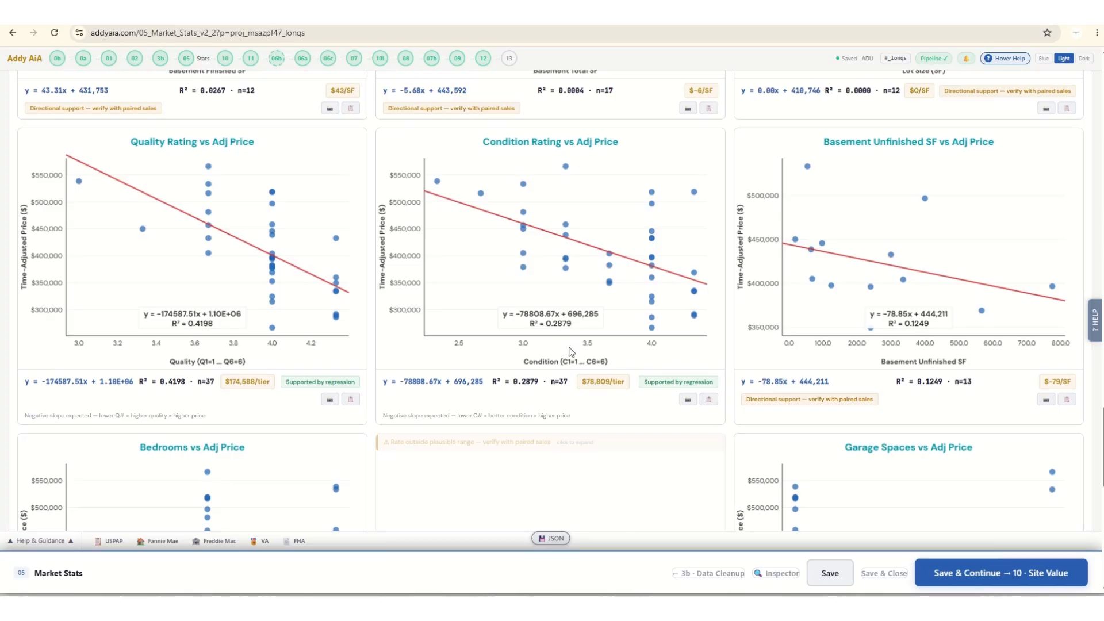
scroll(569, 354, down, 8)
scroll(567, 357, up, 11)
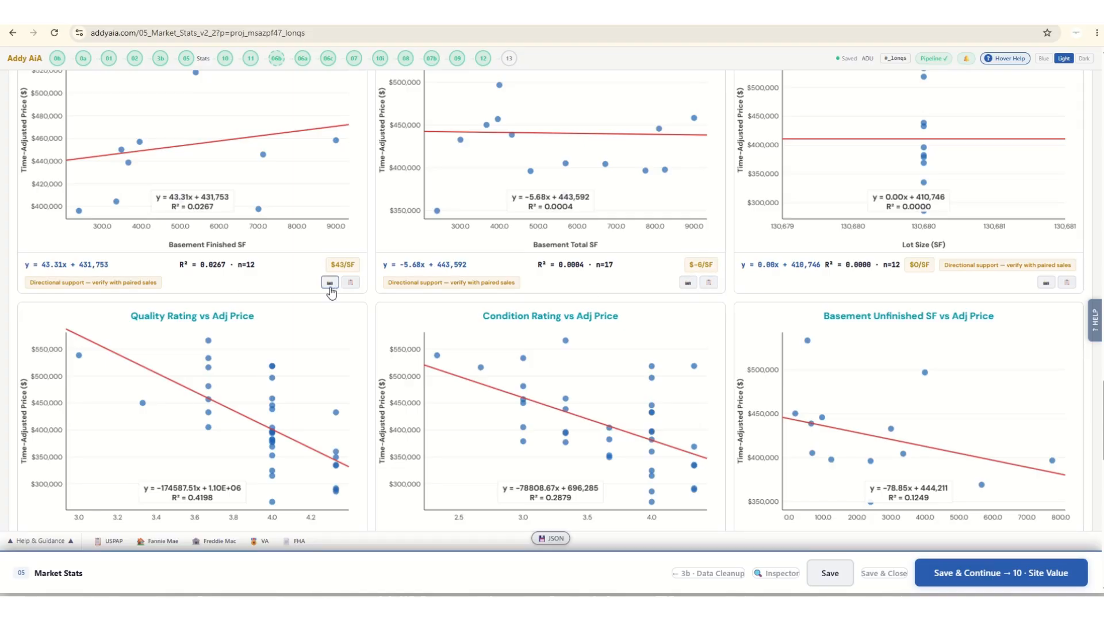
scroll(705, 326, up, 15)
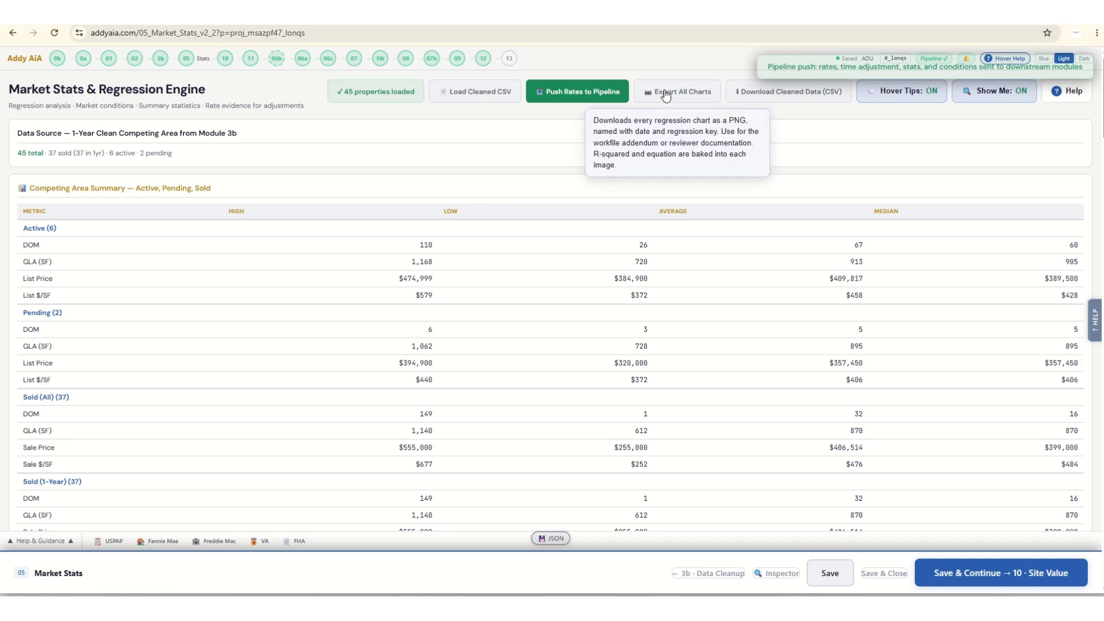
Save the market stats, continue to the Site Value module, and look over its Land Sales intake, lot profile and commentary.
click(1003, 574)
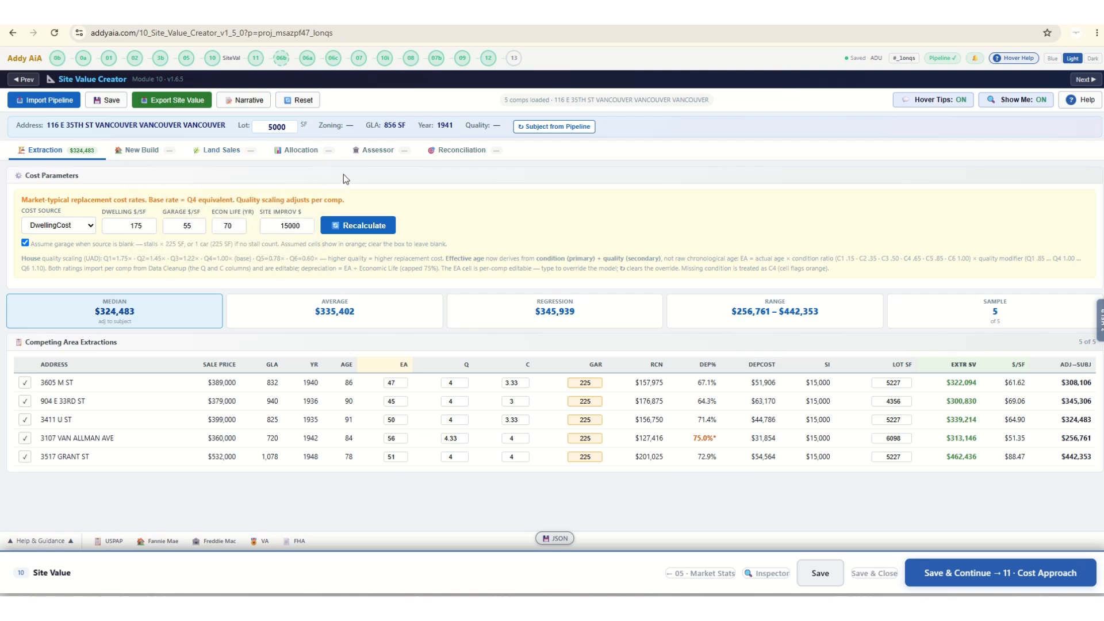
click(230, 150)
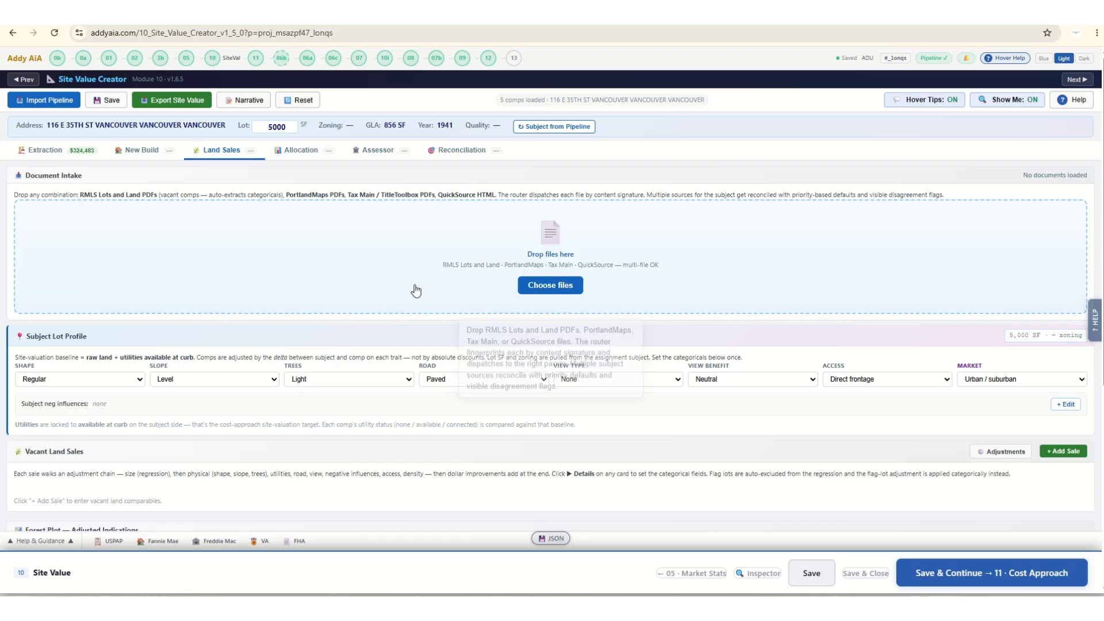
scroll(326, 391, down, 5)
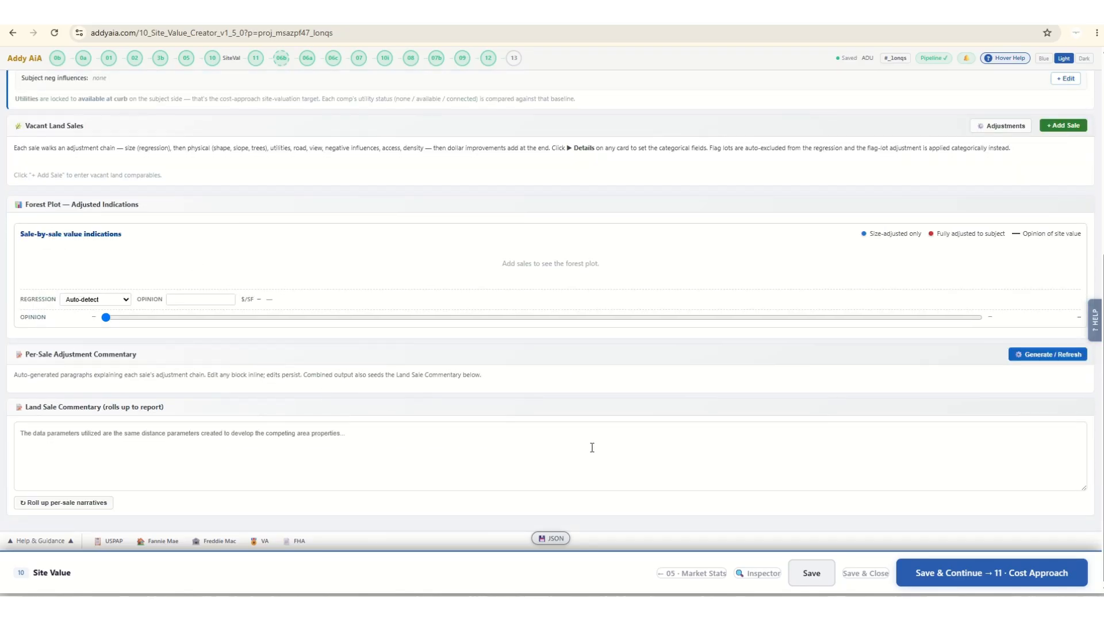
scroll(403, 417, up, 5)
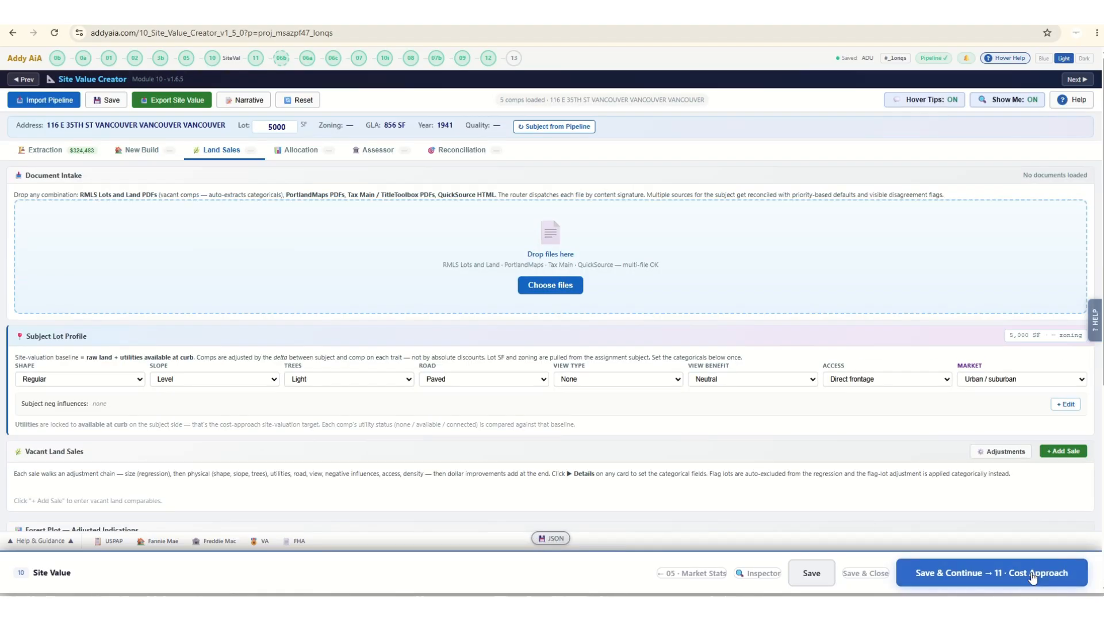
Save the site value, continue to the Cost Approach module, and check its cost service name options and DwellingCost inputs.
click(1029, 574)
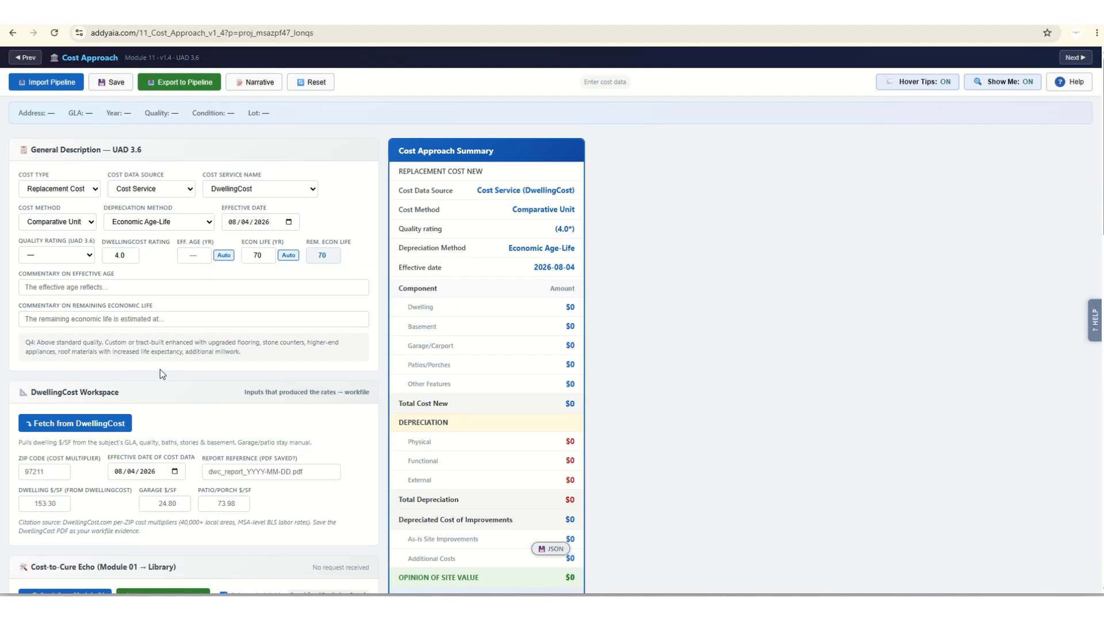
scroll(132, 391, down, 3)
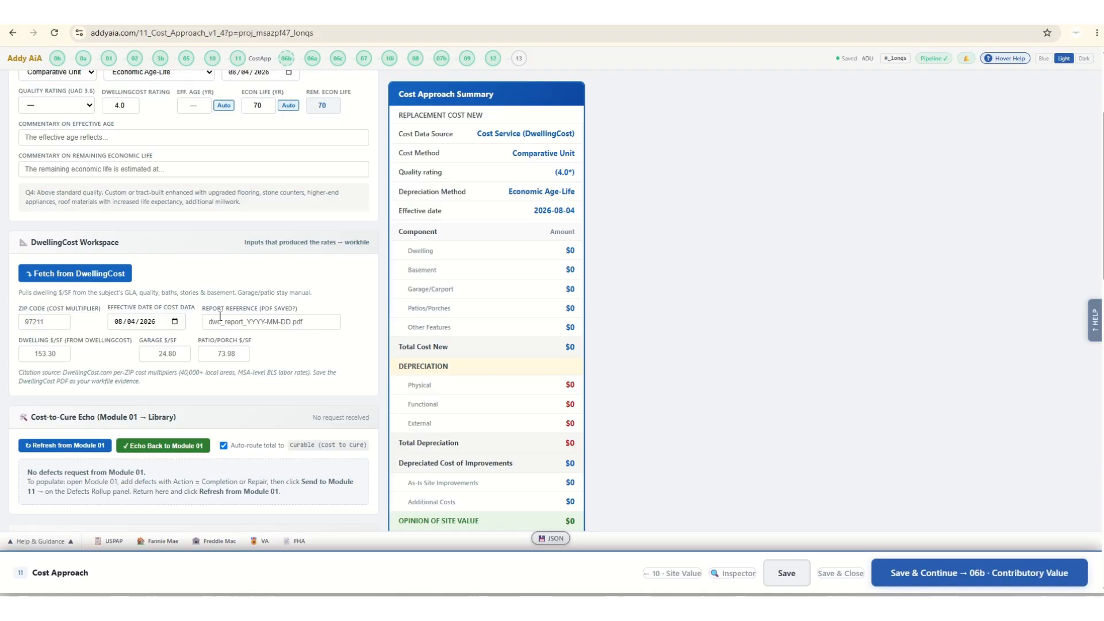
scroll(207, 250, up, 3)
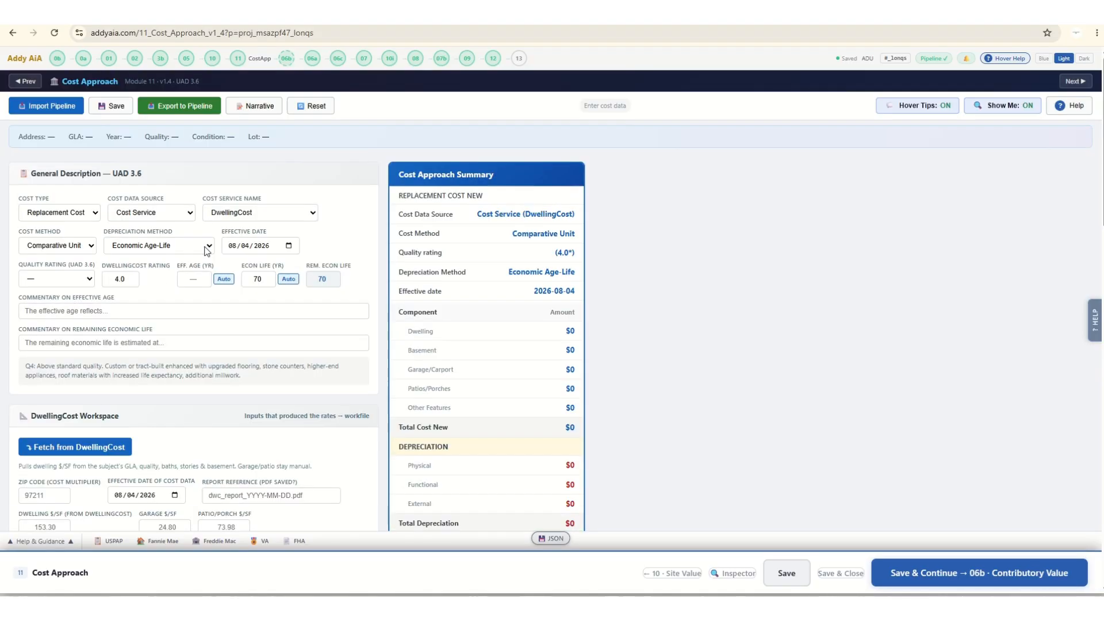
click(260, 212)
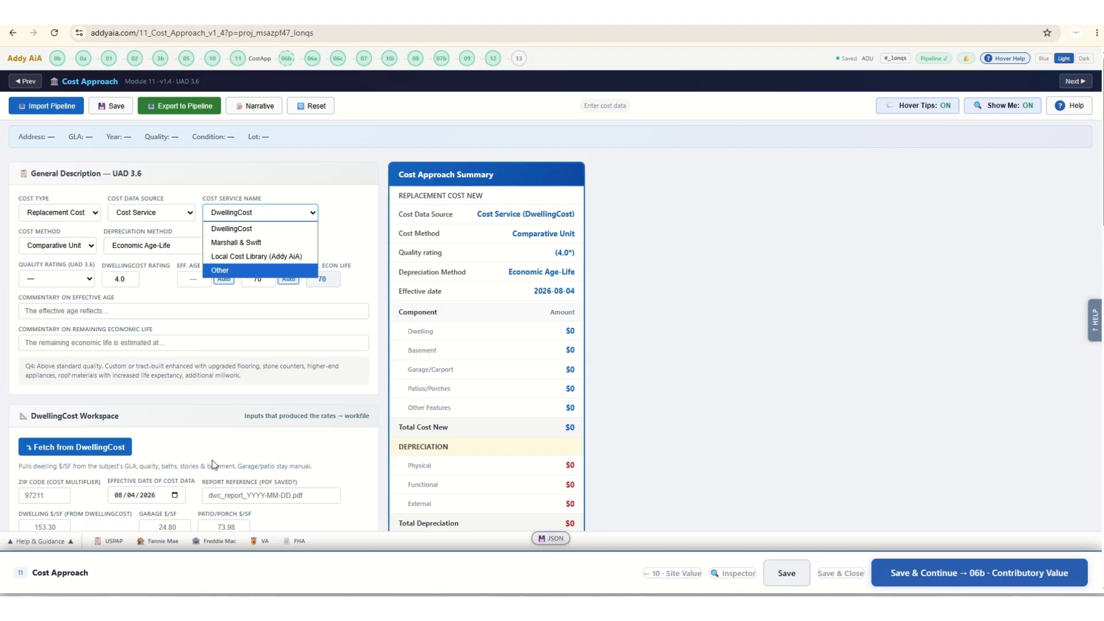
click(178, 431)
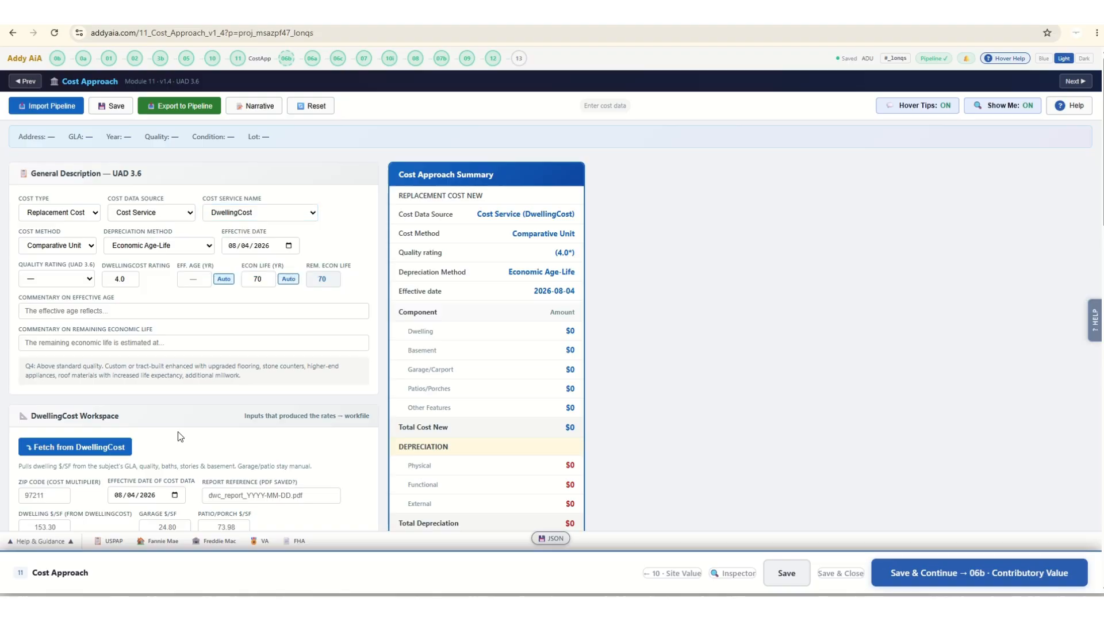
click(257, 212)
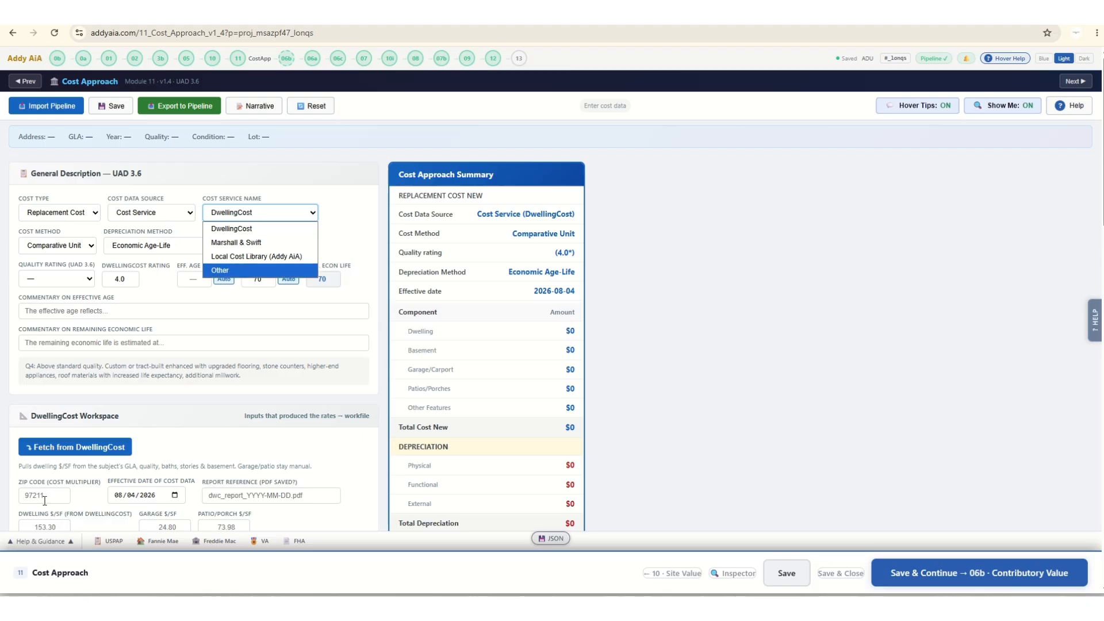
scroll(44, 523, down, 1)
scroll(45, 523, down, 3)
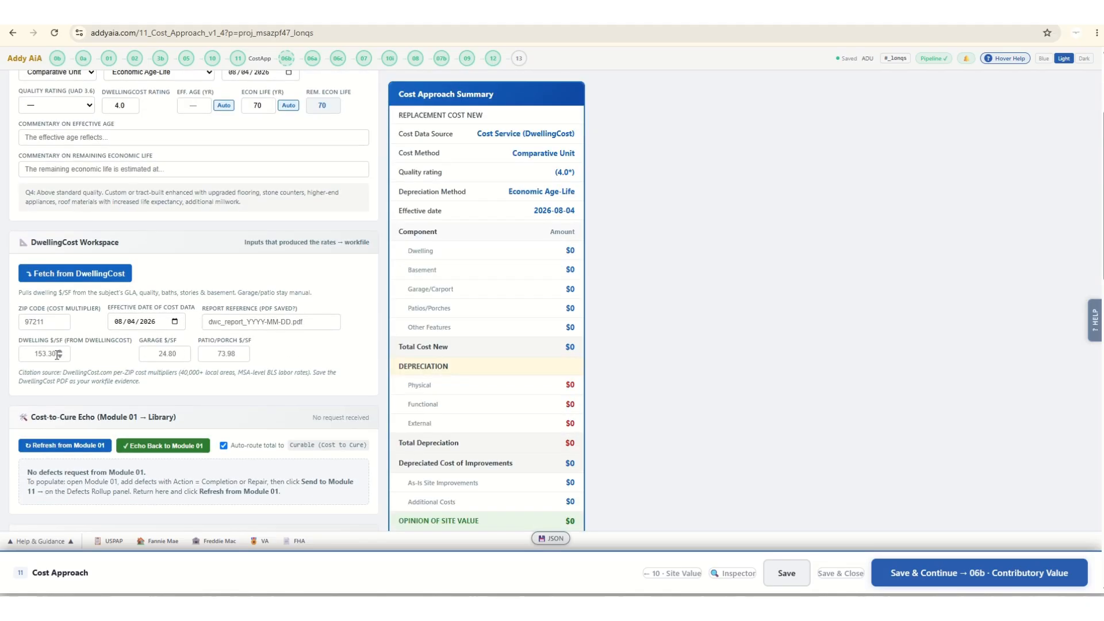
scroll(156, 400, up, 4)
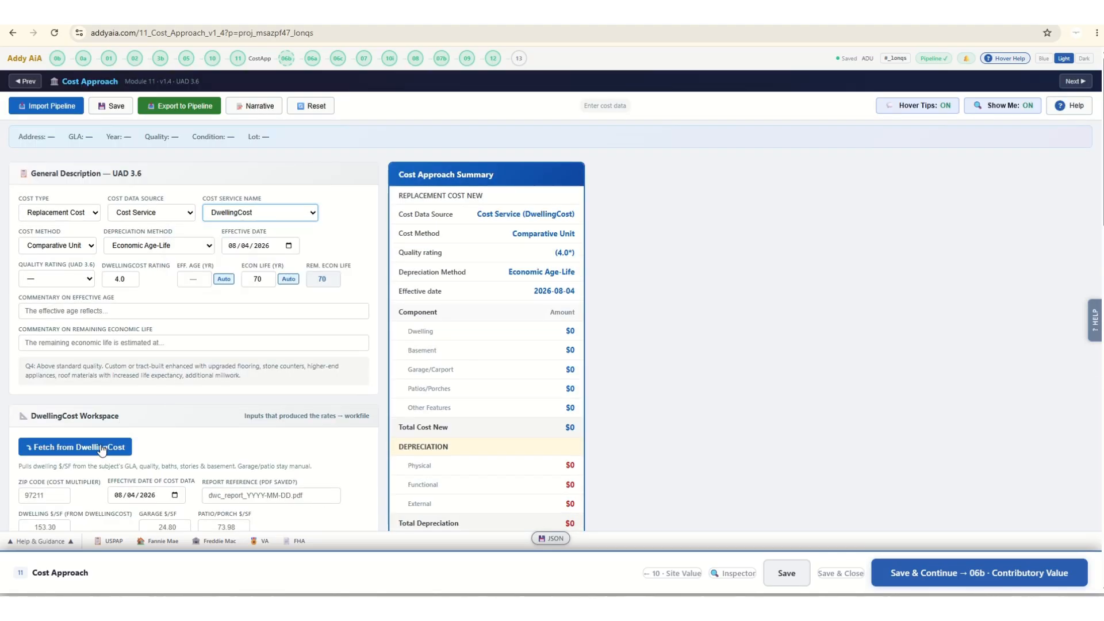
Set the DwellingCost ZIP code multiplier to 98684 and the cost data date to 08/01/2026, and request the DwellingCost rates.
click(51, 493)
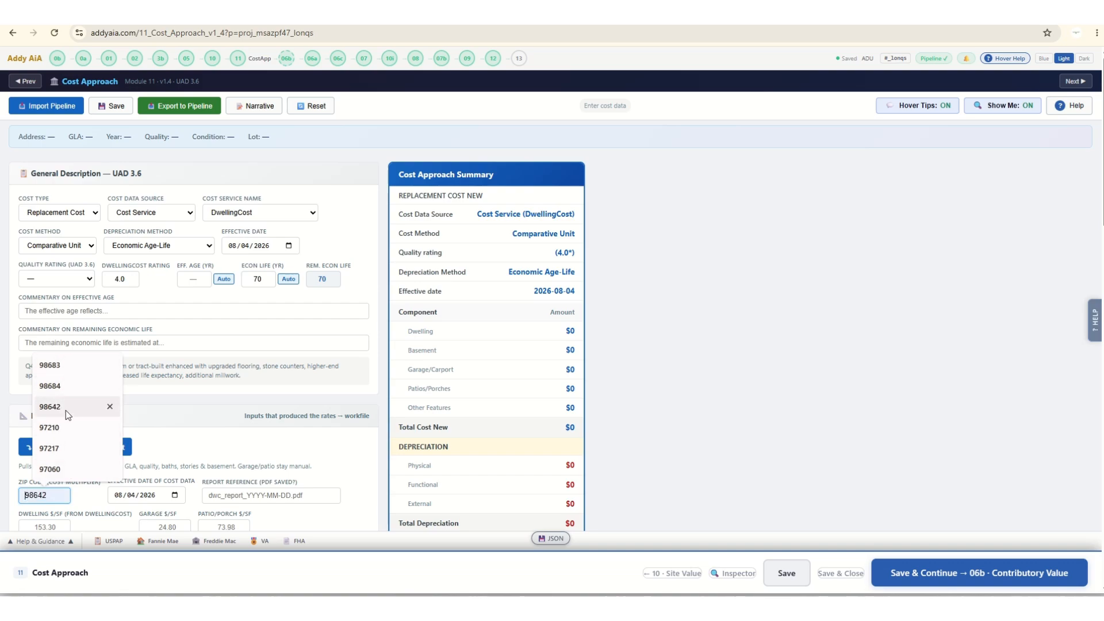
click(63, 388)
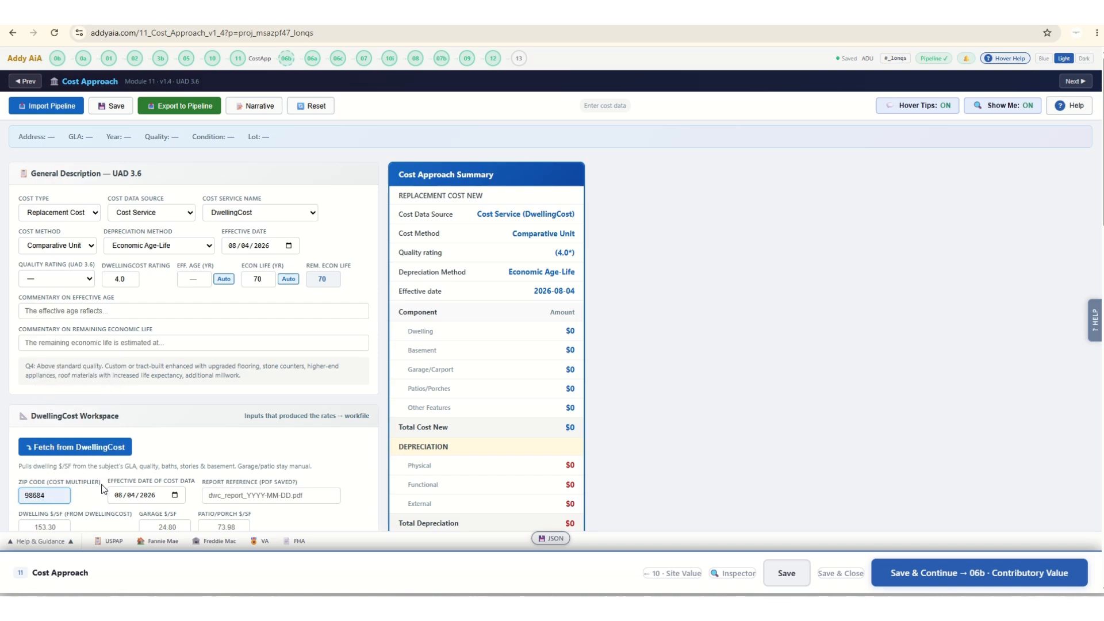
click(175, 496)
click(219, 375)
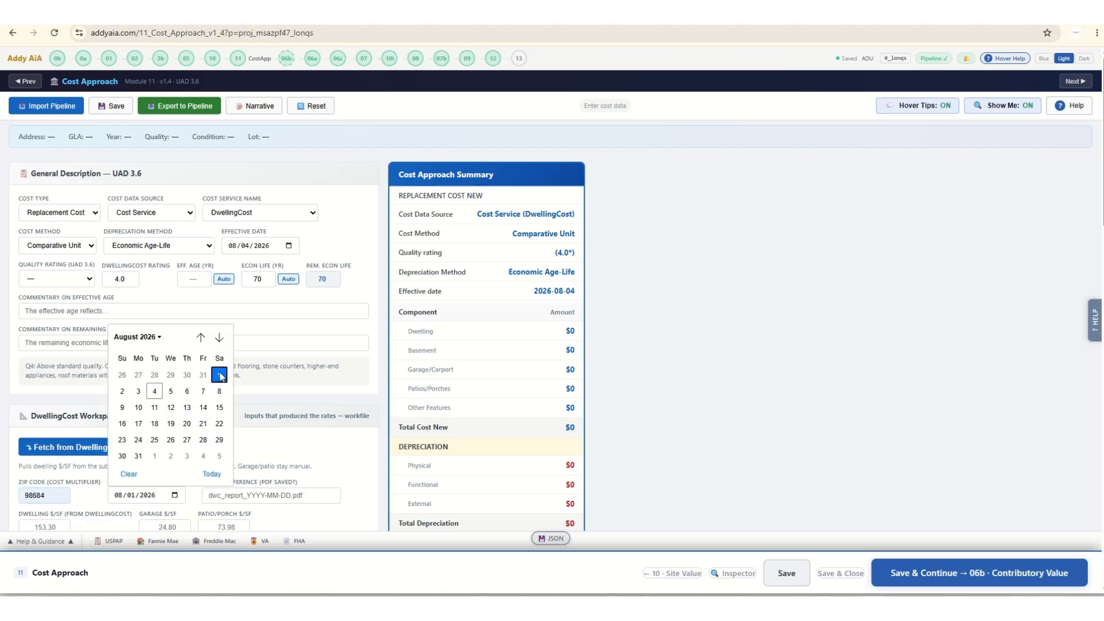
scroll(177, 453, down, 4)
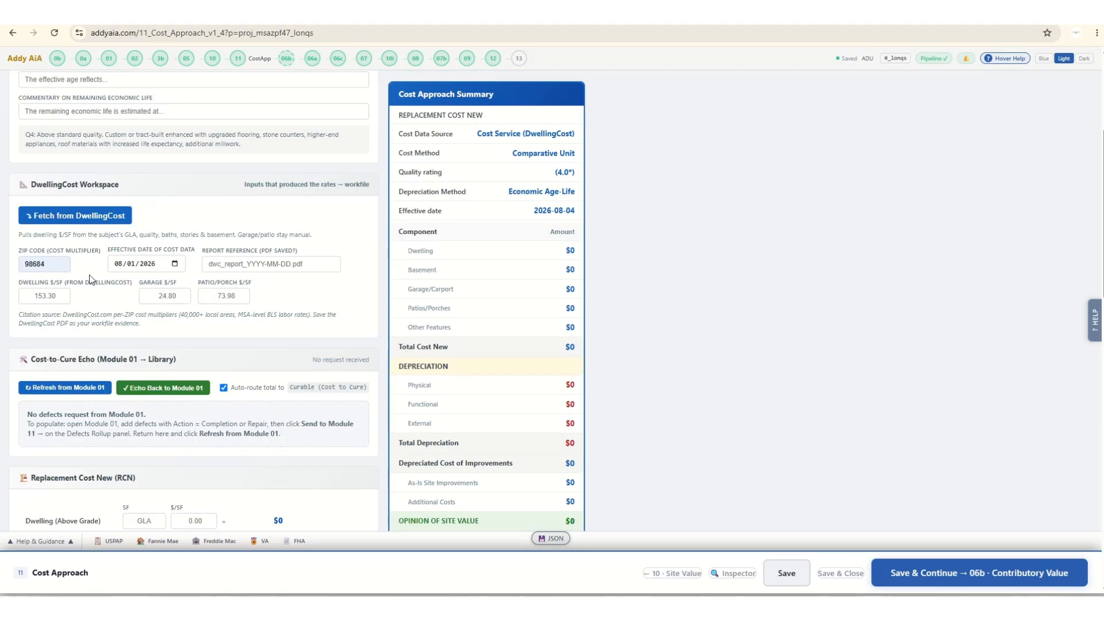
click(91, 219)
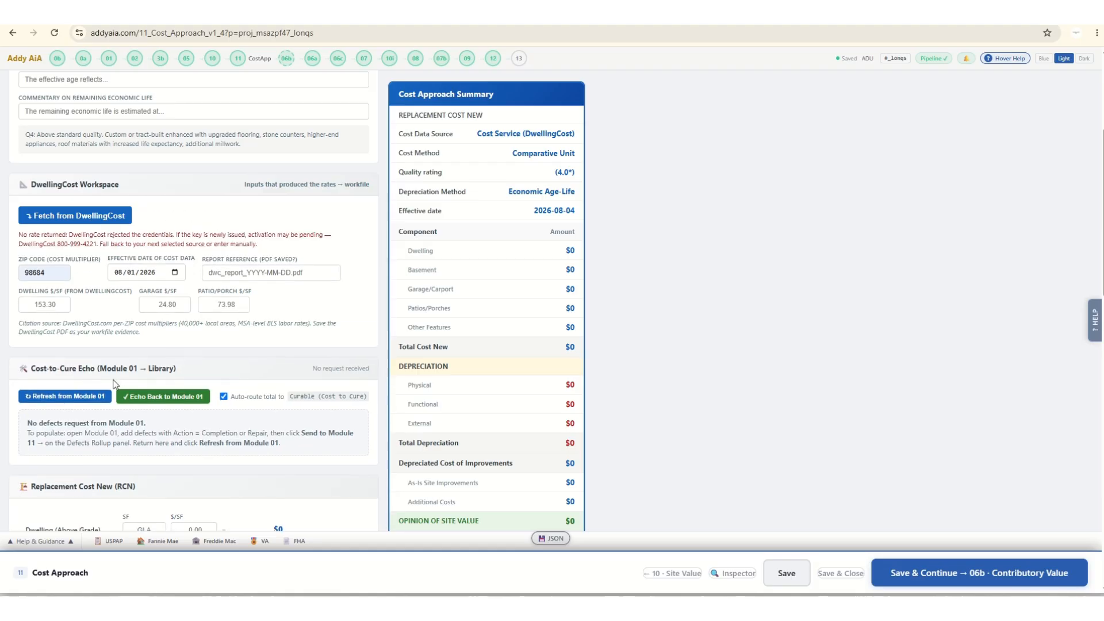
Look over the replacement cost, depreciation and site value sections, and save and continue to the Contributory Value module.
scroll(115, 380, down, 4)
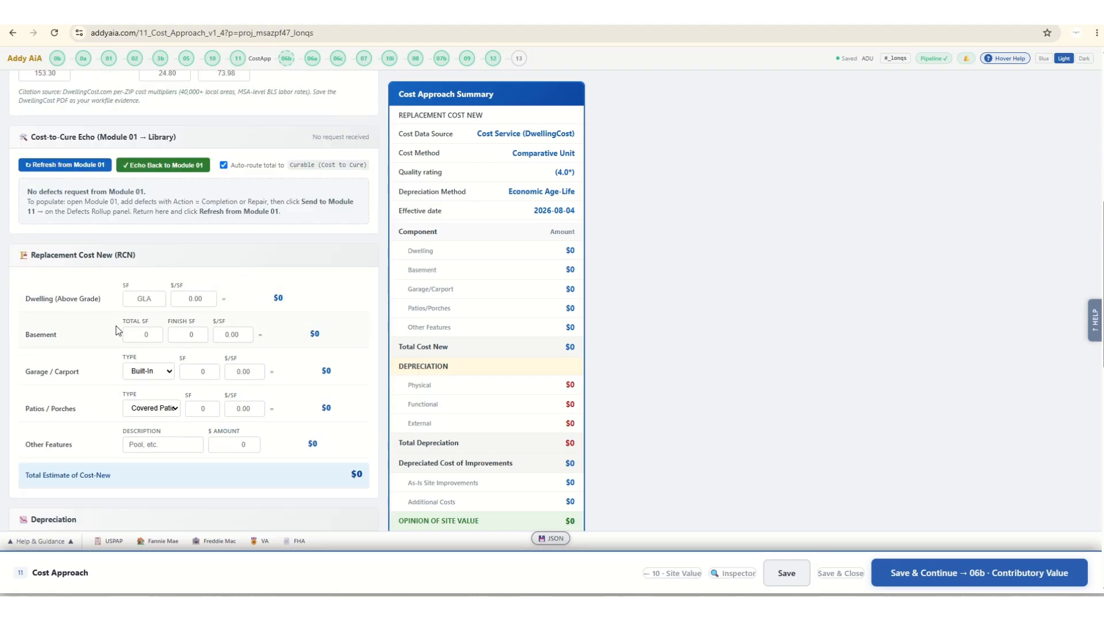
click(133, 297)
scroll(253, 430, down, 8)
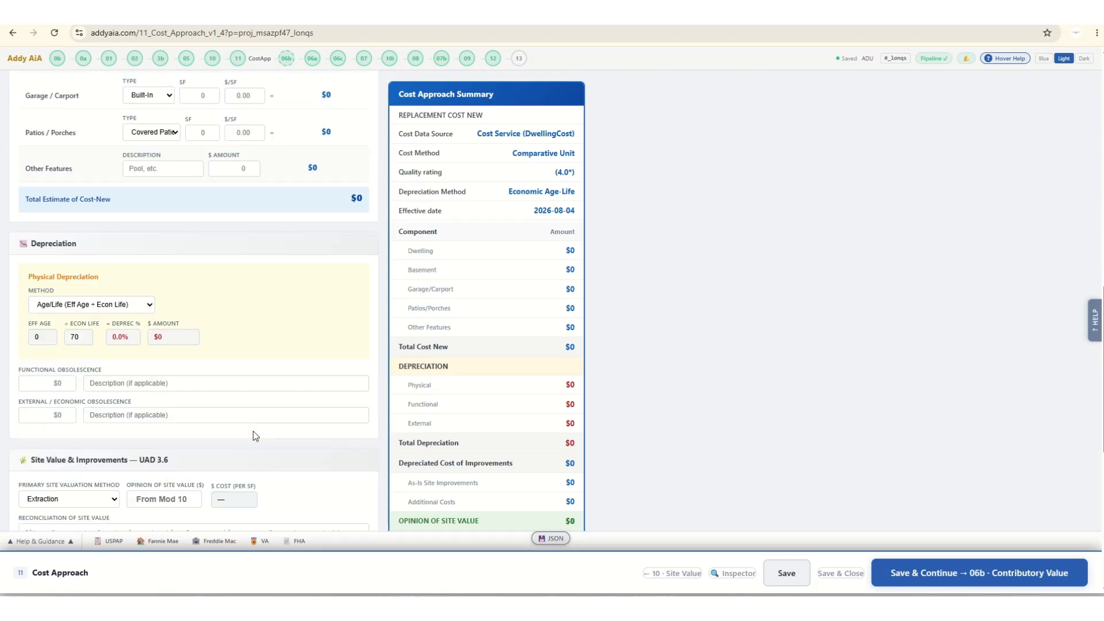
scroll(744, 468, down, 4)
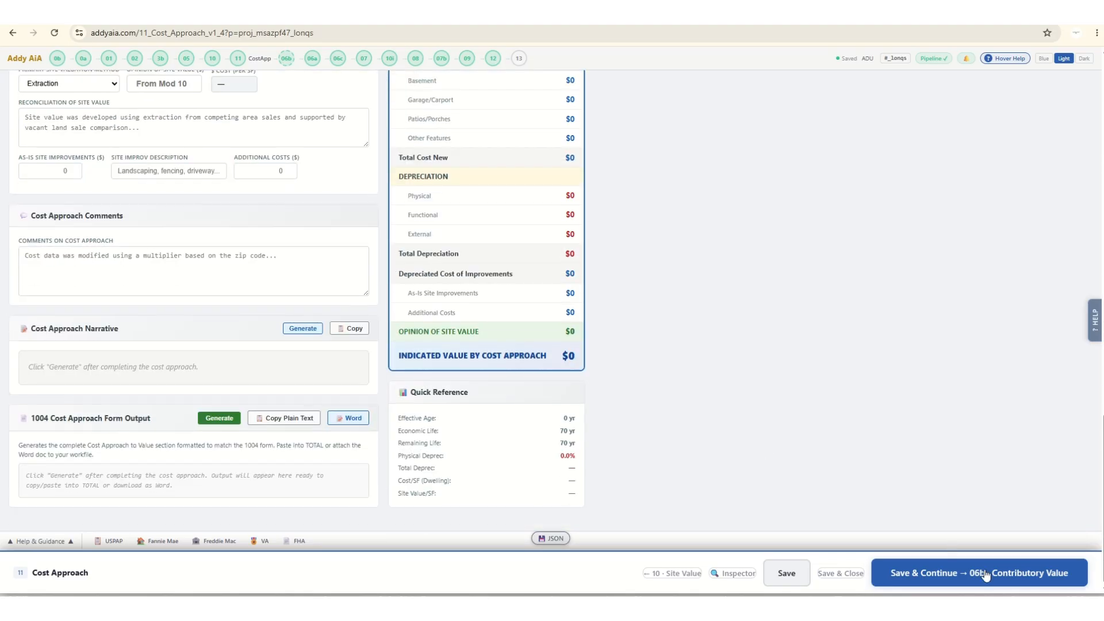
click(1000, 581)
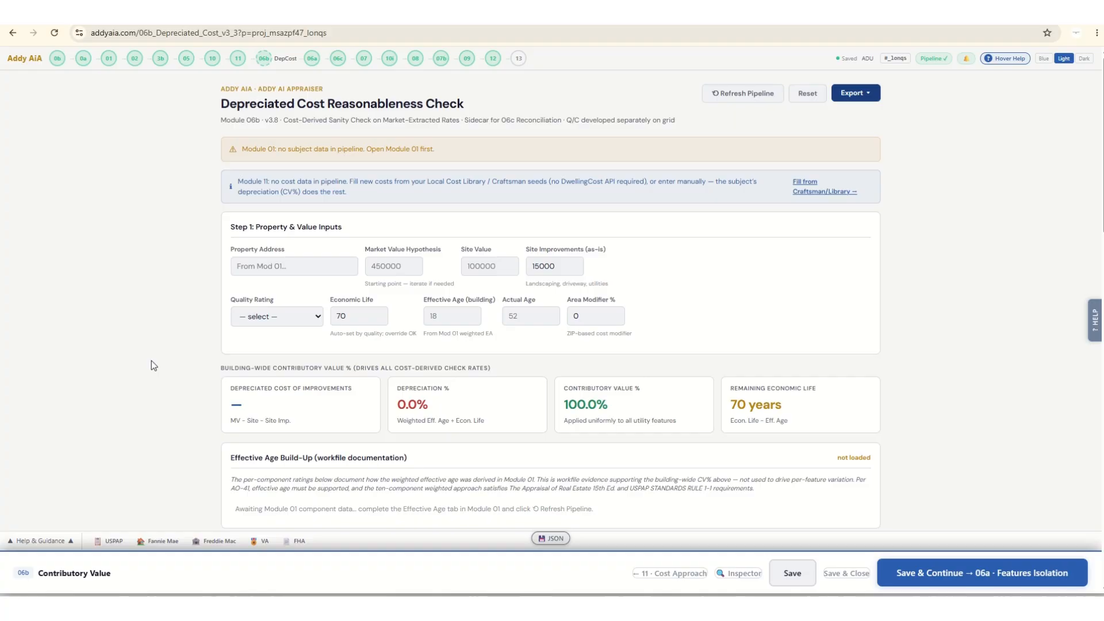
Refresh the pipeline data and apply Module 01's 65yr / 21.5% depreciation to the contributory value check.
click(750, 93)
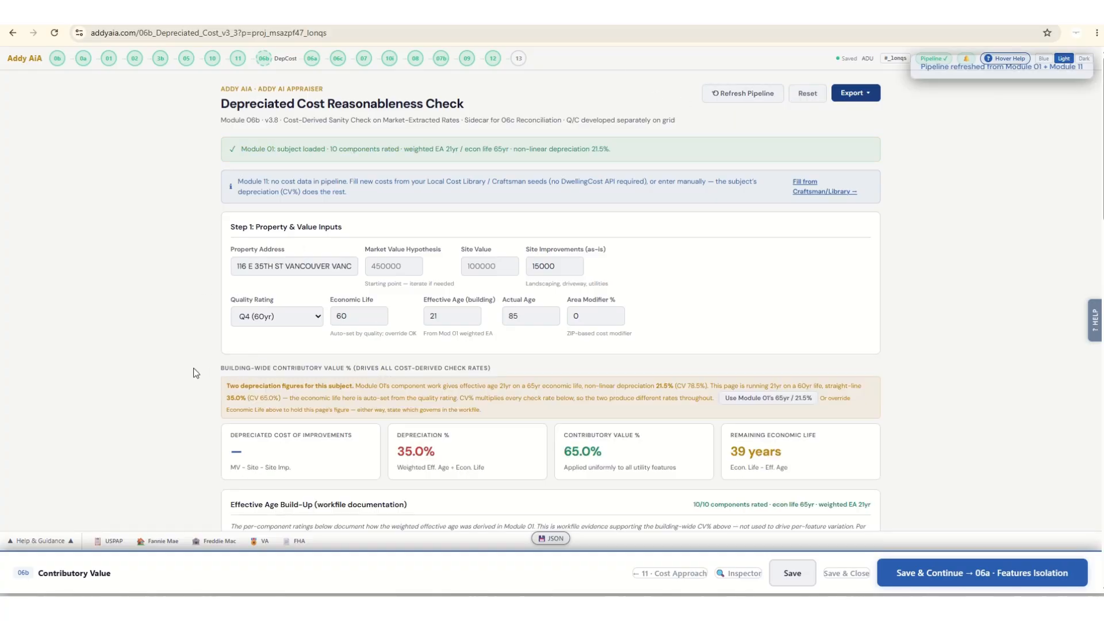
scroll(195, 373, down, 3)
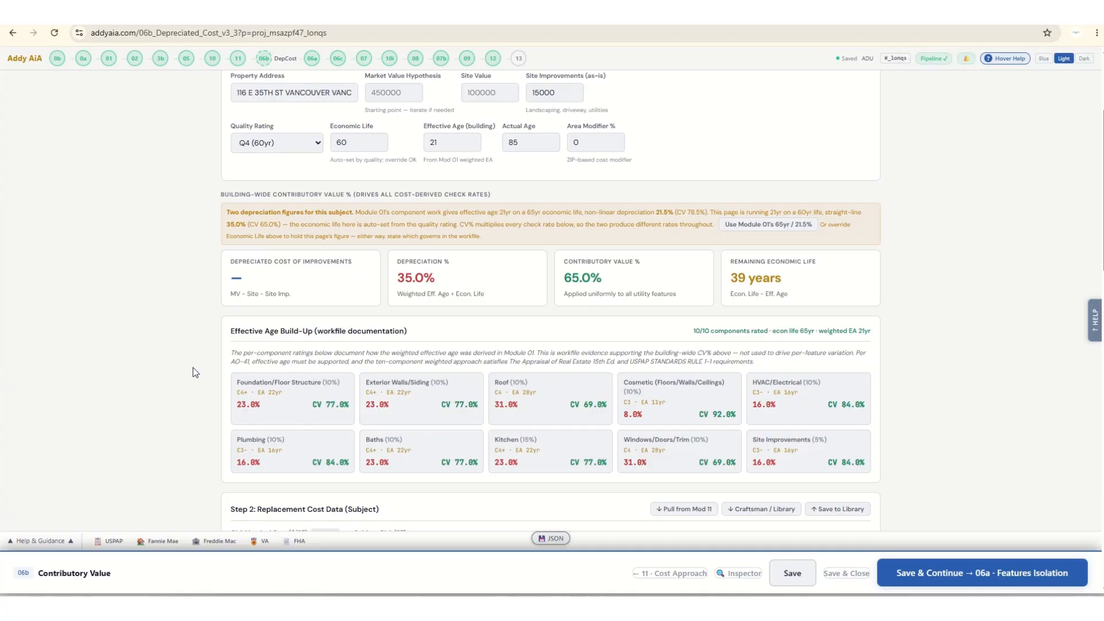
click(753, 225)
Fill the subject's replacement costs from the Local Cost Library record despite the property mismatch, and review the cost-derived check rates.
scroll(171, 273, down, 4)
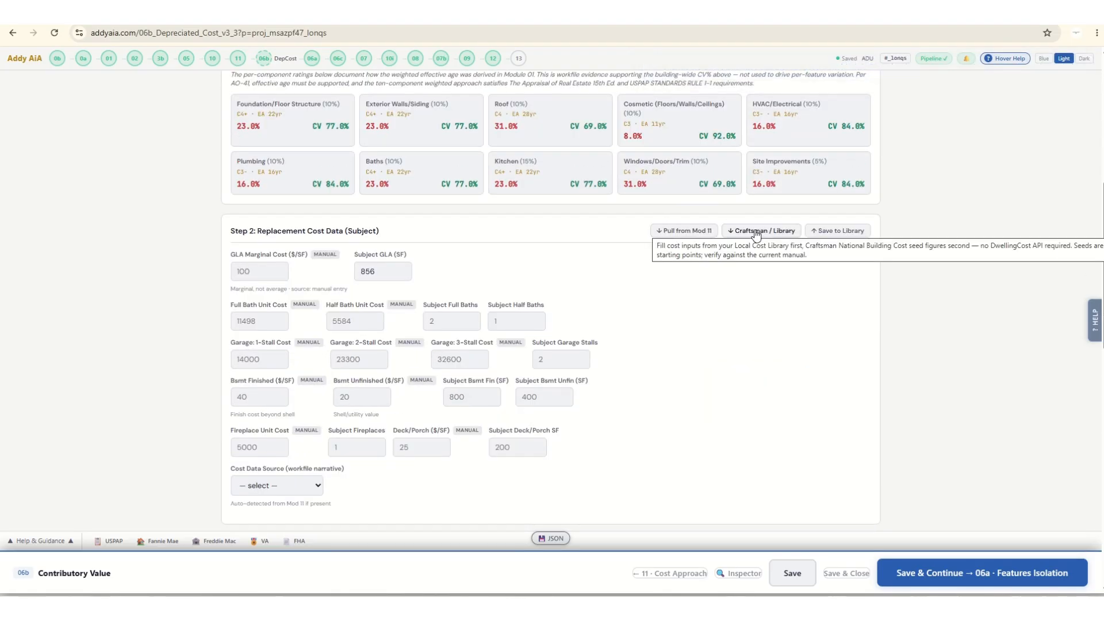
click(756, 232)
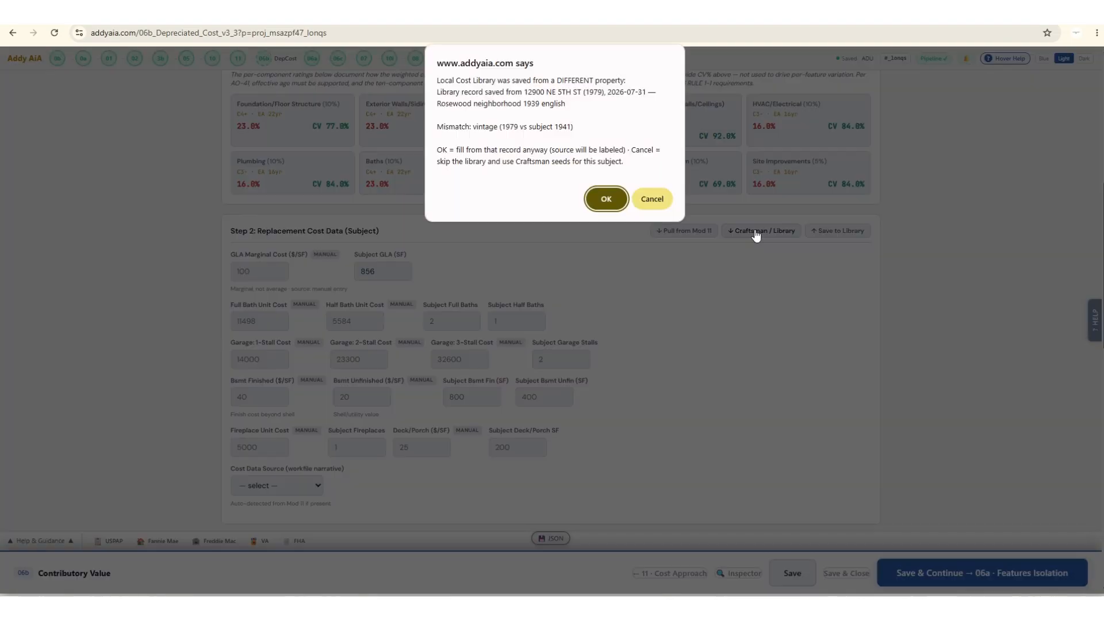
click(606, 199)
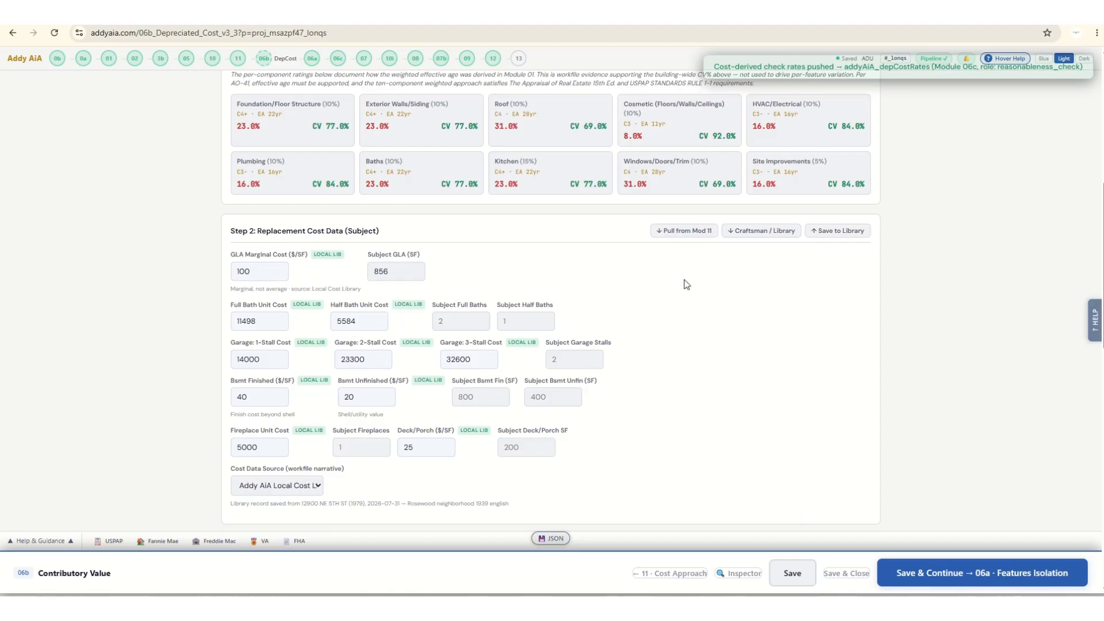
scroll(710, 359, down, 1)
scroll(711, 359, down, 5)
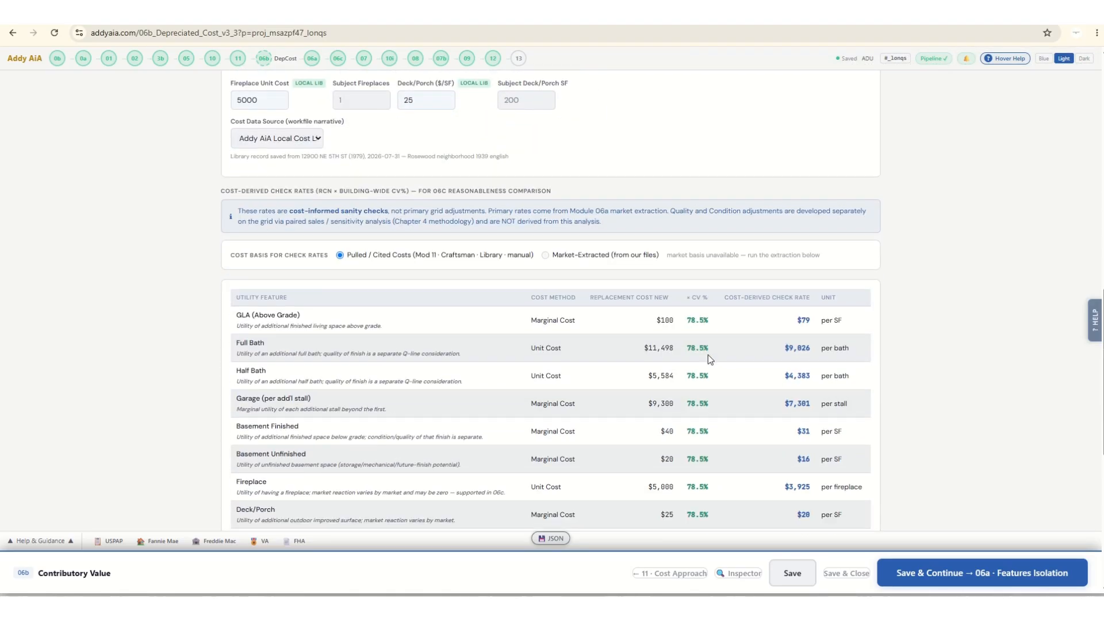
scroll(708, 355, down, 3)
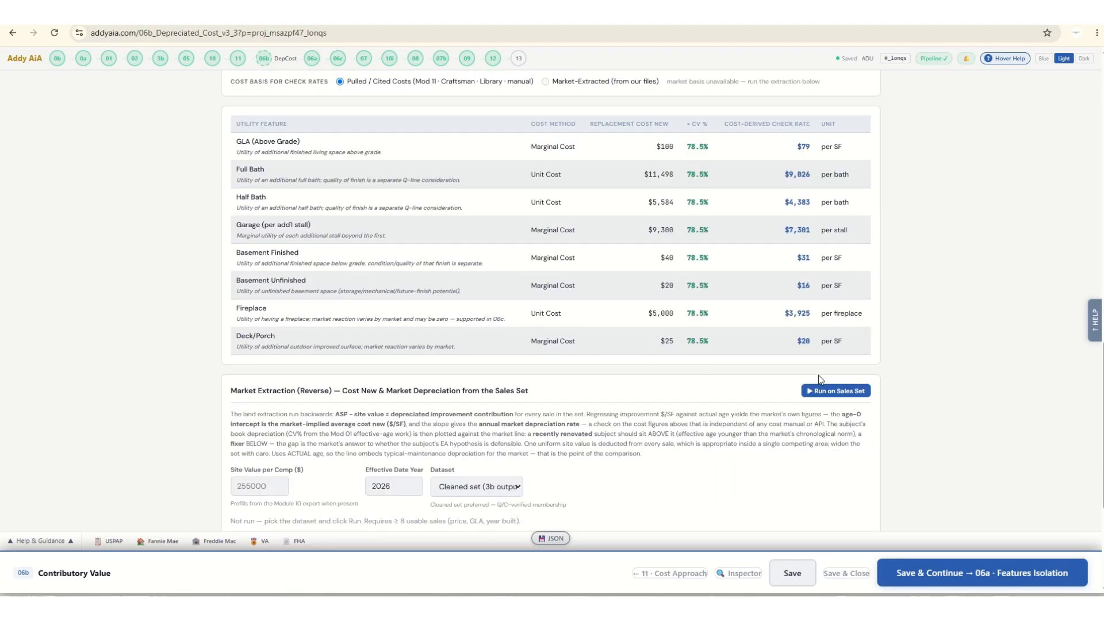
Run the market extraction on the cleaned sales set with a site value of 210000 per comp, and review its fit and outlying sales.
click(832, 392)
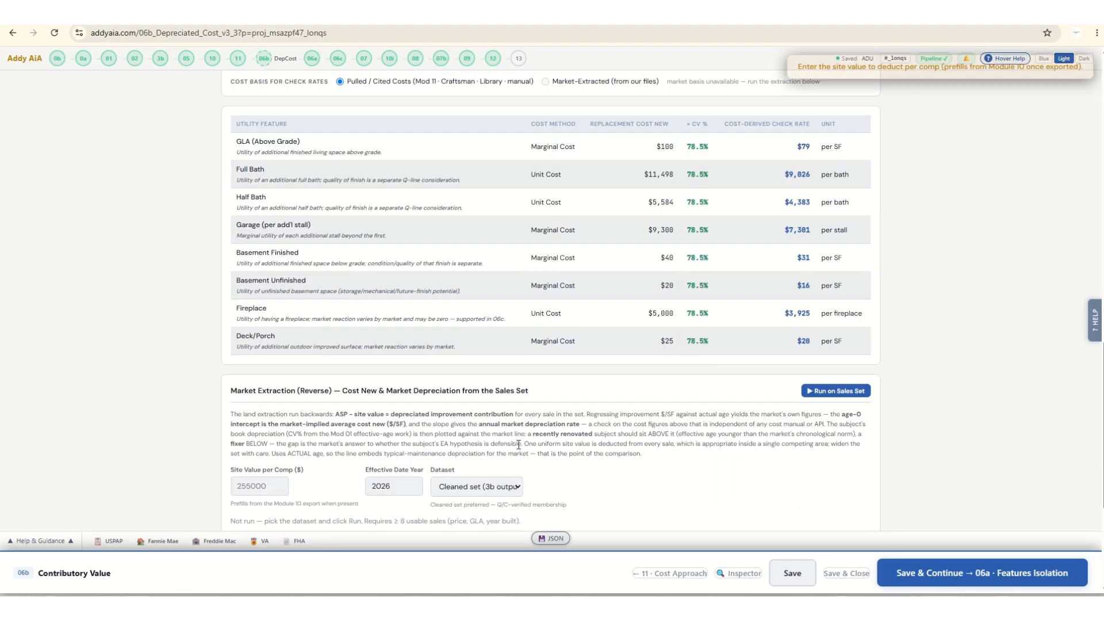
click(265, 485)
text(210)
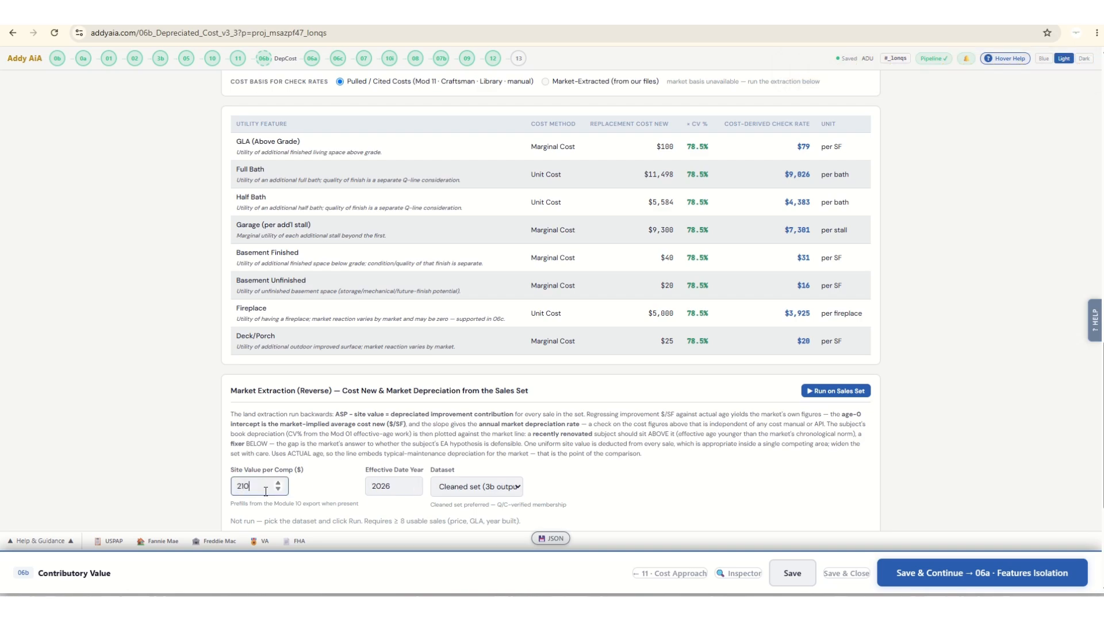
text(000)
click(835, 391)
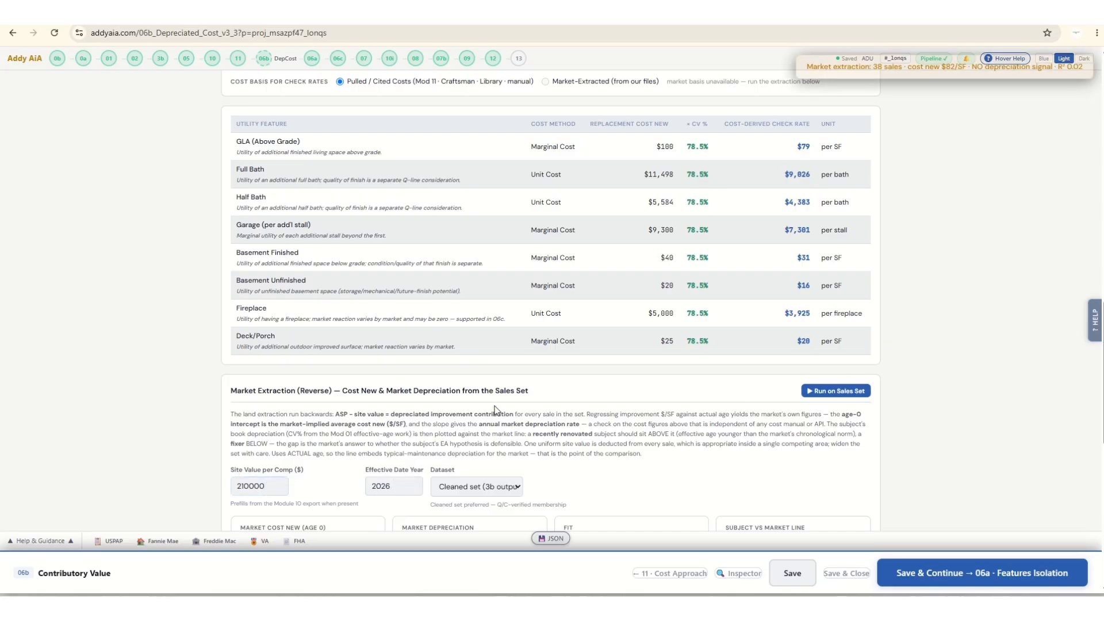
scroll(220, 402, down, 1)
scroll(220, 402, down, 7)
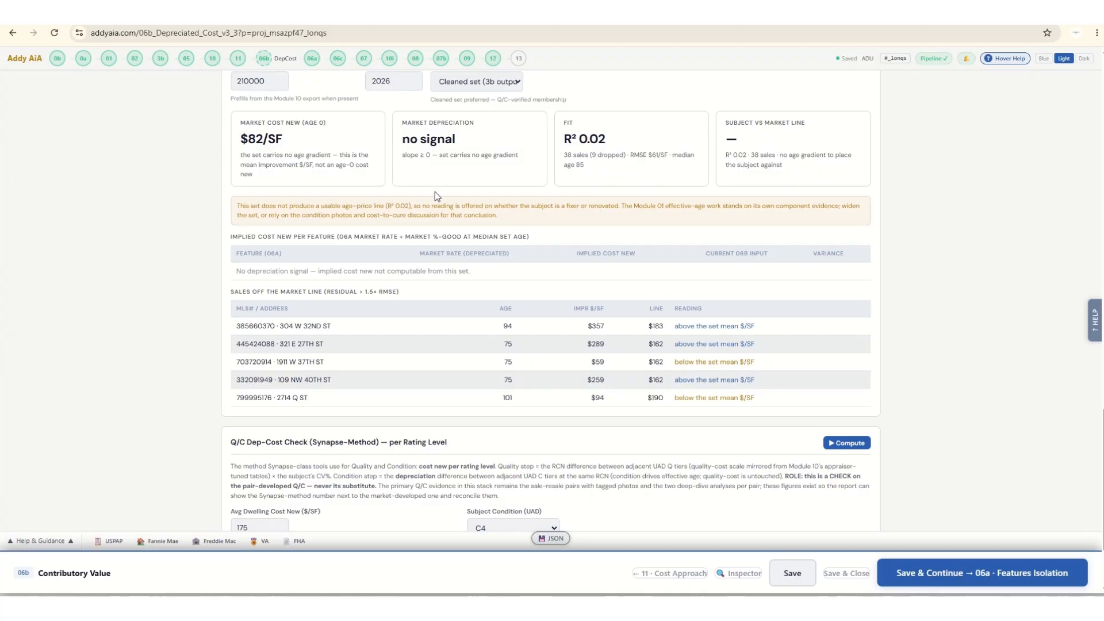
drag(606, 140, 563, 141)
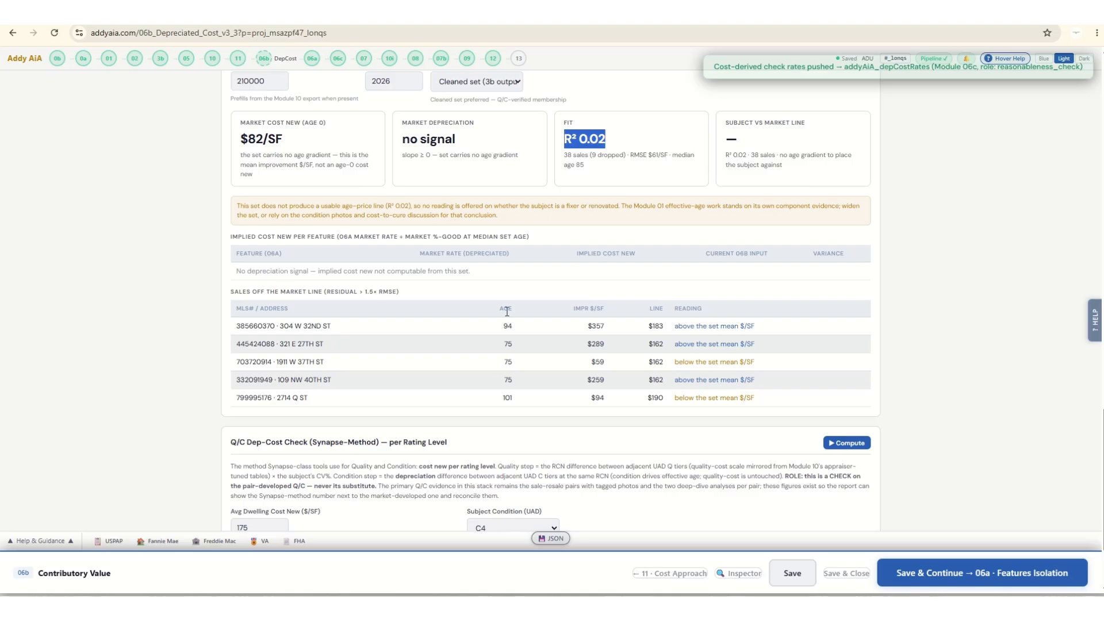
scroll(504, 306, down, 1)
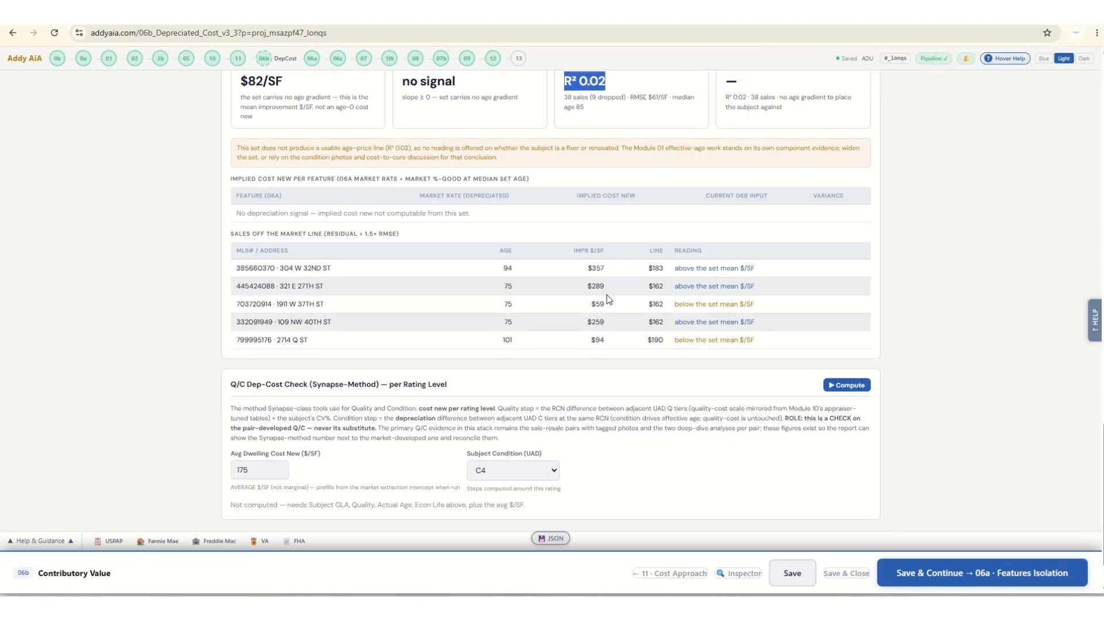
Compute the Q/C Dep-Cost Check with an average dwelling cost new of 175 $/SF and subject condition C4.
scroll(619, 320, down, 1)
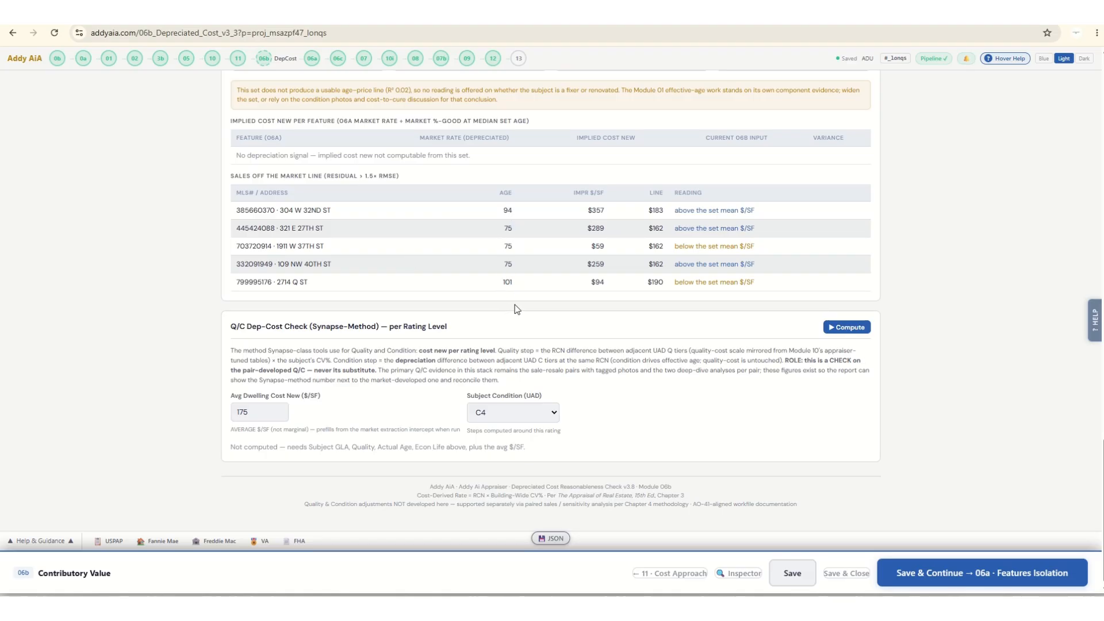
click(255, 413)
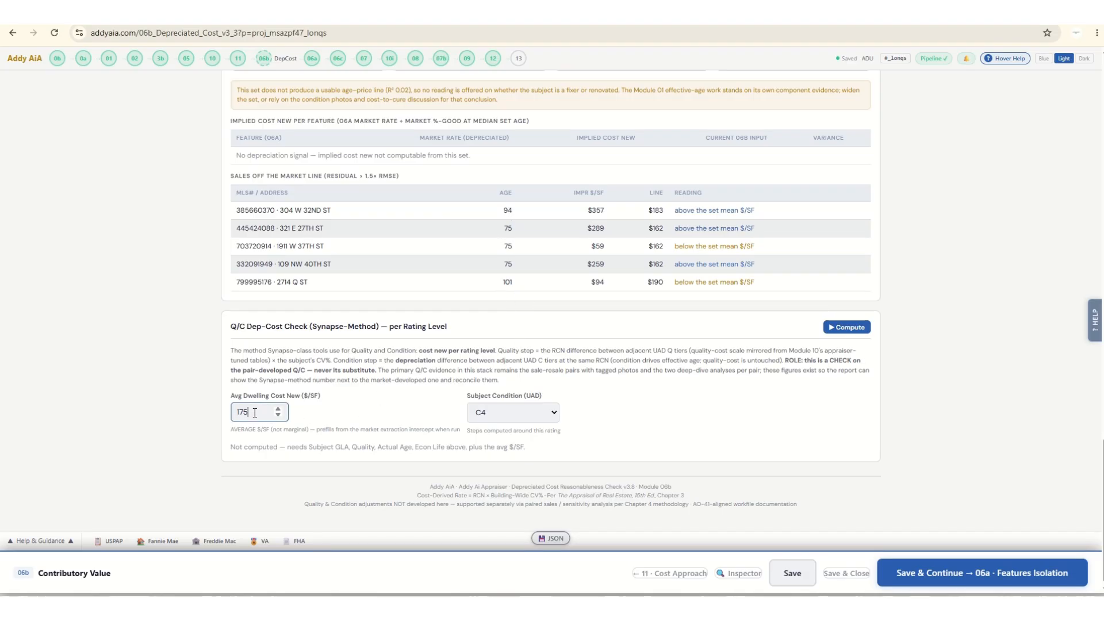
click(846, 327)
scroll(368, 420, down, 2)
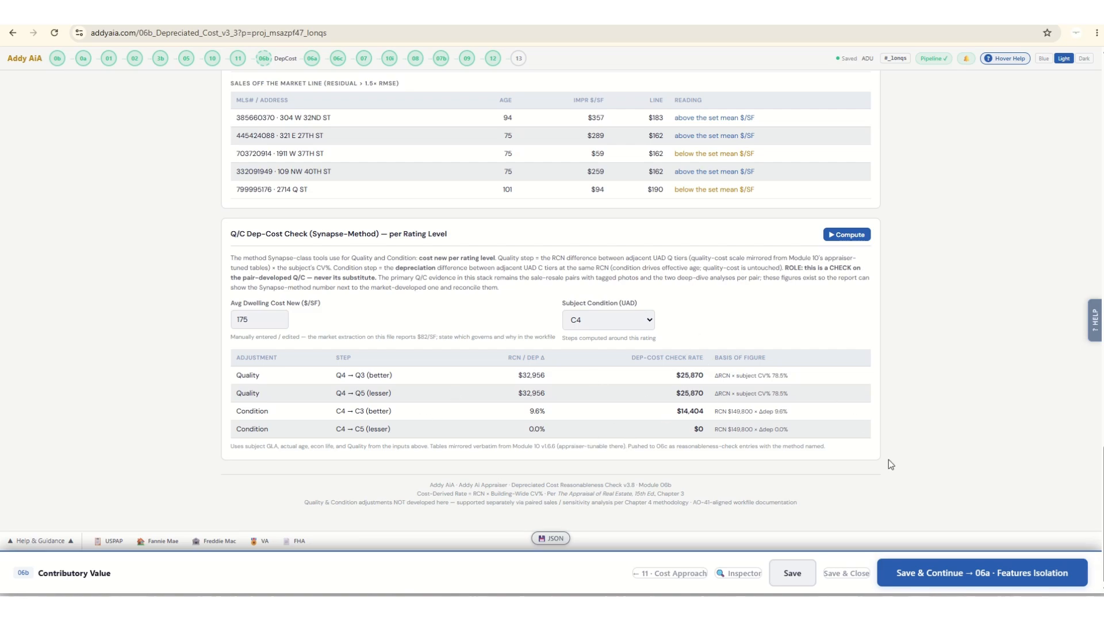
Save and continue to the Features Isolation module, and review the loaded pipeline data and subject property fields down to the analysis controls.
click(1029, 581)
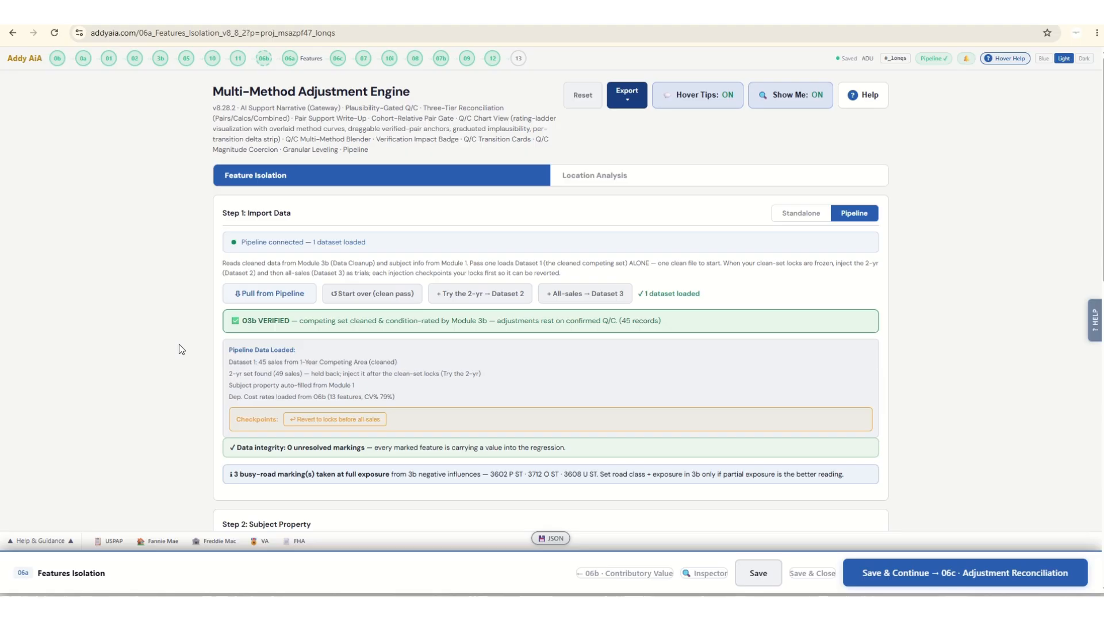
scroll(178, 344, down, 4)
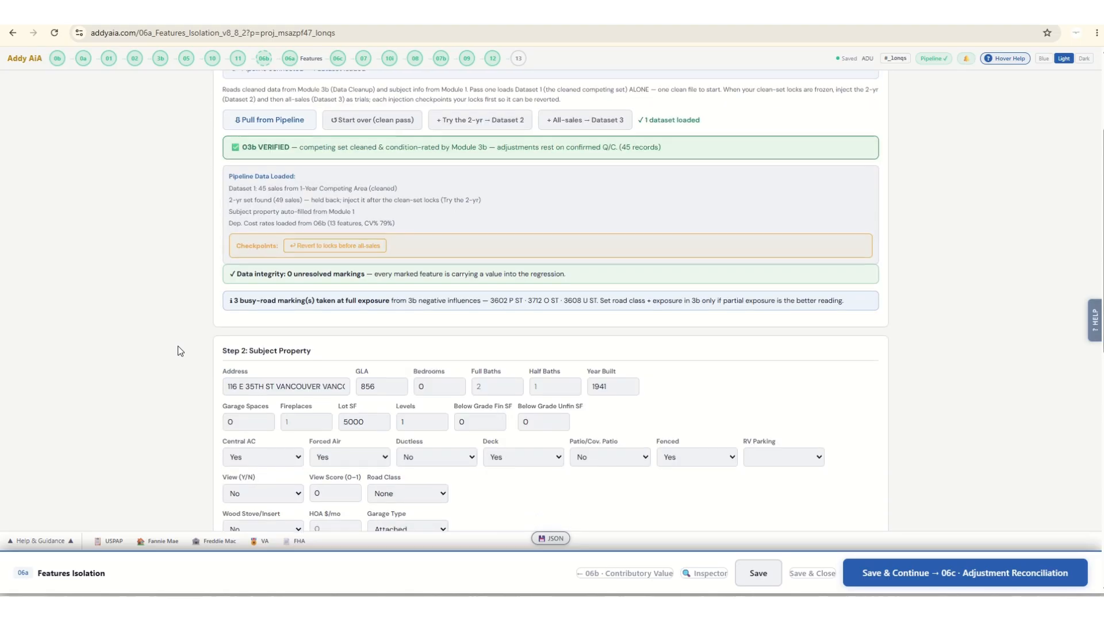
scroll(175, 350, down, 6)
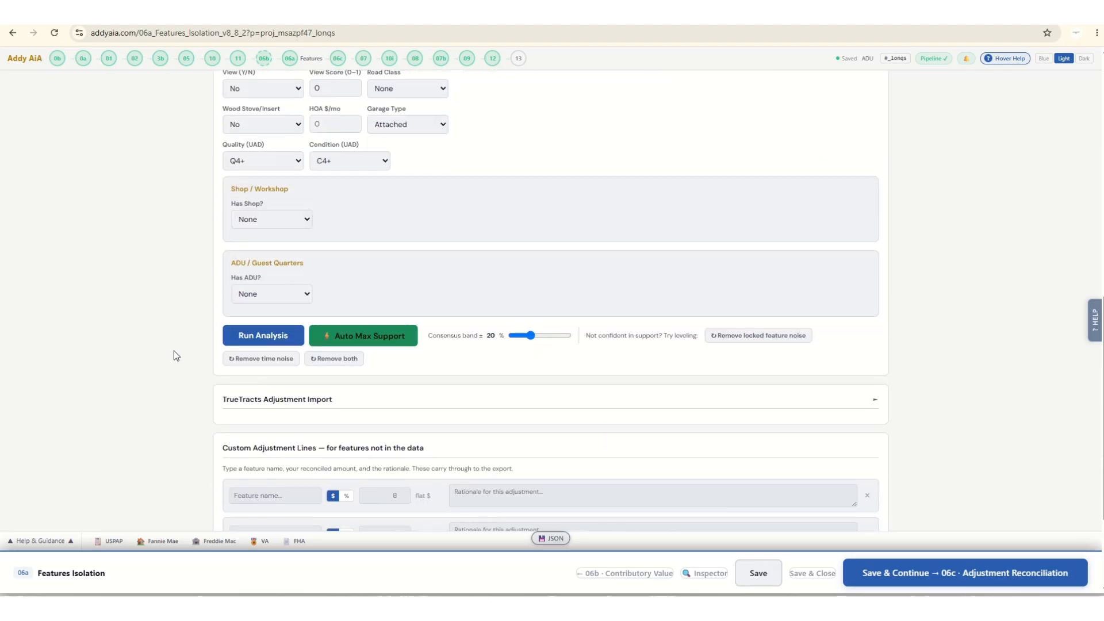
Run the feature adjustment analysis and review the support quality scores of the analyzed features.
click(244, 337)
scroll(106, 339, down, 8)
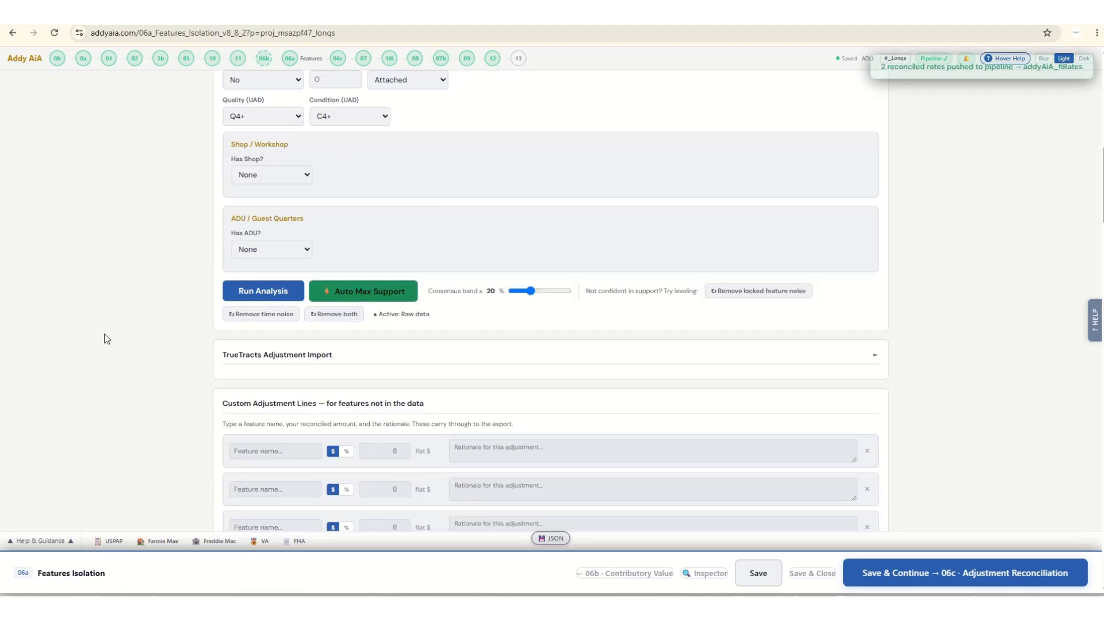
scroll(110, 339, down, 2)
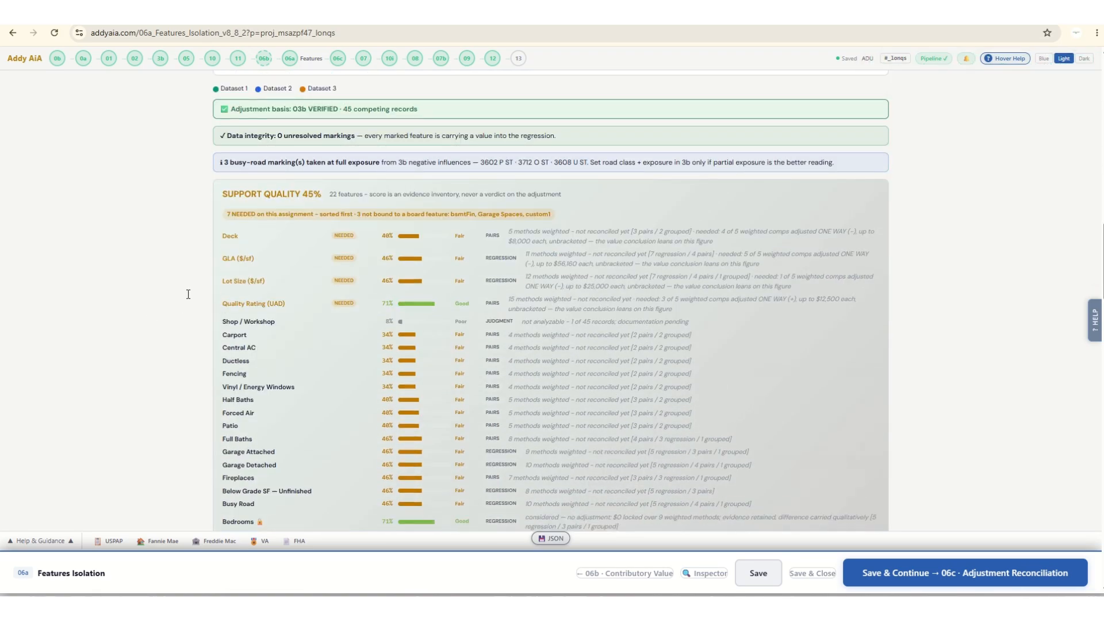
scroll(123, 320, down, 2)
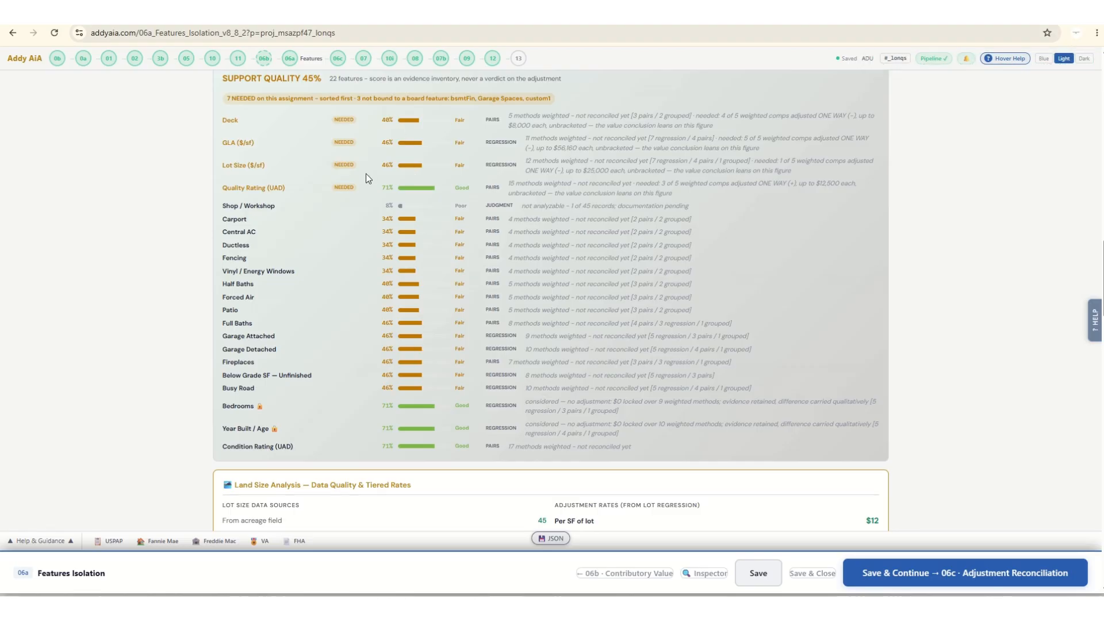
scroll(144, 235, up, 3)
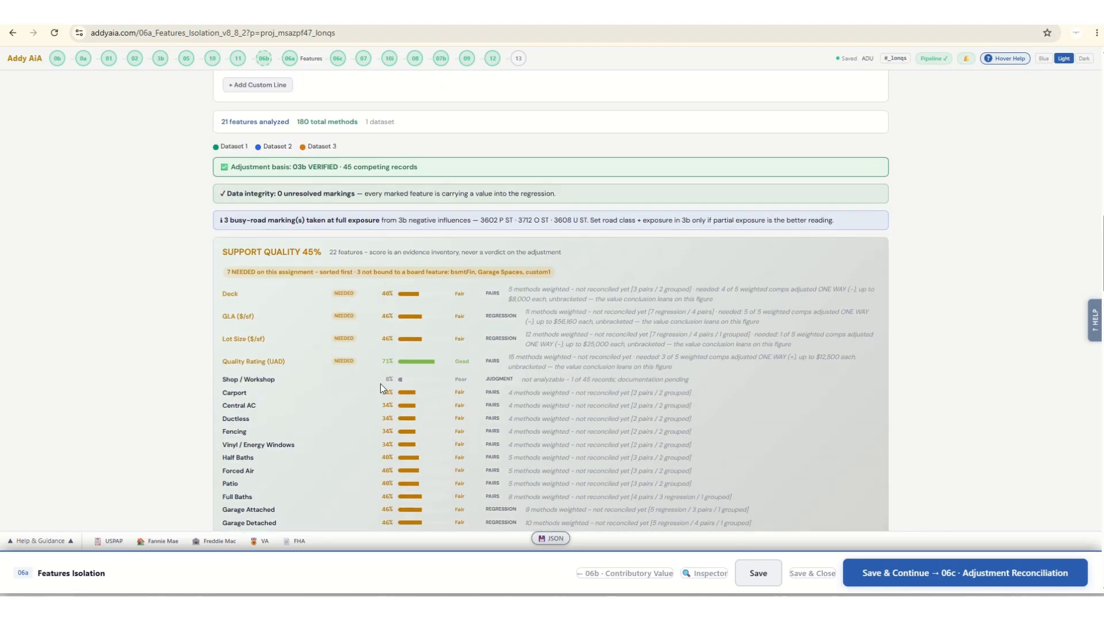
scroll(114, 296, down, 9)
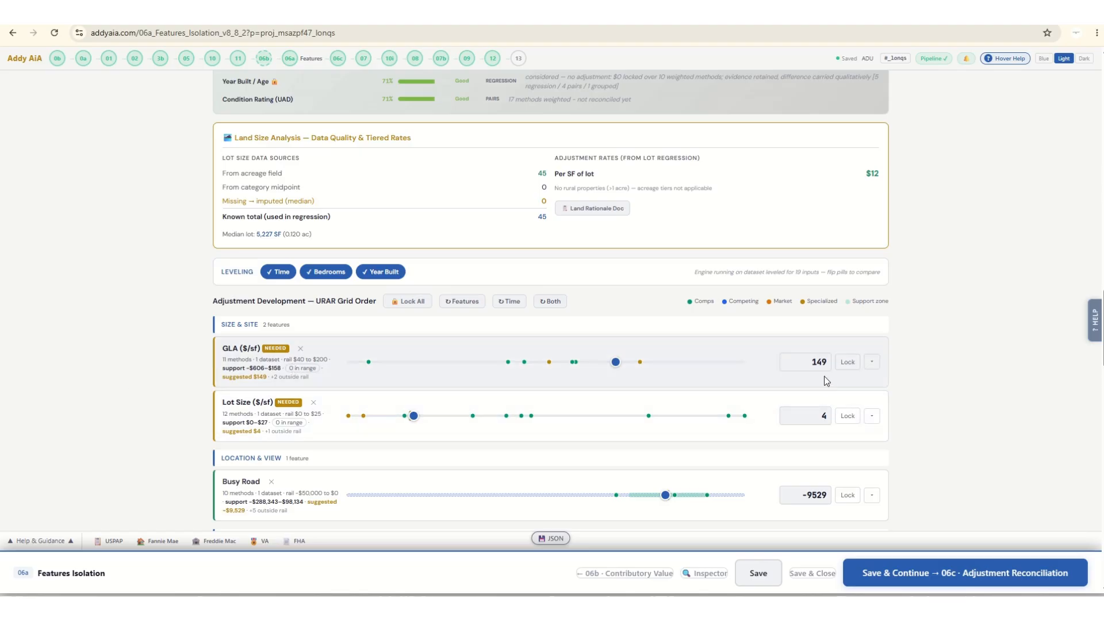
Lower the GLA rate to 128 and lock it, lock the lot size rate at 4, and rerun the analysis with time and feature leveling.
drag(616, 362, 565, 363)
click(847, 362)
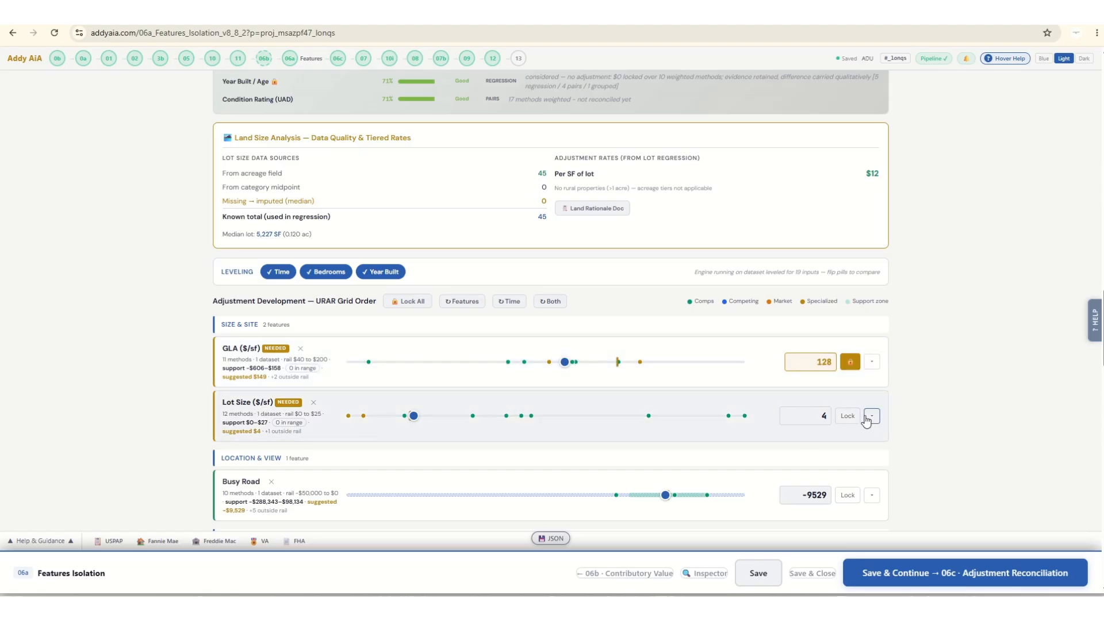
click(848, 415)
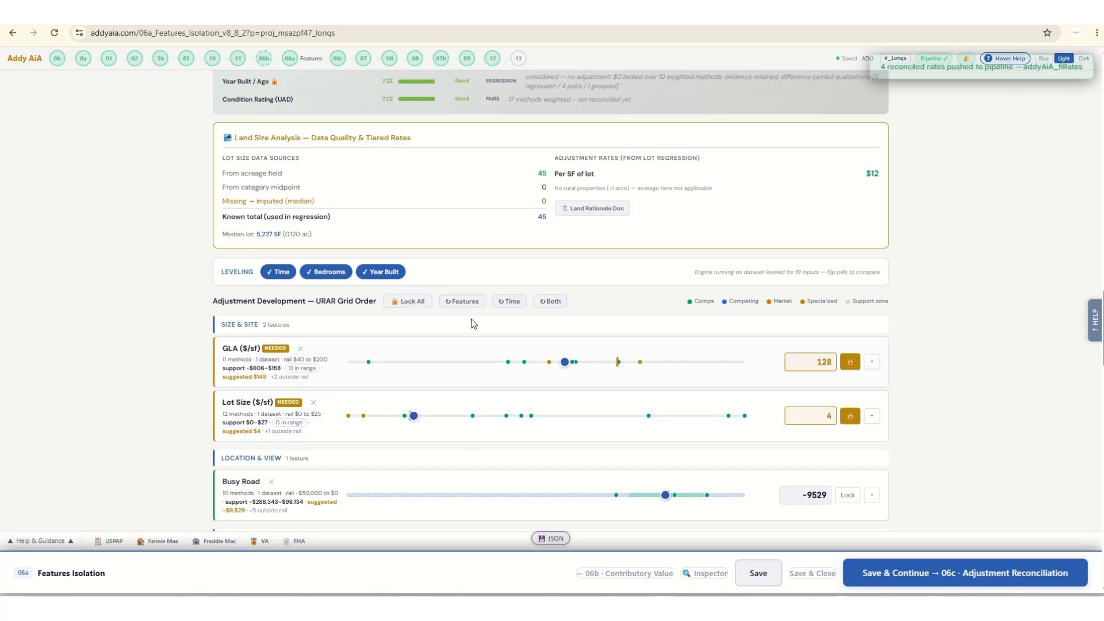
click(549, 303)
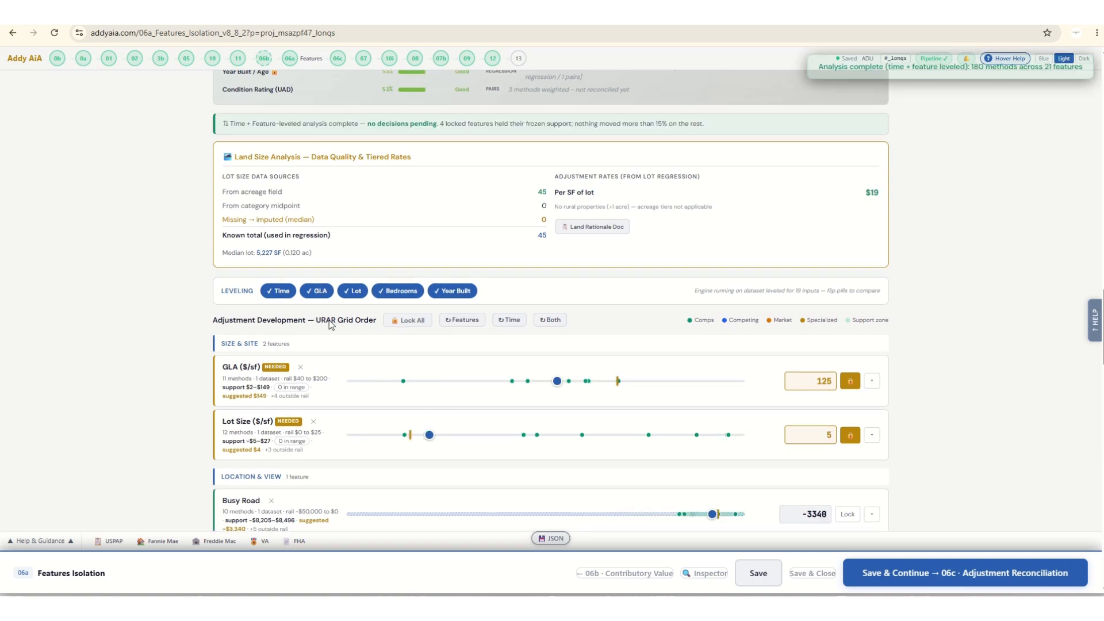
Open the Quality Rating (UAD) method detail and examine its flip pairs, per-transition rates, combined adjustment and credibility support.
scroll(172, 347, down, 9)
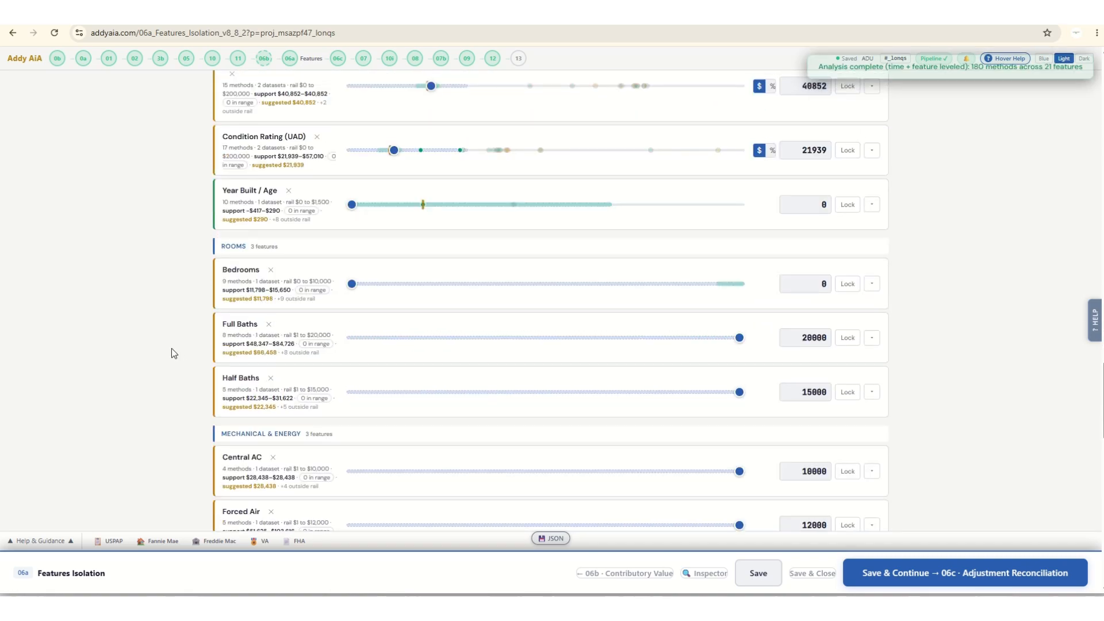
scroll(172, 347, up, 3)
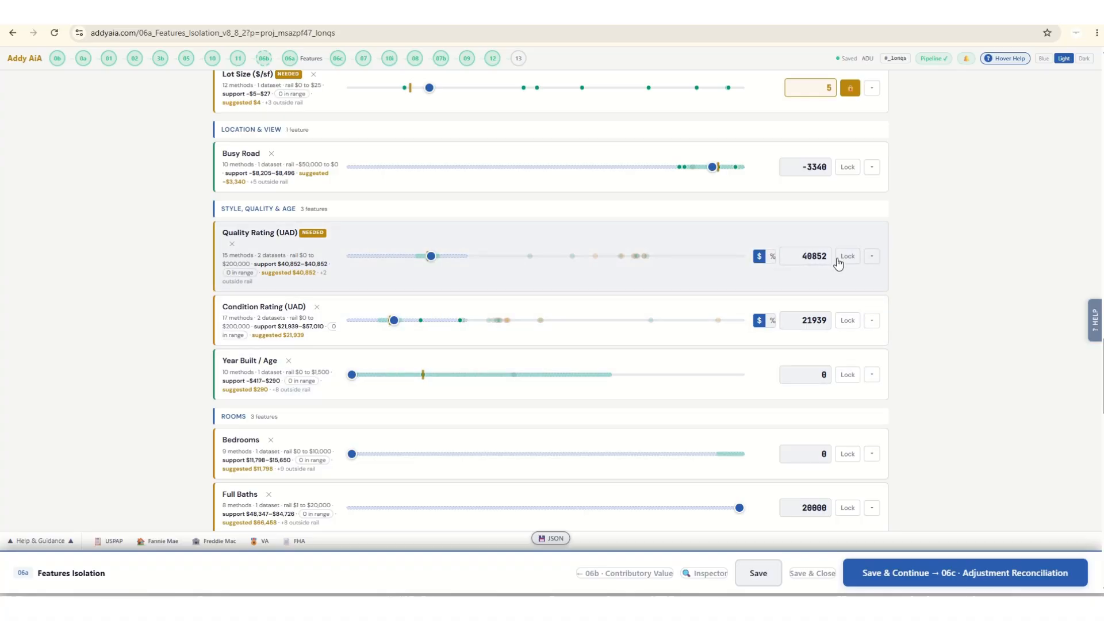
click(872, 256)
scroll(433, 172, down, 3)
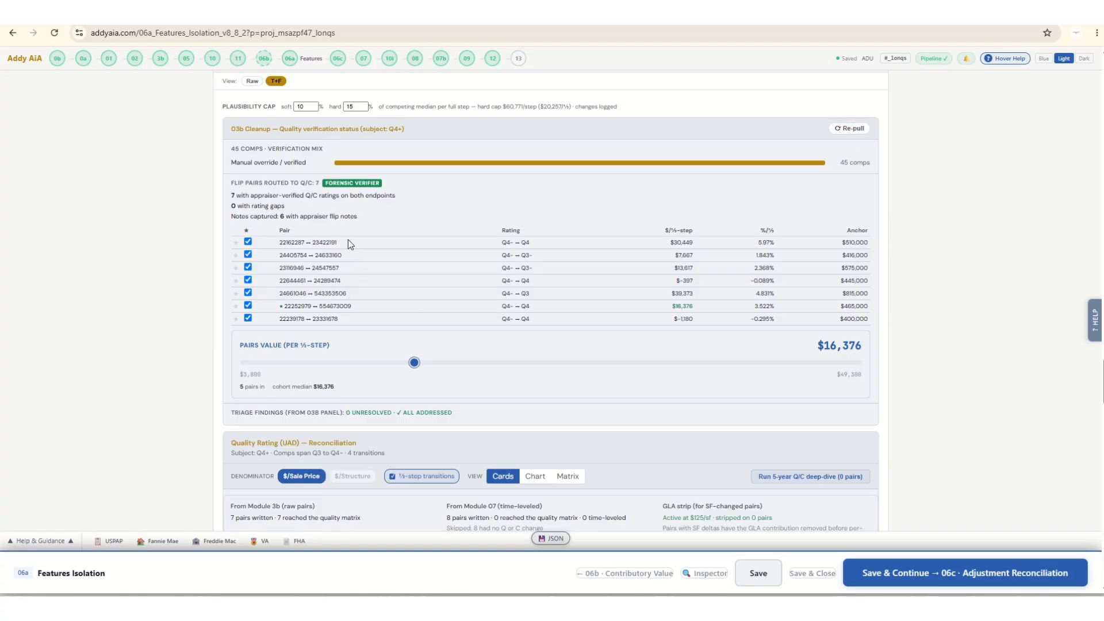
scroll(352, 309, down, 4)
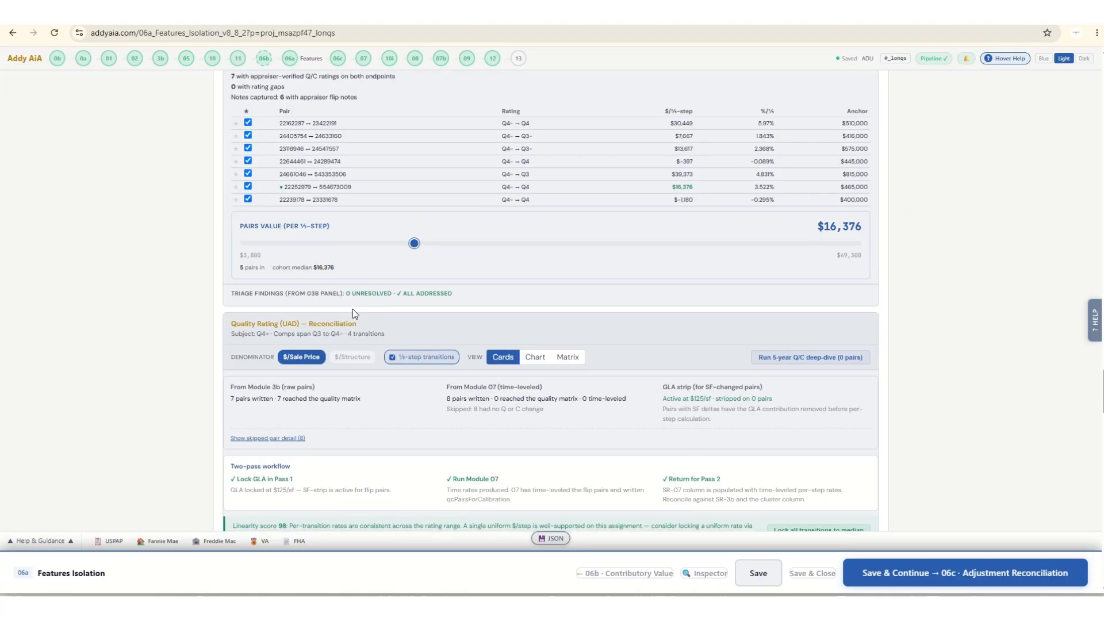
scroll(353, 309, down, 4)
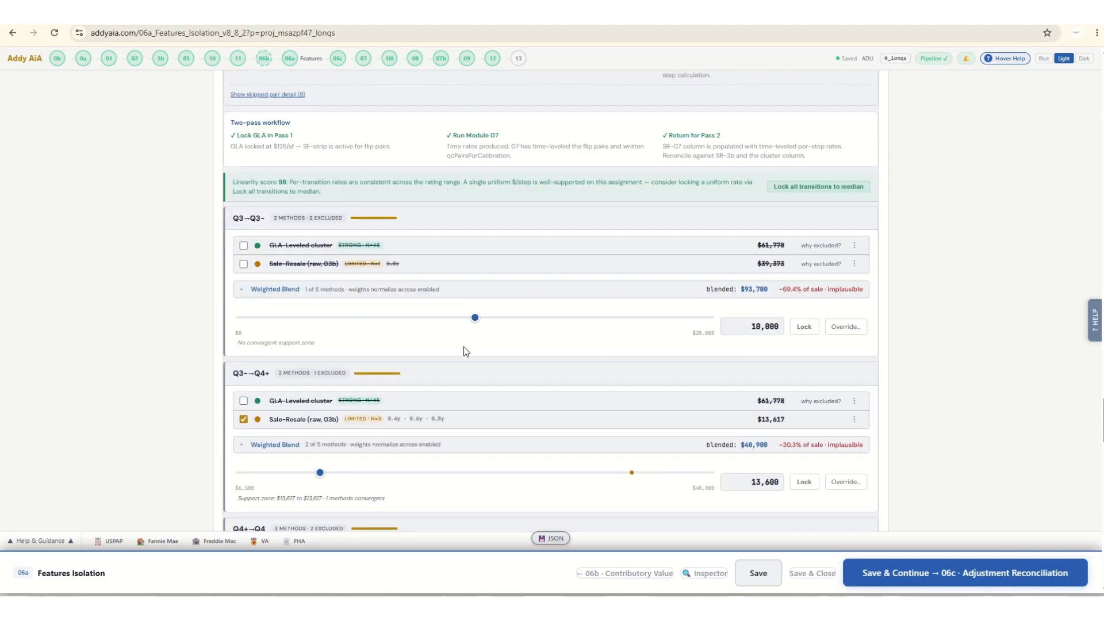
scroll(466, 361, down, 4)
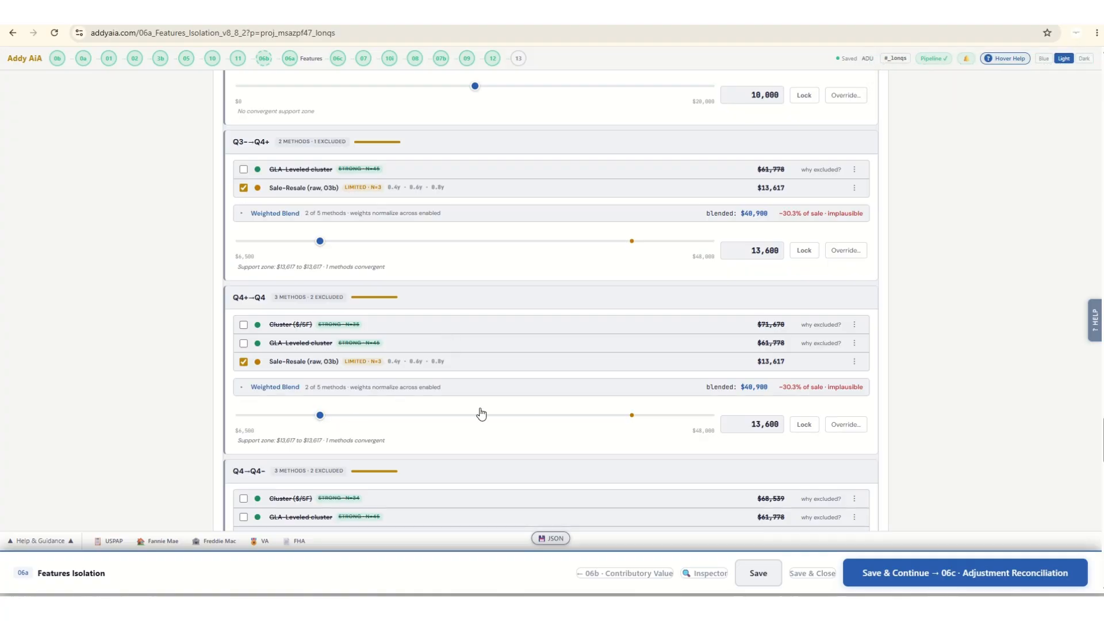
scroll(384, 362, down, 3)
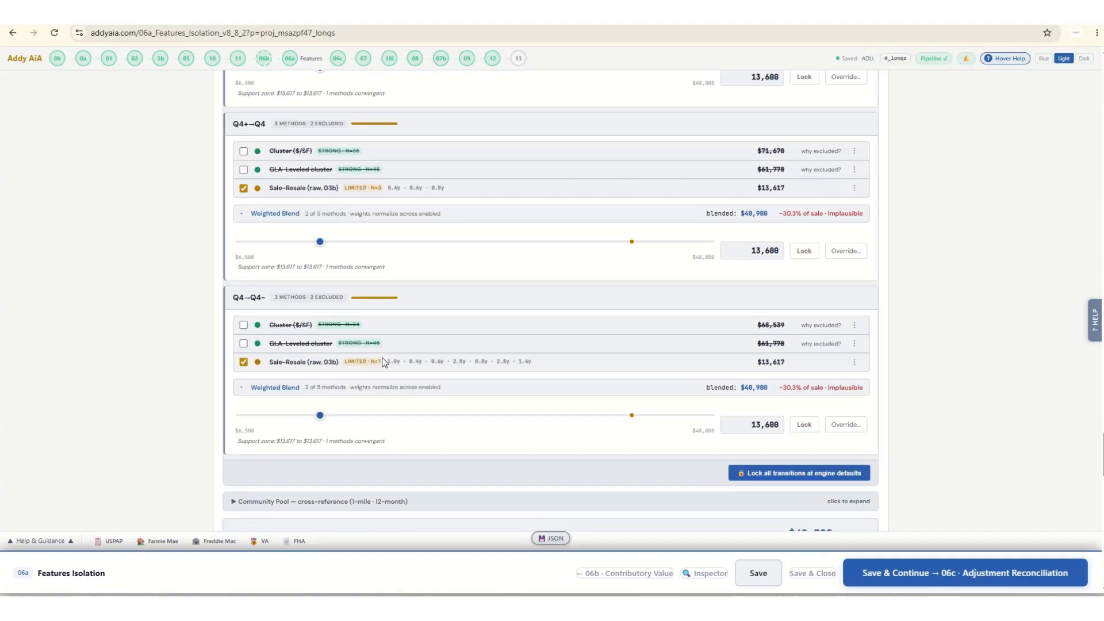
scroll(384, 362, down, 6)
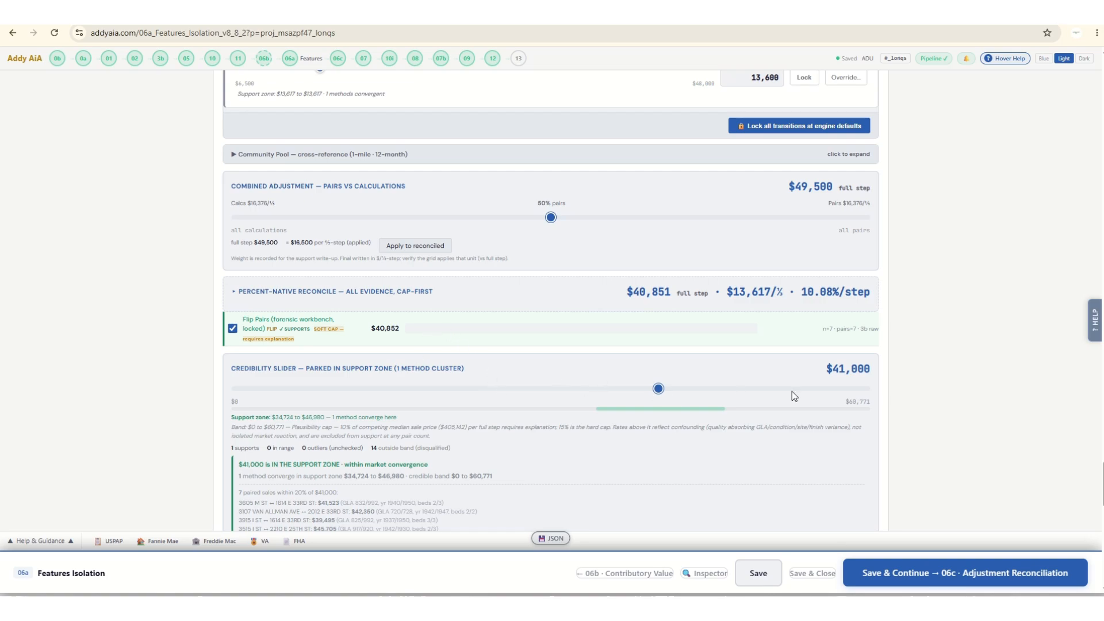
scroll(535, 392, down, 4)
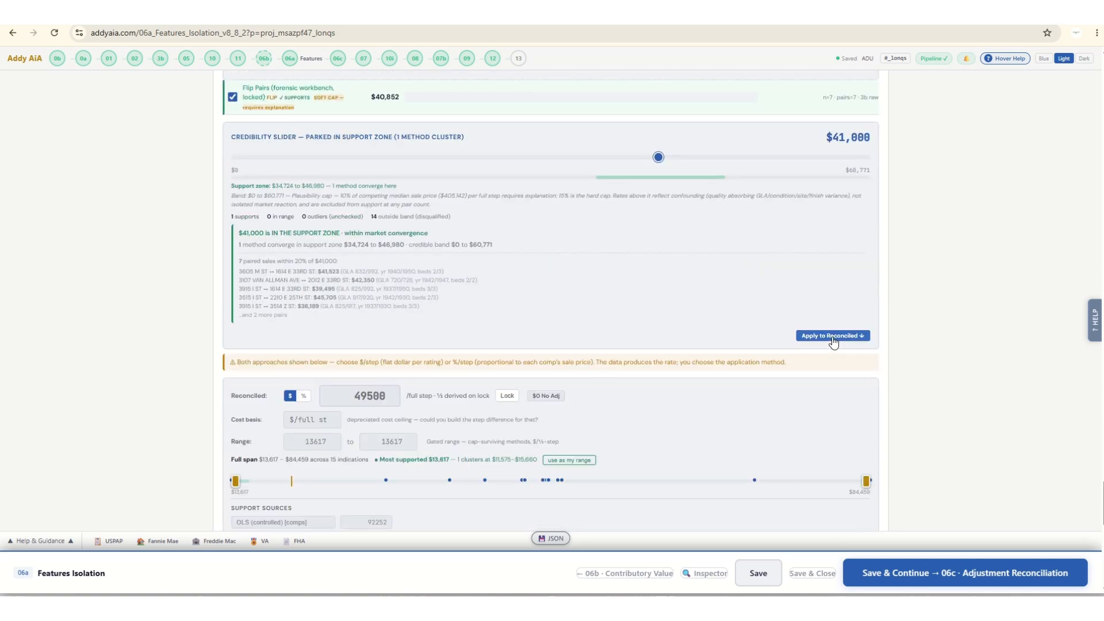
Apply a Quality Rating credibility value of 40,500 per full step as the reconciled rate, lock it, and collapse the detail.
click(808, 339)
click(507, 396)
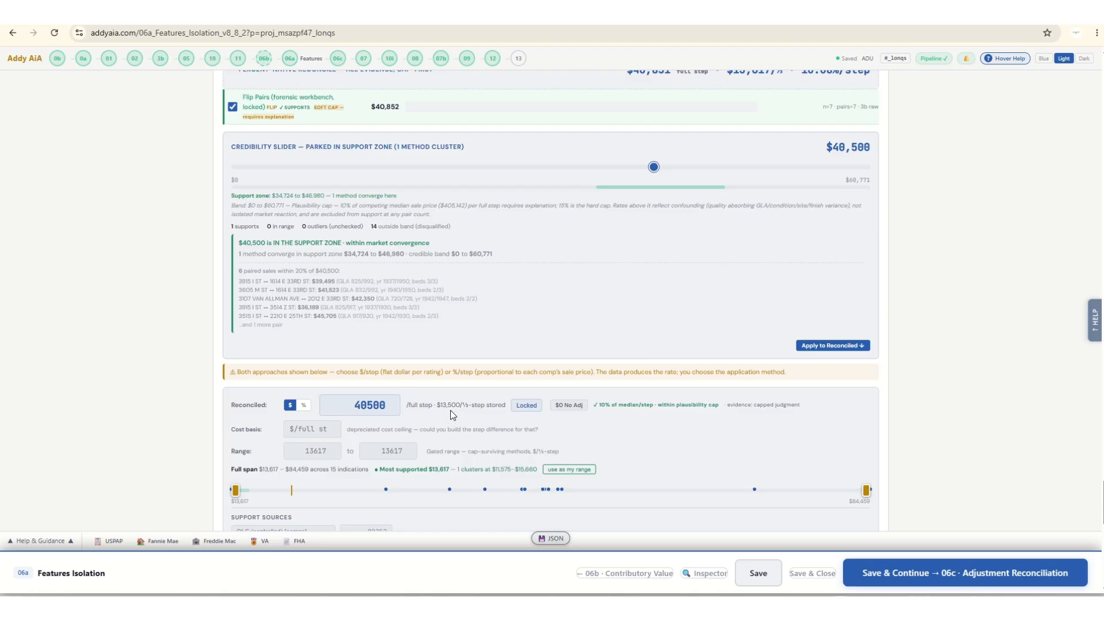
scroll(450, 410, down, 4)
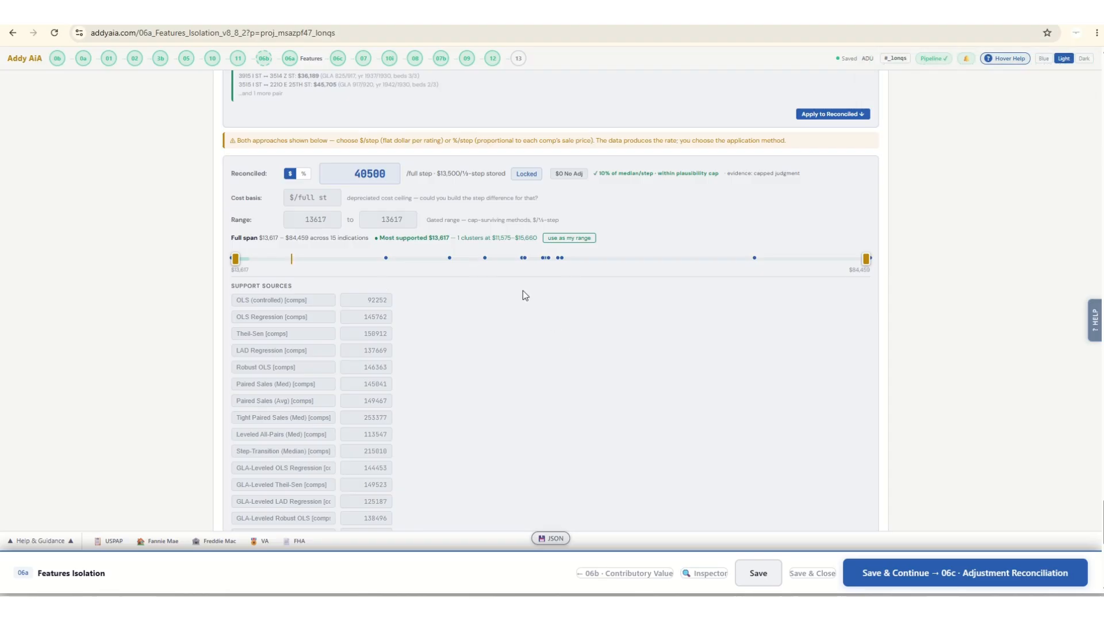
scroll(554, 301, up, 15)
scroll(750, 344, up, 10)
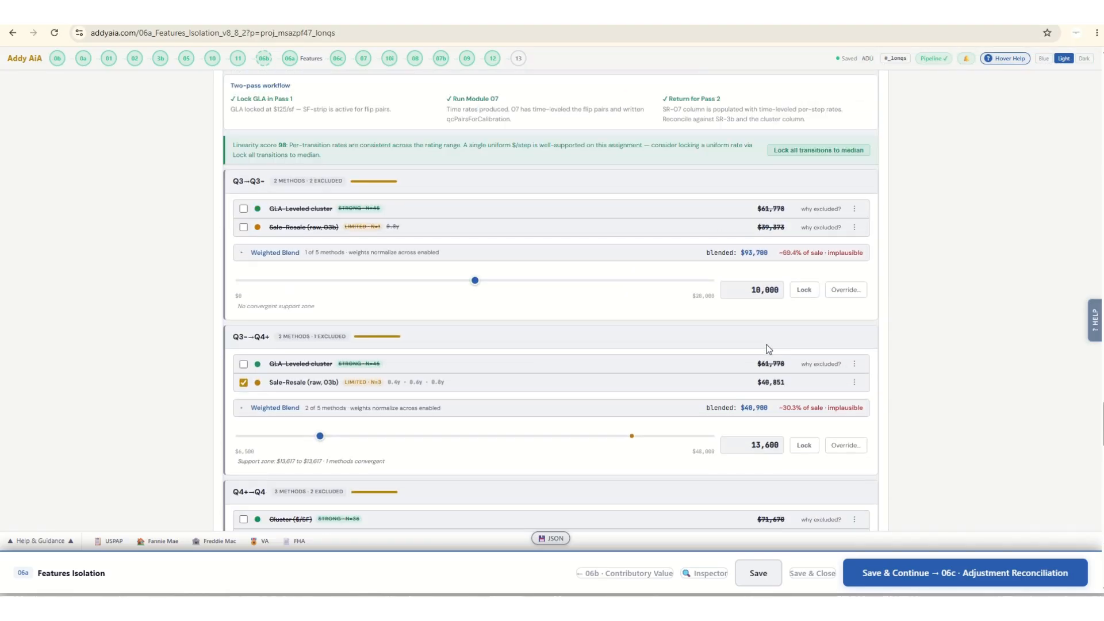
scroll(771, 343, up, 6)
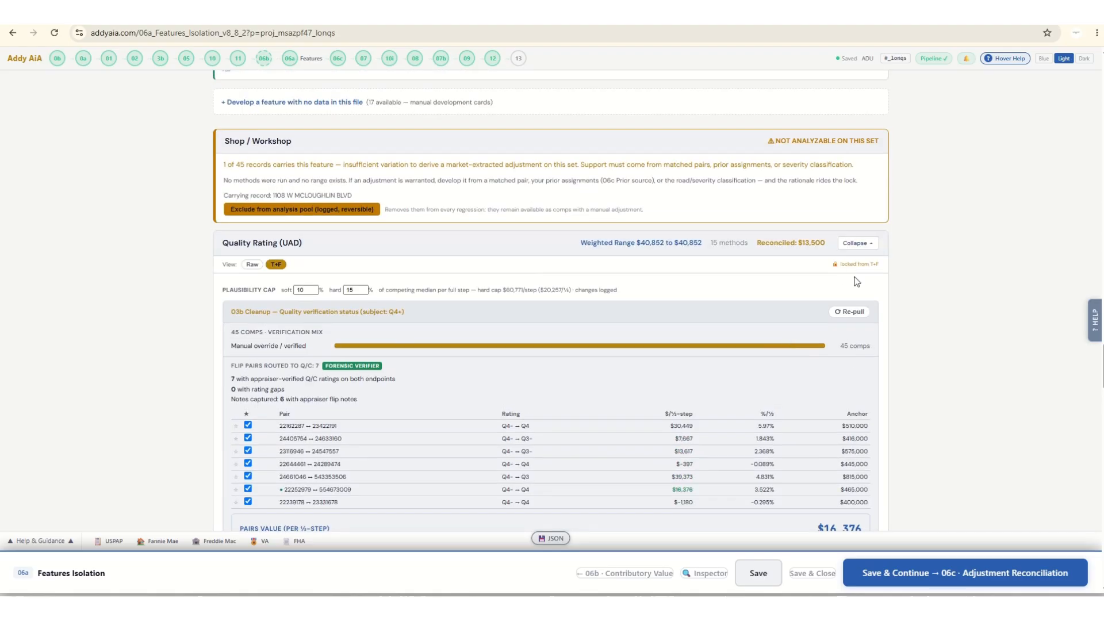
click(856, 242)
Open the Condition Rating (UAD) detail and set transition rates of 15,600 for C3+ to C3, 12,700 for C3- to C4+, and 13,800 for C4+ to C4.
scroll(794, 317, up, 6)
scroll(776, 328, up, 12)
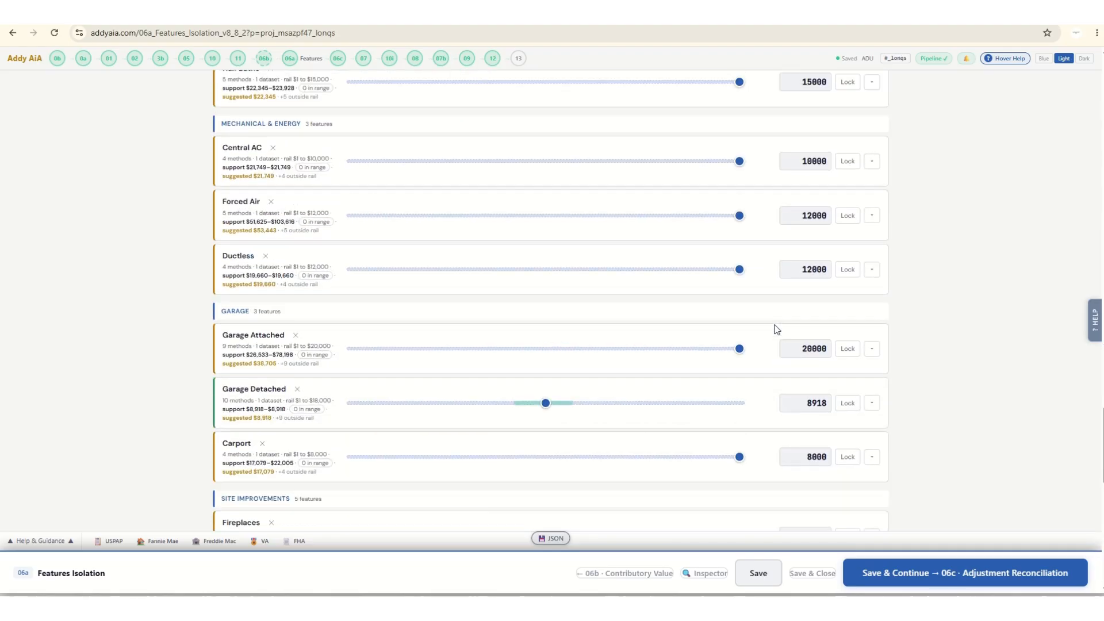
scroll(776, 329, up, 1)
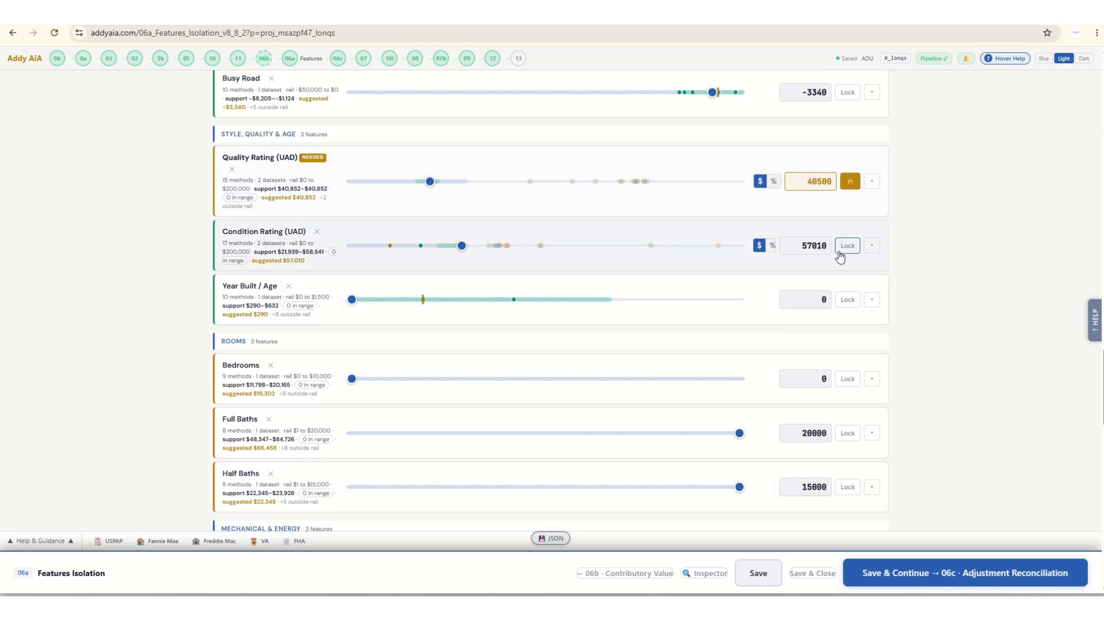
click(871, 246)
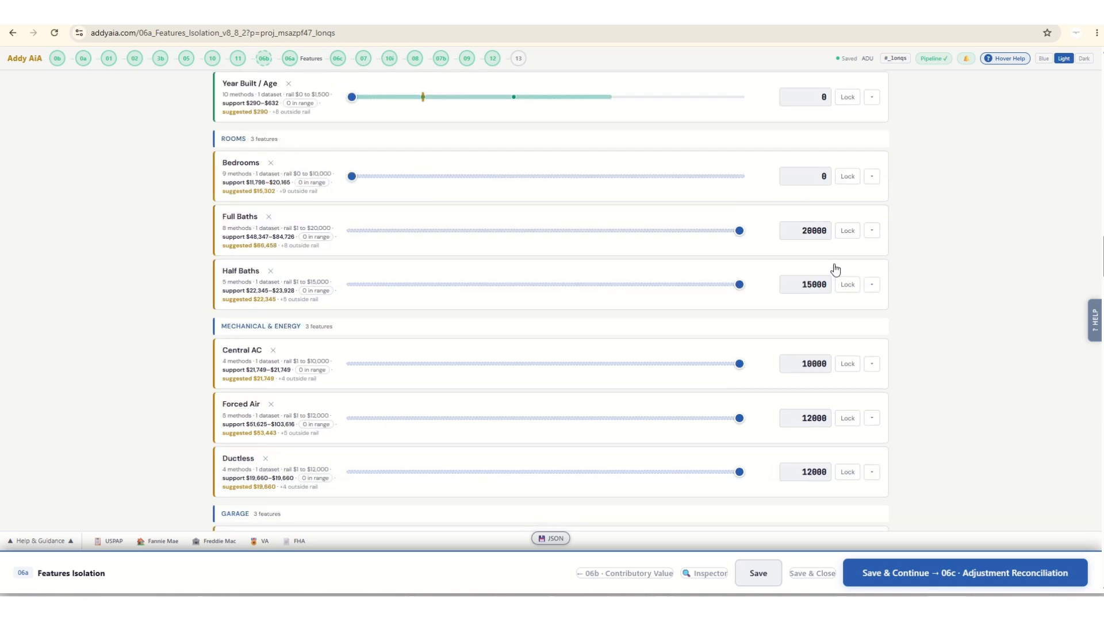
scroll(315, 353, down, 1)
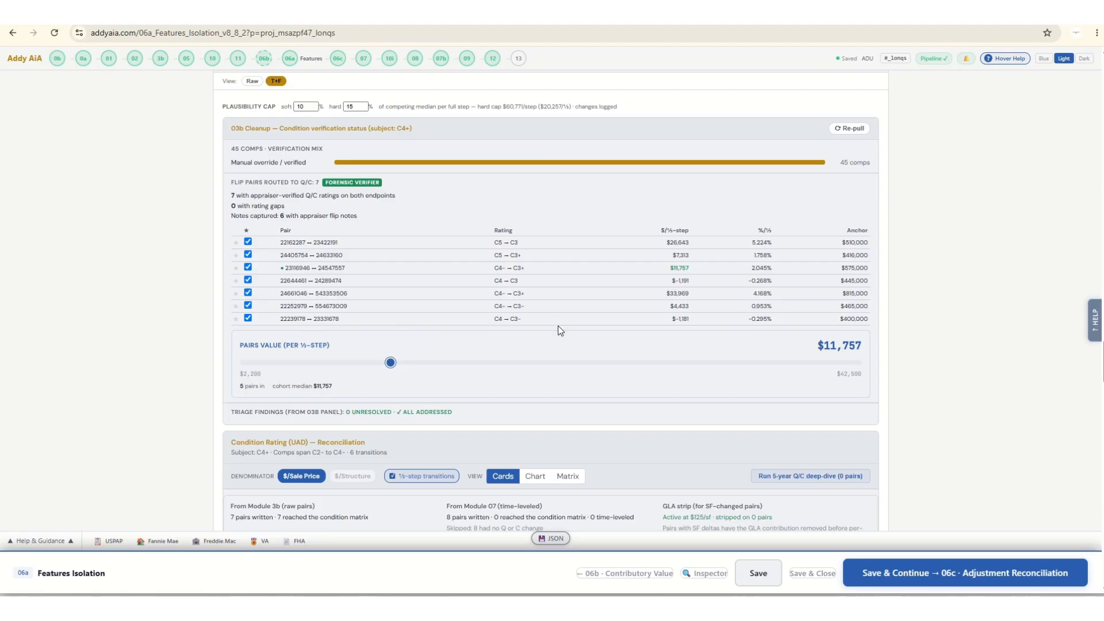
scroll(558, 326, down, 7)
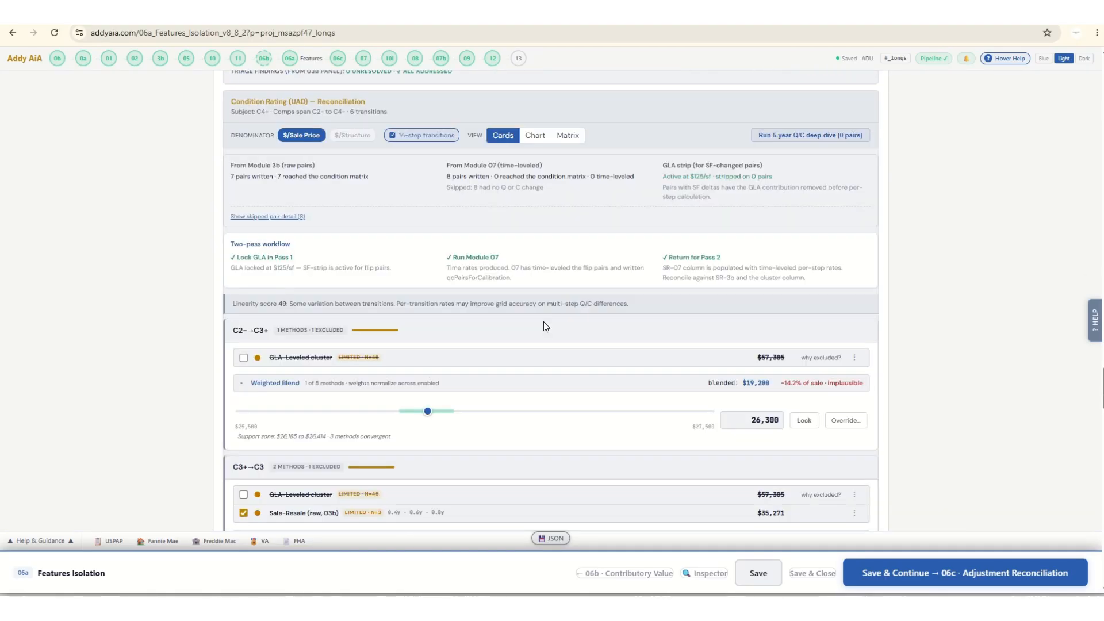
scroll(537, 334, down, 3)
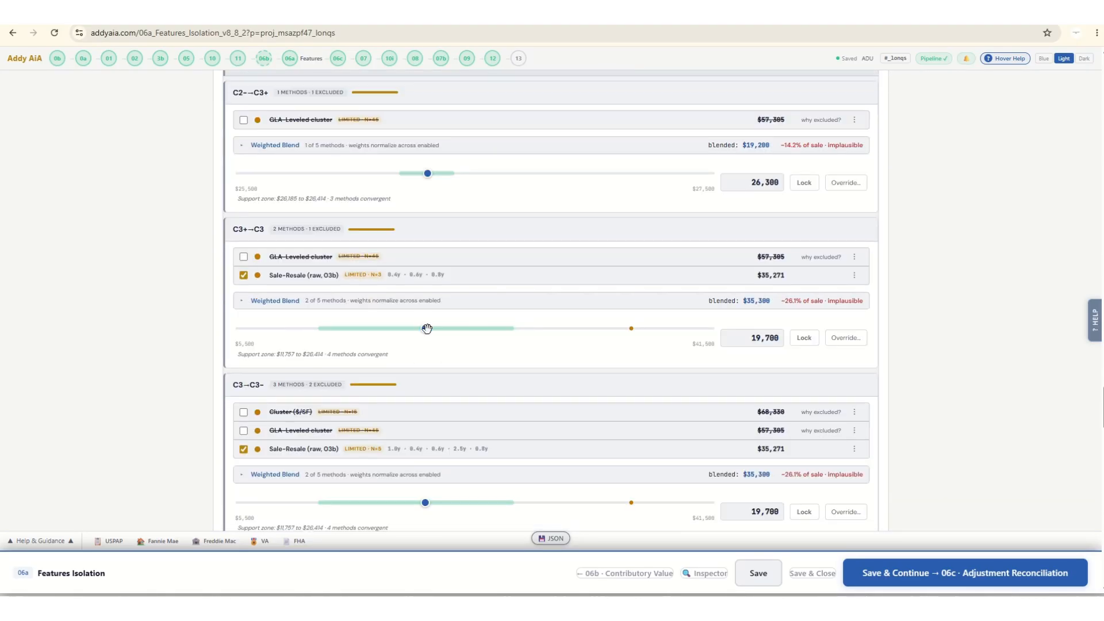
drag(425, 329, 371, 329)
scroll(636, 411, down, 6)
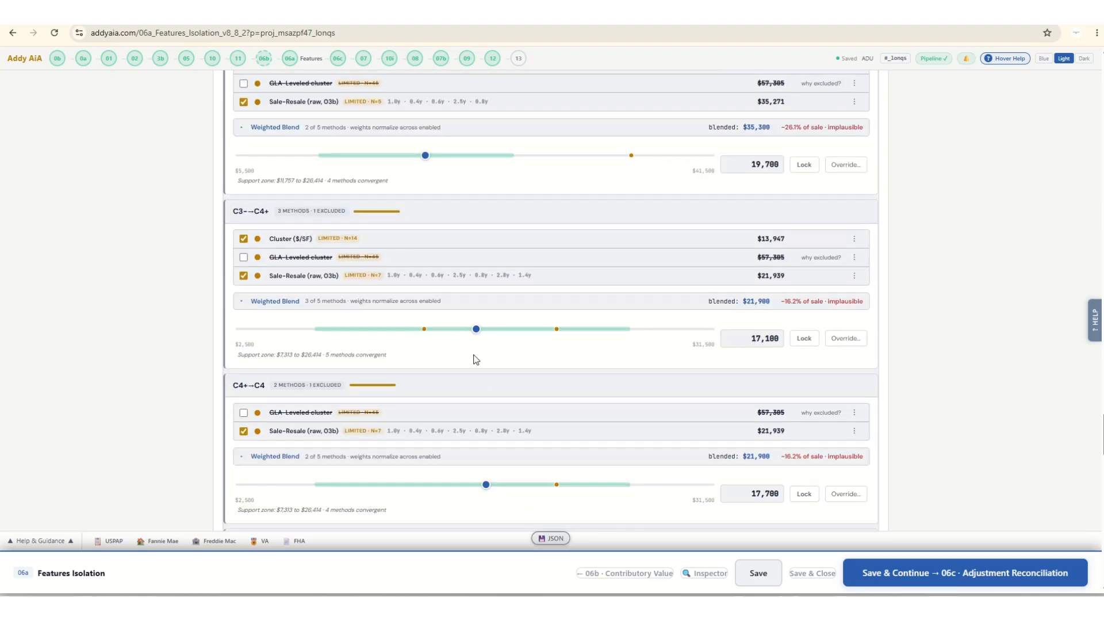
drag(476, 329, 404, 328)
drag(486, 485, 423, 485)
Weight the Condition Rating combined adjustment at 62% pairs, for 37,500 per full step.
scroll(545, 389, down, 5)
scroll(640, 400, down, 2)
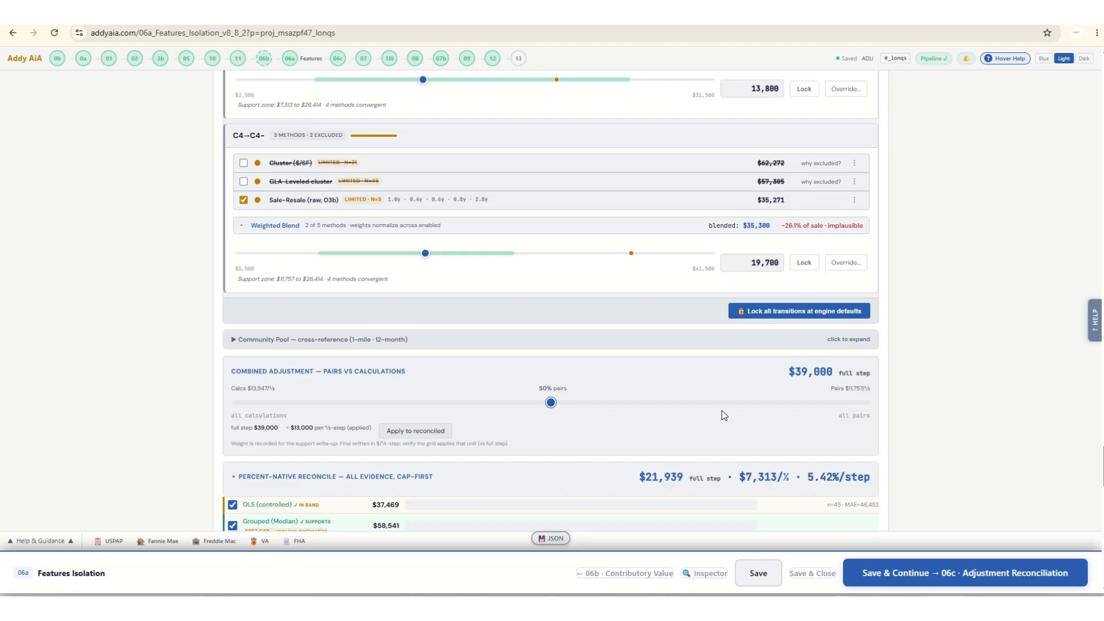
drag(550, 402, 639, 402)
drag(639, 410, 626, 409)
Lower the Condition Rating credibility value to 34,000 per full step and apply it to the reconciled rate.
scroll(718, 422, down, 4)
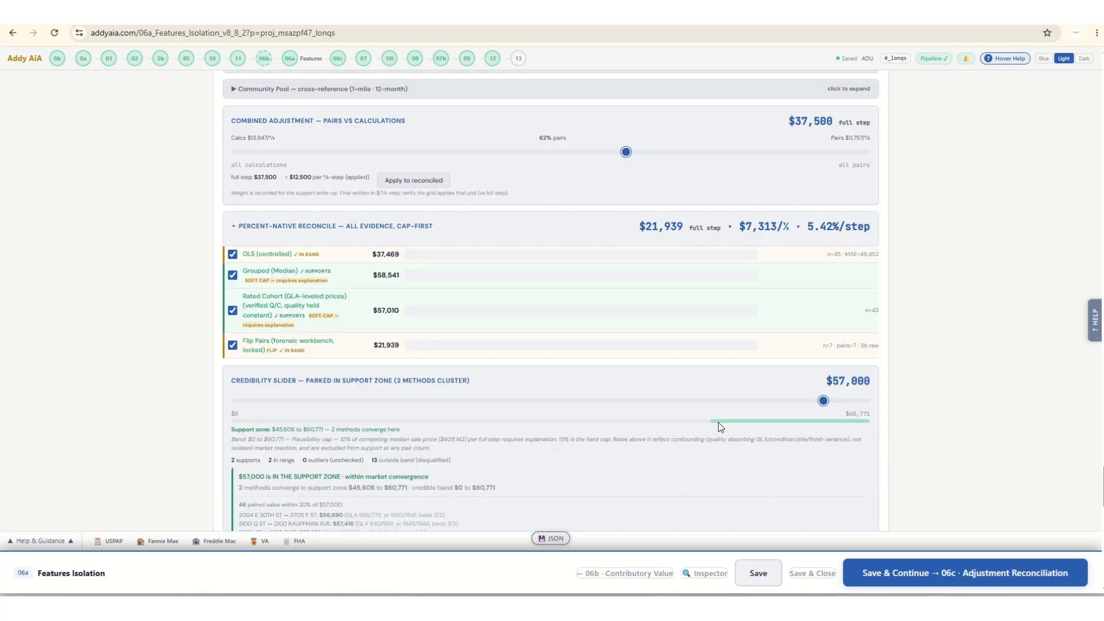
scroll(718, 422, down, 1)
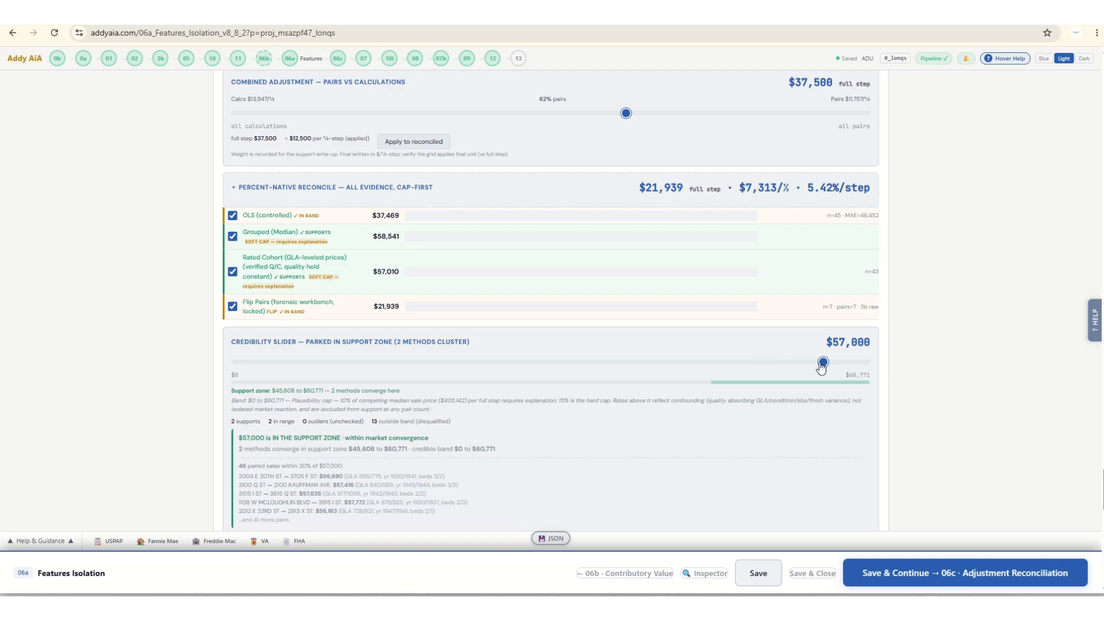
drag(822, 364, 587, 374)
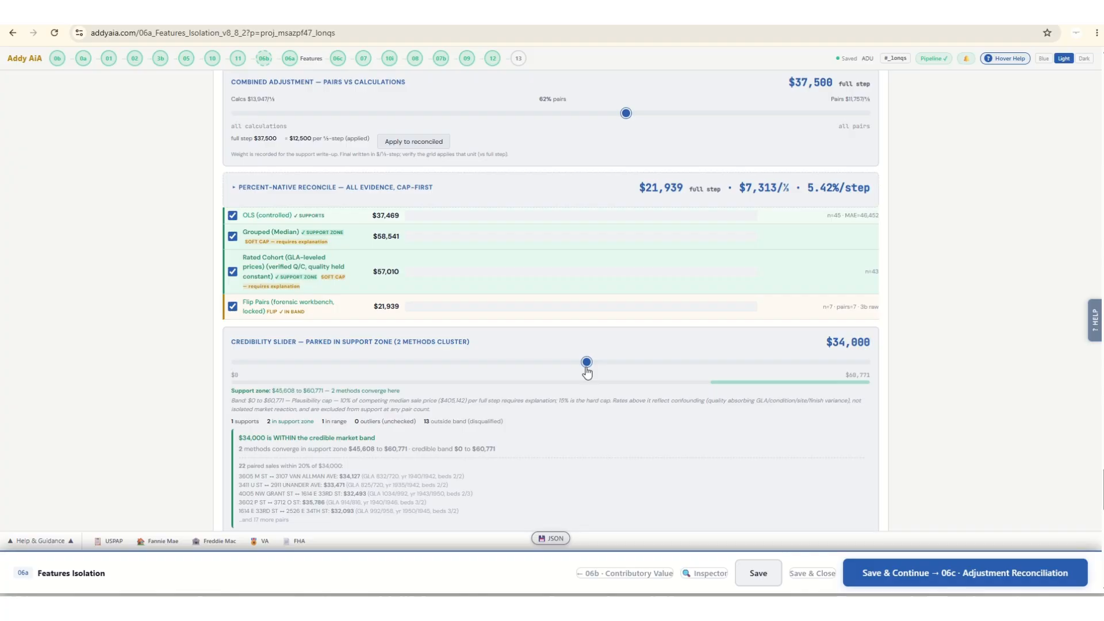
scroll(769, 401, down, 6)
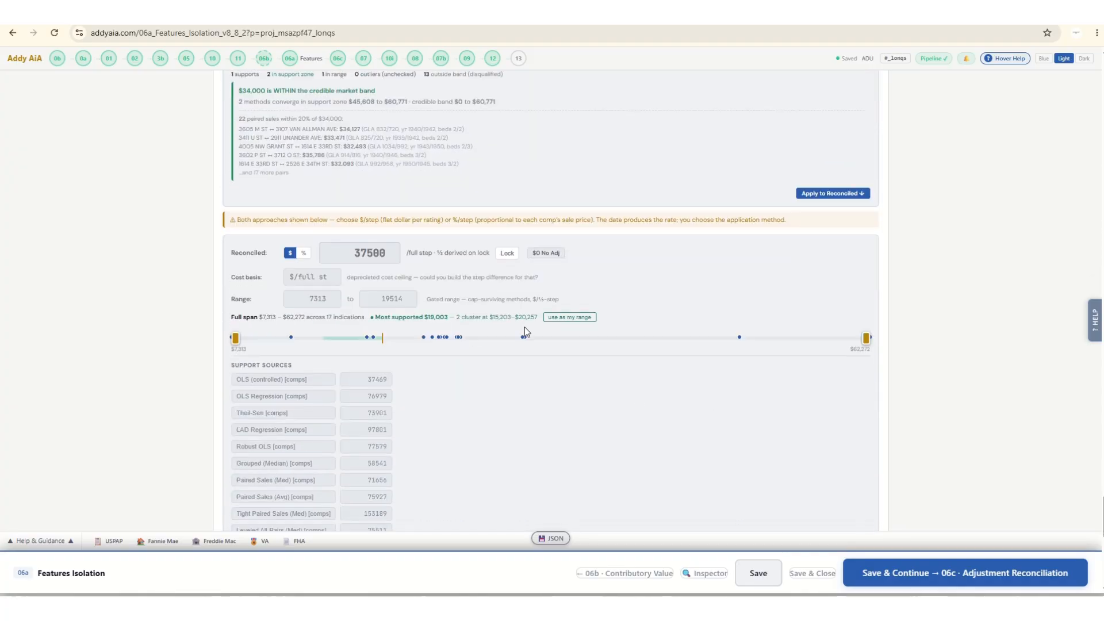
click(826, 194)
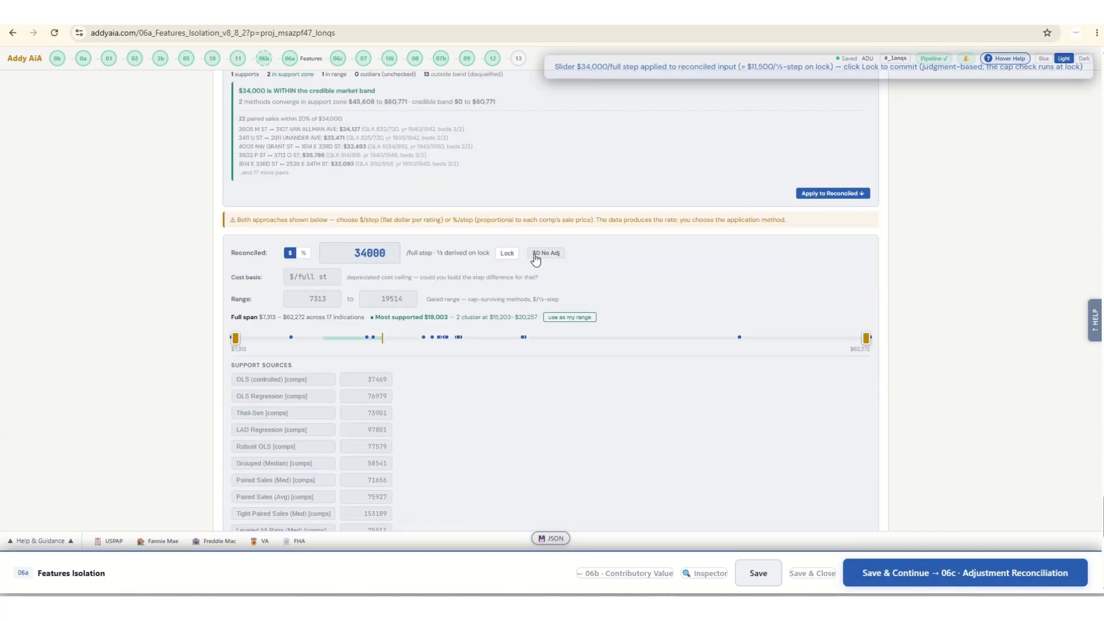
Lock the reconciled dollar-per-full-step rate for Condition Rating (UAD).
click(506, 255)
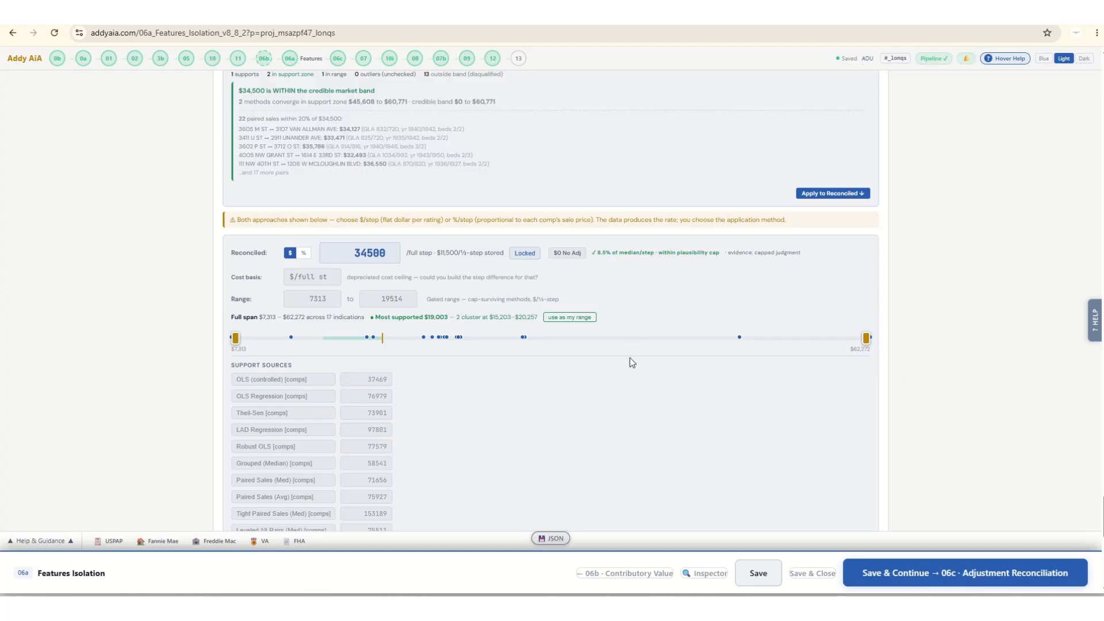
scroll(665, 400, up, 13)
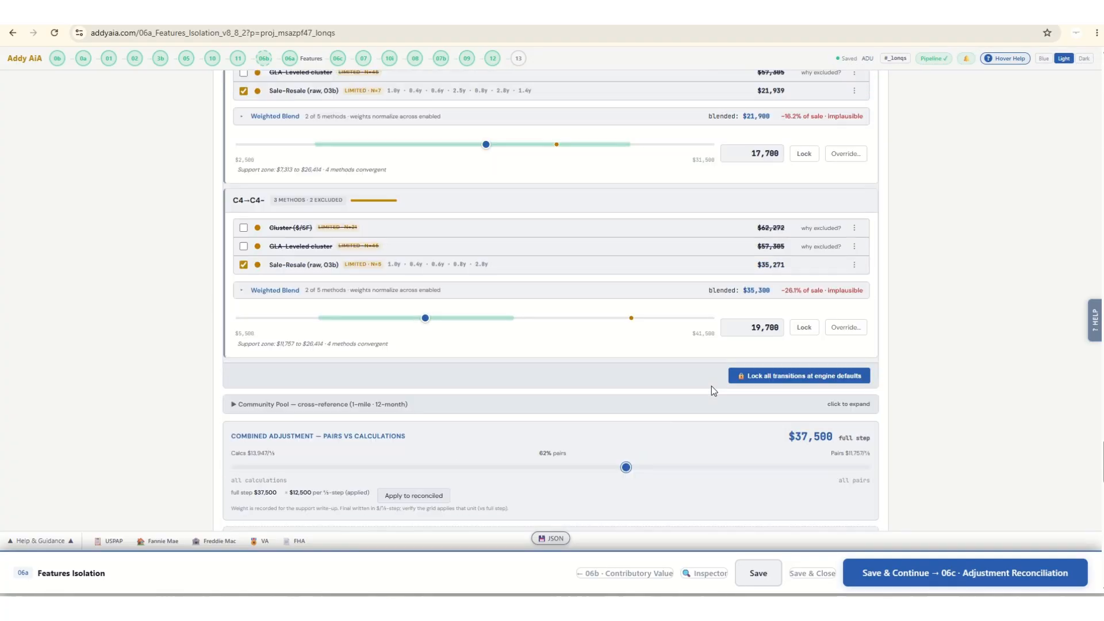
scroll(712, 391, up, 10)
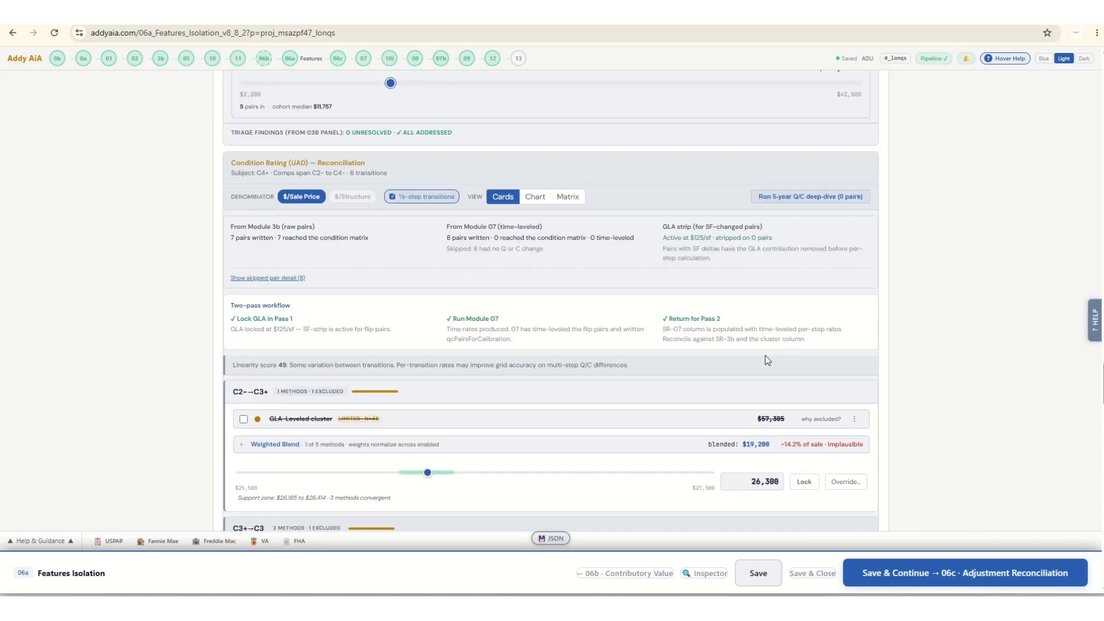
scroll(767, 359, up, 8)
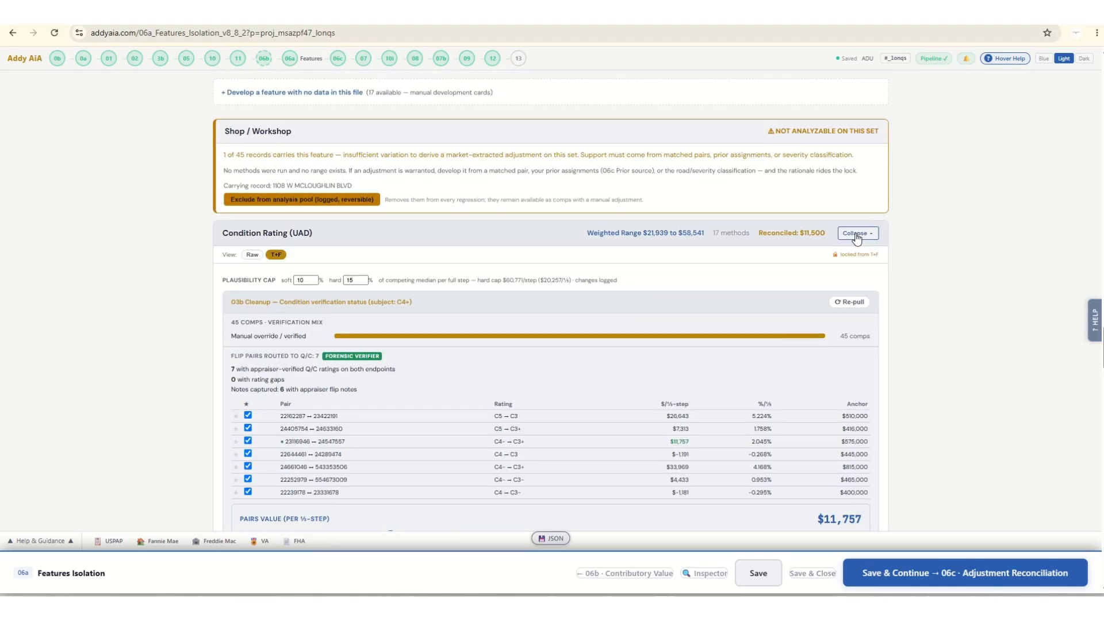
View the Condition Rating reconciliation as a chart and as a matrix, and collapse the feature's detail.
scroll(202, 404, down, 4)
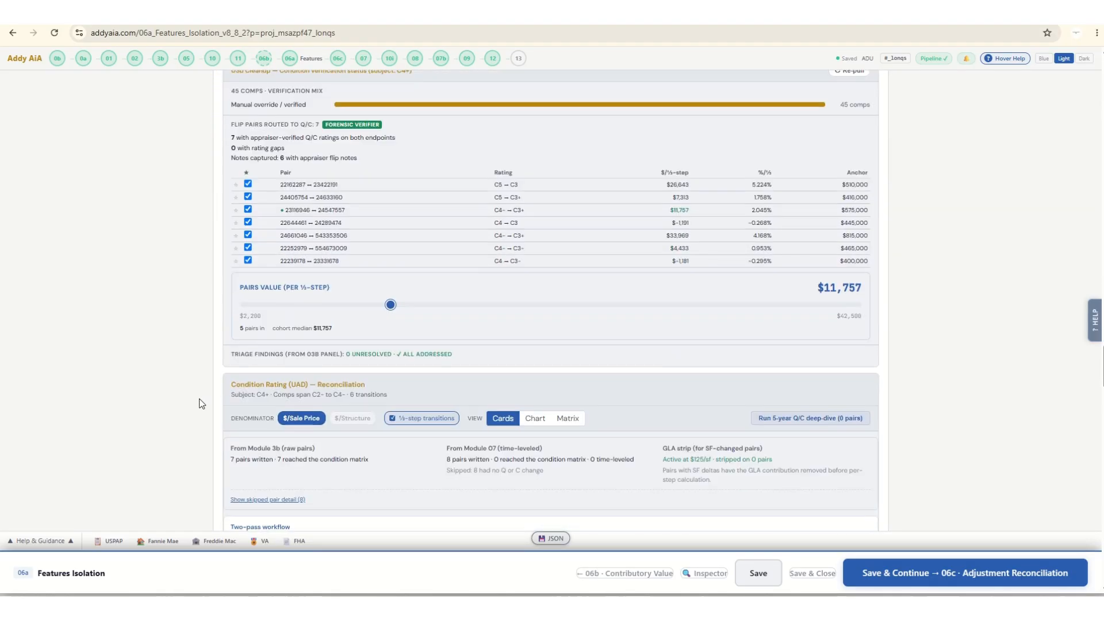
scroll(202, 404, down, 2)
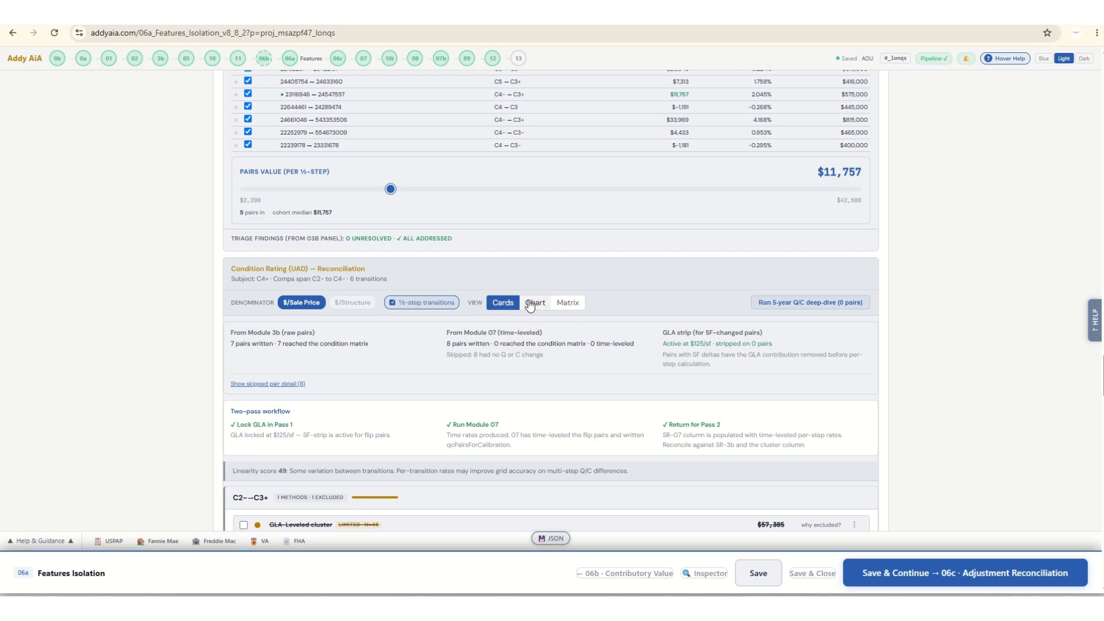
click(530, 306)
click(569, 295)
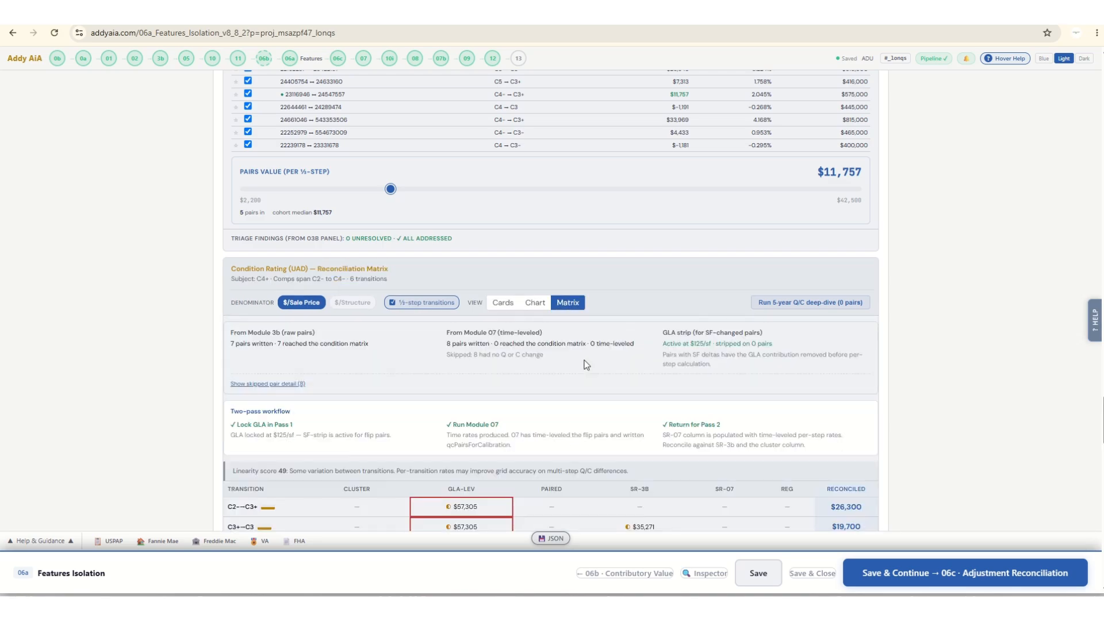
scroll(745, 422, up, 3)
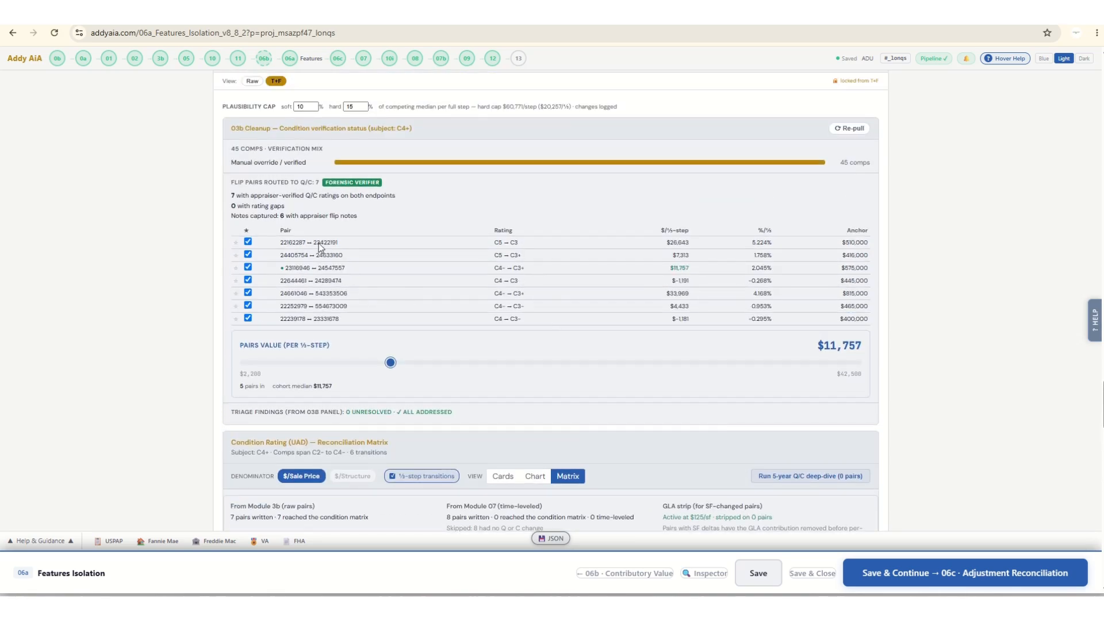
scroll(774, 303, up, 4)
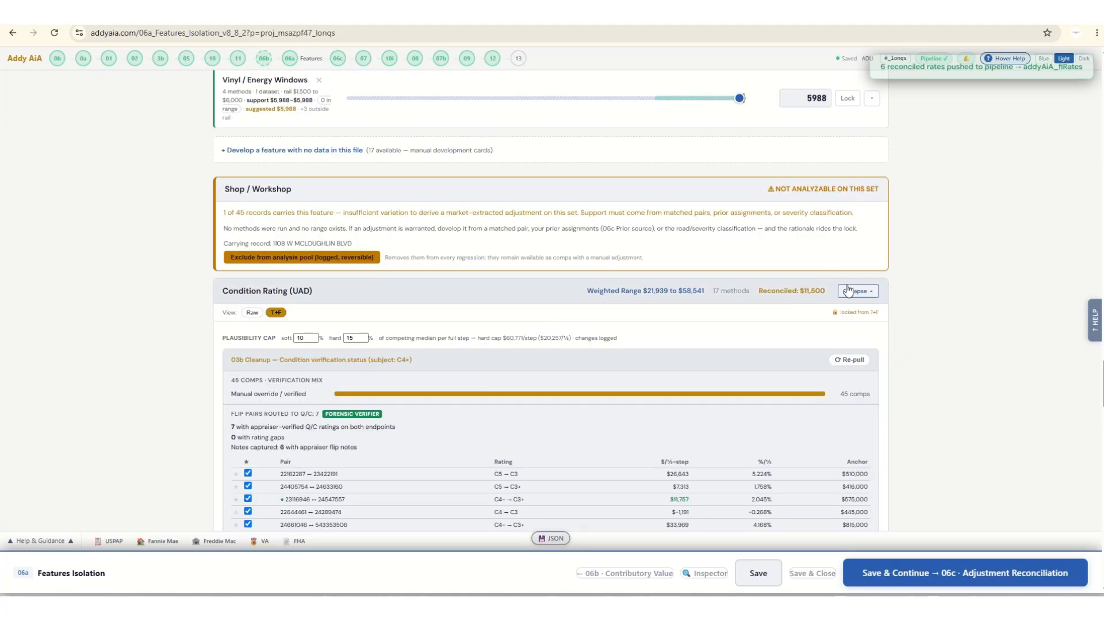
Set the Vinyl / Energy Windows rate to 5,075 and lock it.
scroll(850, 292, up, 4)
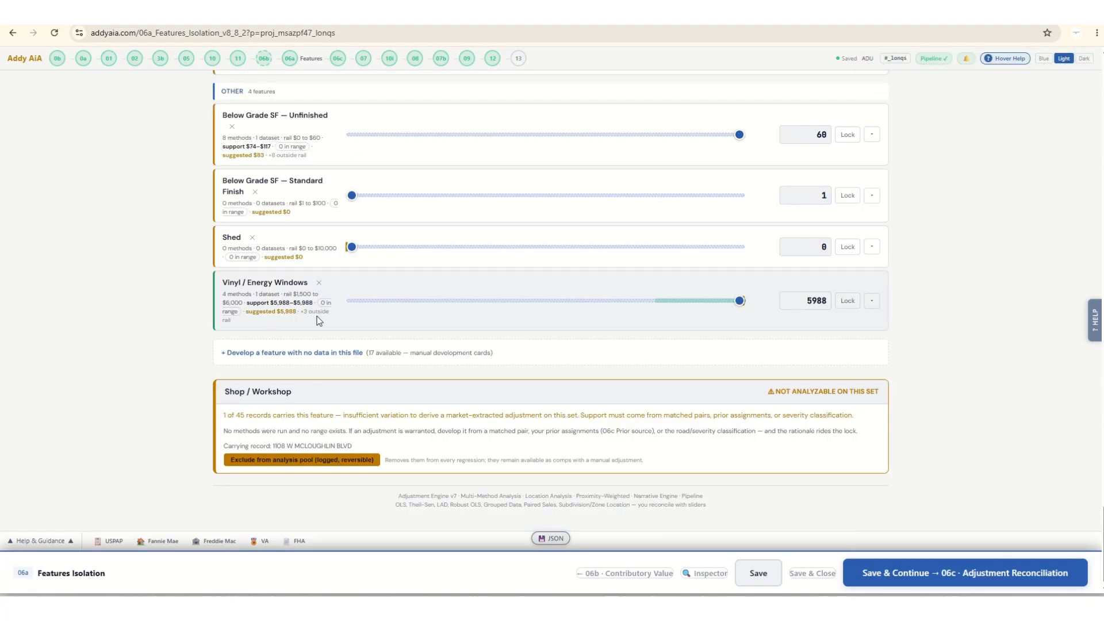
scroll(631, 357, up, 3)
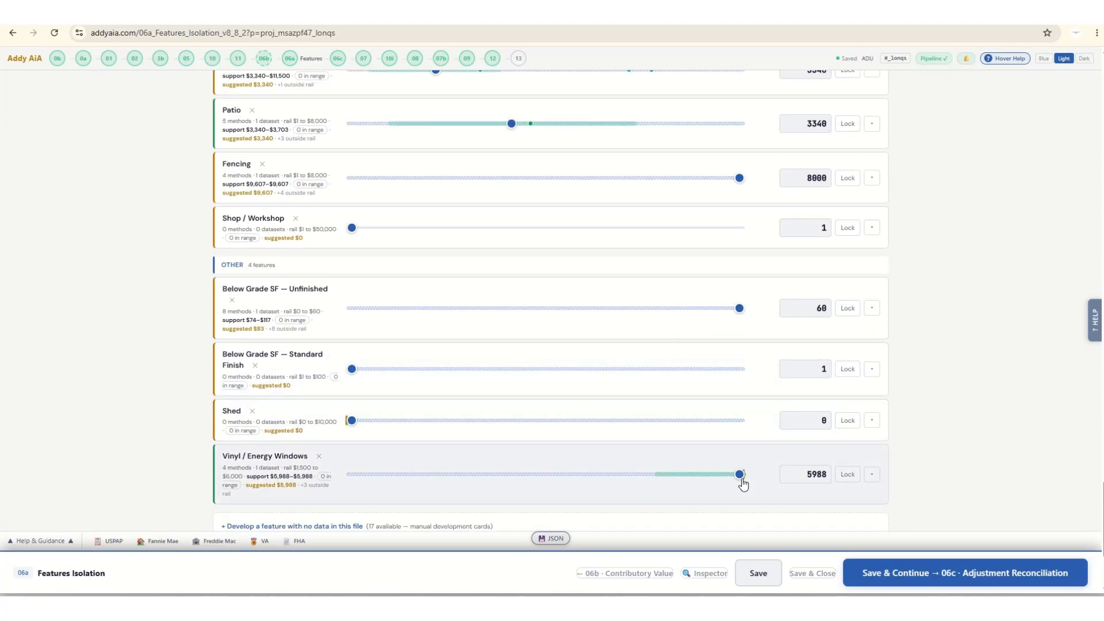
drag(739, 474, 659, 475)
click(850, 475)
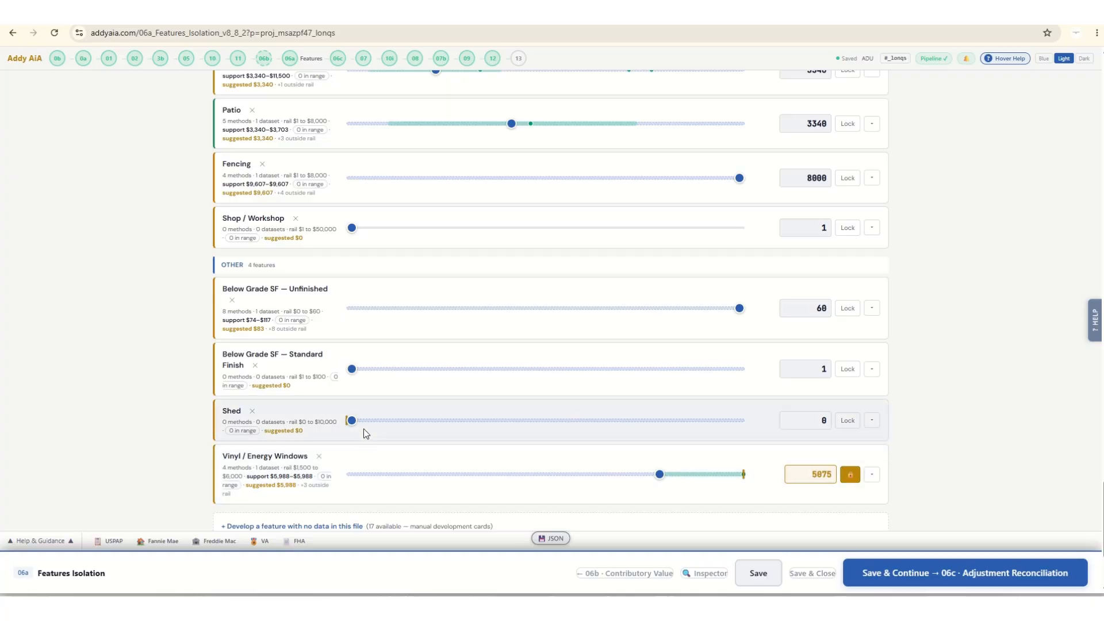
Set rates of 1,525 for Shed, 12 for Below Grade SF — Standard Finish and 21 for Below Grade SF — Unfinished.
drag(350, 421, 410, 420)
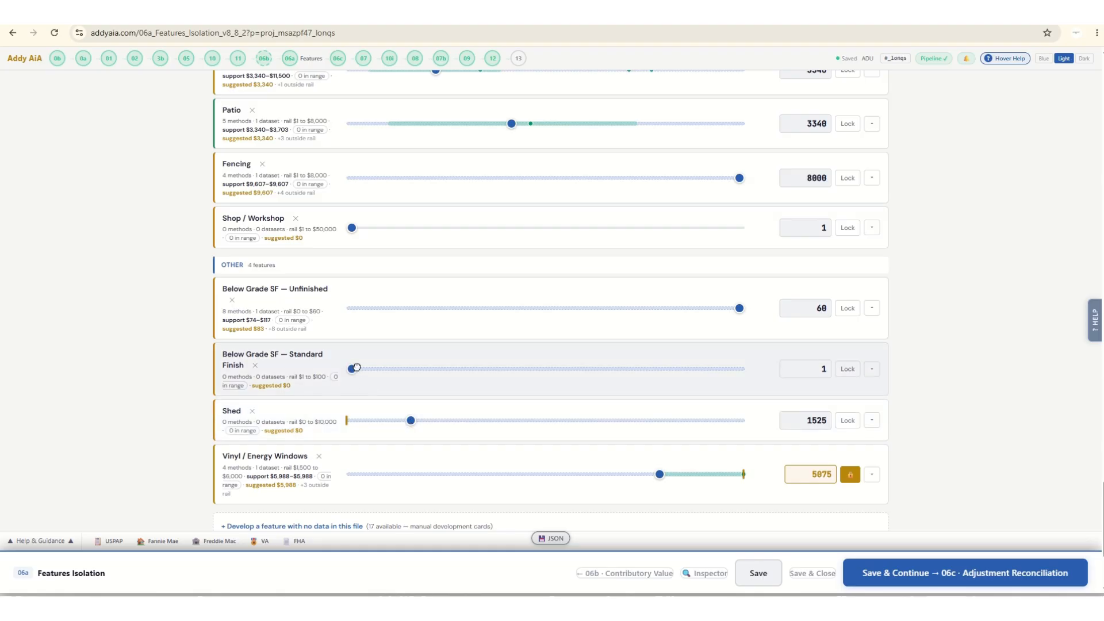
drag(351, 368, 394, 368)
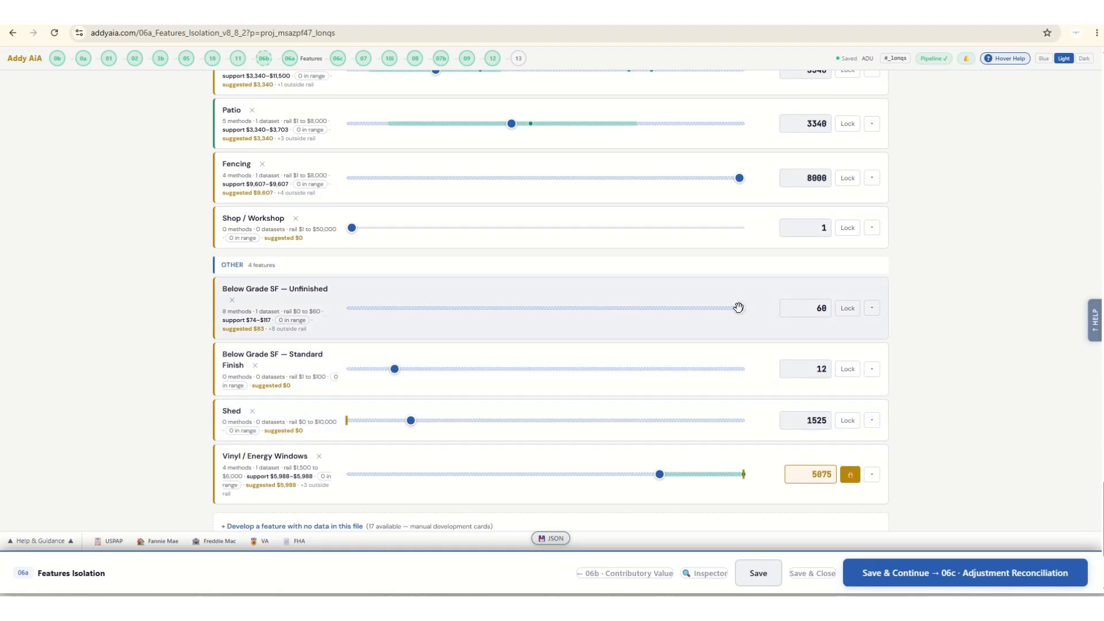
drag(739, 308, 487, 309)
click(352, 228)
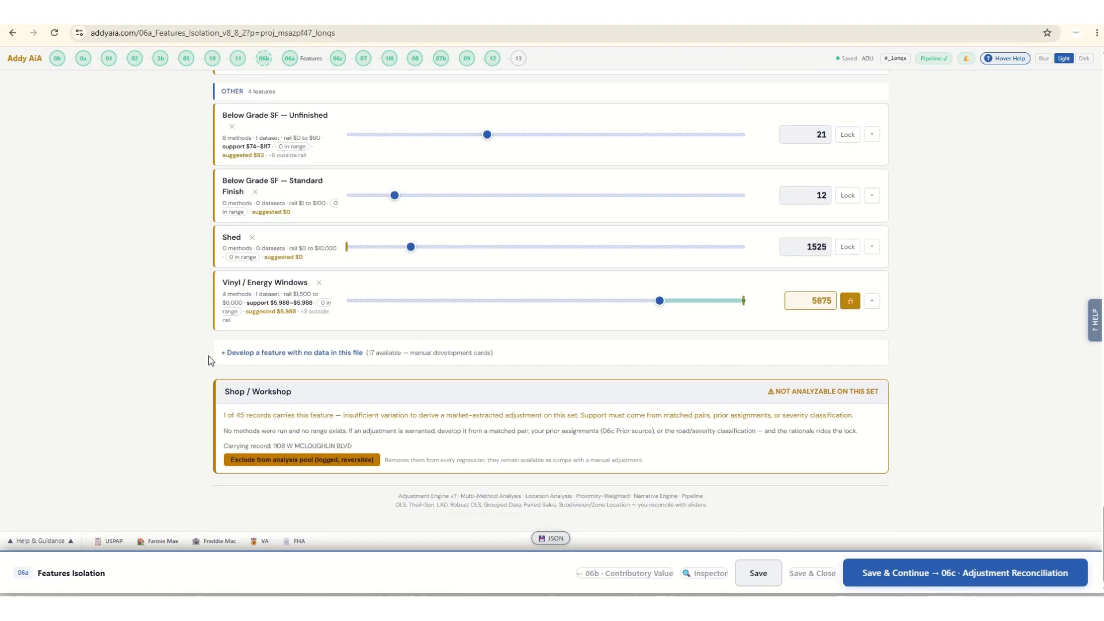
Add RV Parking as a manually developed feature, and set rates of 11,500 for Shop / Workshop and 3,700 for RV Parking.
click(239, 354)
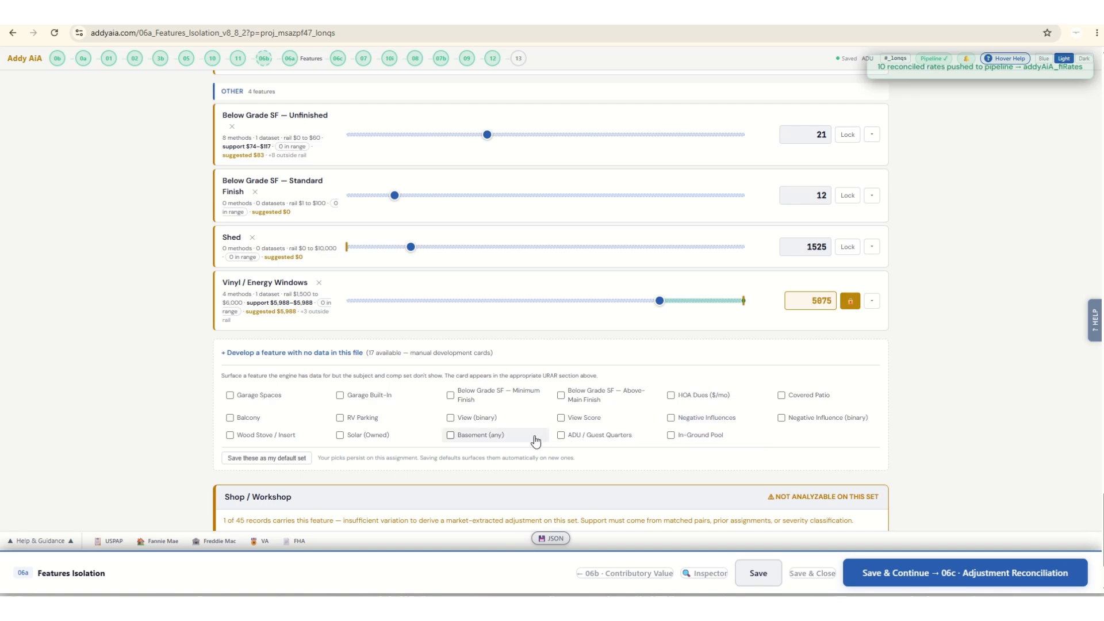
click(341, 417)
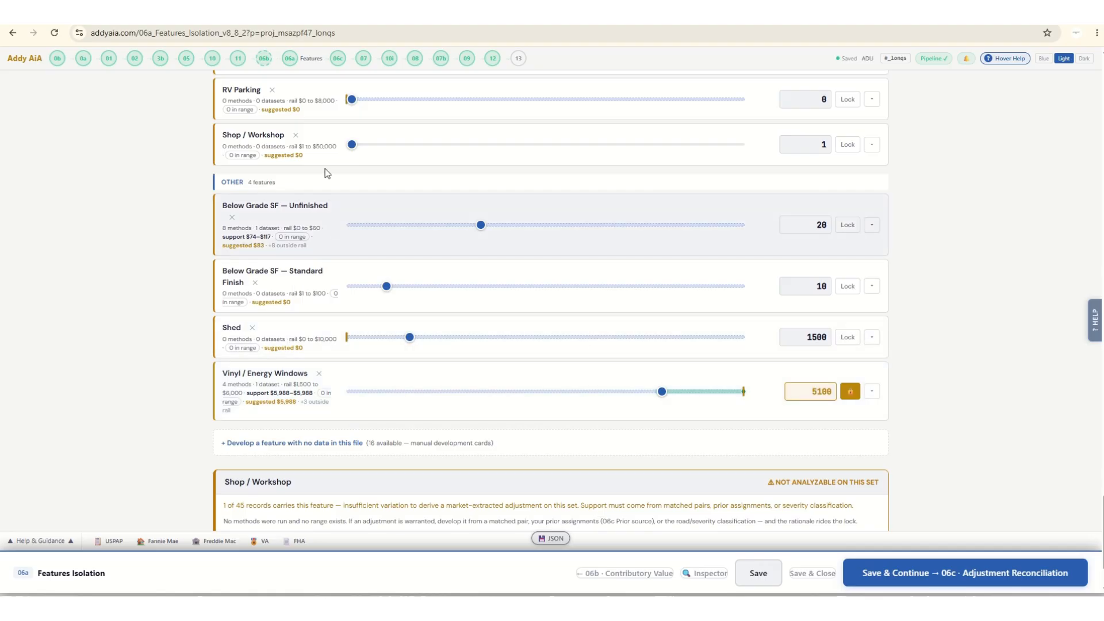
scroll(410, 254, up, 3)
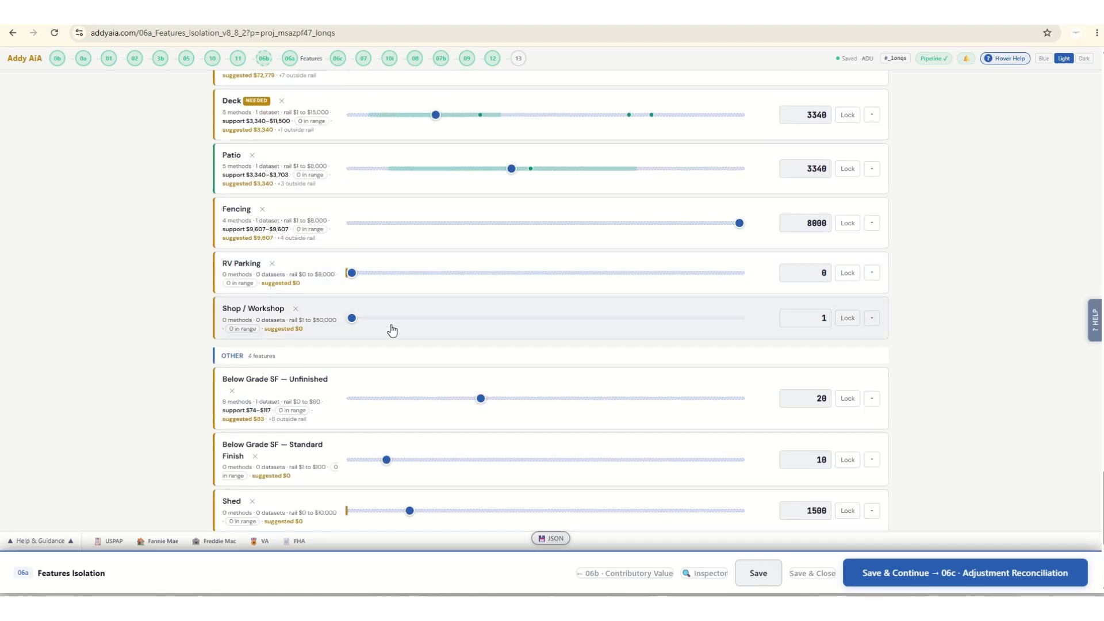
drag(353, 318, 441, 320)
drag(349, 272, 530, 279)
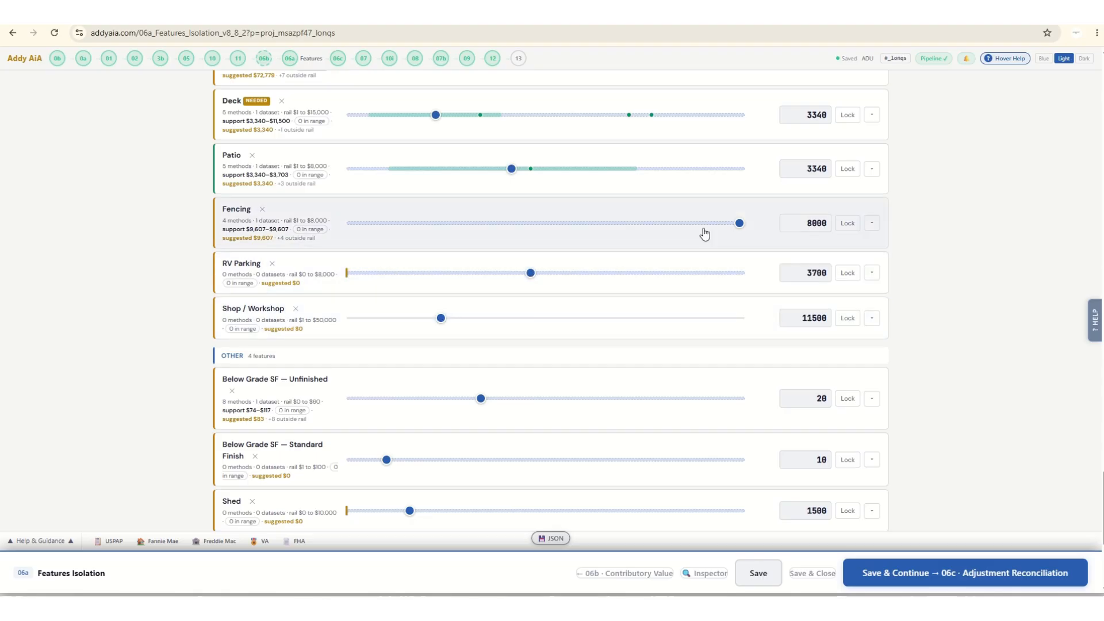
Set site improvement rates of 4,000 for Fencing, 3,000 for Patio, 5,000 for Deck and 1,600 for Fireplaces, locking Deck and Patio.
drag(738, 222, 546, 229)
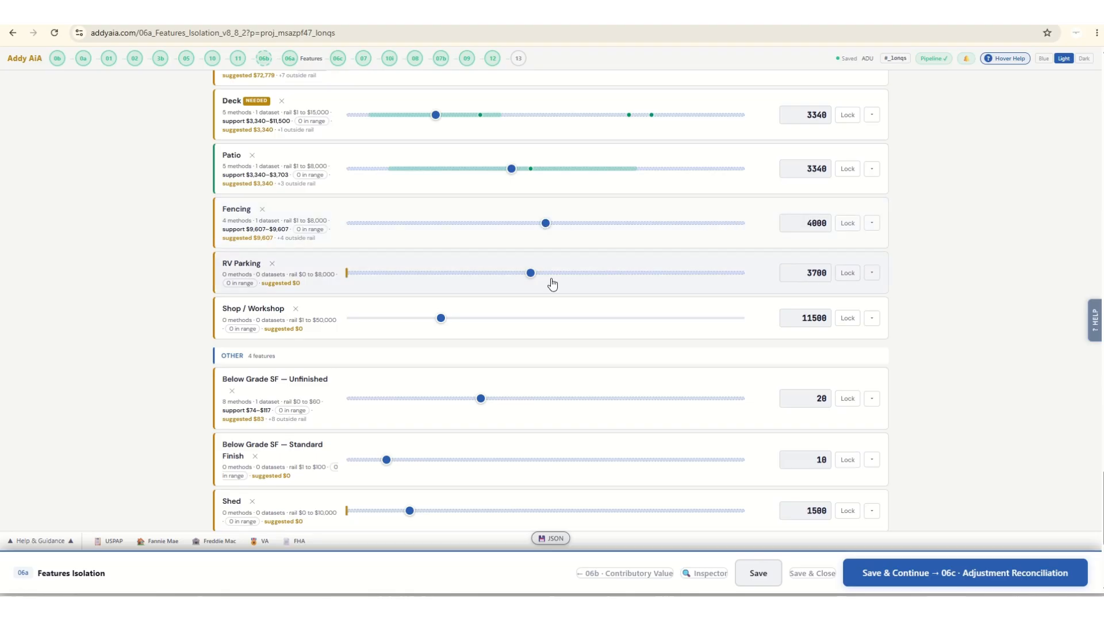
scroll(552, 293, up, 3)
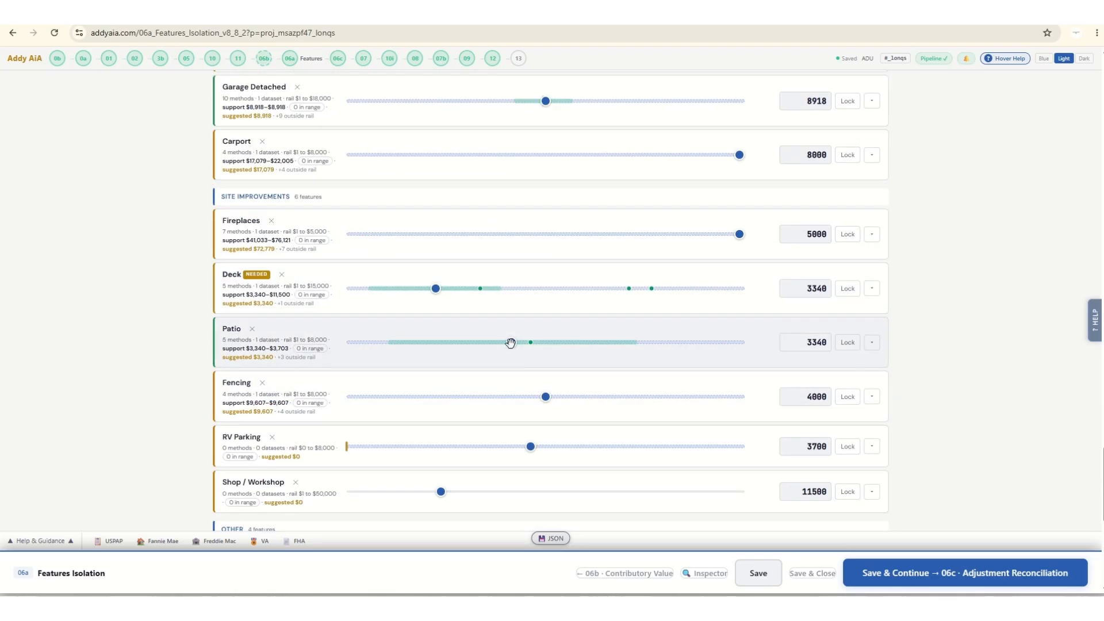
drag(511, 343, 503, 343)
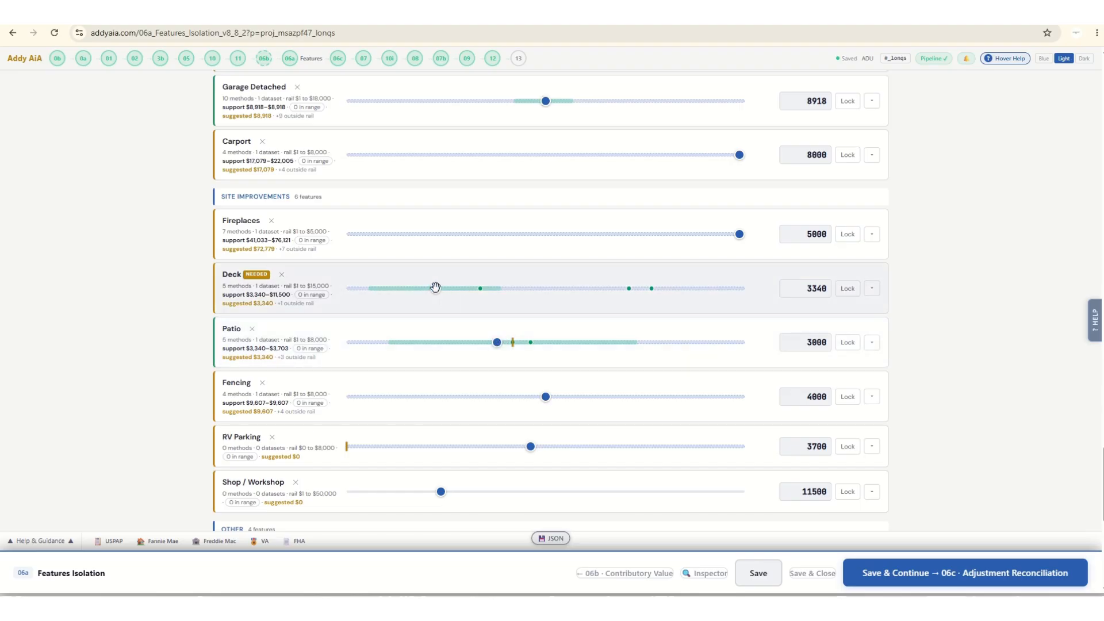
drag(450, 288, 481, 290)
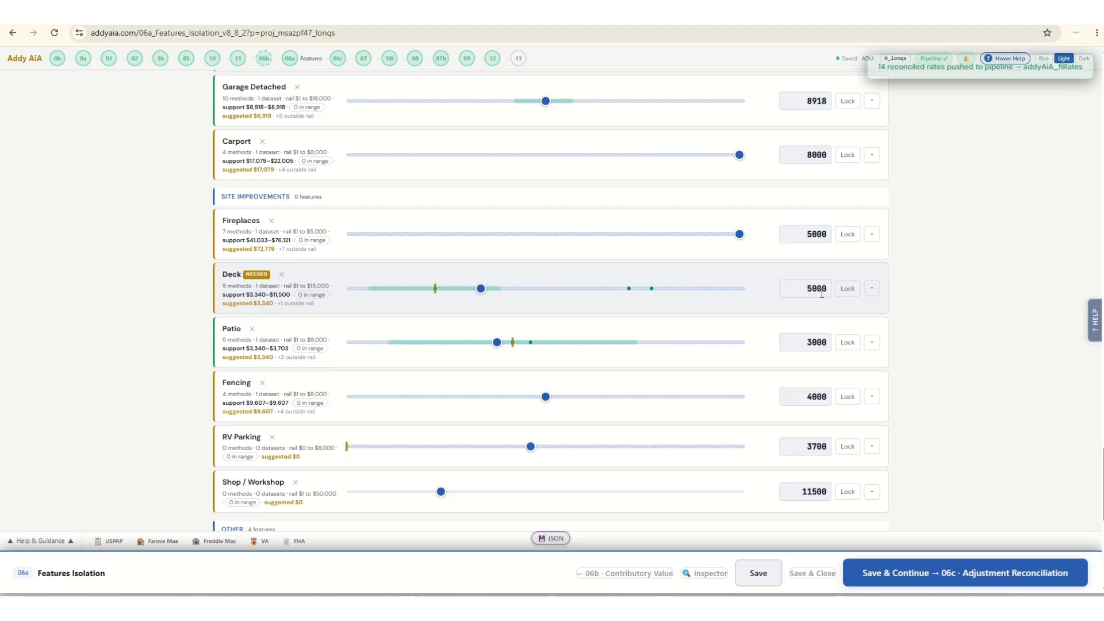
click(847, 288)
click(848, 342)
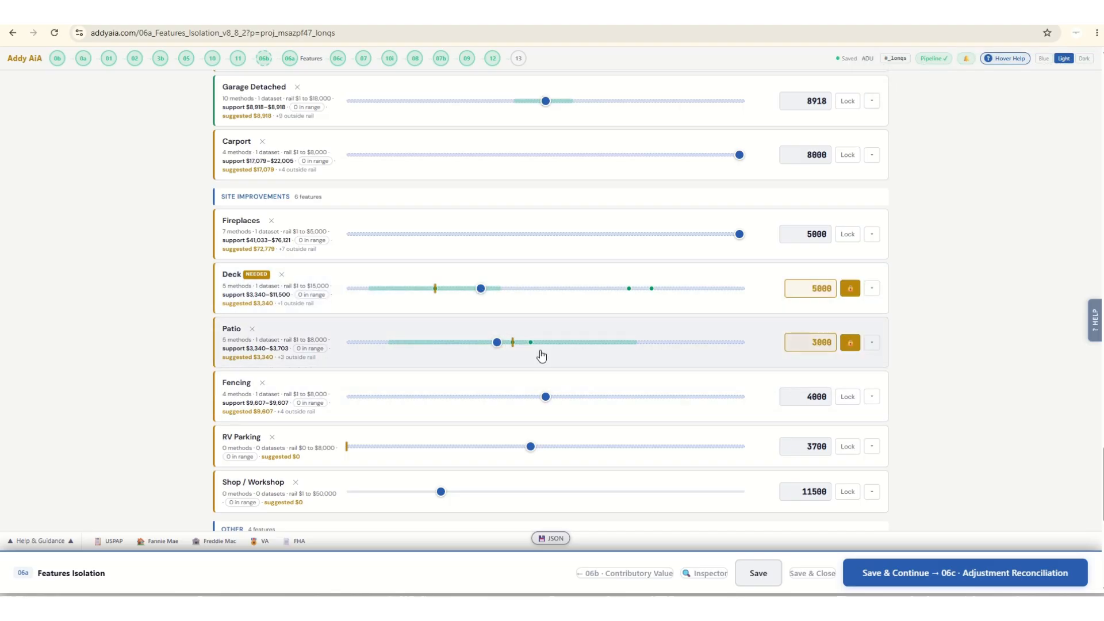
scroll(541, 354, up, 3)
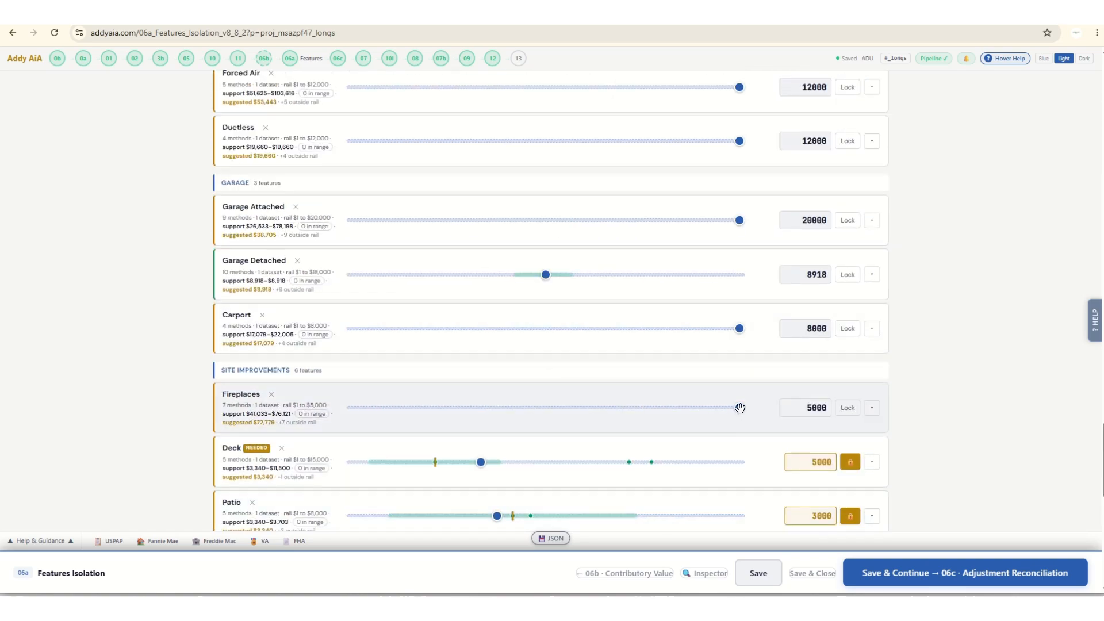
drag(740, 408, 478, 408)
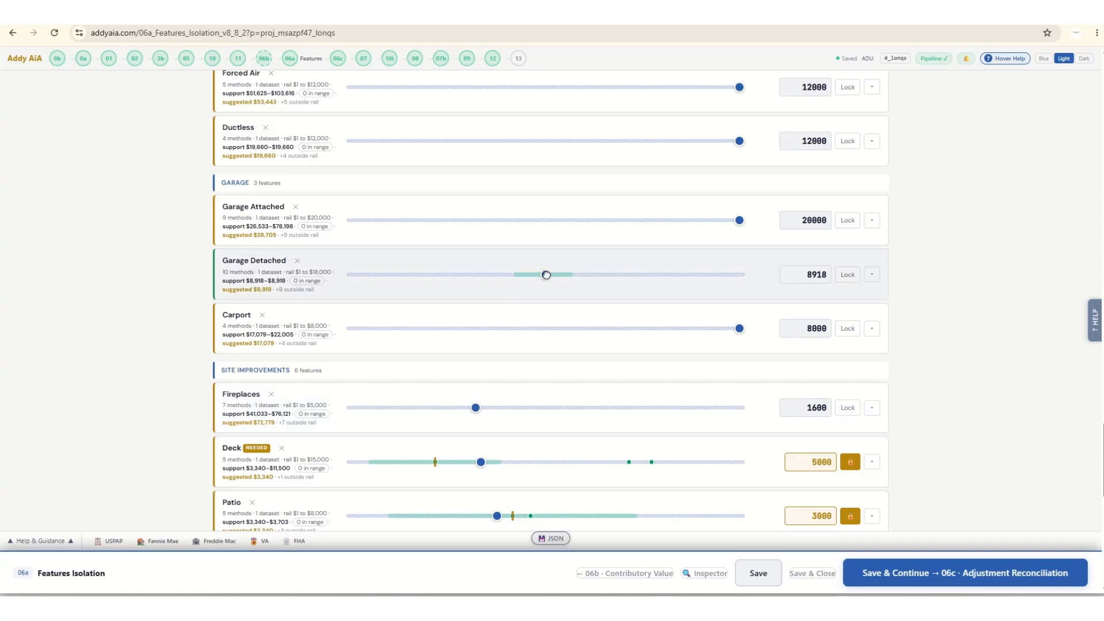
Set garage rates of 7,500 for Garage Detached, 2,000 for Carport and 12,000 for Garage Attached, locking Garage Detached.
drag(545, 274, 513, 275)
click(847, 275)
drag(739, 328, 446, 327)
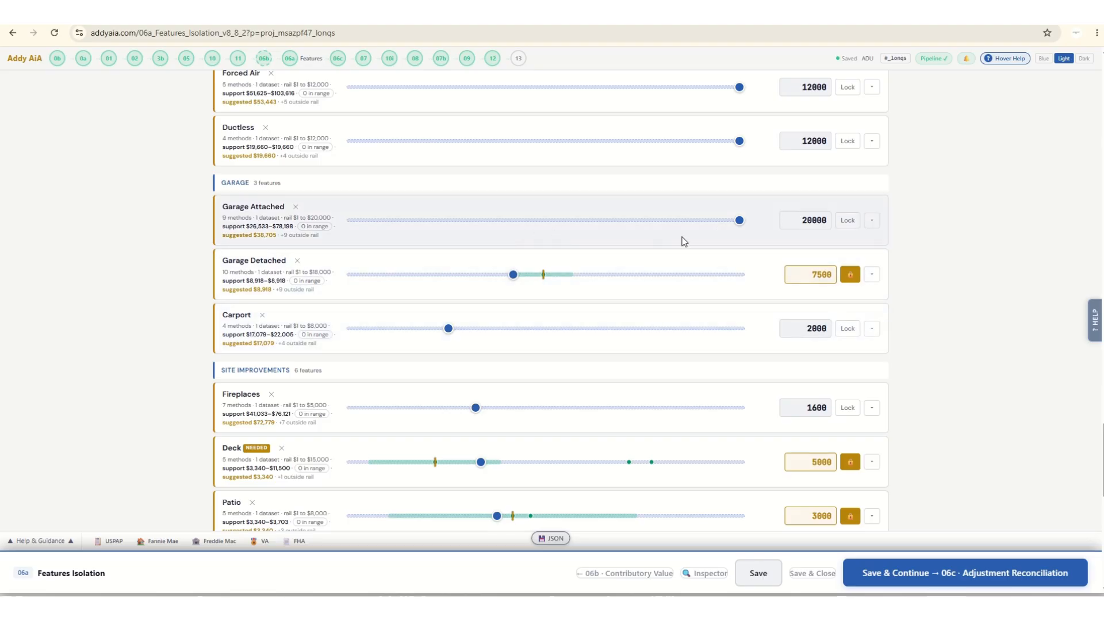
drag(668, 226, 585, 226)
Set mechanical and energy rates of 5,000 for Ductless, 5,750 for Forced Air and 3,250 for Central AC.
scroll(764, 267, up, 4)
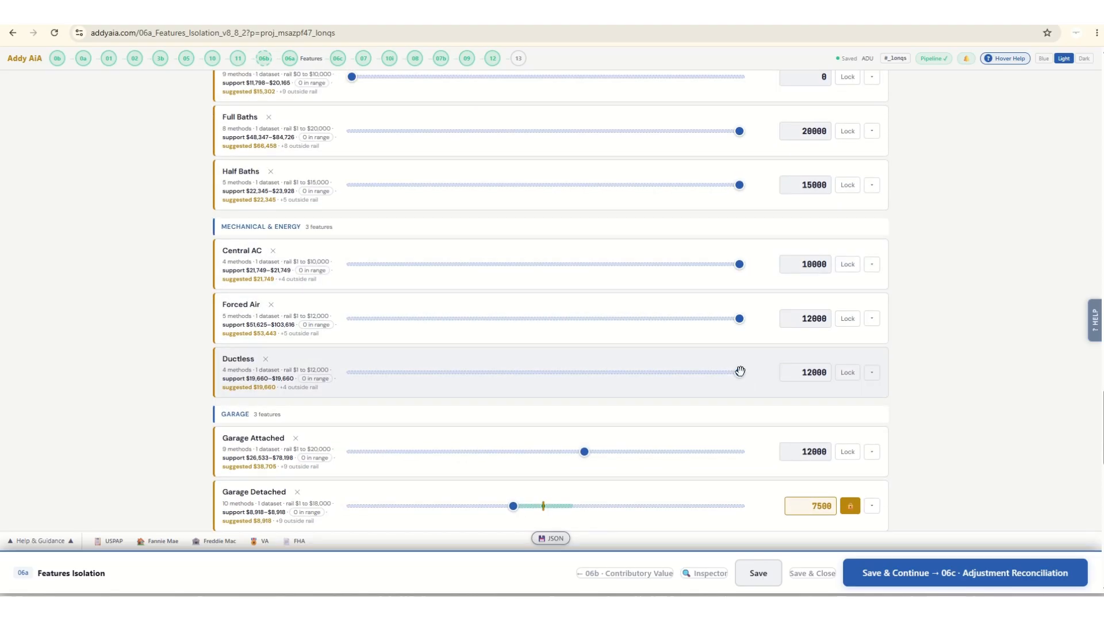
drag(740, 371, 536, 372)
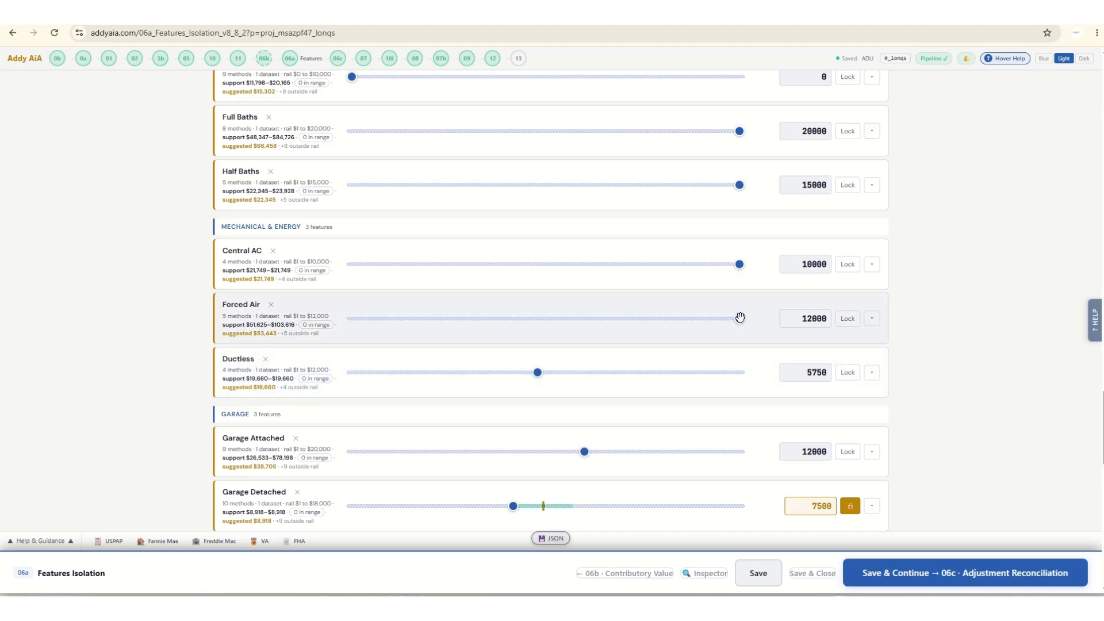
drag(731, 319, 545, 319)
drag(537, 372, 514, 373)
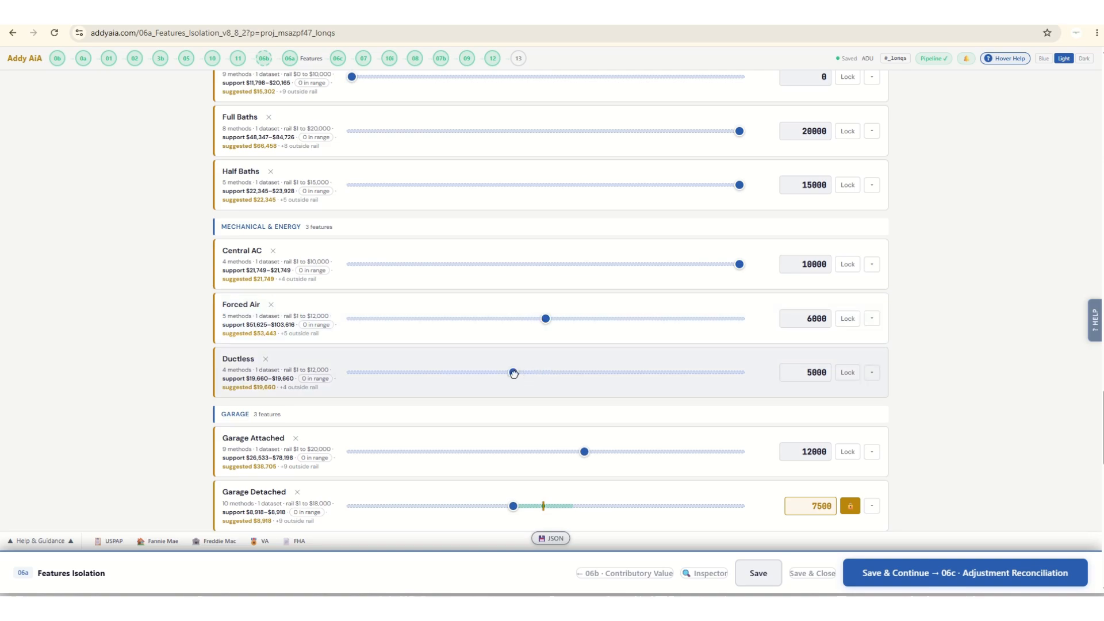
drag(543, 320, 537, 320)
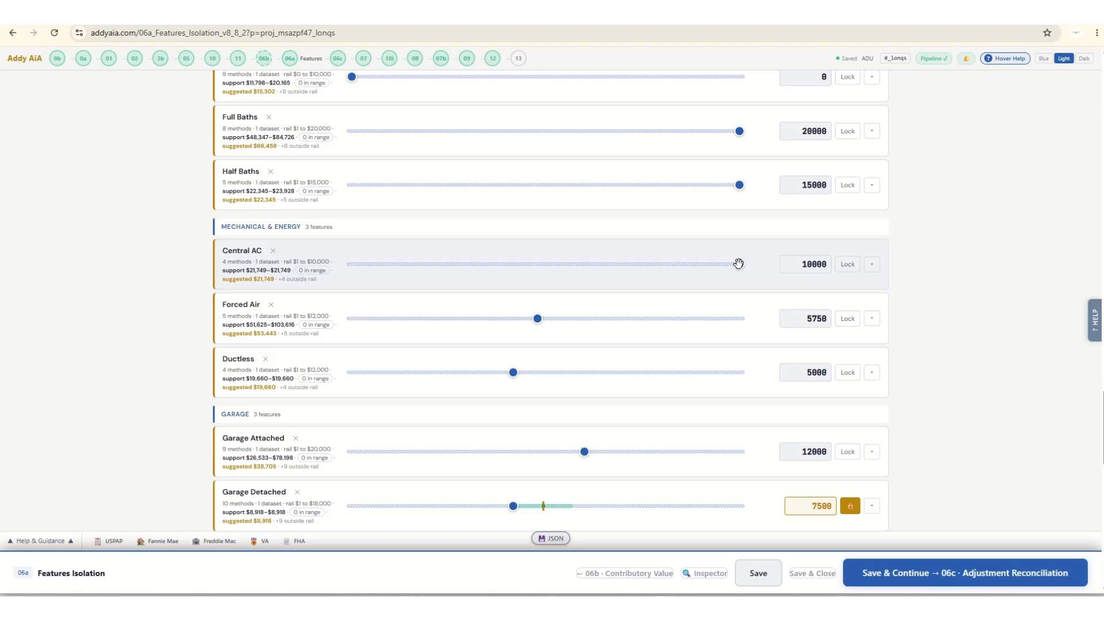
drag(738, 264, 476, 265)
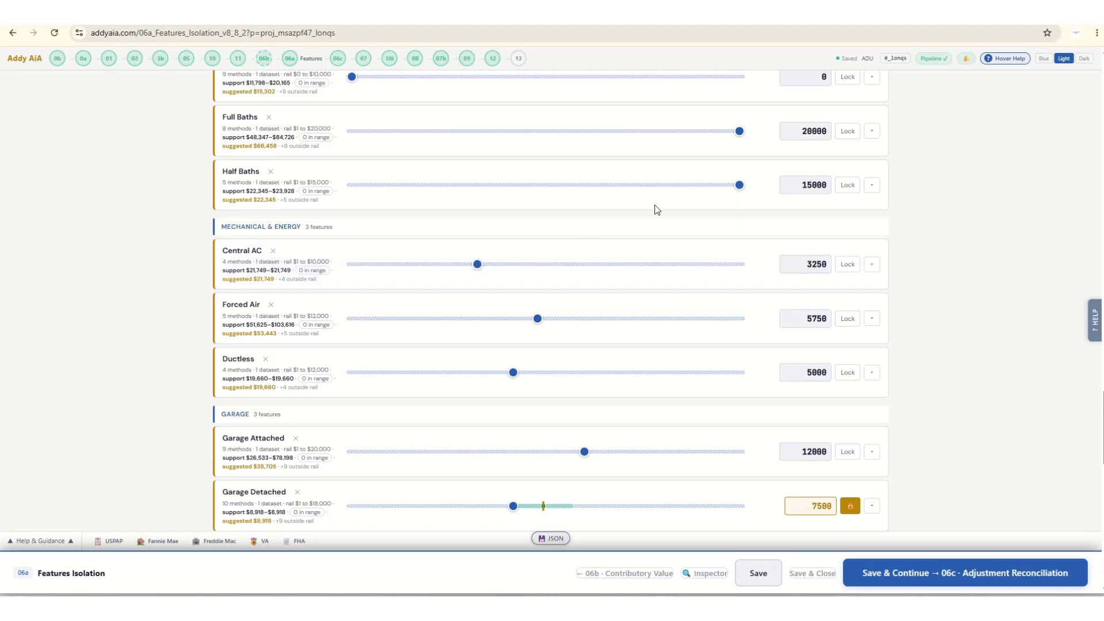
Set the Bedrooms rate to 2,500 and lock Year Built / Age at 0.
scroll(732, 293, up, 4)
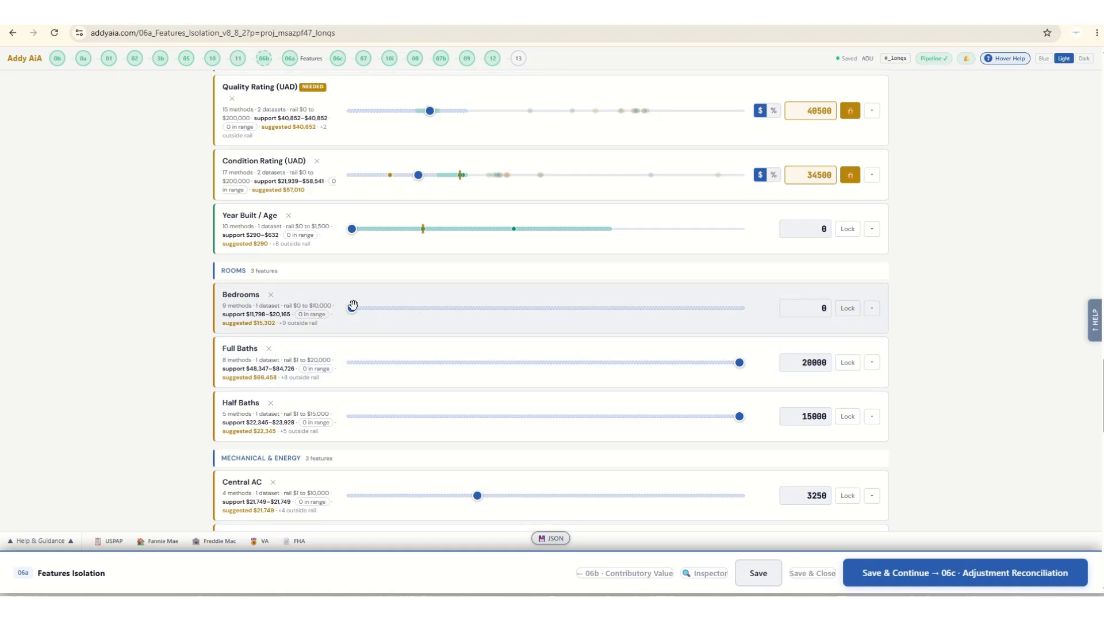
drag(352, 307, 449, 308)
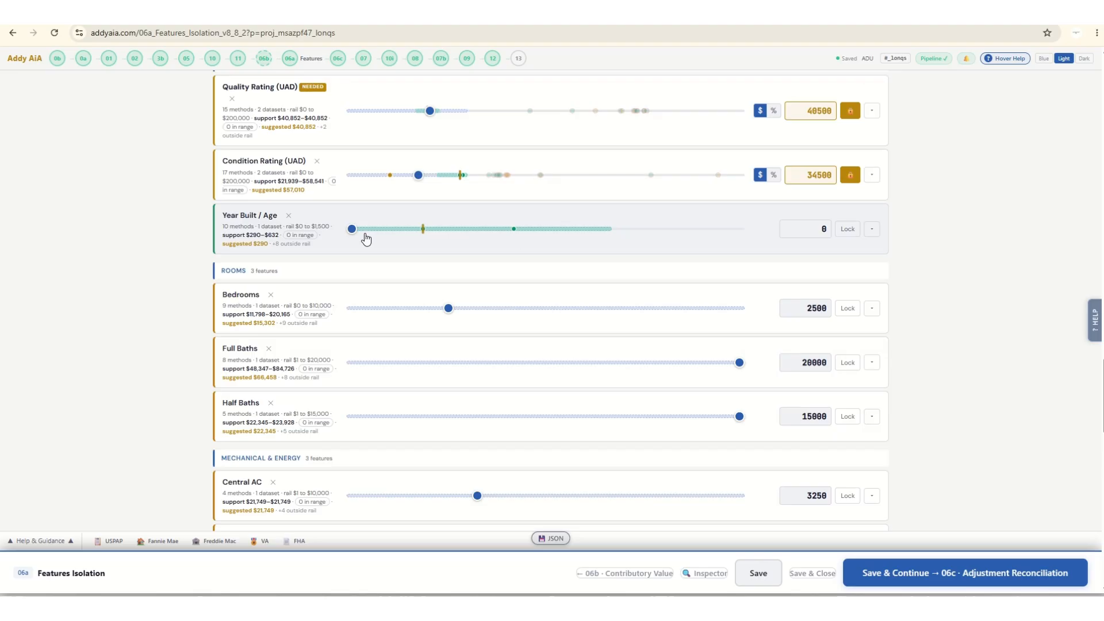
click(846, 230)
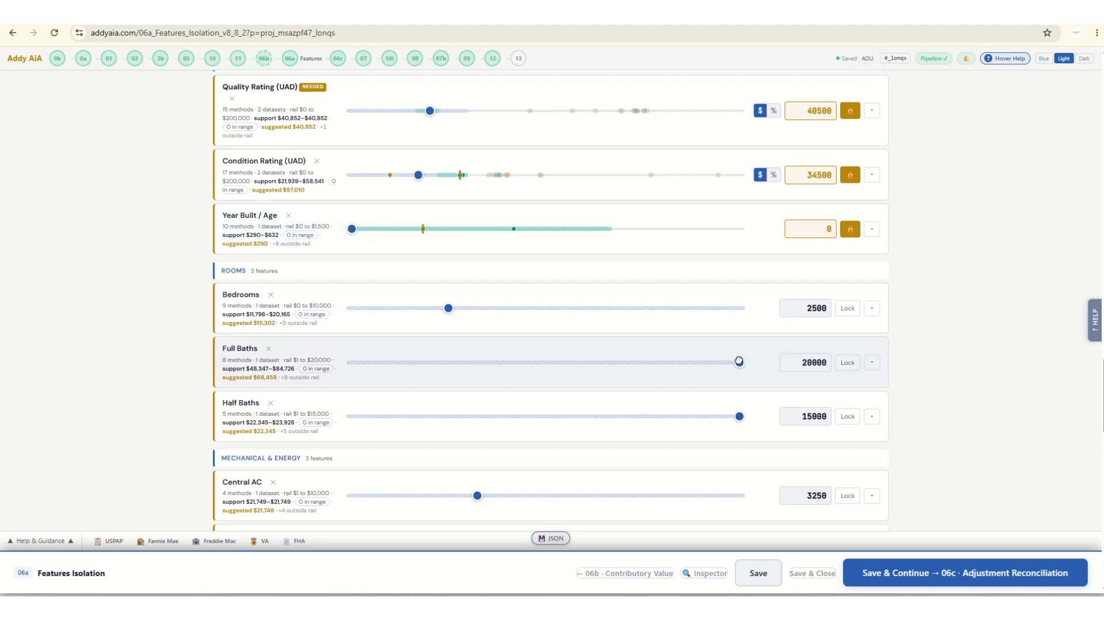
Set the Full Baths rate to 10,250 and lower the Half Baths rate below 15,000.
drag(740, 361, 550, 362)
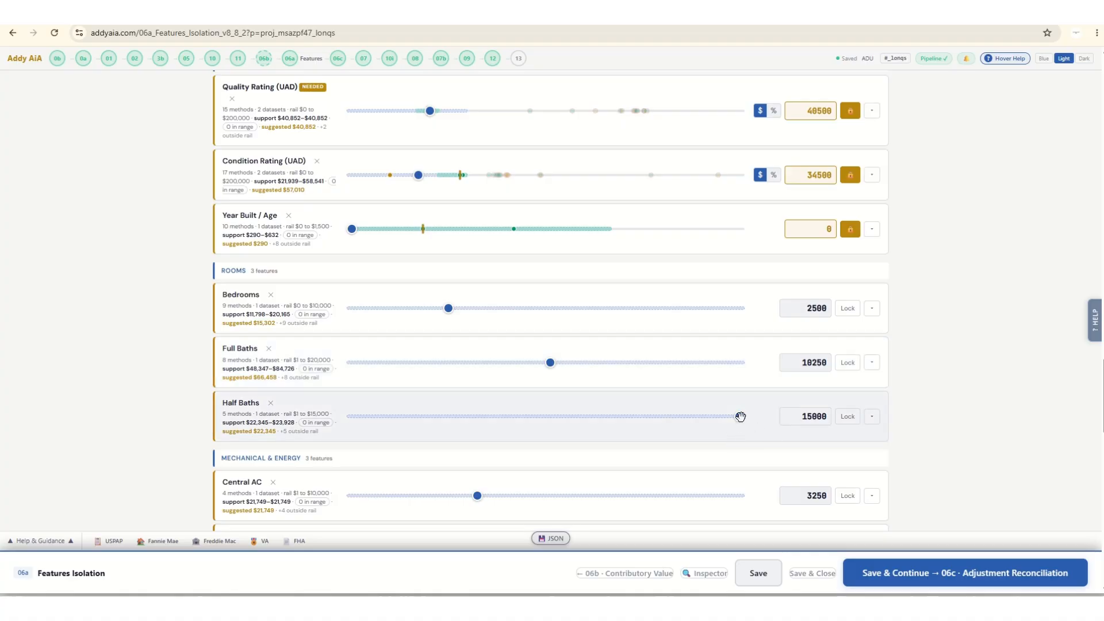
drag(588, 417, 526, 417)
scroll(696, 350, up, 8)
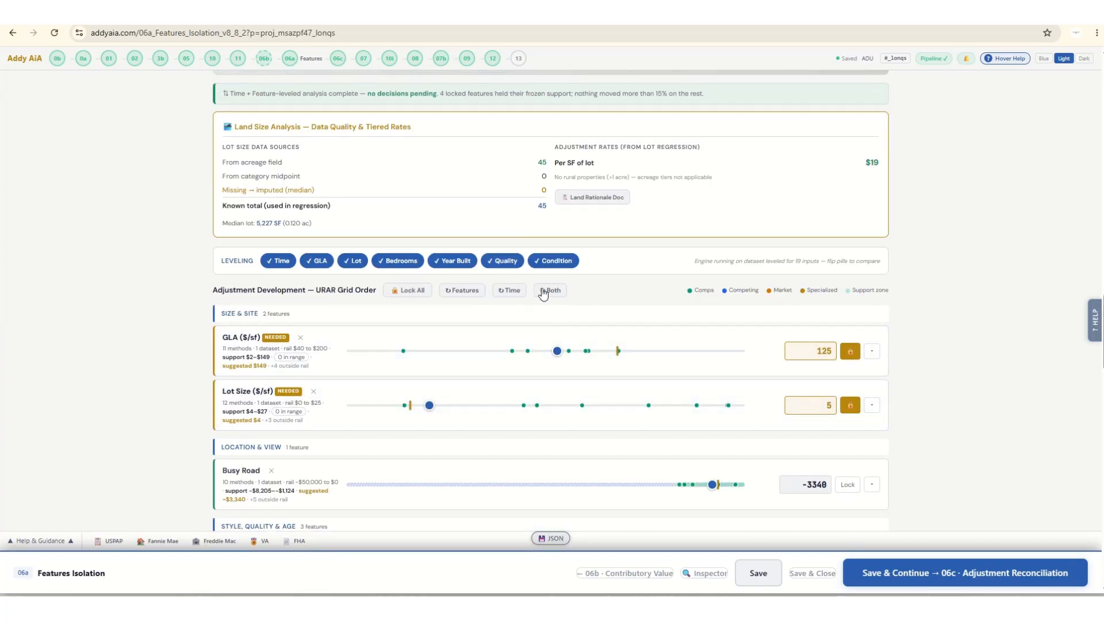
Save the feature rates, continue to Adjustment Reconciliation, and reload that page after it crashes.
click(951, 577)
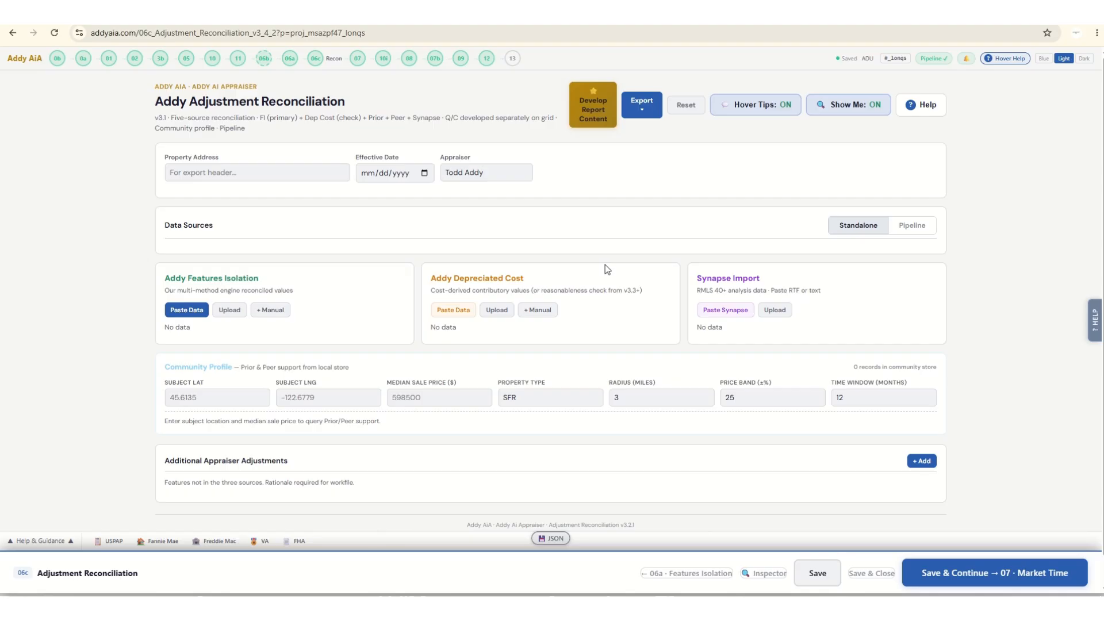
mouse_move(605, 266)
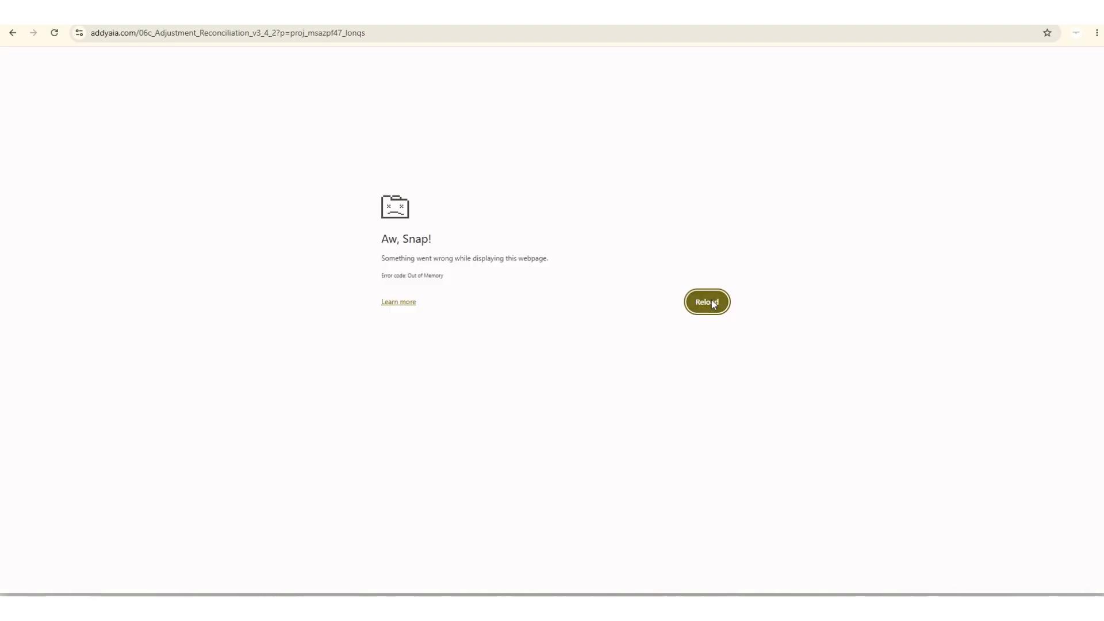
click(712, 302)
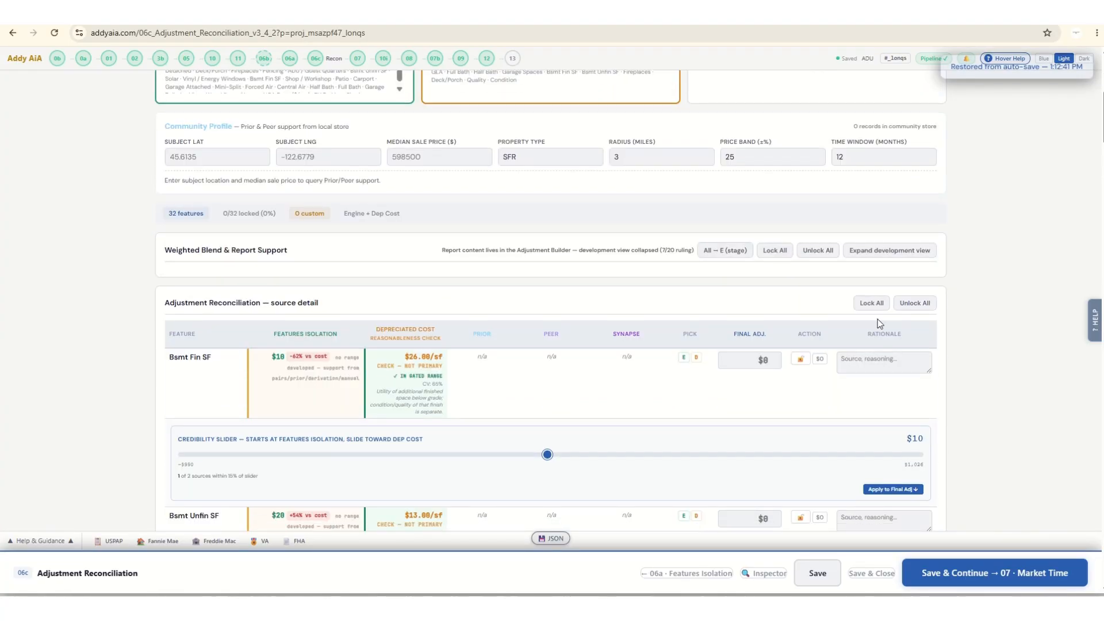
Lock all the reconciled feature adjustments, then save them and continue to Market Time.
click(986, 575)
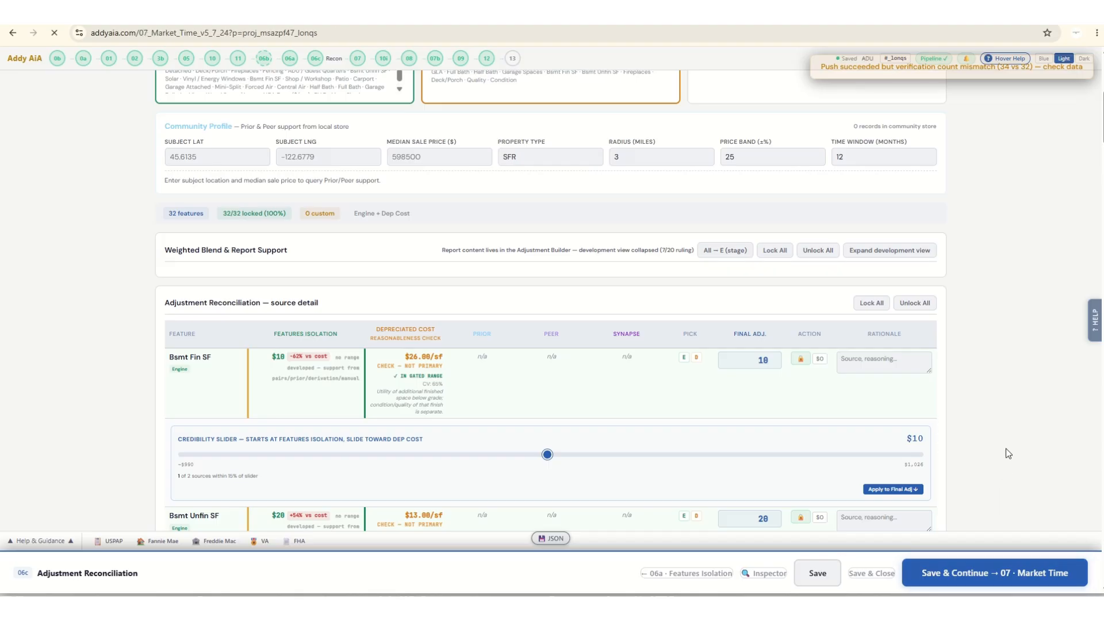
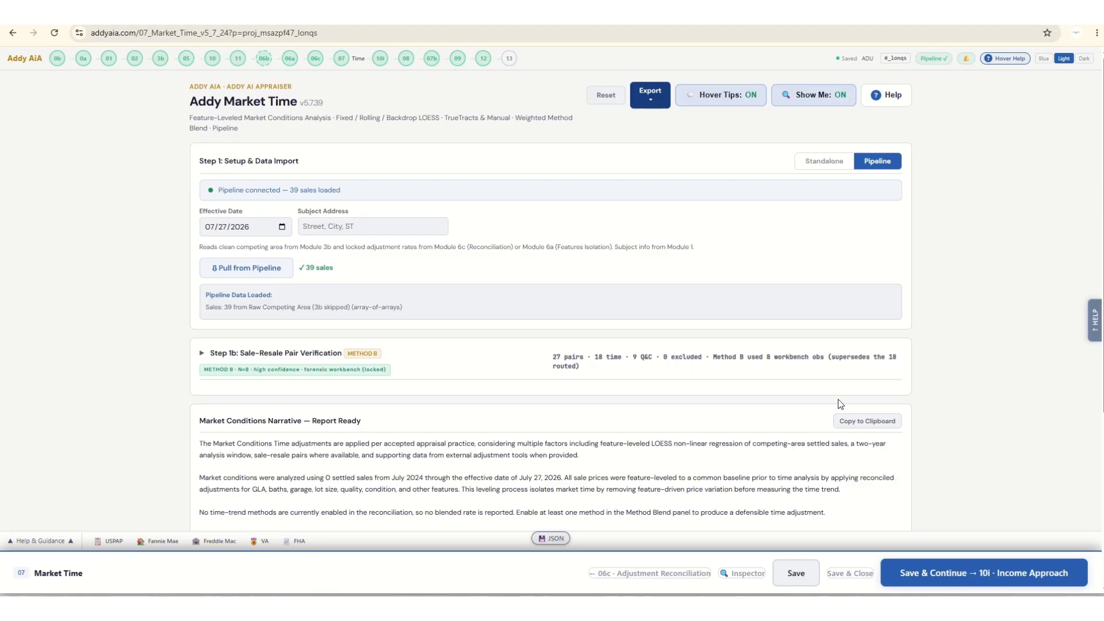
Pull the sales and locked rates from the pipeline, and apply a manual rate of $1 to the Year Built / Age gap.
click(246, 268)
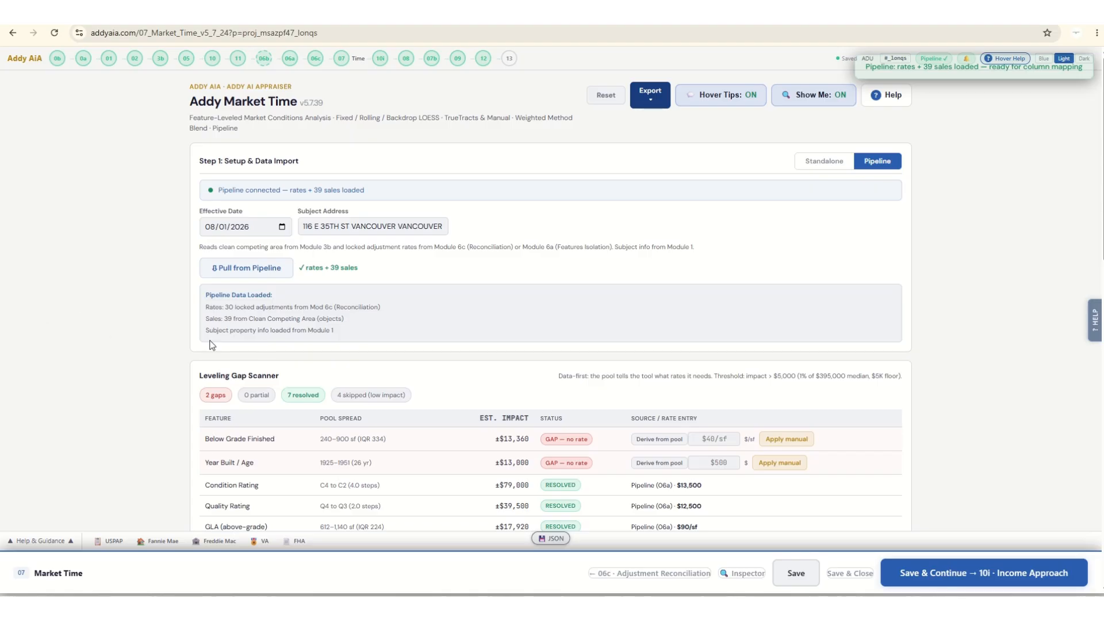
click(731, 460)
text(1)
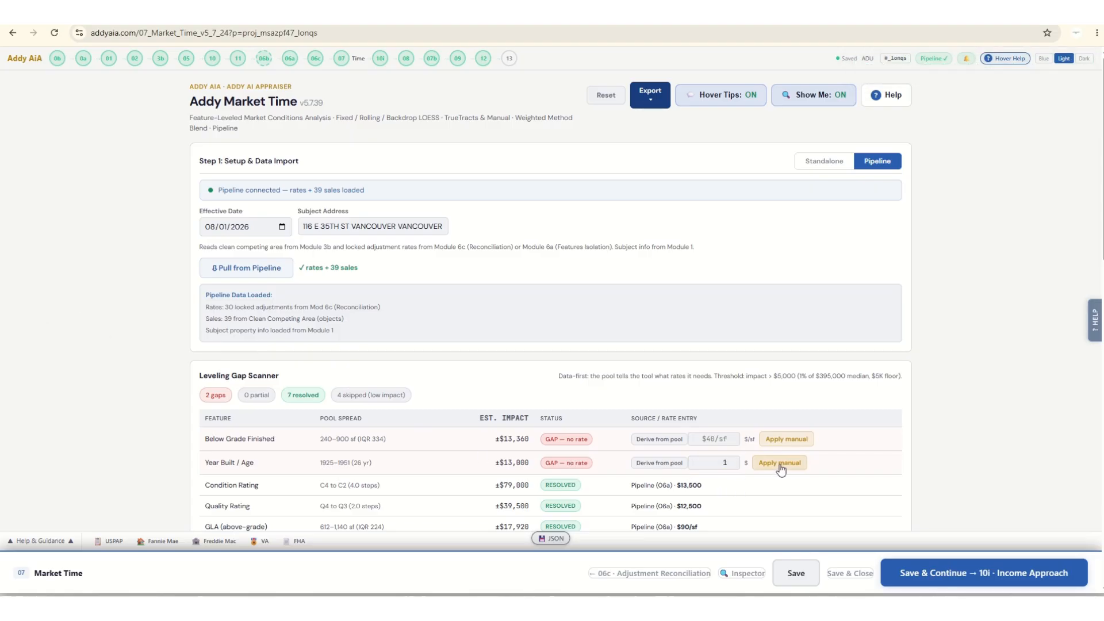
click(780, 463)
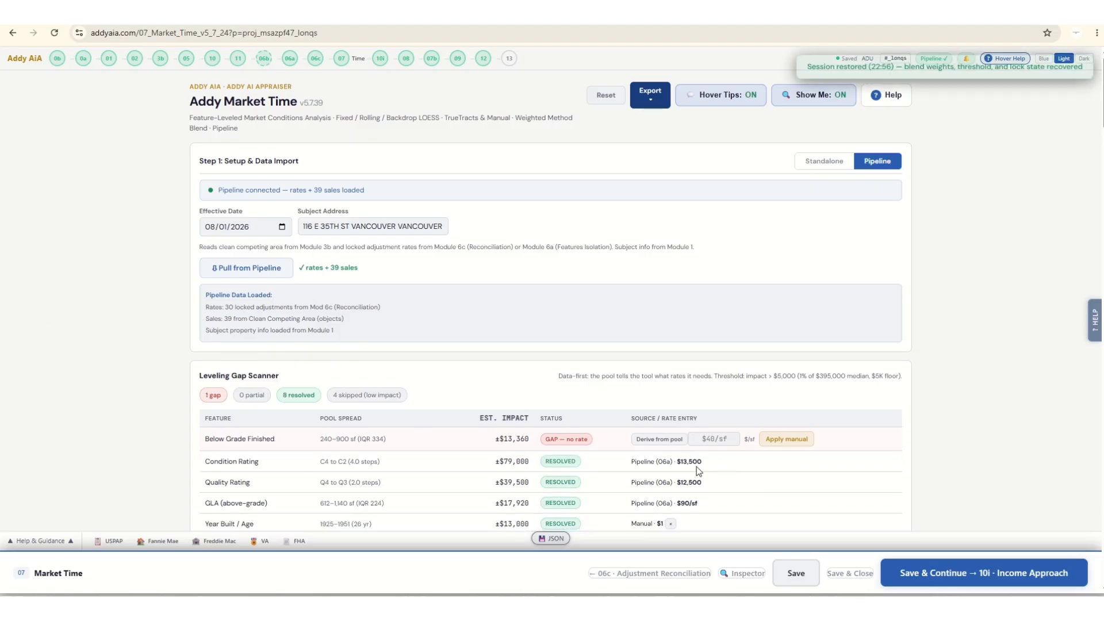
Apply a manual rate of $20/sf to the Below Grade Finished gap.
click(717, 436)
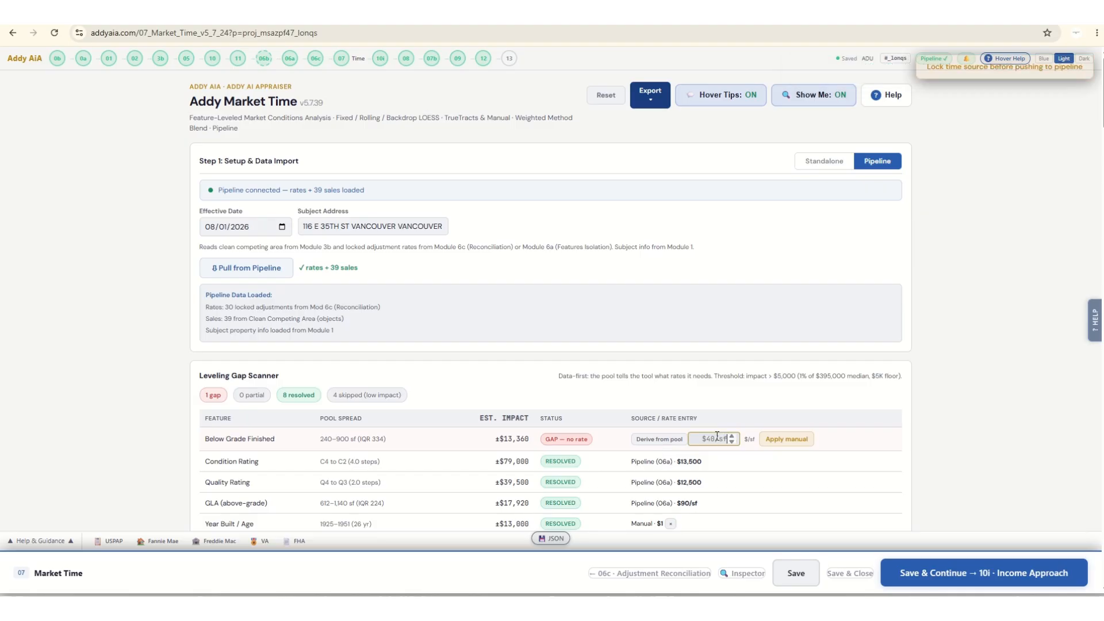
text(20)
click(802, 444)
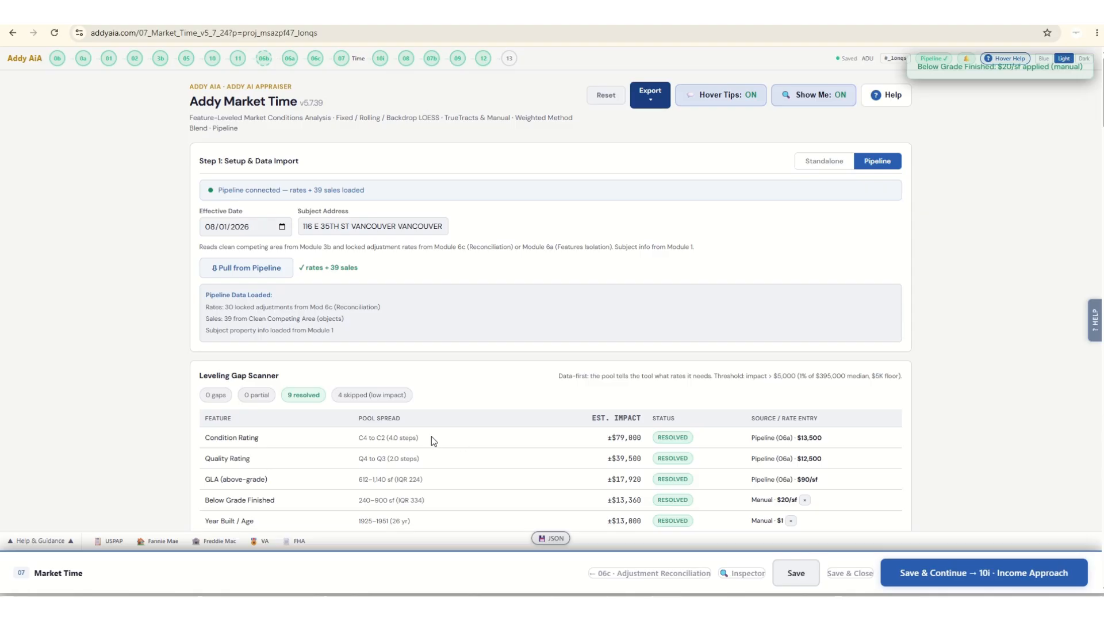
Switch the data import to Standalone mode and raise the Additional Backdrop weight to 94%.
click(810, 165)
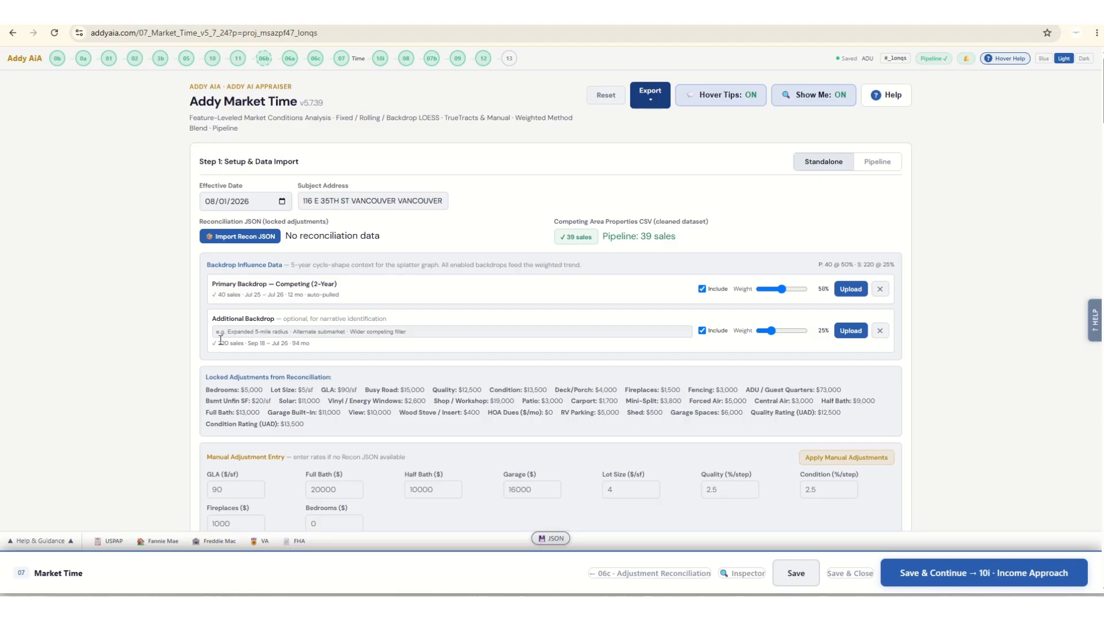
click(801, 331)
scroll(157, 326, down, 10)
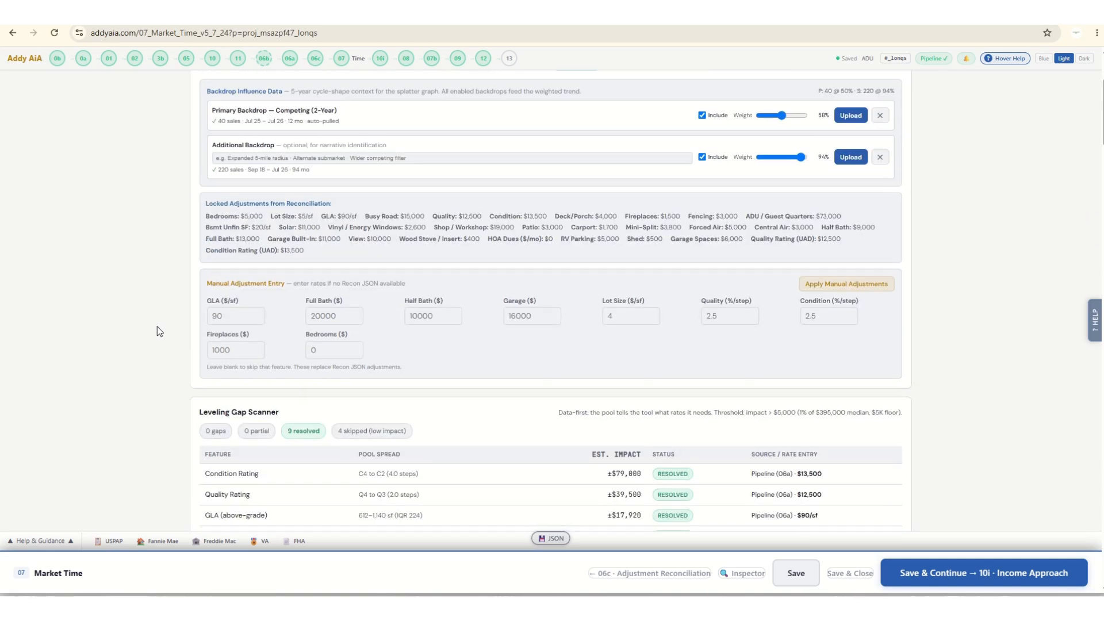
Expand the Sale-Resale Pair Verification and examine the pair routing, column mapping and conforming-pool filter.
scroll(161, 322, down, 2)
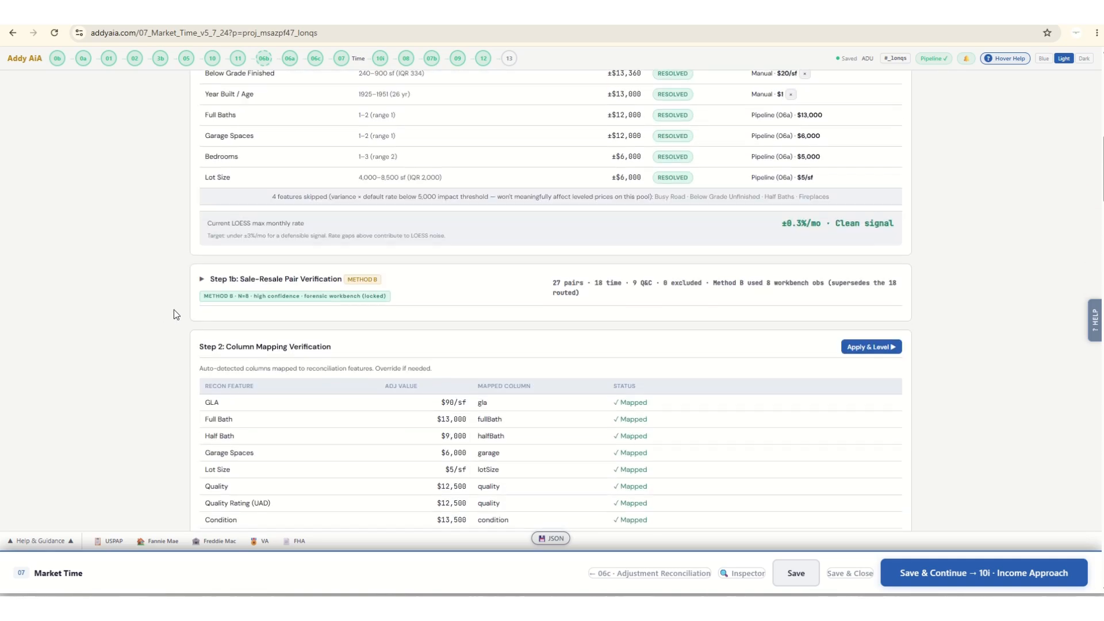
click(201, 281)
scroll(115, 328, down, 6)
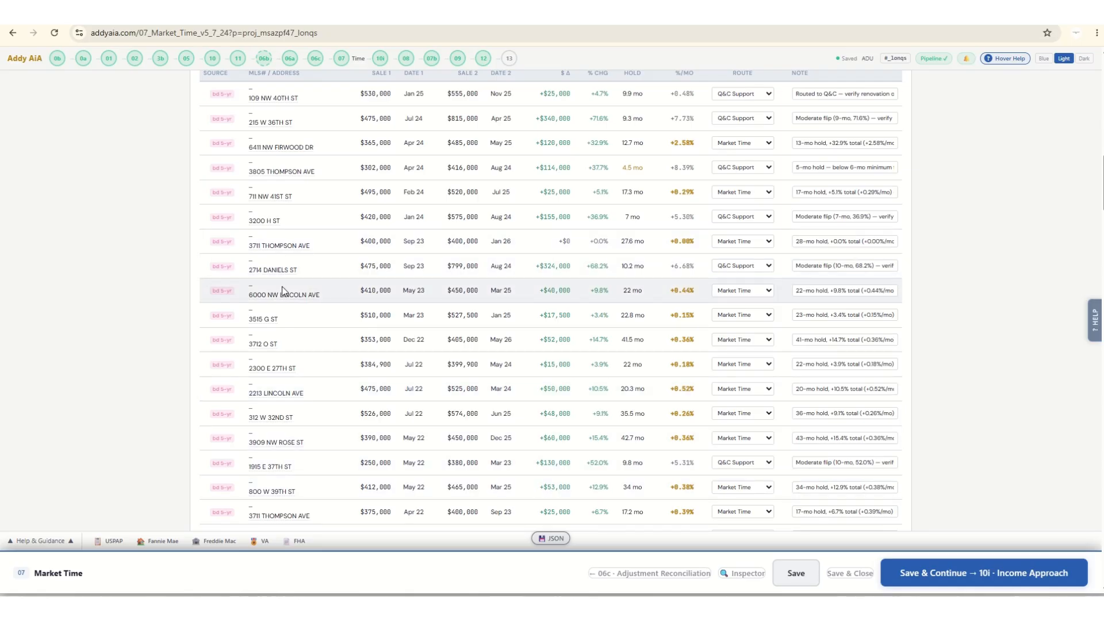
scroll(282, 287, up, 2)
scroll(282, 288, down, 4)
scroll(281, 292, down, 7)
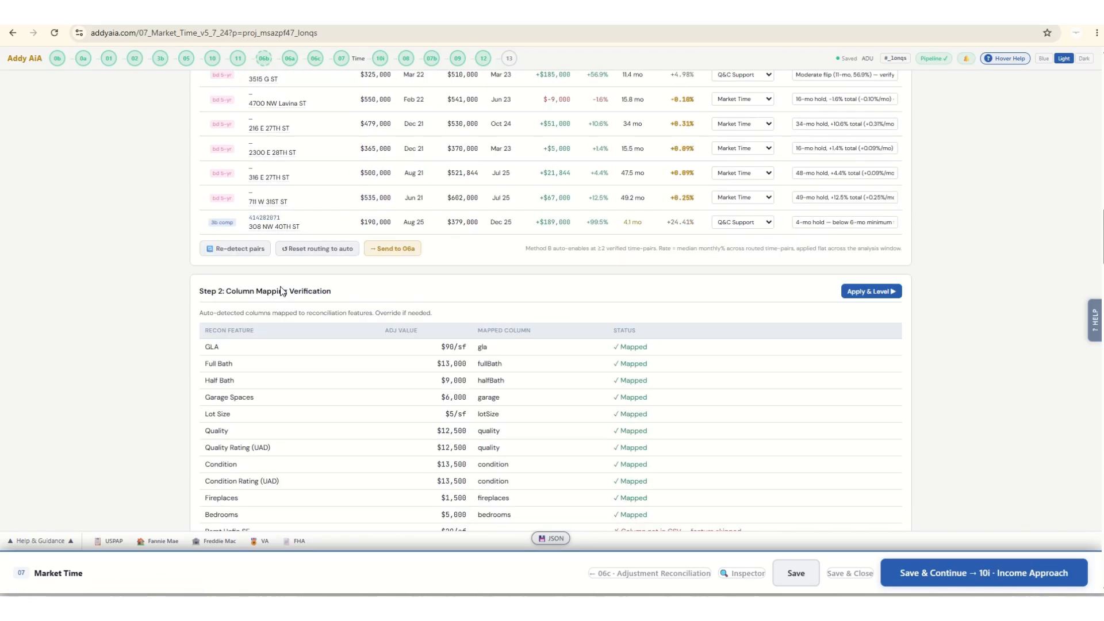
scroll(281, 290, down, 5)
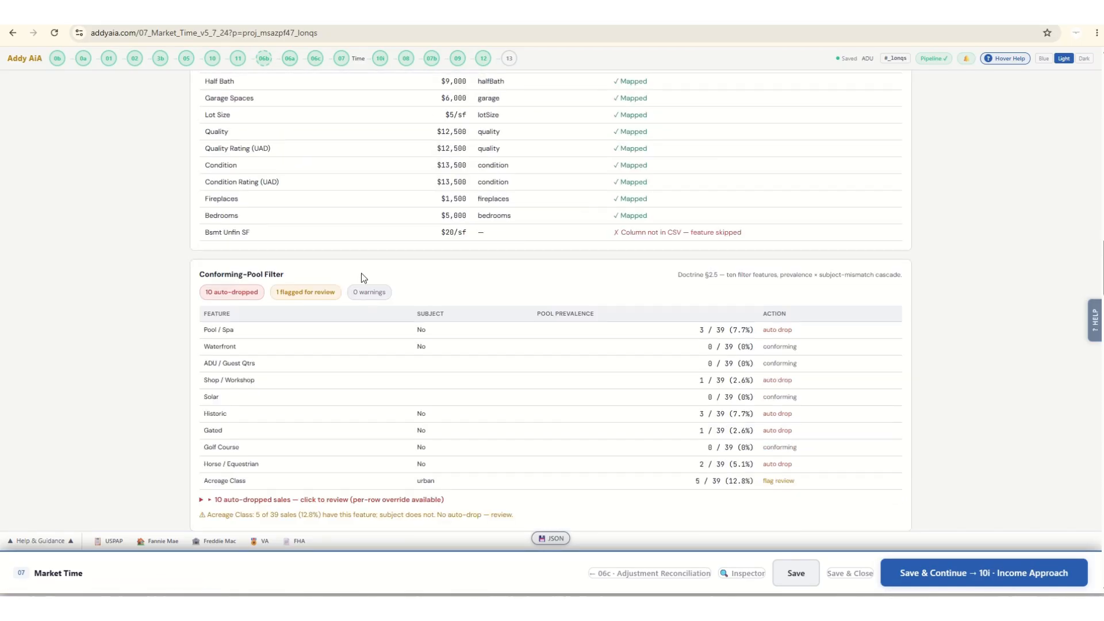
scroll(562, 215, up, 3)
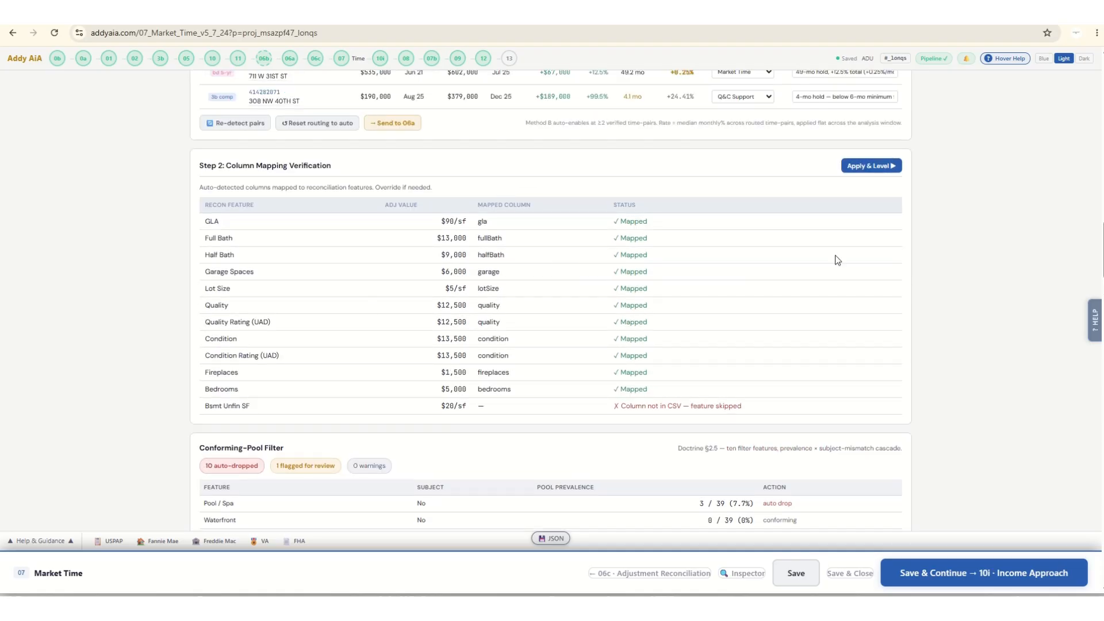
Apply the verified column mapping and level the sales, and review the leveling provenance.
click(864, 167)
scroll(545, 363, down, 3)
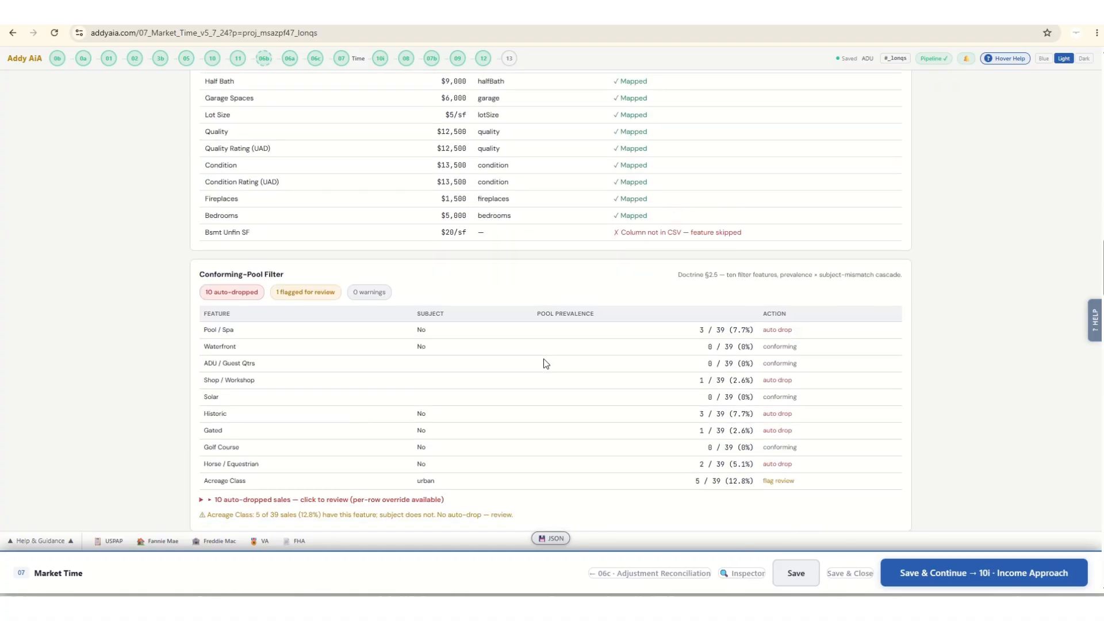
scroll(543, 358, down, 6)
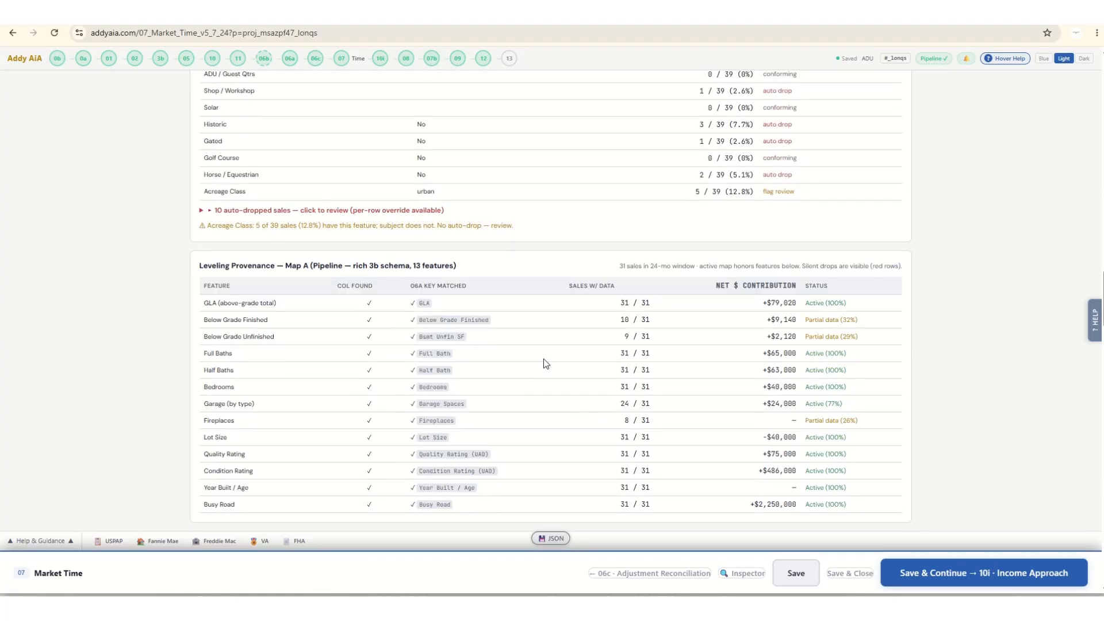
Raise the Paired Sales slider close to its maximum in the method blend, and enable Linear Regression with a weight of 39%.
scroll(543, 358, down, 14)
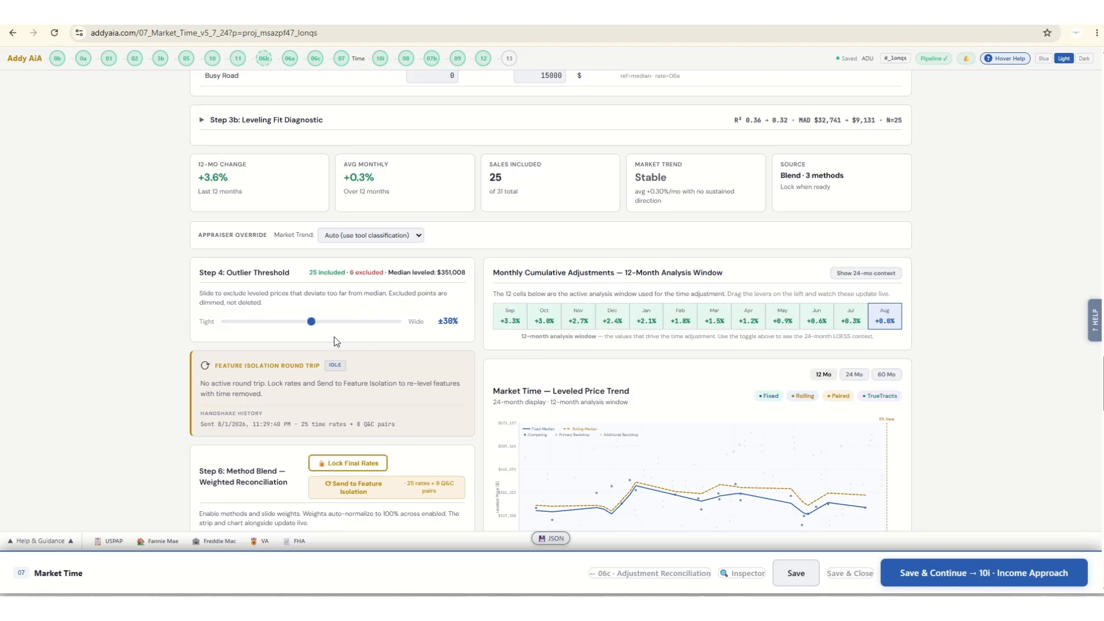
scroll(142, 339, down, 3)
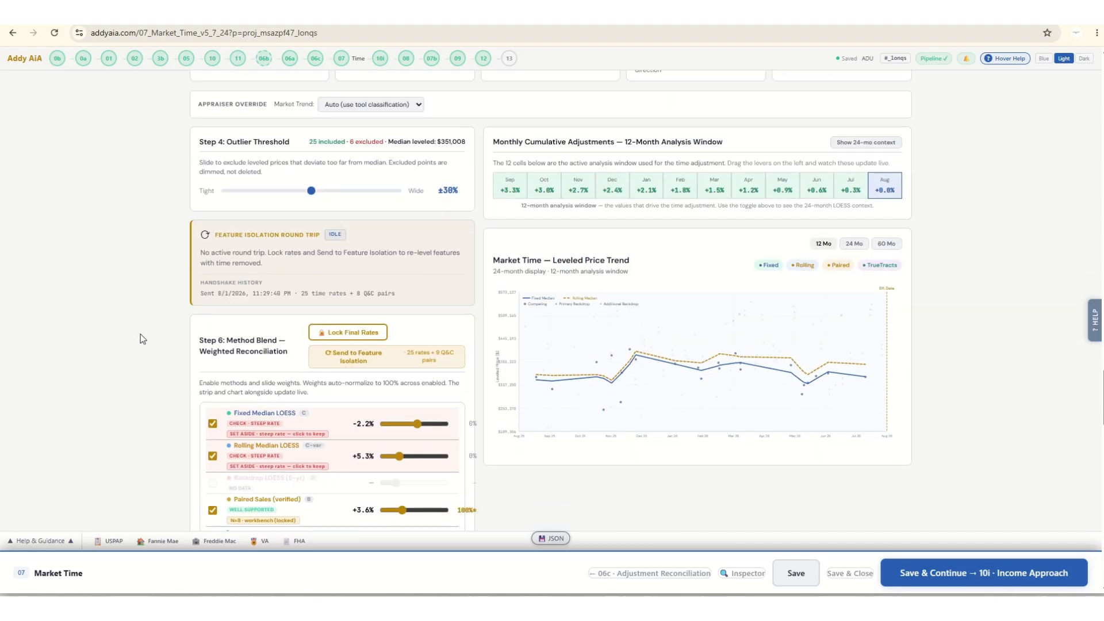
scroll(127, 345, down, 5)
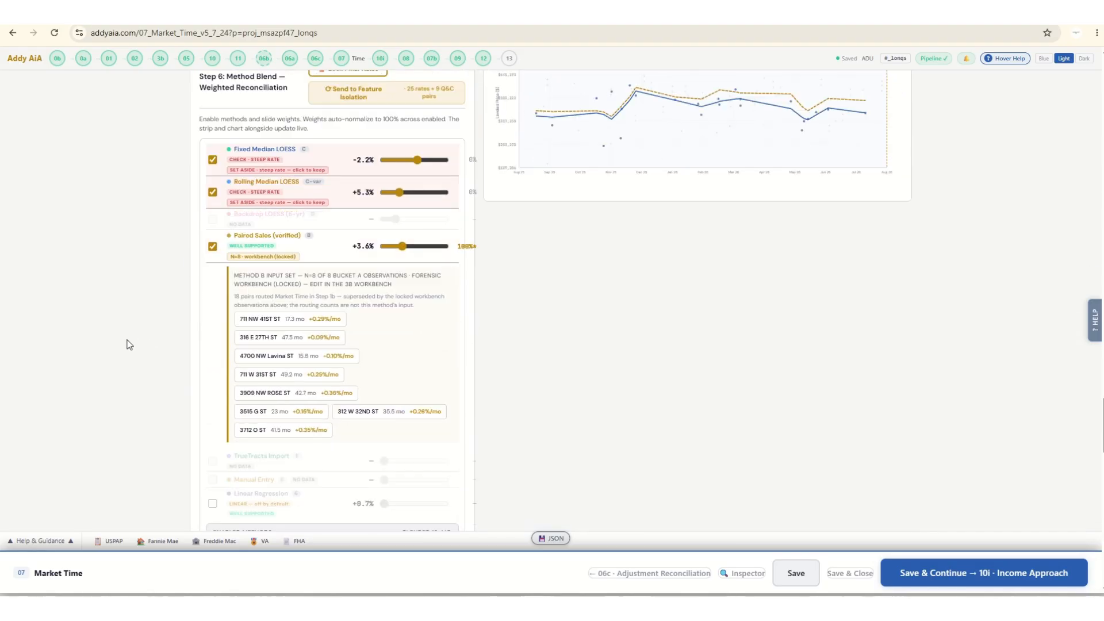
drag(422, 186, 444, 178)
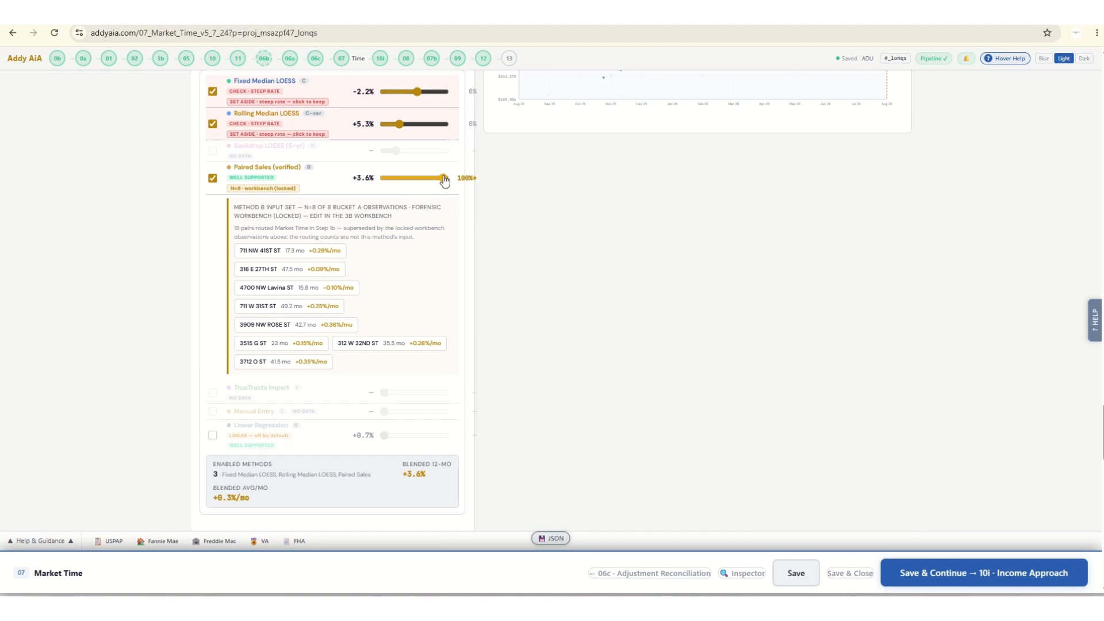
click(213, 435)
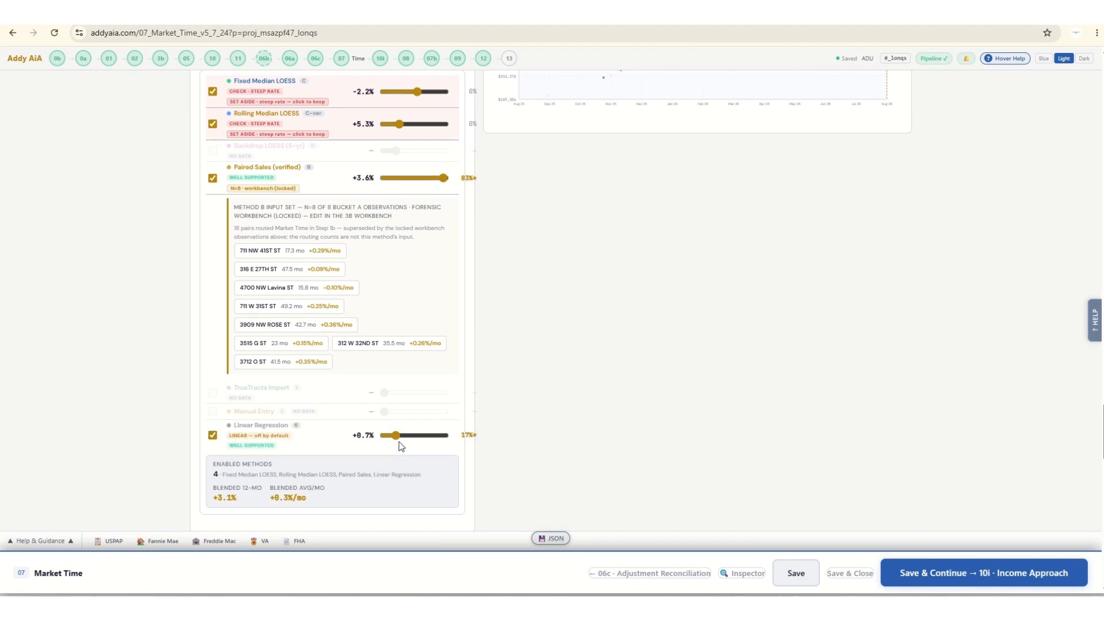
drag(396, 436, 421, 436)
scroll(155, 442, down, 2)
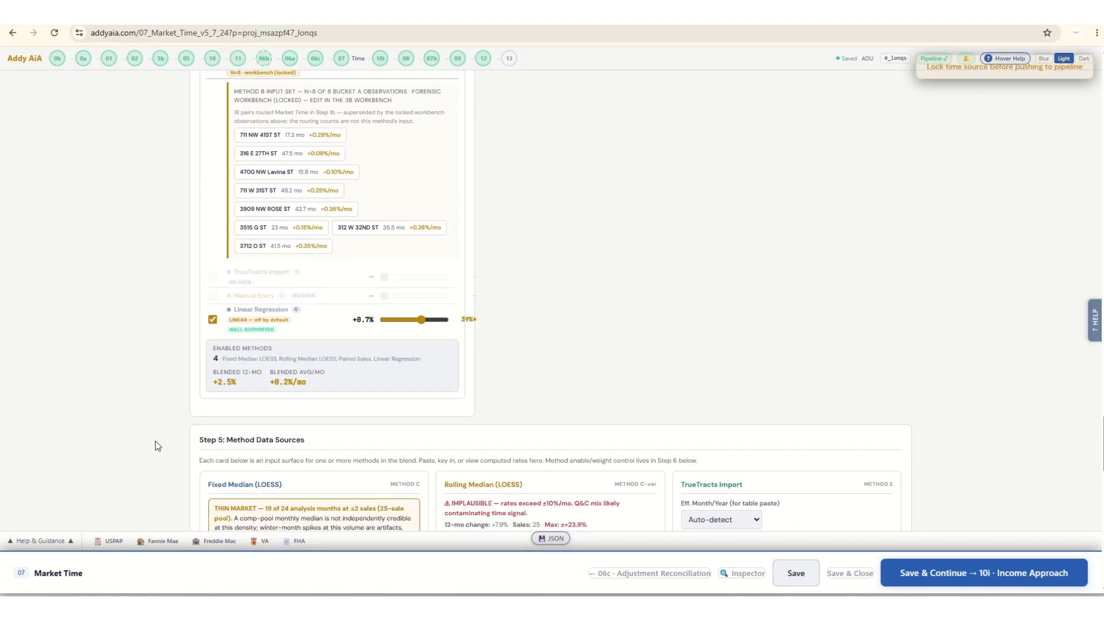
Raise the Fixed Median LOESS slider and lower the Rolling Median LOESS slider in the method blend.
scroll(193, 370, up, 3)
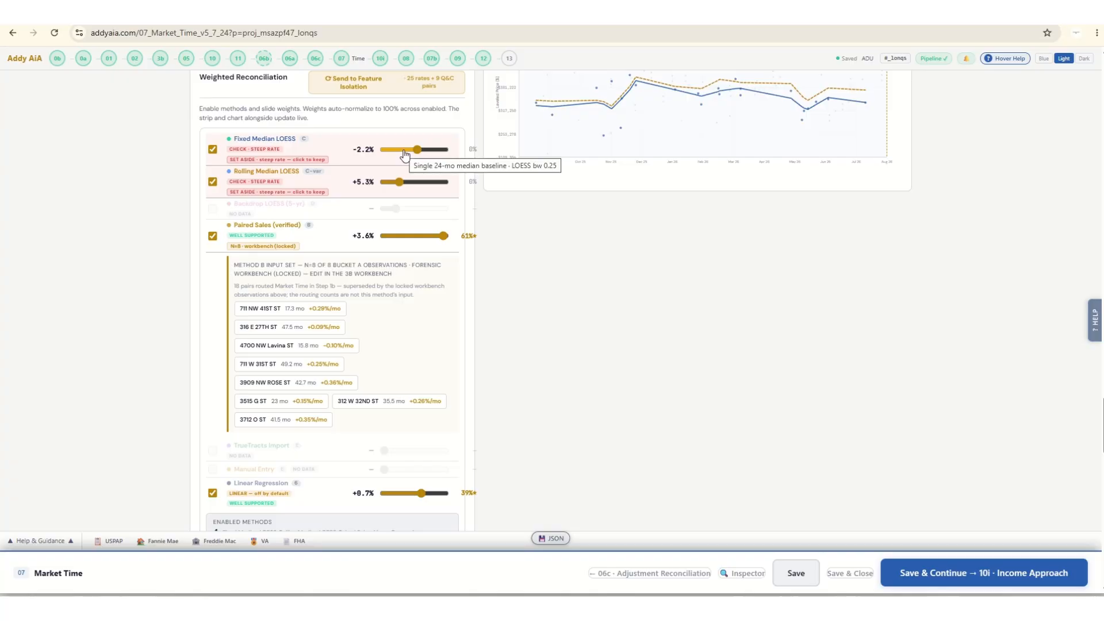
click(429, 151)
drag(401, 183, 387, 183)
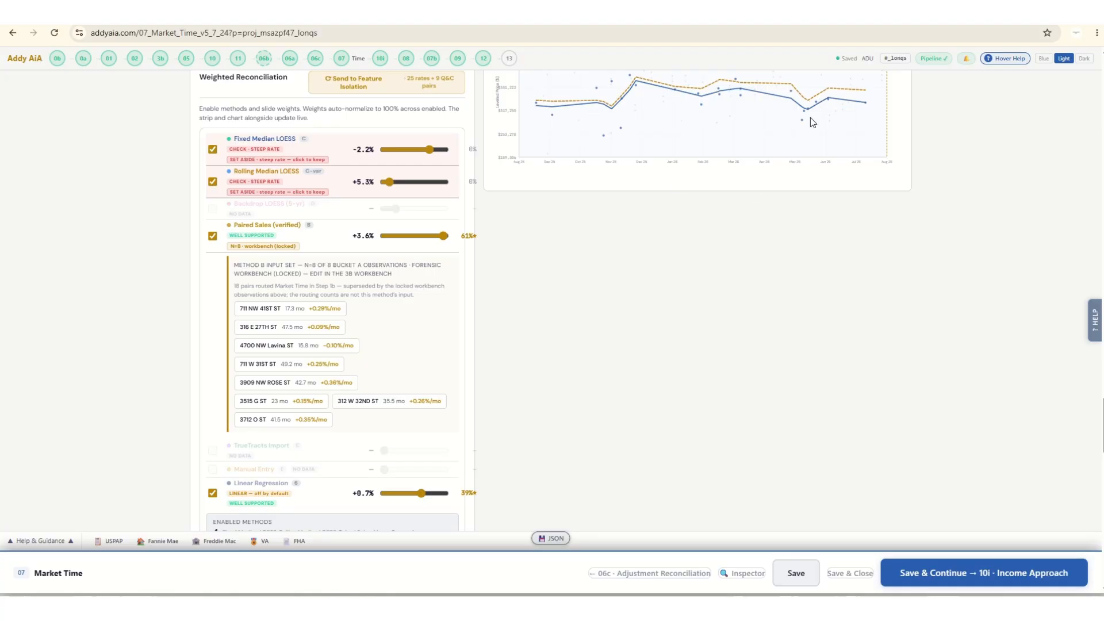
Tighten the outlier threshold for leveled prices to ±10%.
scroll(699, 333, up, 5)
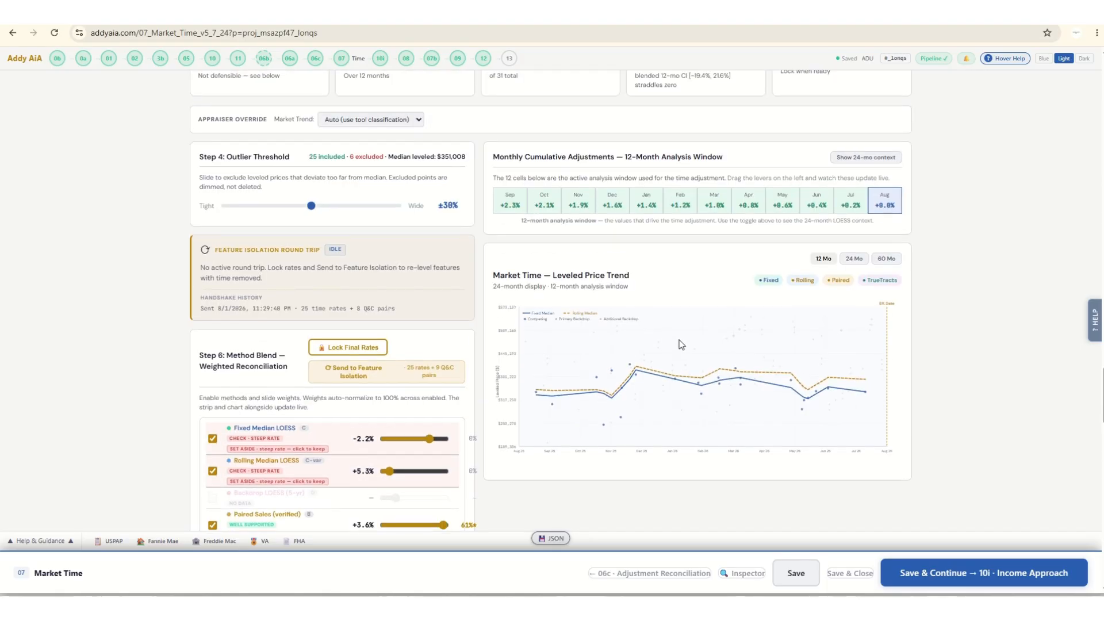
scroll(149, 253, up, 2)
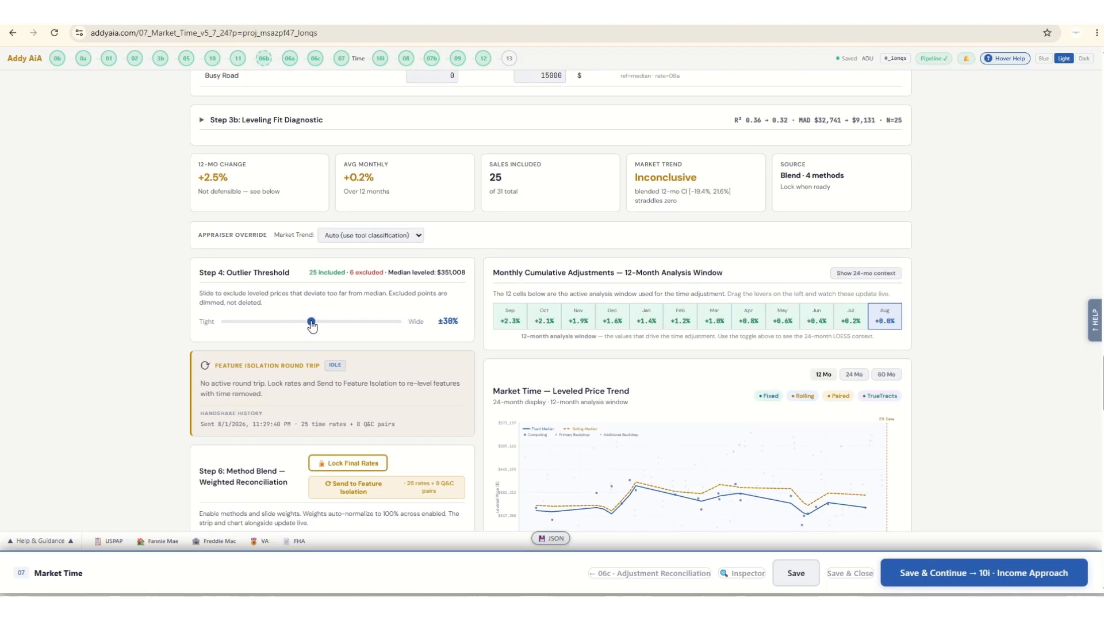
drag(312, 326, 228, 325)
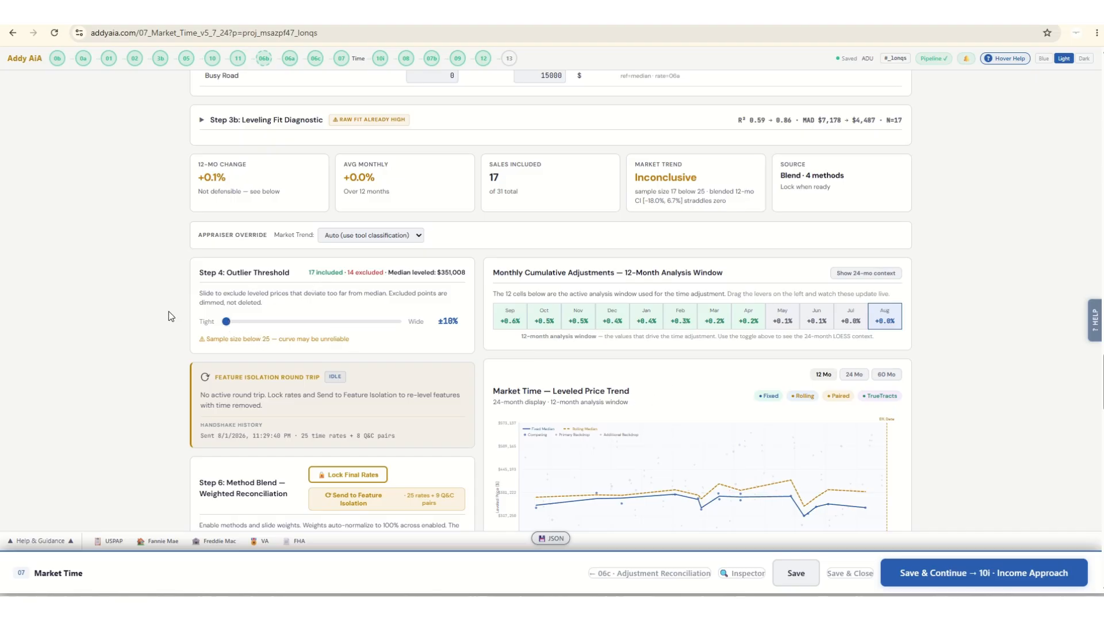
Review the updated method blend and override the market trend as Stable.
scroll(138, 316, down, 2)
scroll(137, 317, down, 6)
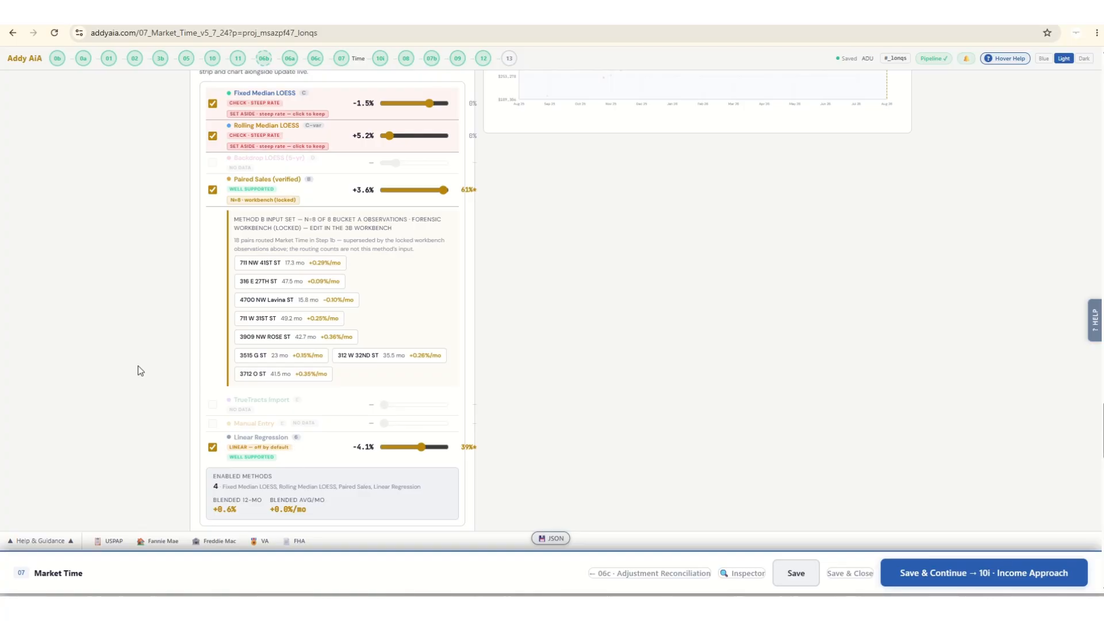
scroll(138, 366, up, 5)
scroll(138, 368, up, 5)
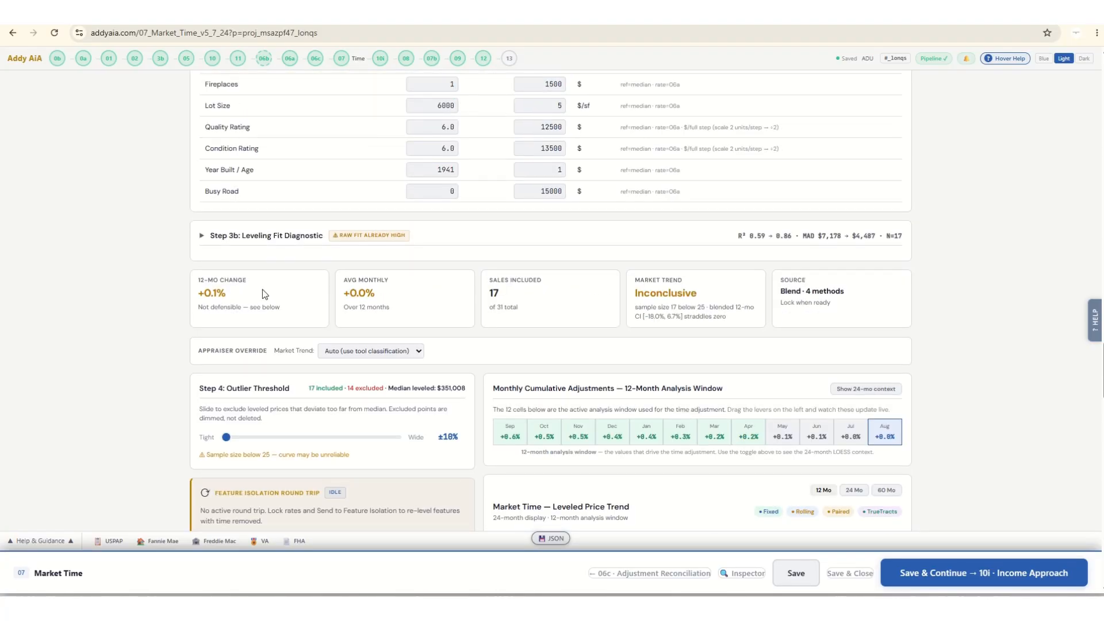
click(352, 356)
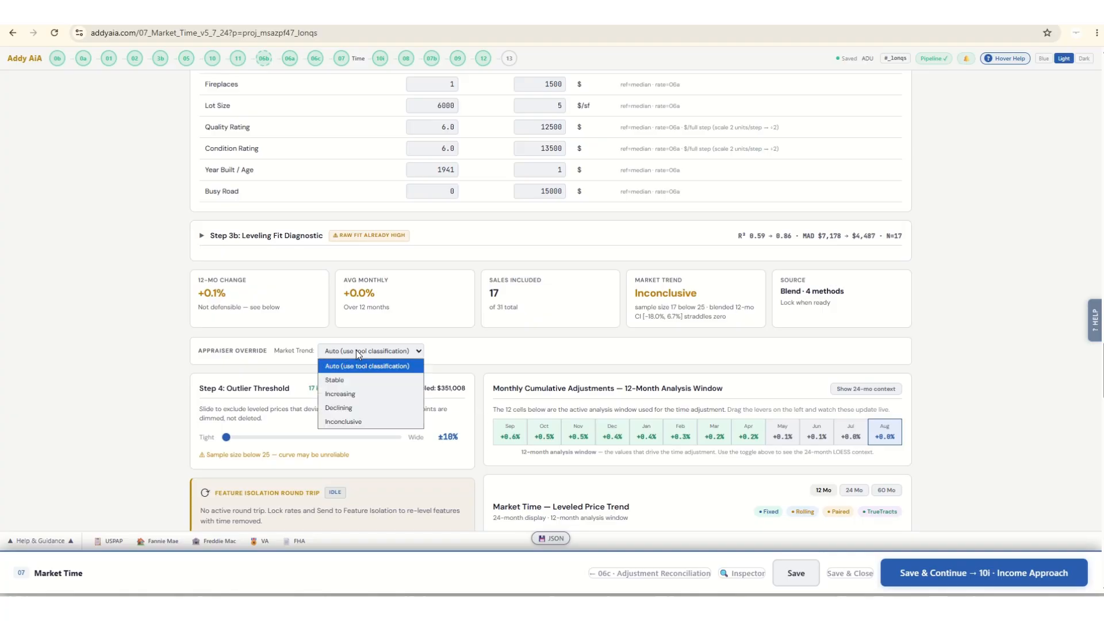
click(345, 377)
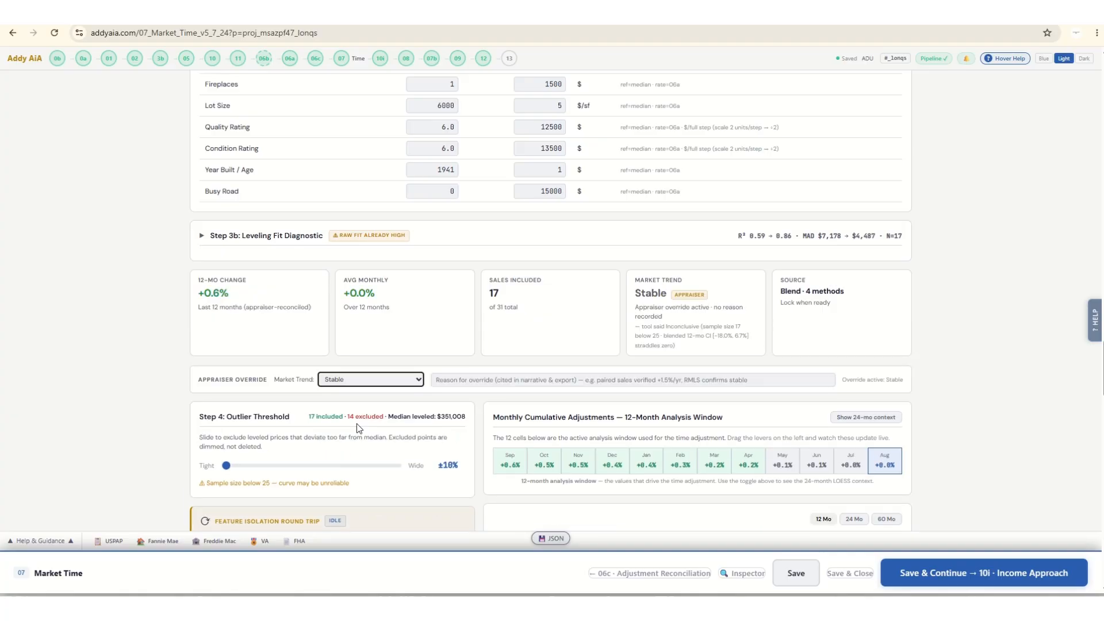
Lock the final blended time rates and send them to Feature Isolation.
scroll(185, 375, down, 5)
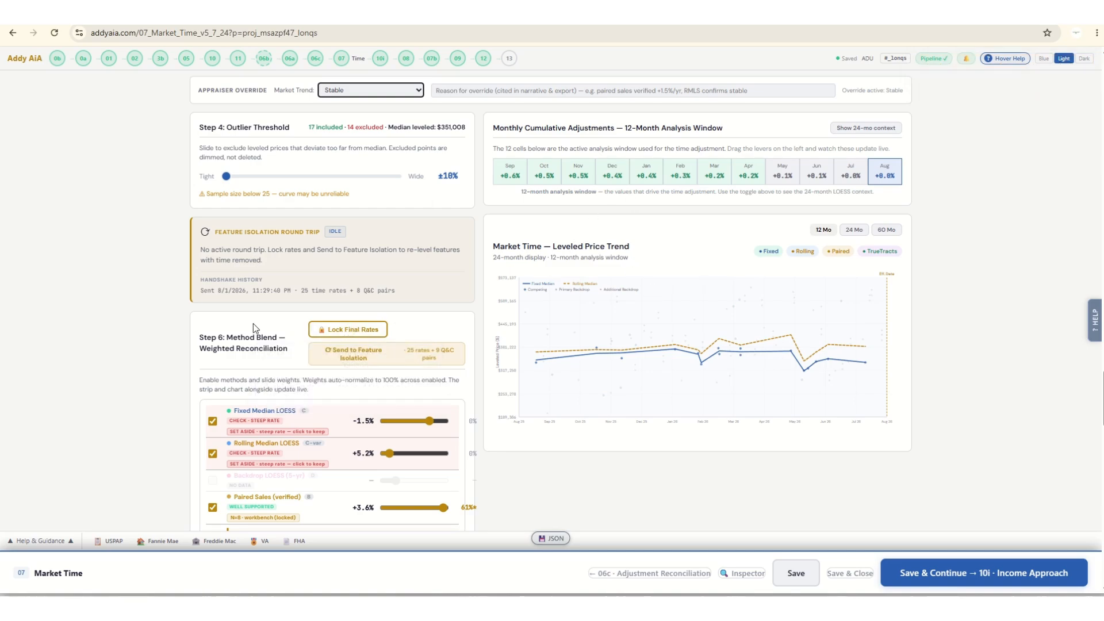
click(353, 330)
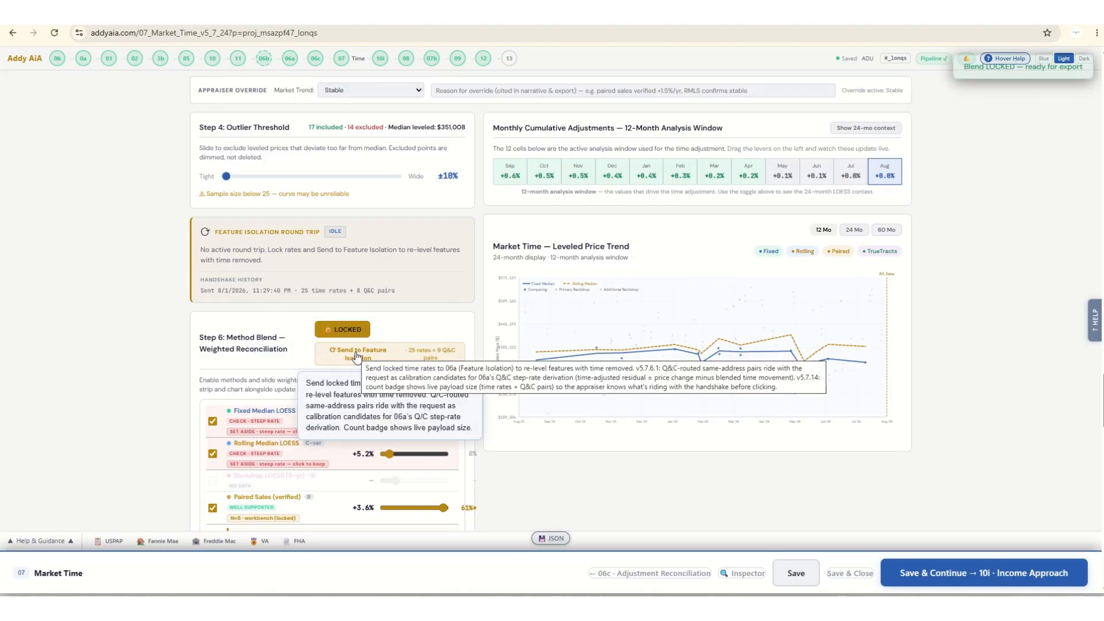
click(357, 354)
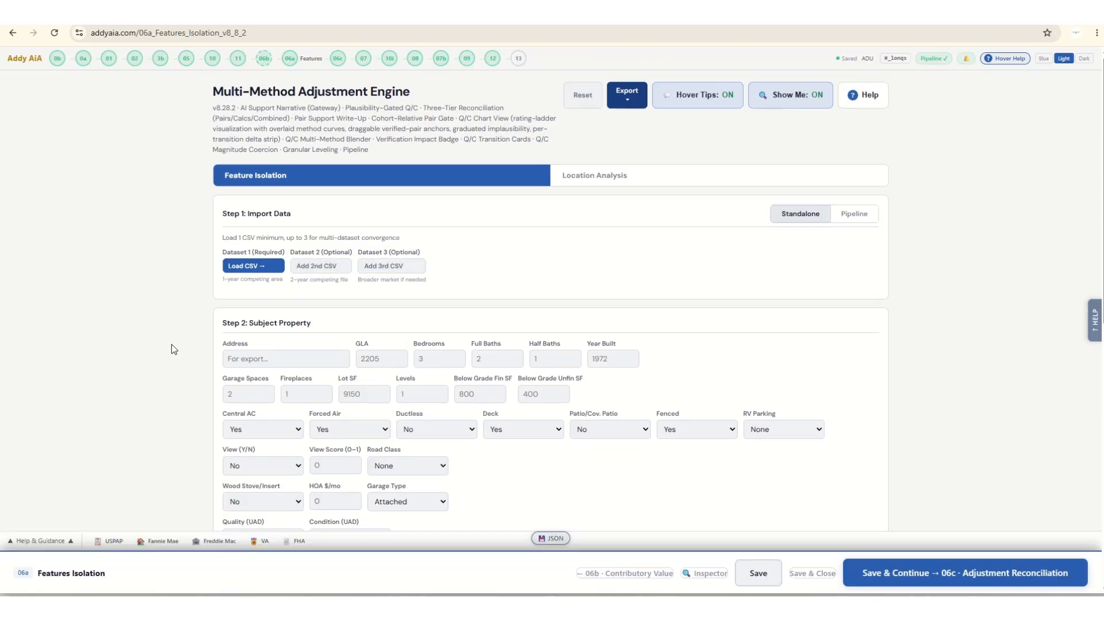
Rerun the feature isolation analysis with the locked feature noise removed from the sale prices.
scroll(171, 344, down, 2)
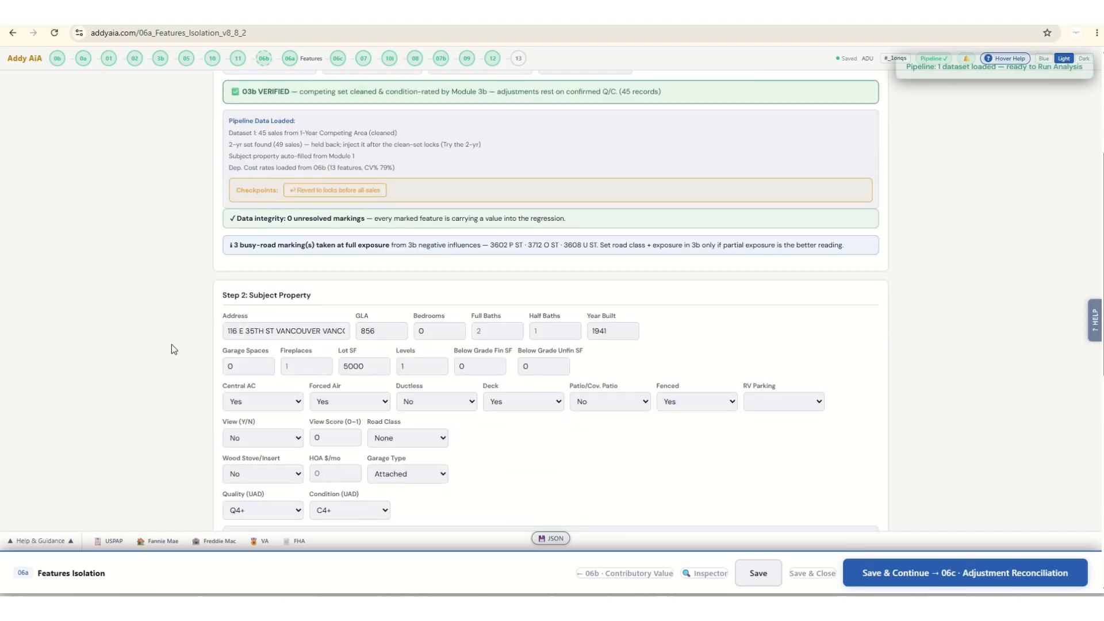
scroll(171, 344, down, 4)
scroll(172, 349, down, 3)
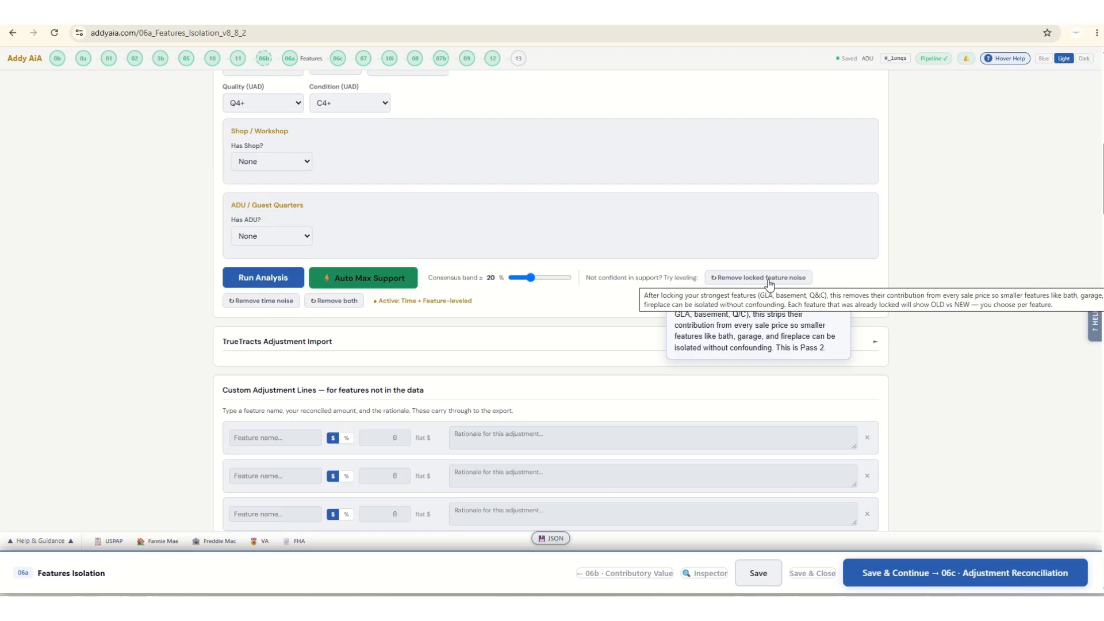
click(769, 282)
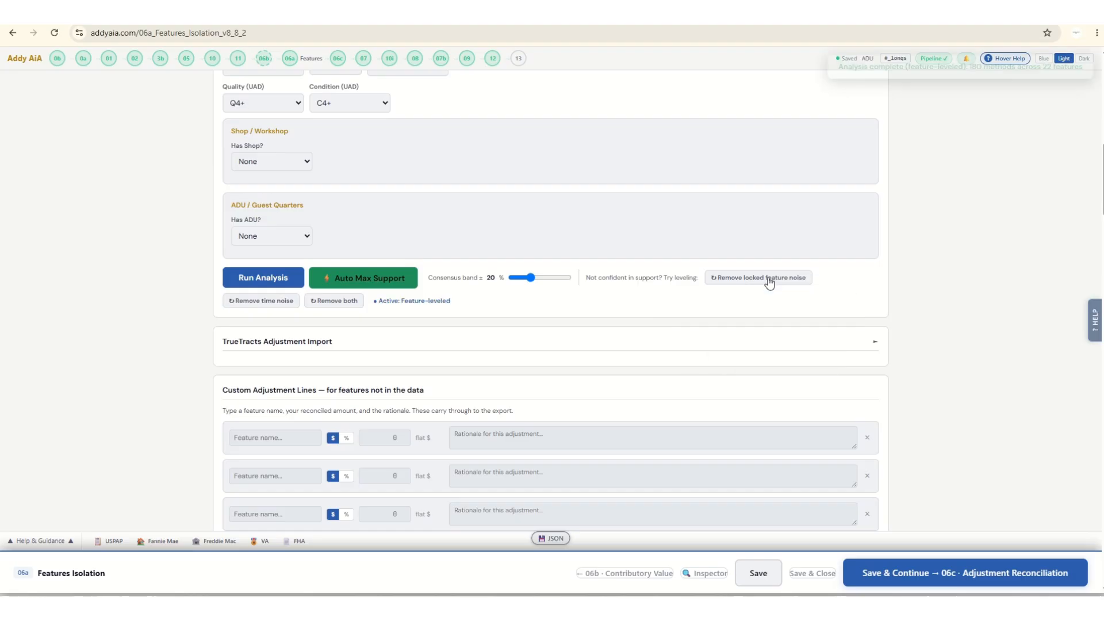
Rerun the adjustment analysis with the sale prices leveled for both time and features.
scroll(154, 324, down, 9)
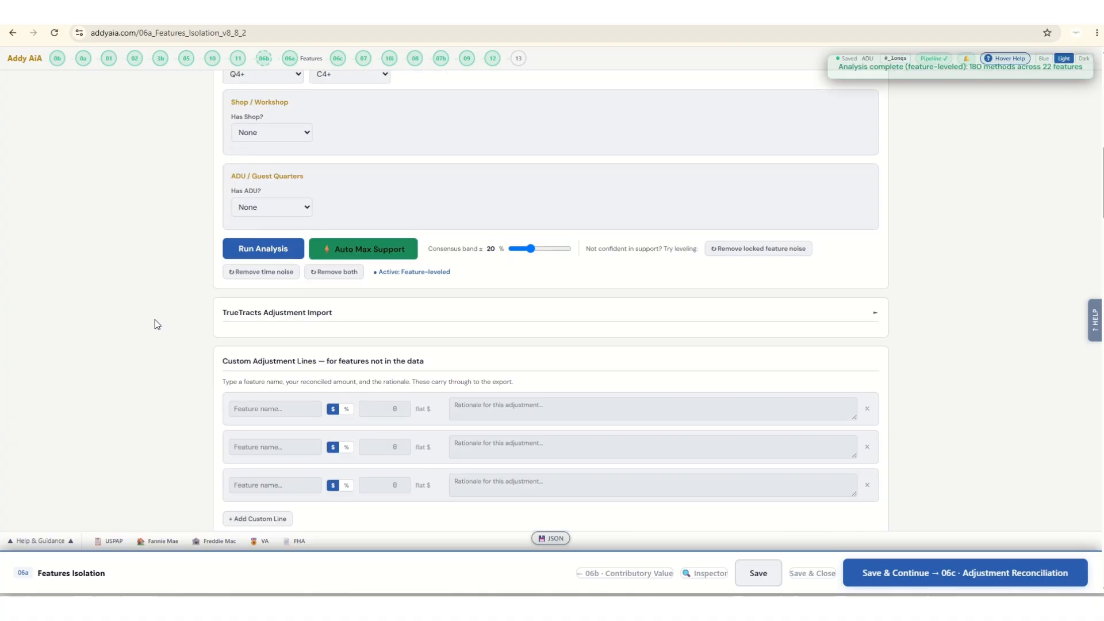
scroll(155, 320, down, 3)
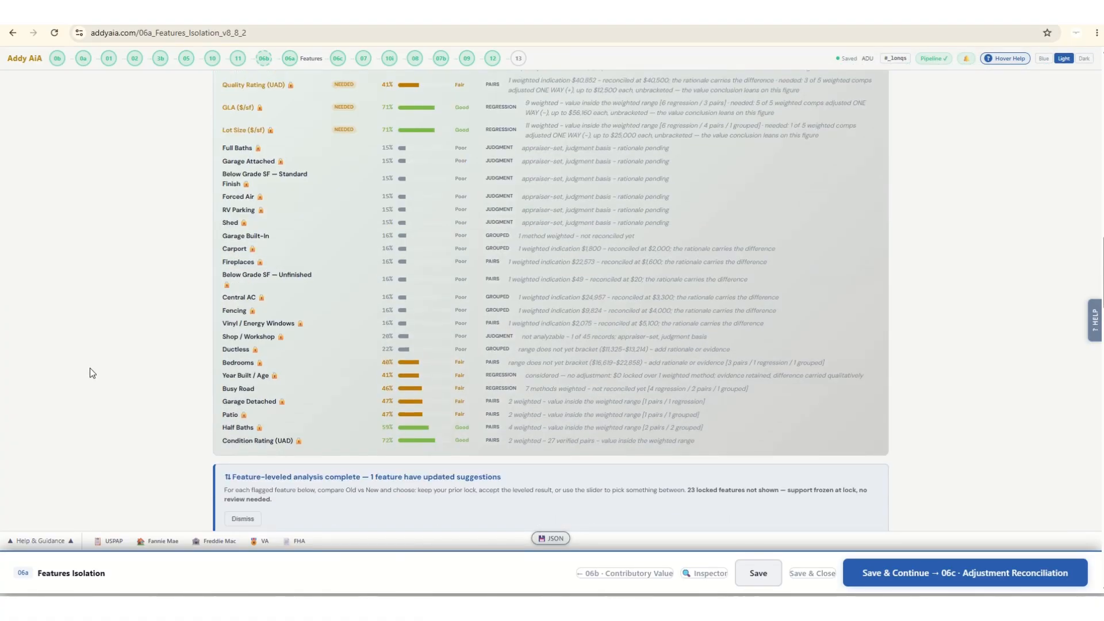
scroll(109, 360, down, 8)
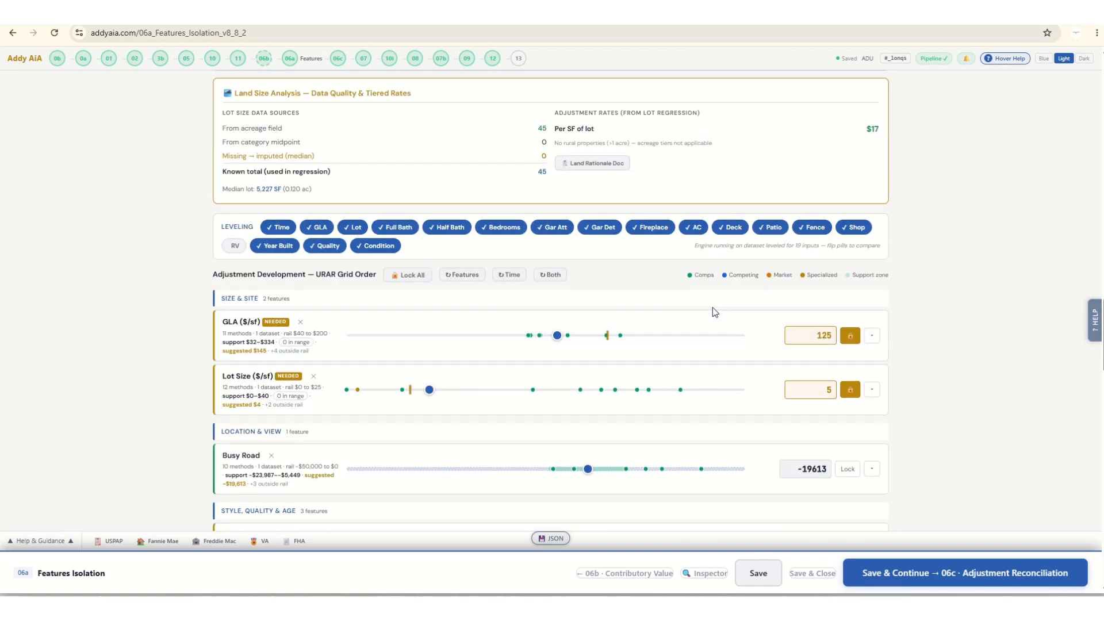
click(553, 282)
Set the Busy Road adjustment to -24500 and lock it.
scroll(133, 332, down, 3)
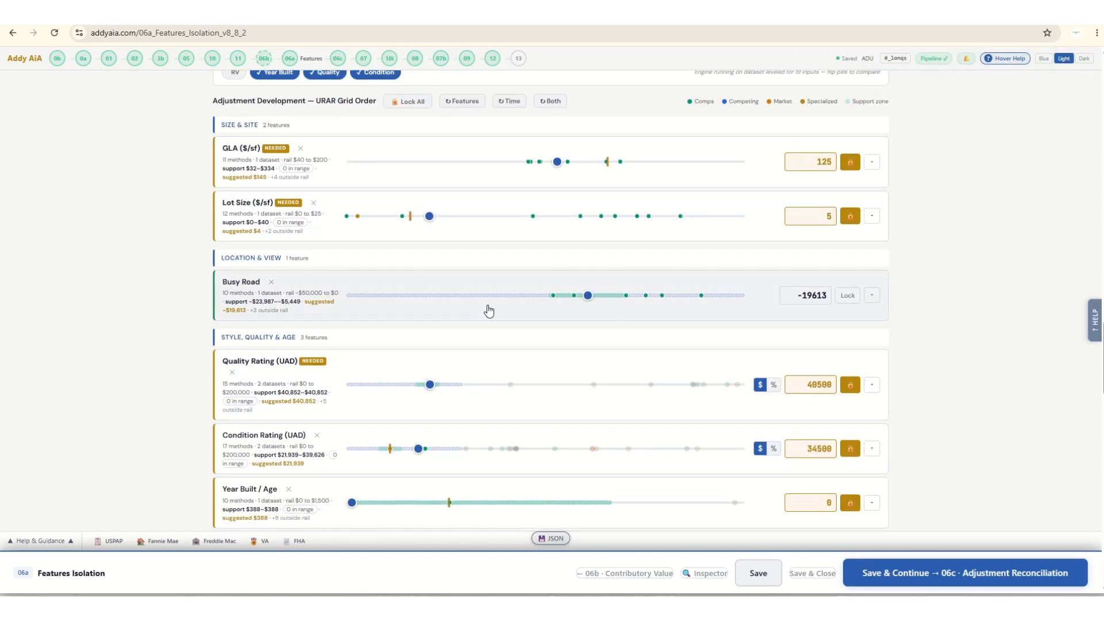
drag(587, 294, 556, 296)
click(848, 295)
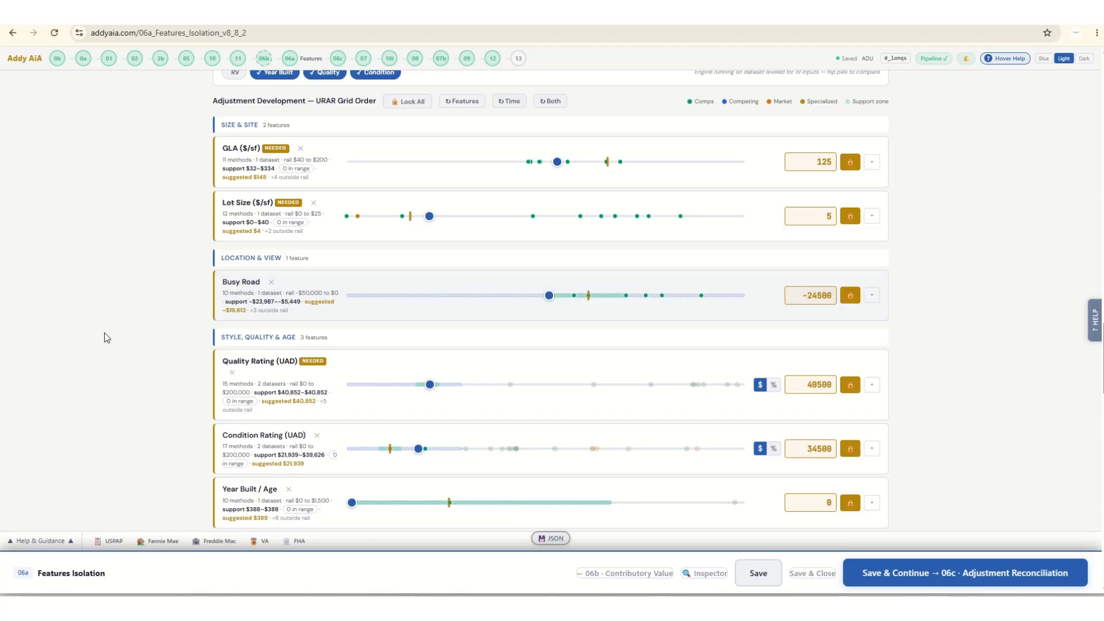
Review the releveled support ranges against the locked rates for all feature groups, from site and quality to garage and other features.
scroll(81, 339, down, 3)
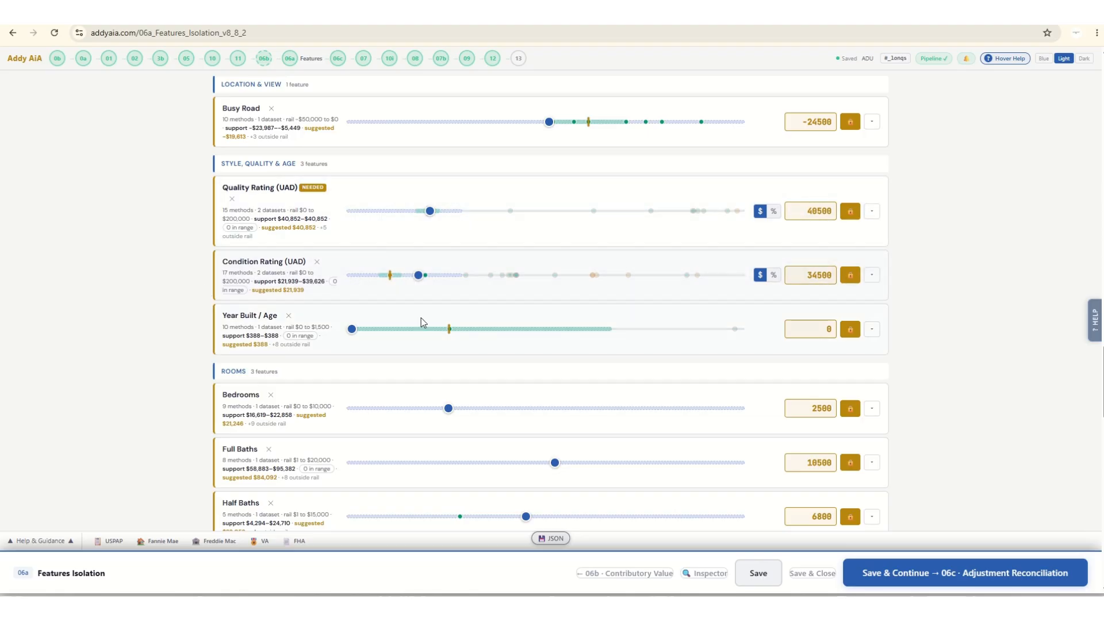
scroll(562, 364, down, 3)
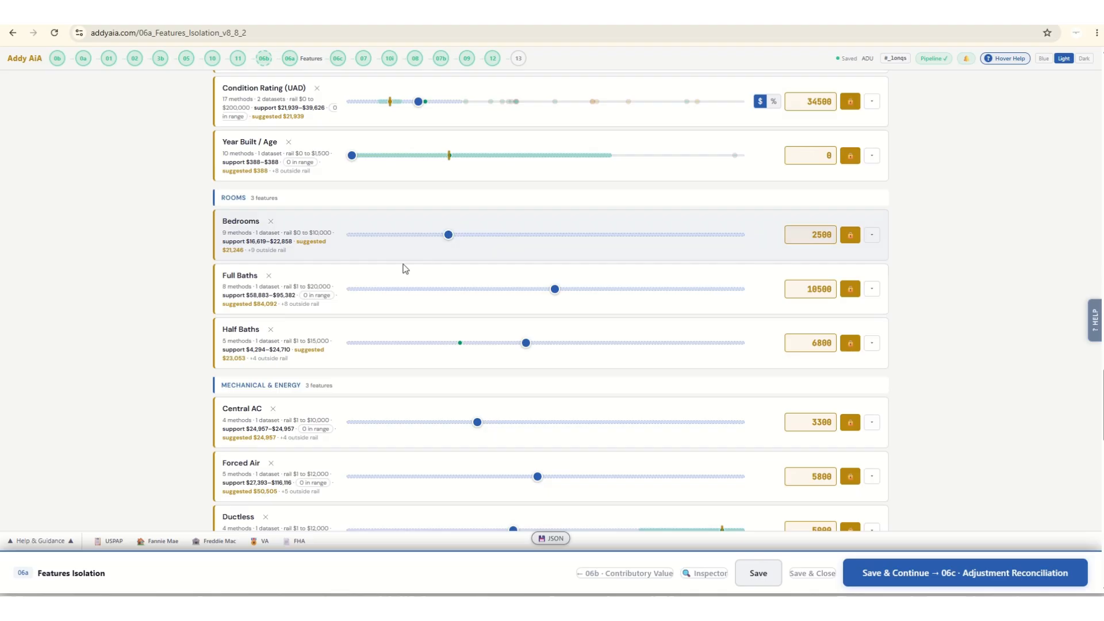
scroll(404, 268, down, 4)
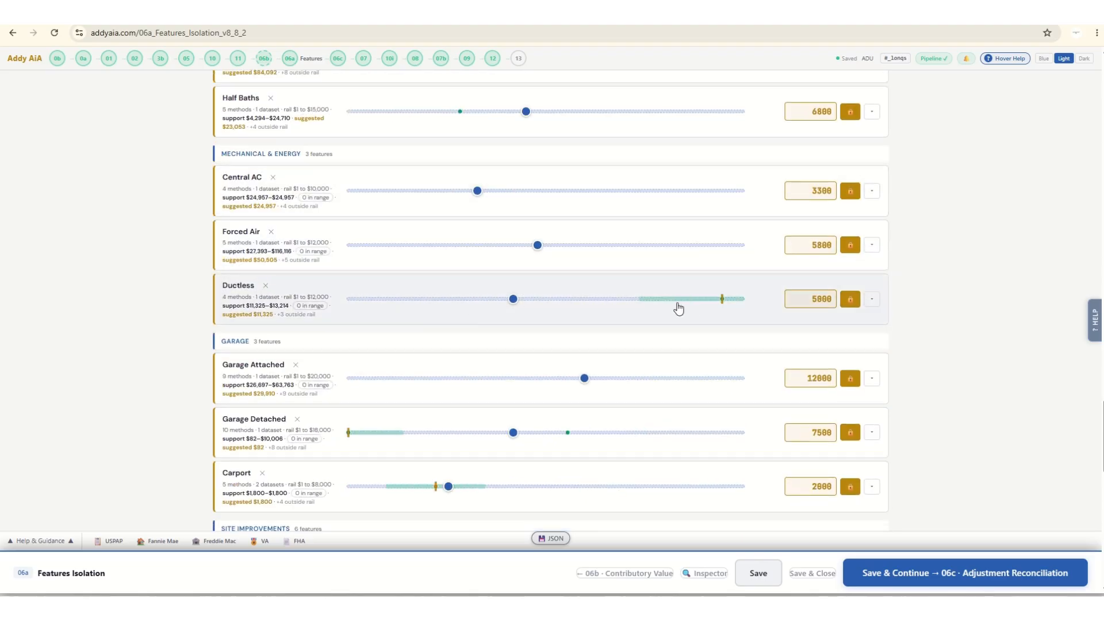
scroll(423, 368, down, 3)
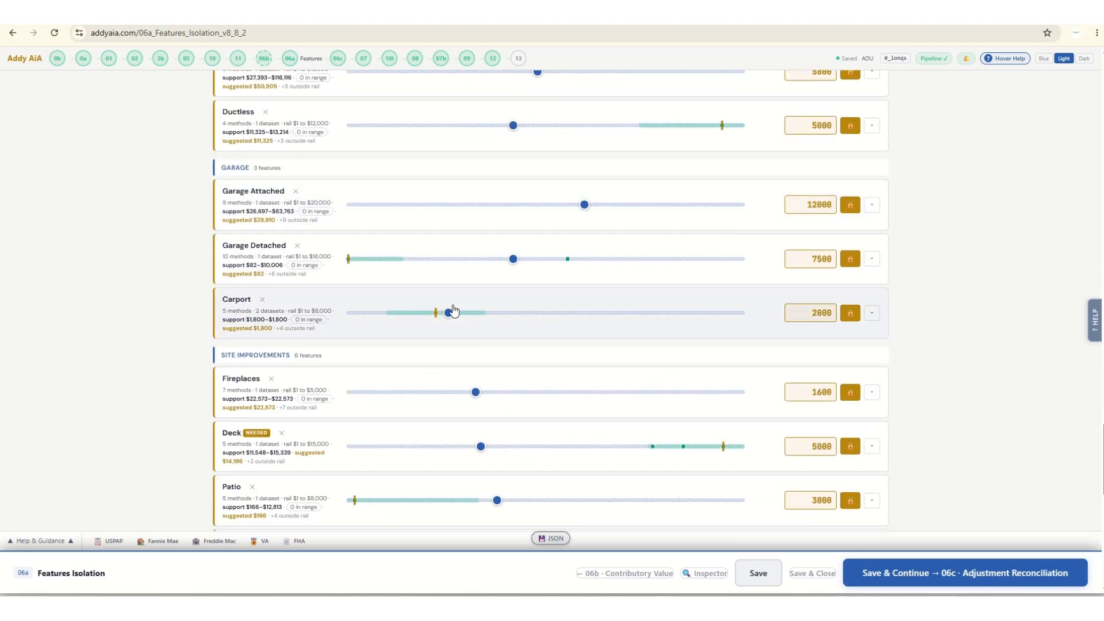
scroll(326, 344, down, 7)
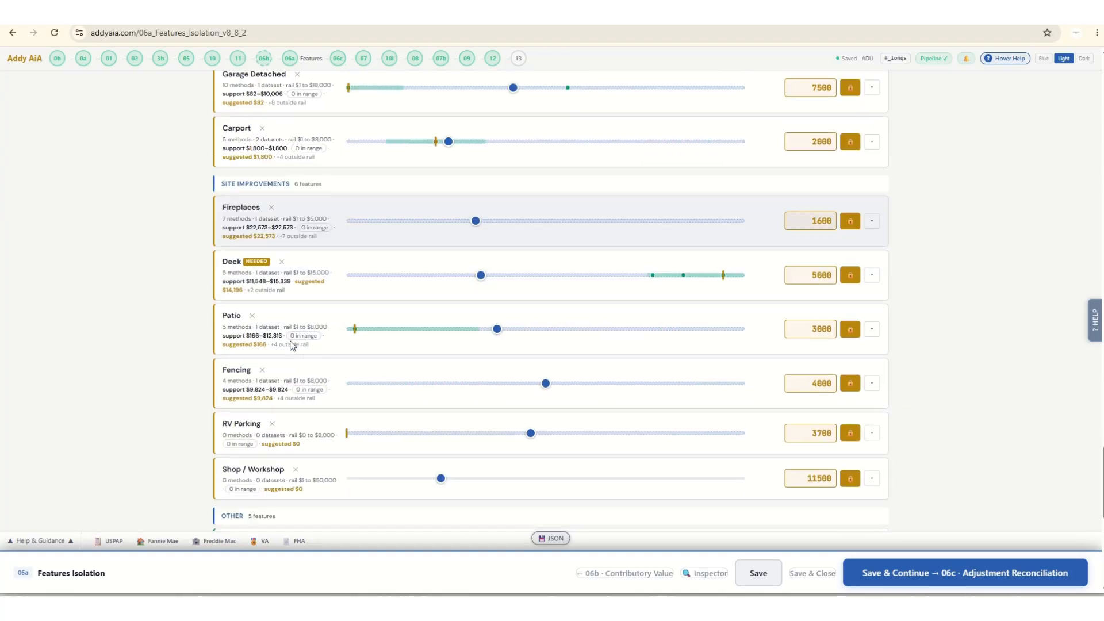
scroll(291, 345, down, 4)
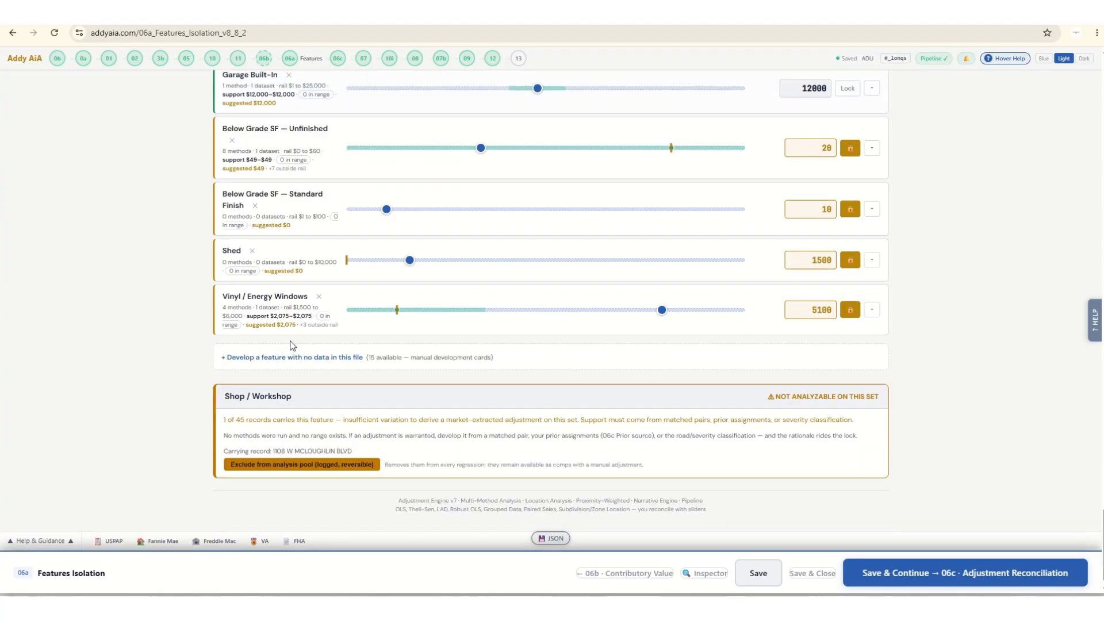
scroll(290, 345, up, 13)
scroll(292, 345, down, 5)
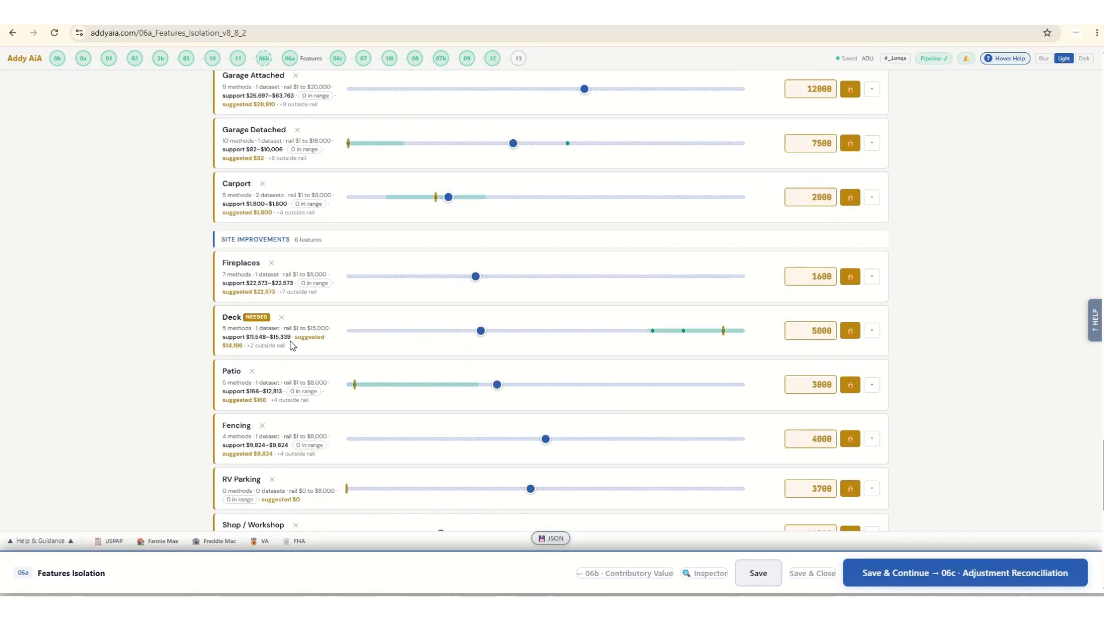
mouse_move(261, 320)
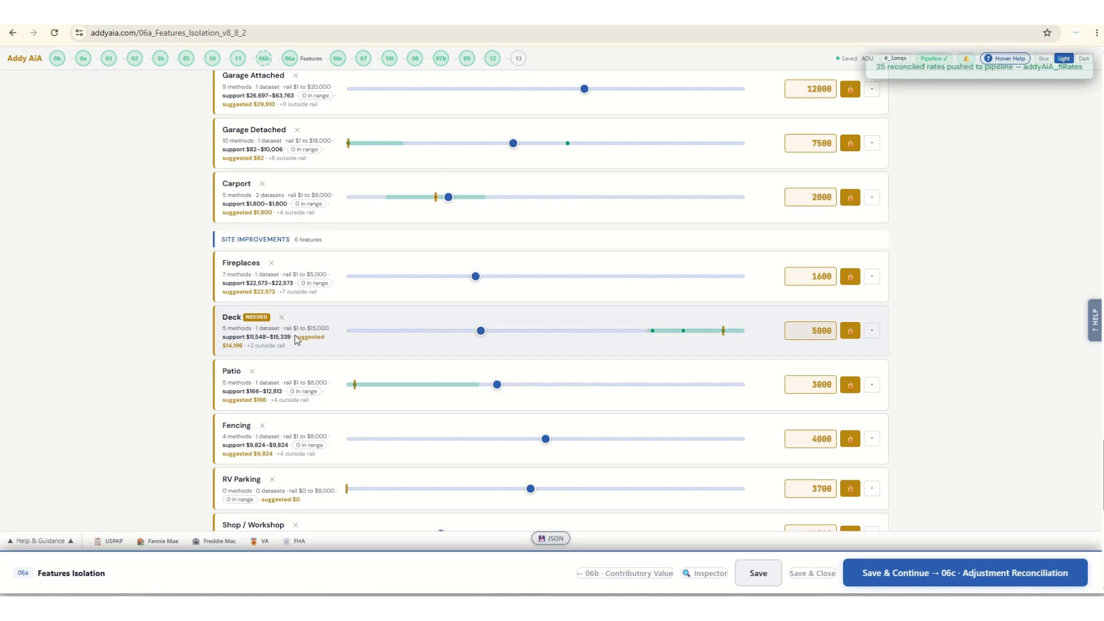
scroll(296, 339, down, 3)
scroll(297, 341, down, 5)
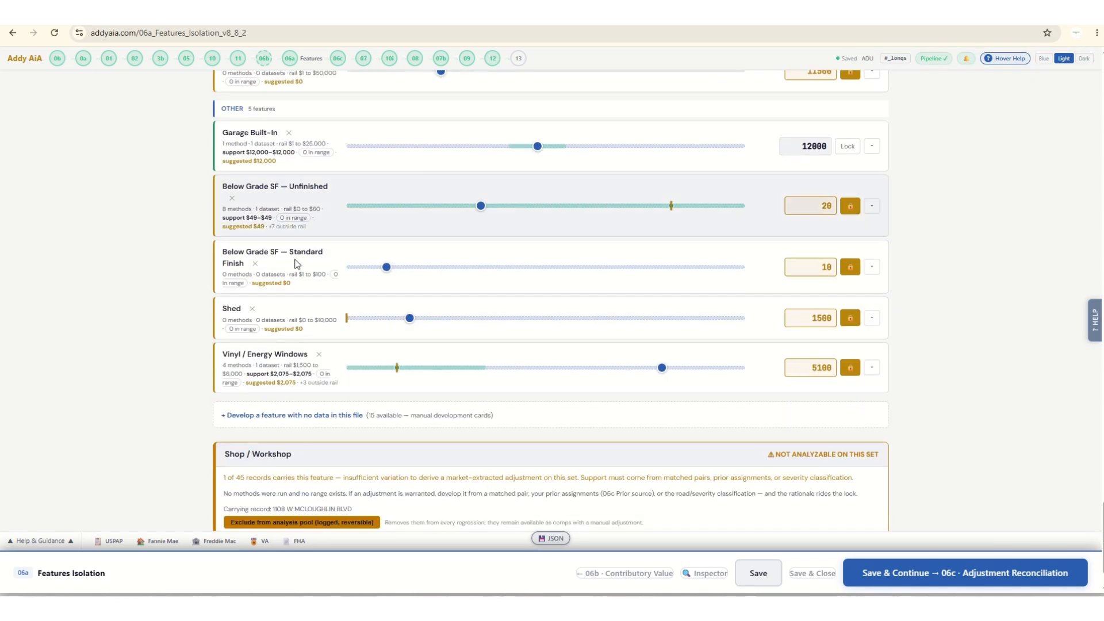
scroll(312, 280, up, 10)
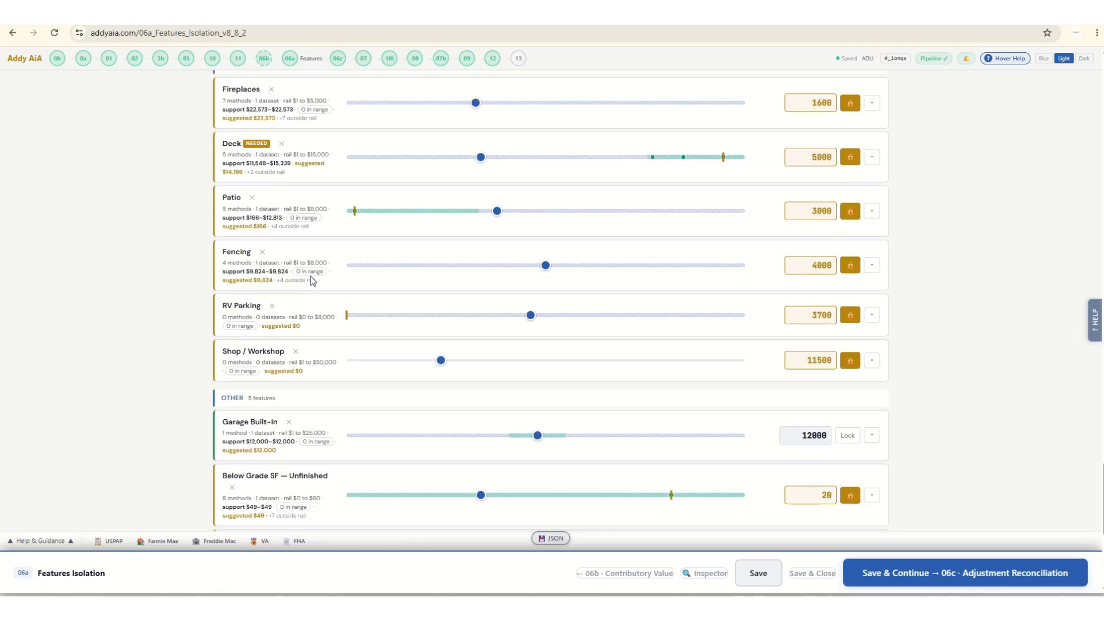
scroll(312, 280, up, 8)
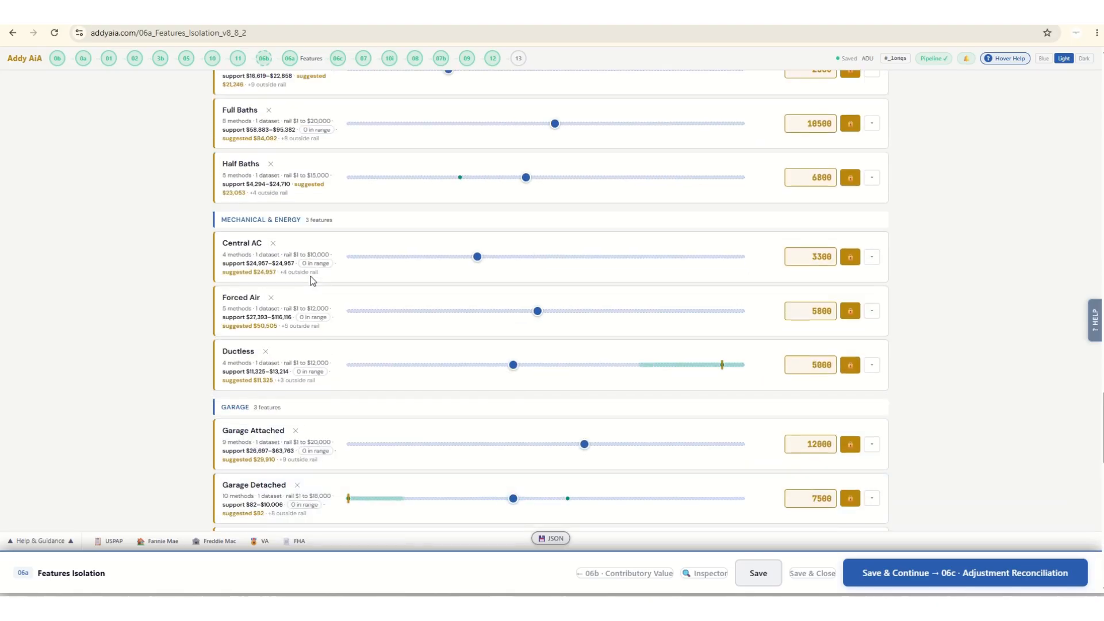
scroll(310, 281, up, 4)
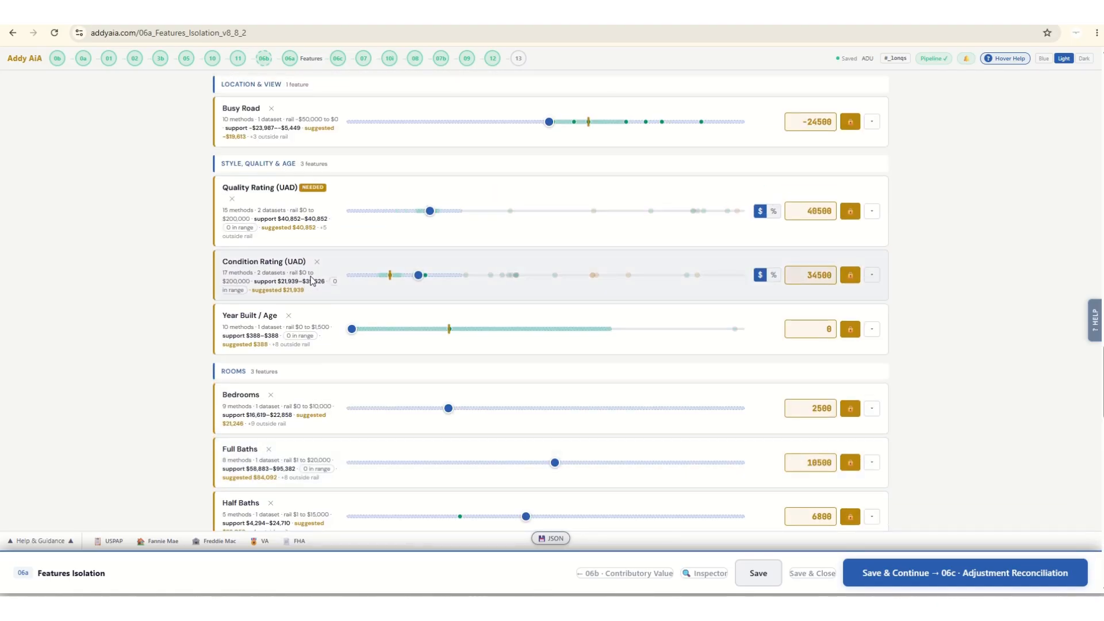
scroll(311, 280, up, 1)
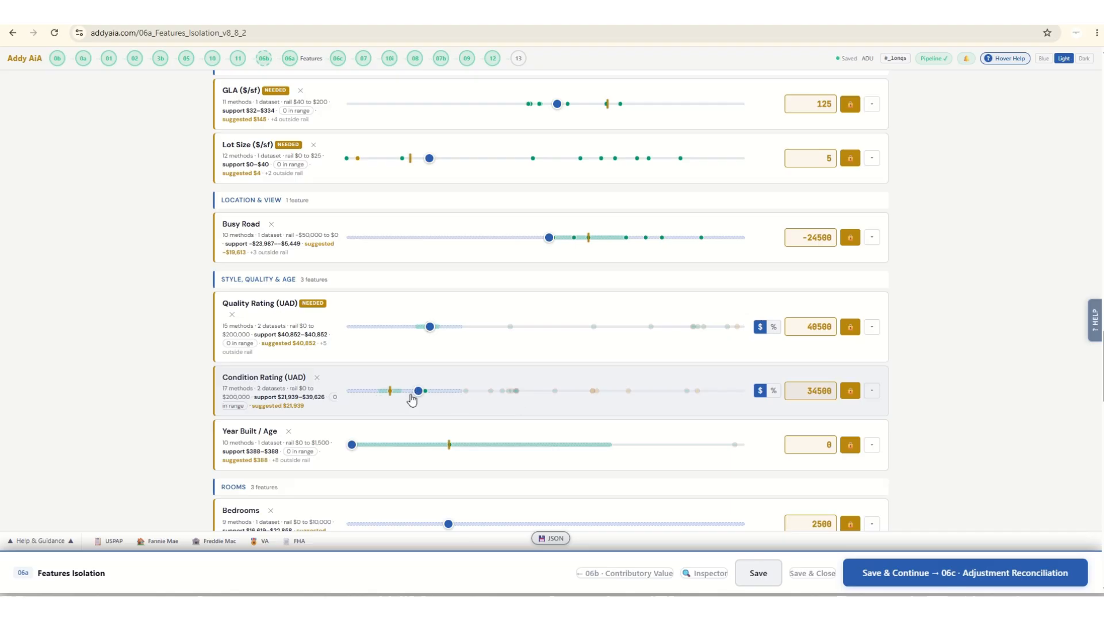
scroll(333, 381, up, 3)
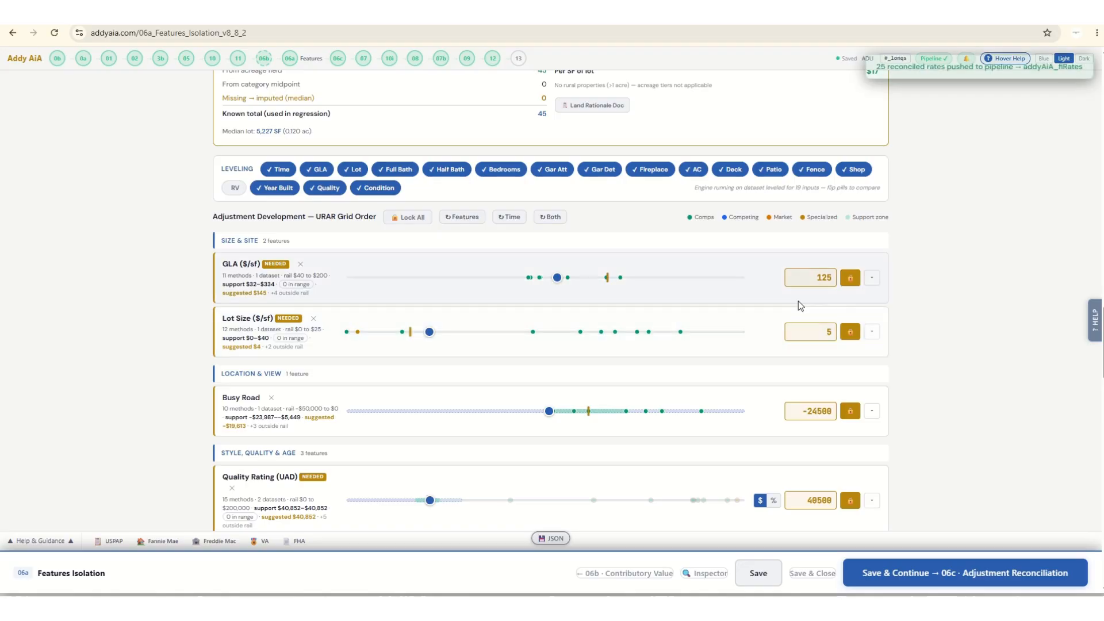
Examine the GLA method indications, credibility slider and reconciled rate in its detail card, then collapse the card.
click(871, 277)
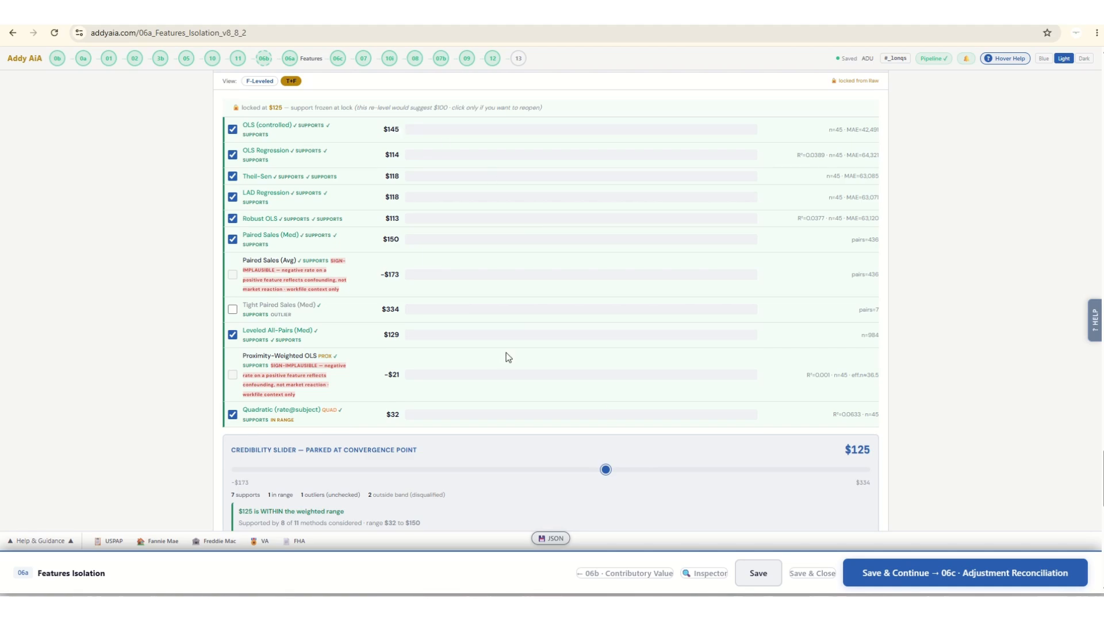
scroll(128, 389, down, 6)
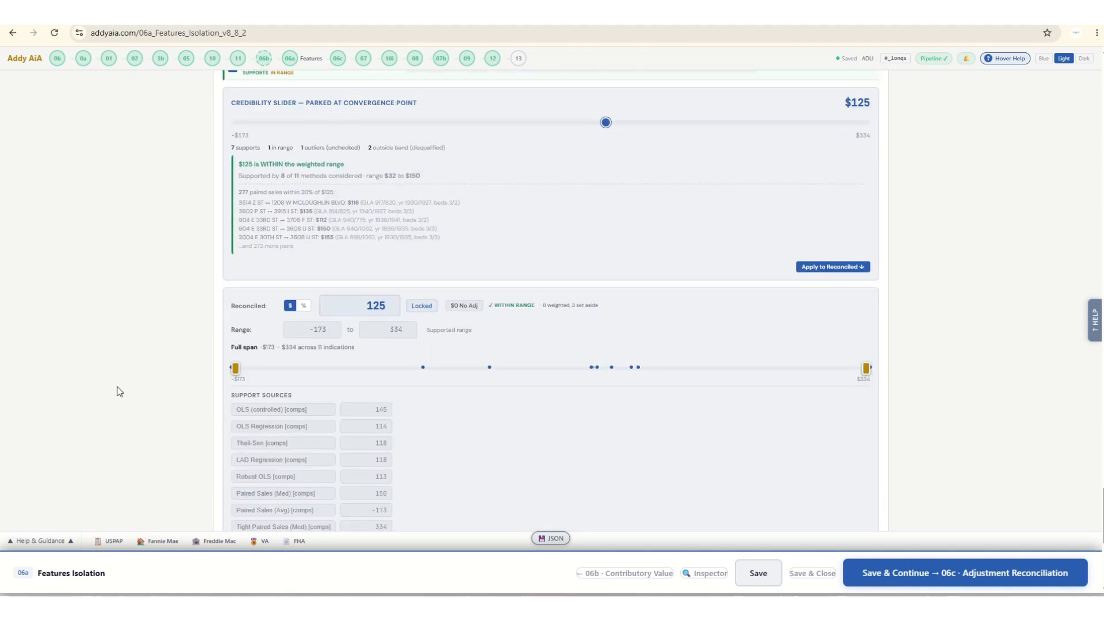
scroll(716, 376, up, 4)
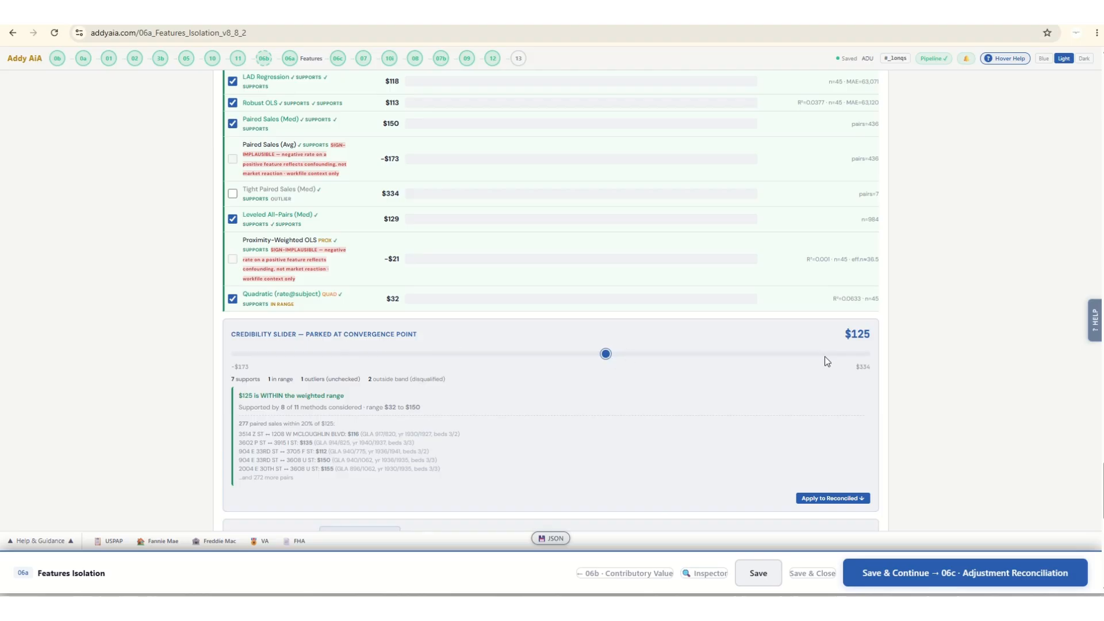
scroll(676, 406, down, 4)
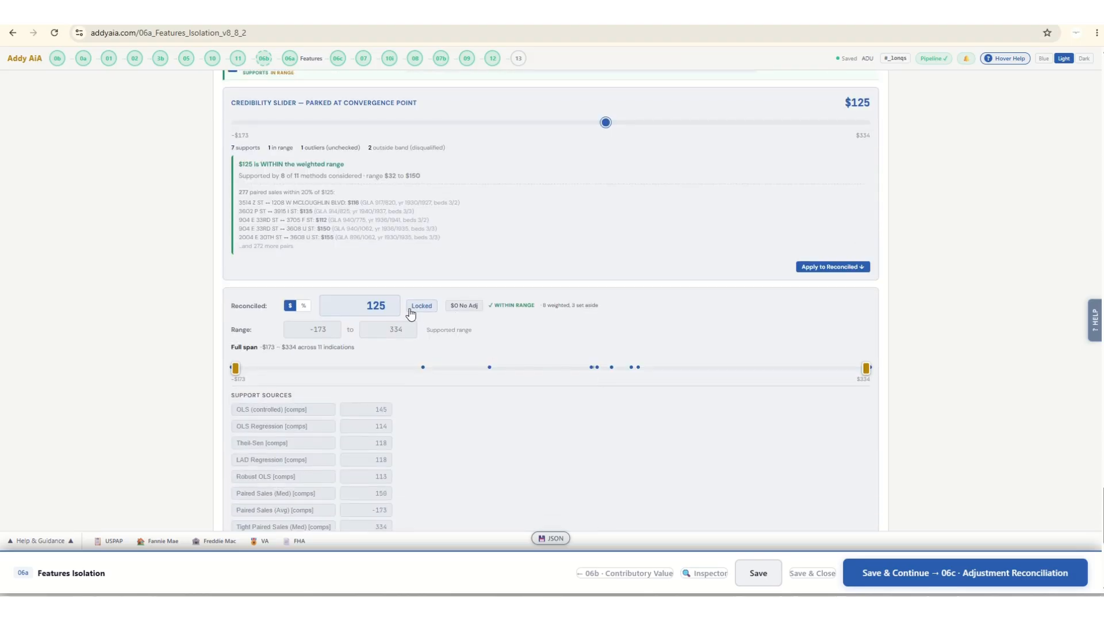
scroll(654, 294, up, 10)
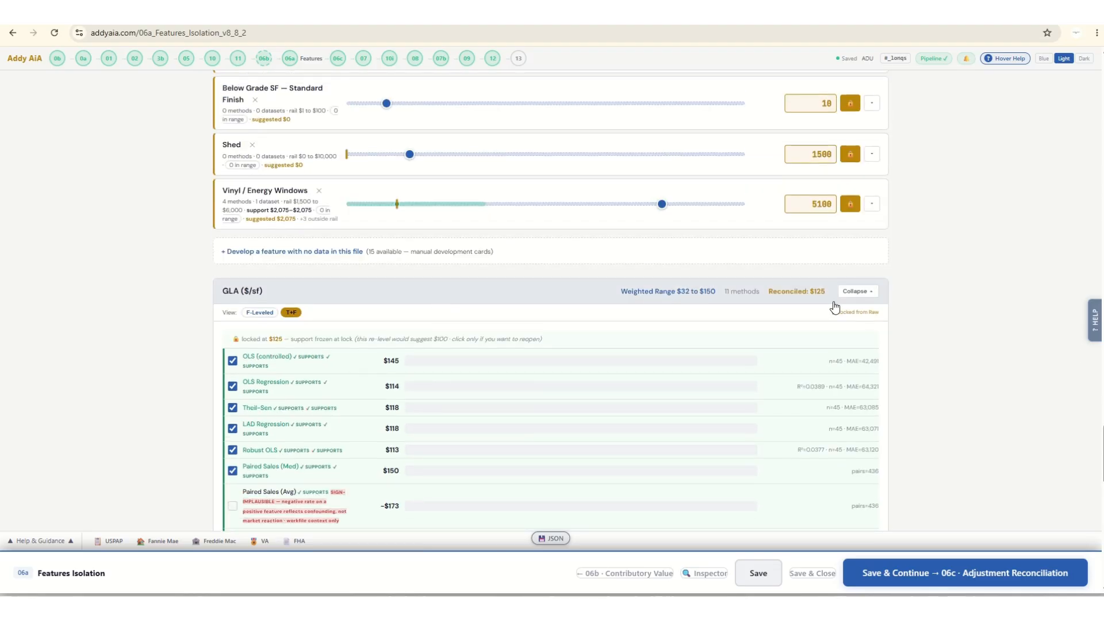
click(857, 291)
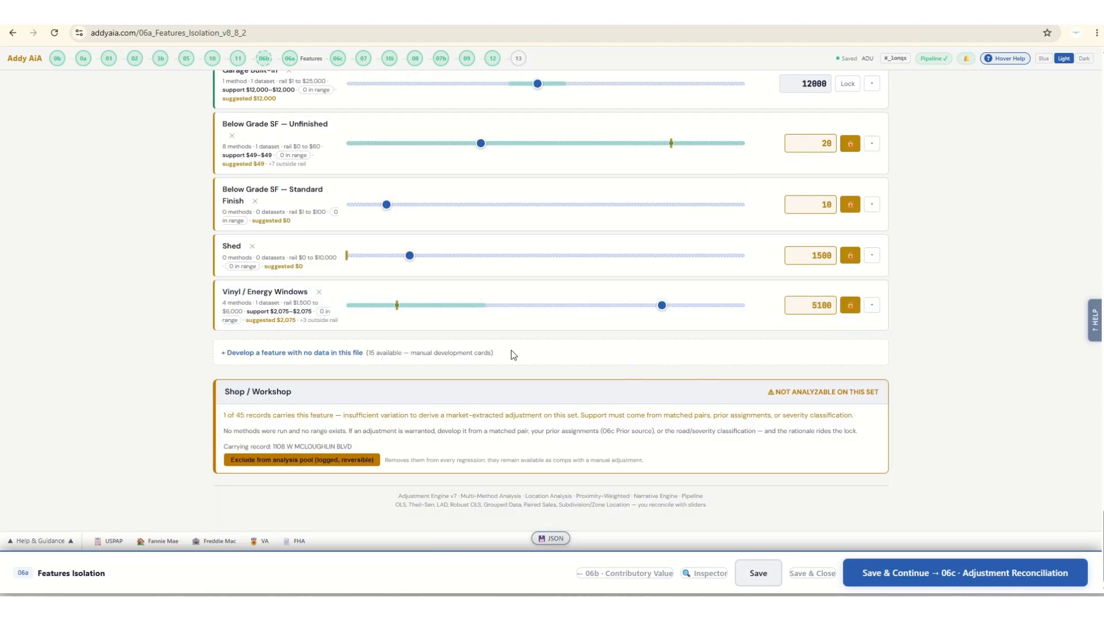
Add the 2-year sales as Dataset 2 and the broader-market all-sales records as Dataset 3 to the imported data.
scroll(512, 350, up, 20)
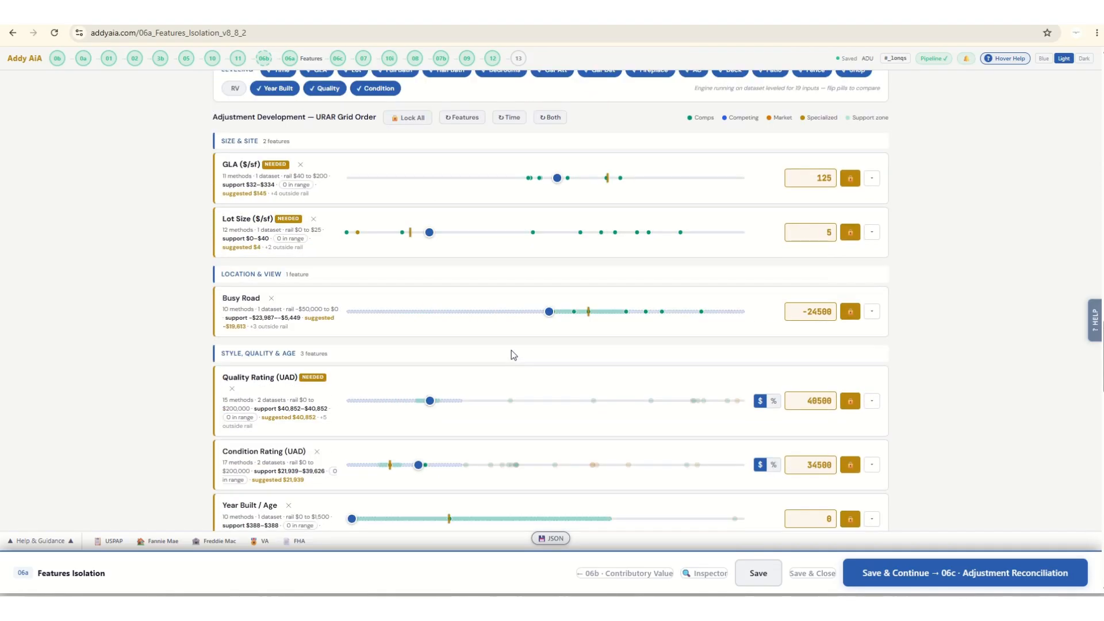
scroll(511, 350, up, 5)
scroll(512, 350, up, 8)
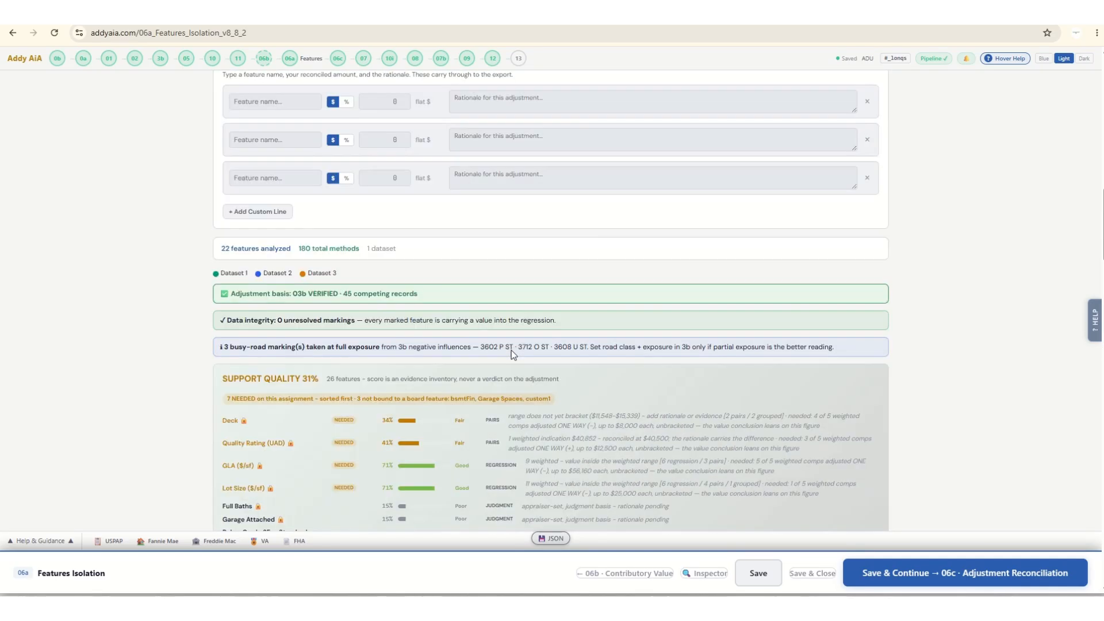
scroll(512, 350, up, 15)
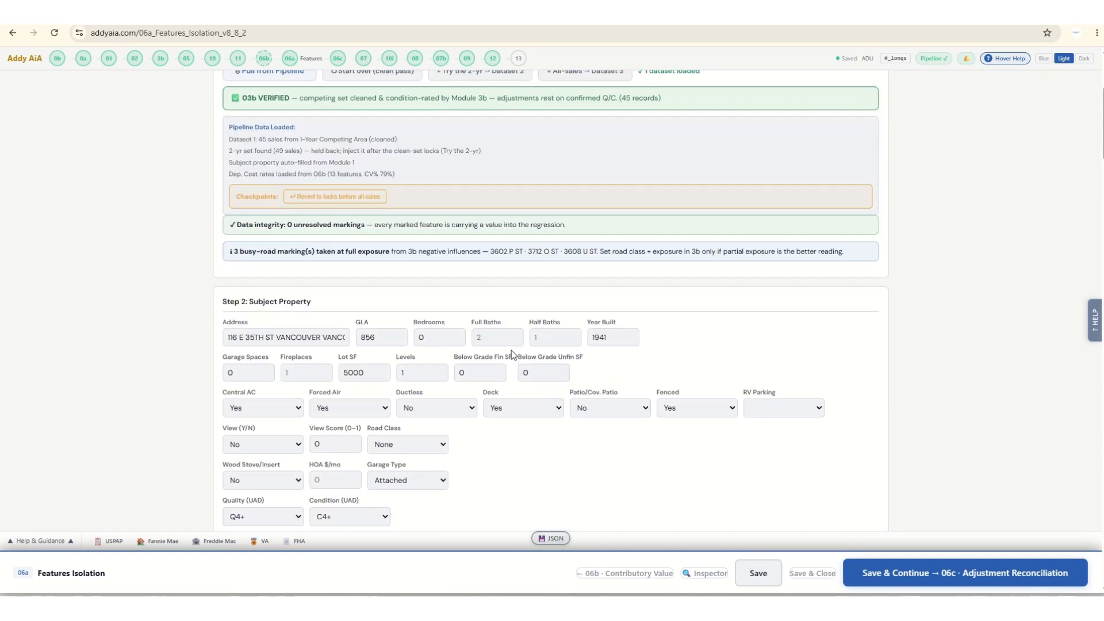
scroll(512, 350, up, 4)
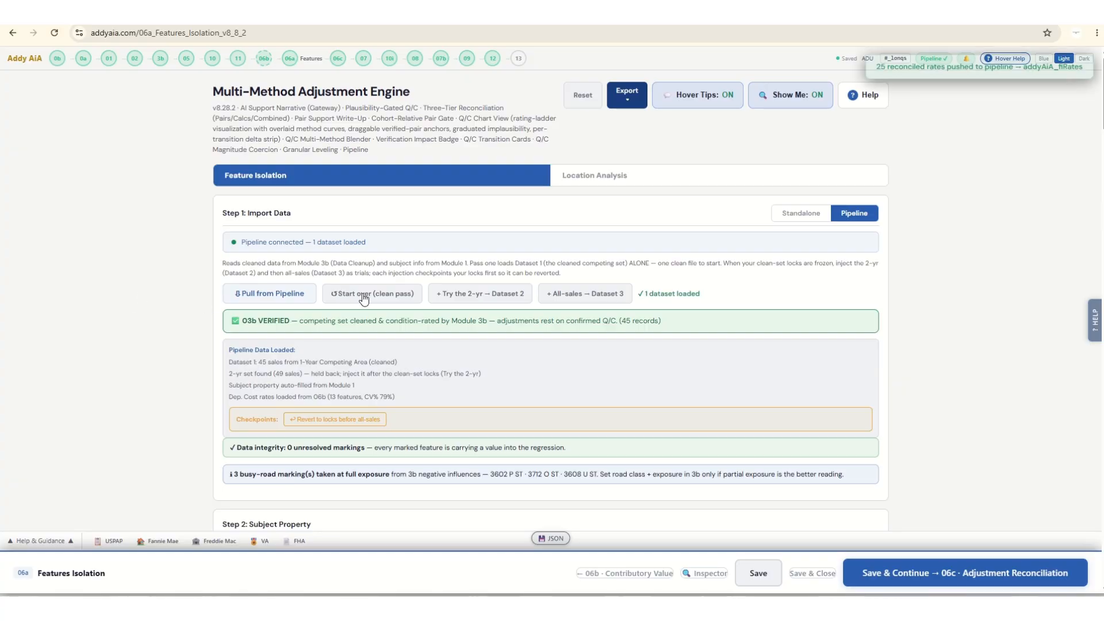
click(474, 294)
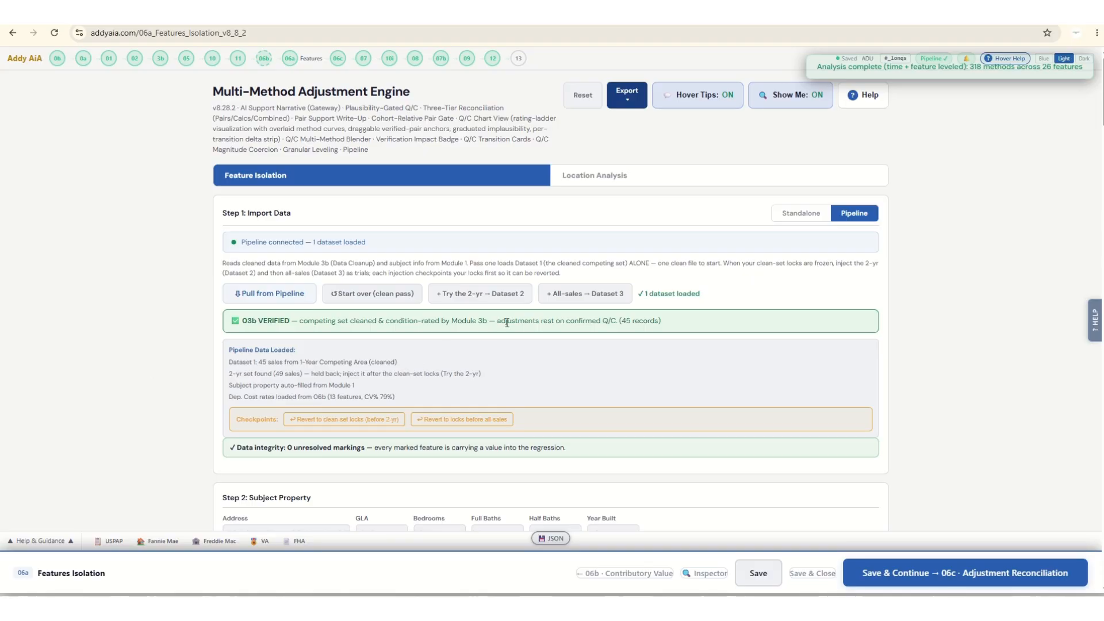
click(601, 296)
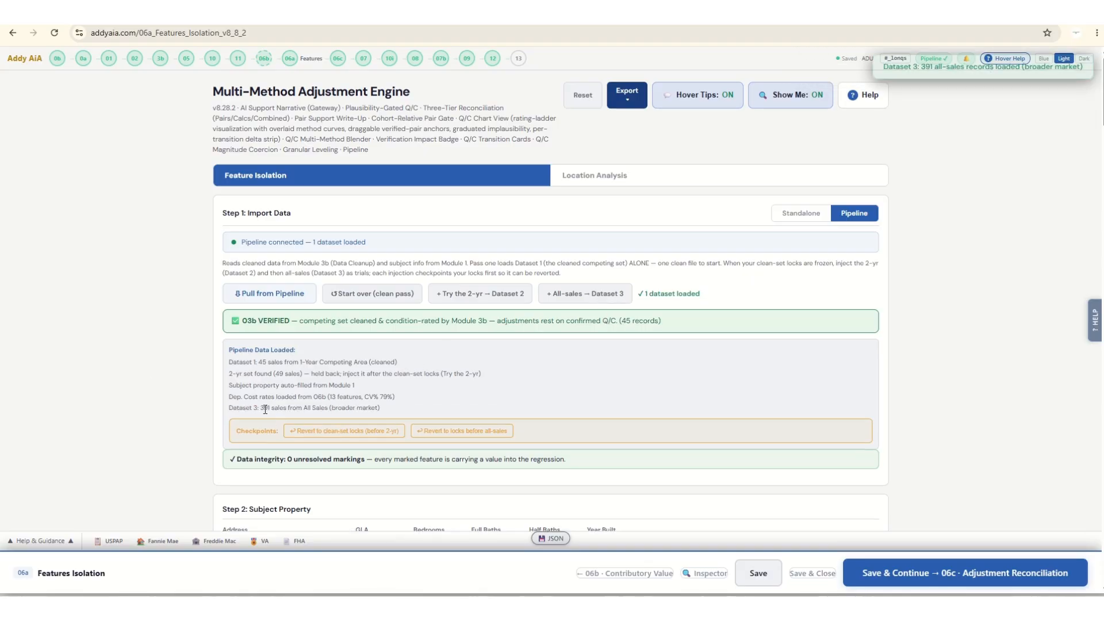
Widen the consensus band to ±45% and rerun the analysis with the locked feature noise removed.
scroll(160, 378, down, 7)
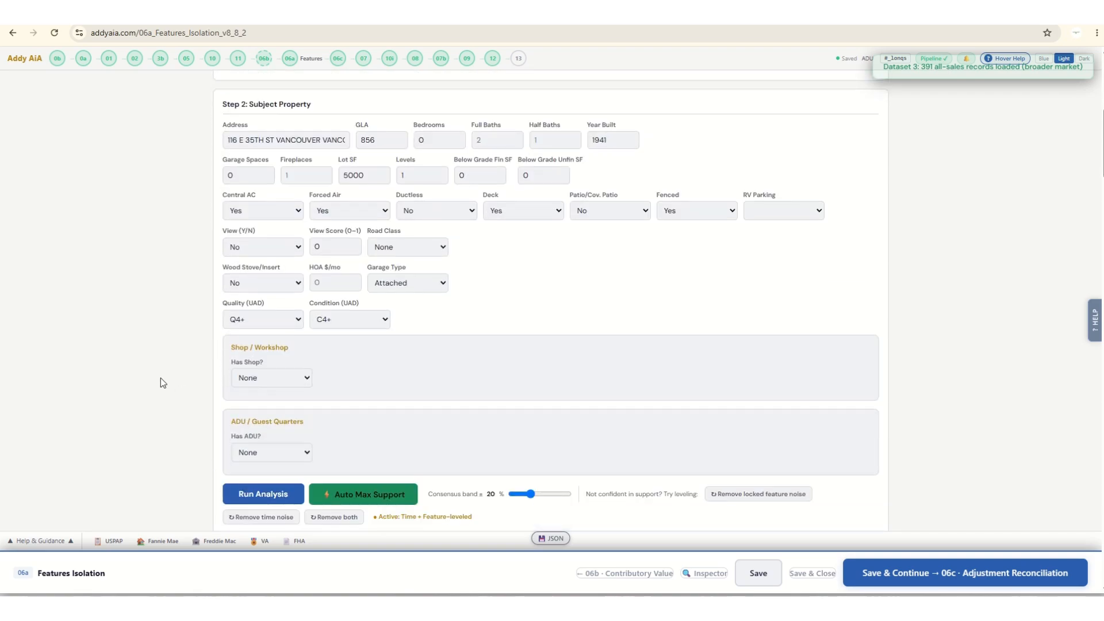
scroll(156, 336, down, 3)
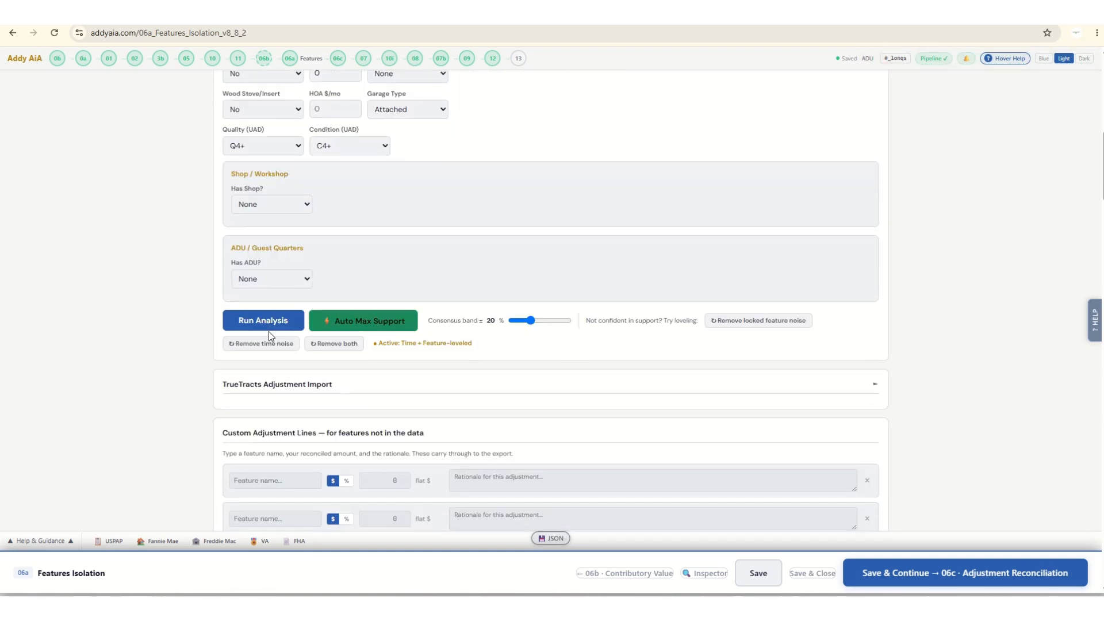
click(561, 320)
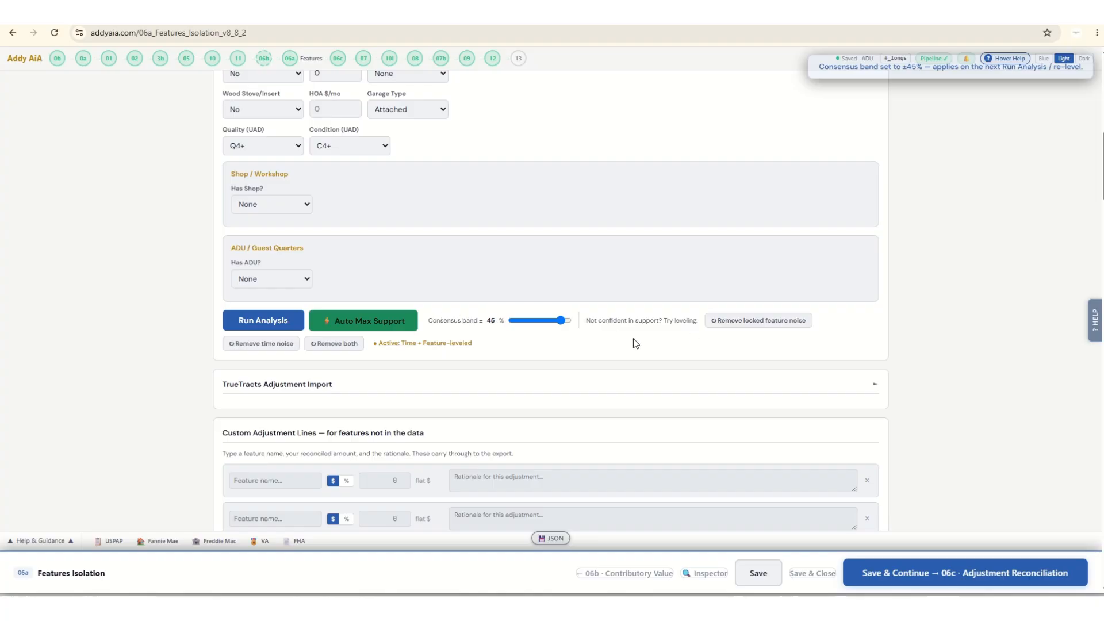
click(729, 325)
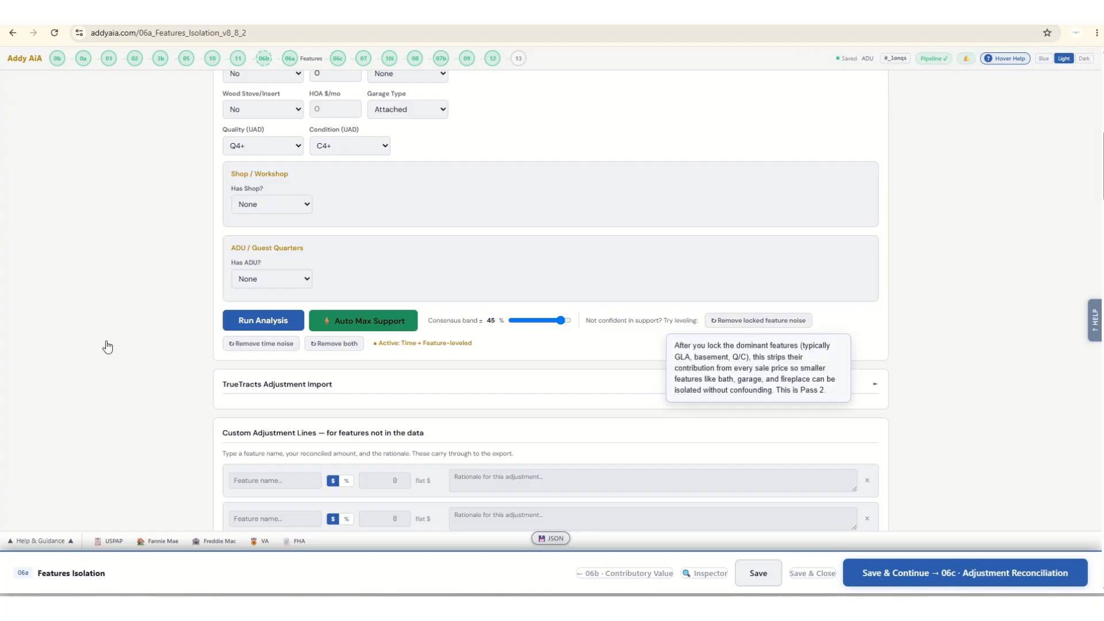
Review the Support Quality scores and the feature-leveled support ranges, from GLA and lot size to rooms and mechanical features.
scroll(132, 328, down, 5)
scroll(131, 327, down, 5)
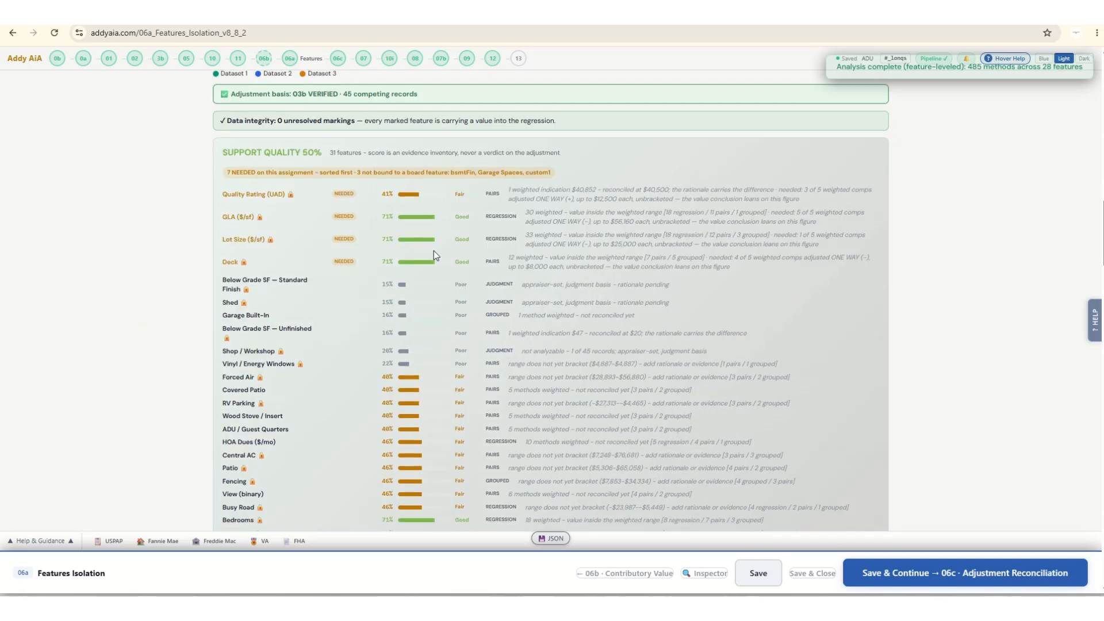
scroll(438, 239, down, 5)
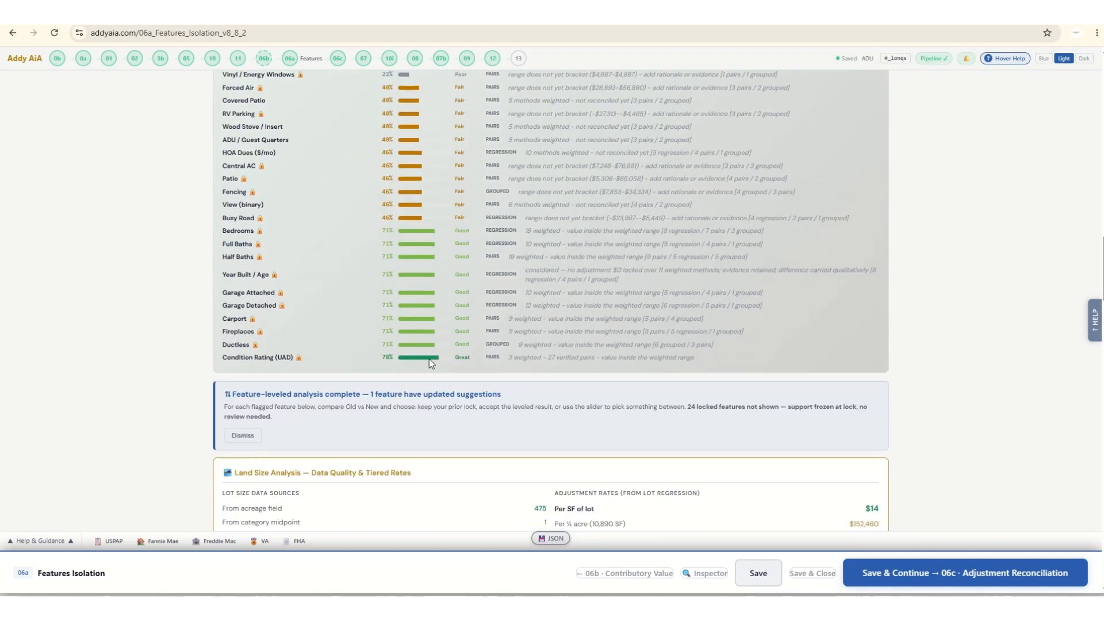
scroll(171, 328, down, 10)
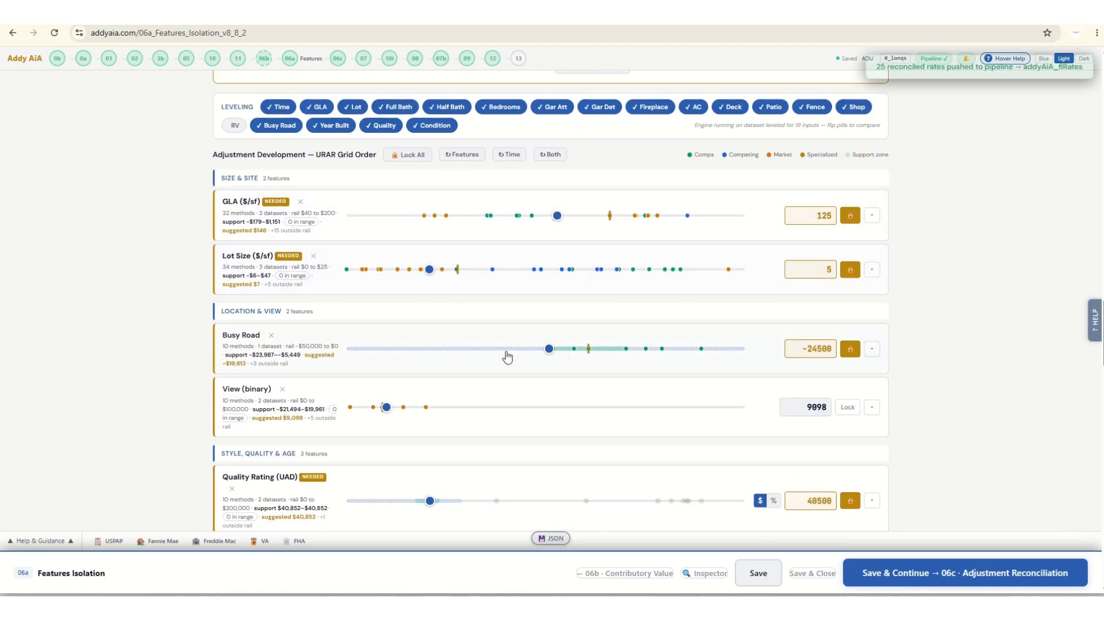
scroll(90, 239, down, 3)
scroll(91, 233, down, 7)
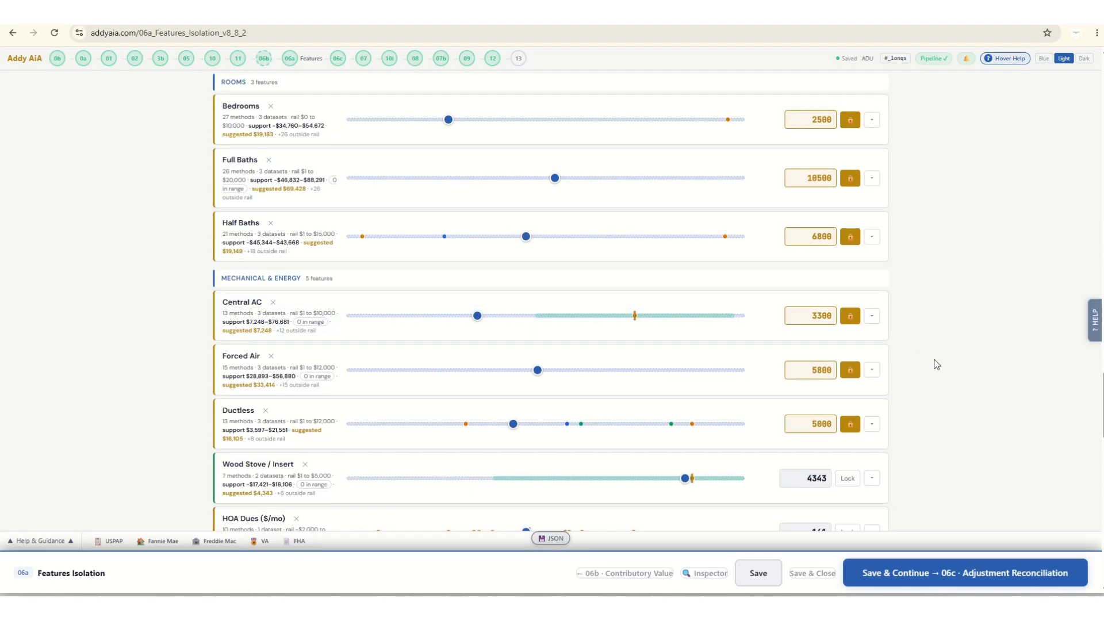
scroll(937, 365, down, 1)
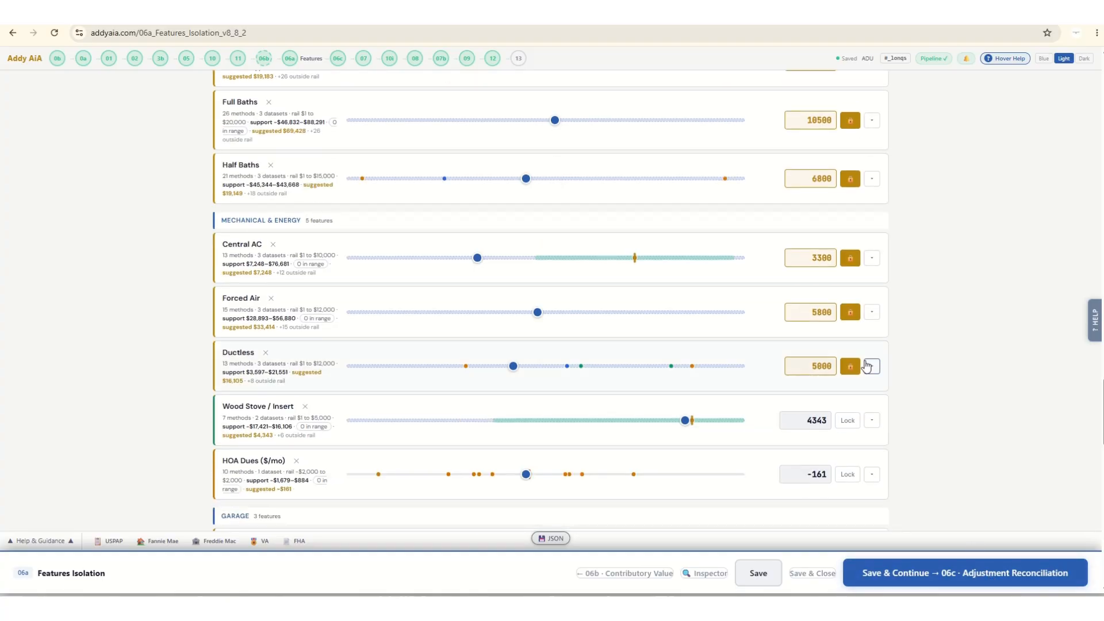
Raise the locked Central AC rate to 5000 and the Deck rate to 7500.
drag(478, 258, 544, 258)
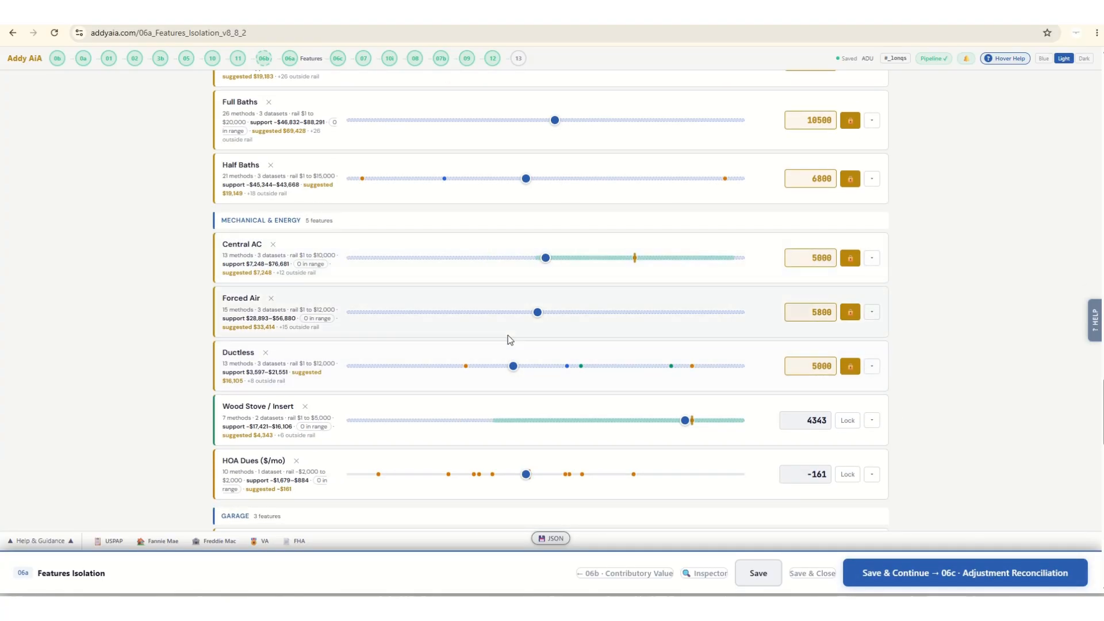
scroll(337, 381, down, 7)
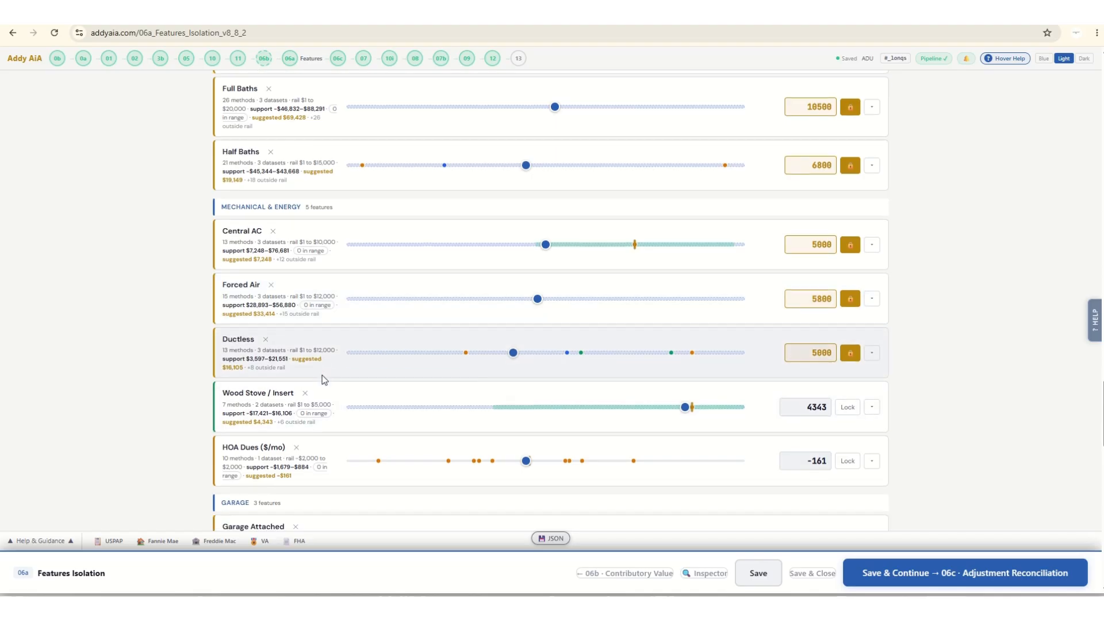
scroll(323, 375, down, 1)
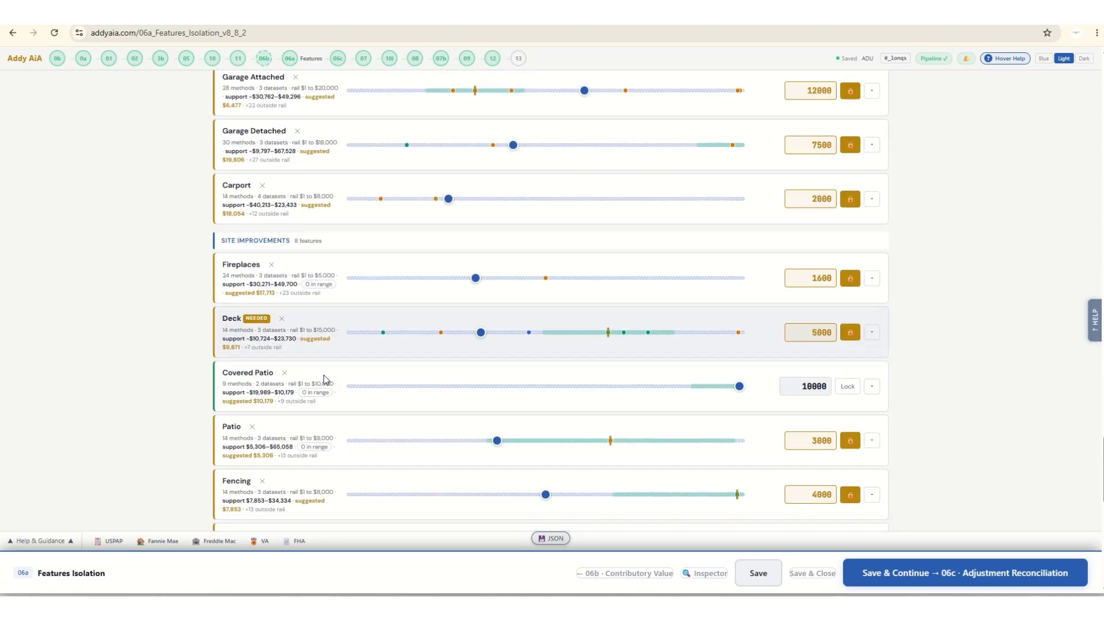
drag(482, 331, 546, 332)
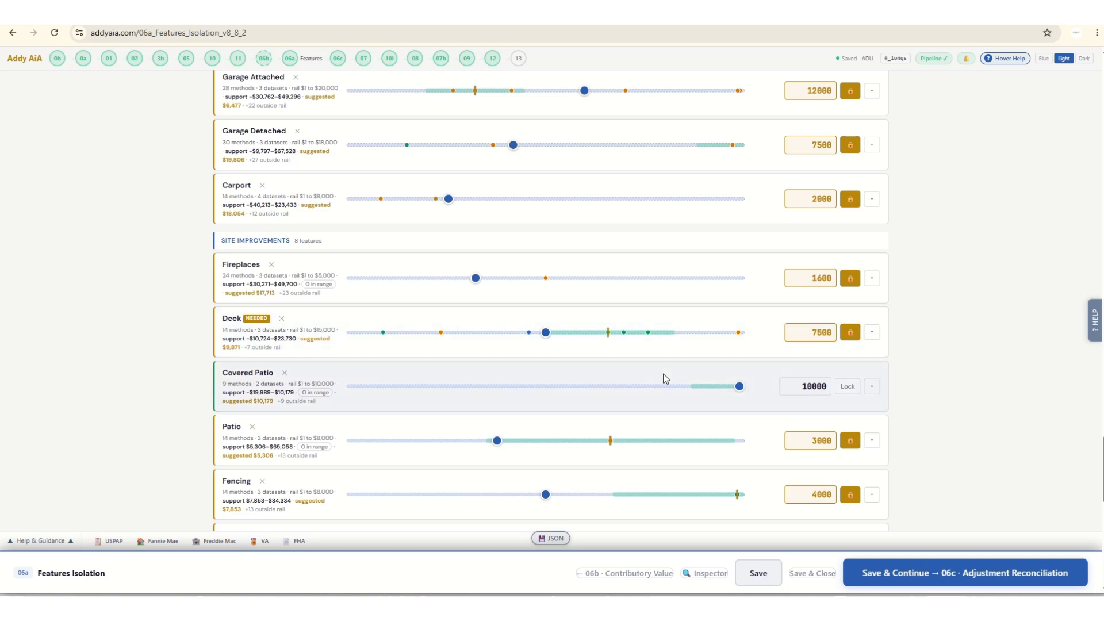
Lock the Covered Patio rate at 9000 and raise the Fencing rate to 5700.
click(848, 386)
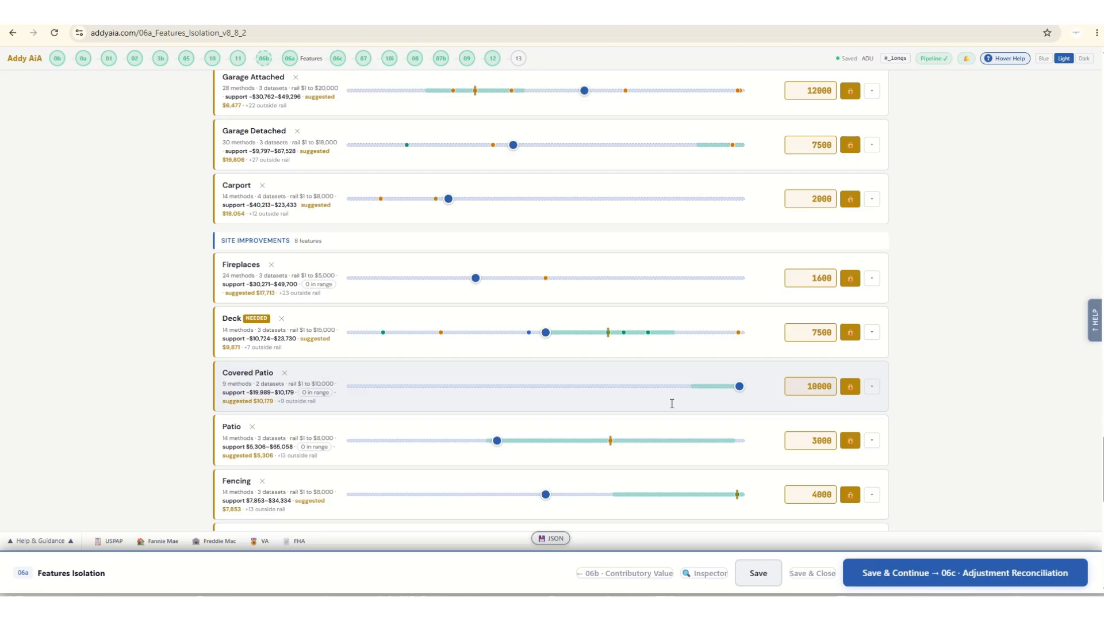
drag(739, 385, 700, 386)
scroll(496, 417, down, 3)
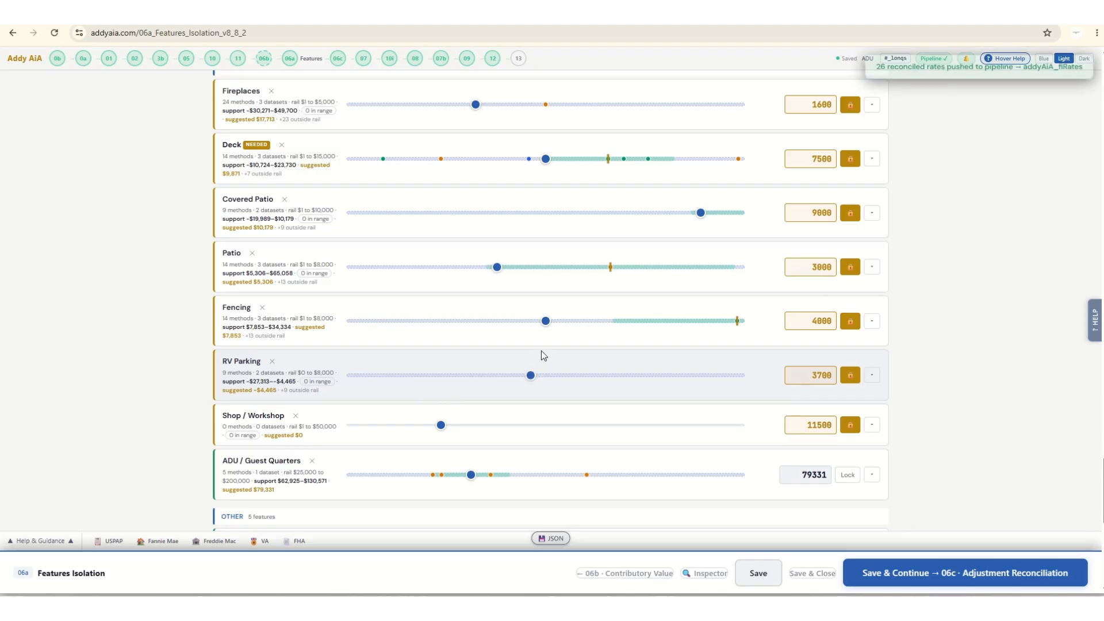
drag(545, 323, 628, 322)
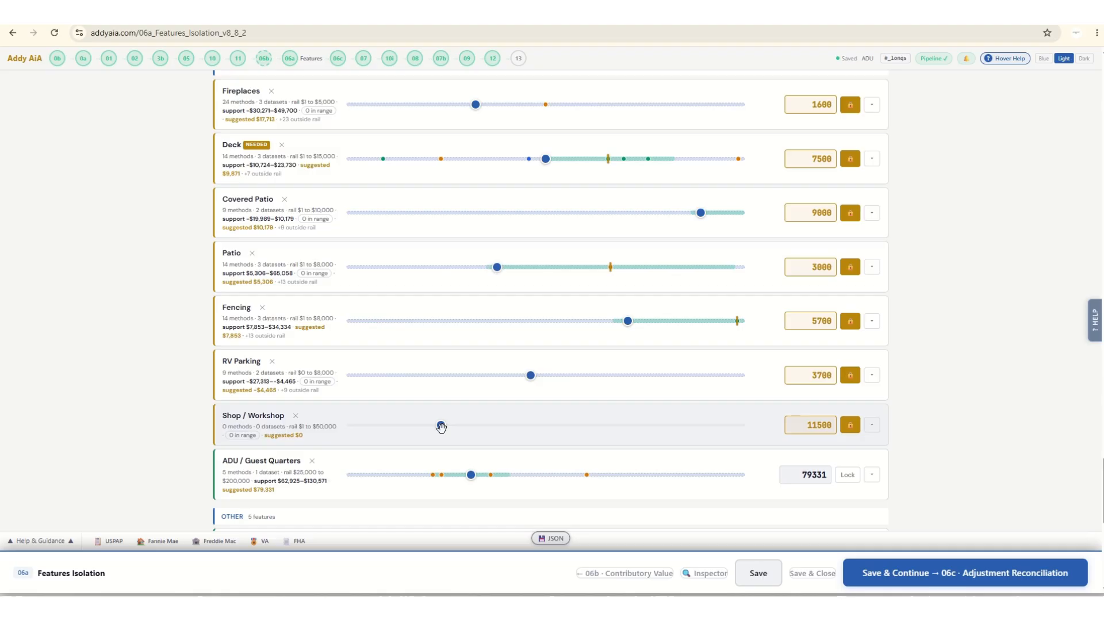
Set and lock the ADU / Guest Quarters rate at 64000 and the Garage Built-In rate at 10500.
scroll(516, 438, down, 3)
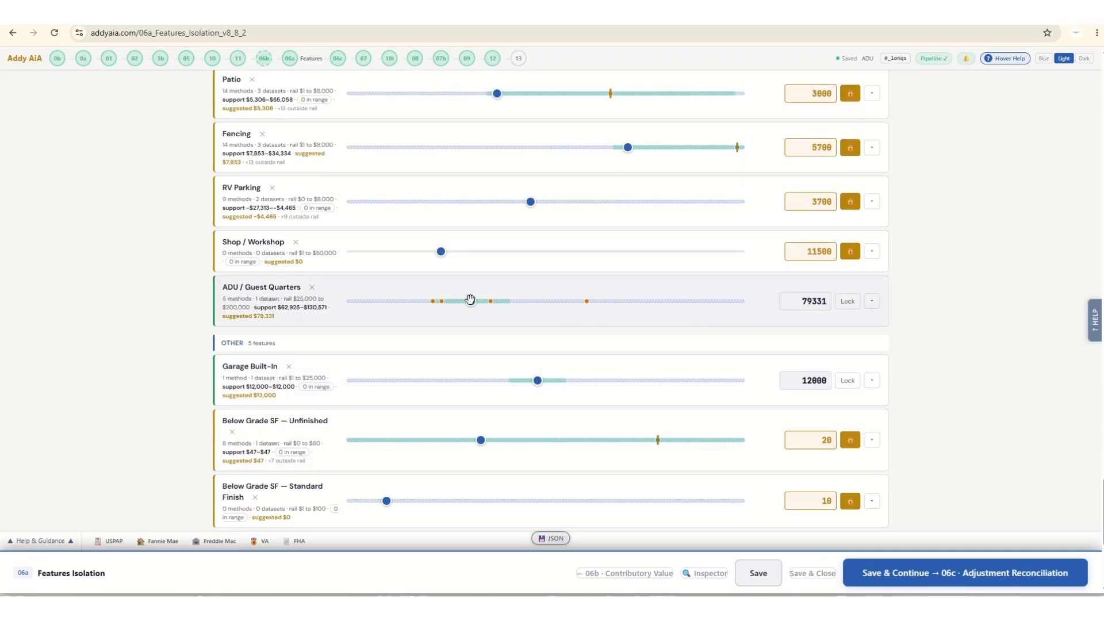
drag(471, 300, 439, 303)
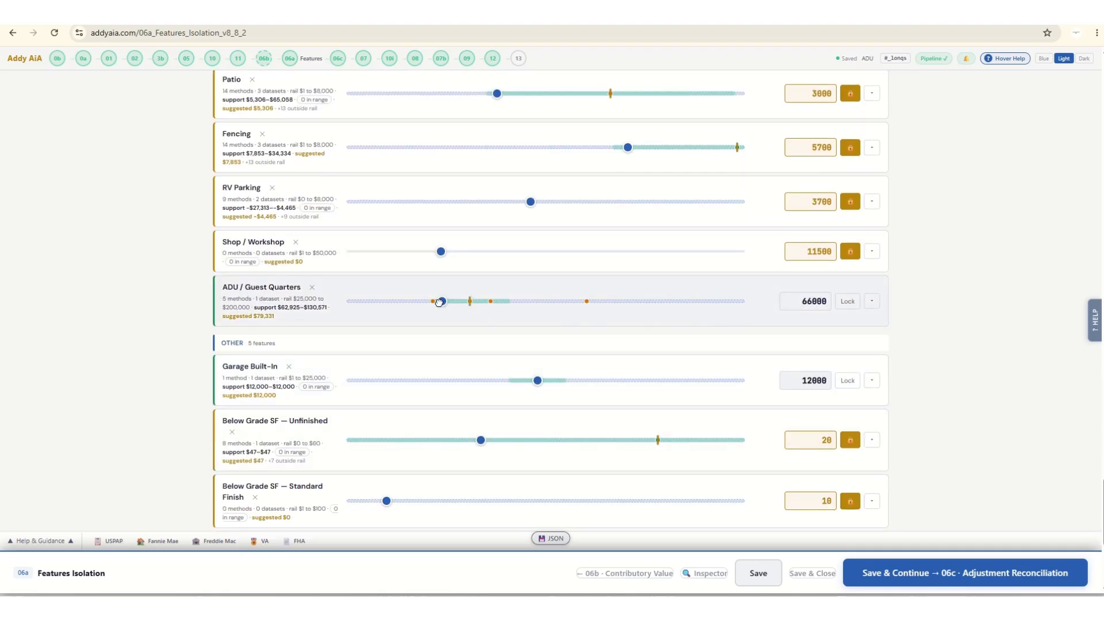
click(849, 301)
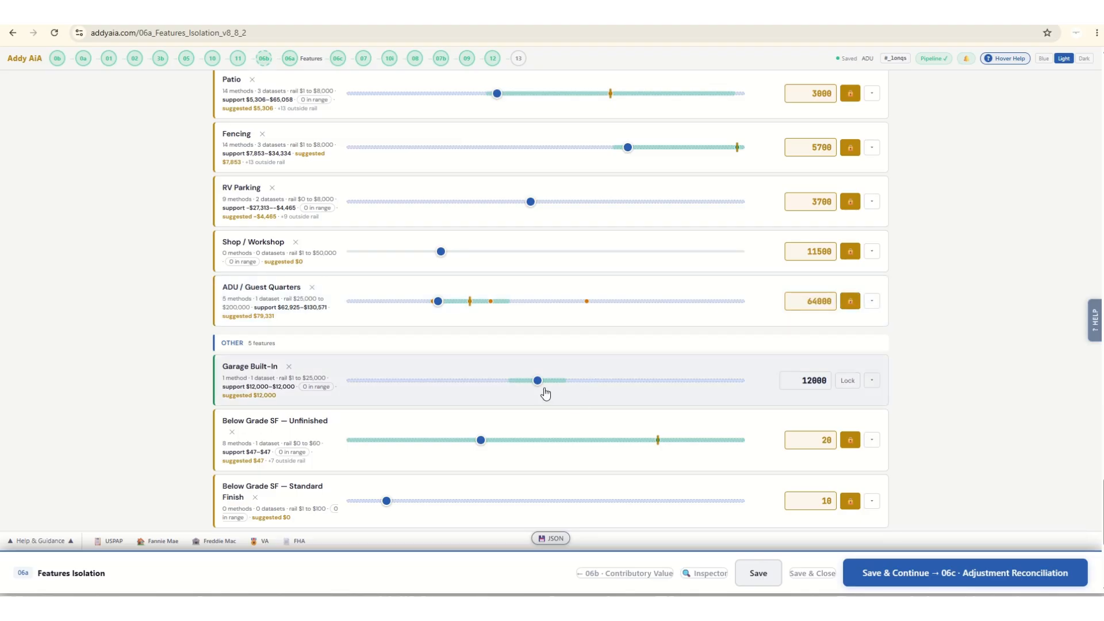
drag(537, 380, 512, 382)
click(847, 380)
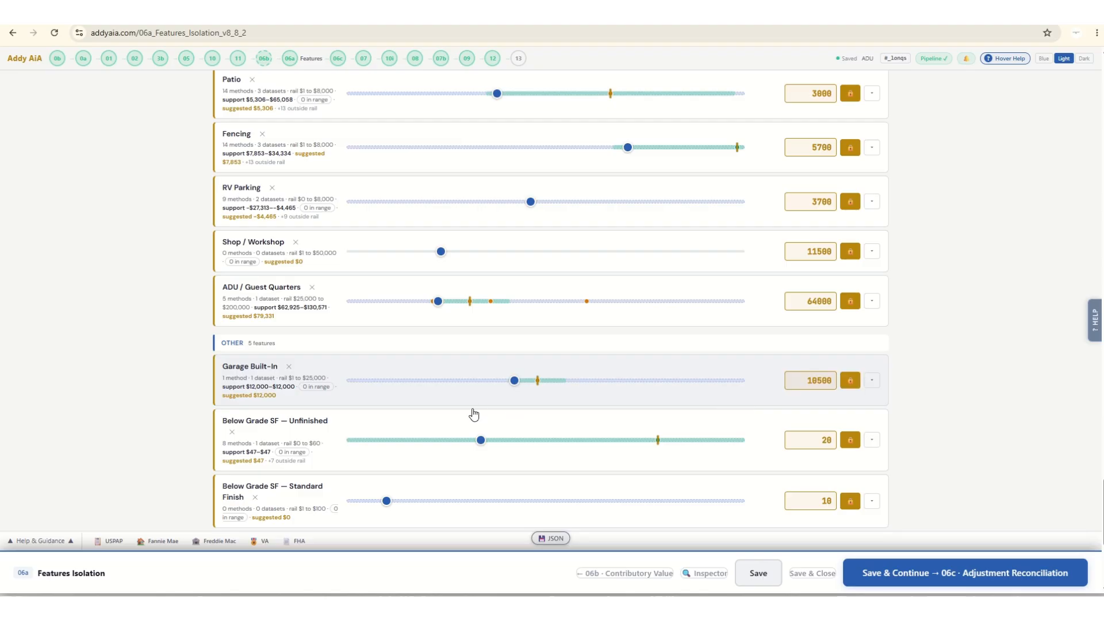
Set the Below Grade SF — Standard Finish rate to 60 and check the remaining Other features.
scroll(374, 409, down, 2)
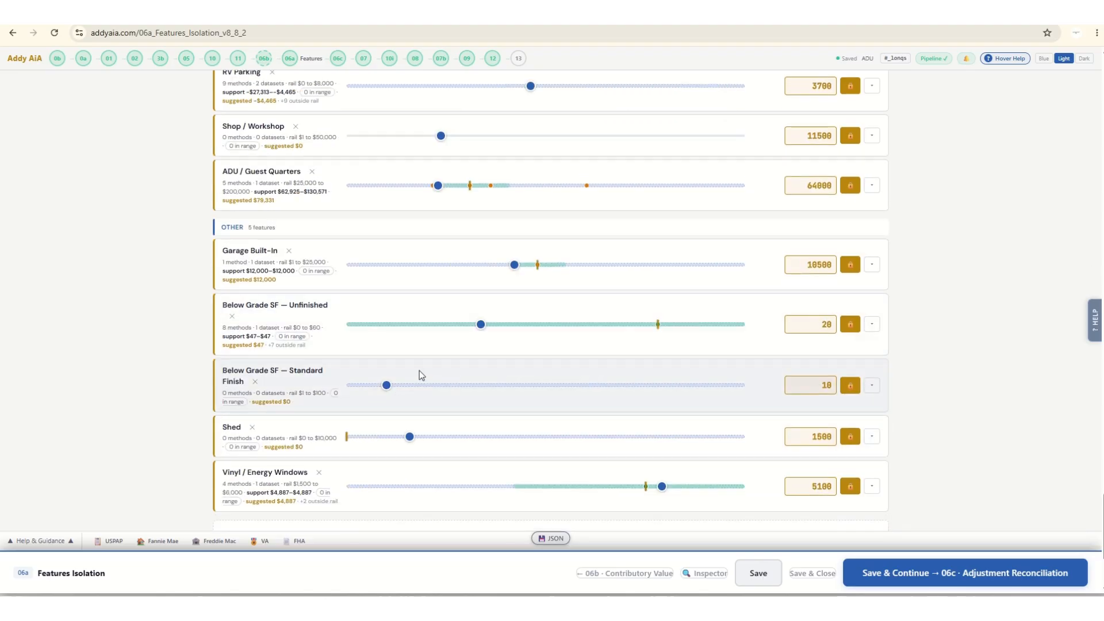
scroll(525, 344, down, 2)
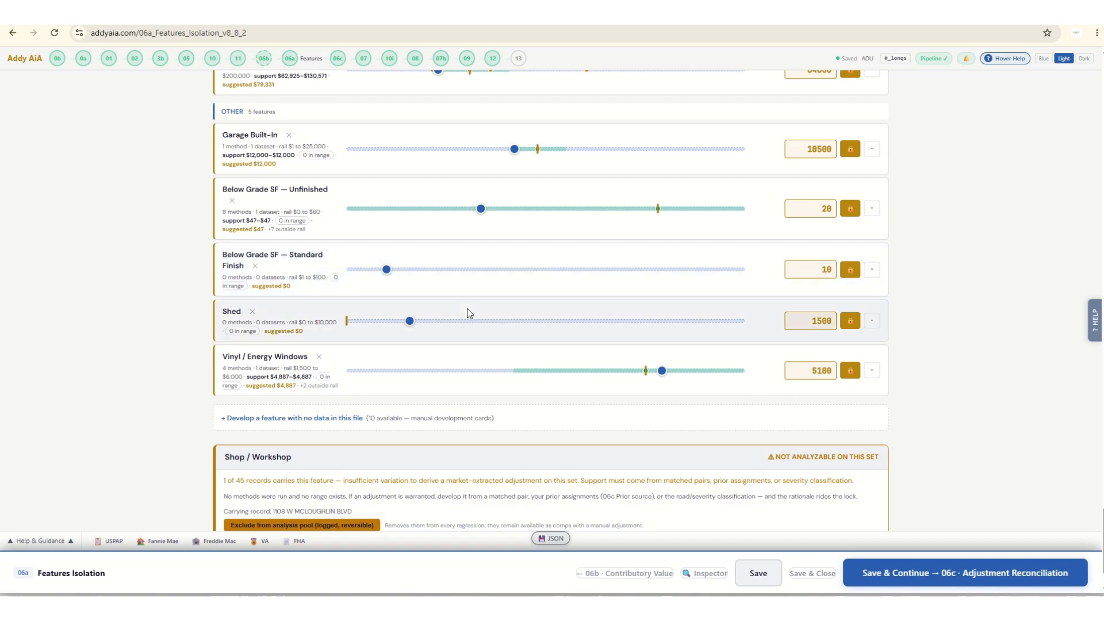
drag(387, 269, 582, 277)
scroll(482, 361, down, 1)
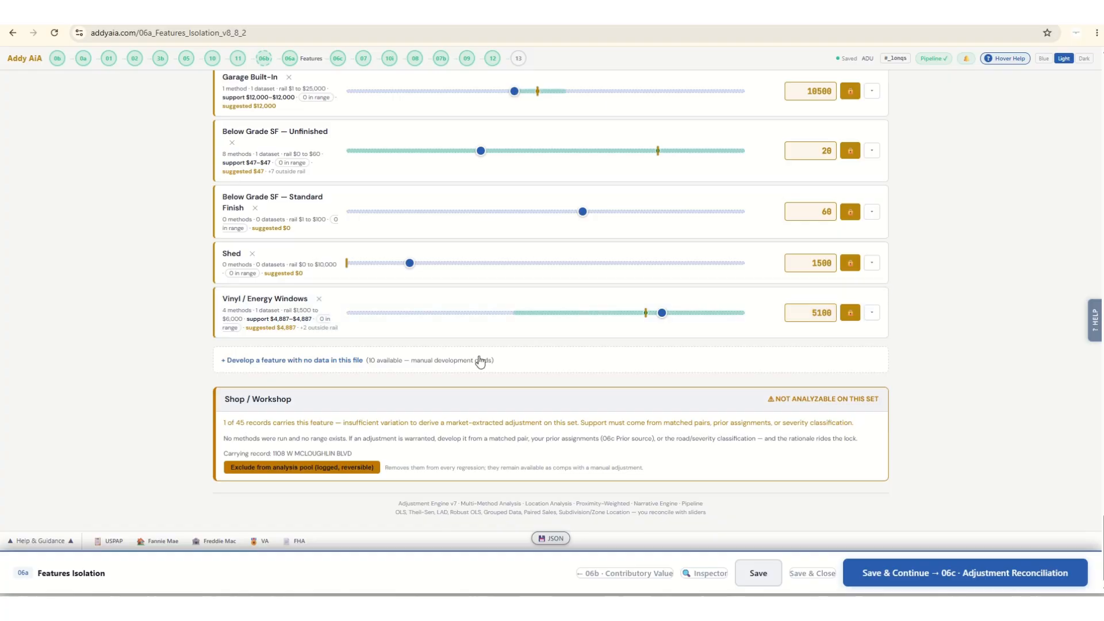
scroll(481, 362, down, 1)
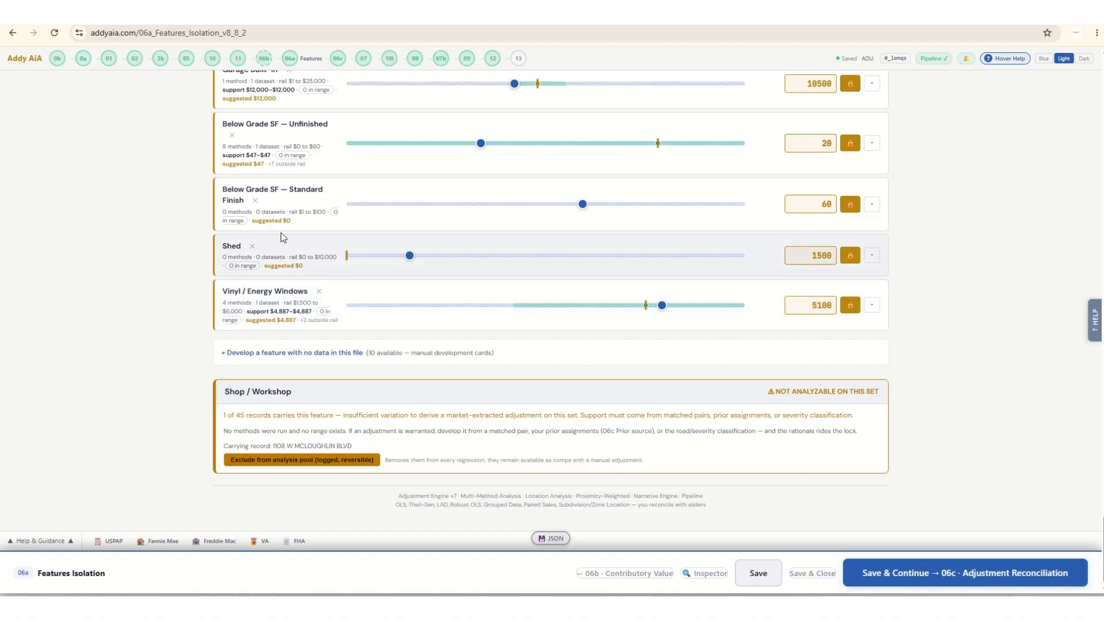
Rerun the analysis with time and feature leveling and review the updated support for every feature group.
scroll(383, 318, up, 15)
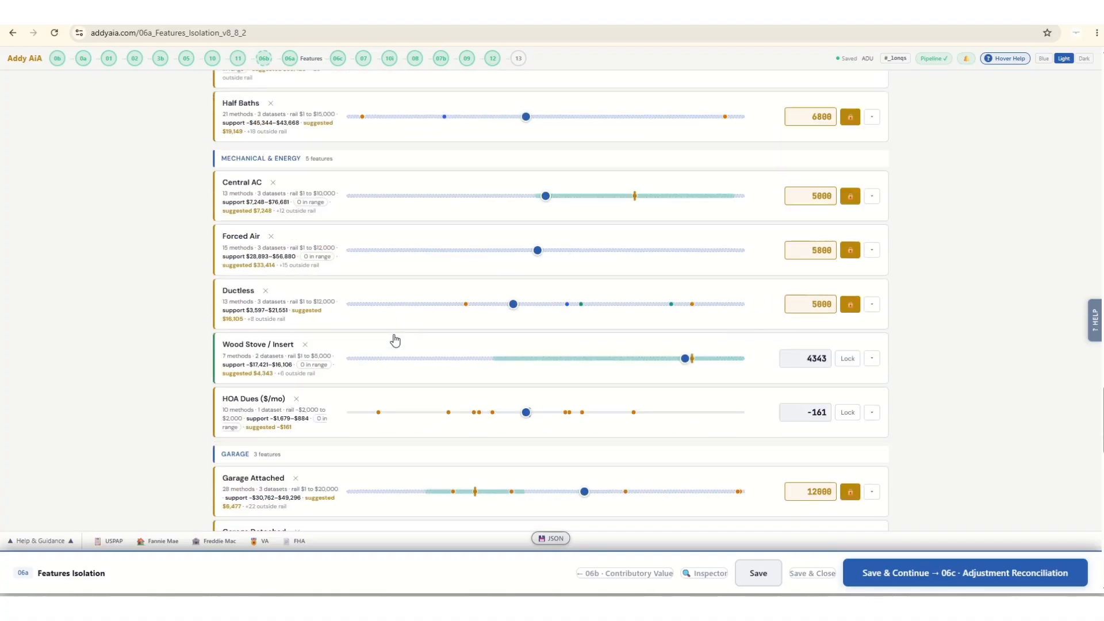
scroll(403, 340, up, 15)
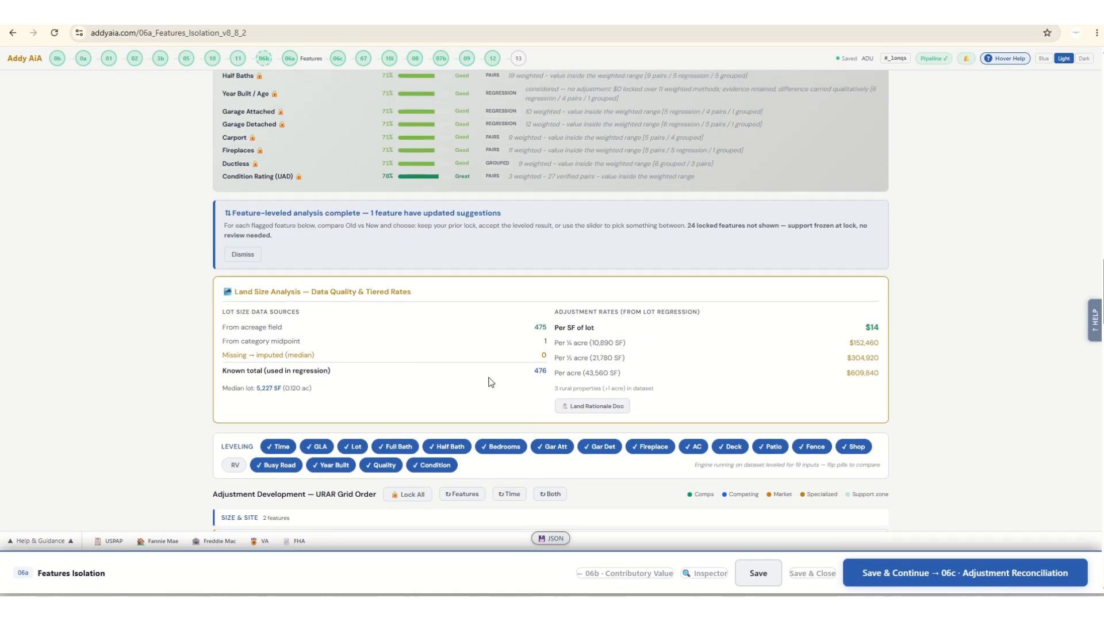
scroll(490, 382, down, 3)
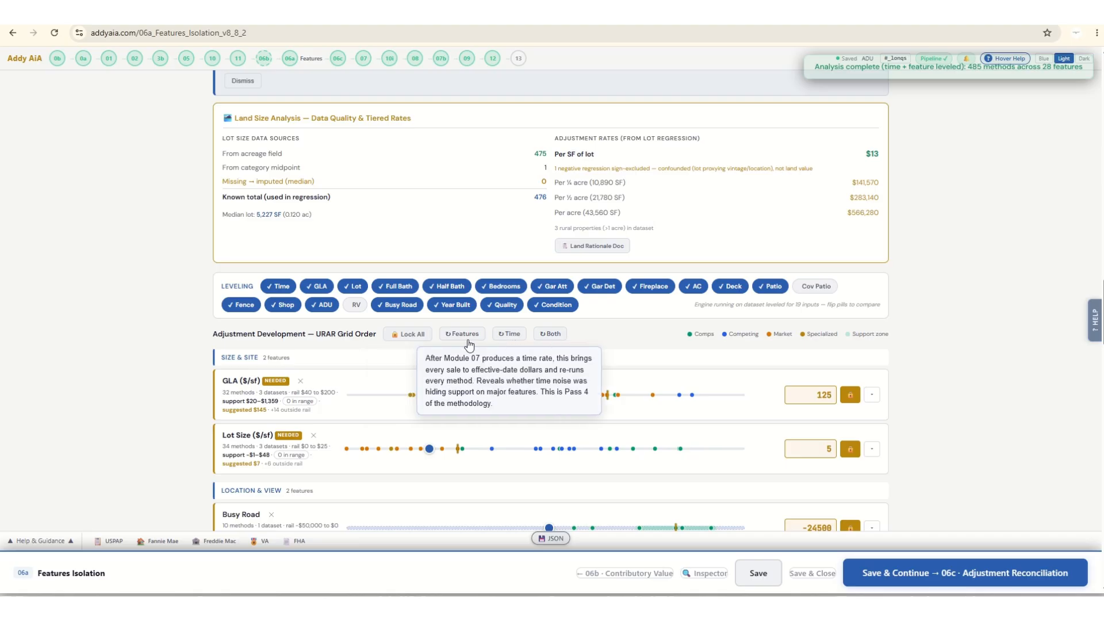
scroll(106, 377, down, 15)
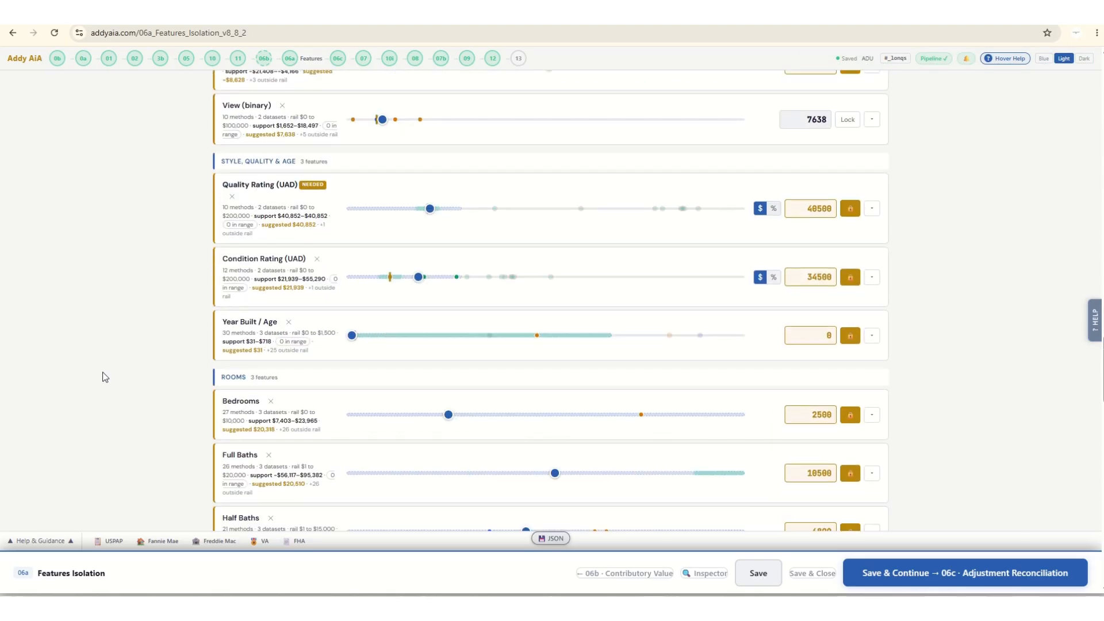
scroll(150, 389, down, 15)
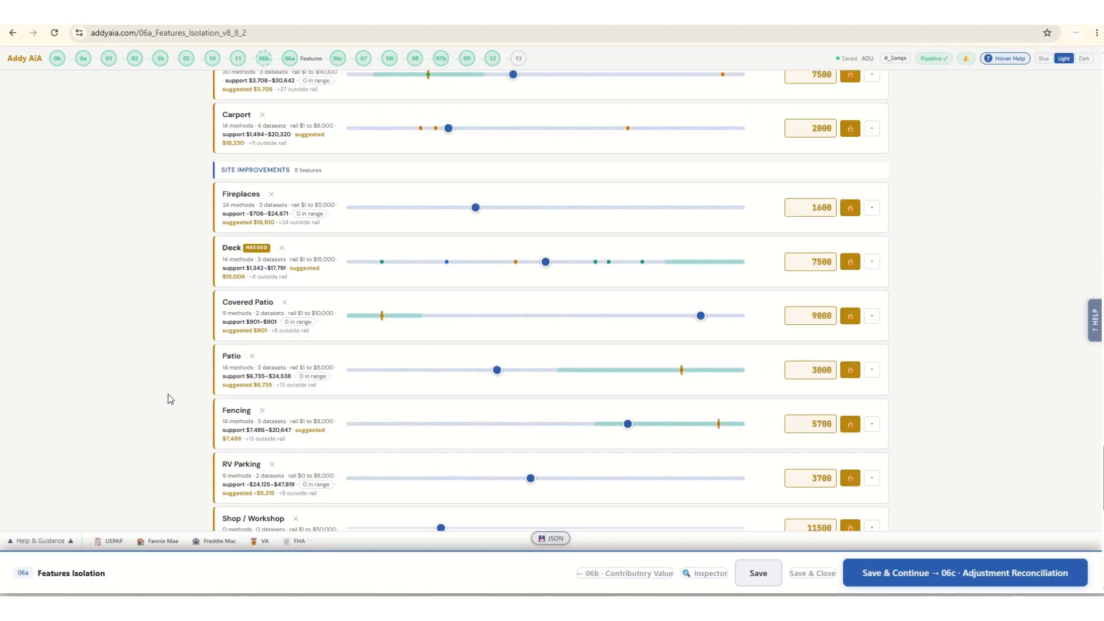
scroll(528, 463, down, 5)
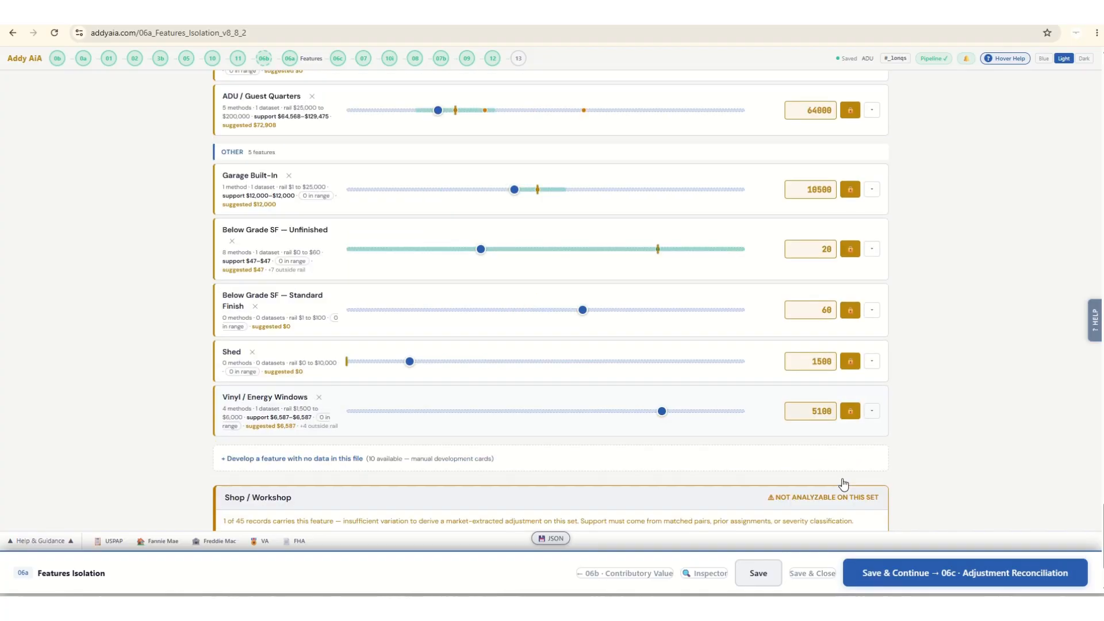
Save Features Isolation, continue to 06c Adjustment Reconciliation, and review its data sources and source detail.
click(990, 560)
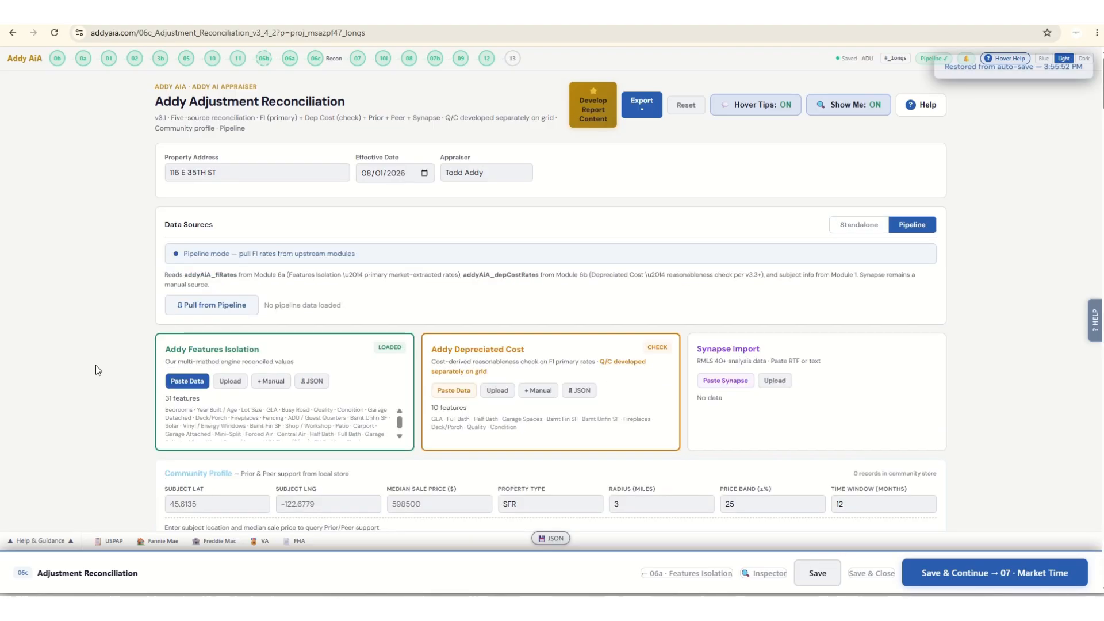
scroll(95, 365, down, 6)
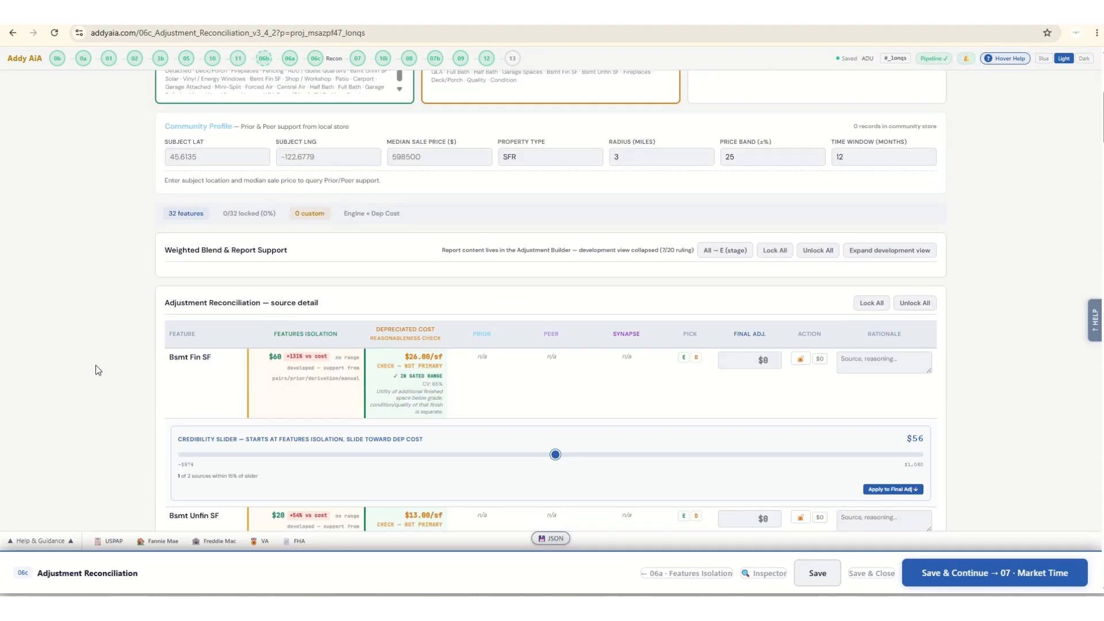
scroll(95, 365, down, 2)
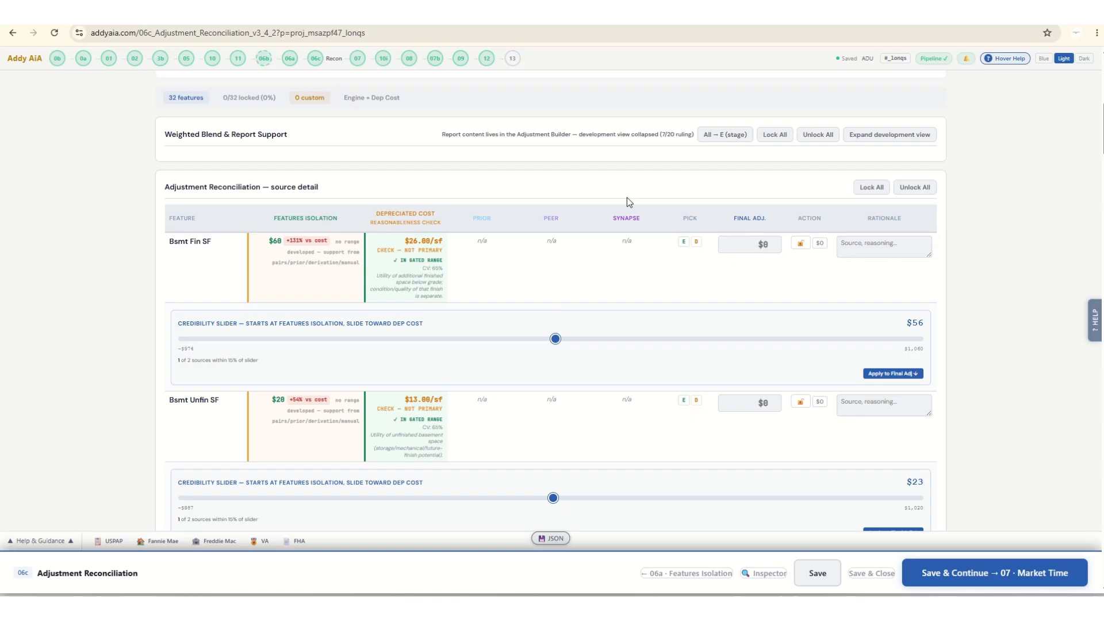
scroll(650, 339, up, 5)
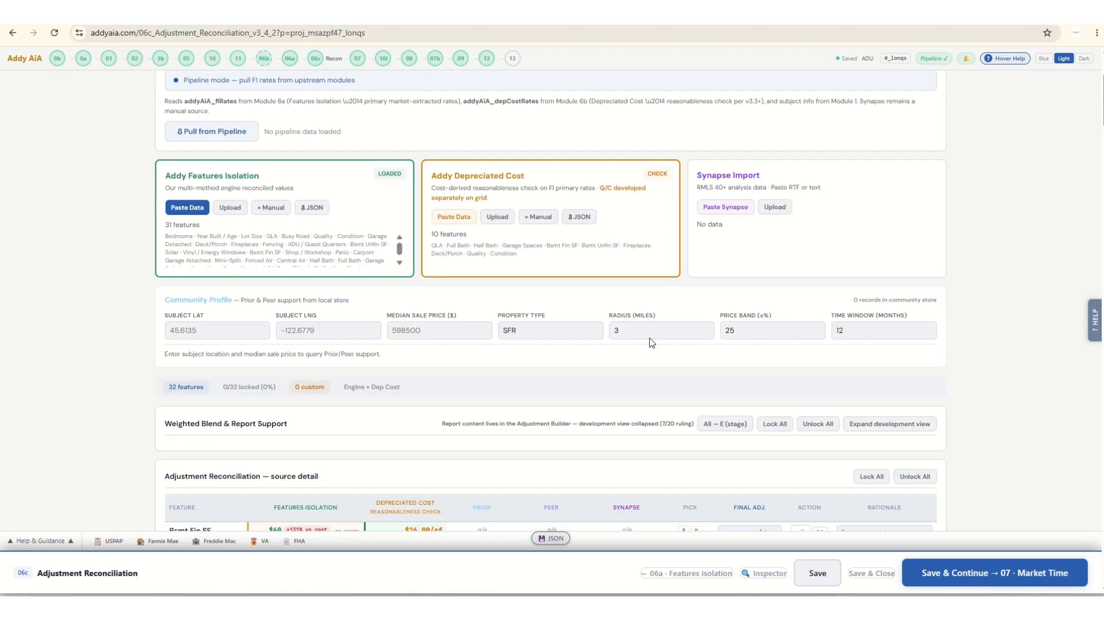
click(737, 209)
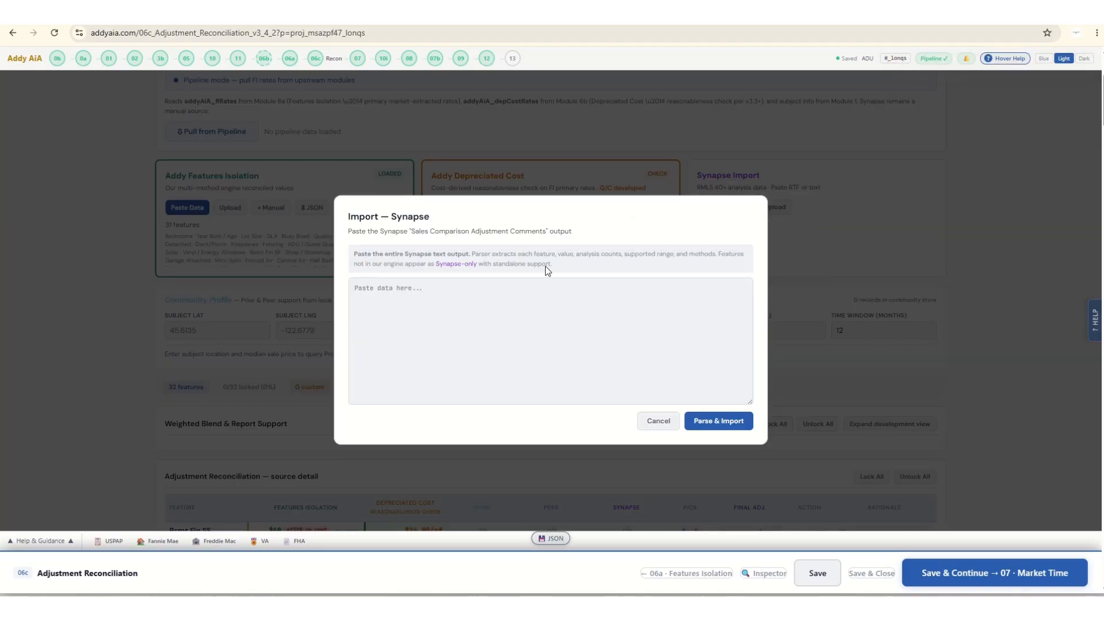
click(720, 425)
click(661, 423)
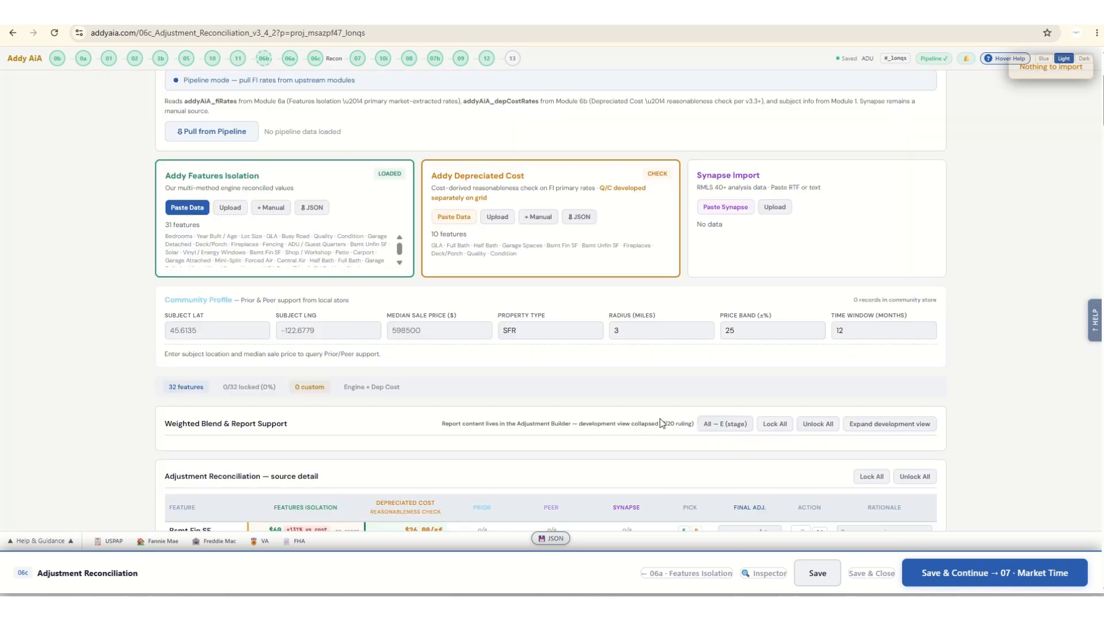
Lock all final adjustments in the source detail table and review the reconciled features down to Quality and Deck/Porch.
scroll(573, 423, down, 5)
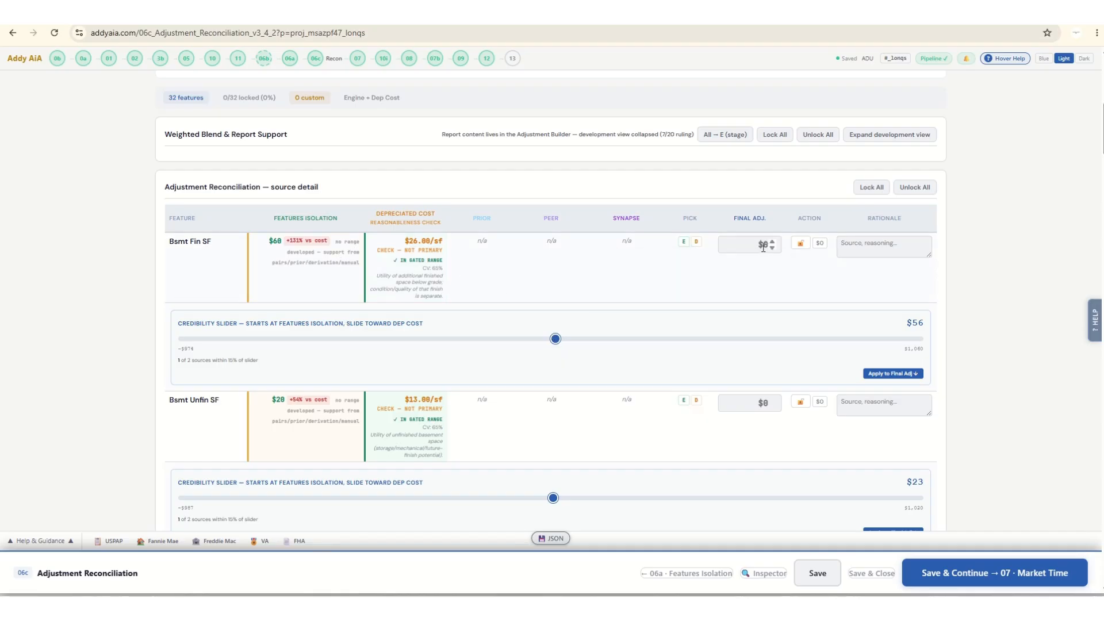
click(875, 189)
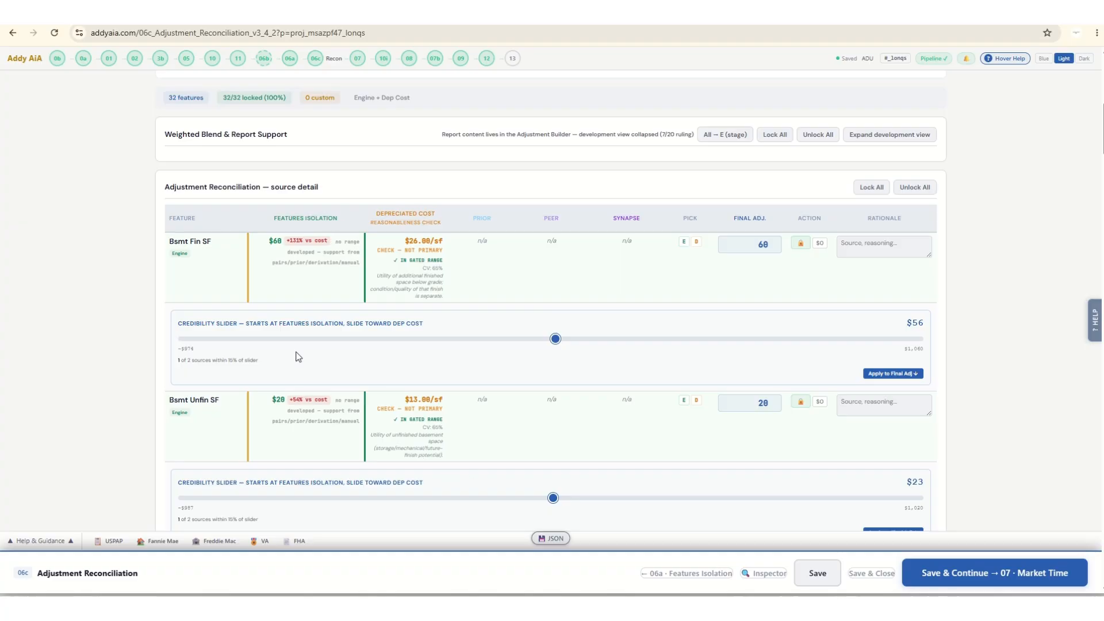
scroll(271, 457, down, 1)
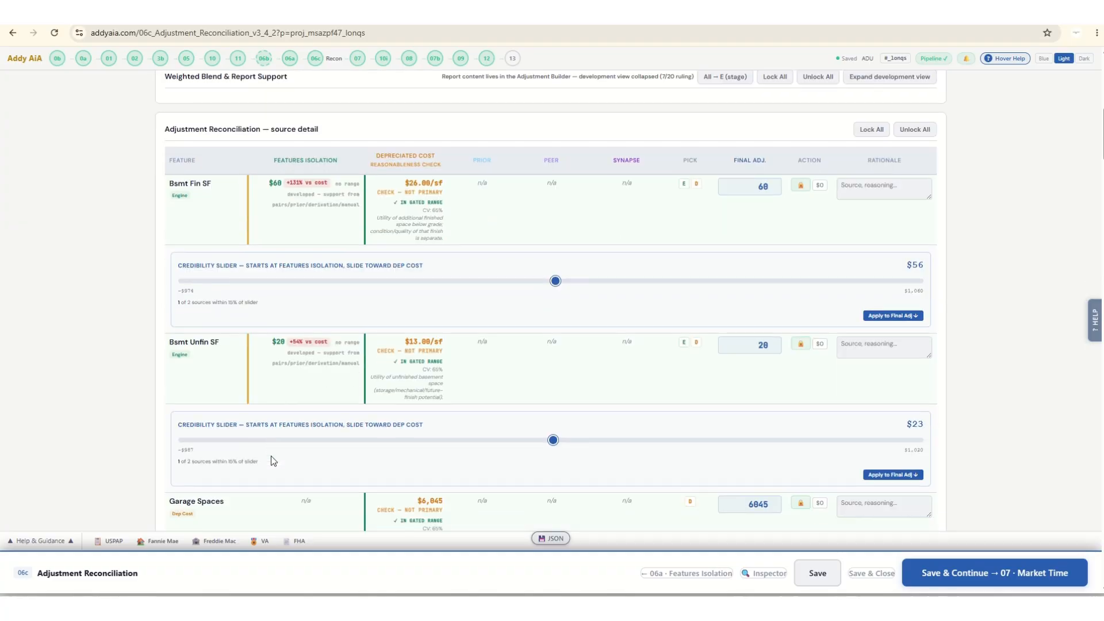
scroll(271, 457, down, 6)
scroll(271, 457, down, 3)
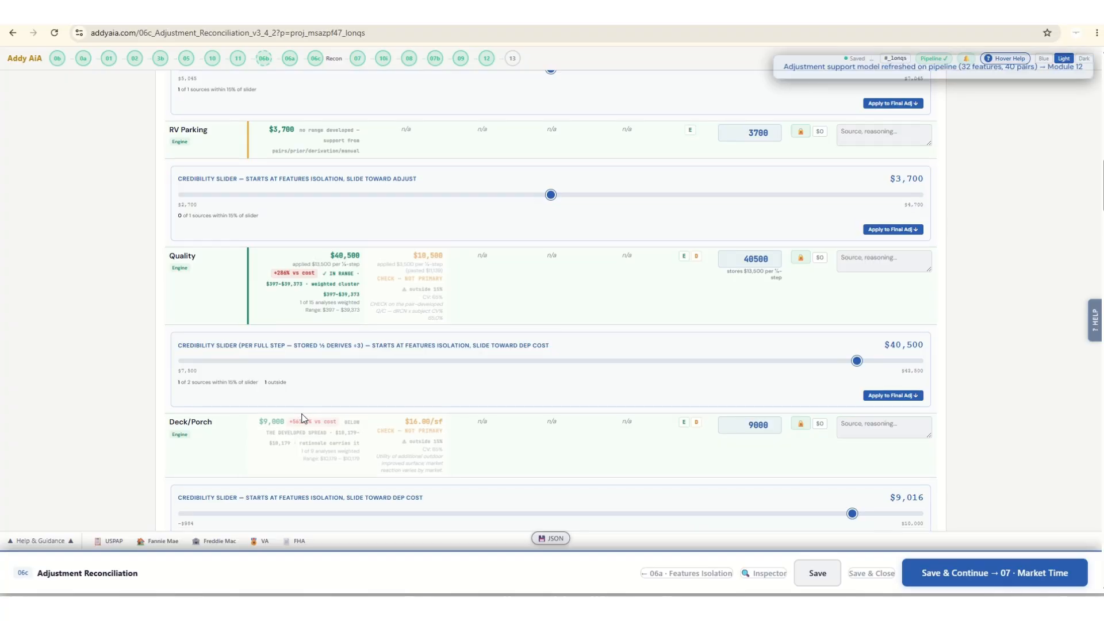
Review the locked final adjustments and supporting sources in the Adjustment Reconciliation source detail, from Bsmt Fin SF through Busy Road.
scroll(316, 360, down, 1)
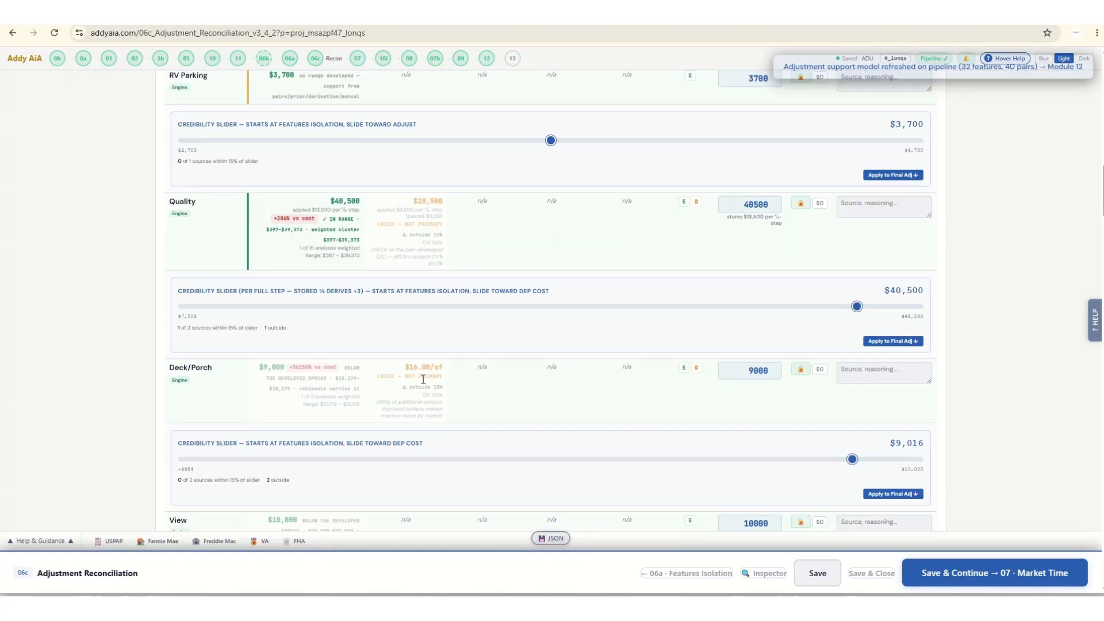
scroll(422, 382, up, 2)
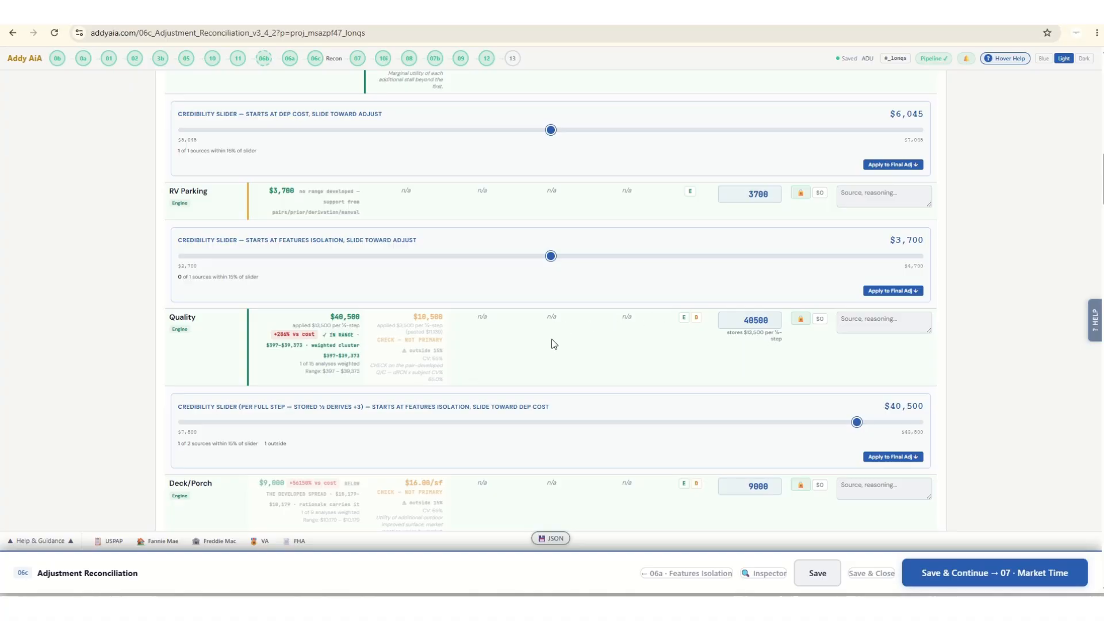
scroll(554, 358, down, 9)
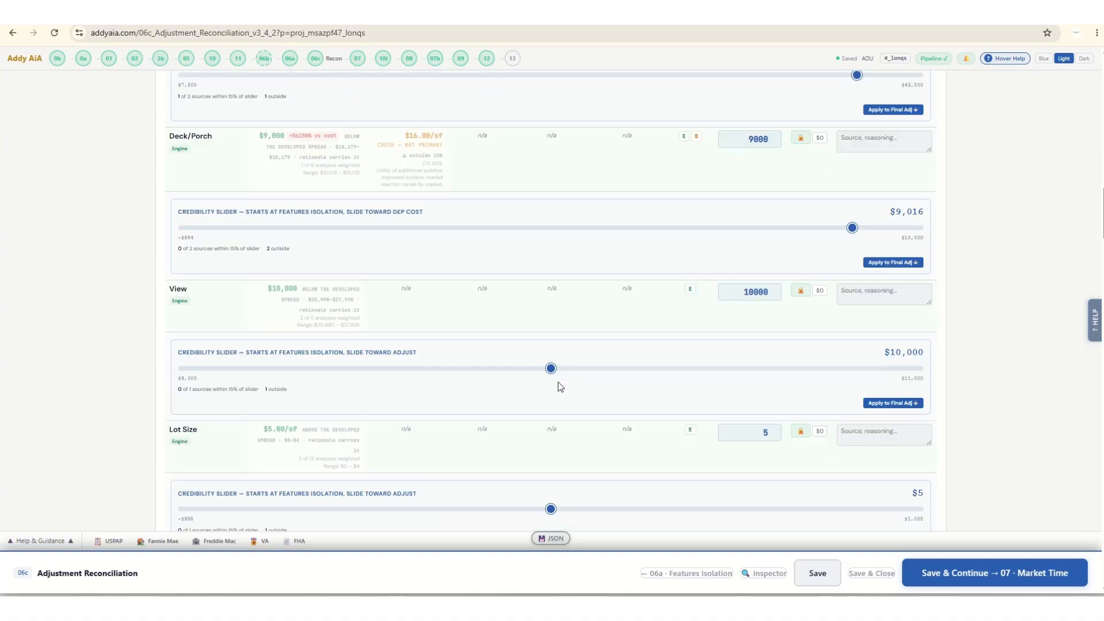
scroll(570, 401, down, 4)
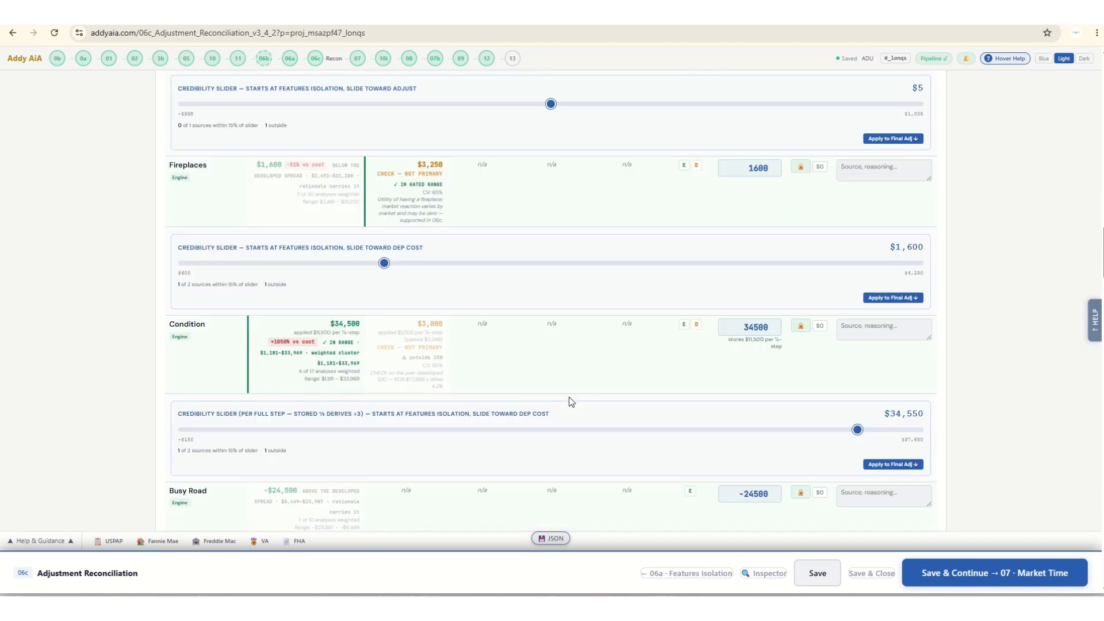
scroll(571, 401, down, 10)
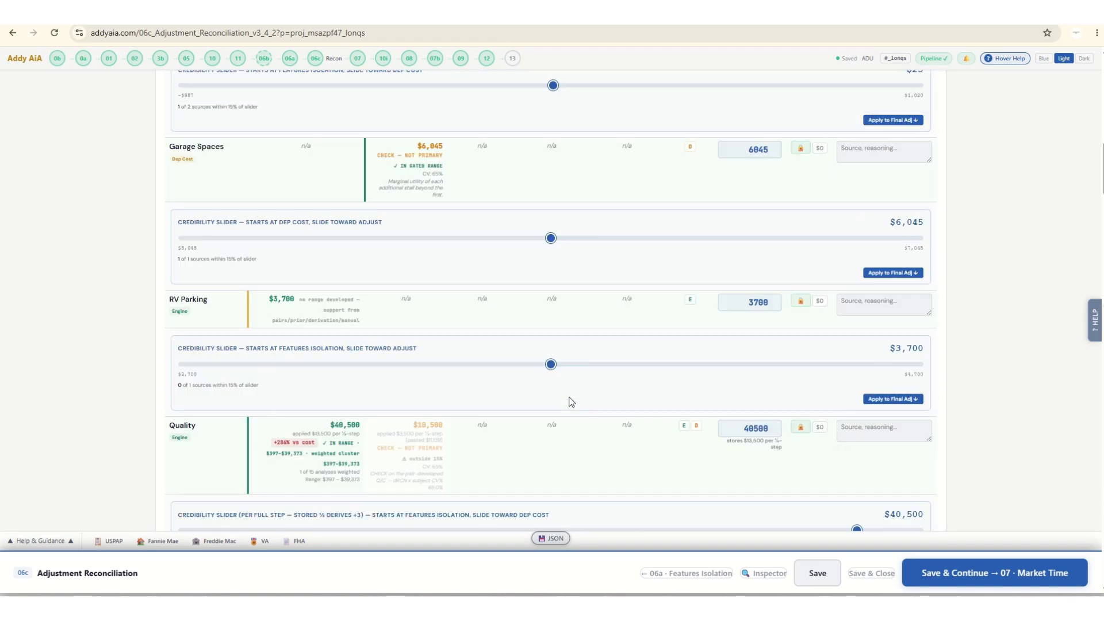
key(Home)
scroll(491, 389, down, 15)
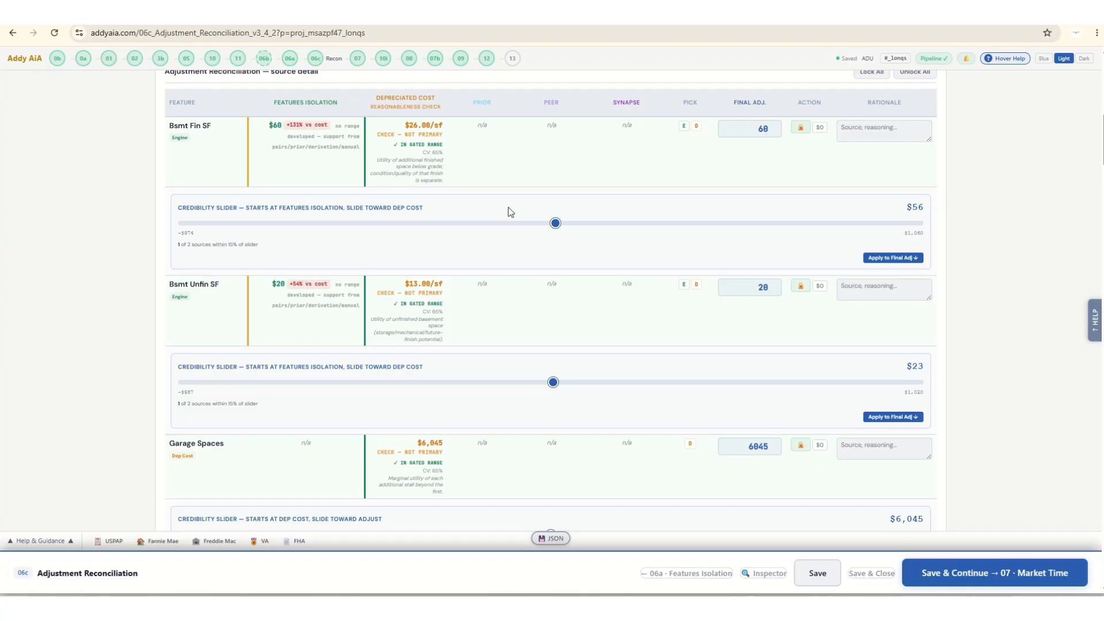
scroll(511, 212, down, 8)
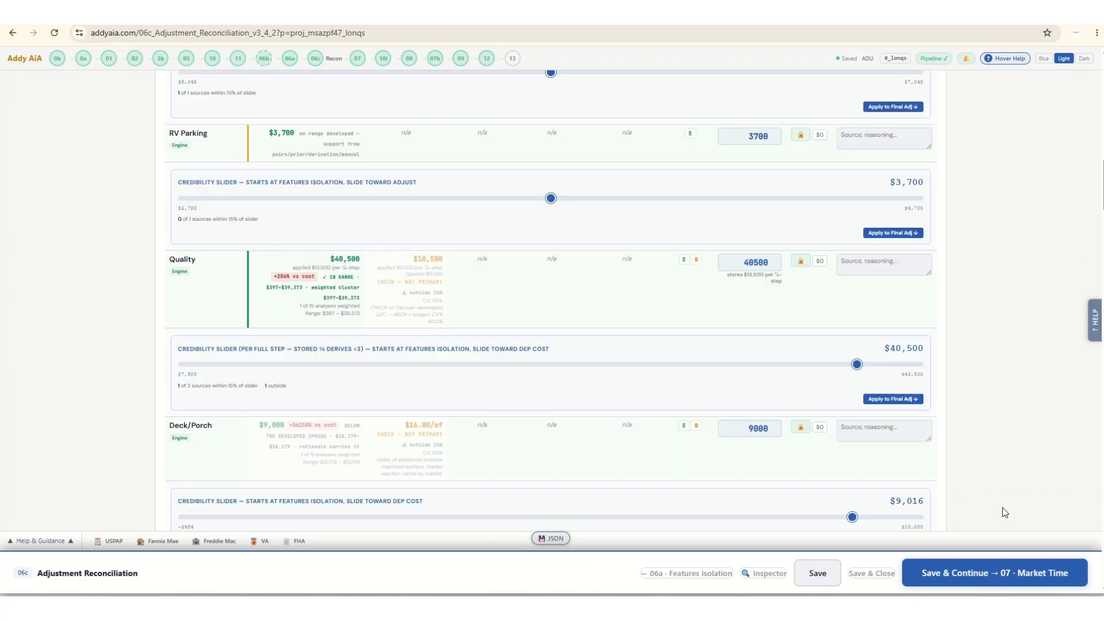
Save and continue to 07 Market Time, return to 06c Adjustment Reconciliation, and open Develop Report Content.
click(1015, 574)
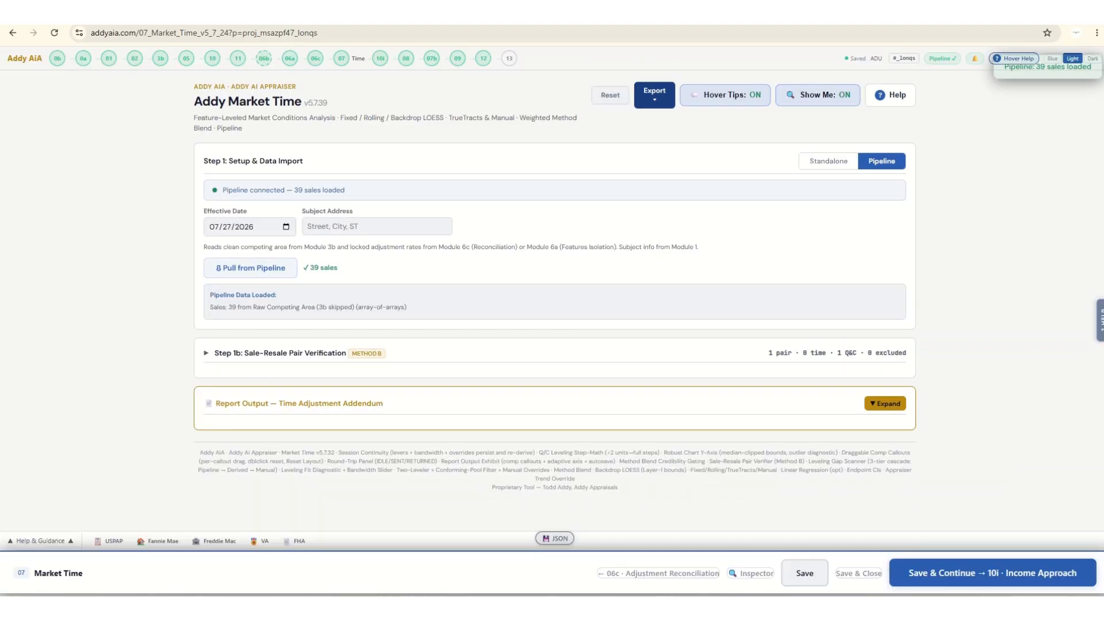
click(648, 578)
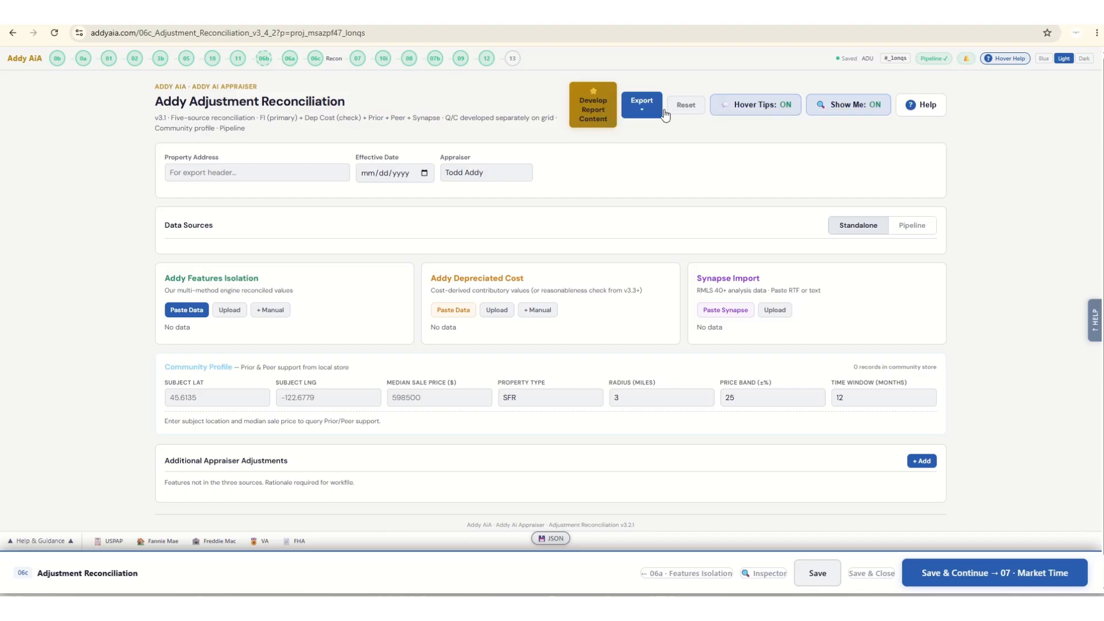
click(651, 111)
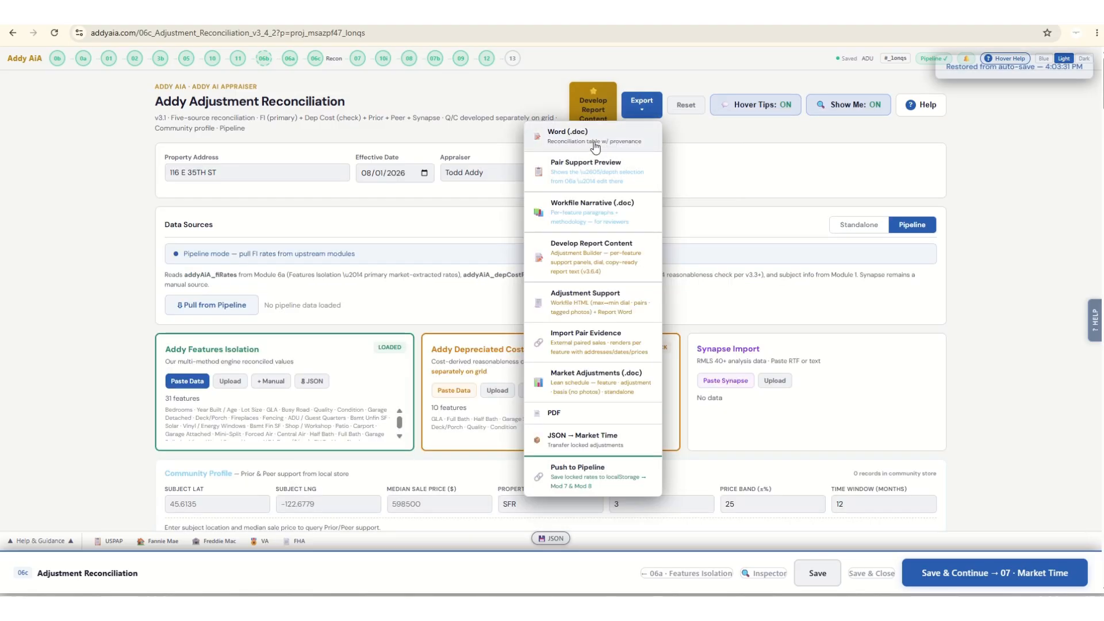
click(587, 100)
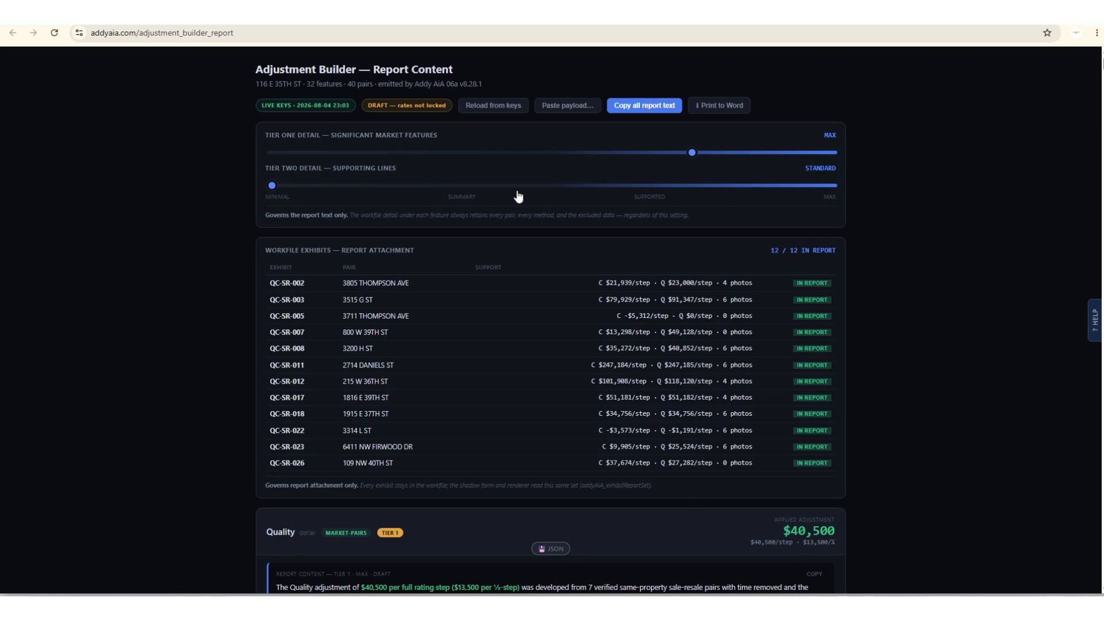
Set the report's Tier Two detail to Detailed and Tier One detail to Super Max, checking the Quality text.
click(591, 192)
drag(694, 157, 832, 154)
scroll(832, 326, down, 4)
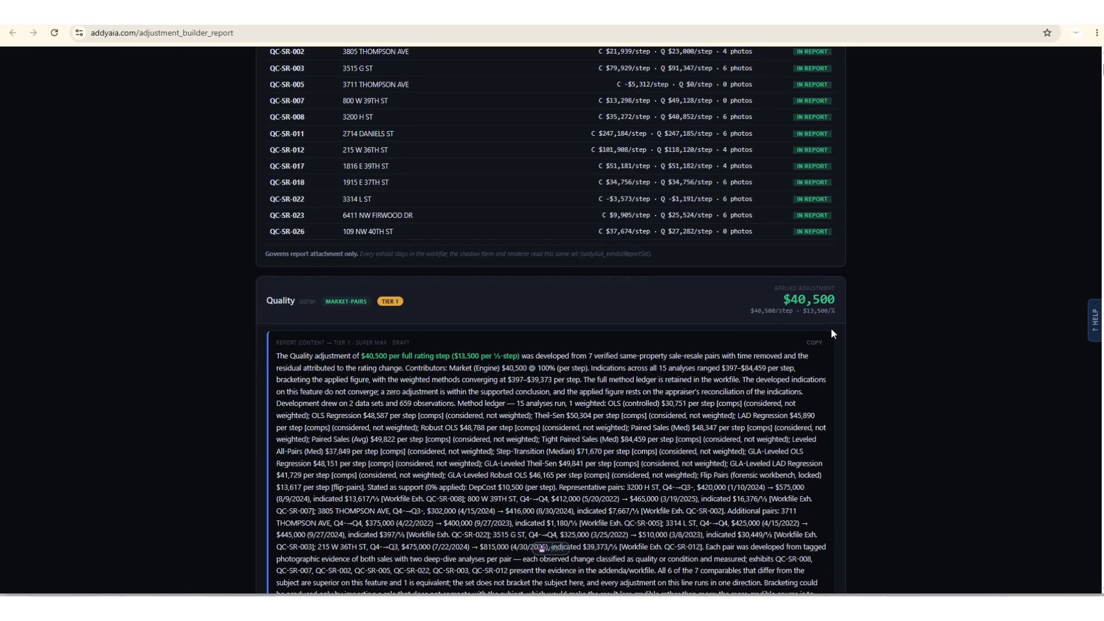
scroll(830, 334, down, 5)
scroll(629, 290, up, 7)
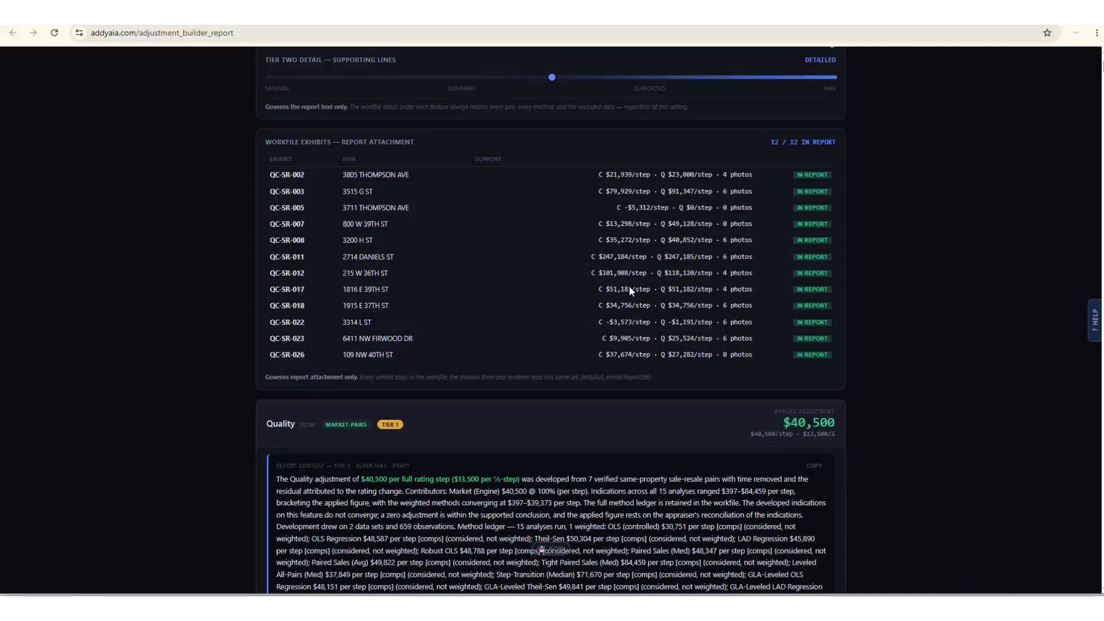
scroll(629, 288, up, 2)
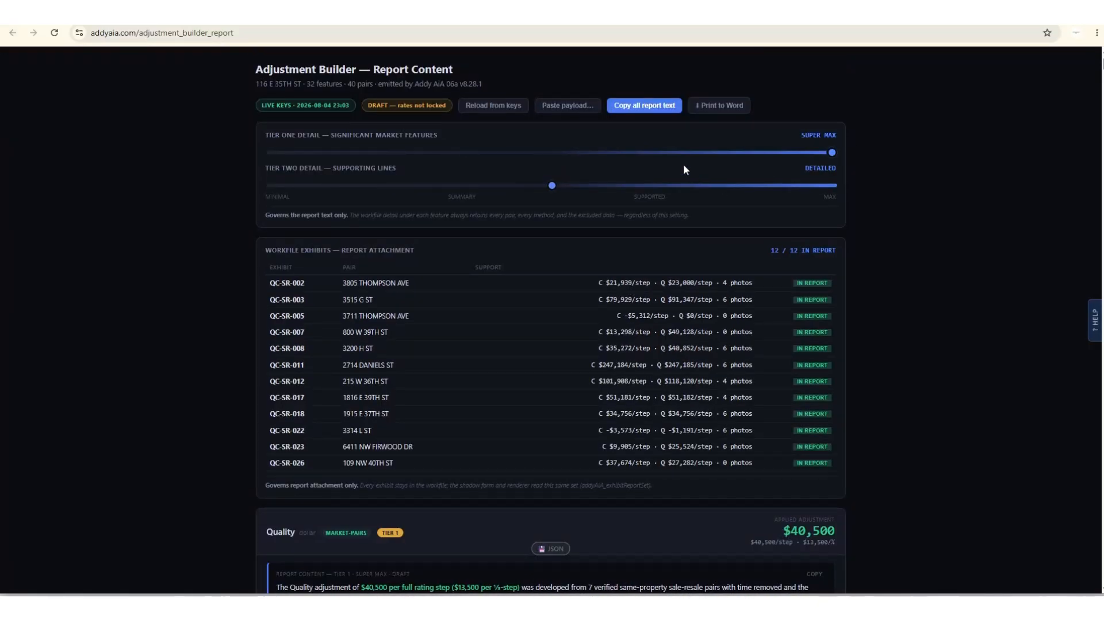
Lower the Tier One detail to Detailed and to Standard, comparing the Quality report text at each level.
drag(830, 157, 468, 152)
scroll(912, 308, down, 6)
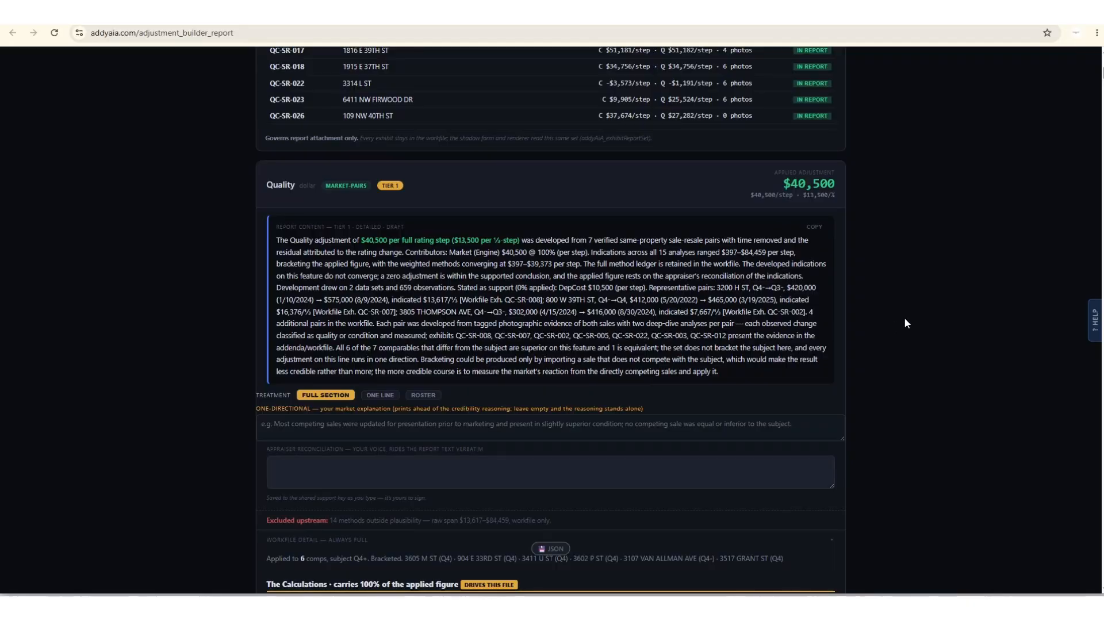
scroll(902, 318, up, 3)
scroll(902, 318, up, 2)
drag(413, 102, 321, 98)
scroll(108, 208, down, 4)
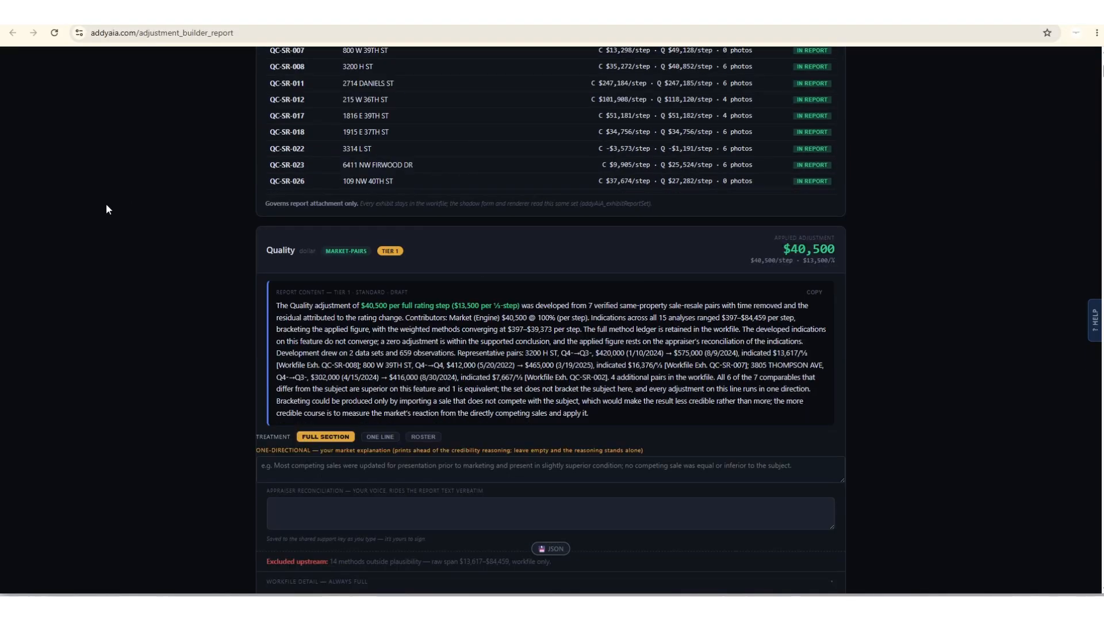
scroll(105, 209, up, 5)
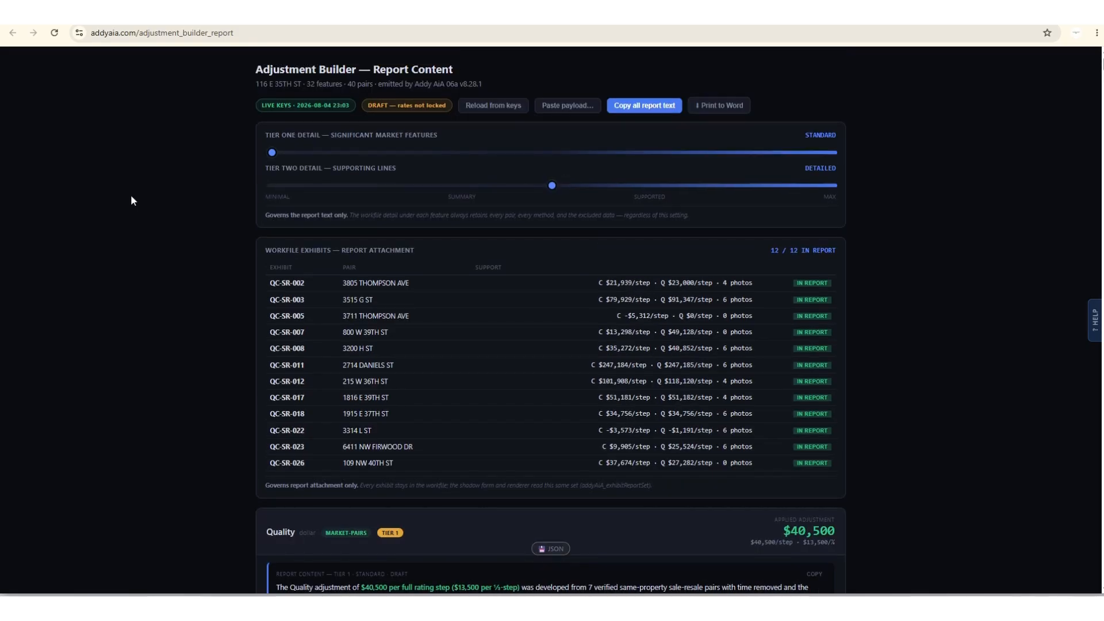
Set the Tier One detail to Super Max and review the expanded Quality report text.
drag(288, 154, 856, 160)
scroll(884, 274, down, 12)
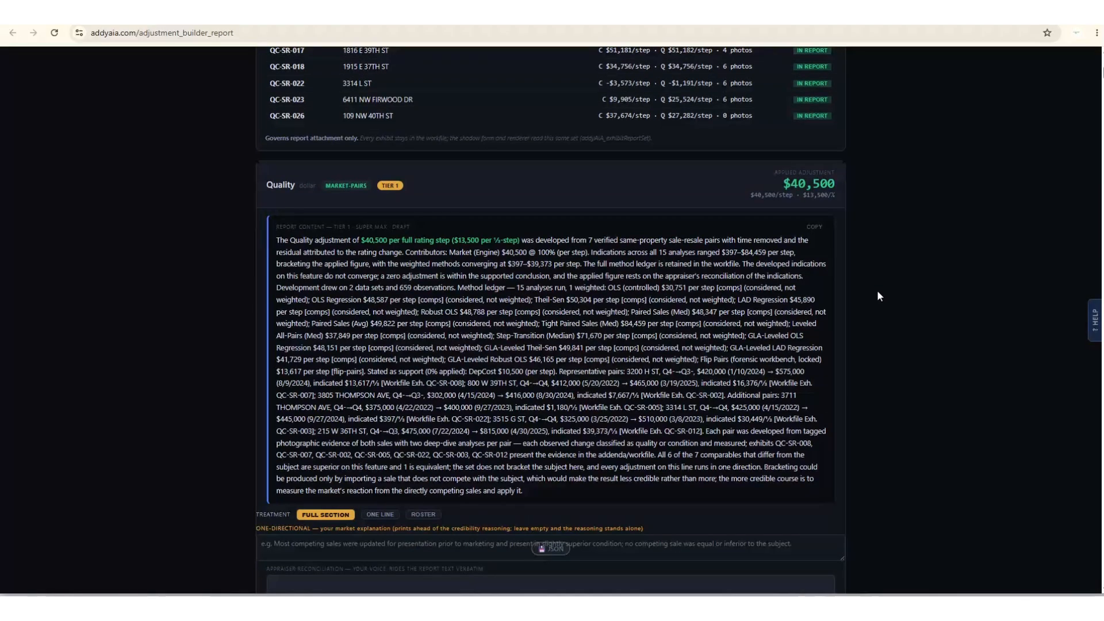
scroll(846, 298, up, 15)
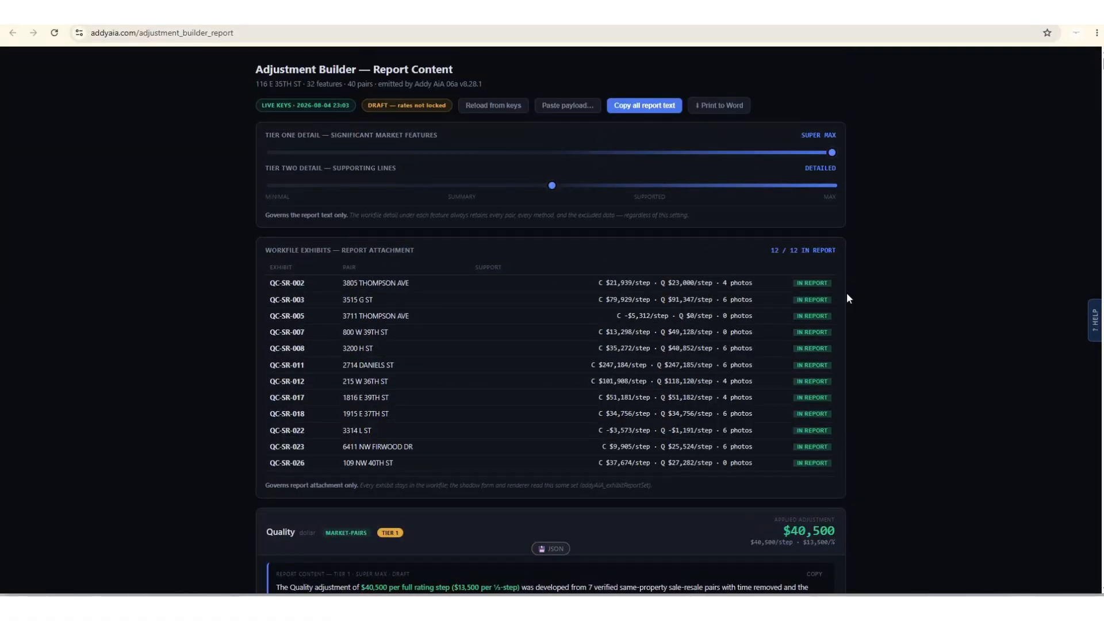
scroll(848, 298, down, 6)
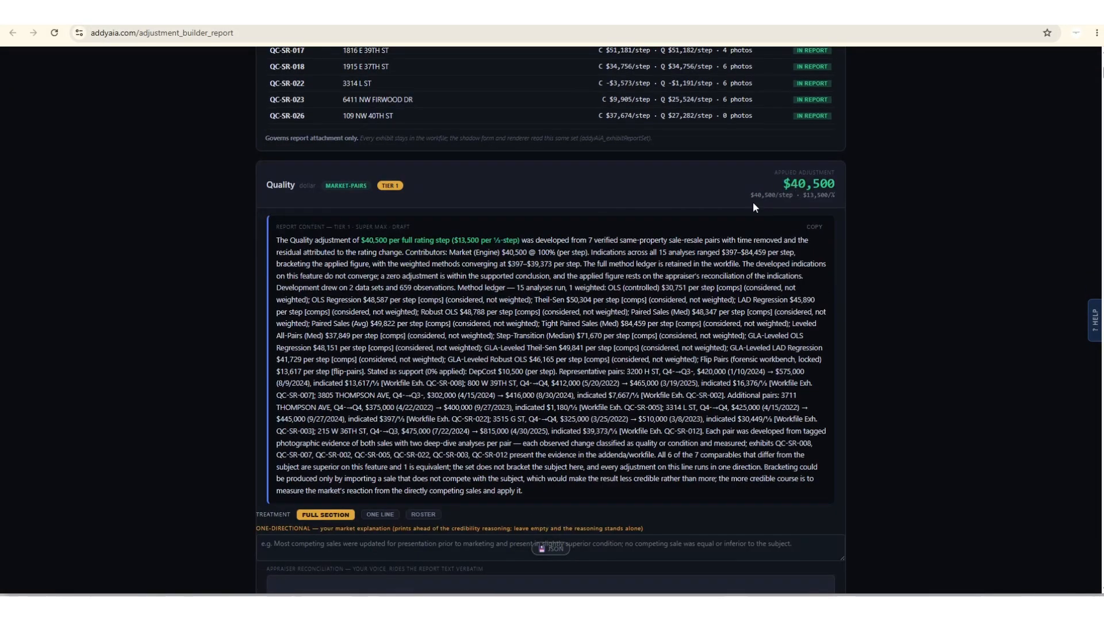
Review Quality's calculations and expand the first sale-resale pair, exhibit QC-SR-008, to examine its photos and isolated Q and C rates.
scroll(544, 290, down, 5)
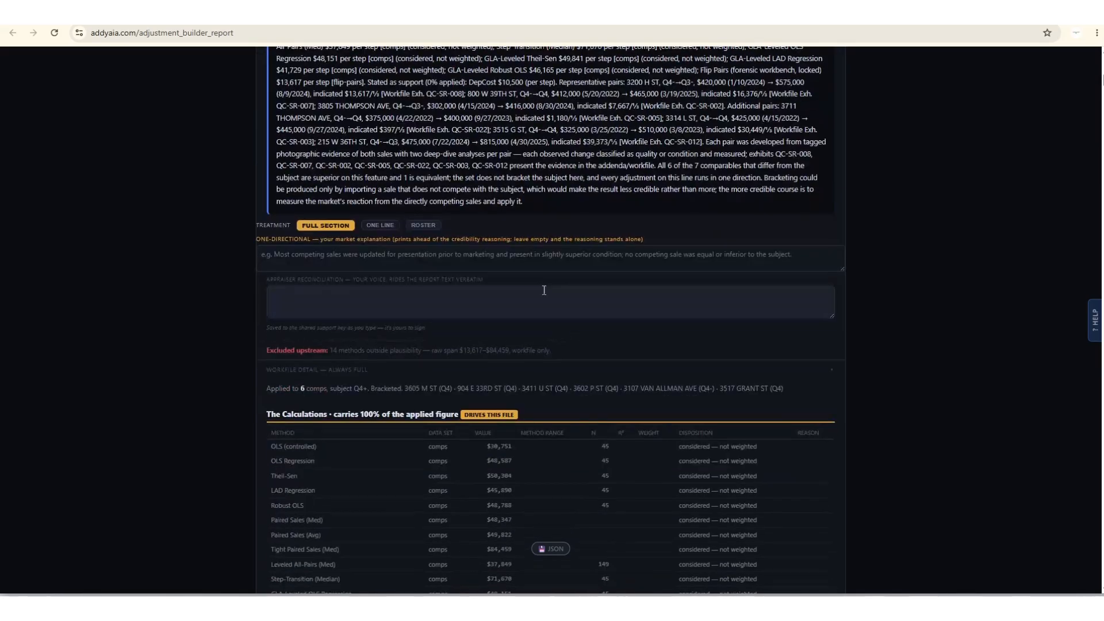
scroll(471, 222, down, 2)
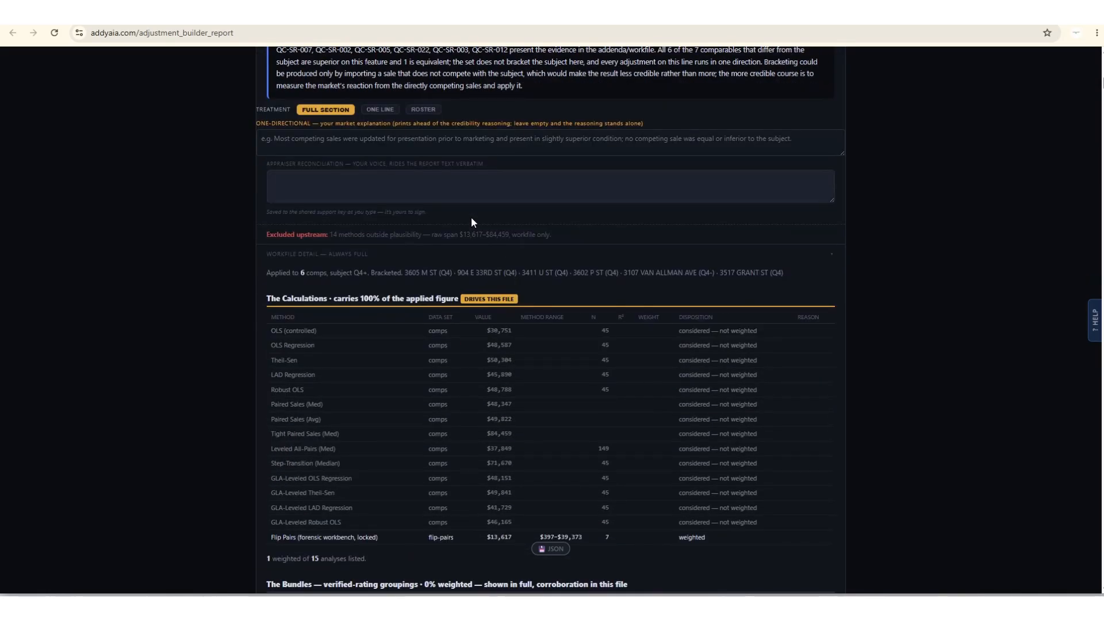
scroll(473, 222, down, 3)
scroll(401, 192, down, 4)
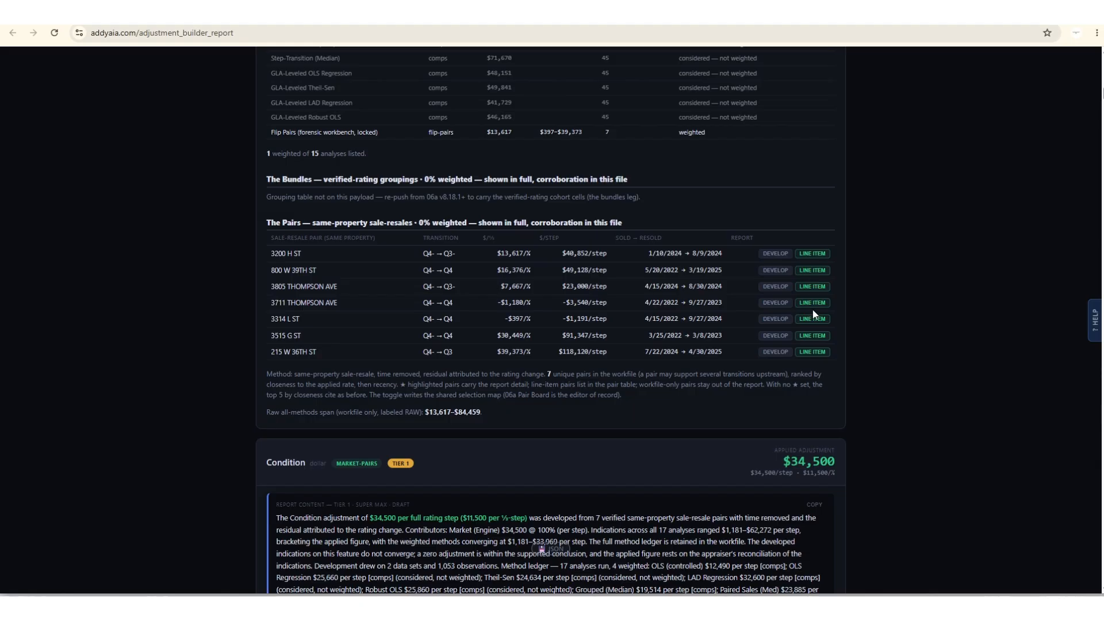
click(776, 255)
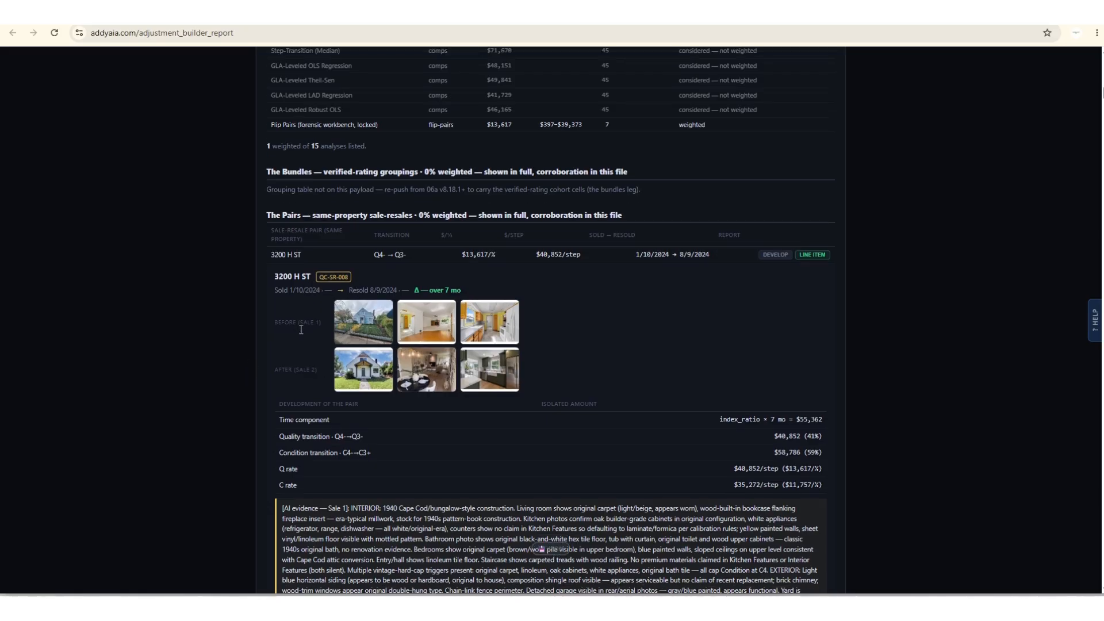
scroll(303, 327, down, 2)
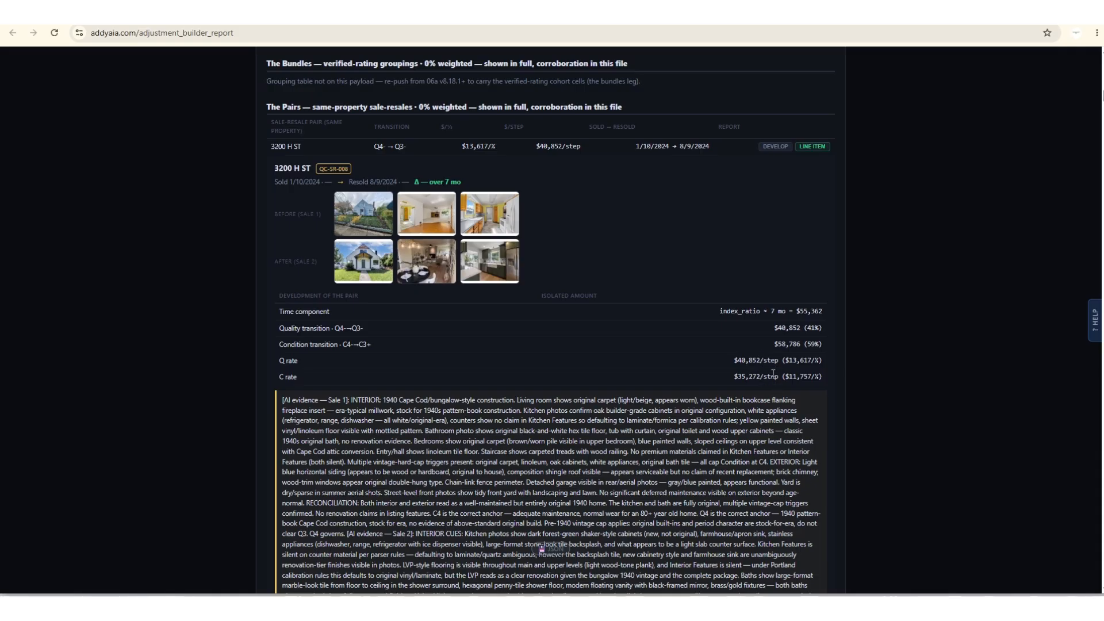
drag(828, 377, 736, 358)
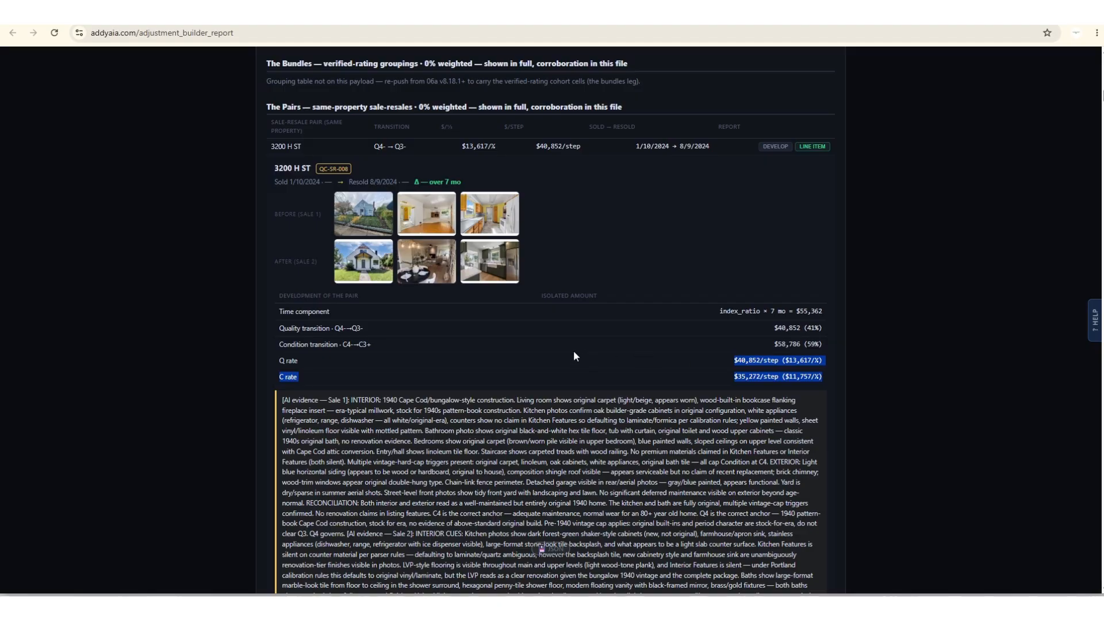
Read the AI evidence and appraiser notes supporting pair QC-SR-008, comparing them with its before-and-after photos.
scroll(574, 353, down, 5)
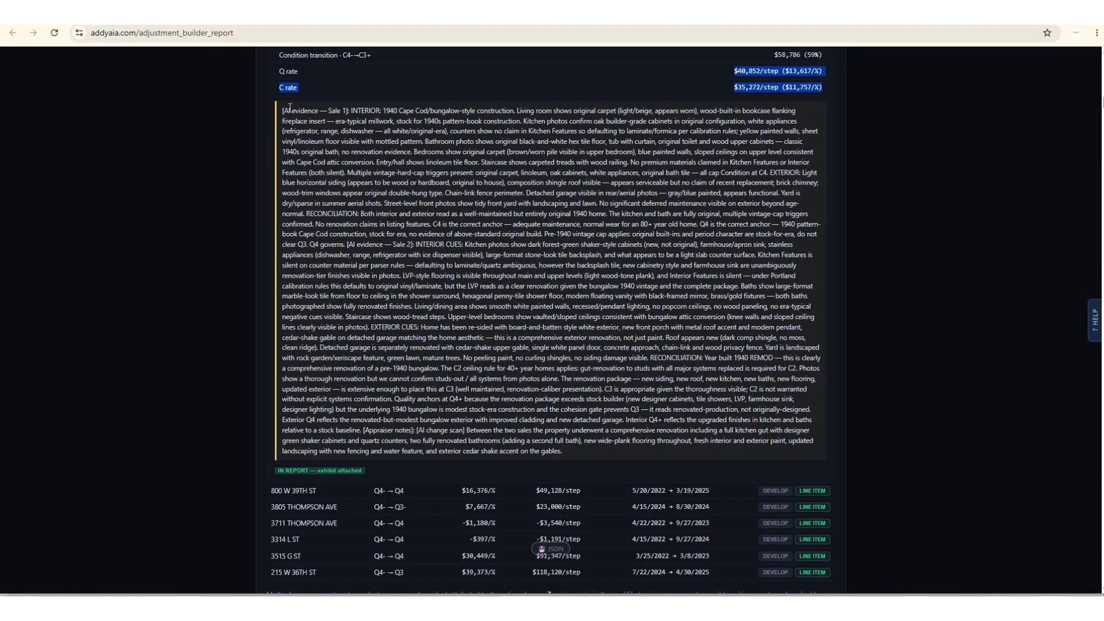
drag(284, 109, 689, 453)
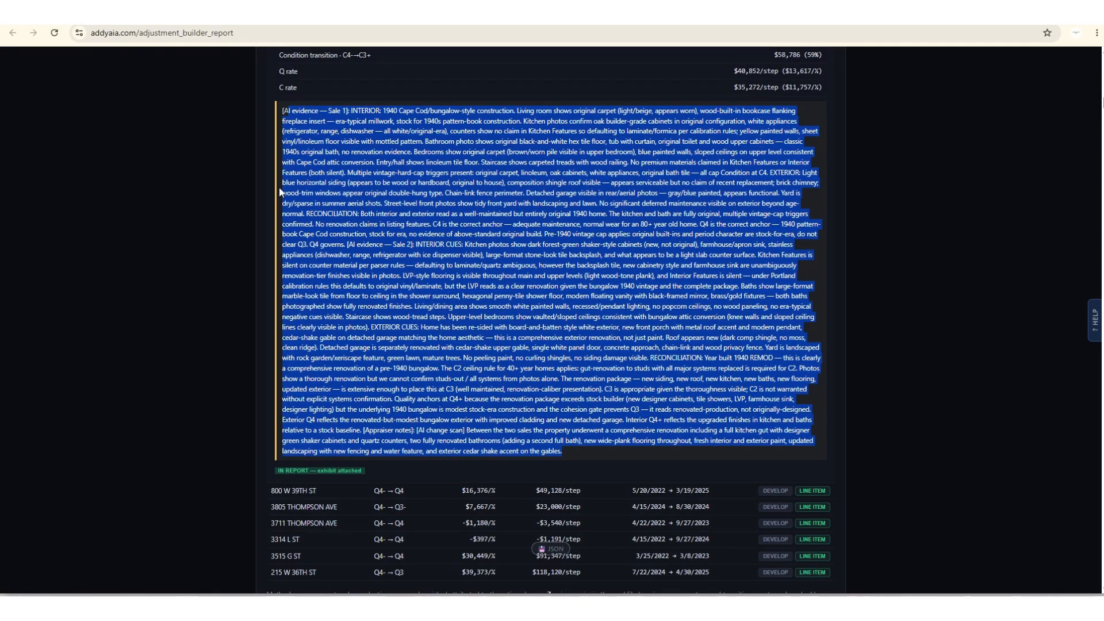
scroll(287, 190, up, 4)
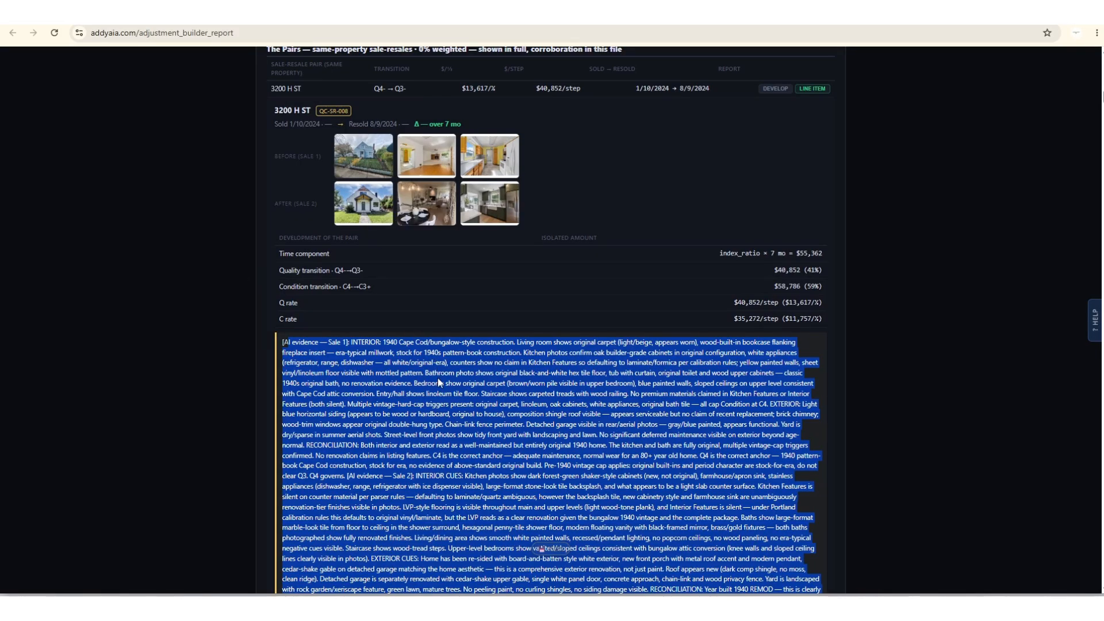
click(465, 368)
Expand the second Quality pair, exhibit QC-SR-007, and review its component amounts and AI evidence.
scroll(531, 374, down, 7)
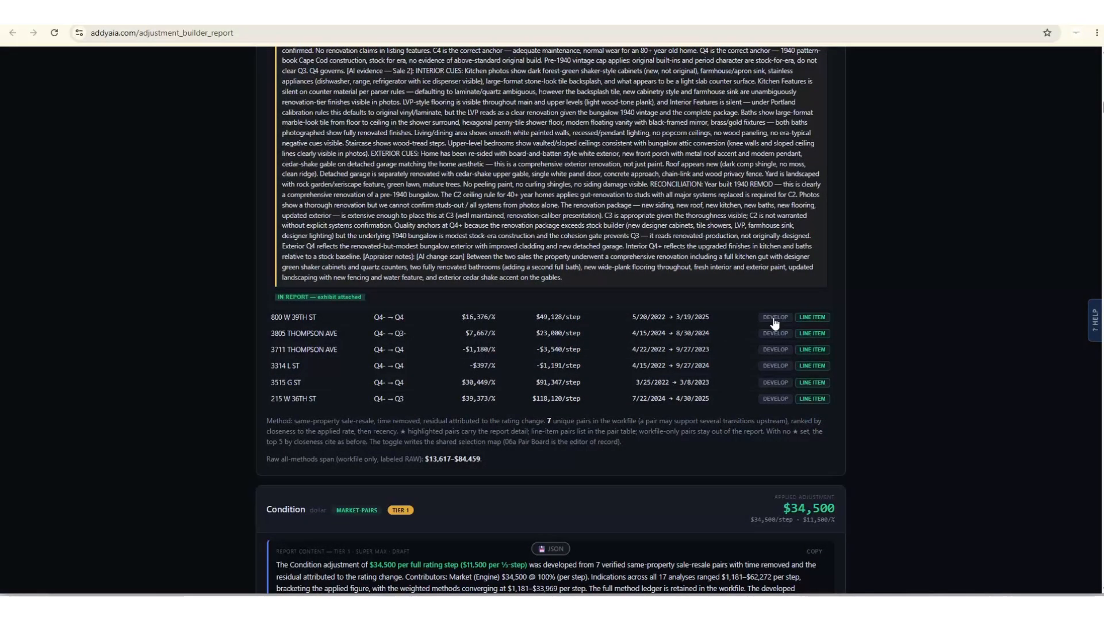
click(775, 317)
scroll(584, 339, down, 6)
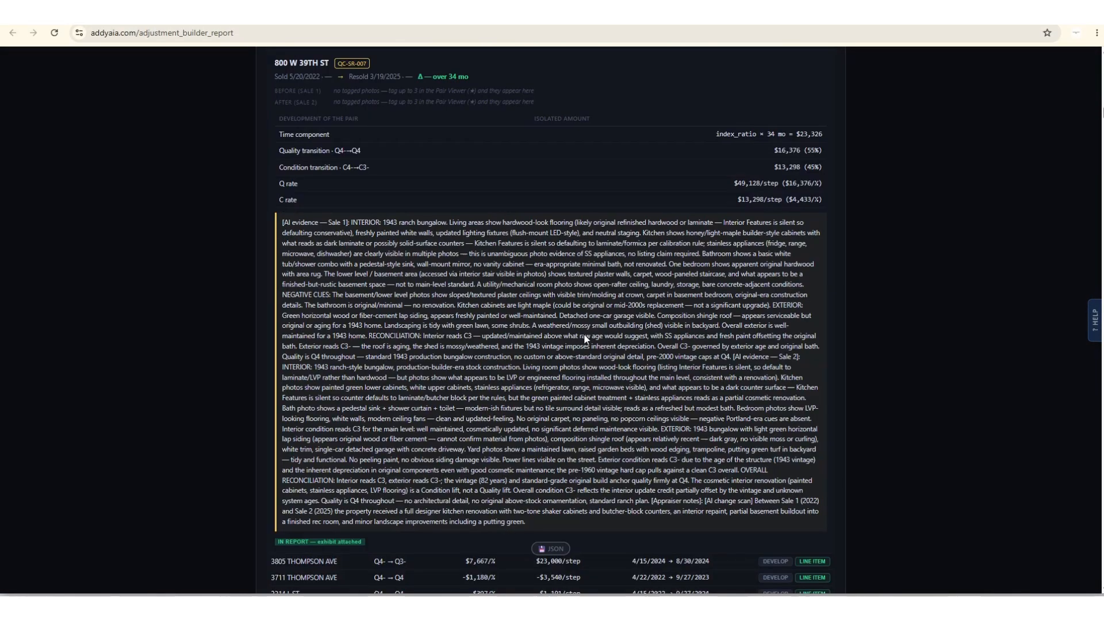
scroll(584, 336, up, 3)
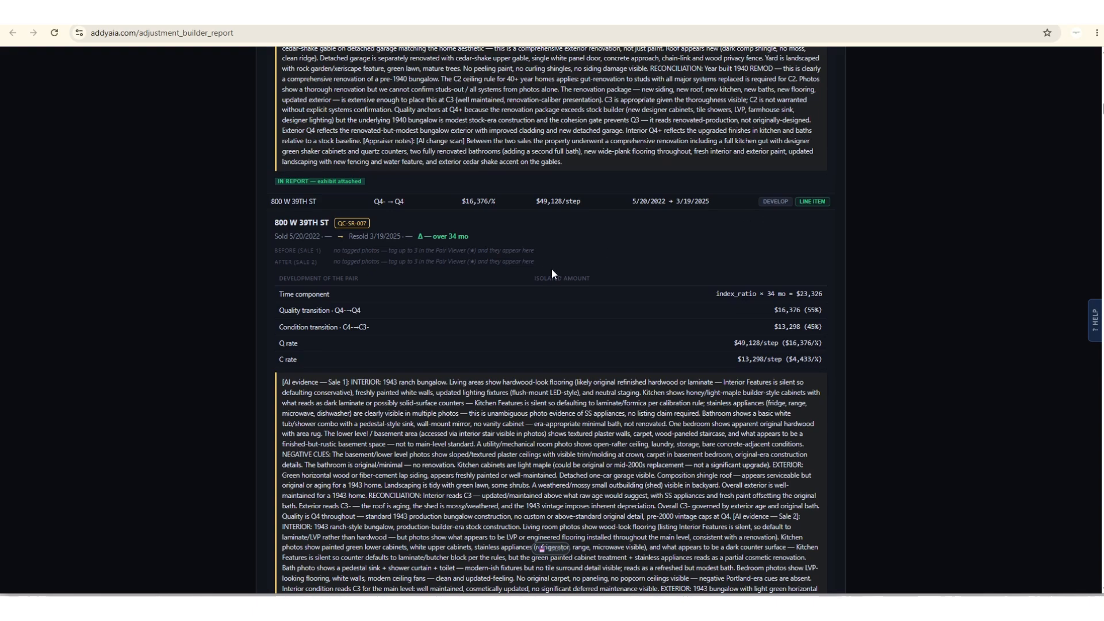
Expand the Quality pair for exhibit QC-SR-005 and examine its quality and condition transitions and evidence text.
scroll(551, 269, down, 6)
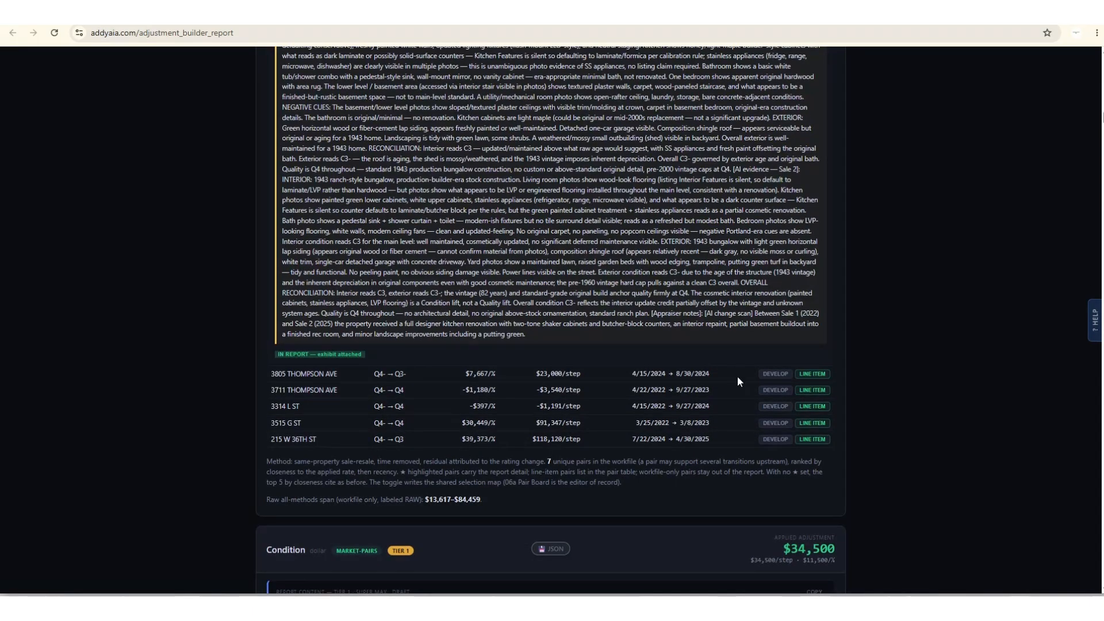
click(774, 390)
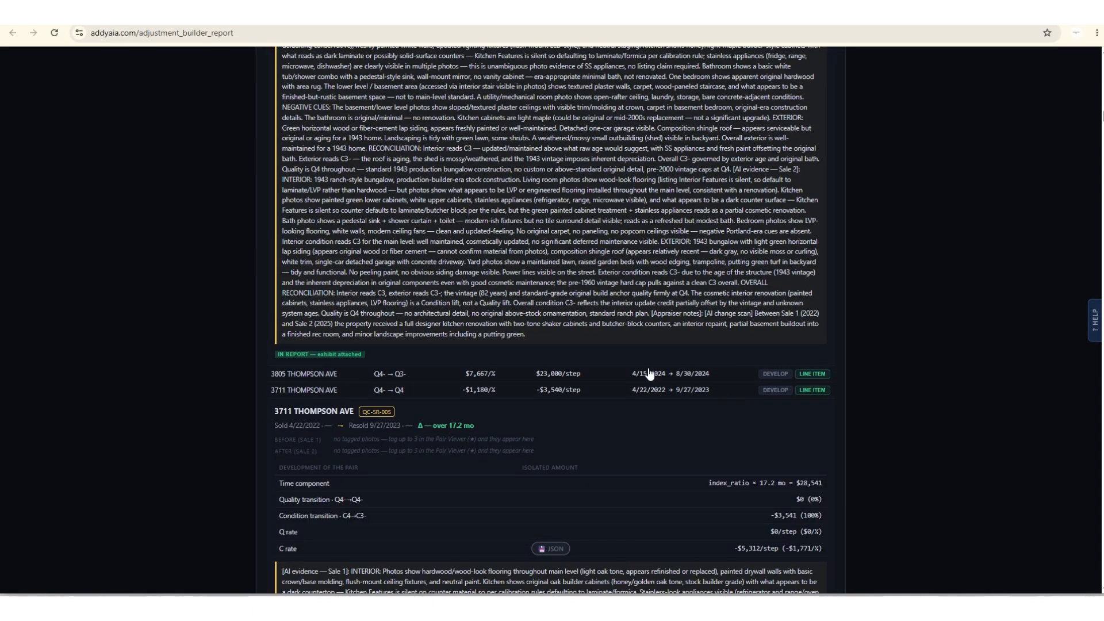
scroll(558, 346, down, 4)
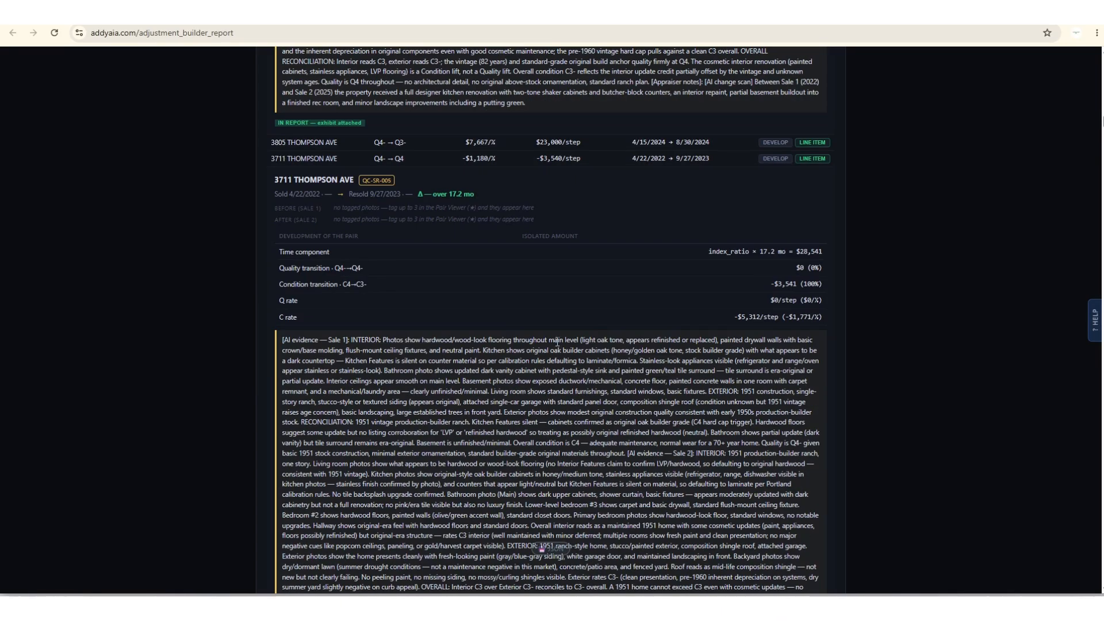
Expand the Quality pair for exhibit QC-SR-002 and review its before-and-after photos, isolated Q and C rates and evidence text.
click(774, 144)
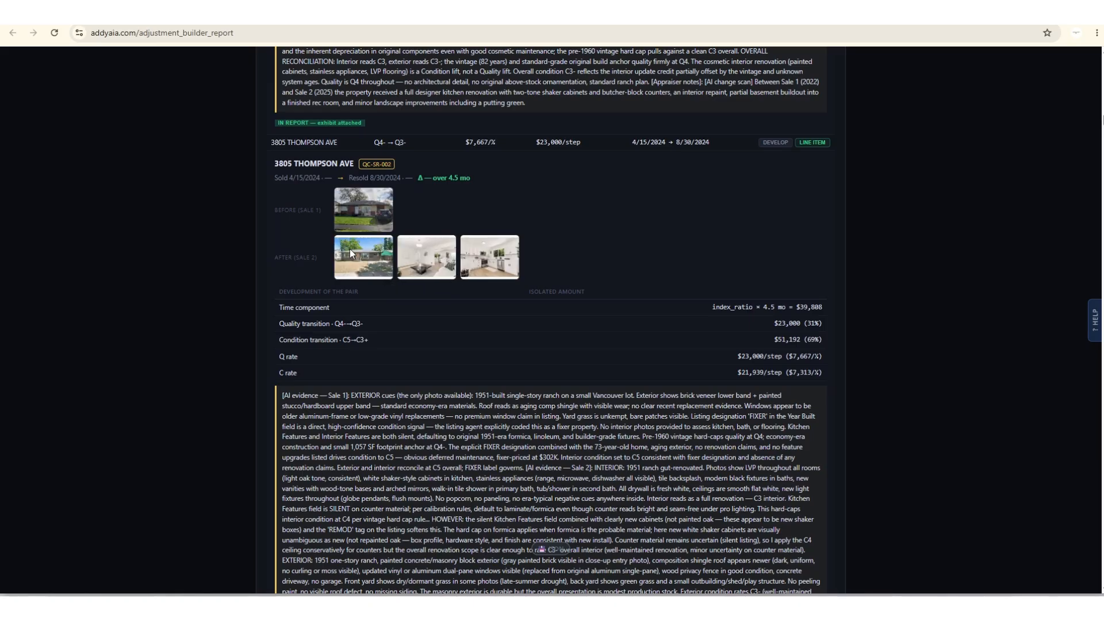
scroll(439, 350, down, 10)
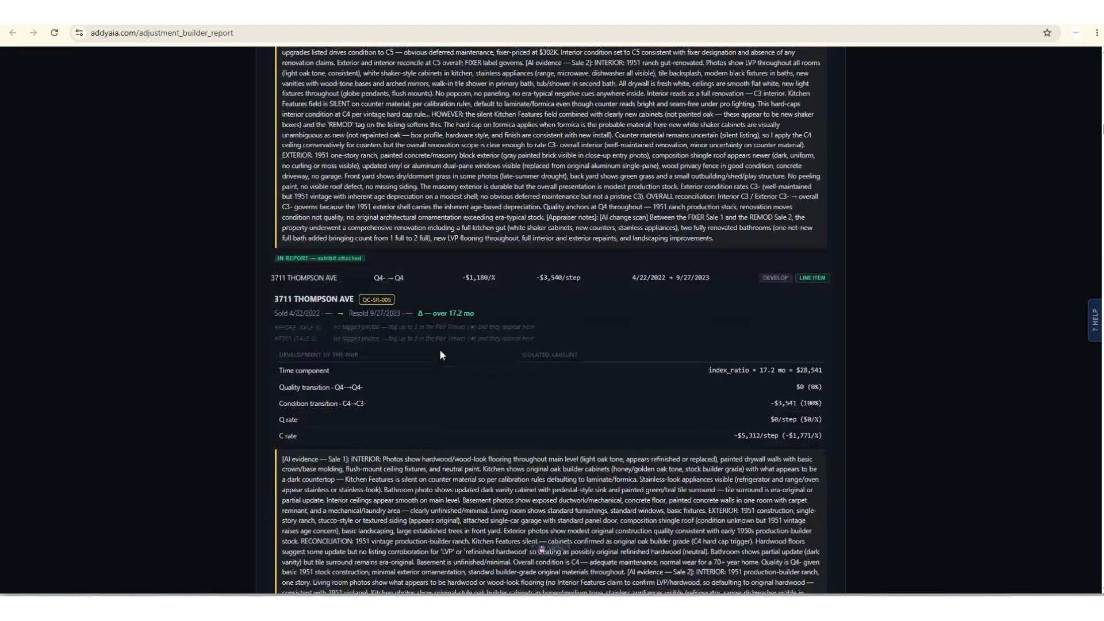
scroll(441, 354, down, 9)
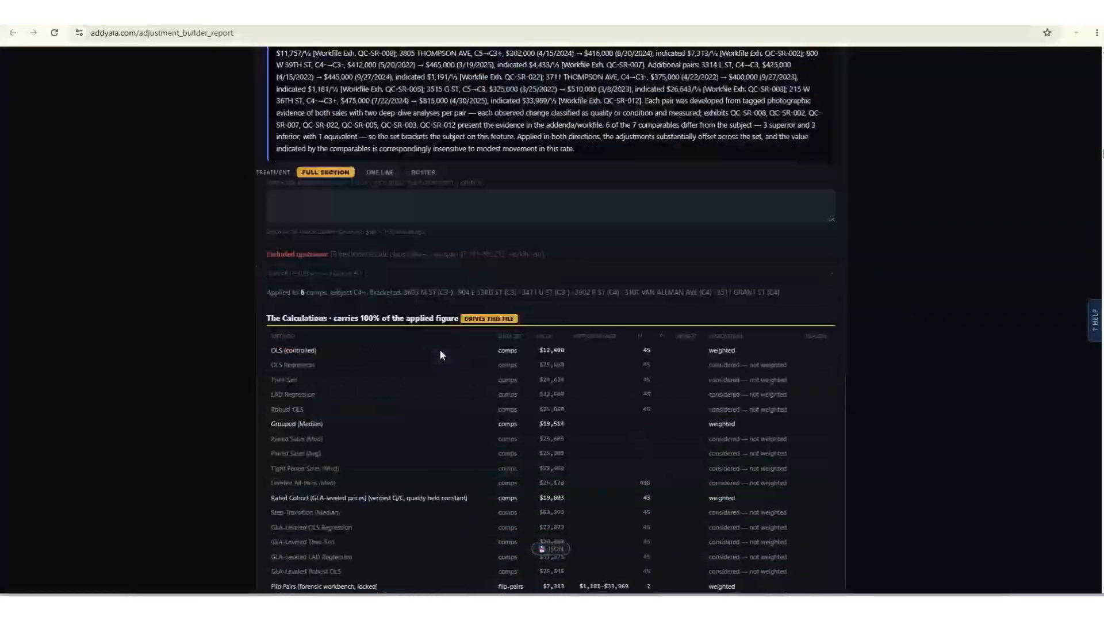
Examine the Condition section's report text, its method calculations and its list of same-property sale-resale pairs.
scroll(440, 354, up, 5)
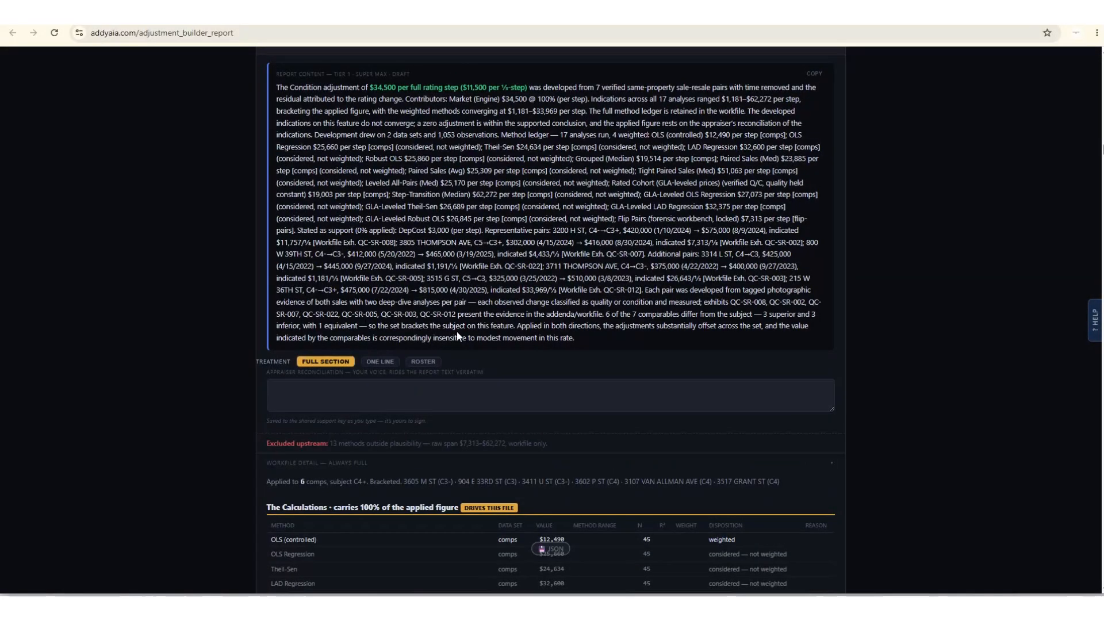
scroll(456, 331, down, 5)
scroll(456, 333, down, 3)
scroll(456, 334, up, 5)
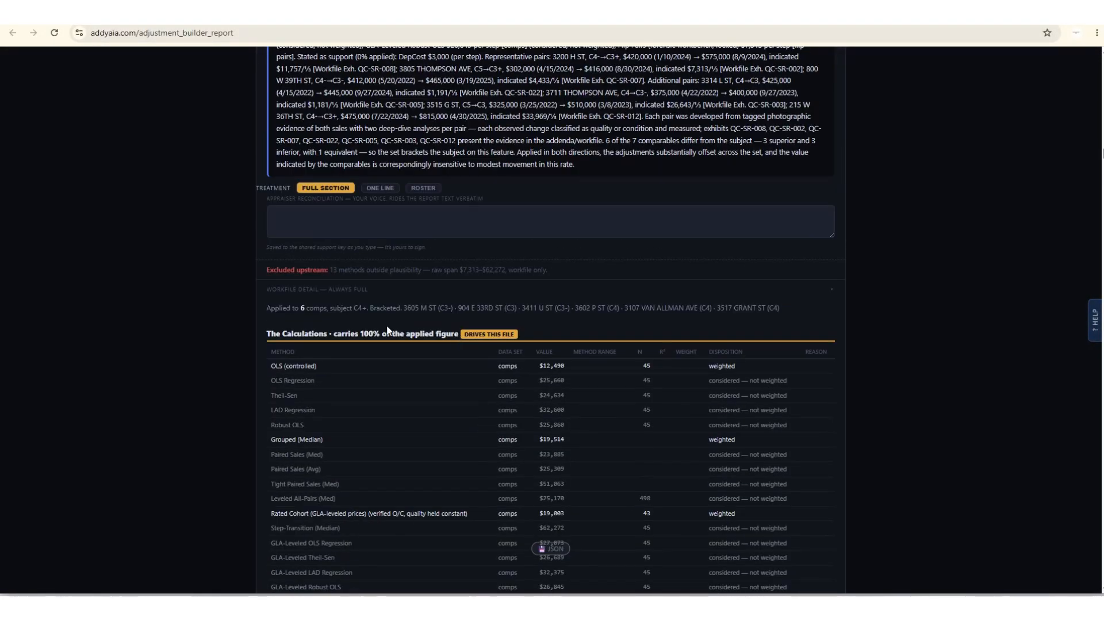
scroll(386, 328, down, 5)
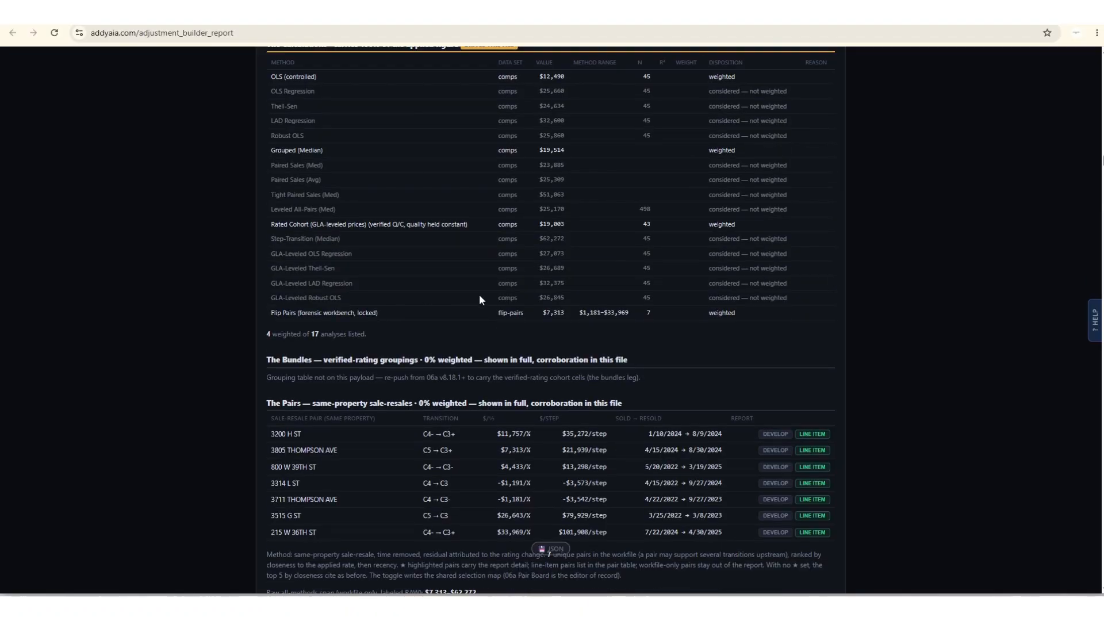
scroll(479, 298, down, 5)
Review the GLA and Bedrooms report content, including GLA's method table and the reconciliation requirement for Bedrooms.
scroll(480, 298, down, 3)
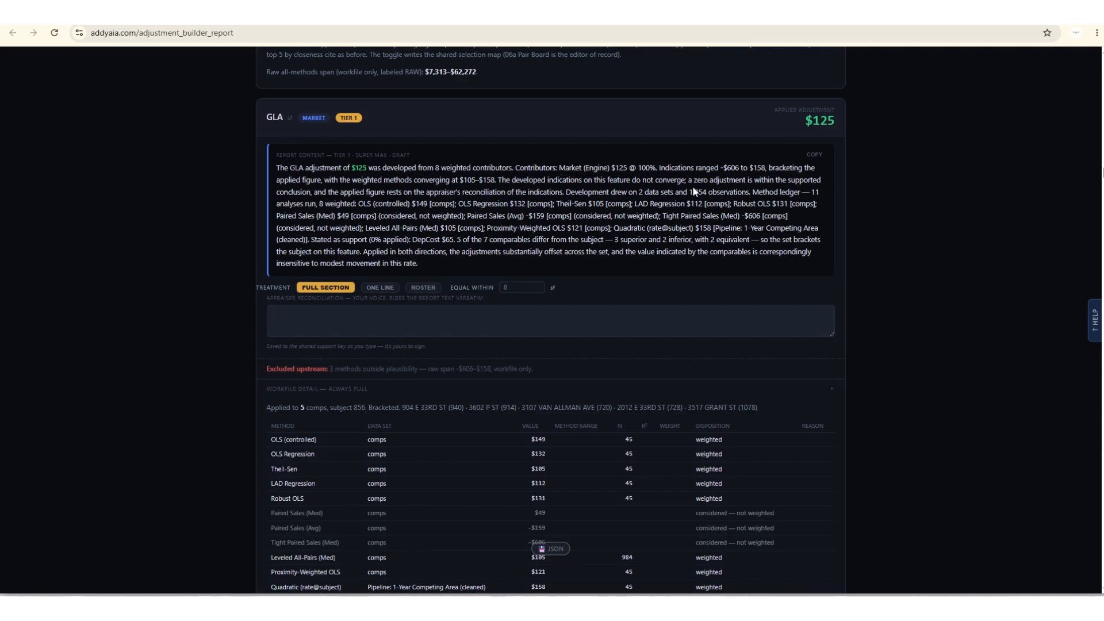
scroll(536, 272, down, 4)
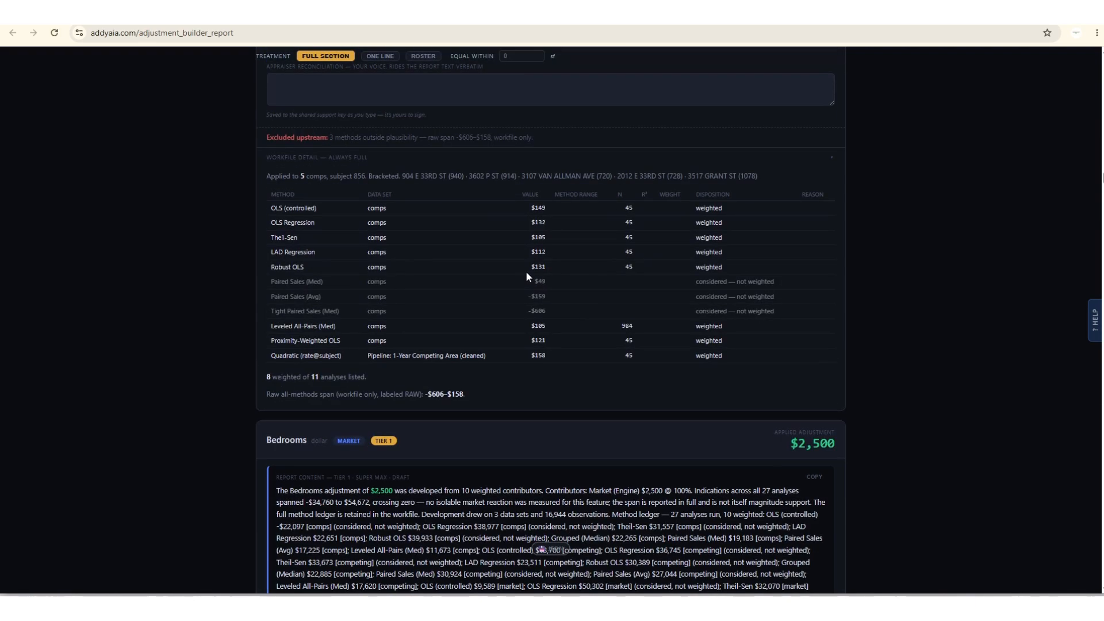
scroll(491, 301, down, 5)
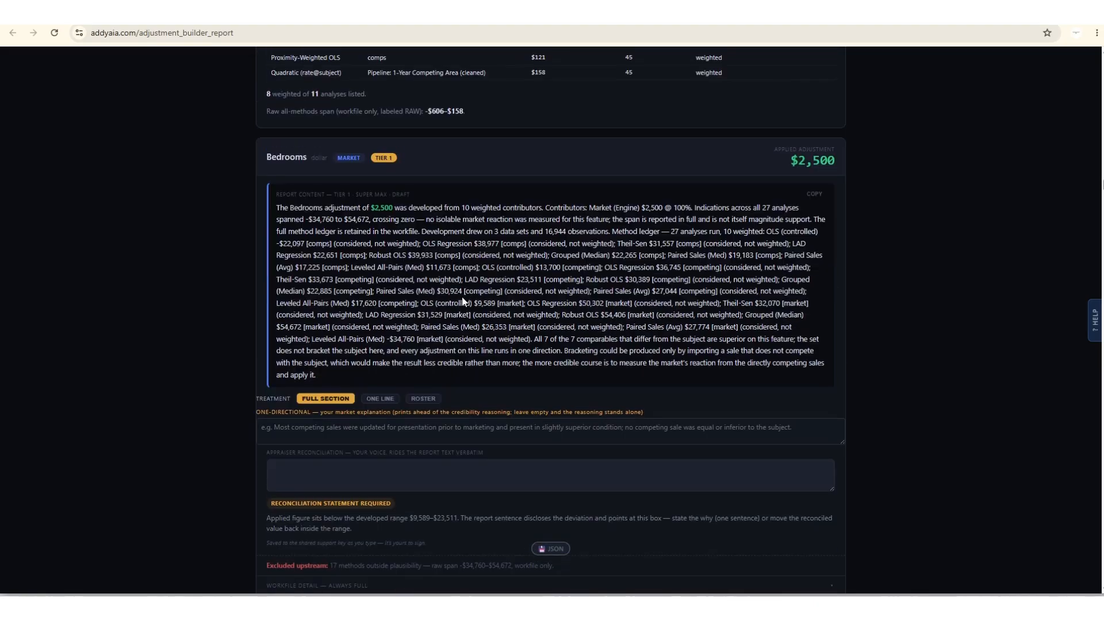
scroll(647, 253, down, 2)
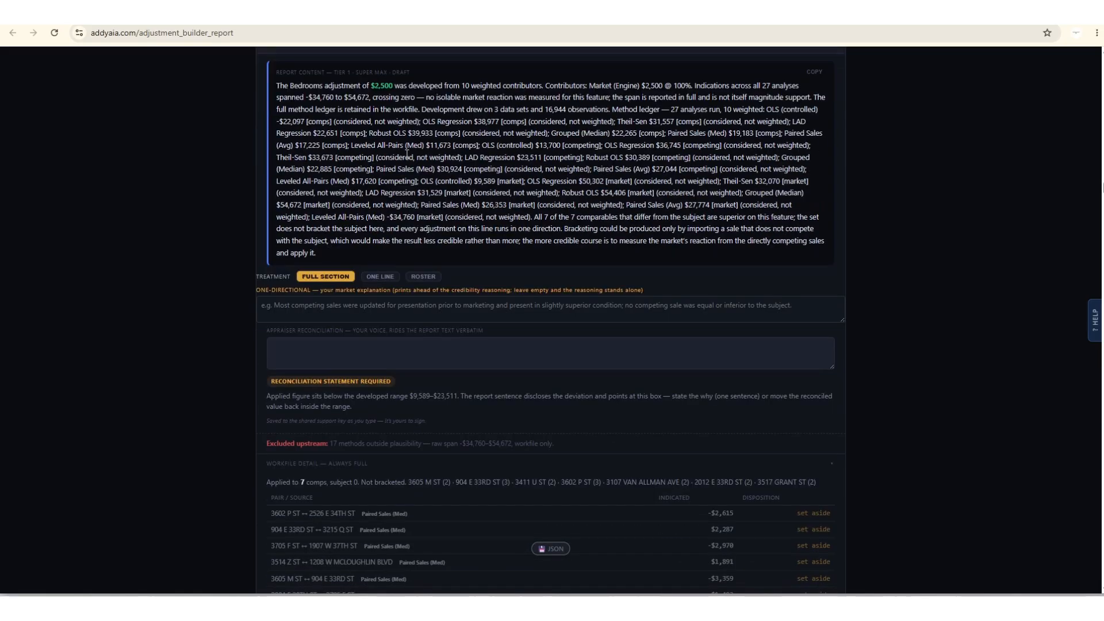
Skim the remaining feature sections, from Garage Spaces through the tier 2 supporting lines such as RV Parking, ADU and Half Bath.
scroll(594, 249, down, 20)
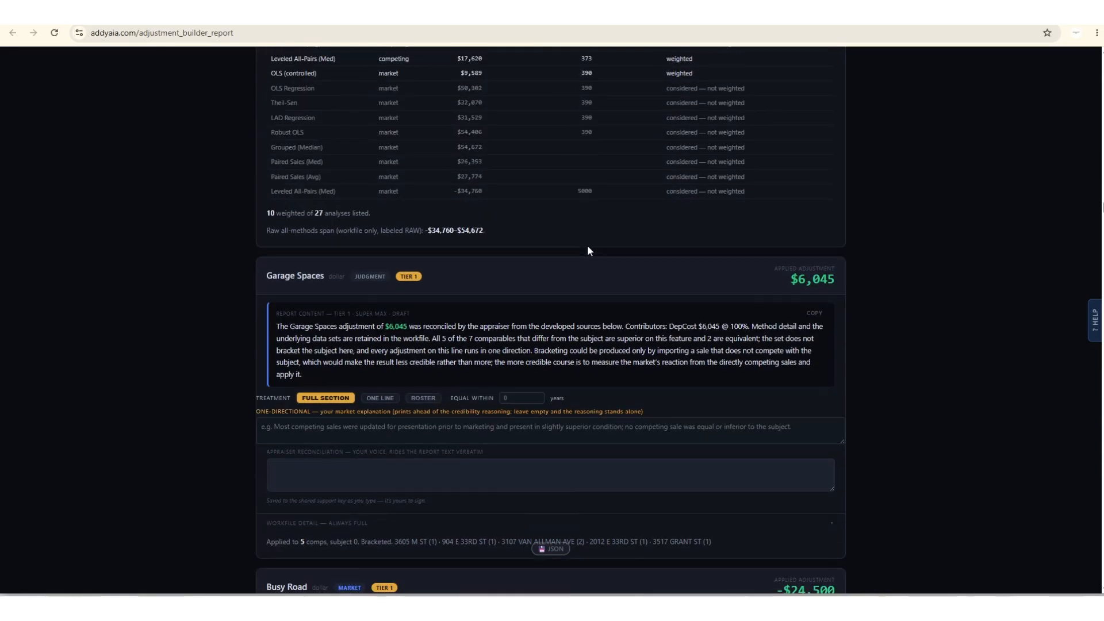
scroll(588, 248, down, 20)
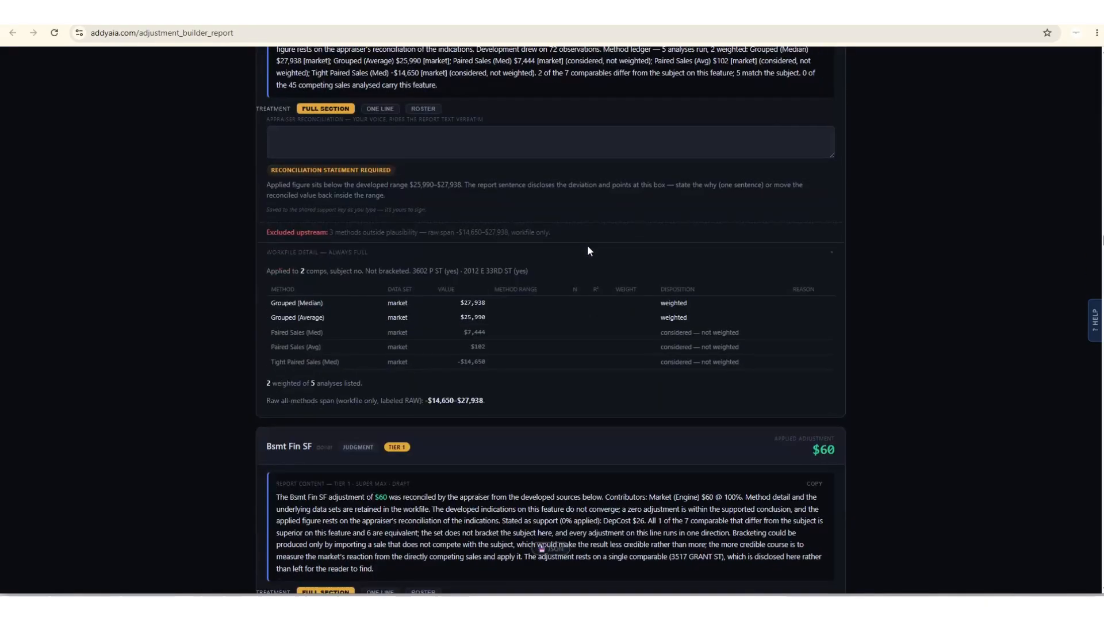
scroll(587, 251, down, 20)
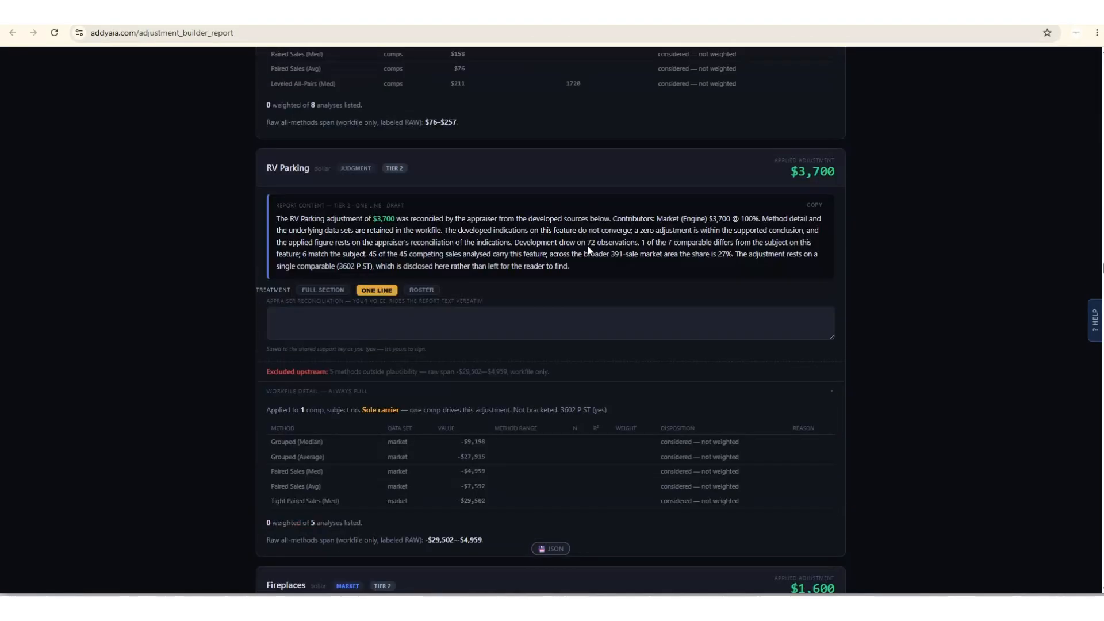
scroll(587, 250, down, 20)
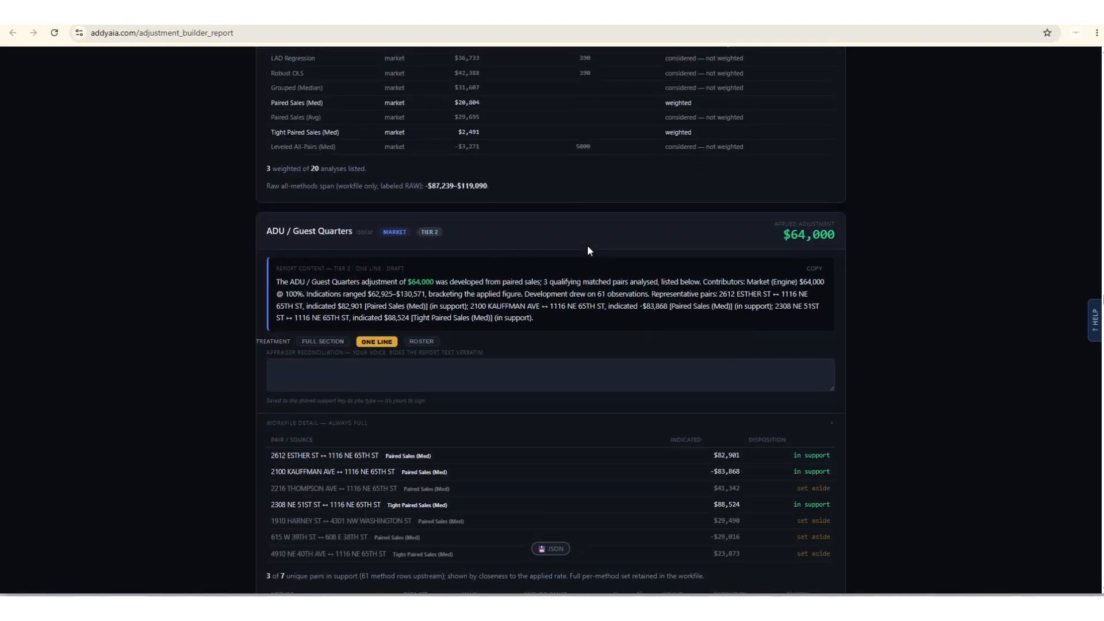
scroll(587, 251, down, 20)
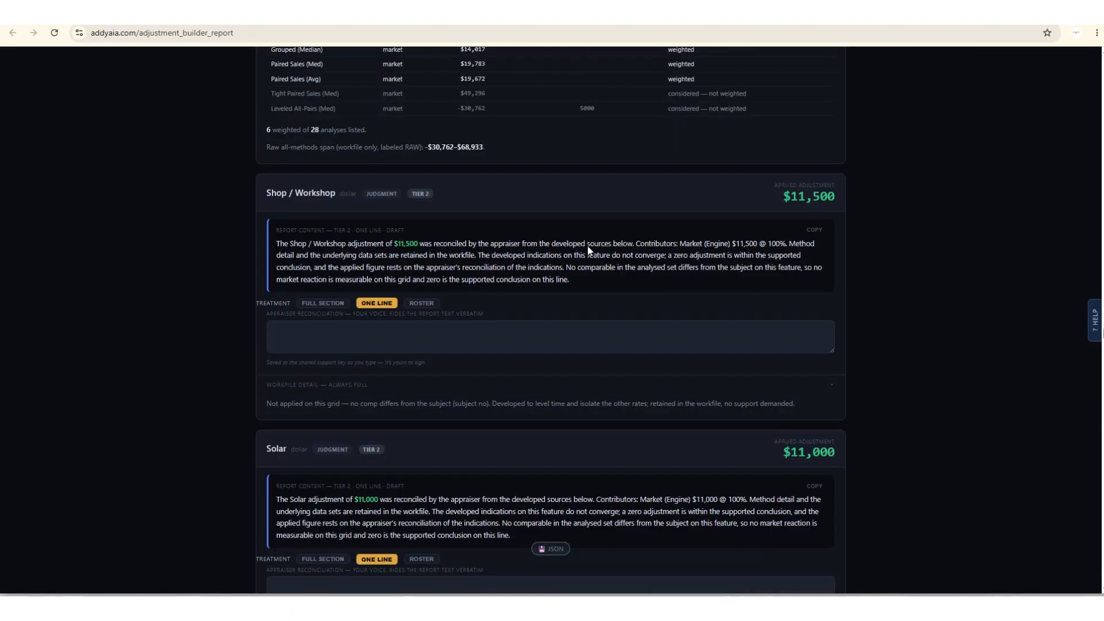
scroll(588, 251, down, 20)
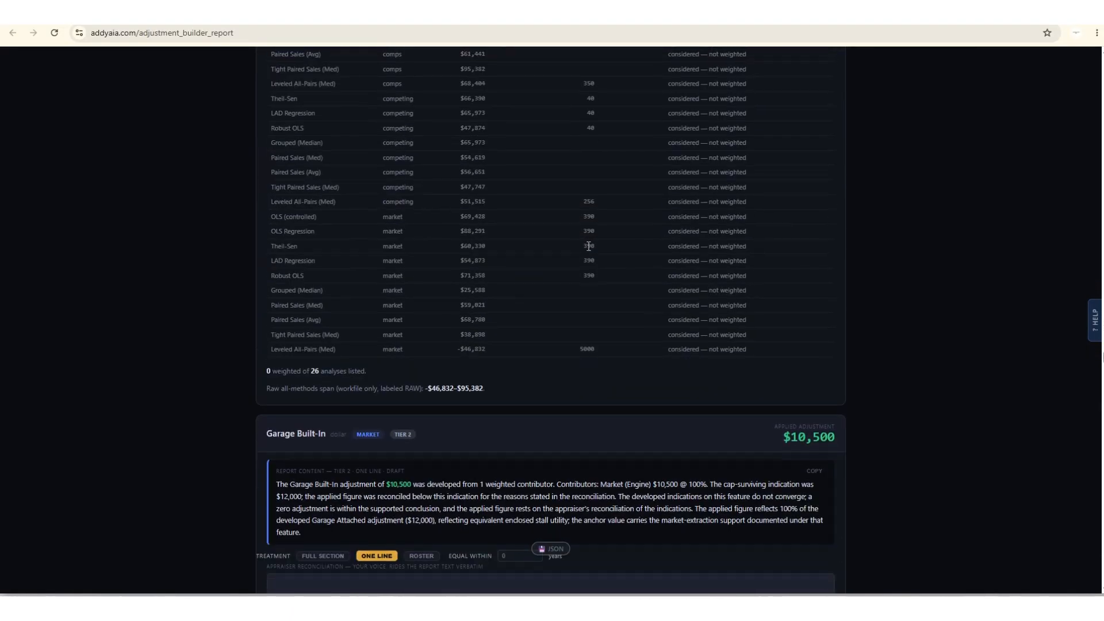
scroll(588, 246, down, 20)
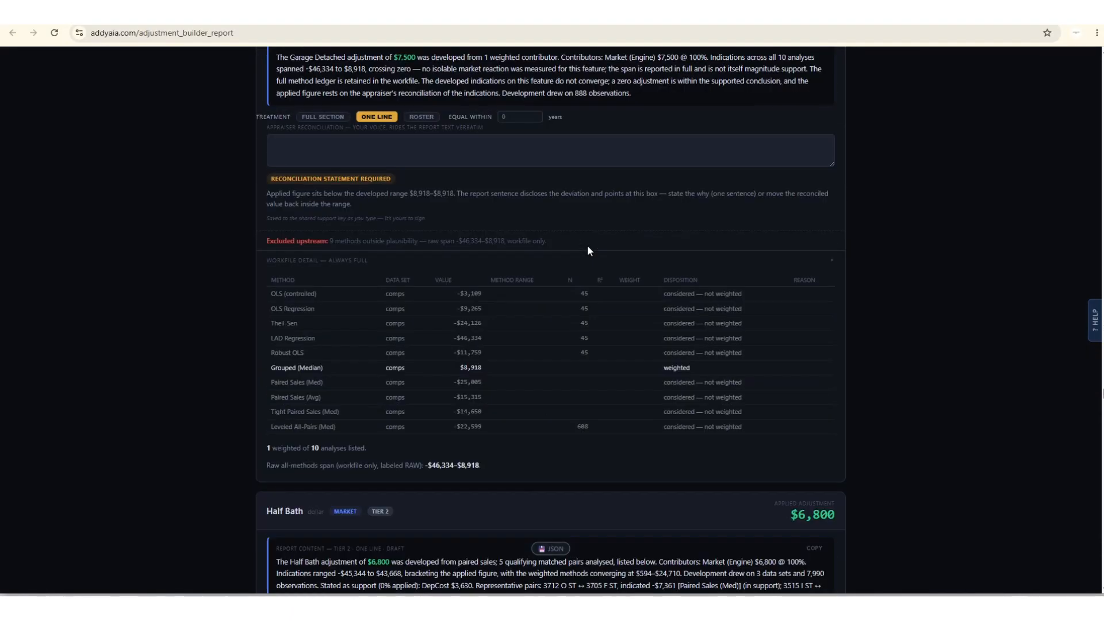
scroll(586, 246, down, 20)
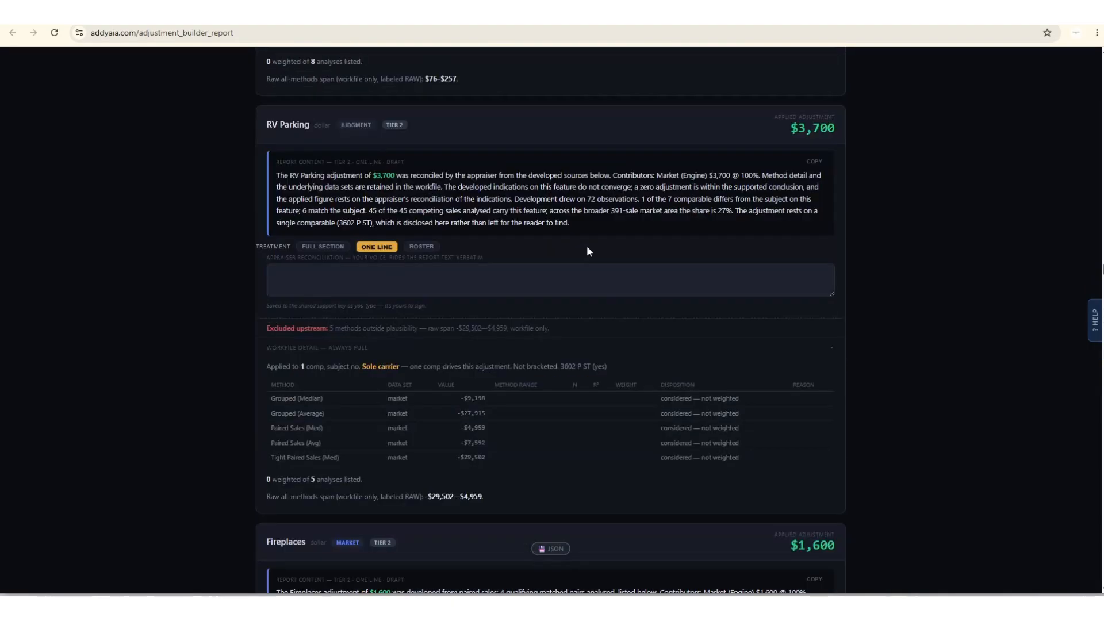
Export the report content to a Word document and open the downloaded Adjustment_Support_Report (3).doc in Word.
key(Home)
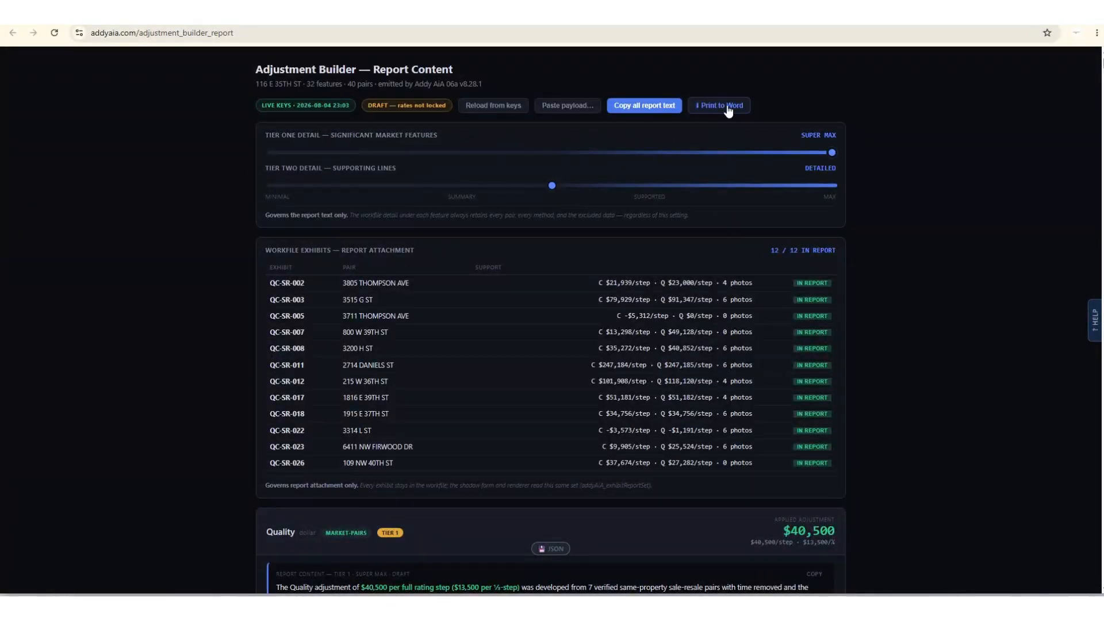
click(728, 111)
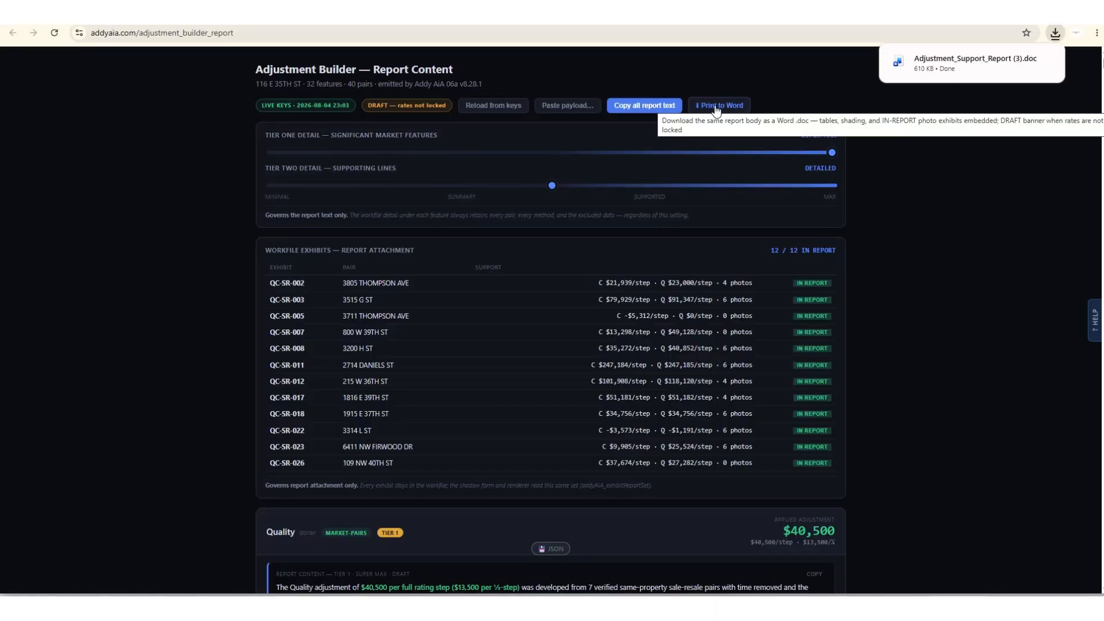
click(933, 67)
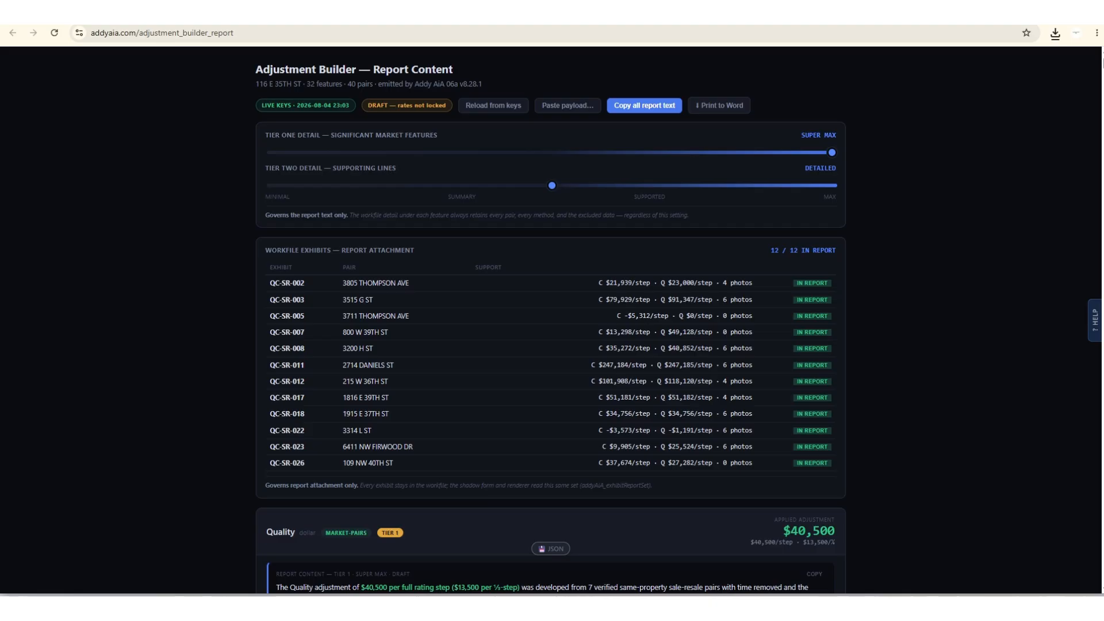
drag(1103, 64, 614, 57)
click(894, 55)
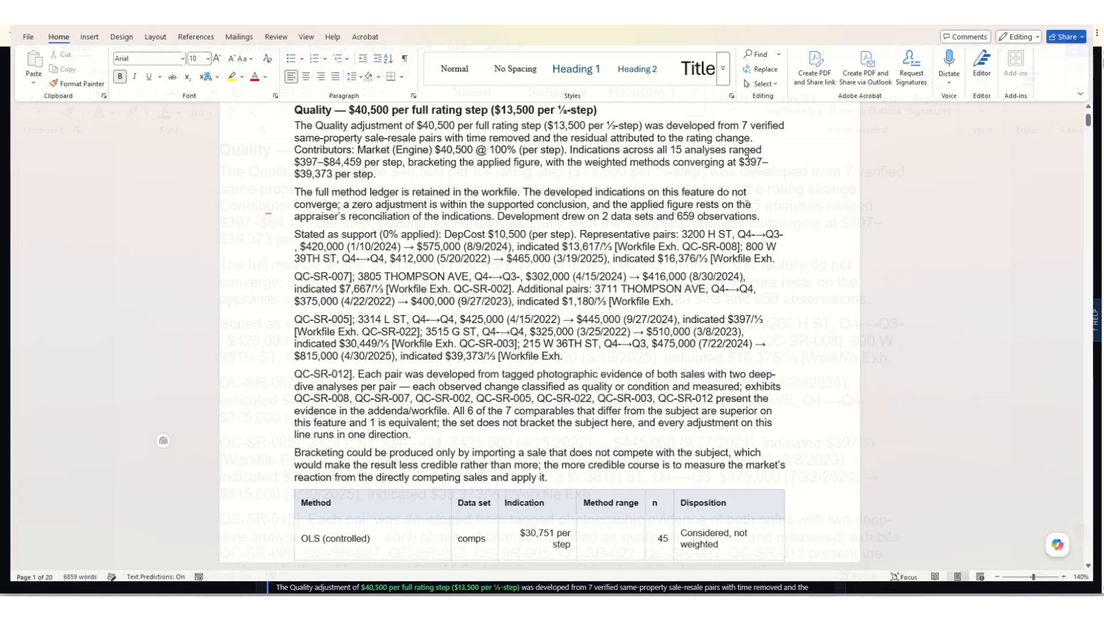
Review the exported document's Quality and Condition narratives, method tables and representative pair lists from the beginning.
scroll(546, 305, up, 3)
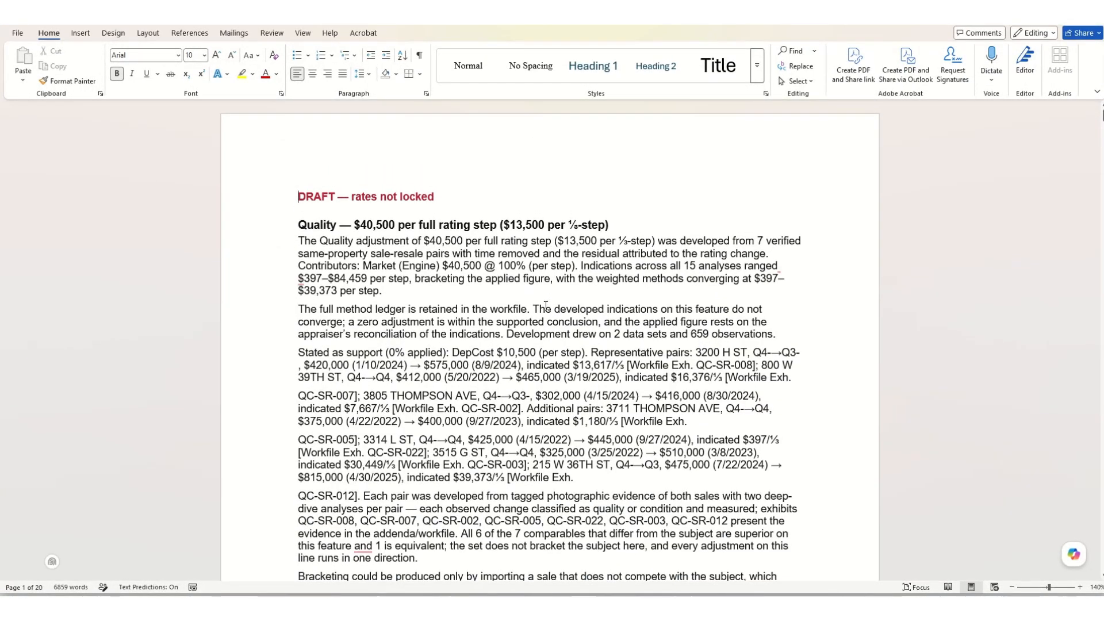
scroll(546, 306, down, 15)
scroll(545, 306, down, 12)
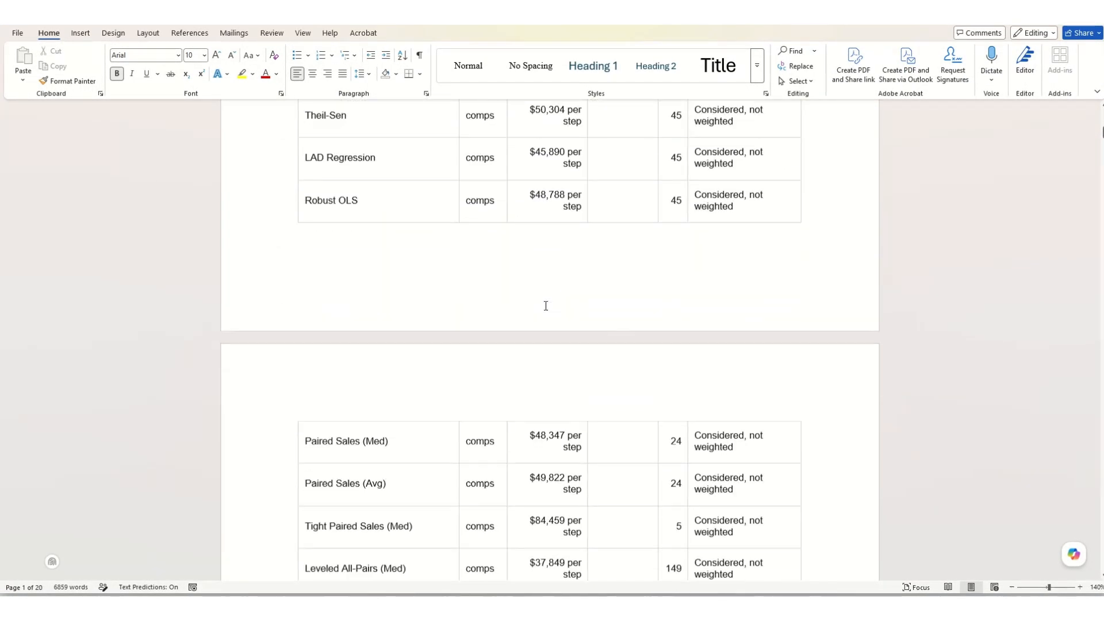
scroll(545, 306, down, 15)
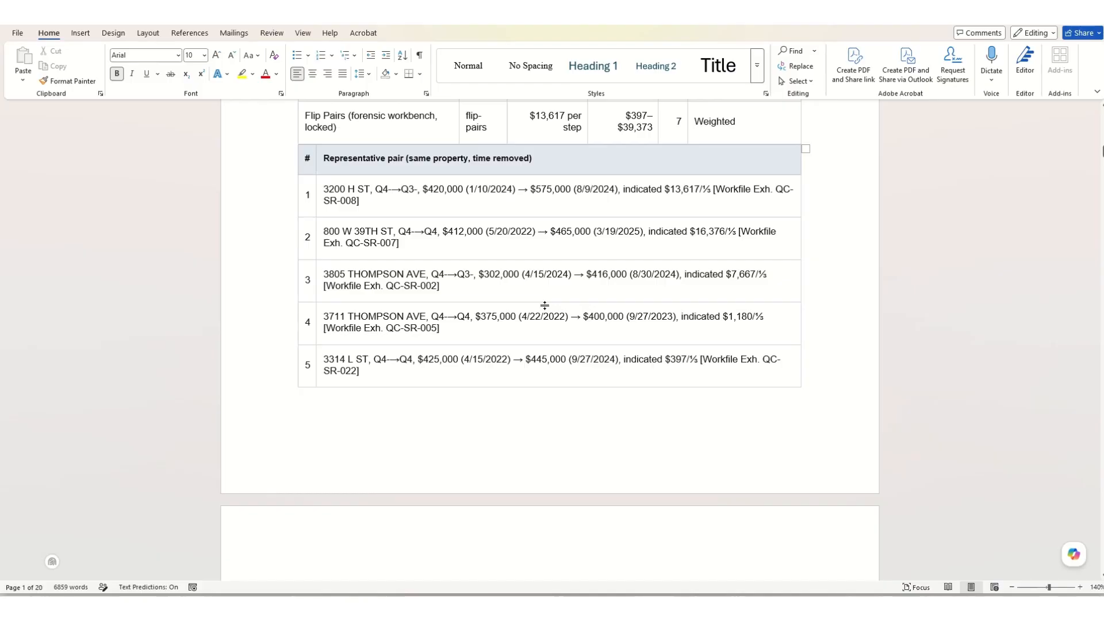
scroll(546, 306, down, 15)
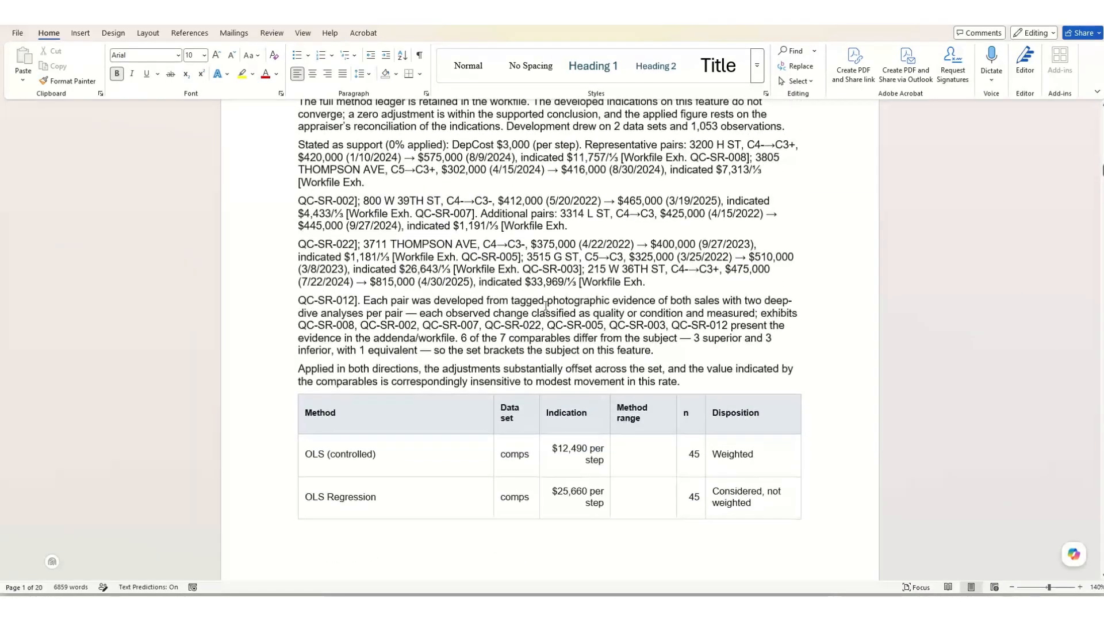
scroll(544, 307, down, 12)
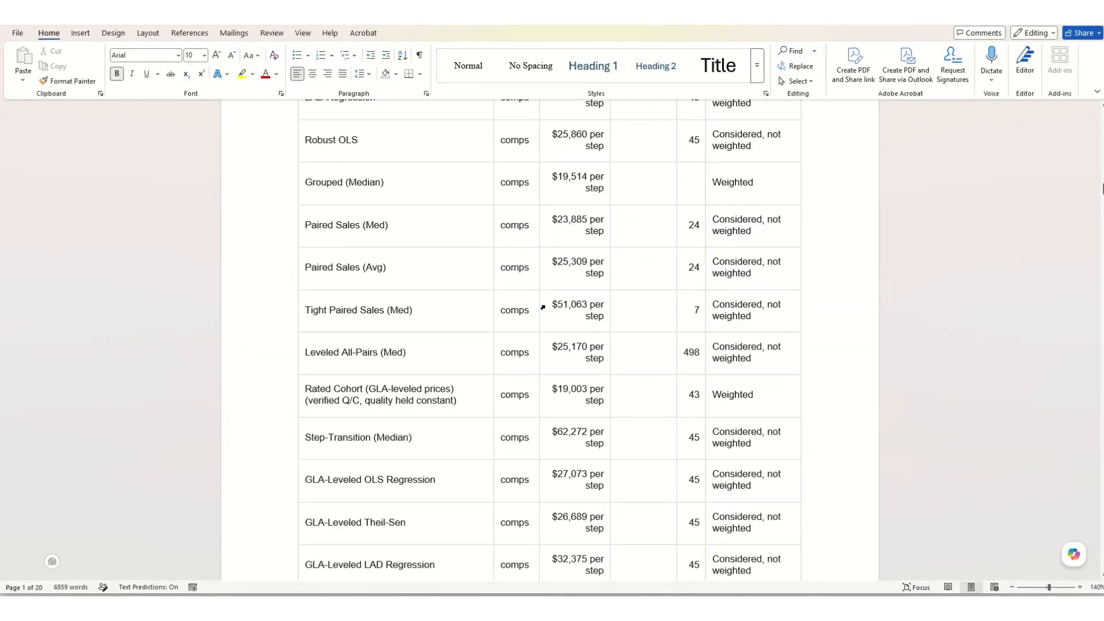
scroll(546, 306, down, 12)
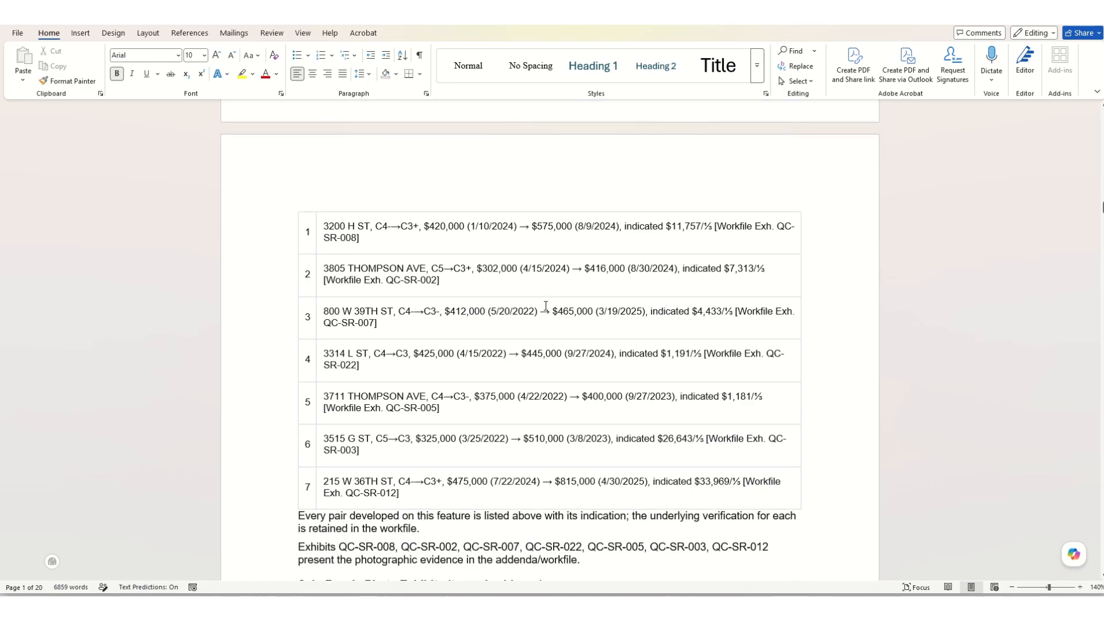
Look through the document's Sale-Resale Photo Exhibits, comparing the tagged before and after photos of each pair.
scroll(546, 306, down, 2)
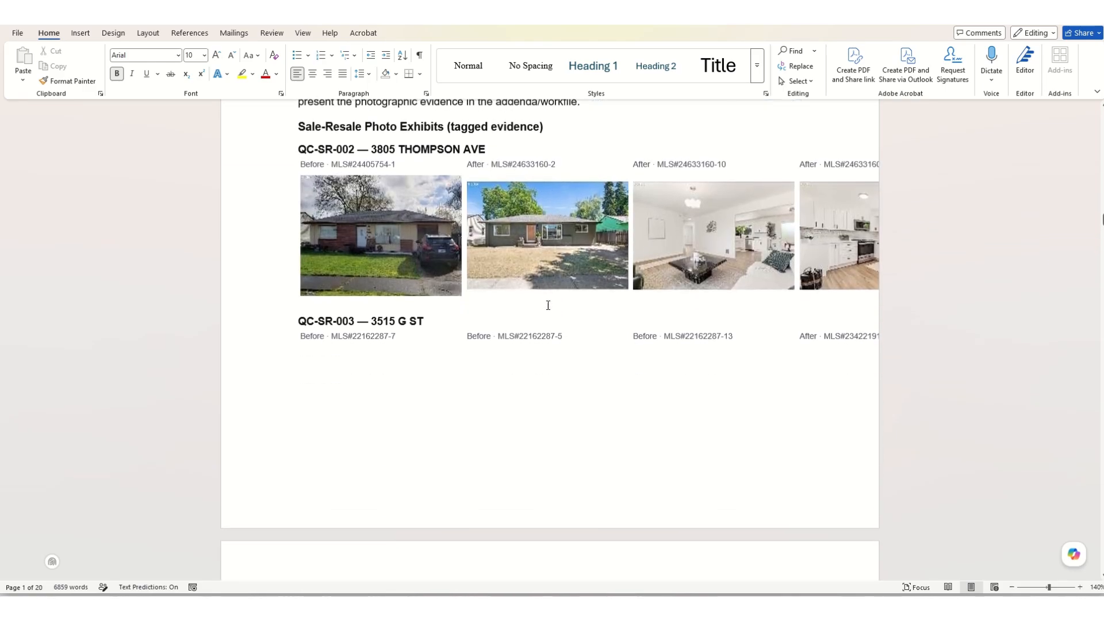
scroll(614, 276, down, 6)
scroll(602, 283, down, 5)
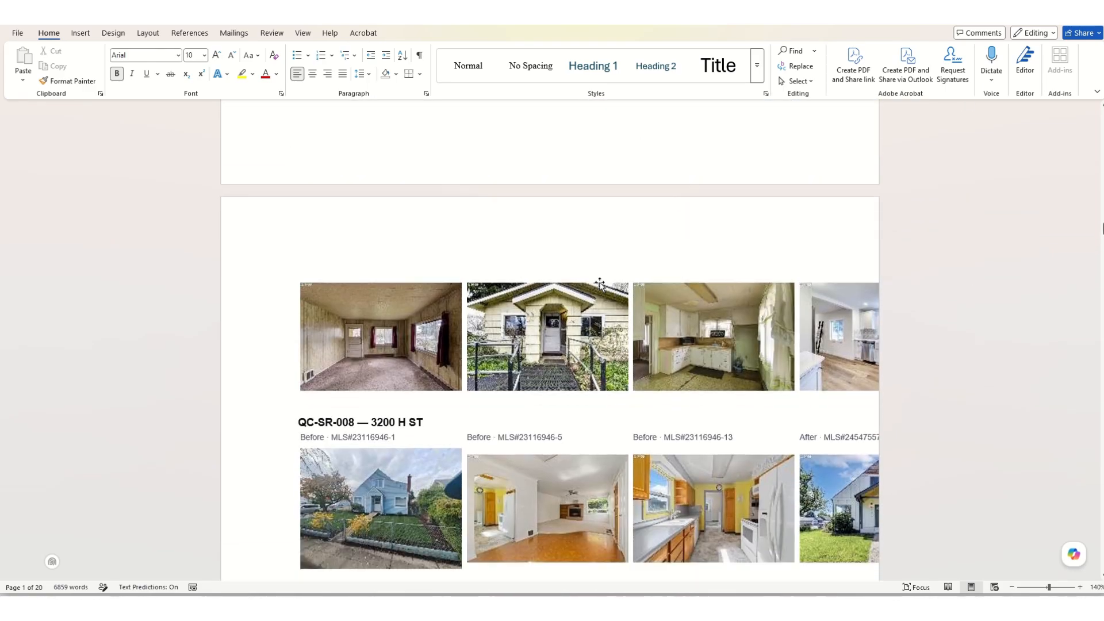
scroll(506, 305, down, 1)
scroll(505, 309, down, 14)
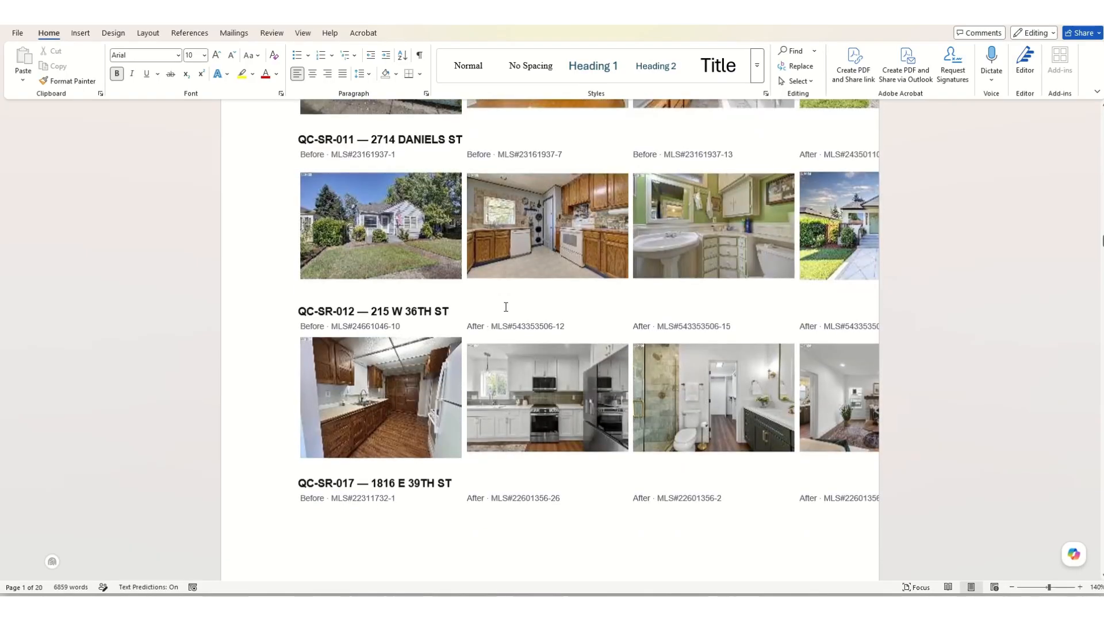
scroll(504, 303, down, 8)
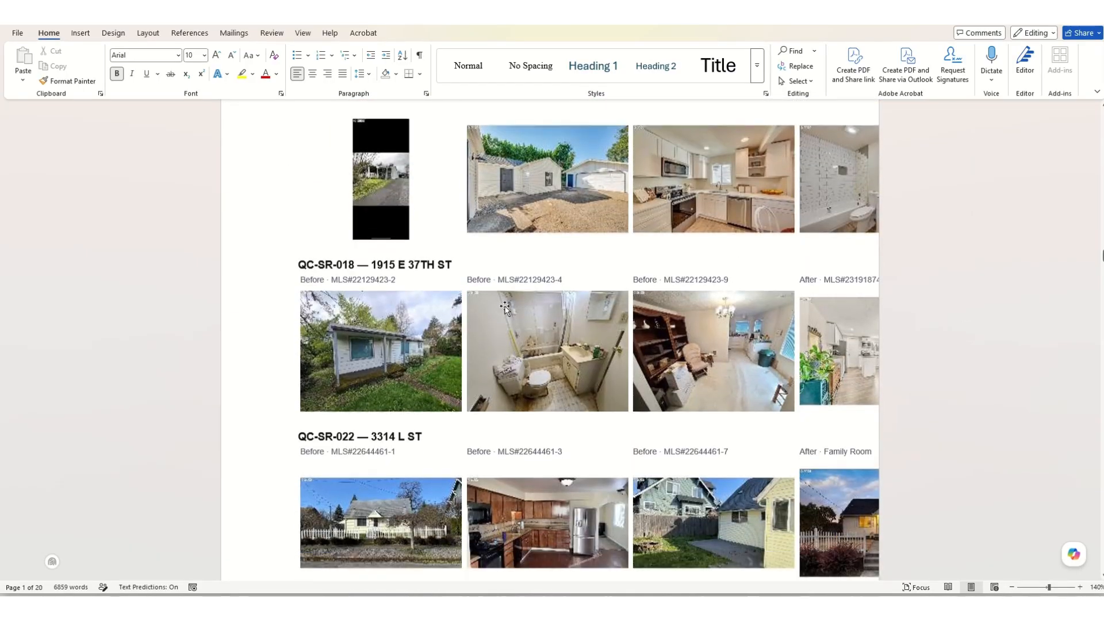
scroll(505, 303, down, 6)
Check the document's GLA and Bedrooms sections and switch back to the Adjustment Builder report in the browser.
scroll(506, 304, down, 9)
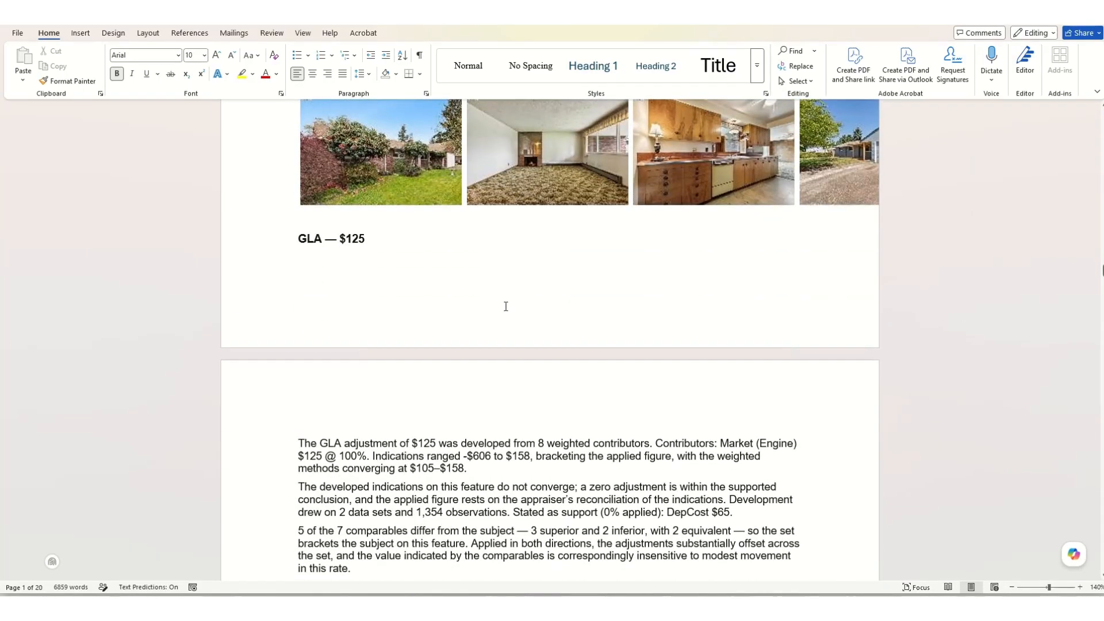
scroll(505, 304, down, 4)
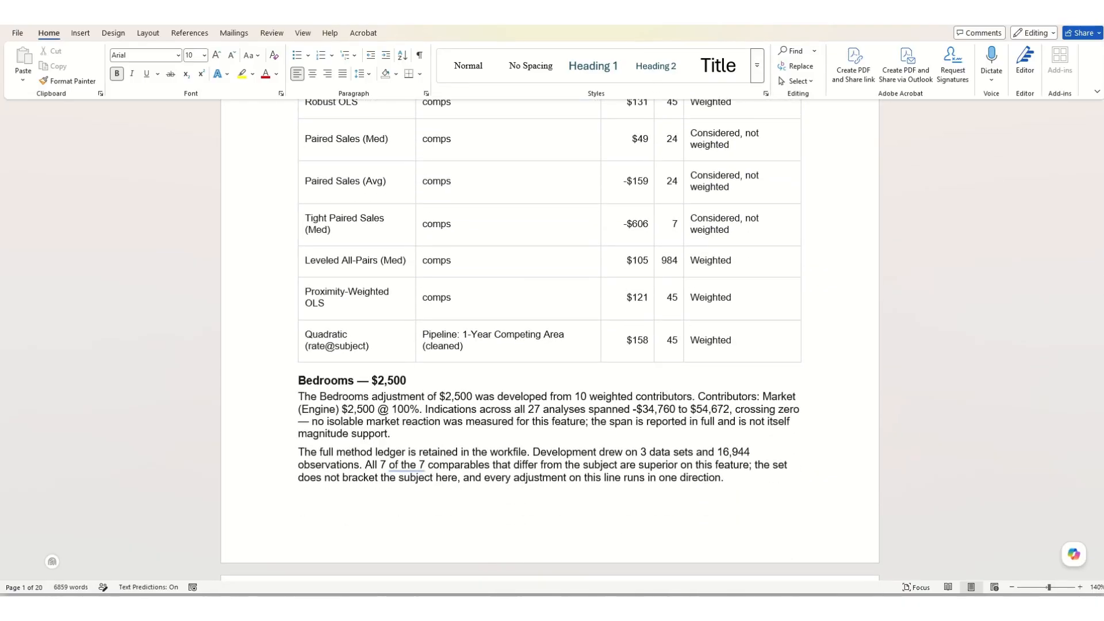
drag(552, 17, 1101, 63)
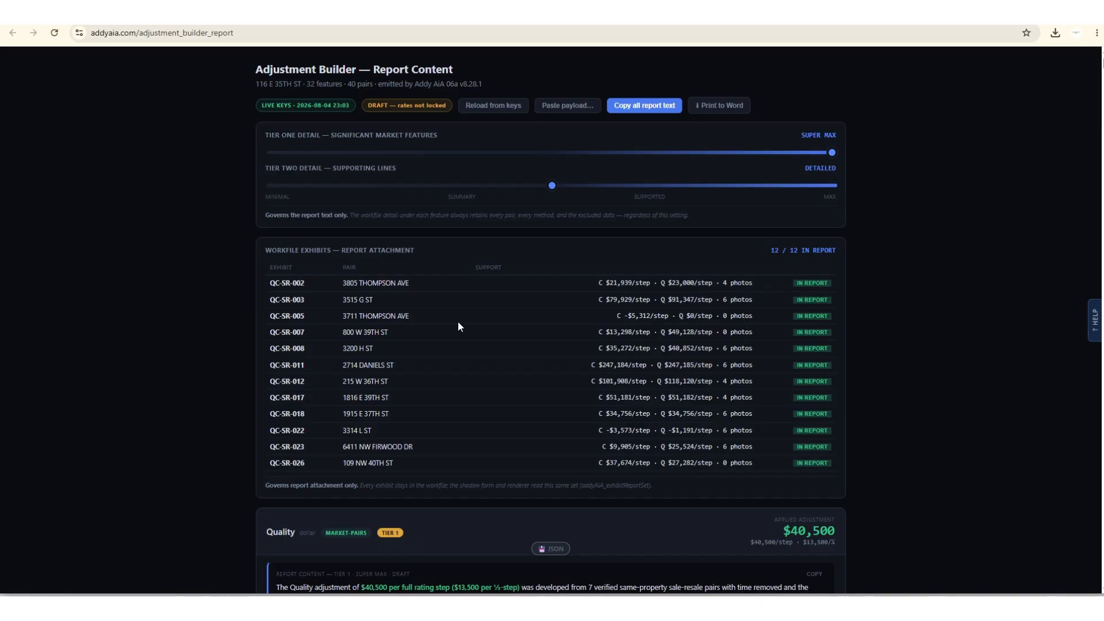
Leave the report content for the Adjustment Reconciliation module, and save and continue to 07 Market Time.
scroll(457, 322, down, 3)
scroll(457, 322, up, 2)
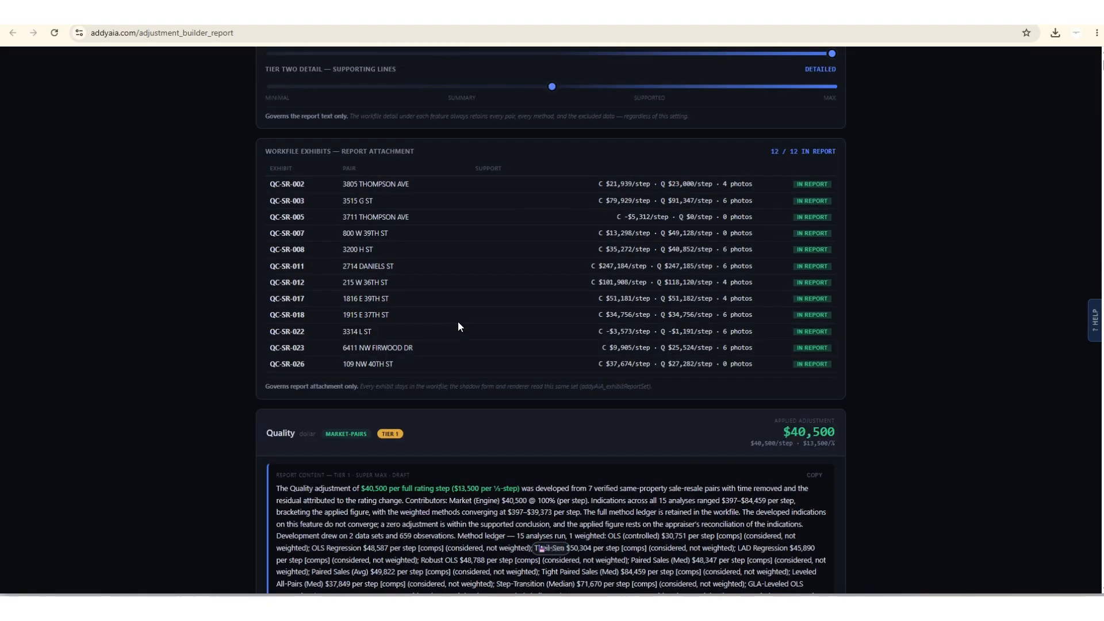
scroll(459, 326, up, 2)
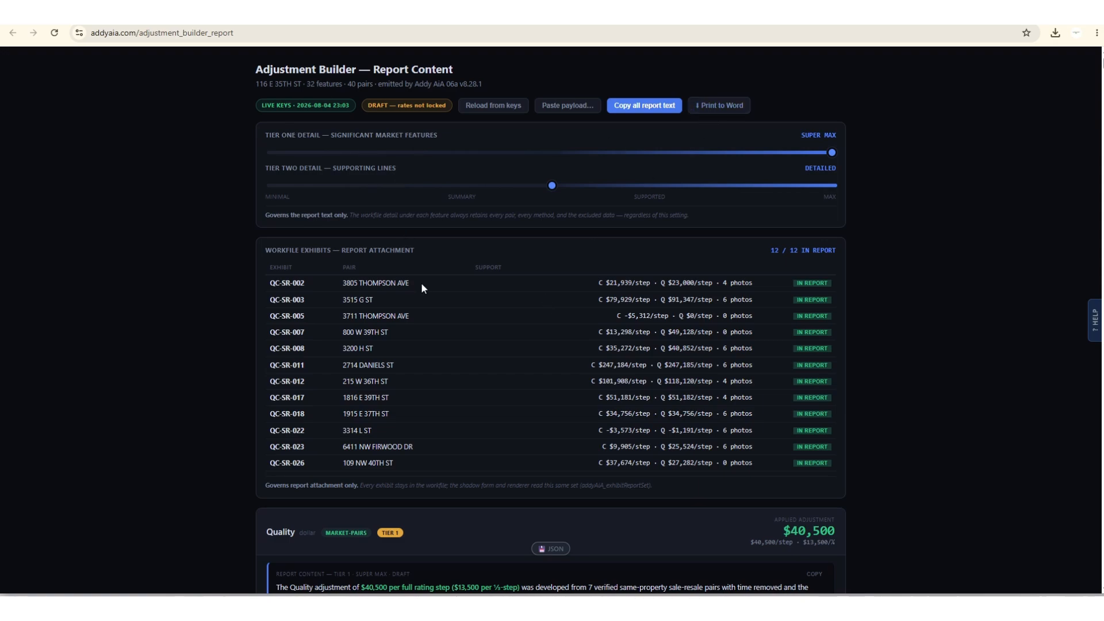
click(230, 12)
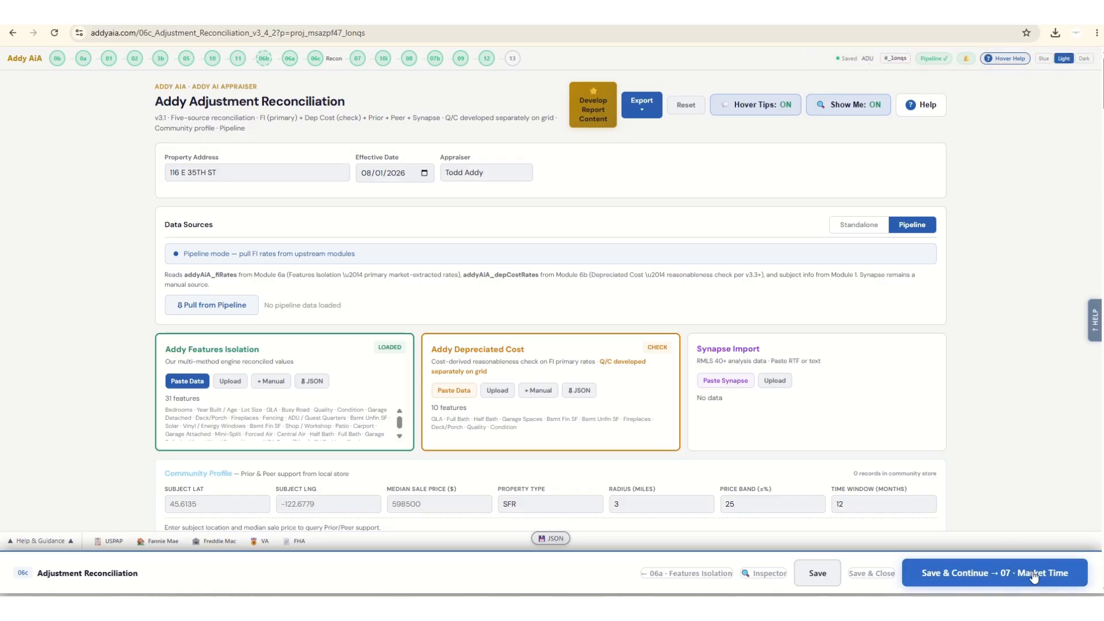
click(994, 573)
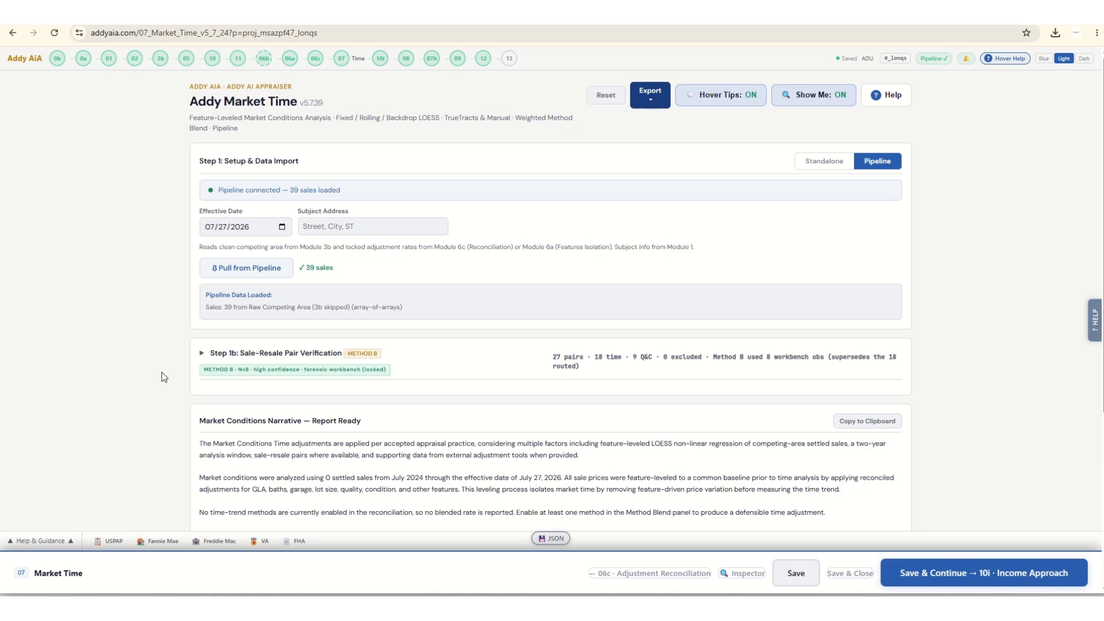
Switch the Market Time setup to Standalone and set the Additional Backdrop weight to 100%.
scroll(160, 377, down, 2)
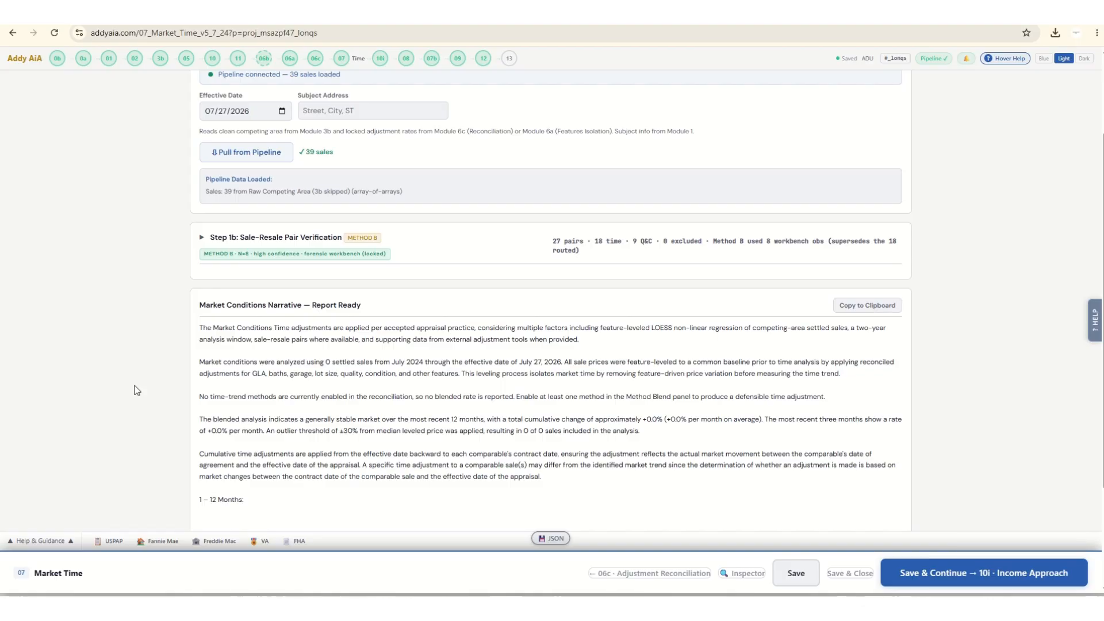
scroll(144, 368, down, 2)
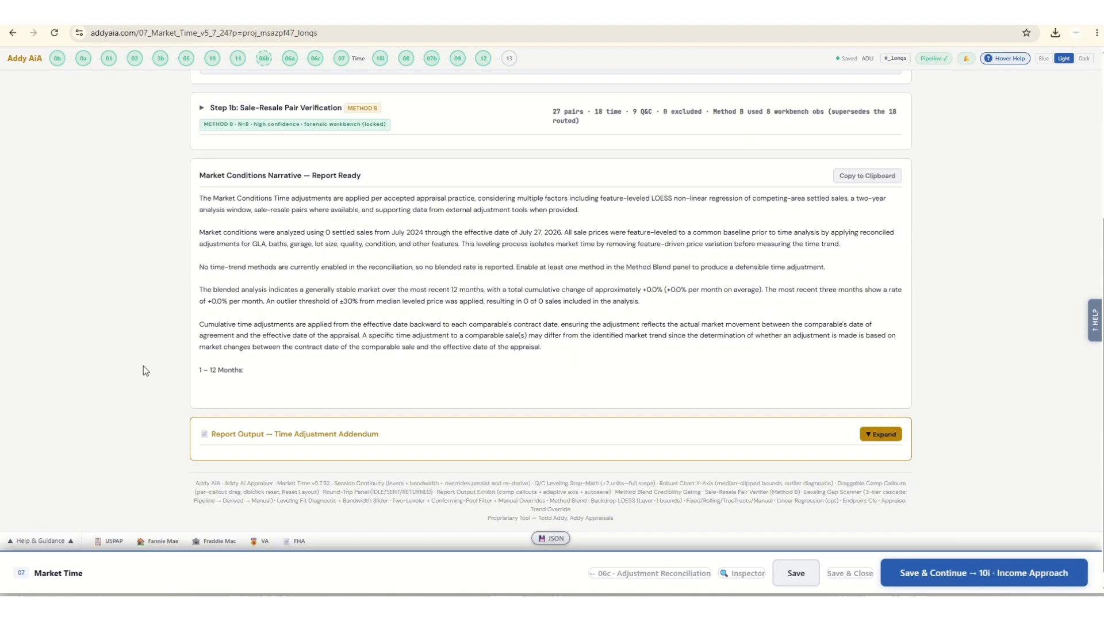
scroll(142, 377, up, 4)
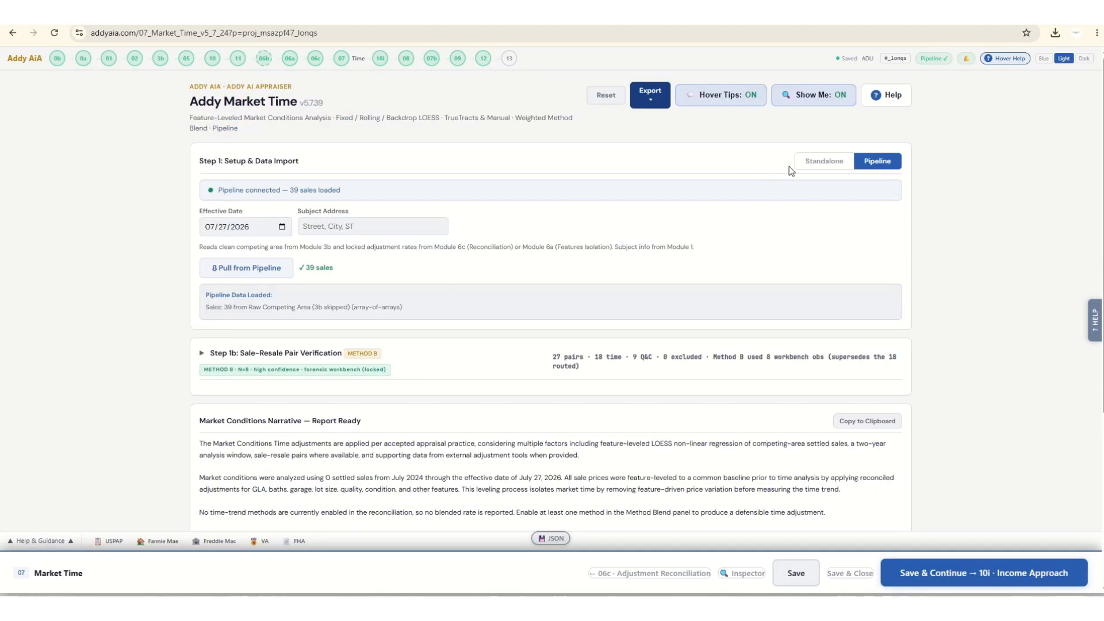
click(821, 161)
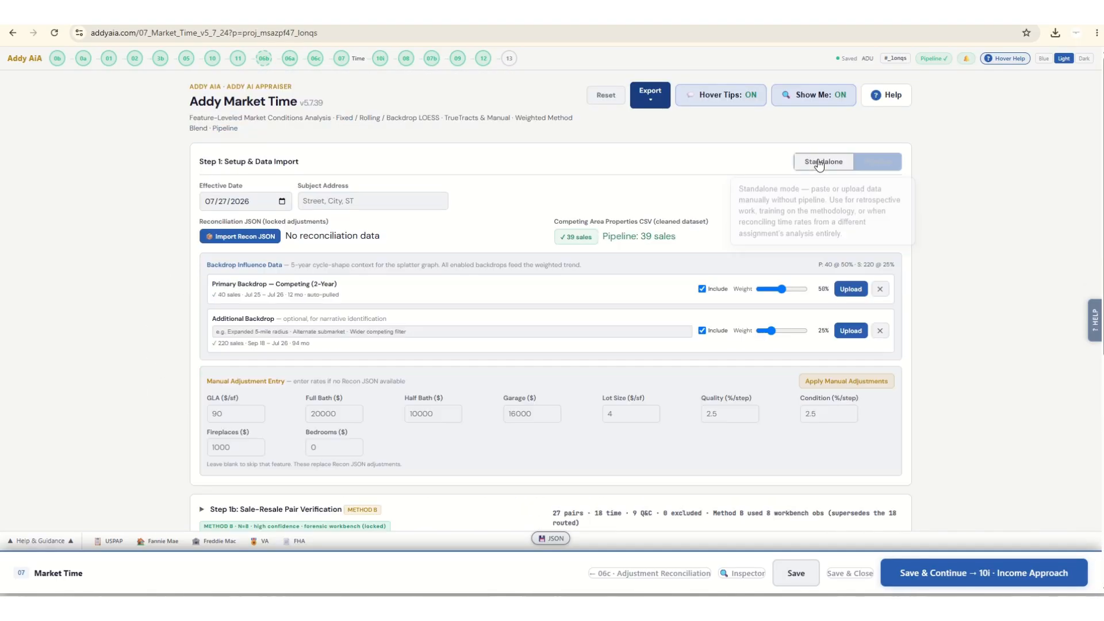
click(802, 330)
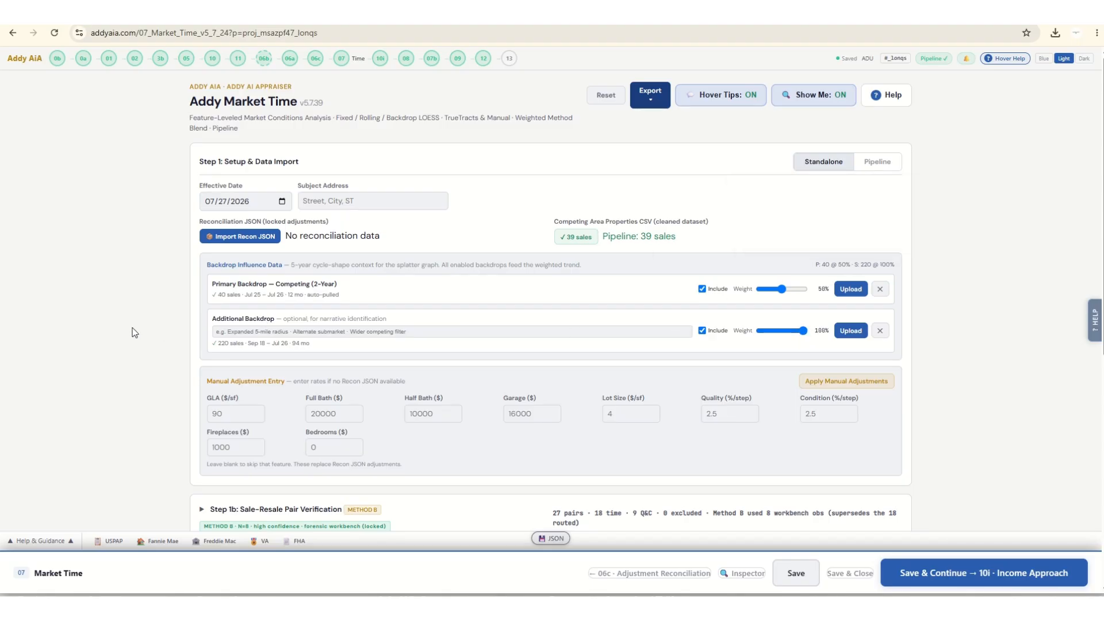
Return the setup to Pipeline, pull the pipeline data and check the locked adjustments in the Standalone view before going back to Pipeline.
scroll(132, 333, down, 7)
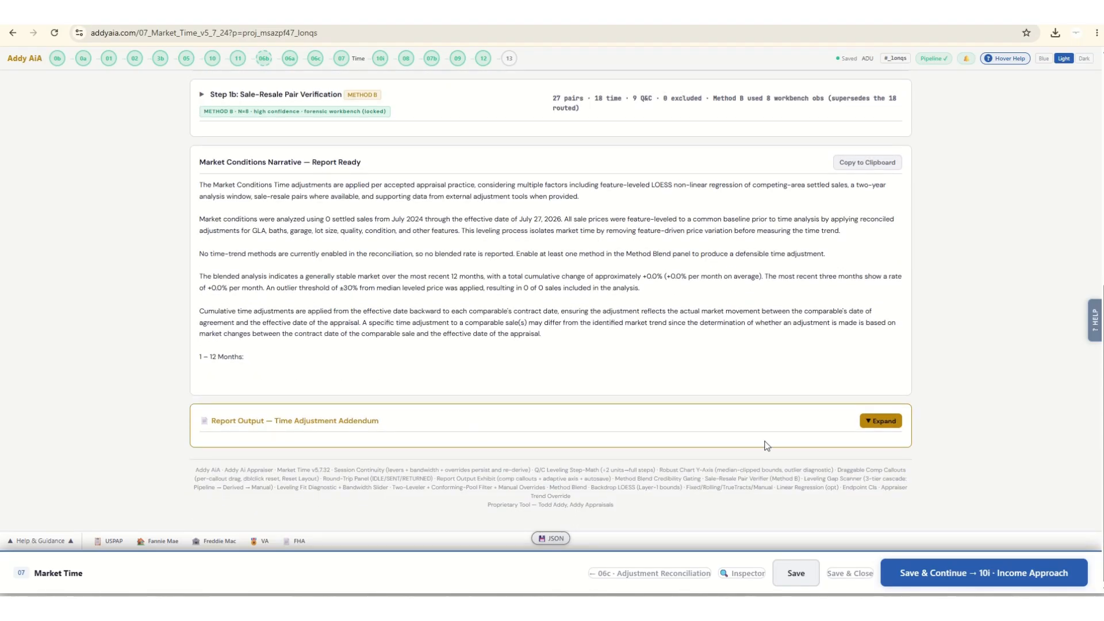
scroll(835, 374, up, 4)
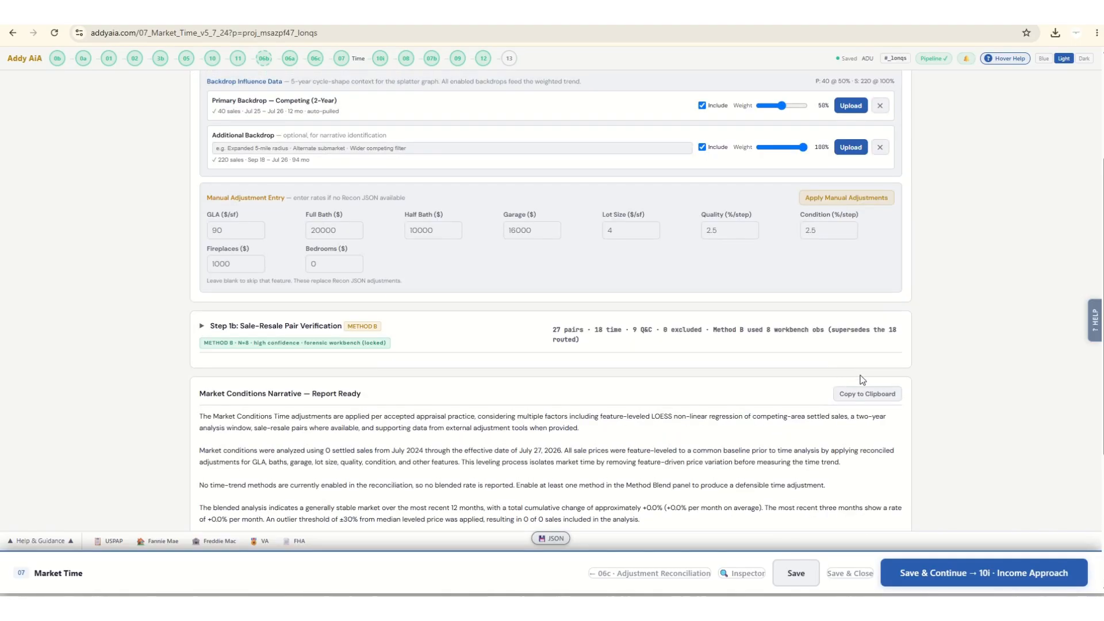
scroll(862, 380, up, 2)
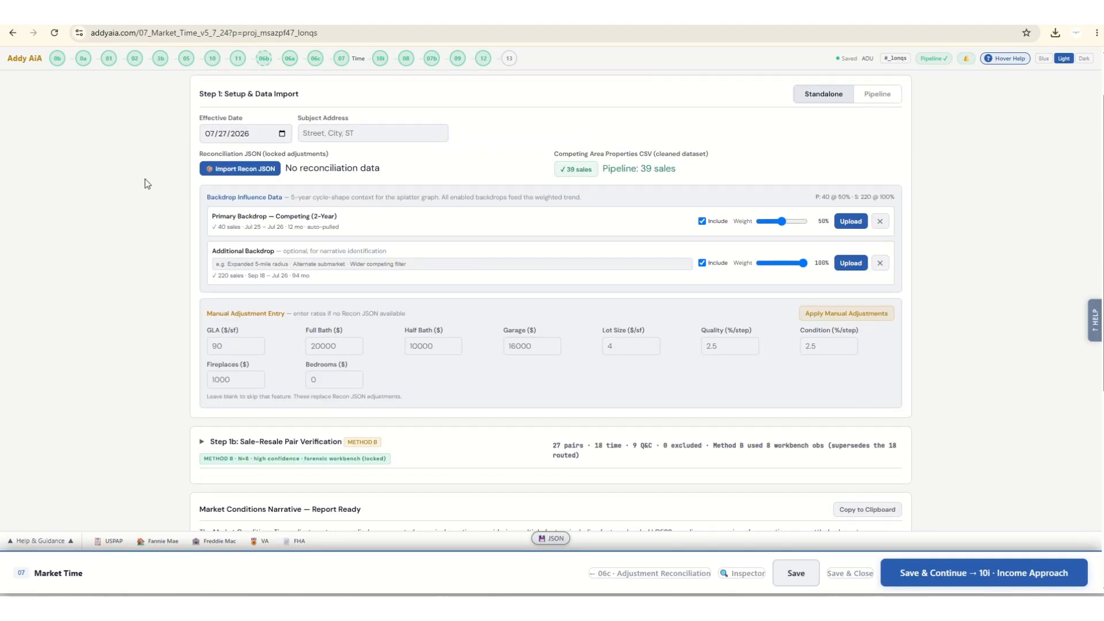
scroll(233, 178, up, 1)
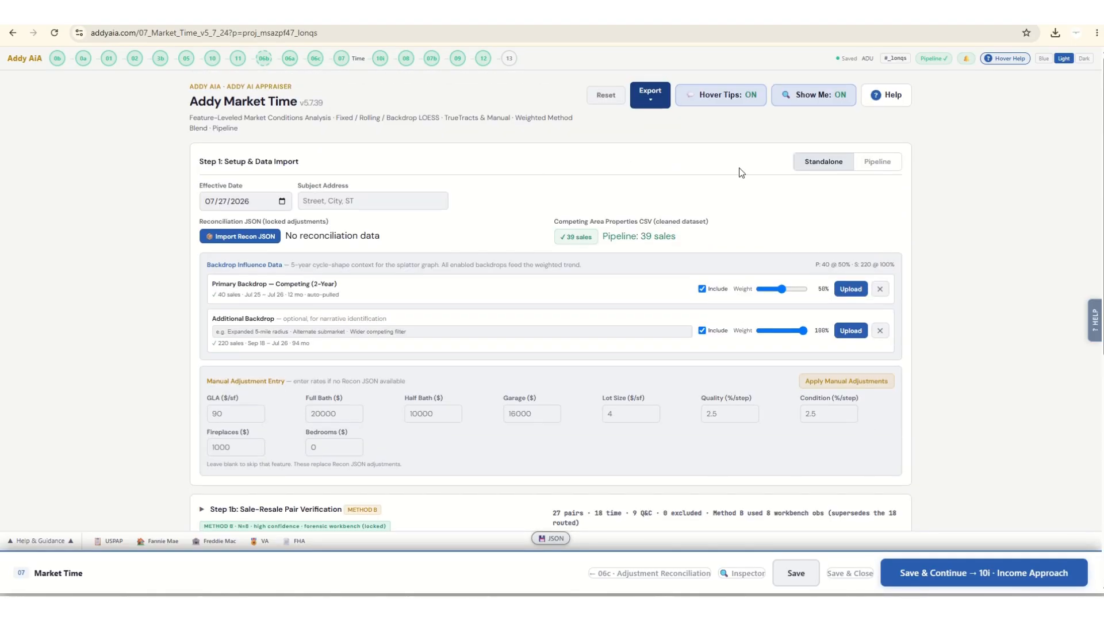
click(878, 162)
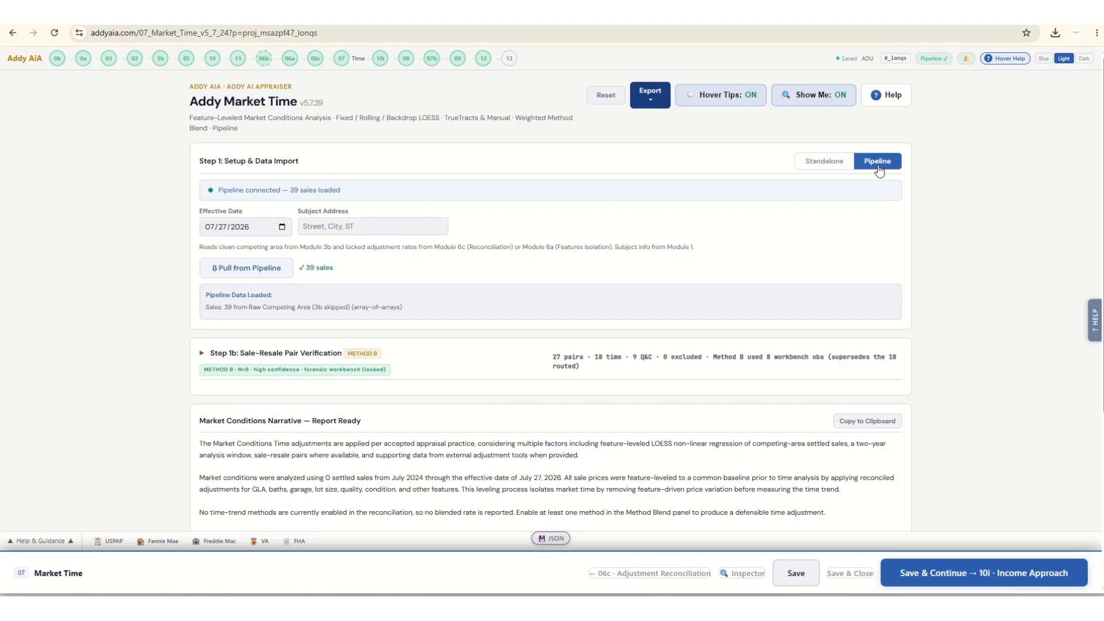
click(237, 269)
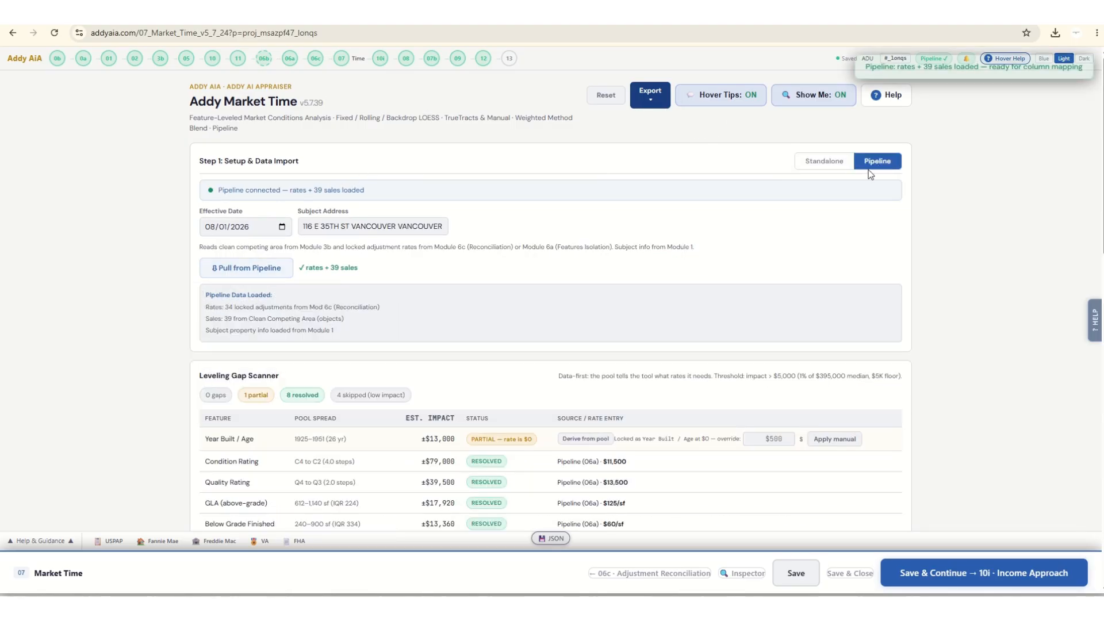
click(818, 167)
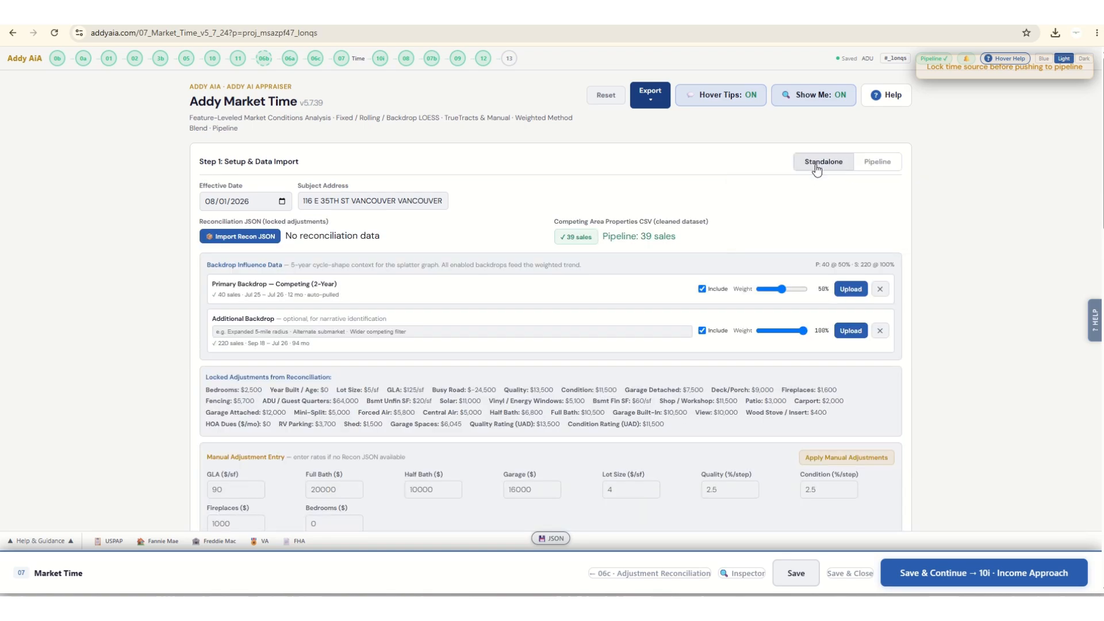
click(878, 161)
Apply a manual override rate of $1 for Year Built / Age in the Leveling Gap Scanner.
scroll(144, 278, down, 8)
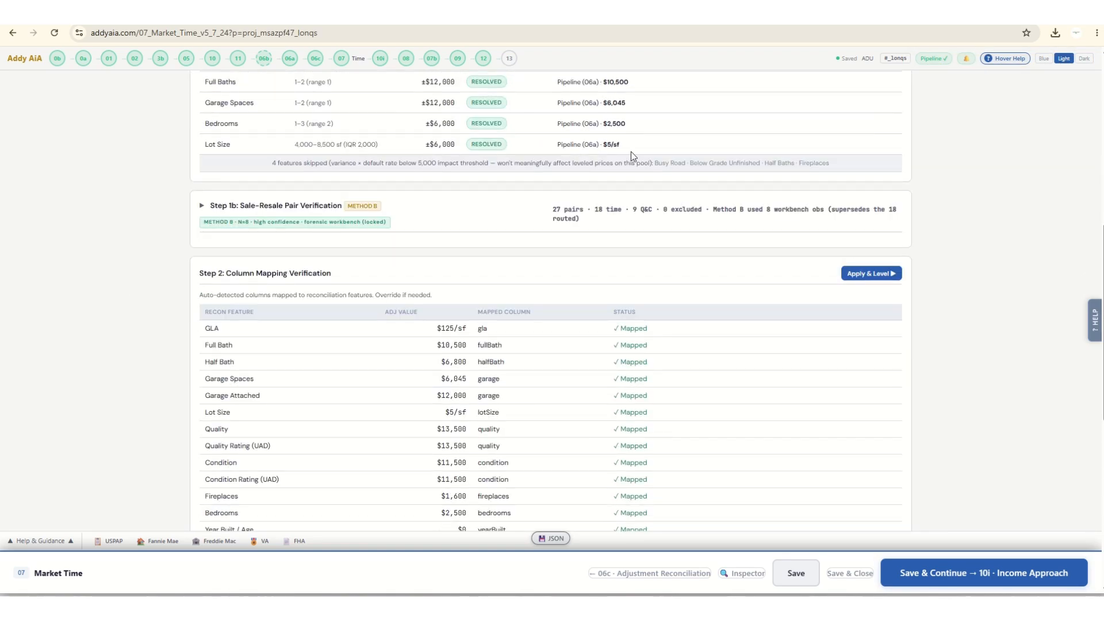
scroll(631, 151, up, 4)
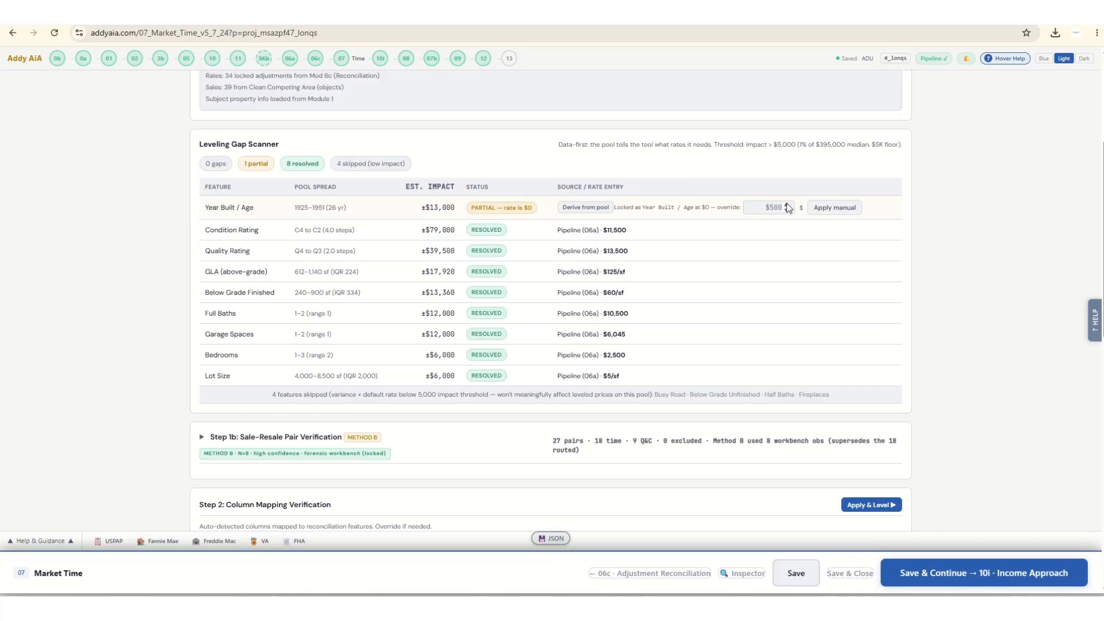
click(787, 205)
click(835, 212)
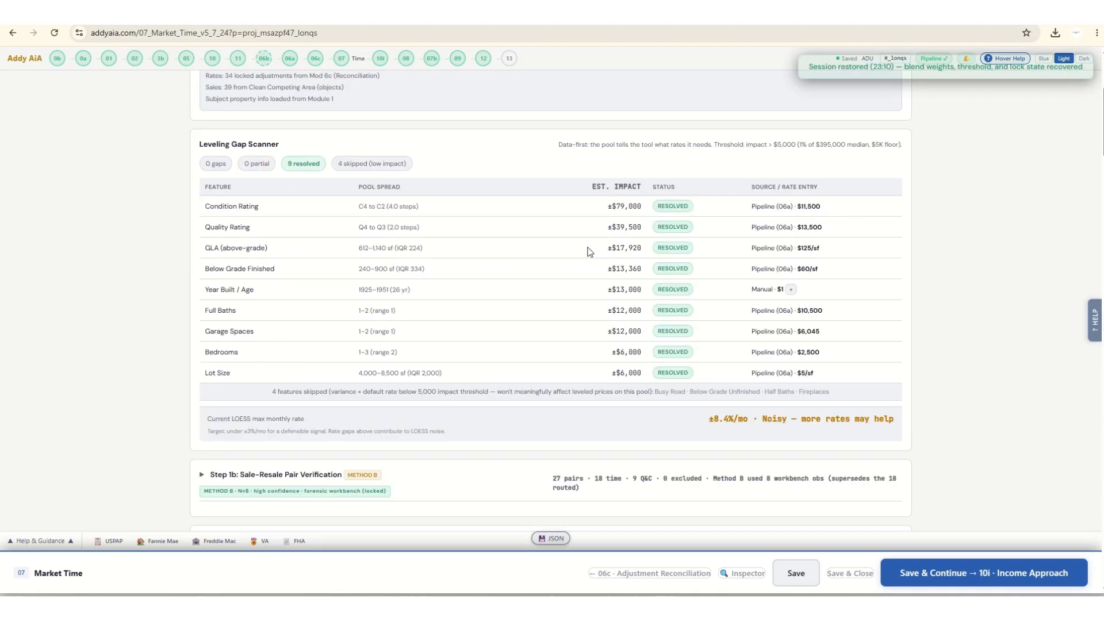
Examine the gap scanner, column mapping, Conforming-Pool Filter, Leveling Provenance and reference value tables.
scroll(709, 277, down, 5)
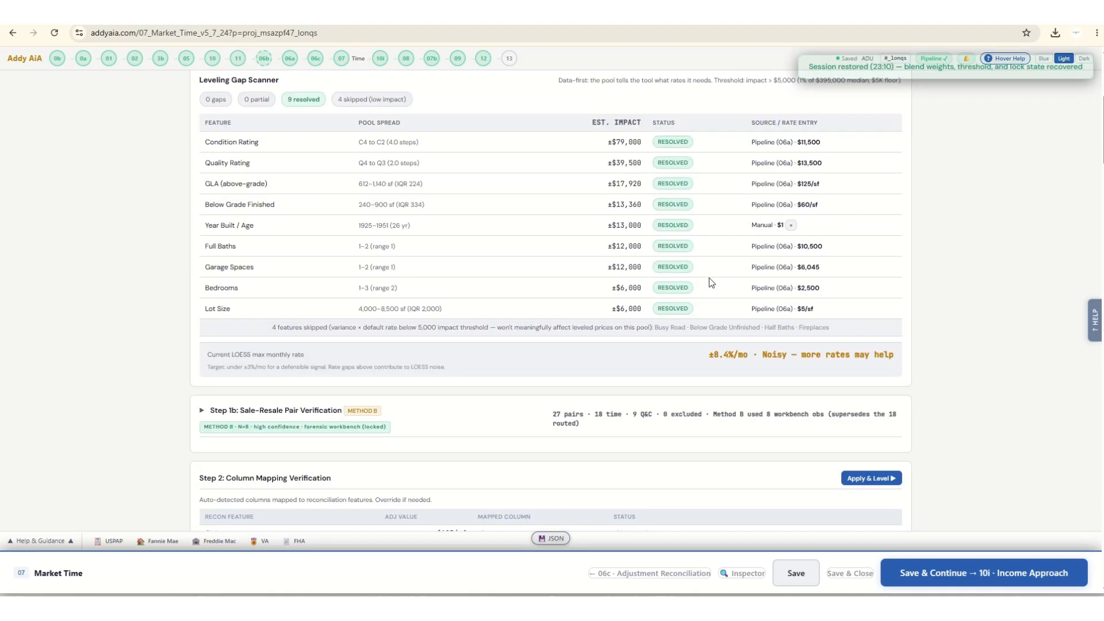
scroll(709, 278, down, 3)
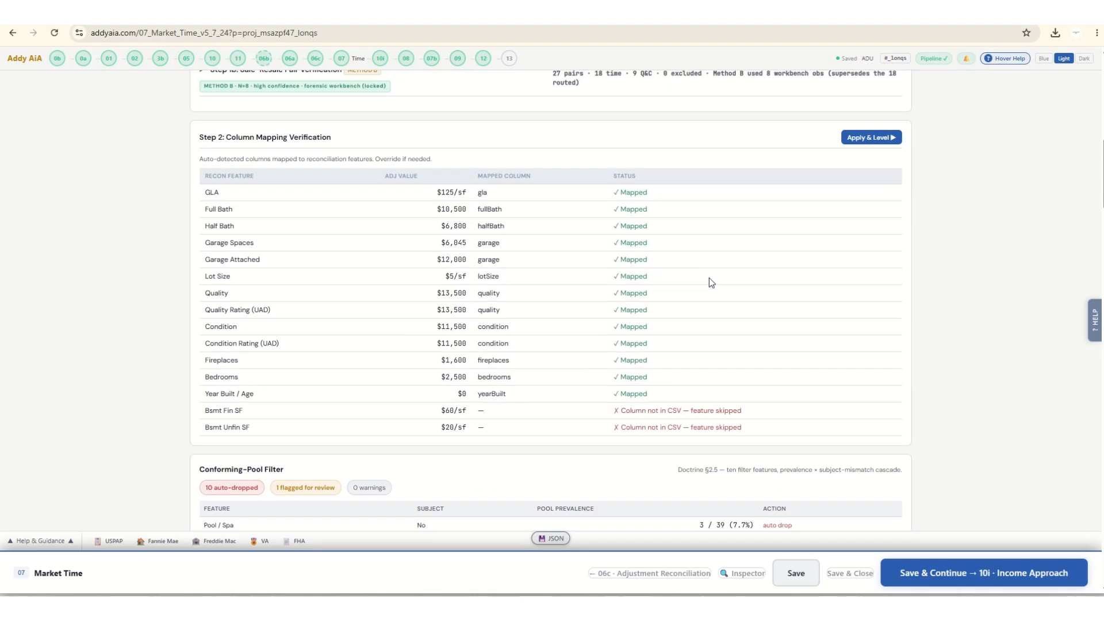
scroll(708, 277, down, 6)
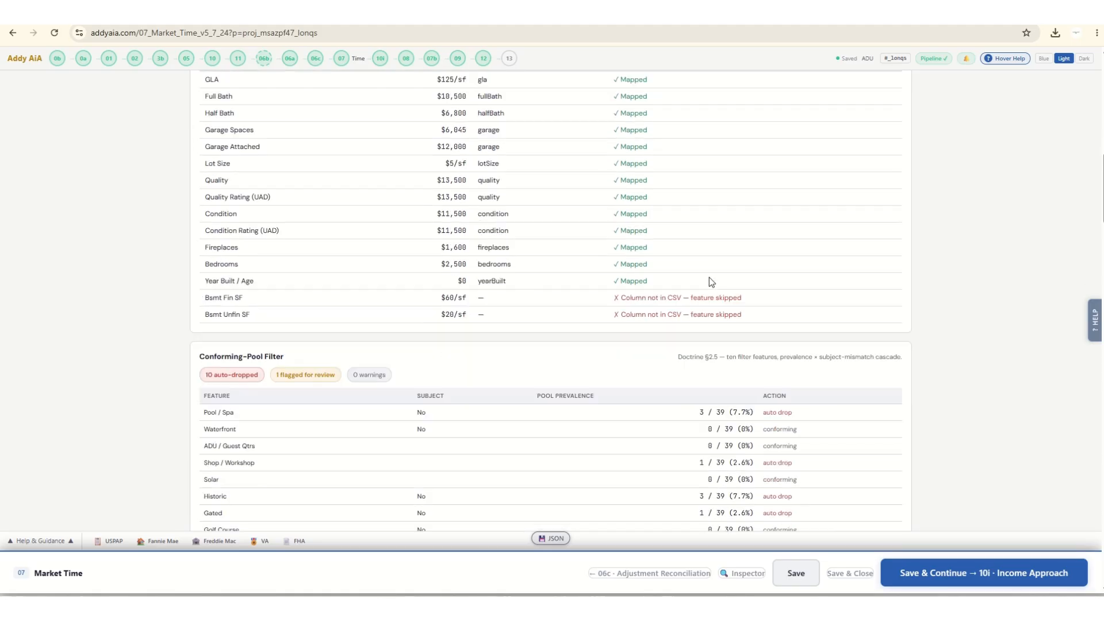
scroll(709, 277, down, 3)
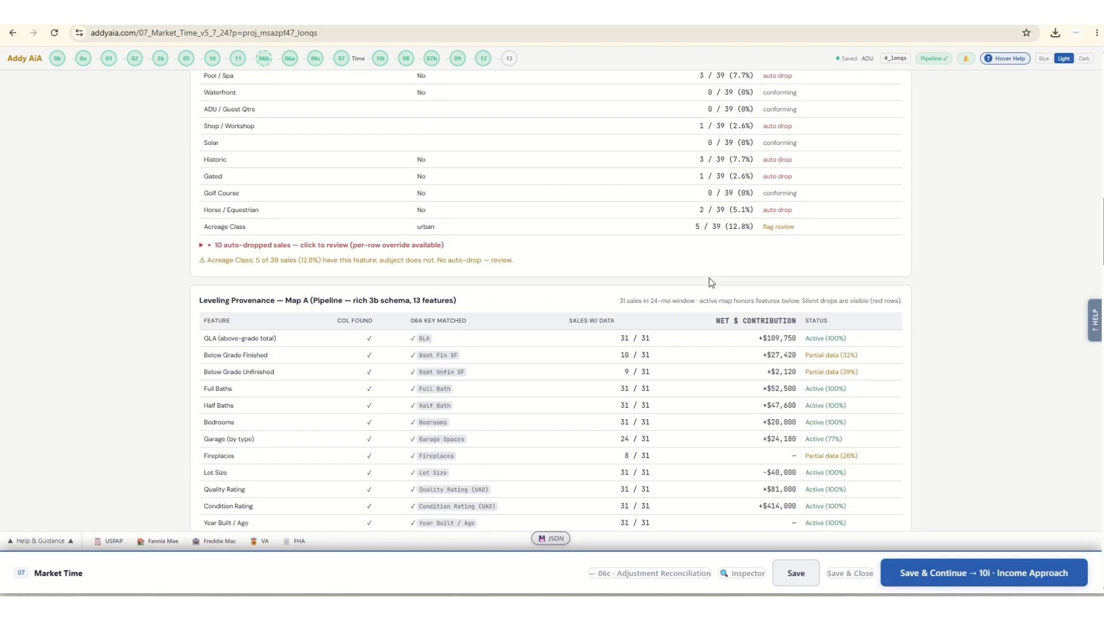
scroll(709, 277, up, 5)
scroll(709, 278, up, 9)
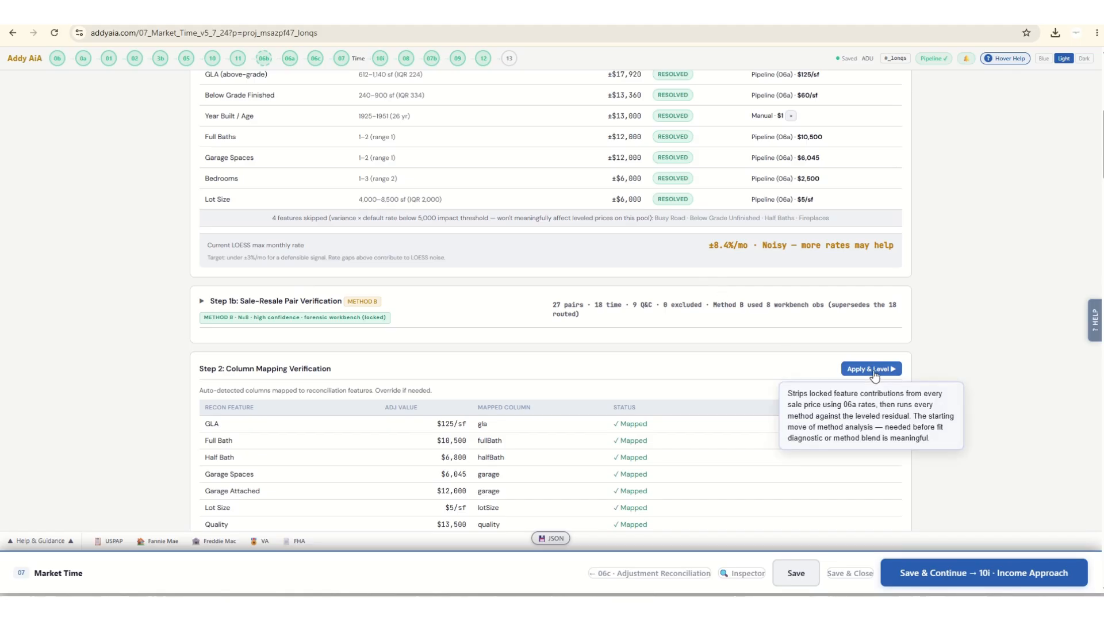
scroll(106, 311, down, 12)
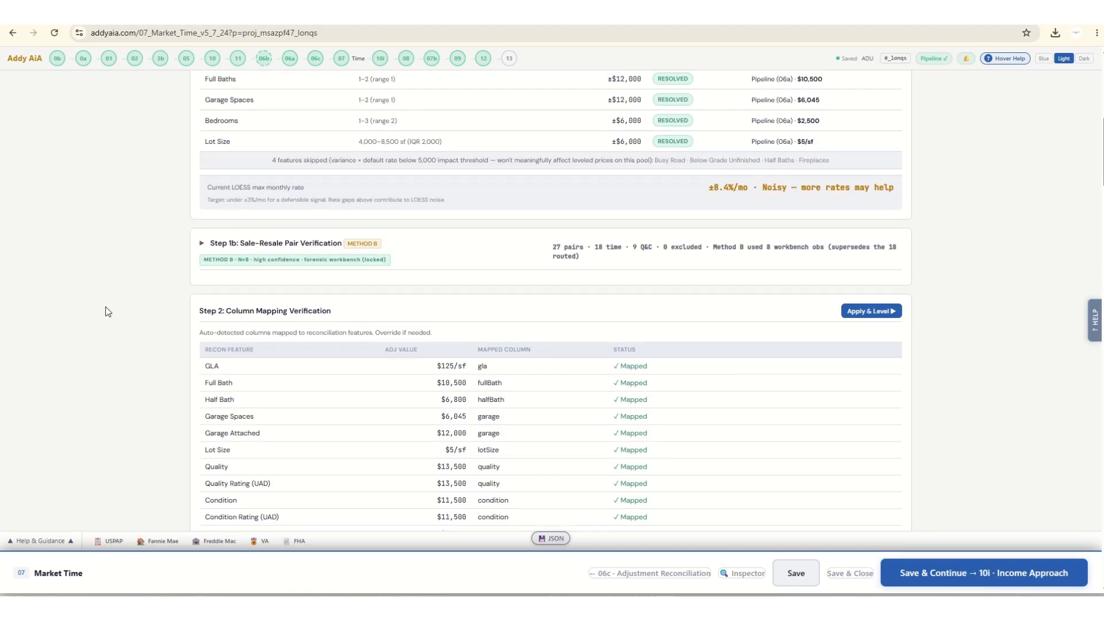
scroll(105, 311, down, 9)
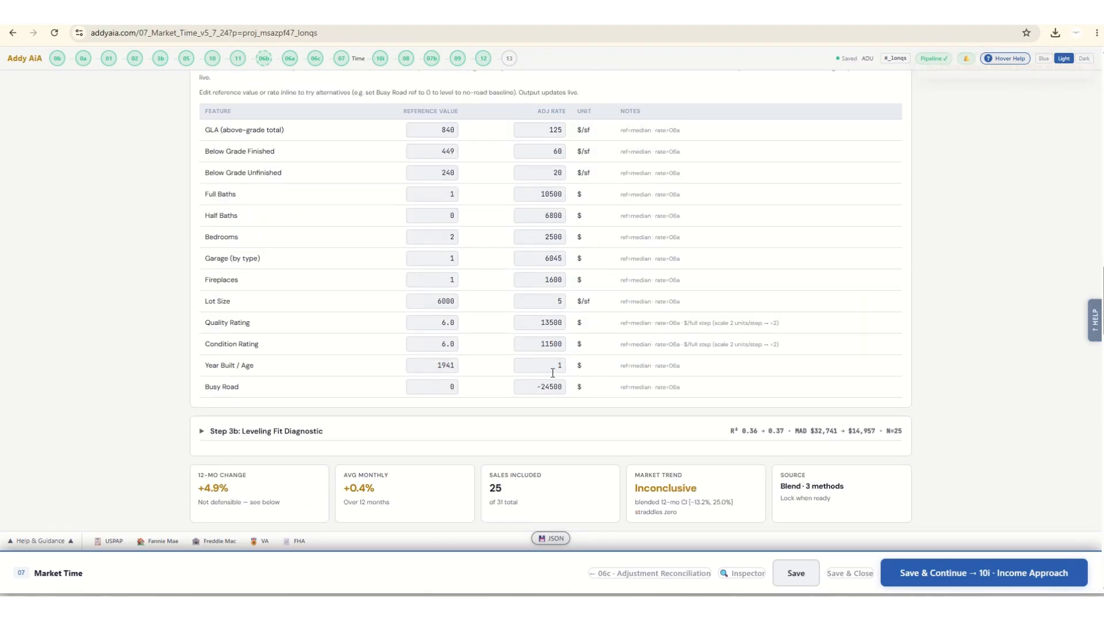
Enable Linear Regression in the Method Blend and set its weight to 57%.
scroll(550, 368, down, 5)
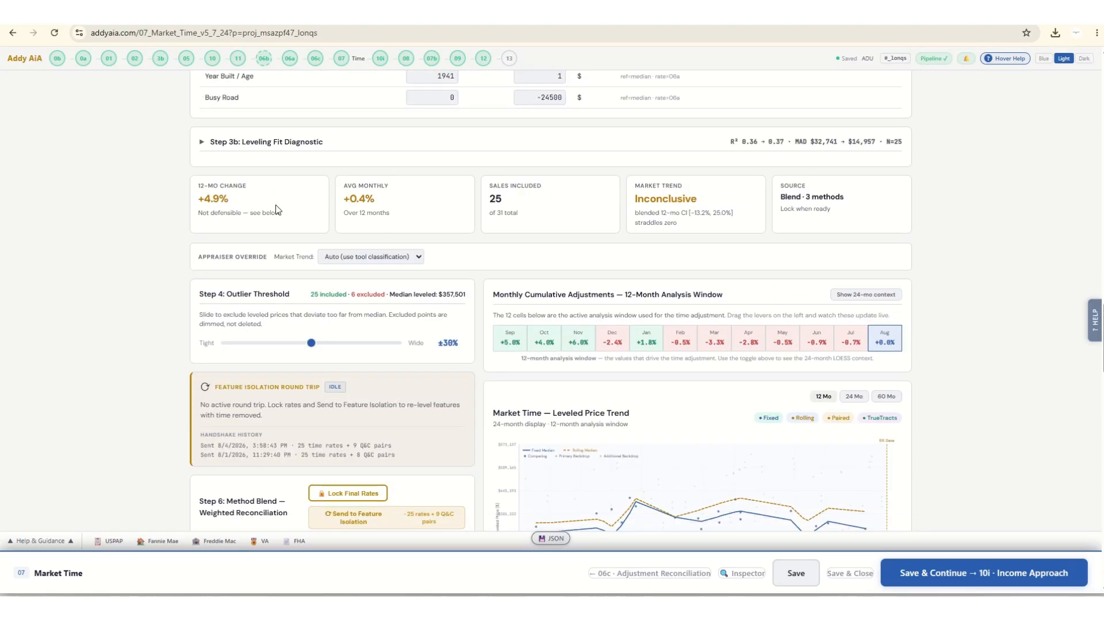
scroll(275, 208, down, 1)
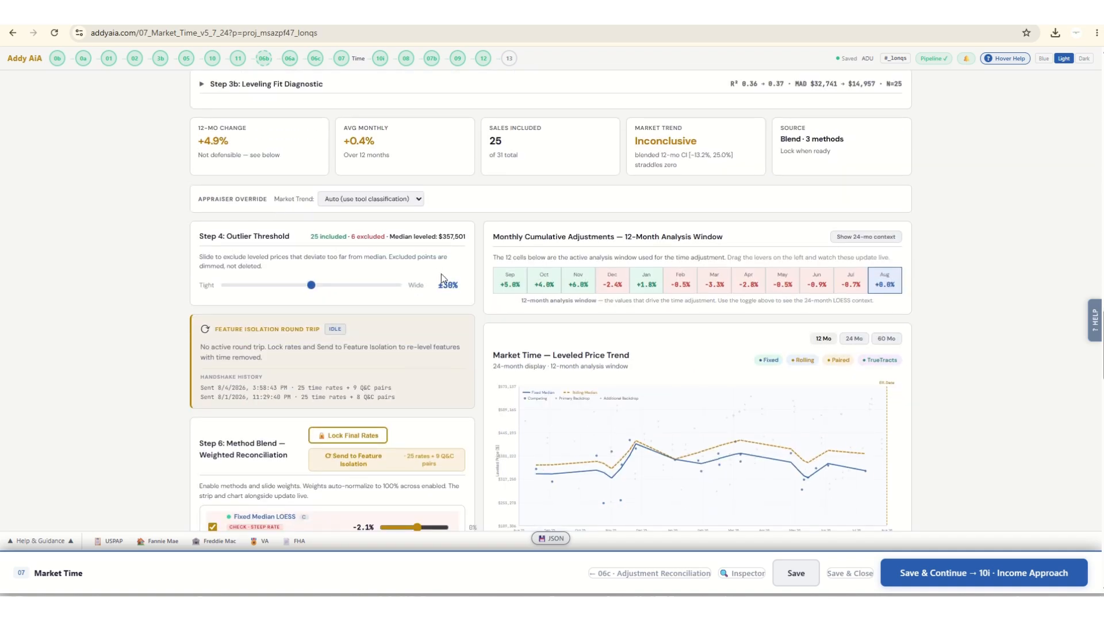
scroll(101, 227, down, 2)
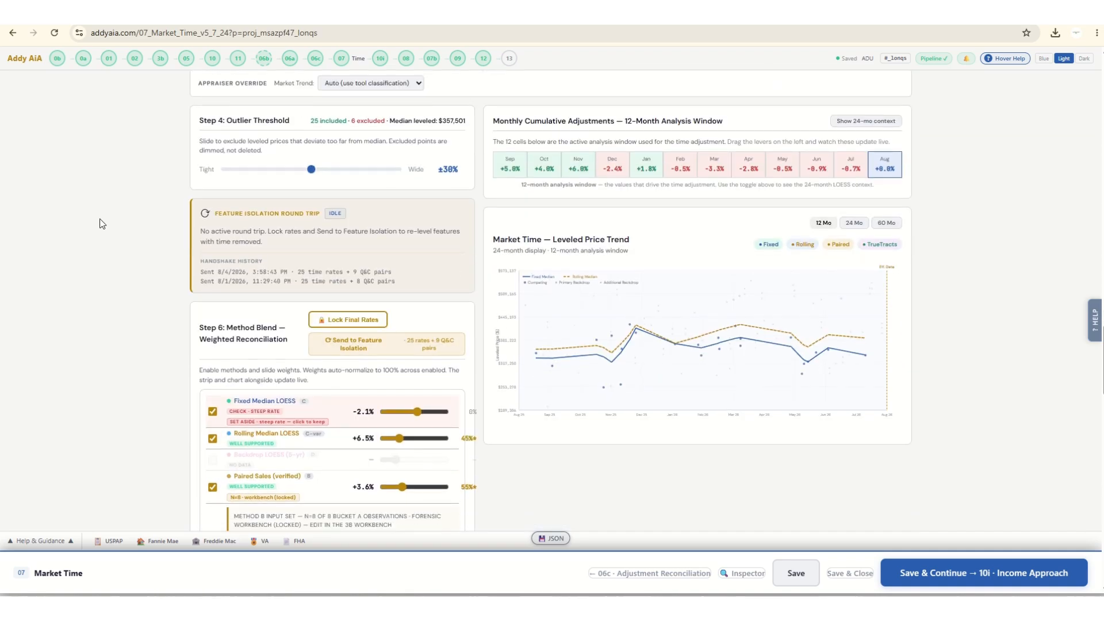
scroll(102, 224, down, 5)
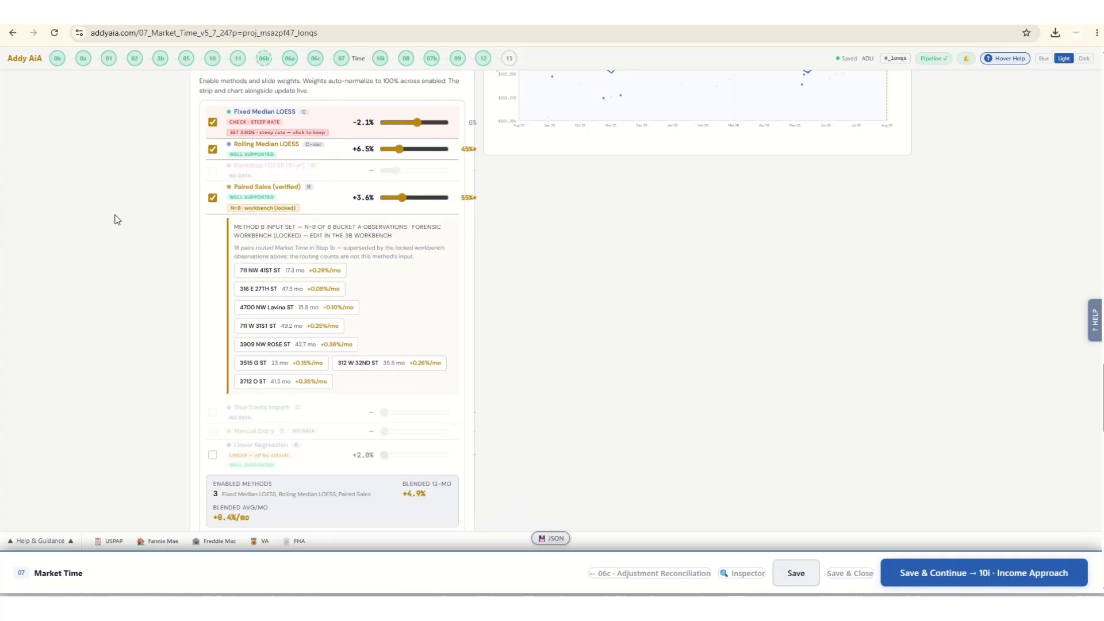
scroll(115, 222, down, 1)
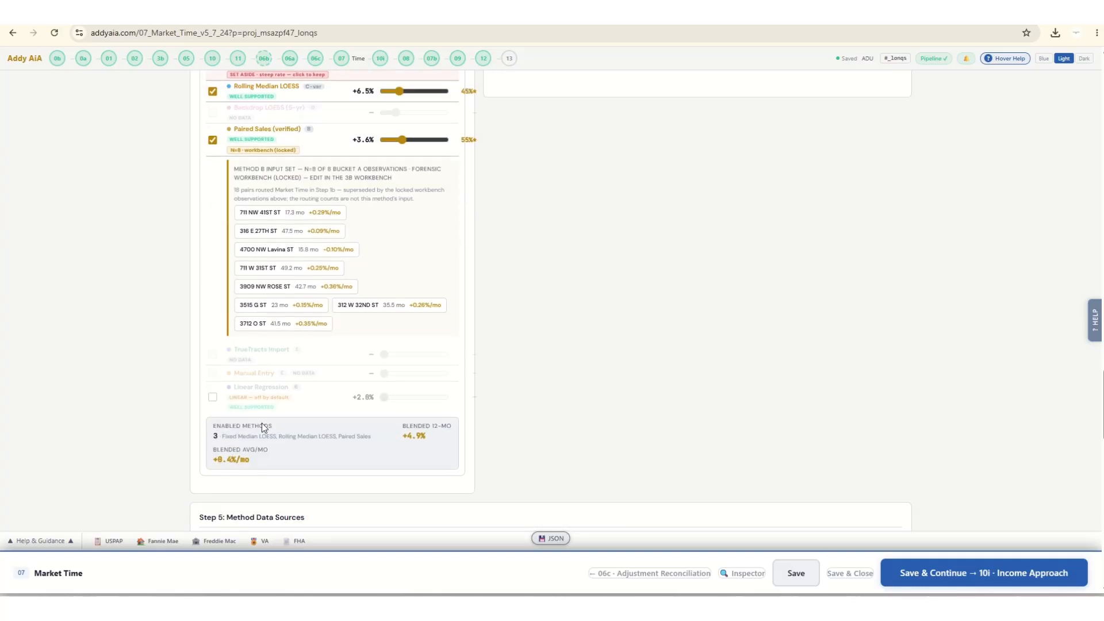
click(212, 397)
click(430, 407)
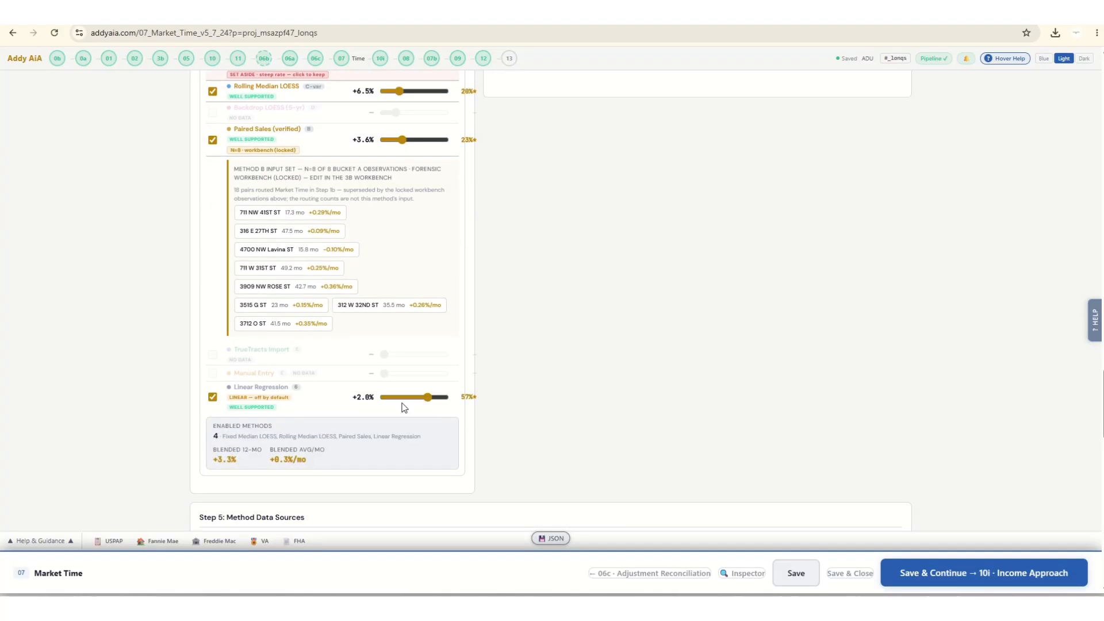
Raise the Fixed Median LOESS weight close to its maximum and the Rolling Median LOESS weight to 42%.
scroll(78, 340, up, 4)
click(440, 296)
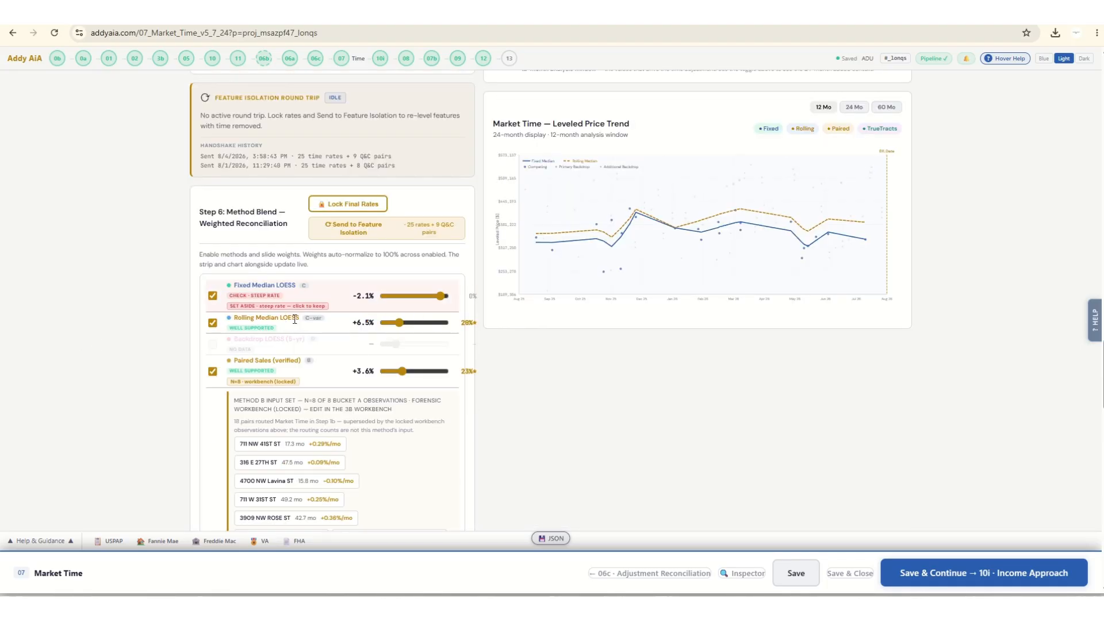
click(429, 322)
Try an outlier threshold of ±37%, and tighten it to ±18%.
scroll(114, 318, up, 3)
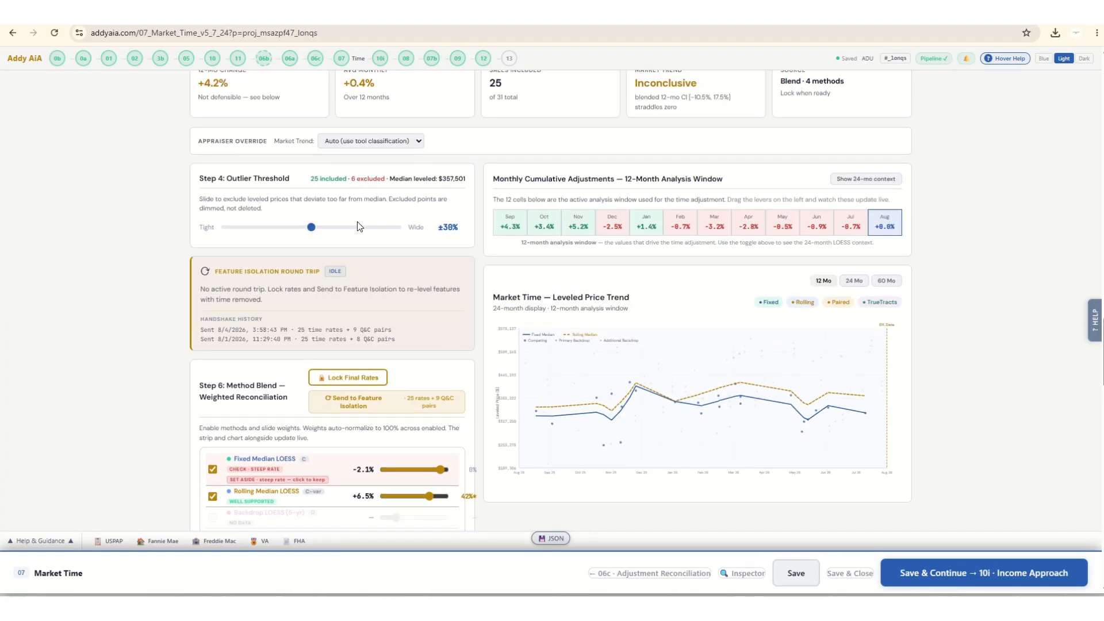
drag(311, 229, 340, 231)
scroll(141, 255, up, 2)
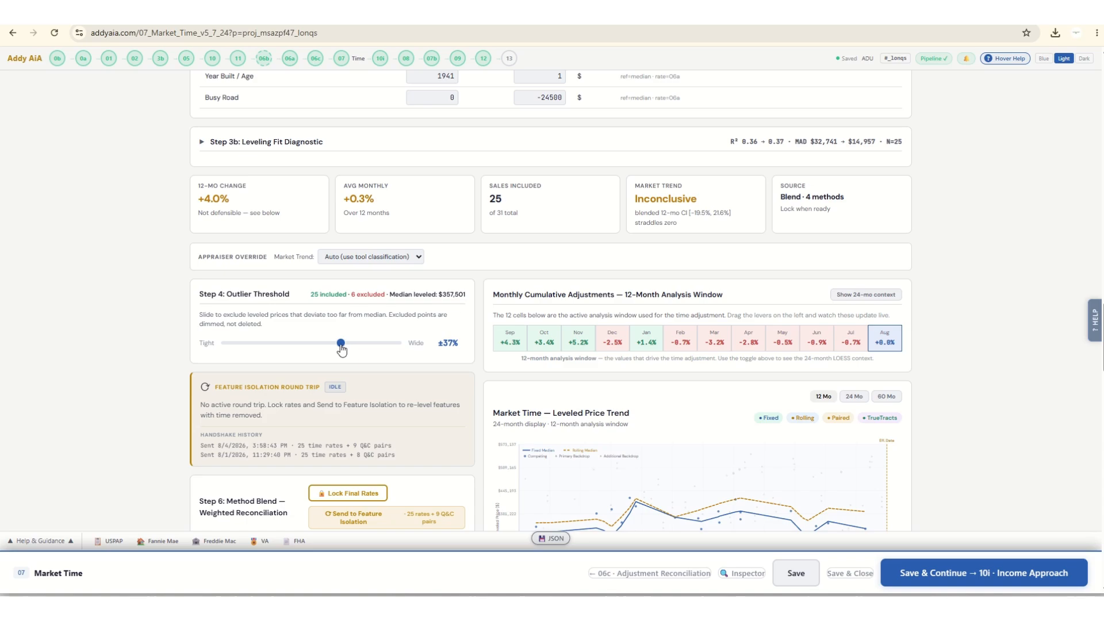
drag(341, 344, 262, 349)
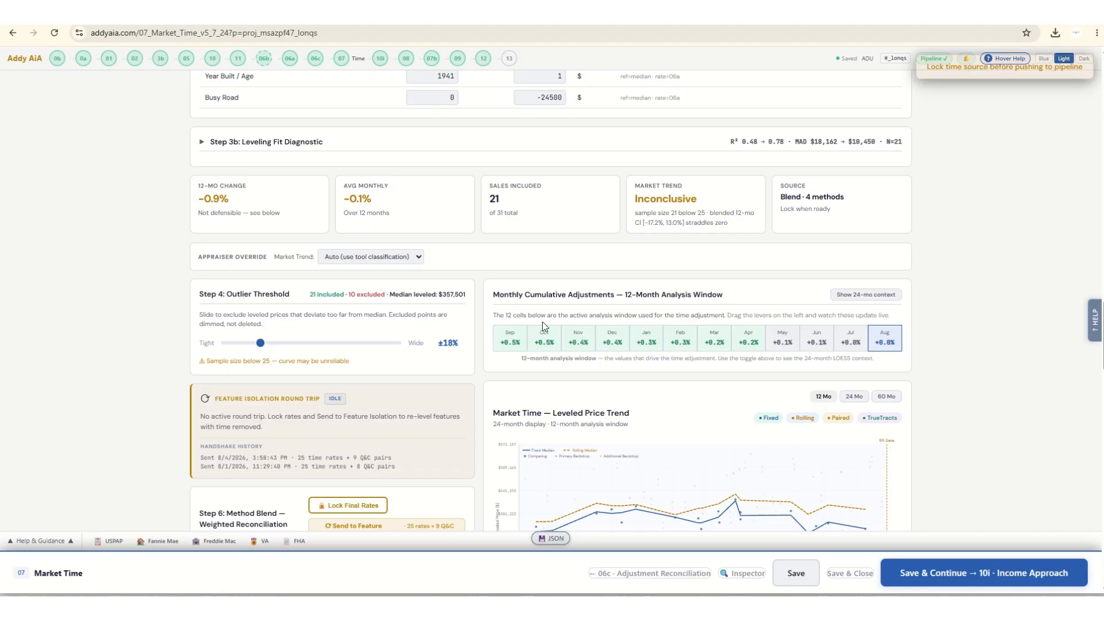
Review the market trend summary, Method Blend weights and blended rates, Monthly Cumulative Adjustments and the Leveled Price Trend chart.
scroll(178, 316, up, 4)
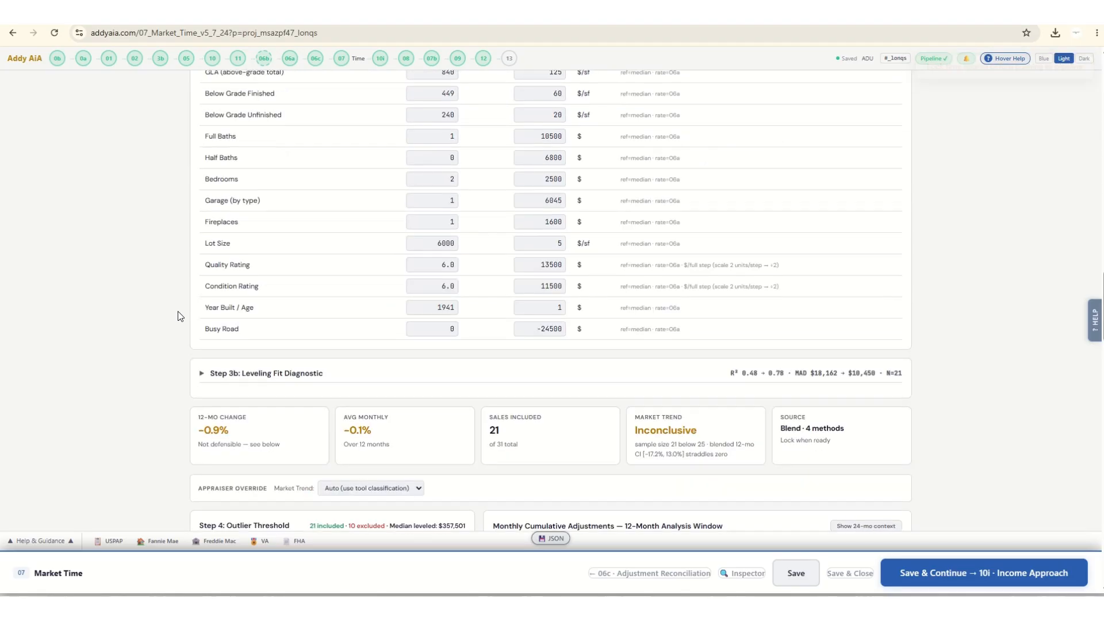
scroll(179, 316, down, 10)
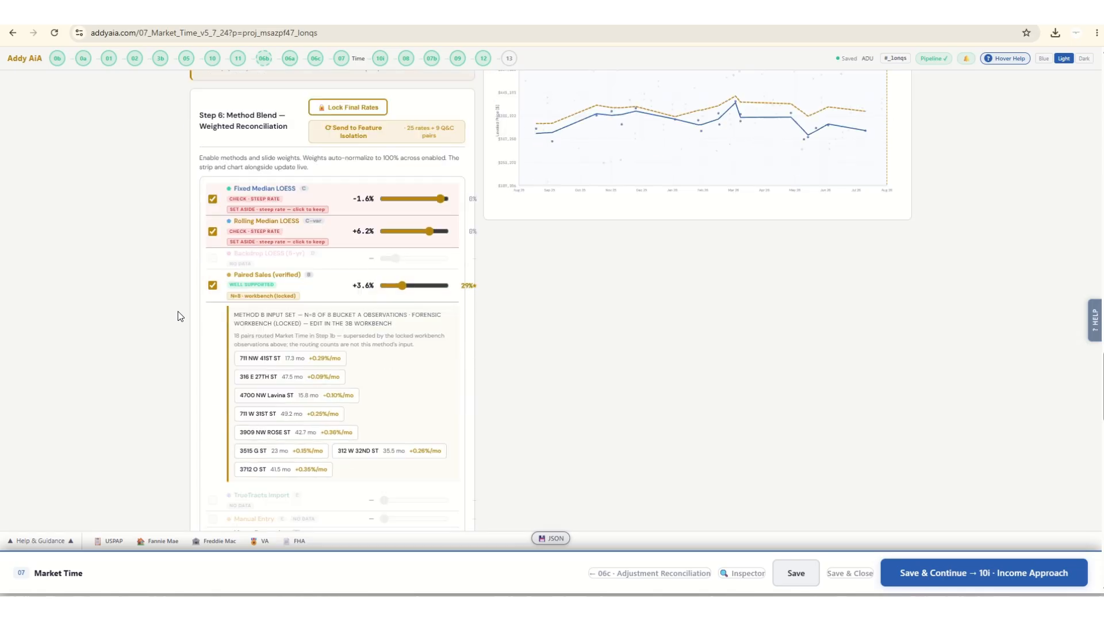
scroll(178, 313, down, 3)
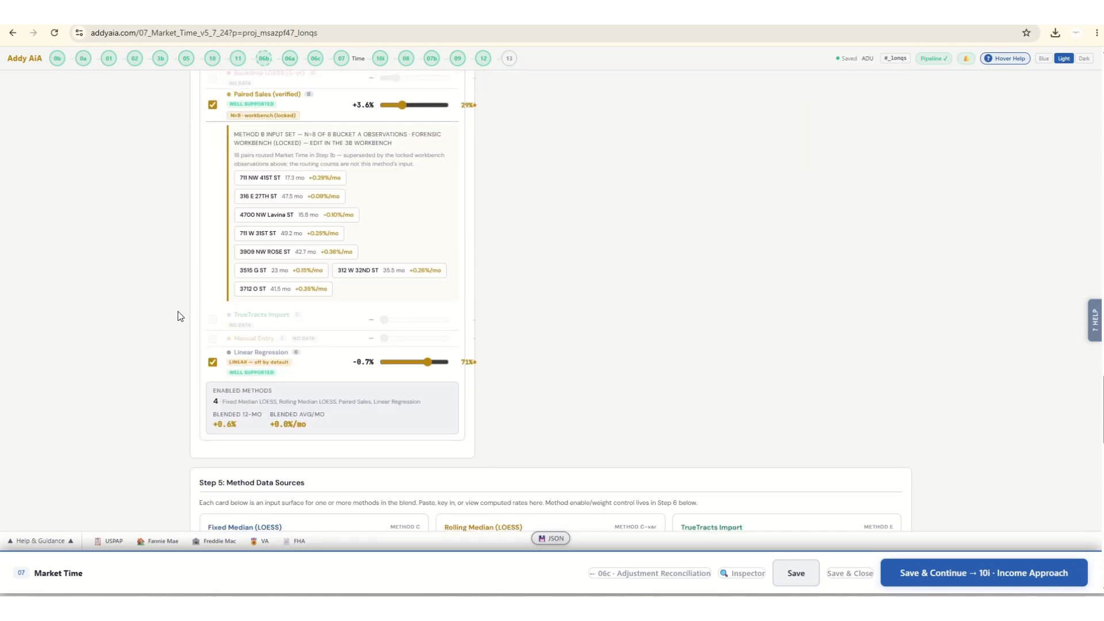
scroll(177, 311, down, 3)
scroll(177, 311, up, 13)
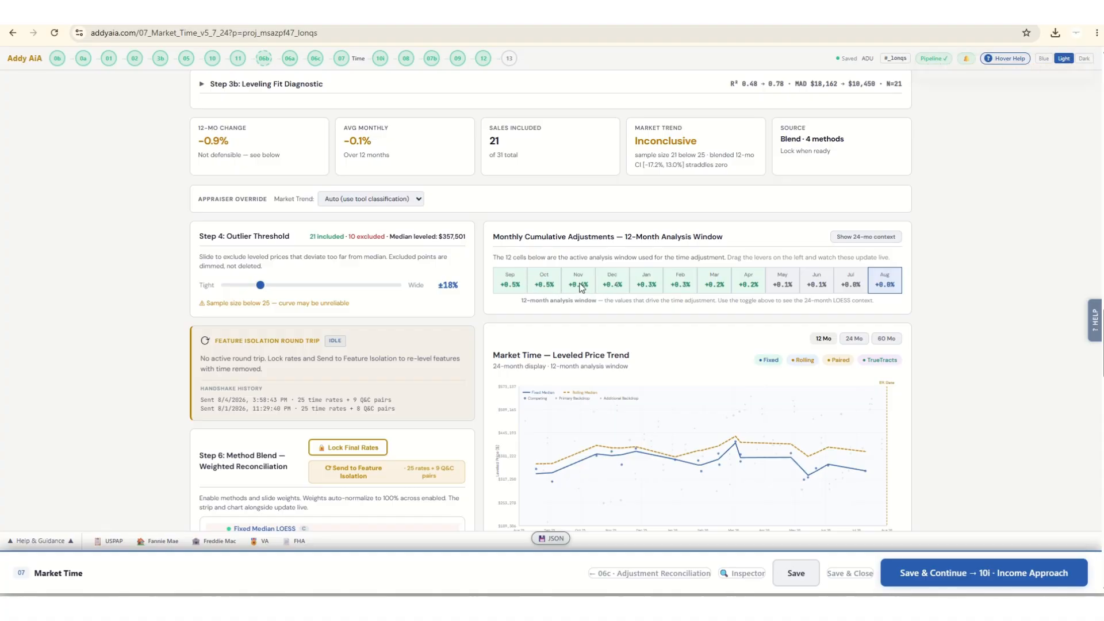
scroll(547, 320, up, 1)
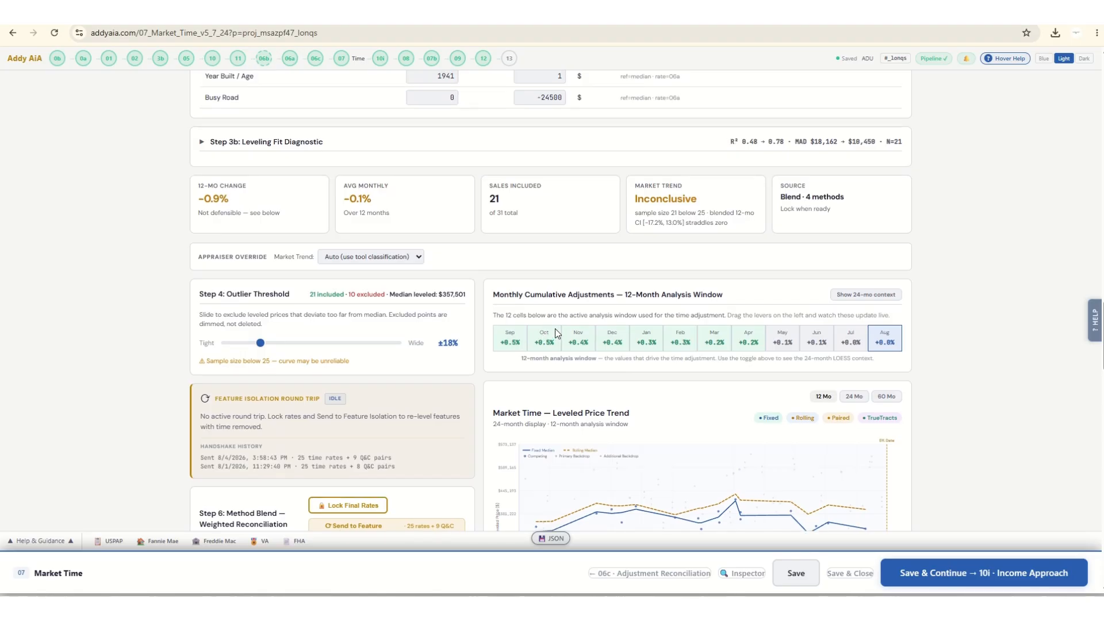
scroll(179, 277, up, 1)
scroll(180, 277, up, 1)
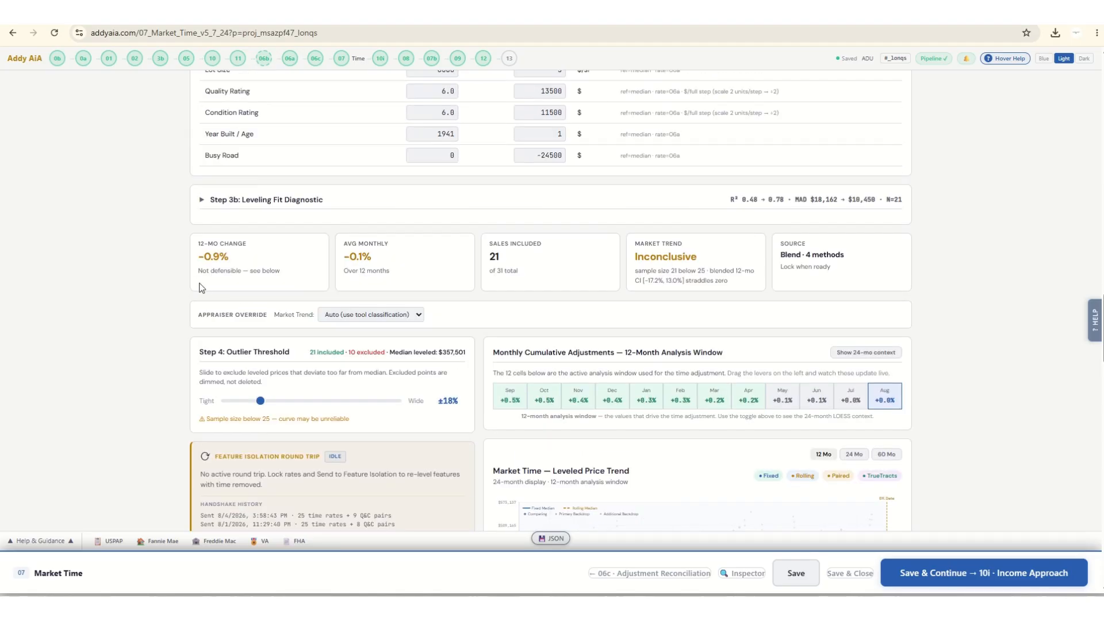
scroll(573, 397, down, 1)
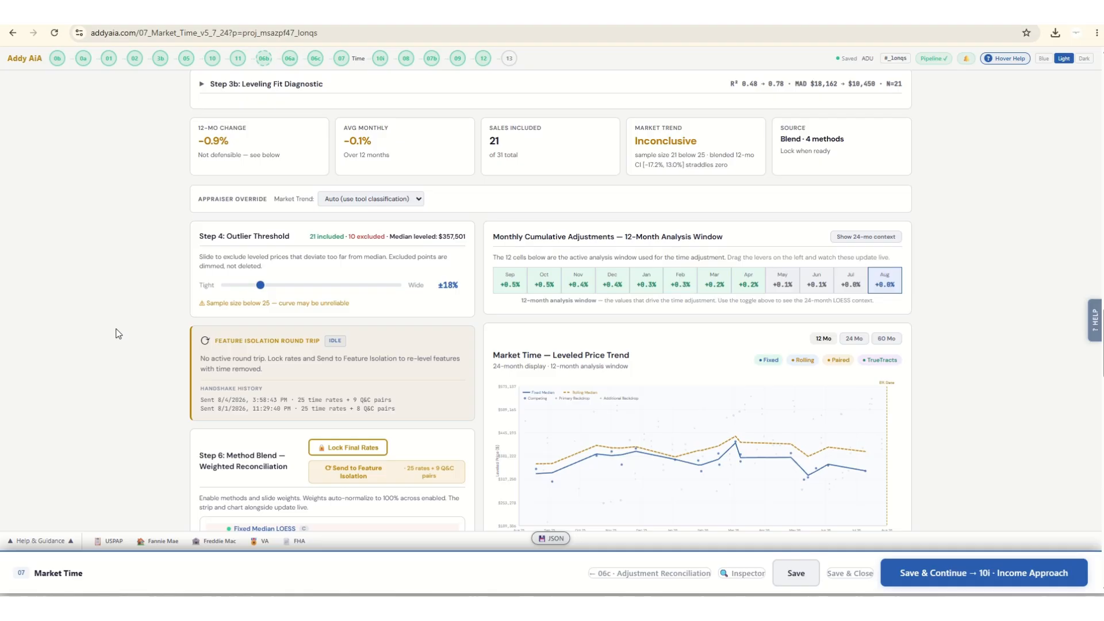
Examine the Method Blend weights, Method Data Sources, Leveling Provenance table and monthly time adjustments on the Market Time page.
scroll(118, 333, down, 15)
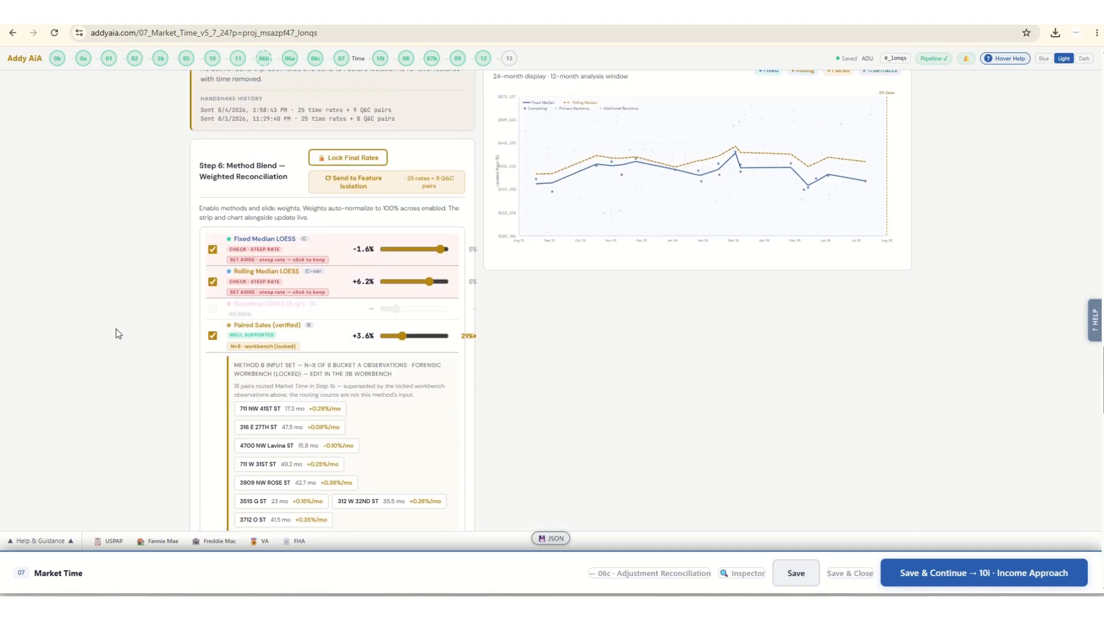
scroll(118, 333, down, 2)
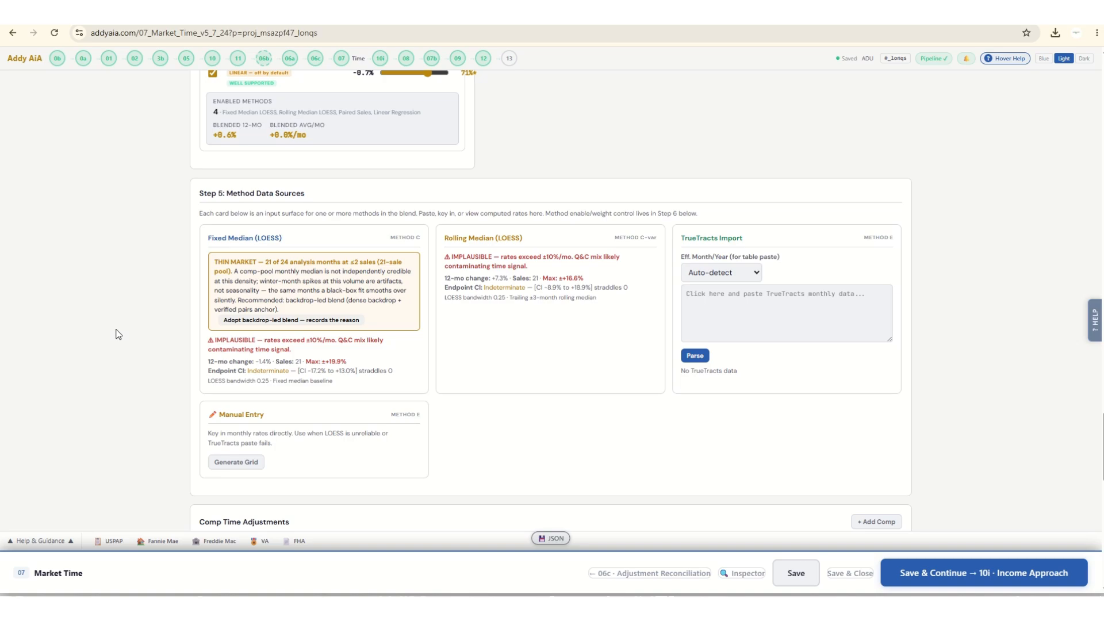
scroll(118, 334, up, 12)
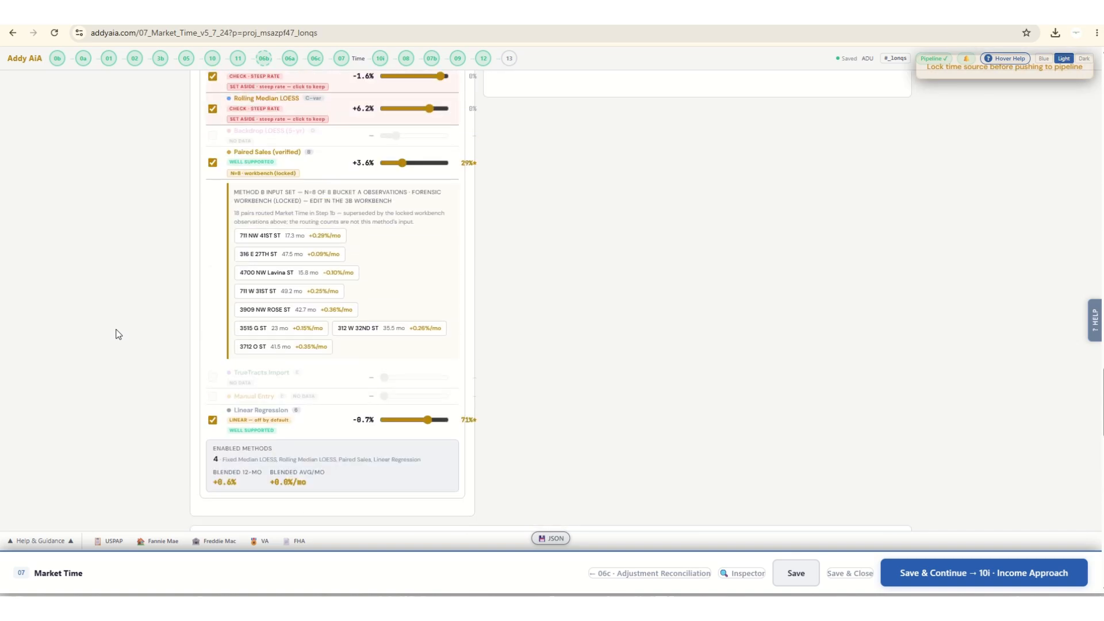
scroll(117, 334, up, 4)
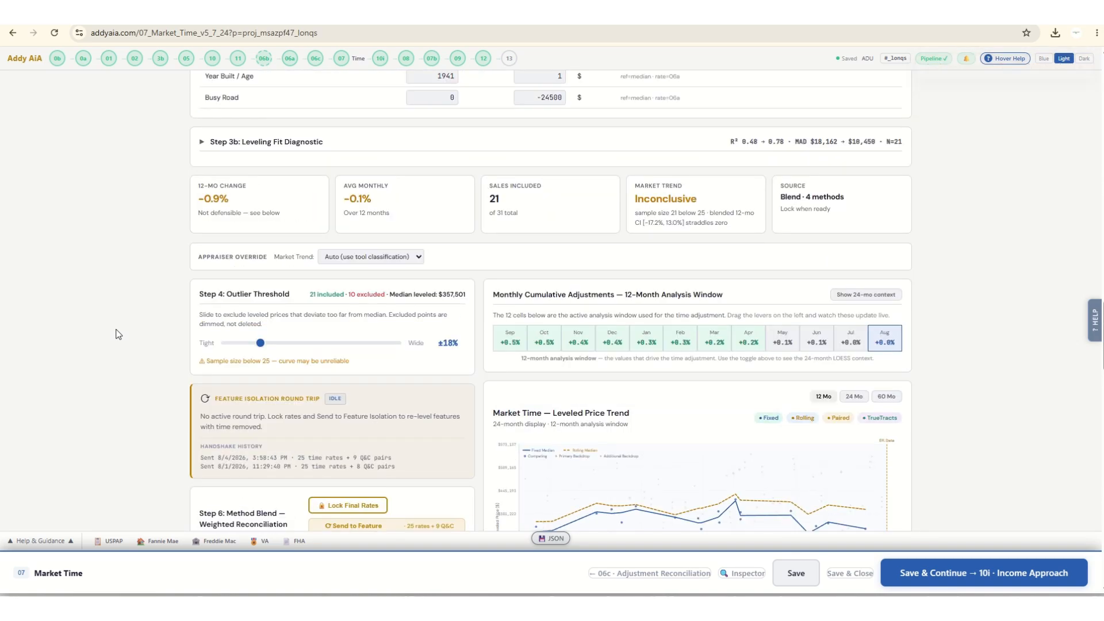
scroll(118, 334, up, 12)
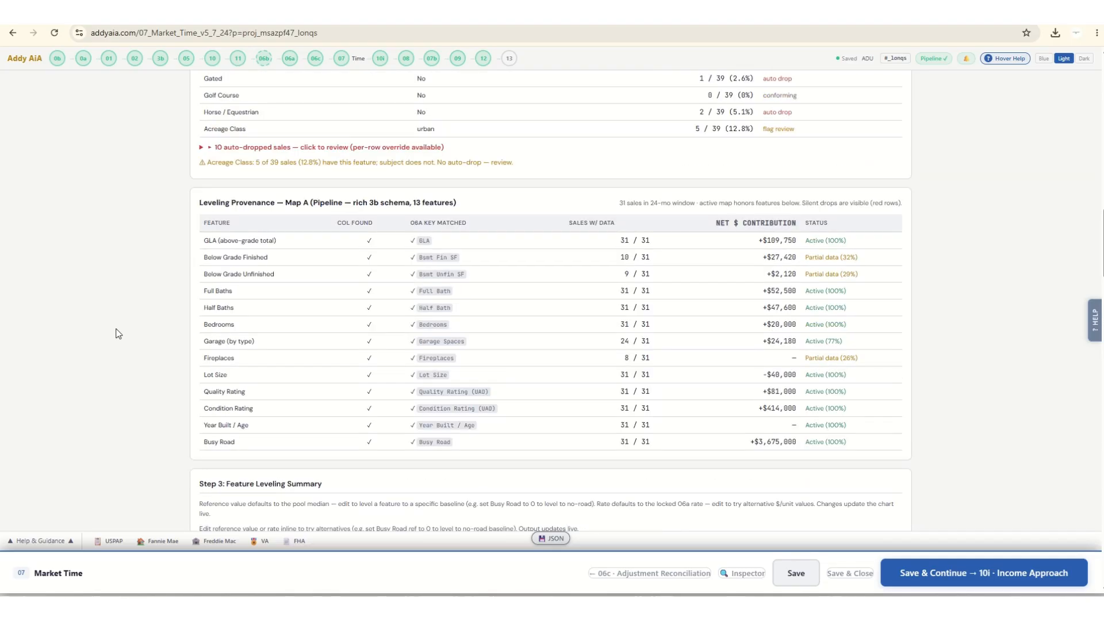
scroll(118, 334, up, 6)
scroll(118, 334, down, 20)
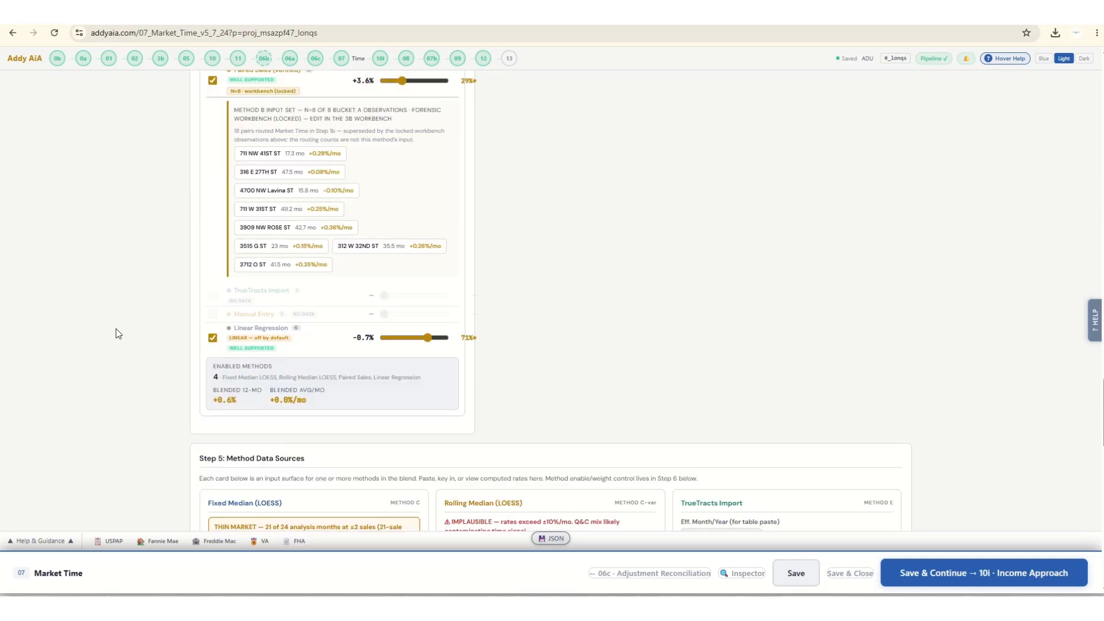
scroll(118, 334, up, 14)
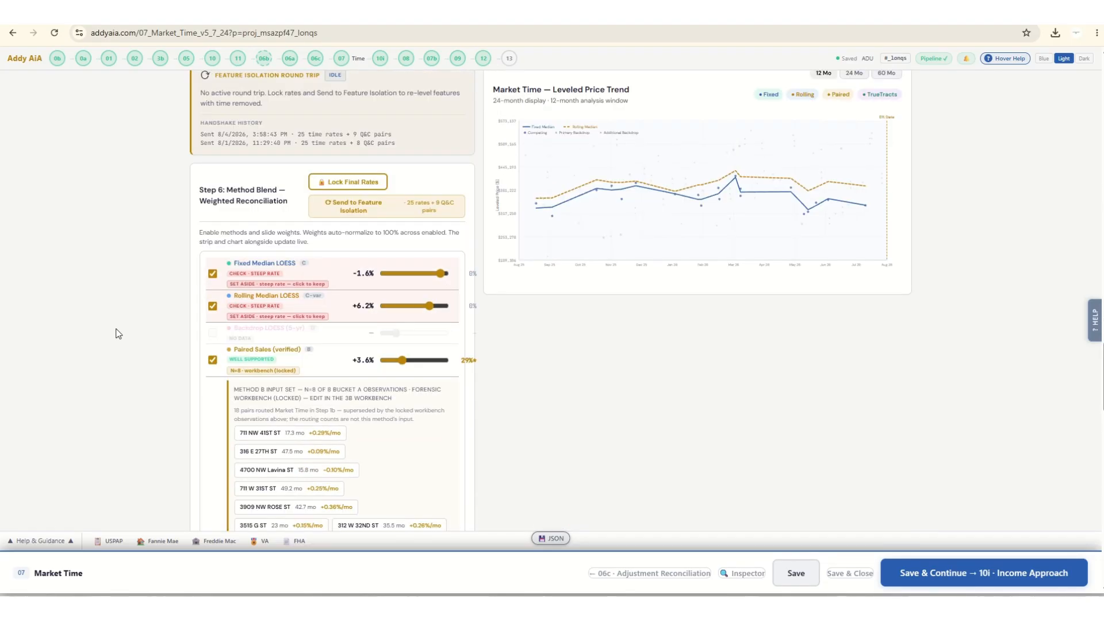
scroll(118, 334, down, 2)
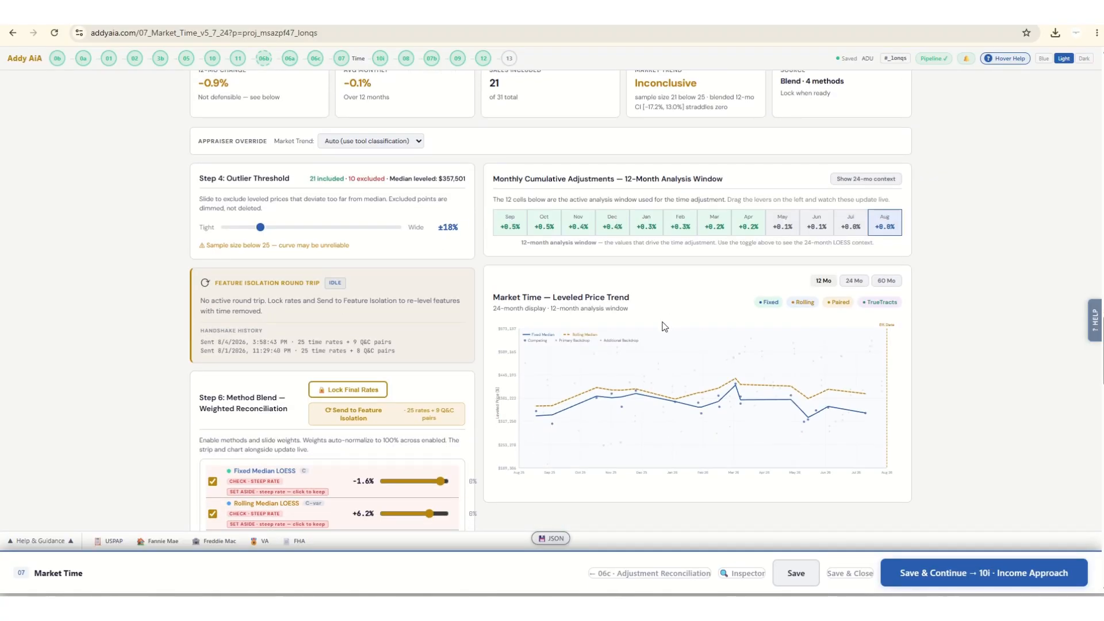
scroll(119, 310, down, 2)
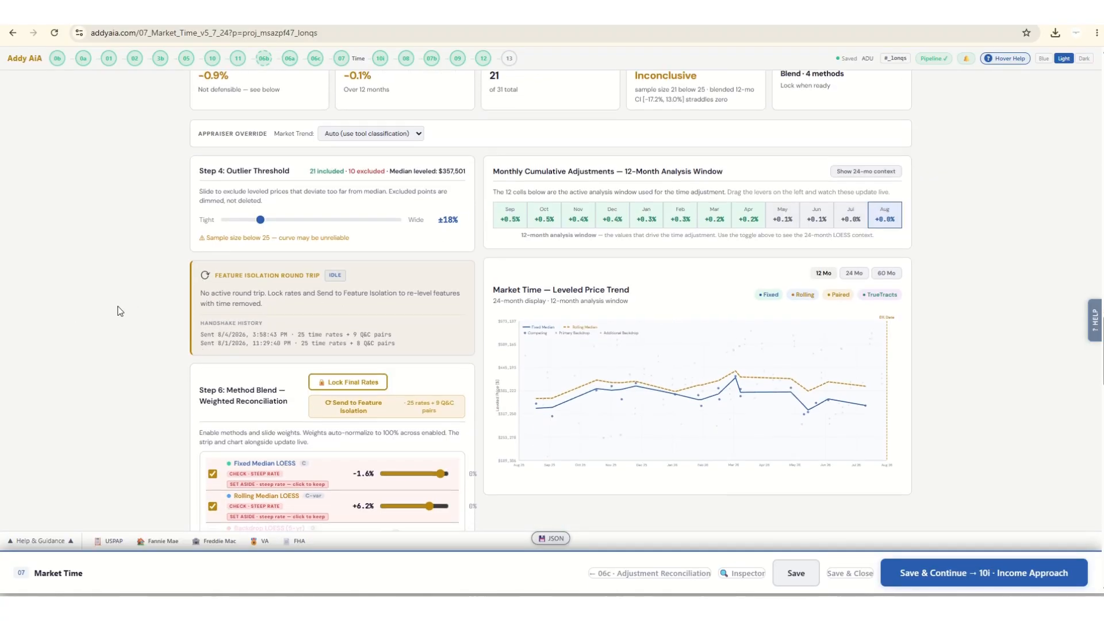
scroll(116, 313, up, 2)
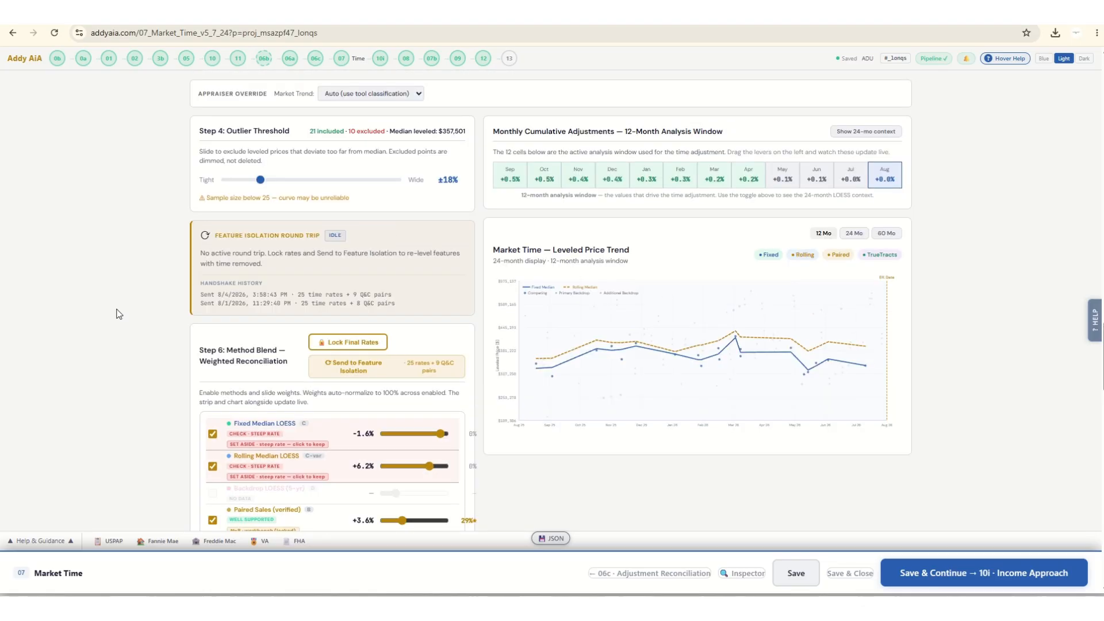
scroll(172, 288, down, 1)
scroll(143, 290, up, 2)
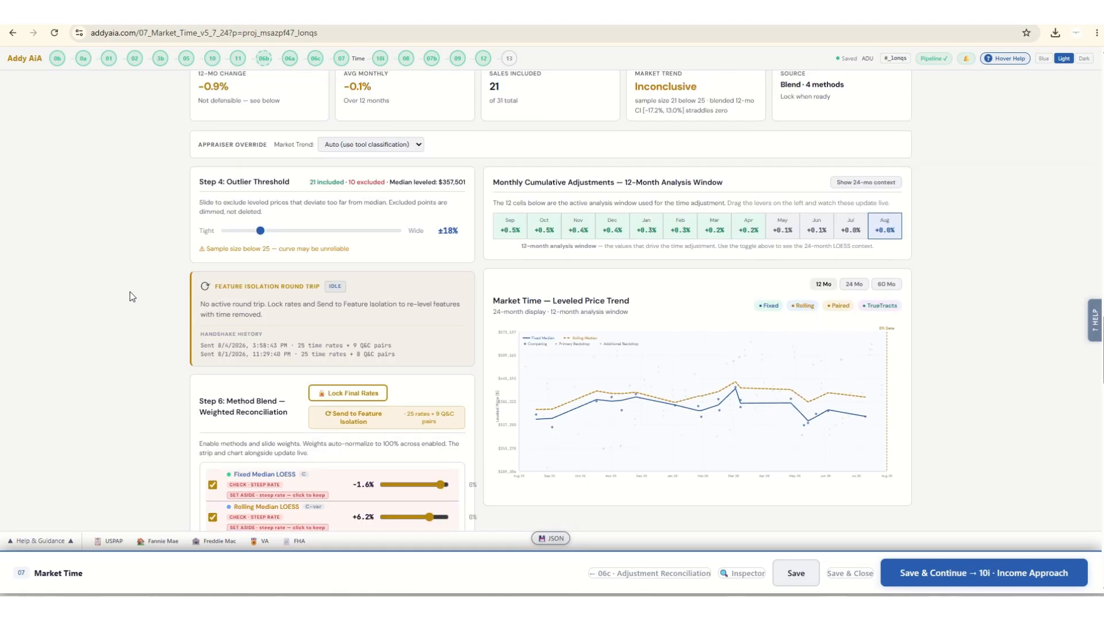
Override the market trend classification as Stable and lock the final time rates.
click(365, 201)
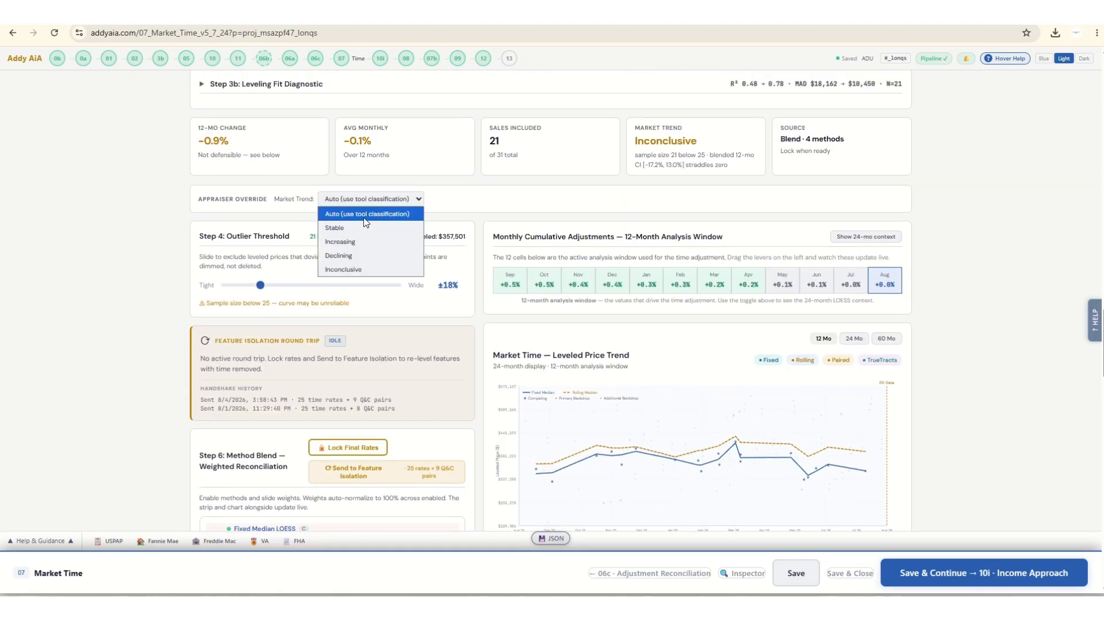
click(358, 229)
click(342, 476)
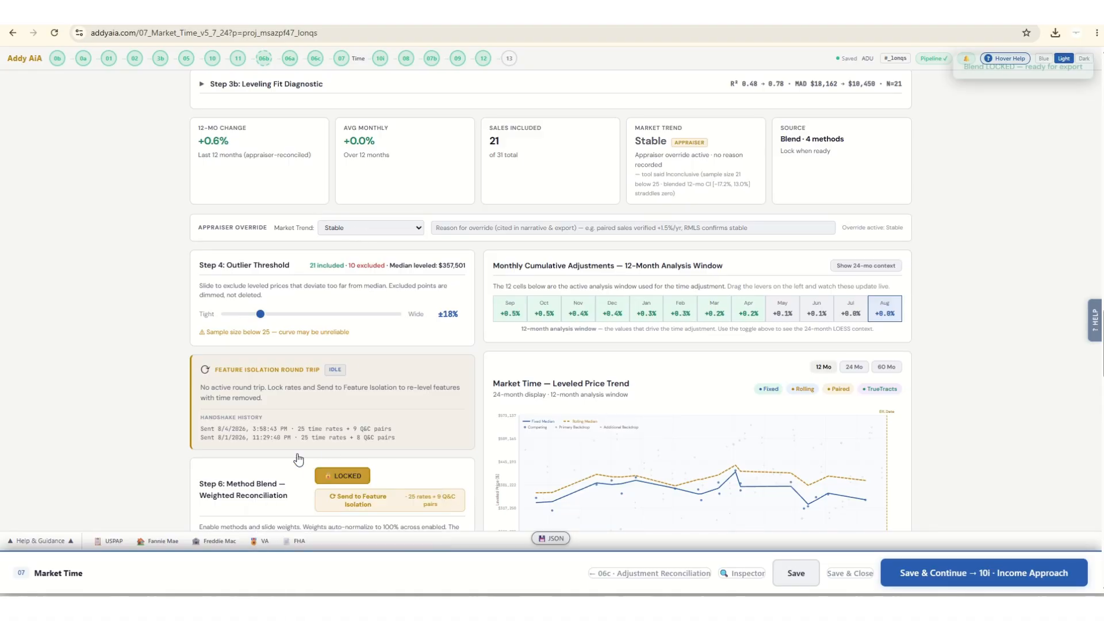
Save Market Time and continue through the Income Approach module, leaving it unfilled, to the Grid module.
click(1010, 580)
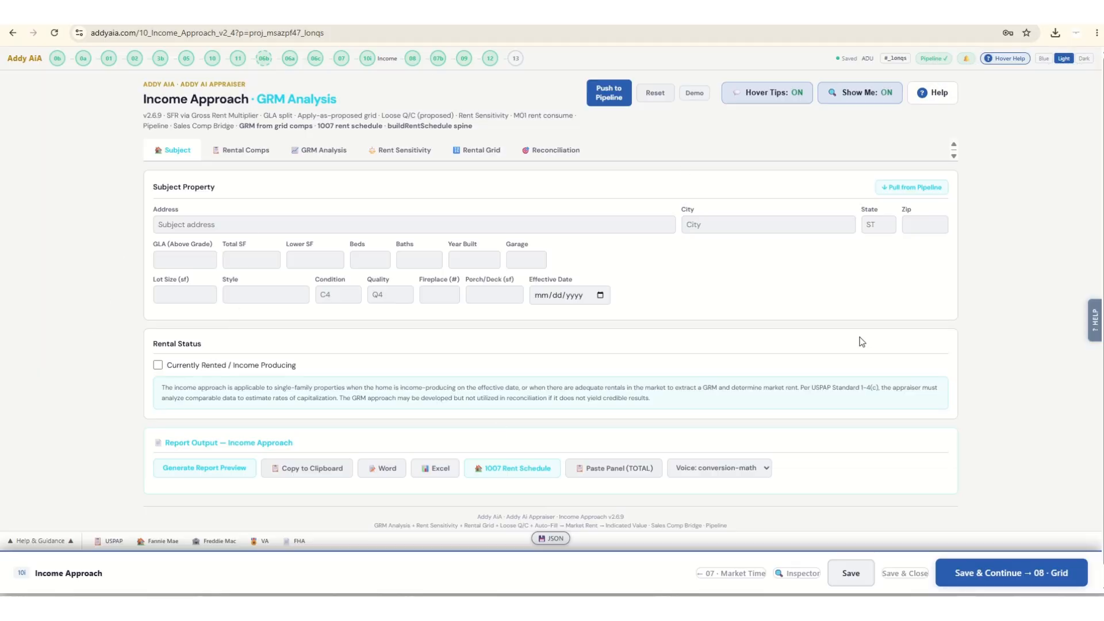
scroll(987, 476, down, 1)
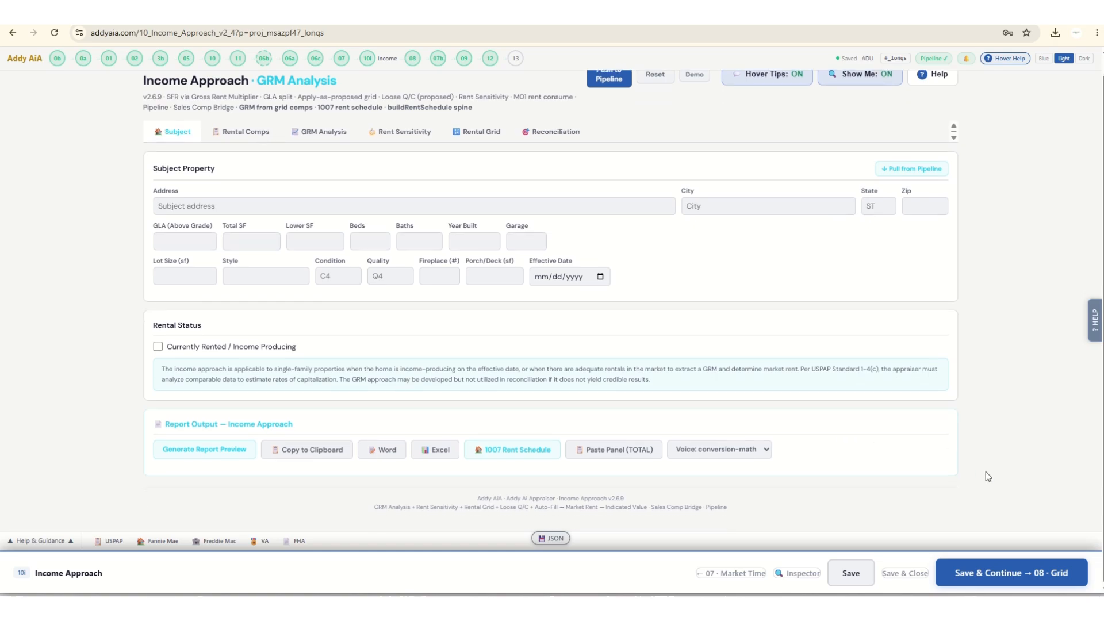
click(1026, 571)
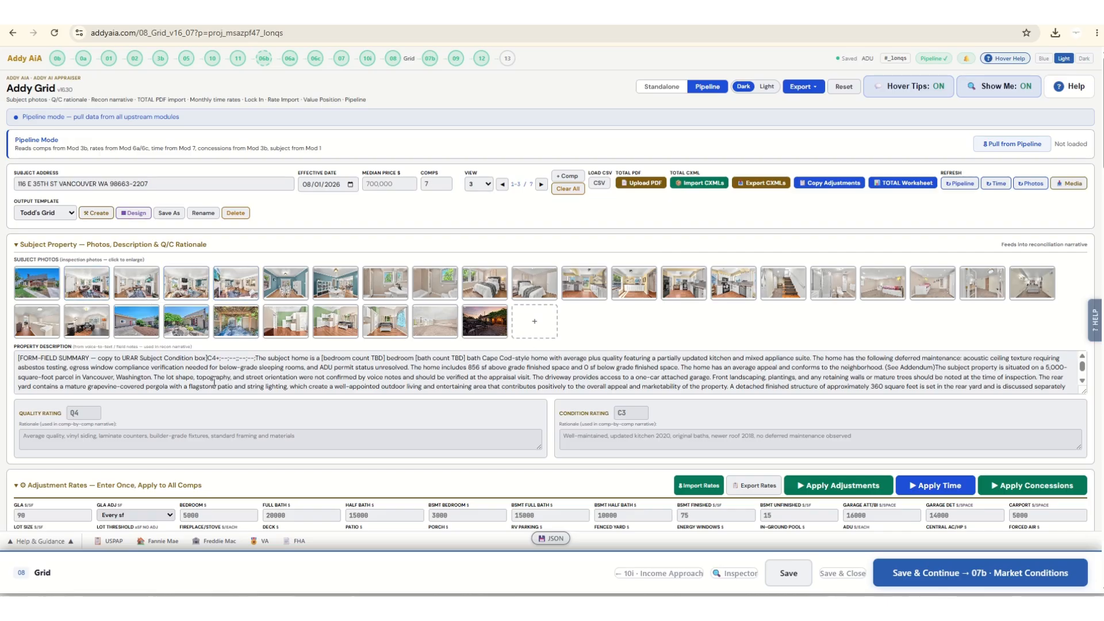
Check the subject's property description and condition rating, and pull all upstream pipeline data into the grid, accepting the overwrite of manual entries.
scroll(294, 360, down, 10)
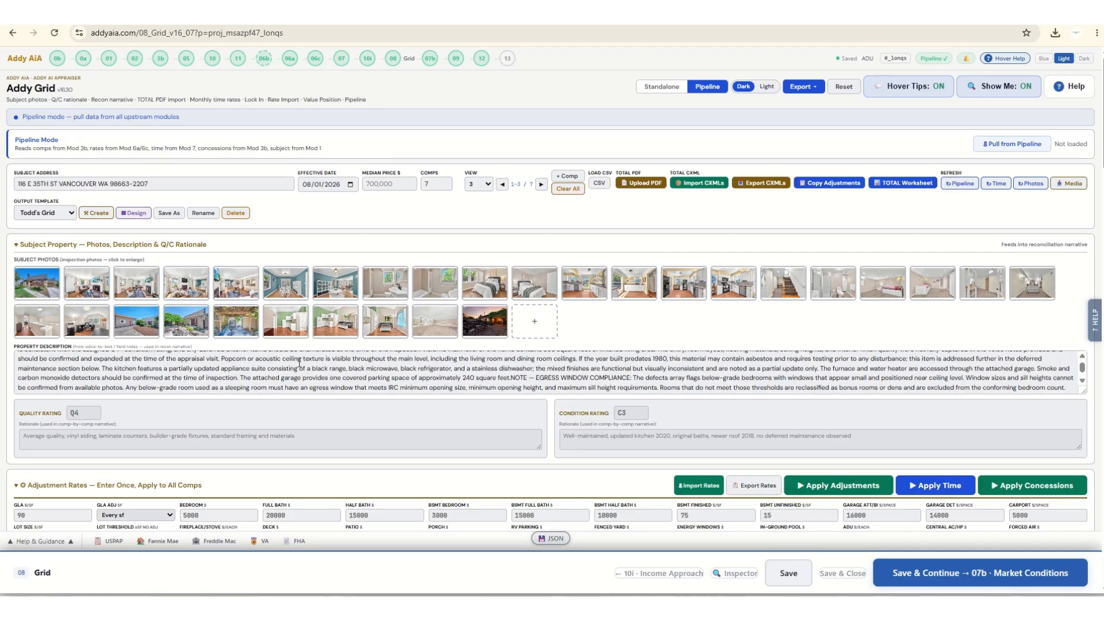
scroll(233, 355, up, 5)
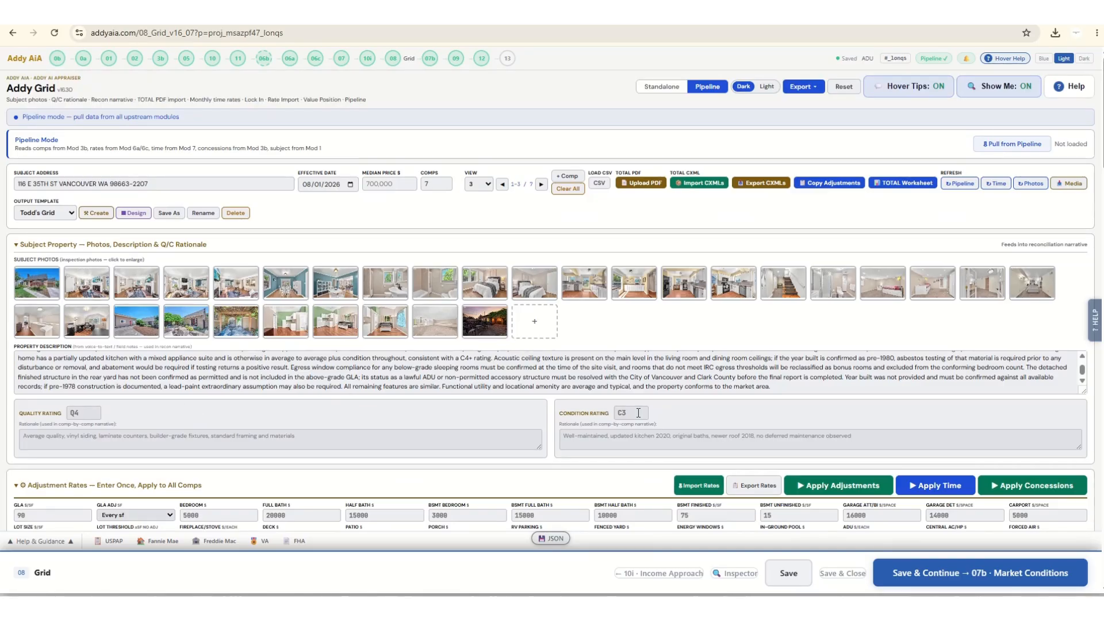
click(617, 413)
click(1012, 146)
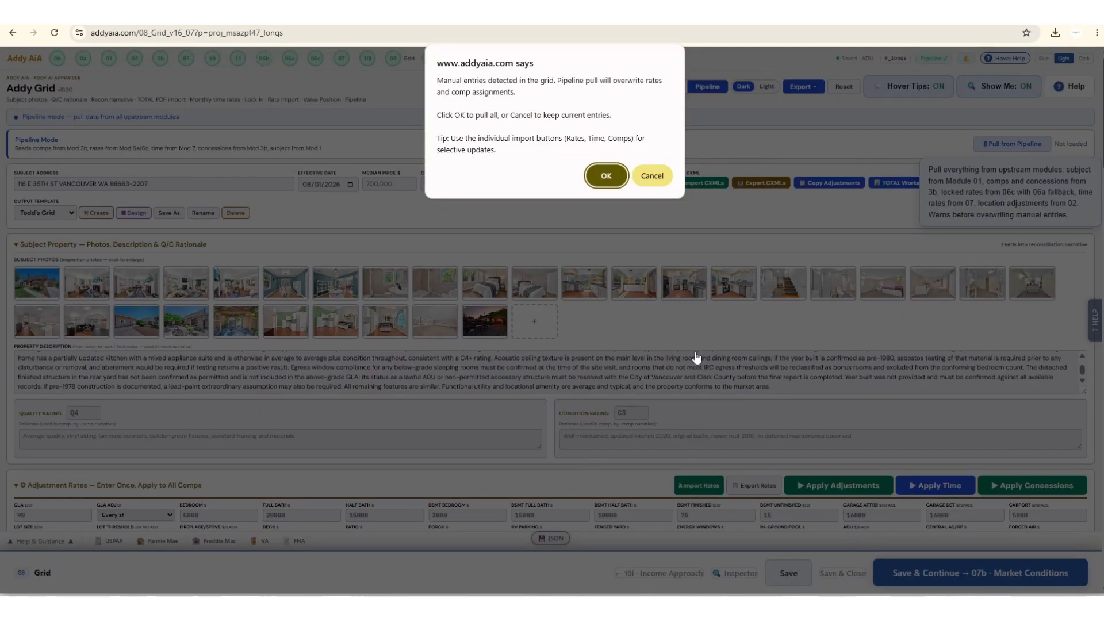
click(611, 172)
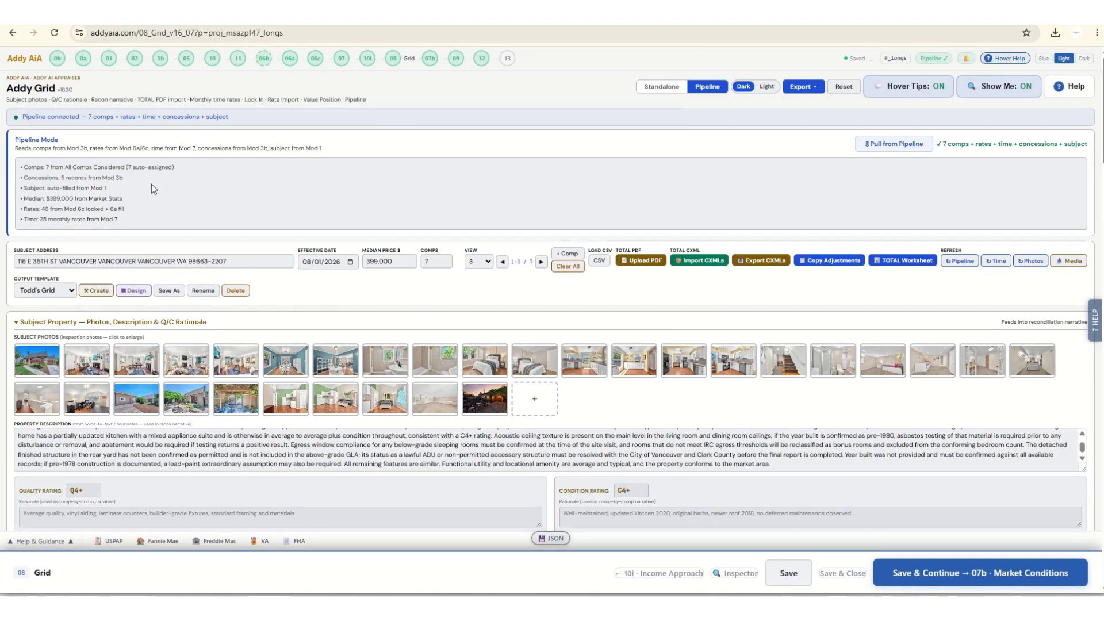
Set the grid view to 6 comps and check the comps' photos and listing pages in Media Rescue.
click(478, 261)
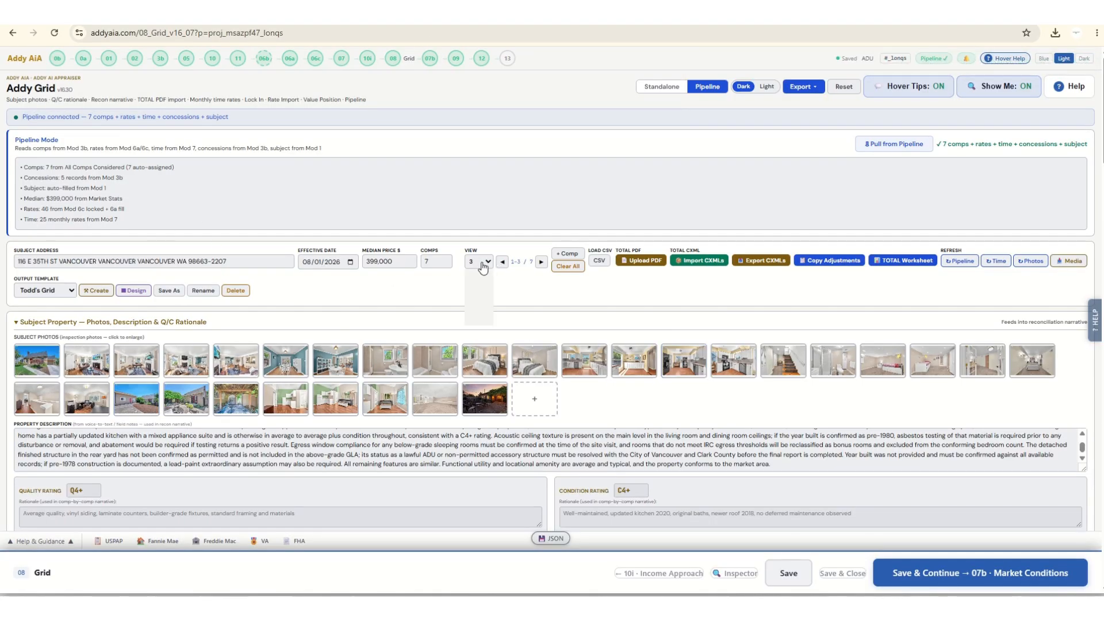
click(476, 309)
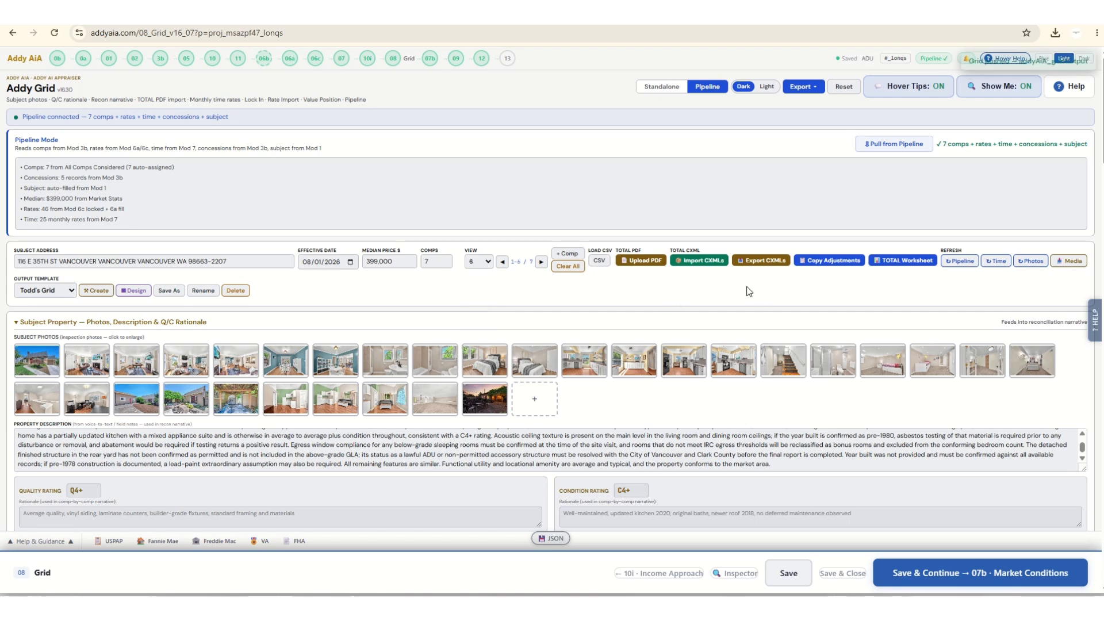
click(1073, 263)
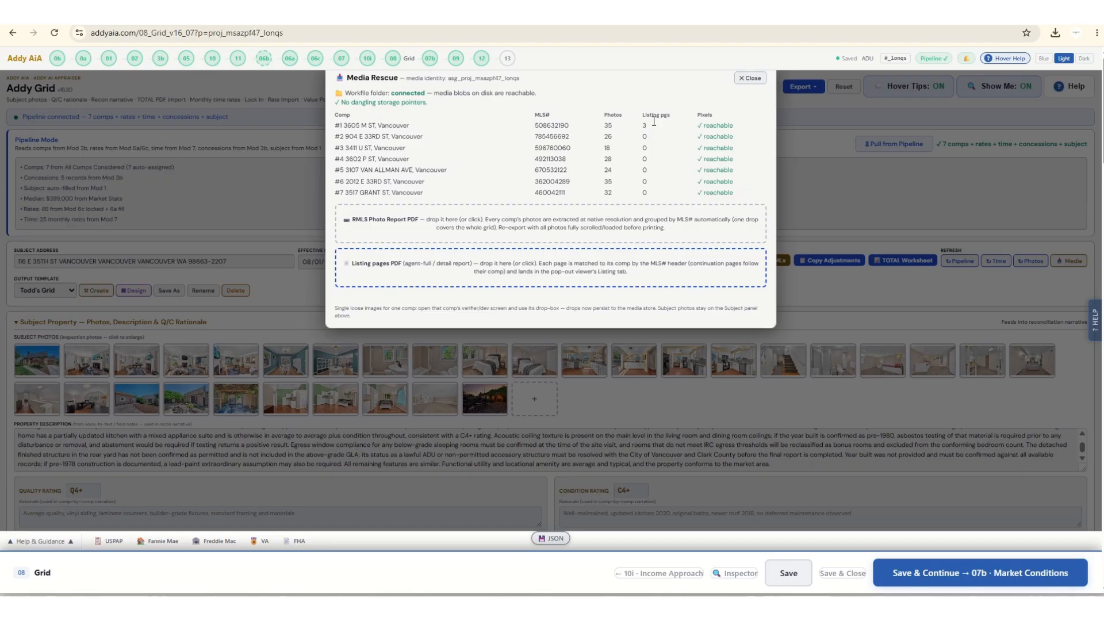
click(749, 78)
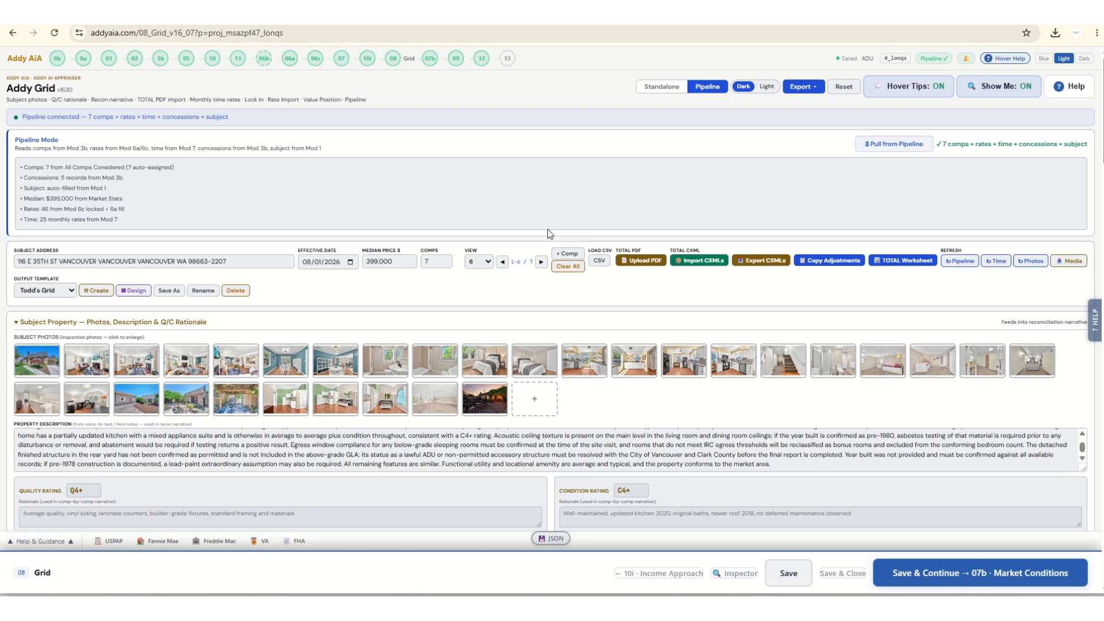
Set the GLA adjustment rule to None ≤50sf and apply the adjustment rates to all comps.
scroll(433, 296, down, 3)
scroll(432, 295, down, 4)
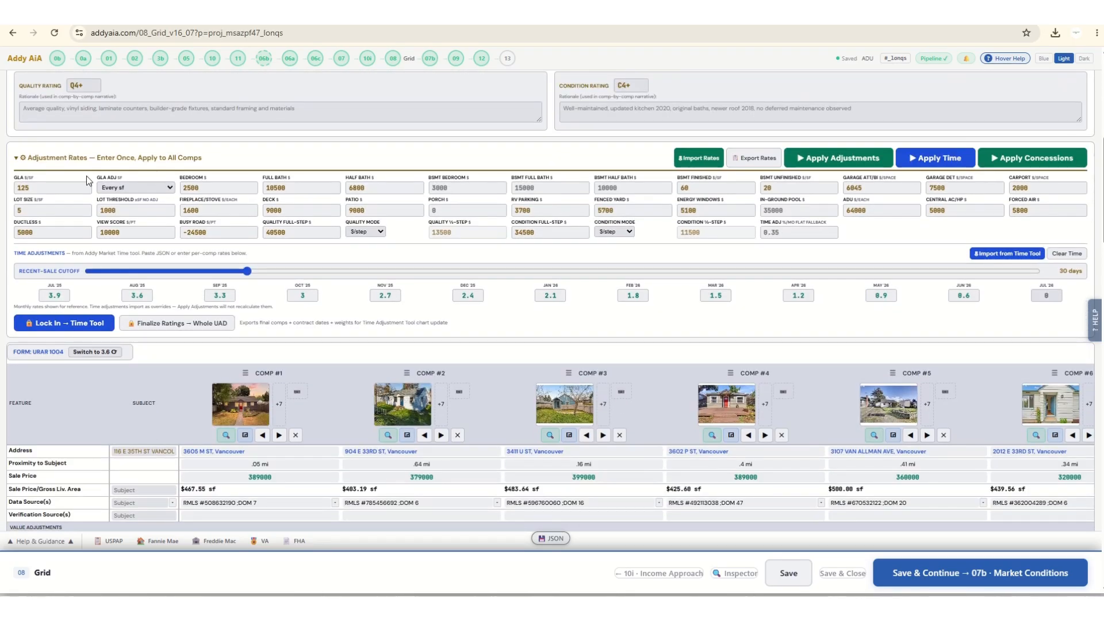
click(127, 188)
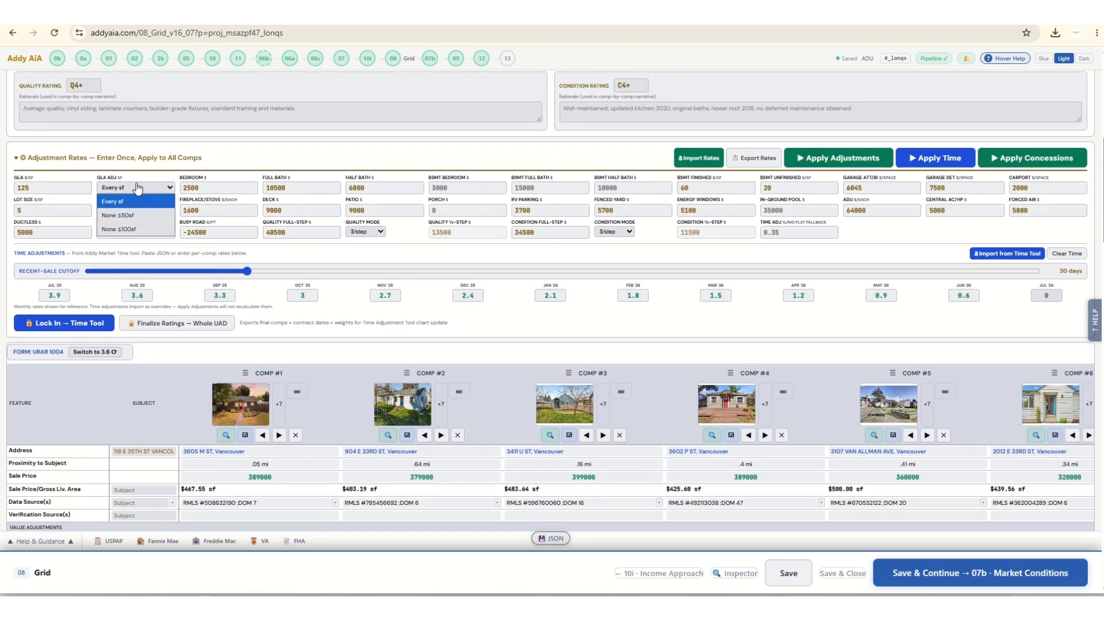
click(134, 213)
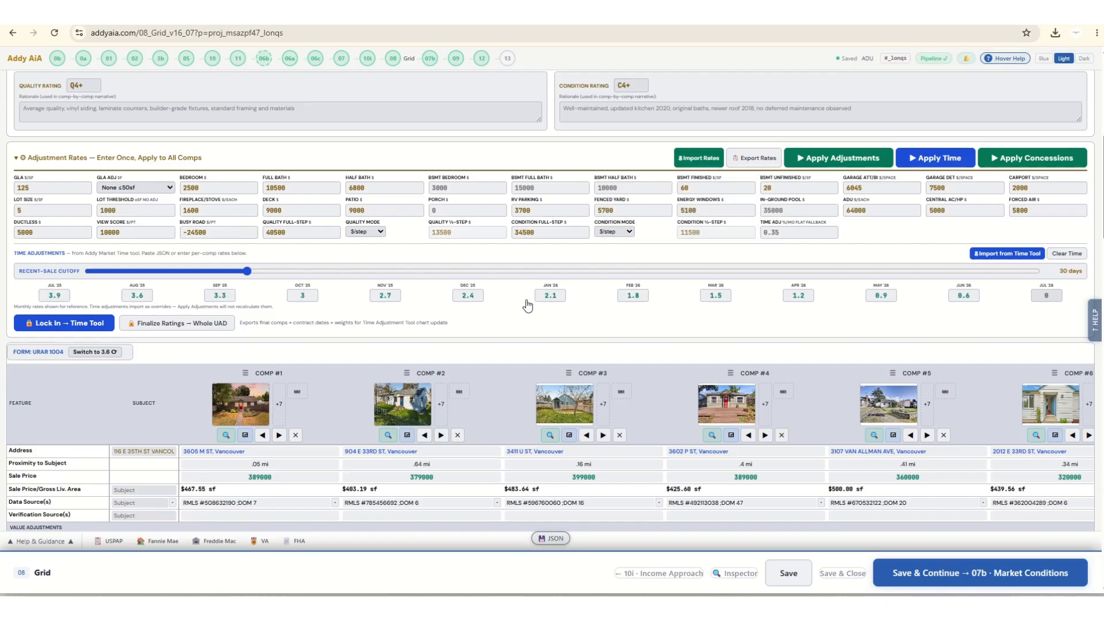
click(831, 167)
Set the subject's Porch/Patio/Deck features to Porch and Deck.
scroll(647, 418, down, 8)
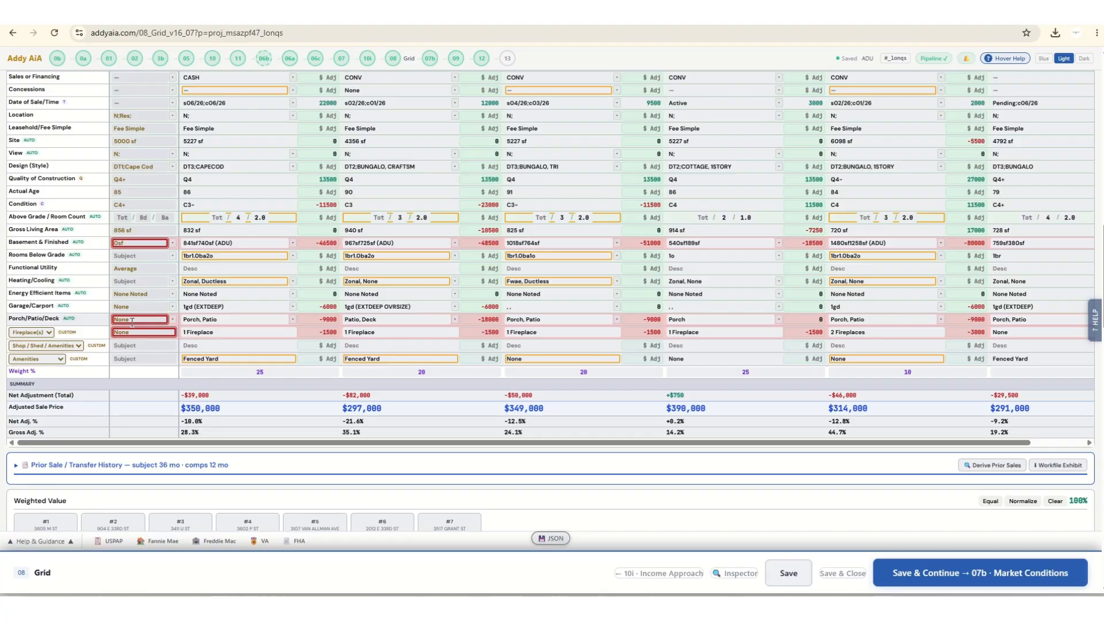
click(173, 319)
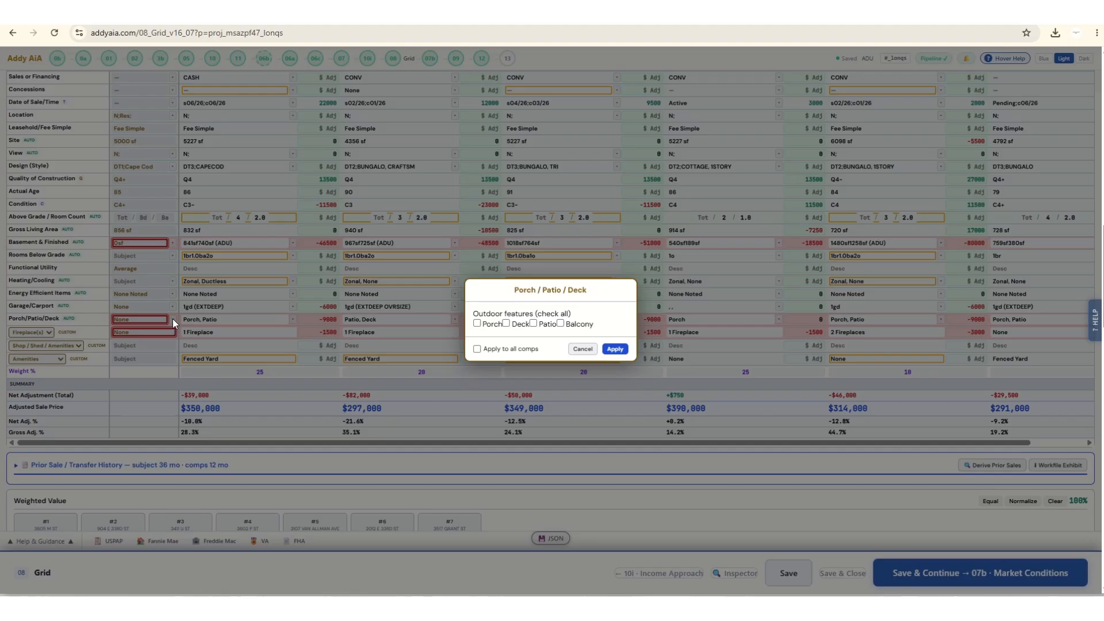
click(477, 323)
click(506, 324)
click(614, 349)
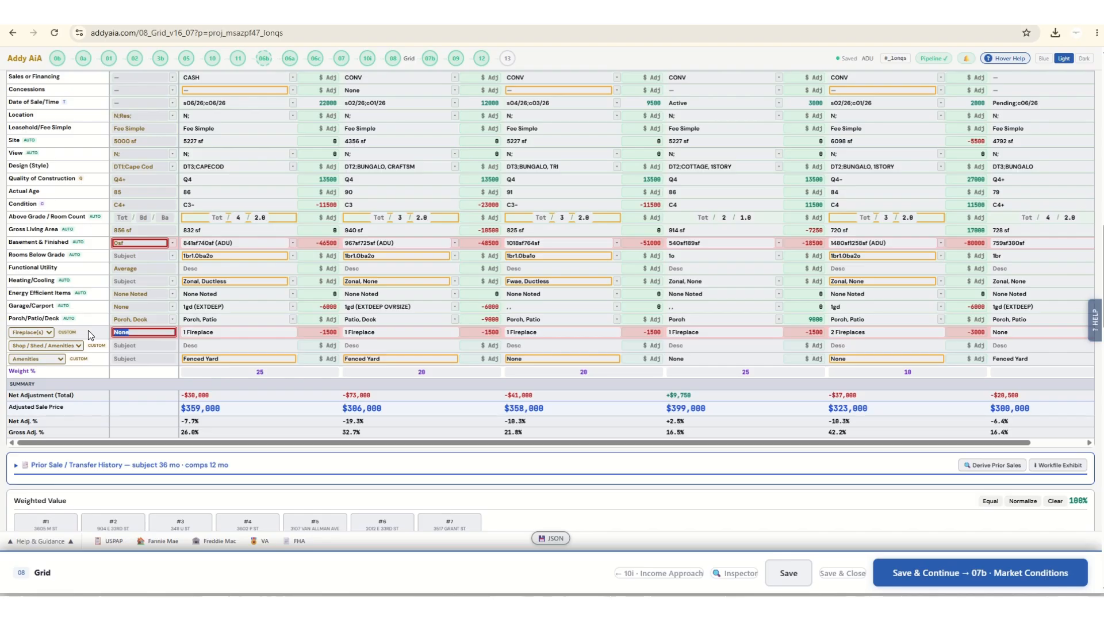
Enter none for the subject's fireplaces and apply a Basement & Finished area of 0 sq ft with no basement exit.
text(n)
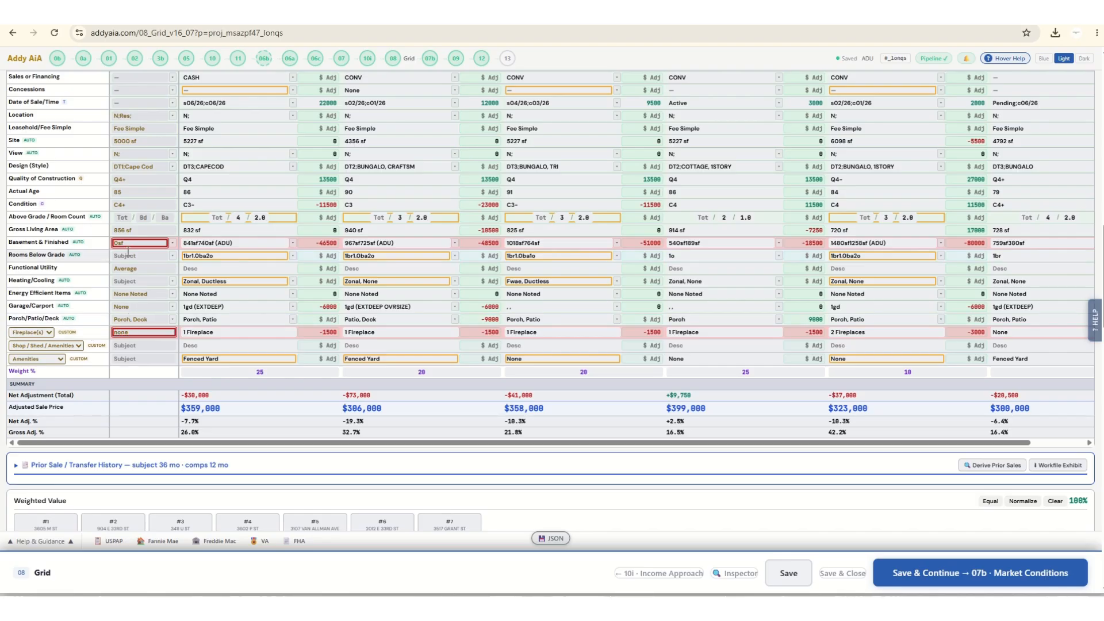
click(173, 243)
click(538, 308)
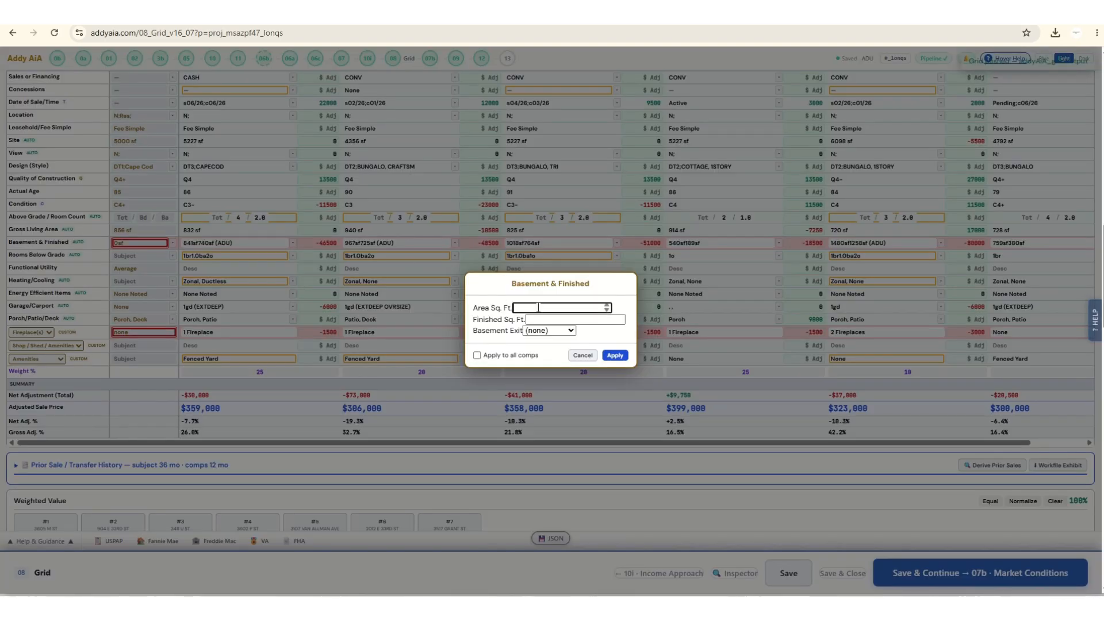
click(614, 355)
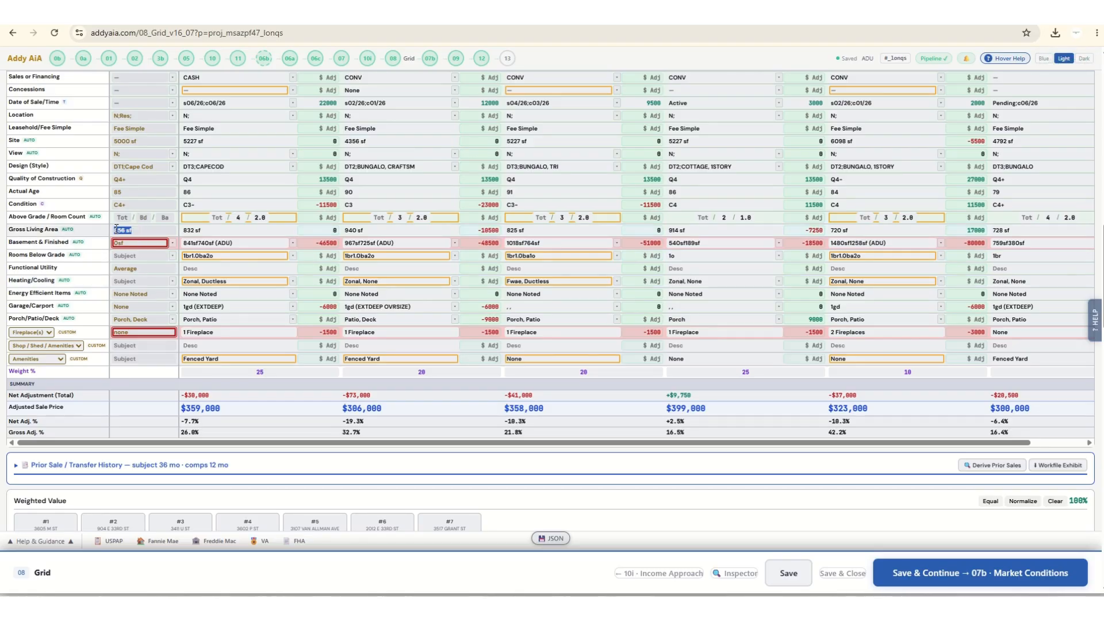
click(149, 243)
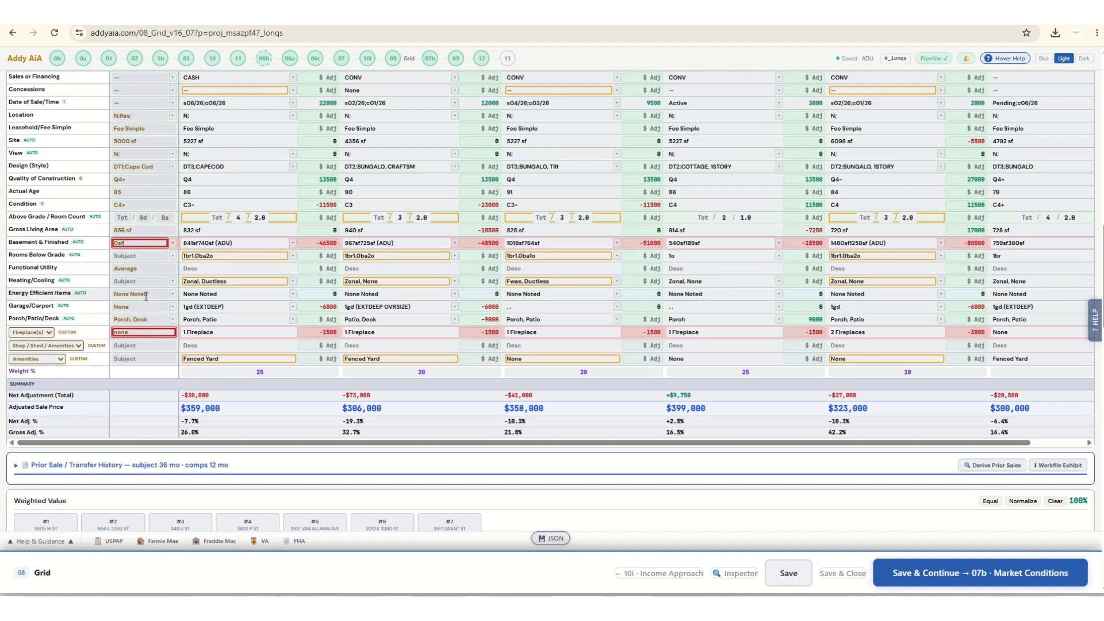
scroll(146, 297, down, 2)
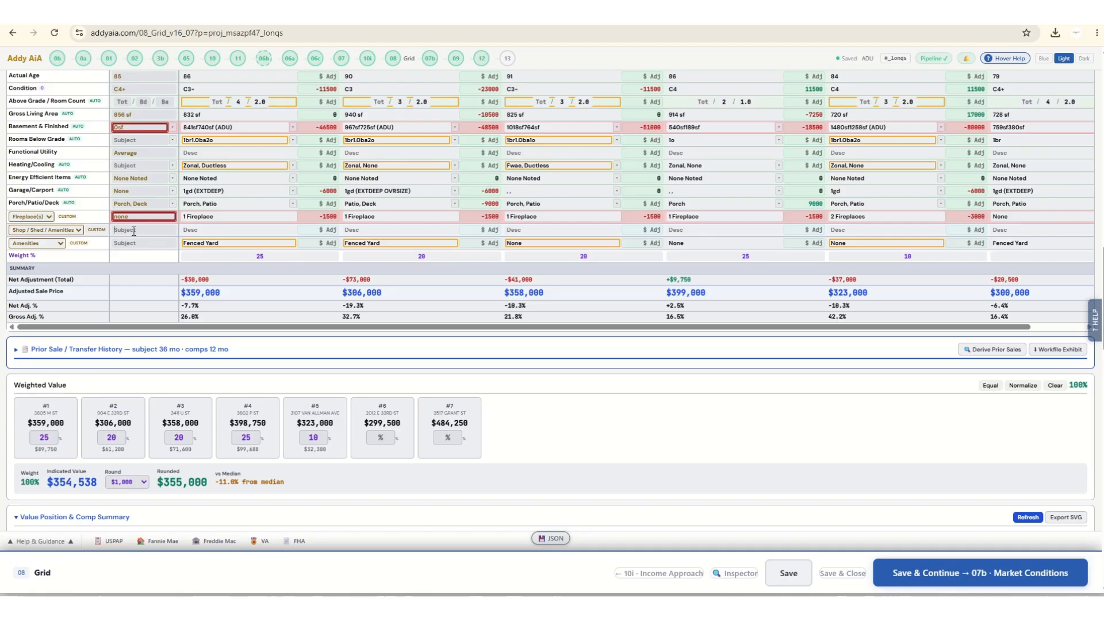
Enter shed for the subject's Shop / Shed / Amenities and fenced Yard for its Amenities.
text(shed)
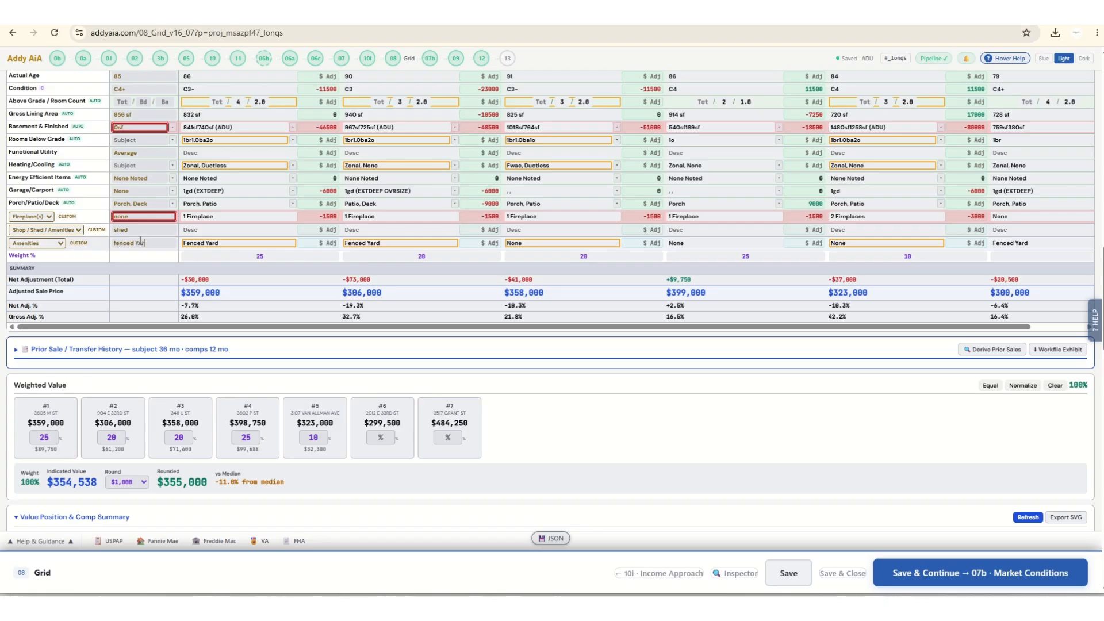
drag(608, 396, 620, 408)
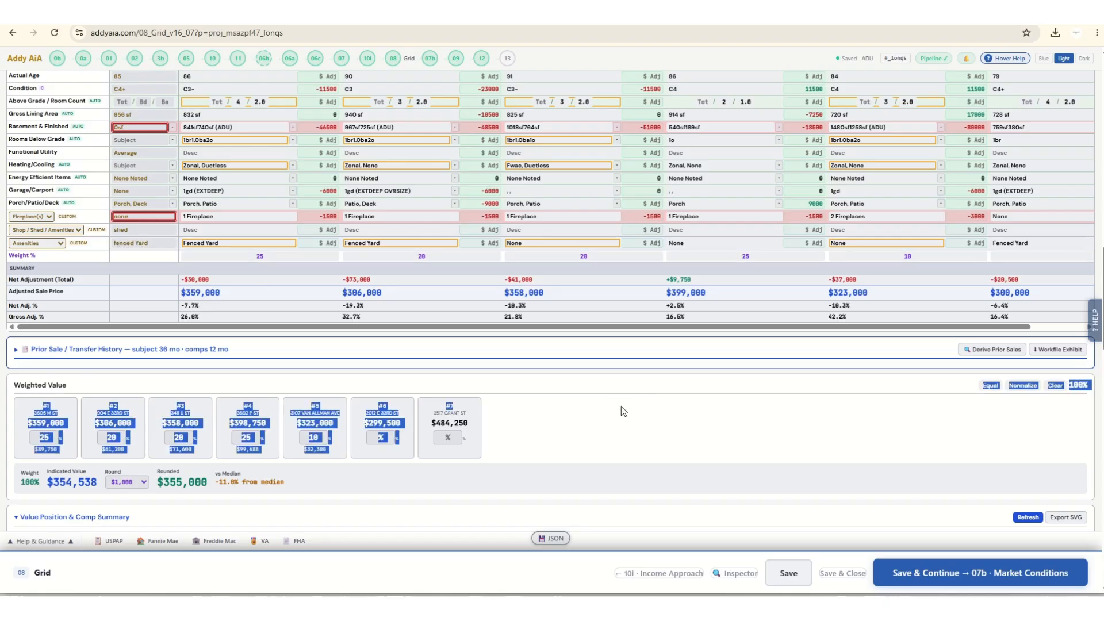
Reorder the grid by moving Comp #4 back two places to the Comp #6 position.
scroll(621, 408, up, 2)
scroll(624, 379, up, 10)
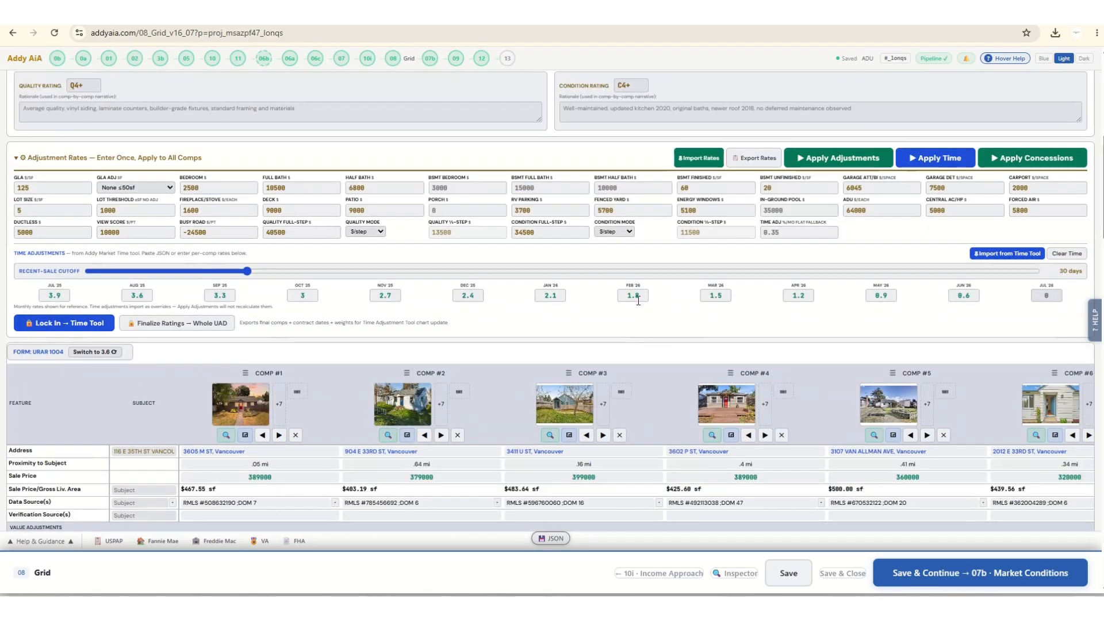
scroll(600, 440, down, 3)
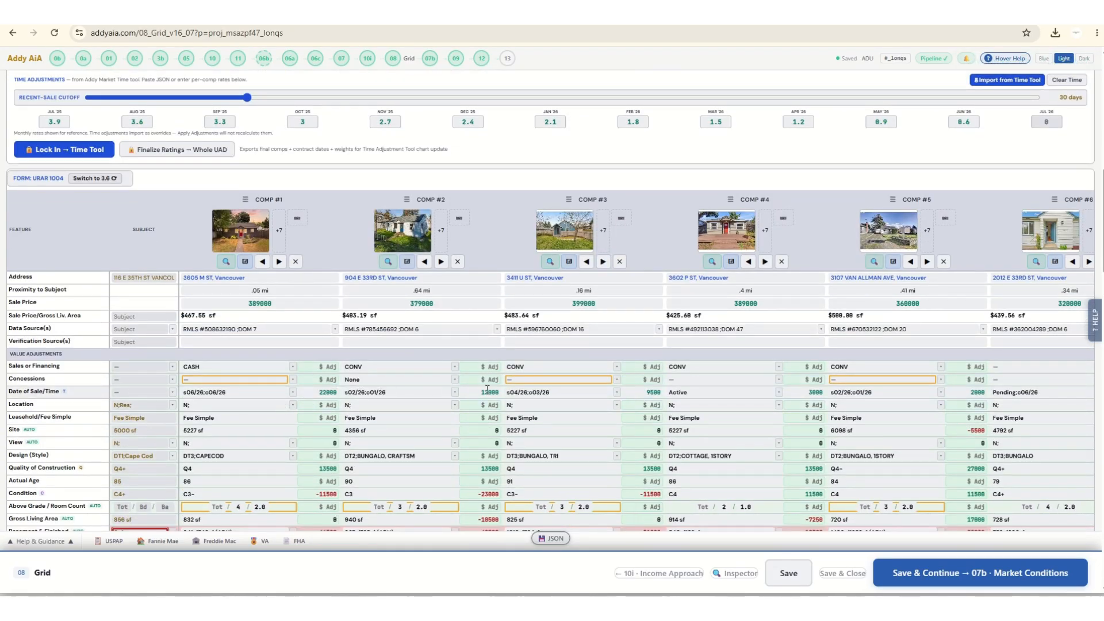
click(765, 261)
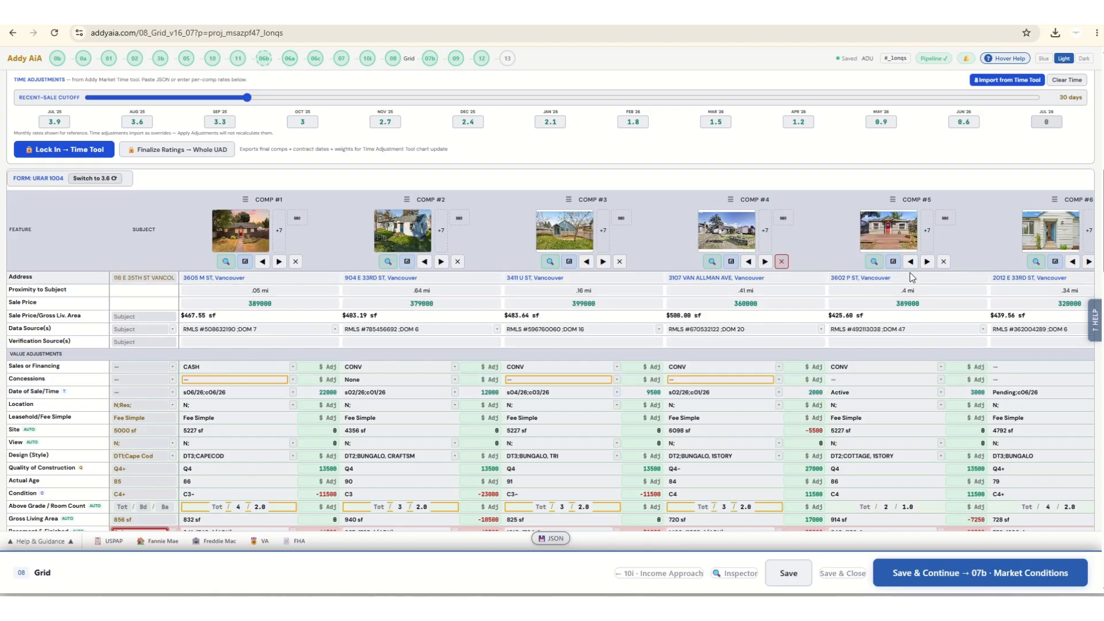
click(927, 262)
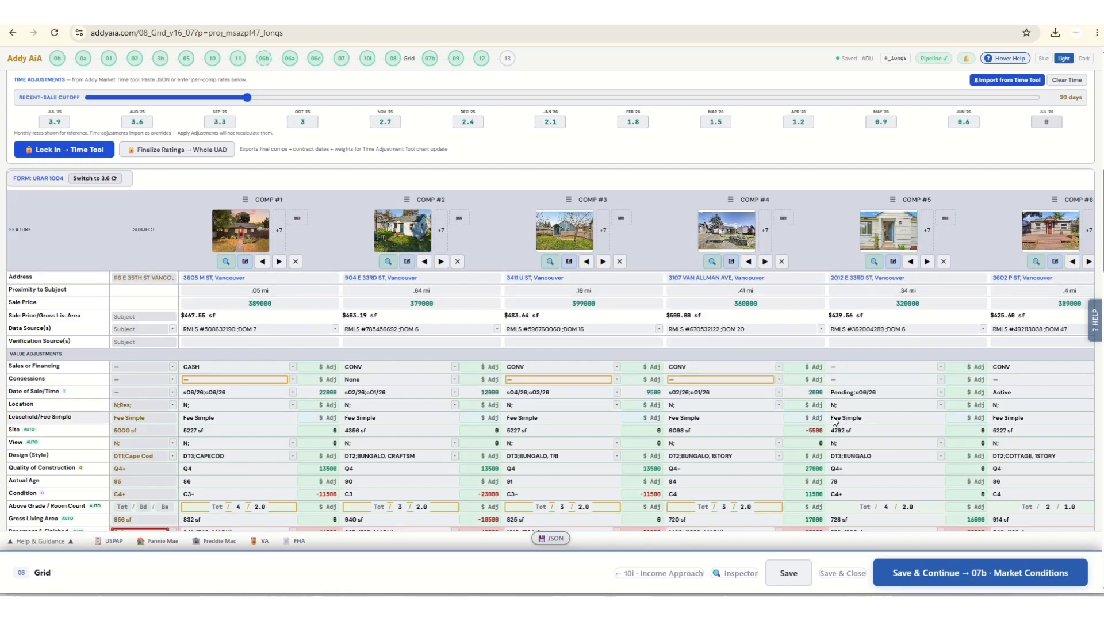
scroll(766, 430, down, 2)
scroll(766, 430, down, 1)
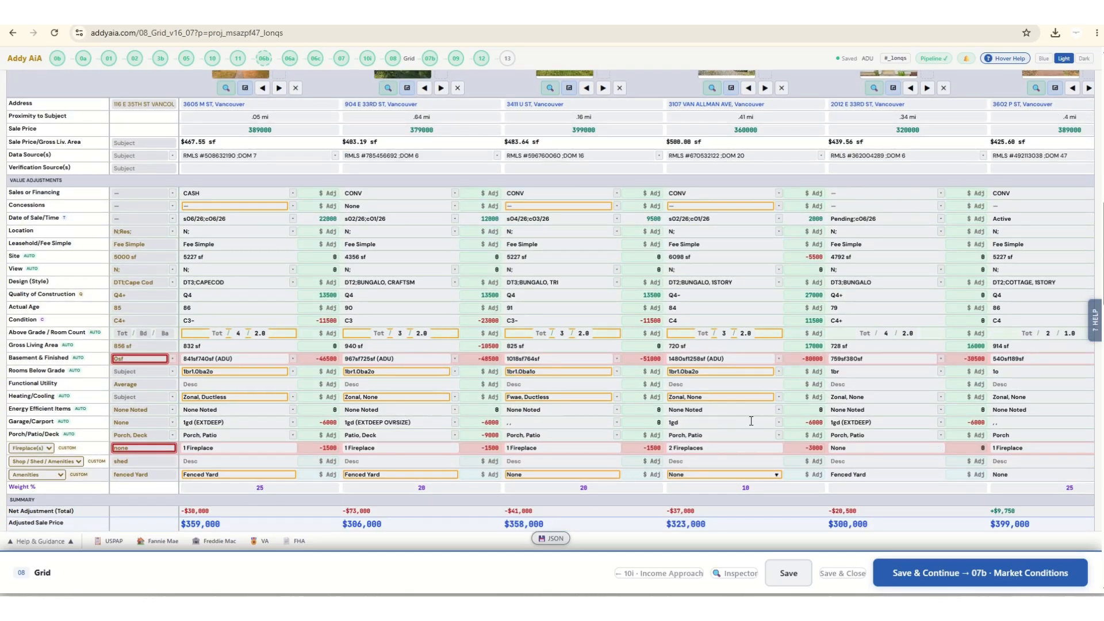
Move Comp #7 forward to the Comp #6 position and return the grid view to the first six comps.
scroll(656, 213, up, 5)
scroll(657, 213, up, 5)
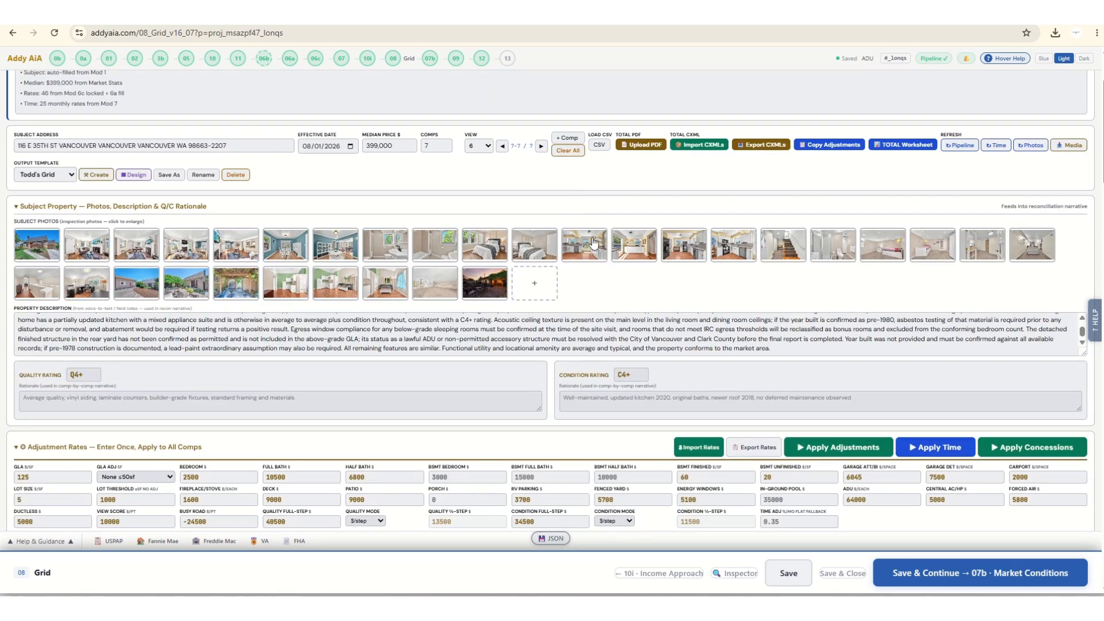
scroll(755, 394, down, 5)
scroll(998, 500, down, 1)
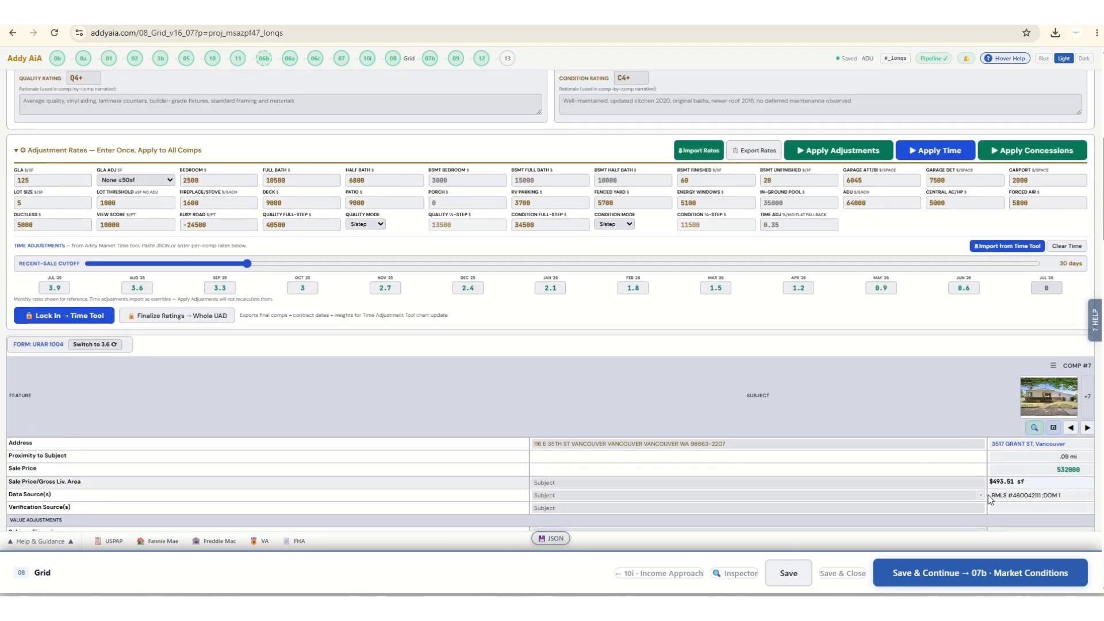
scroll(1001, 493, down, 3)
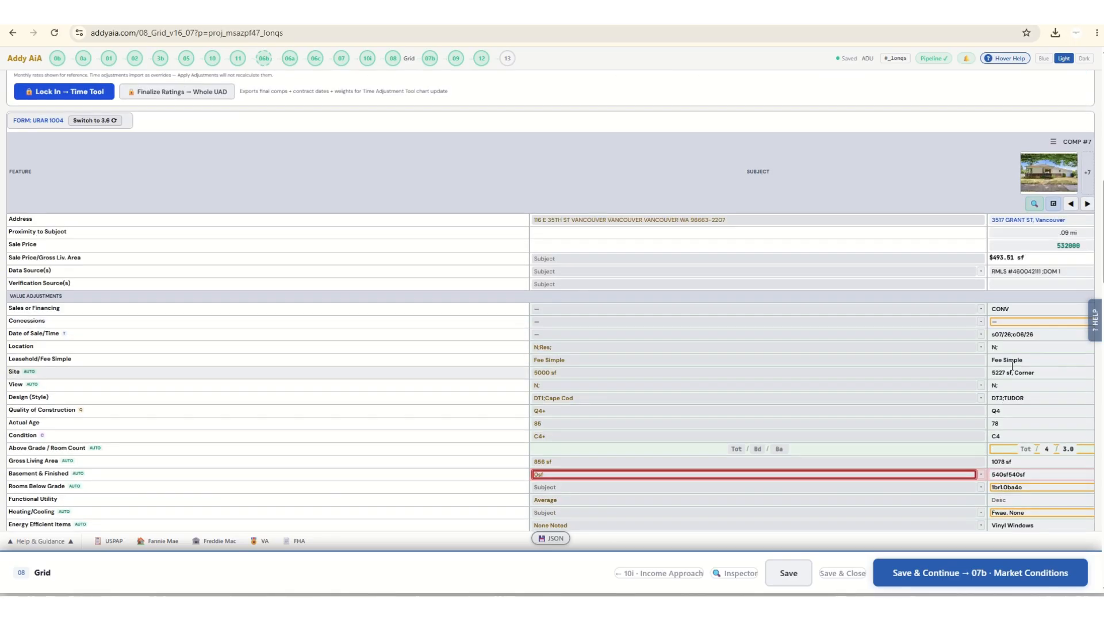
click(1070, 204)
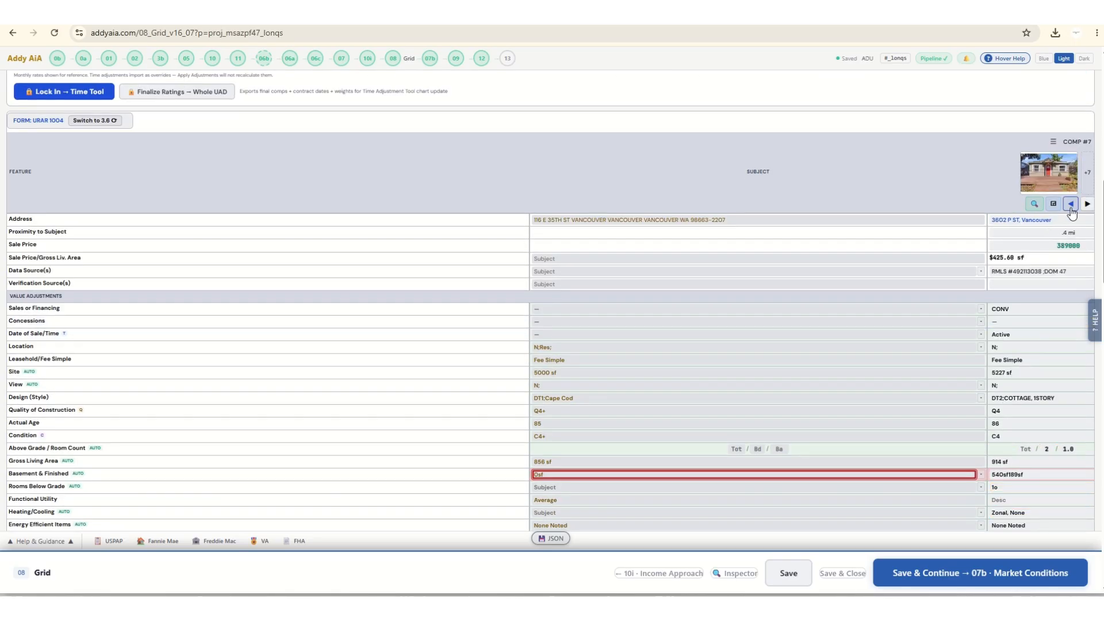
scroll(425, 250, up, 10)
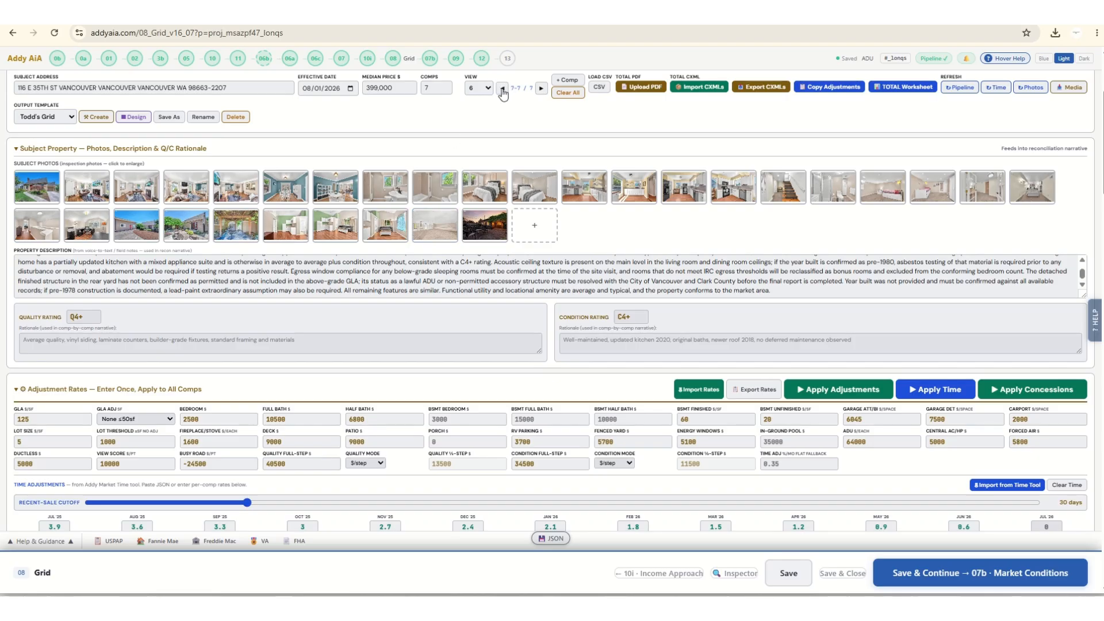
scroll(478, 329, down, 1)
scroll(898, 491, down, 6)
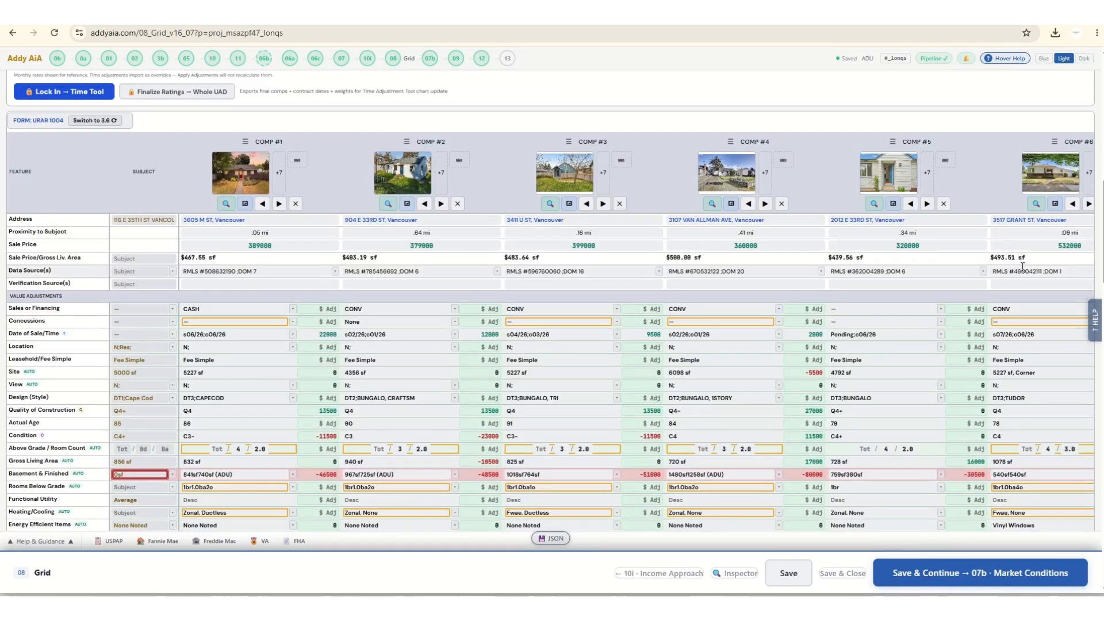
Move Comp #6 forward to the Comp #1 position in the grid.
click(1072, 204)
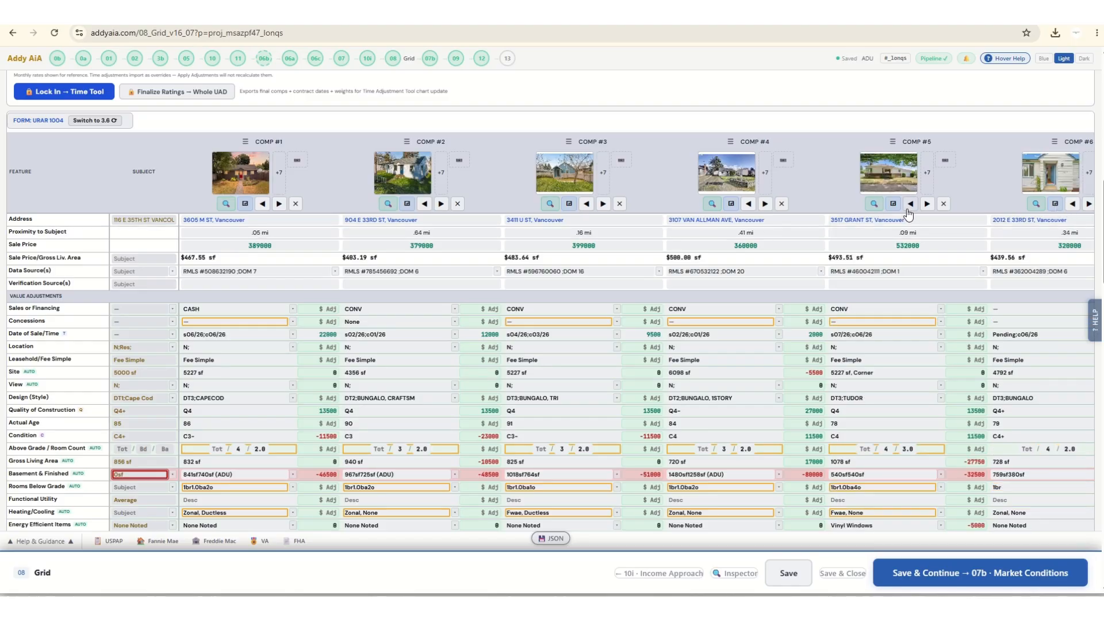
click(910, 203)
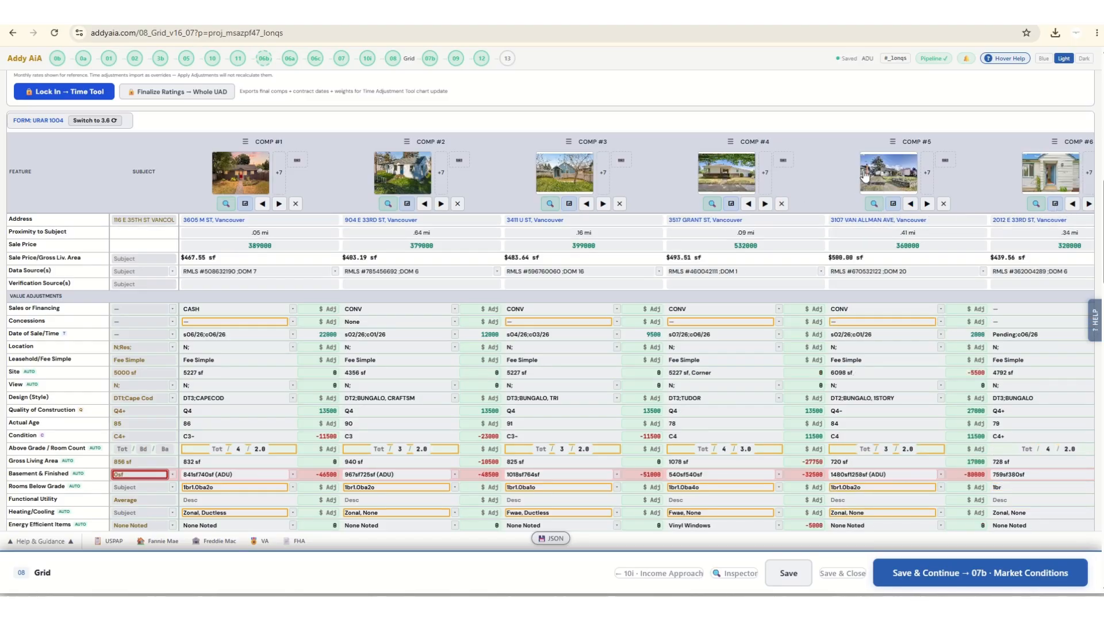
drag(730, 141, 252, 137)
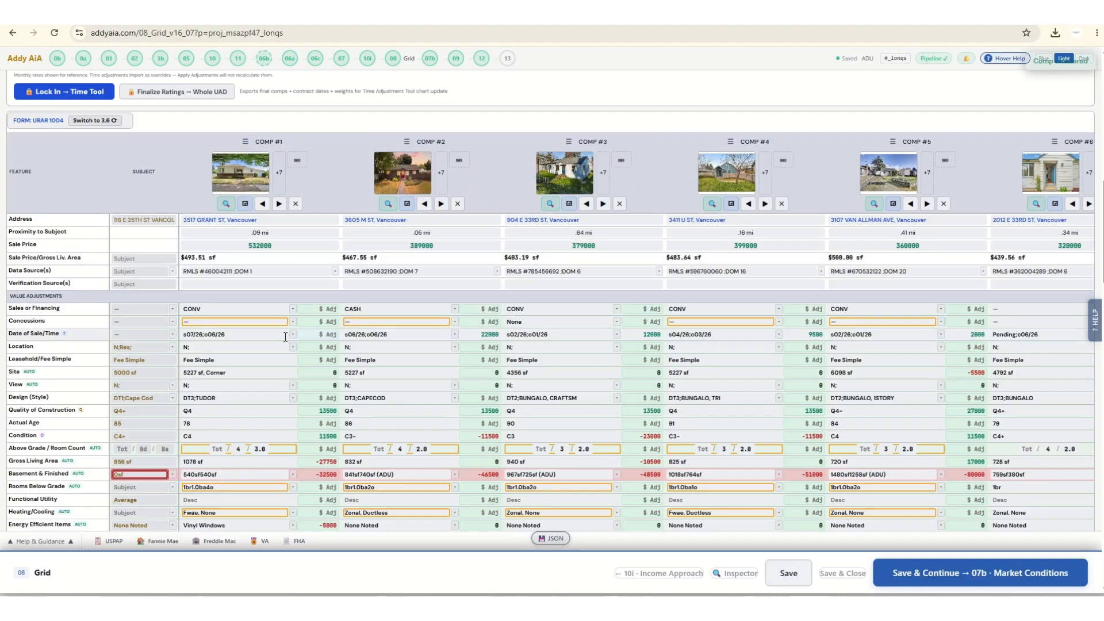
scroll(285, 337, down, 4)
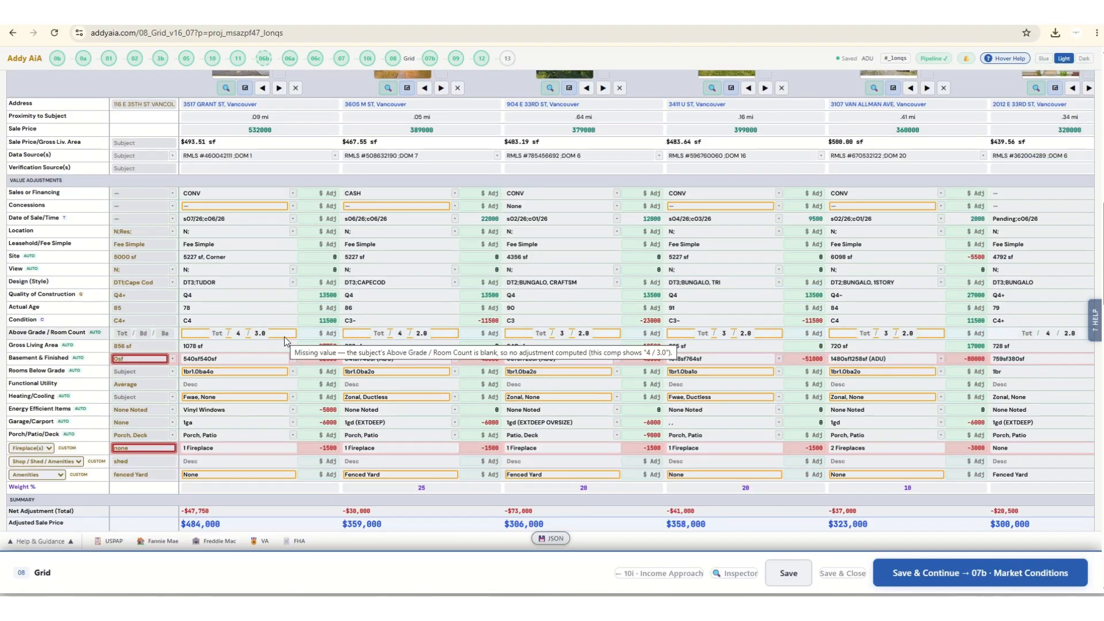
scroll(285, 337, down, 2)
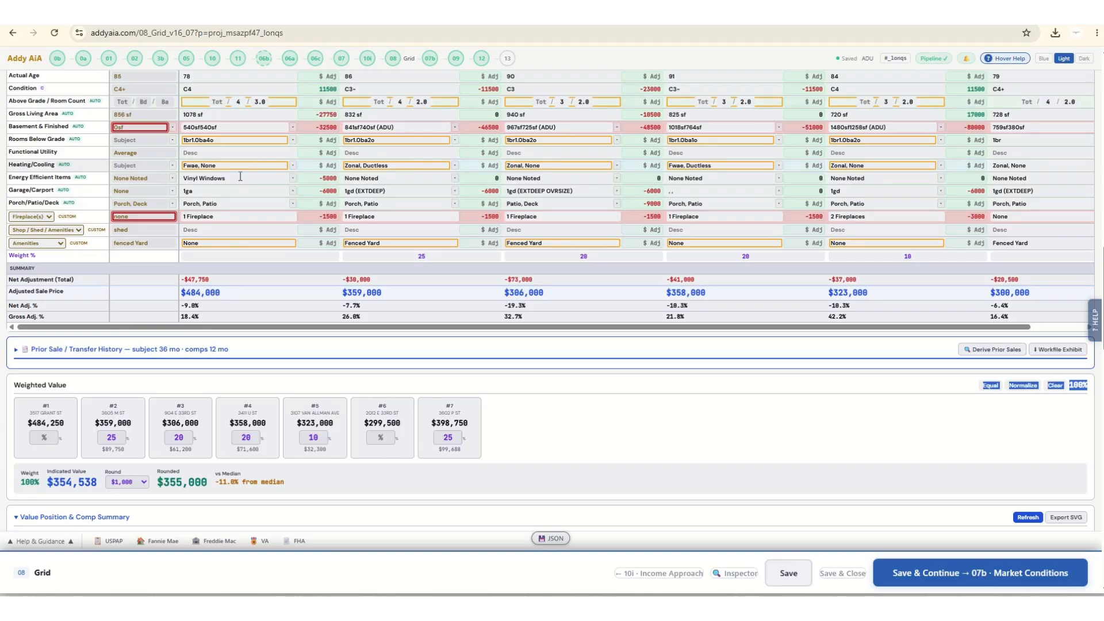
Apply the adjustment rates, time adjustments and concessions to all comps.
scroll(242, 238, up, 6)
scroll(828, 219, up, 4)
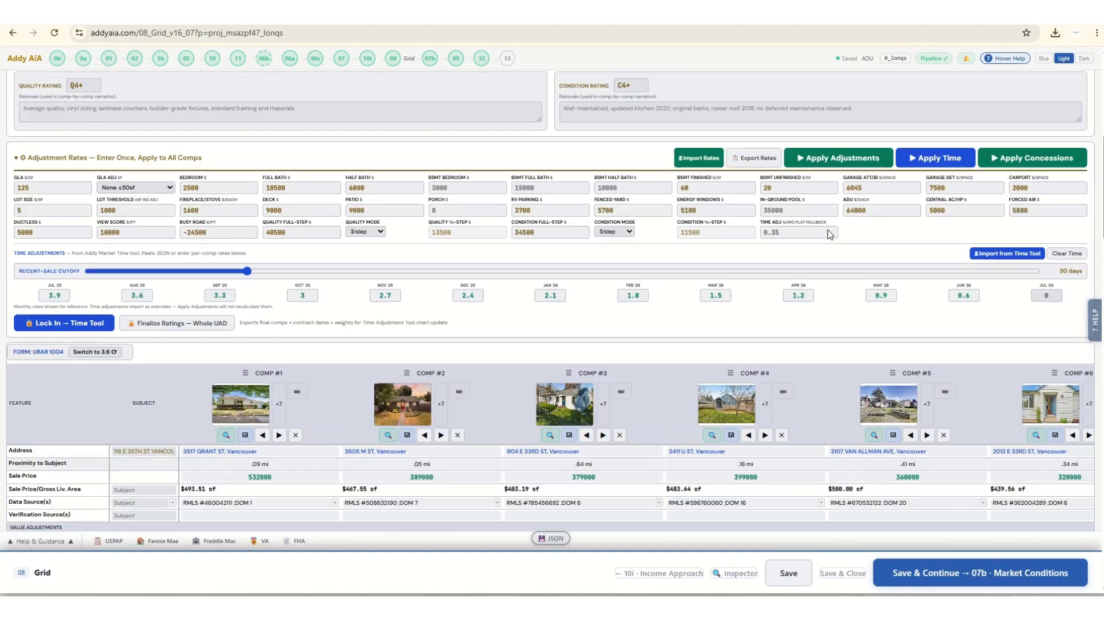
click(839, 158)
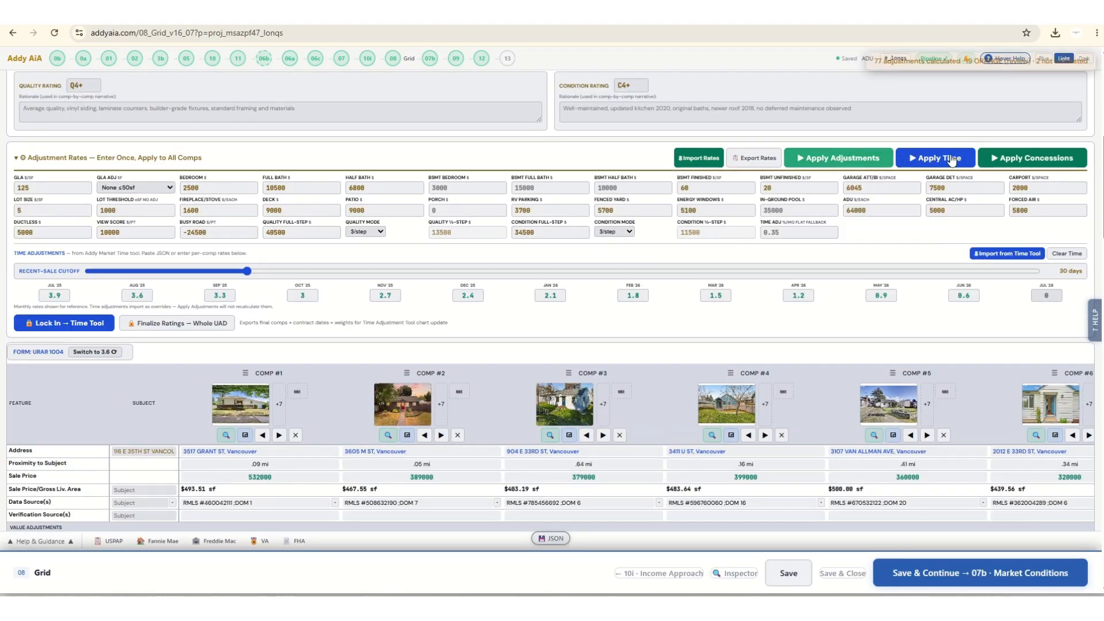
click(957, 160)
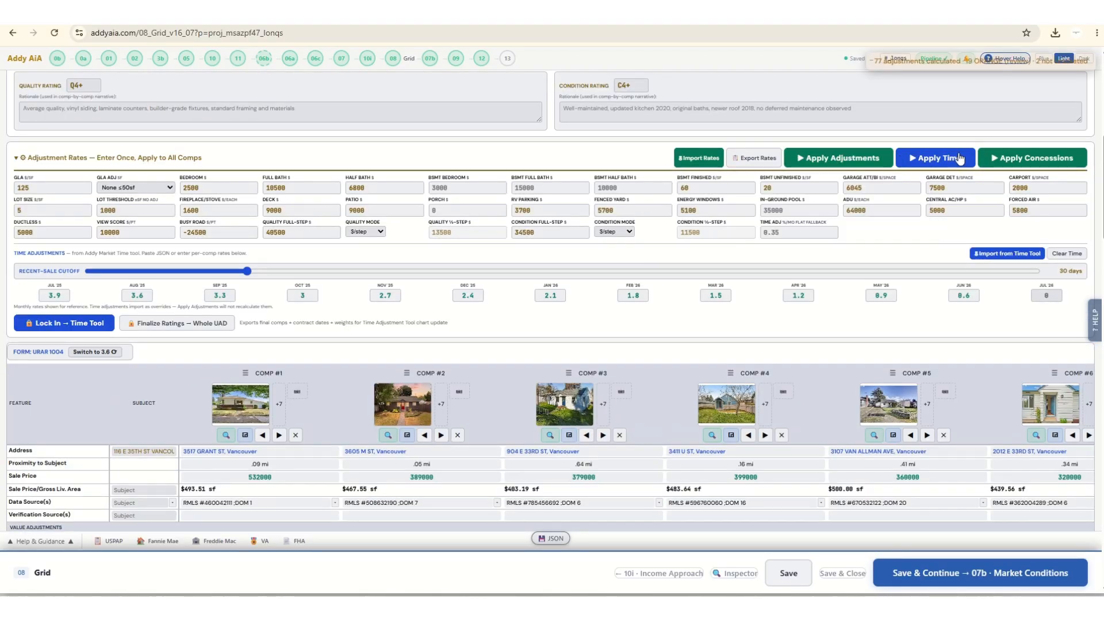
click(1045, 162)
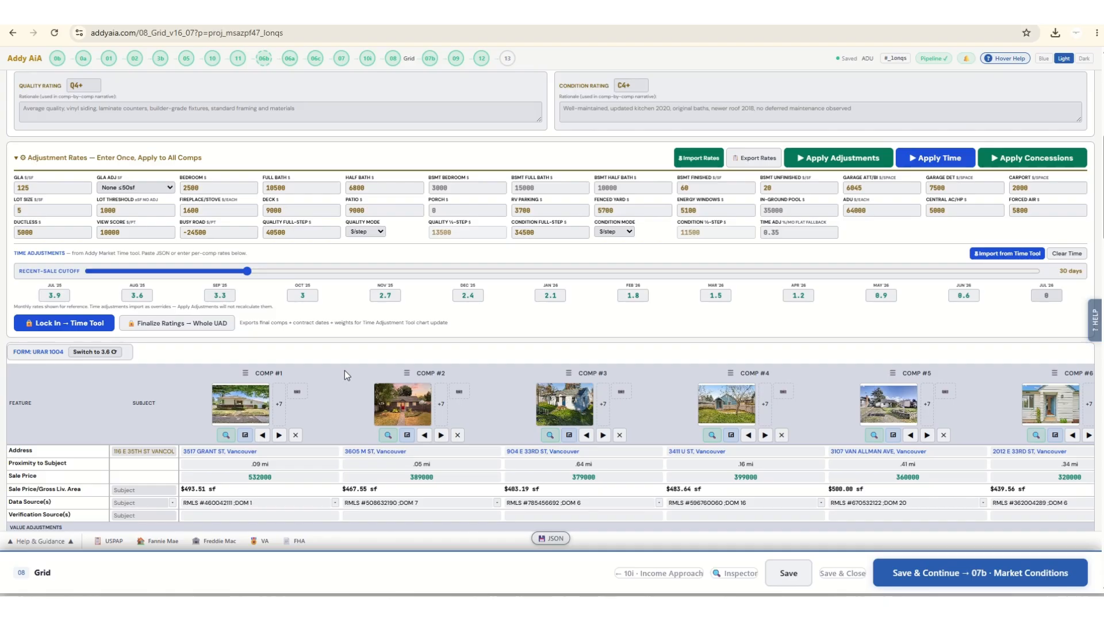
scroll(345, 379, down, 8)
scroll(315, 399, down, 2)
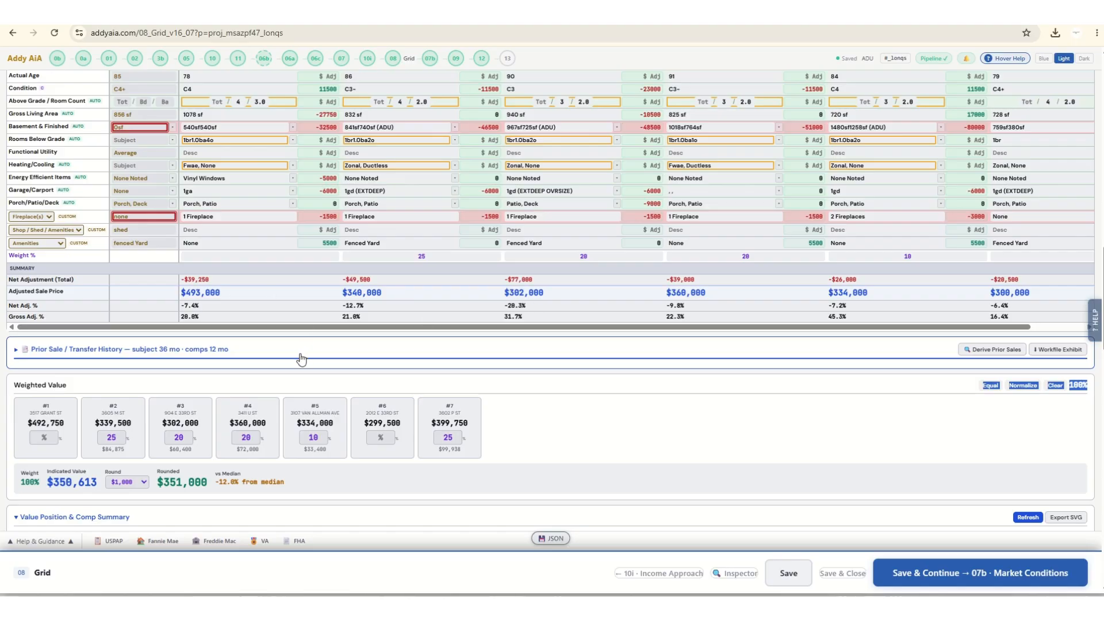
Set the subject's Basement & Finished area to 1 sq ft with no basement exit, for the subject only.
scroll(302, 358, up, 4)
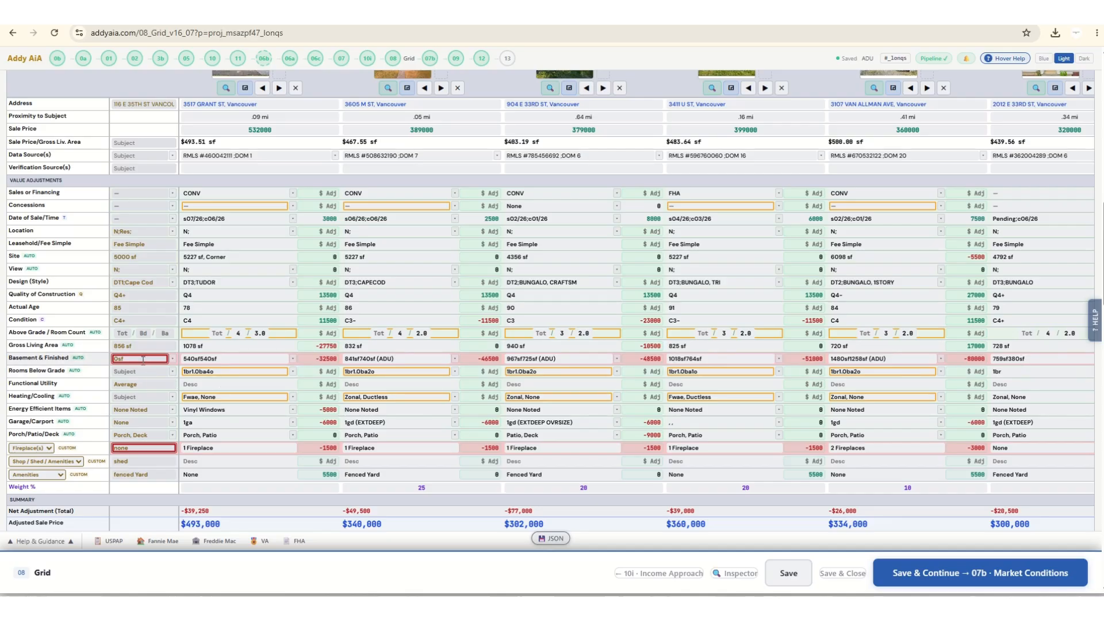
click(172, 359)
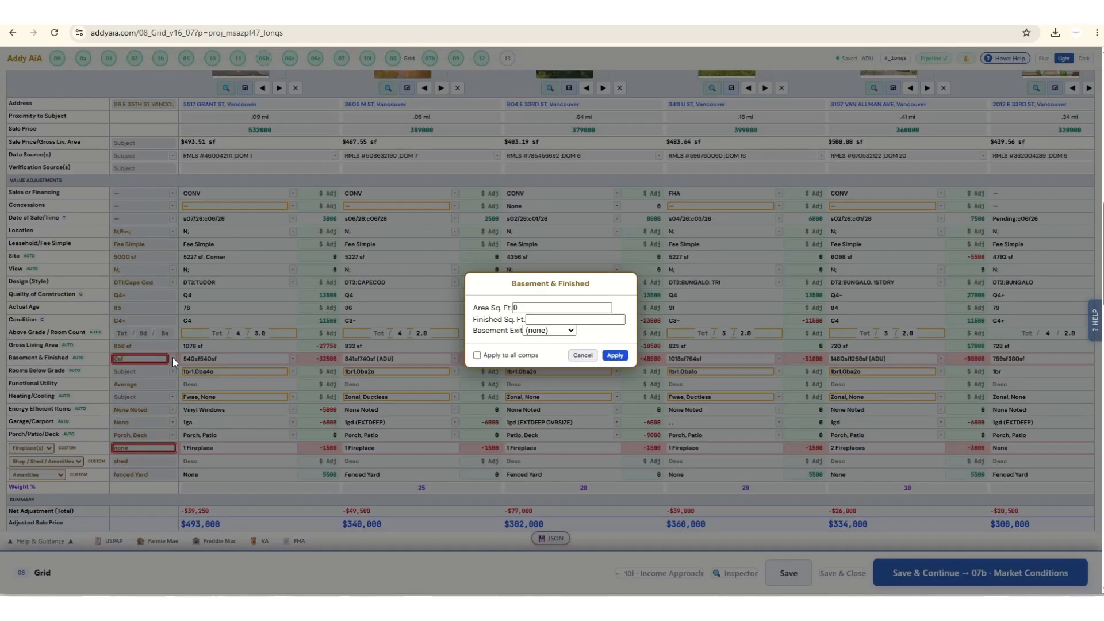
click(519, 308)
text(1)
click(612, 357)
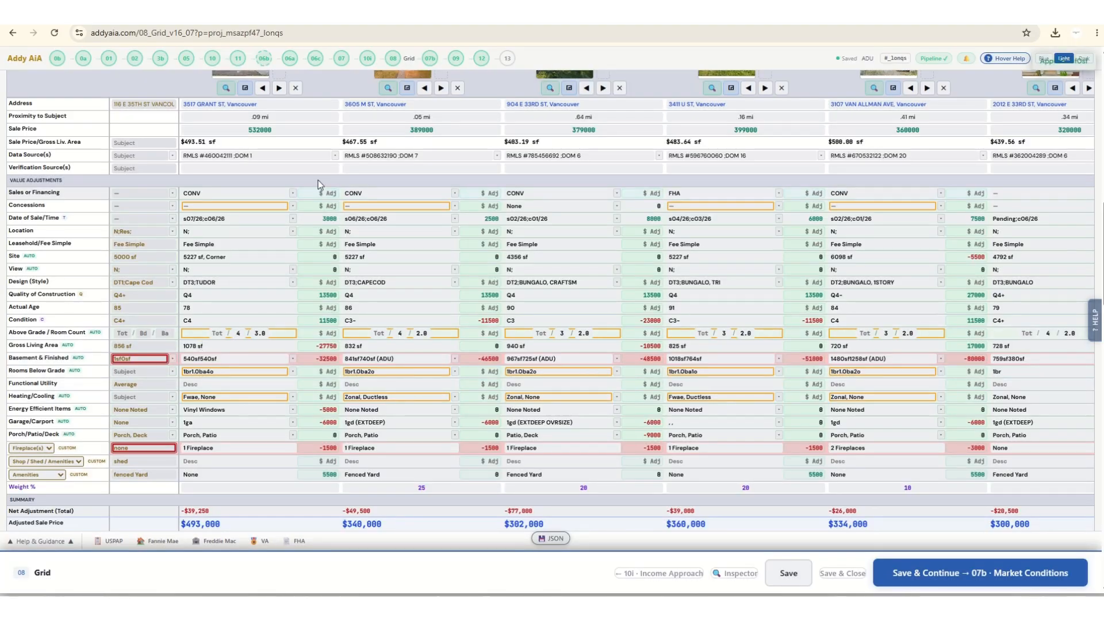
Reapply the adjustment rates to all comps using the changed subject basement area.
scroll(733, 248, up, 1)
scroll(733, 249, up, 8)
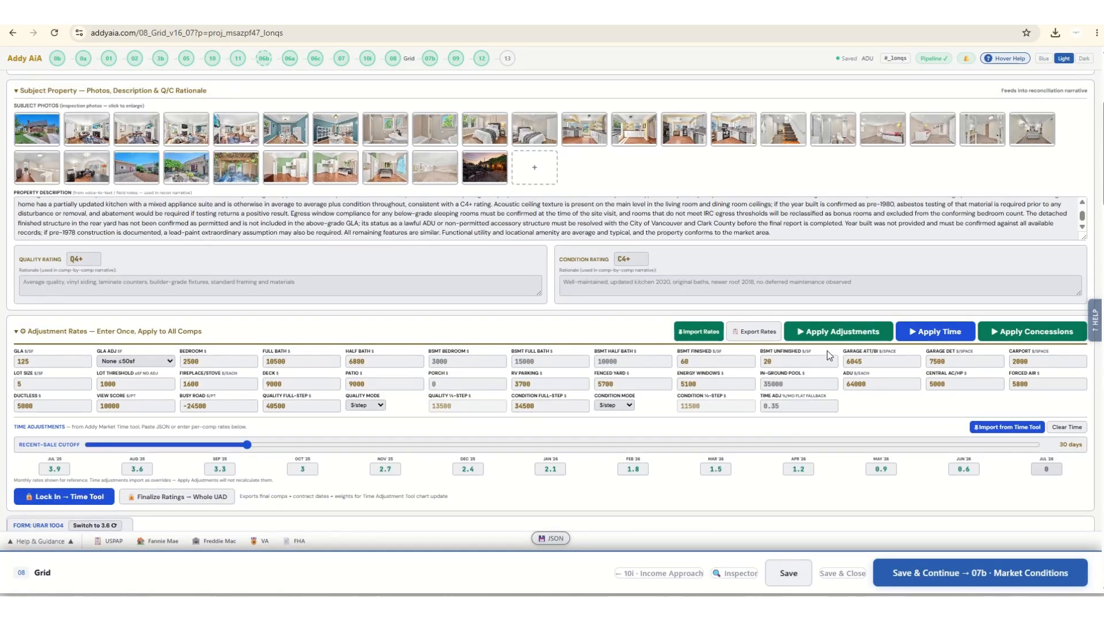
click(831, 332)
scroll(290, 387, down, 5)
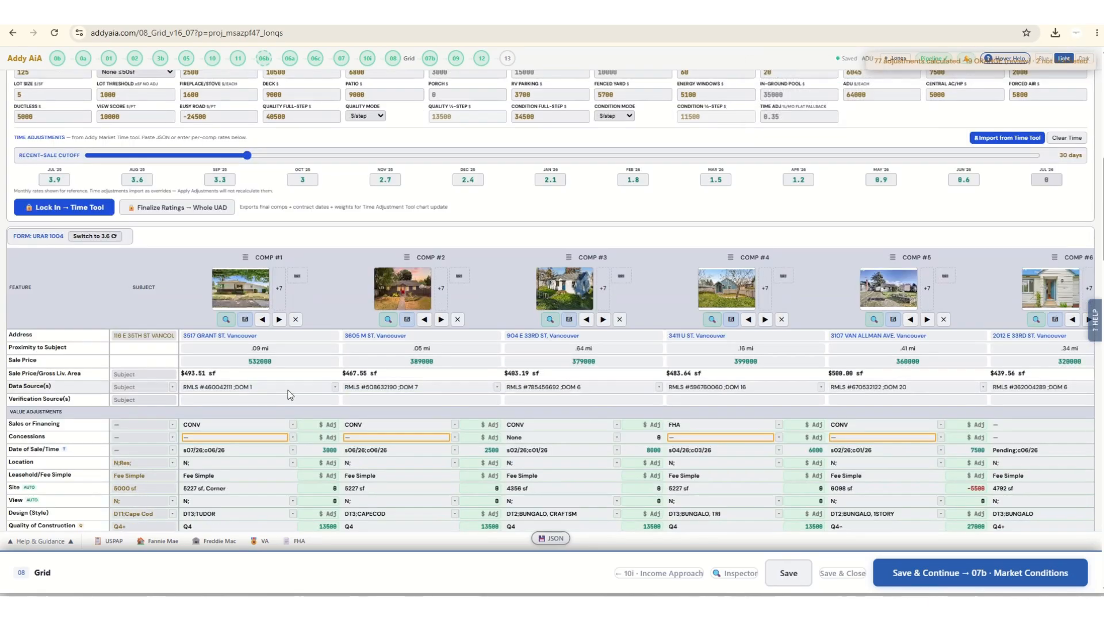
scroll(289, 388, down, 5)
scroll(230, 384, up, 2)
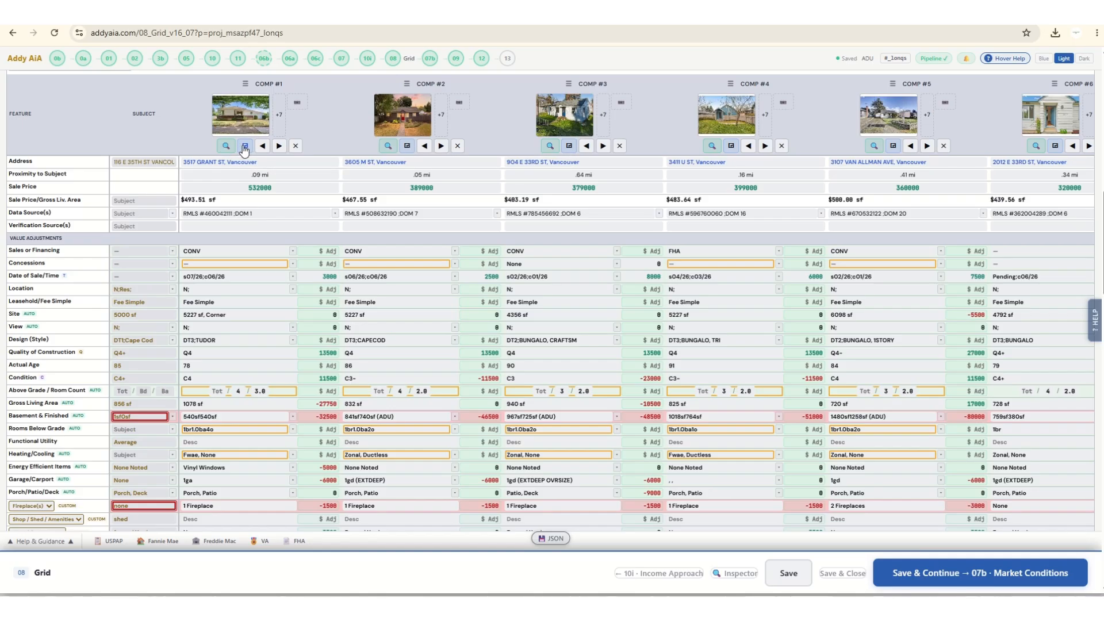
Open Comp #1's detail view and examine its applied adjustments, including the math behind the Basement & Finished adjustment.
click(244, 146)
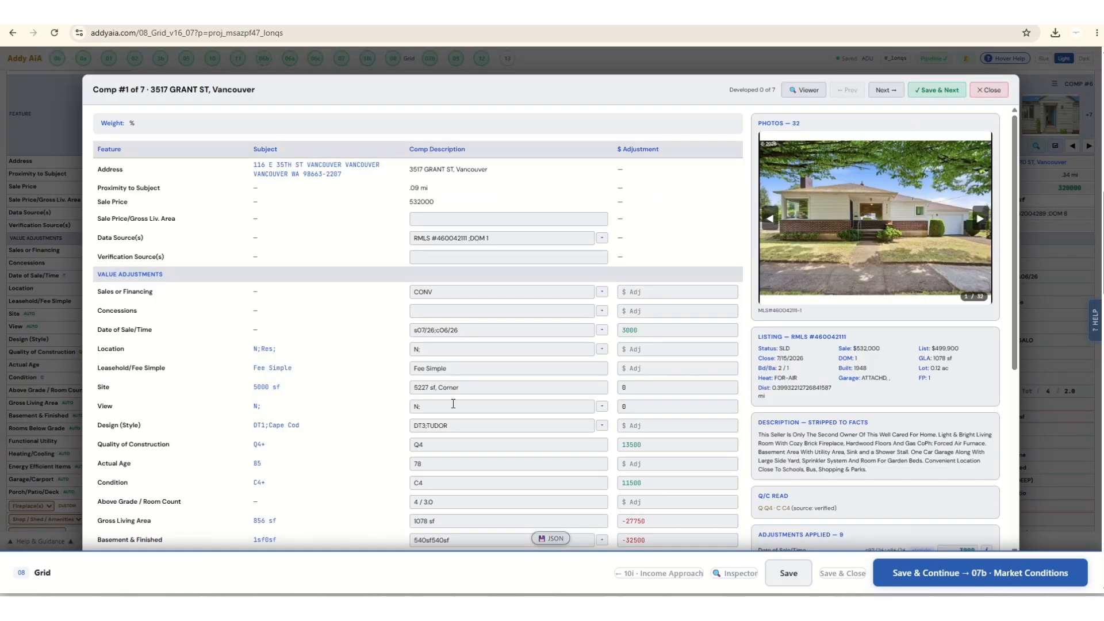
scroll(453, 404, down, 2)
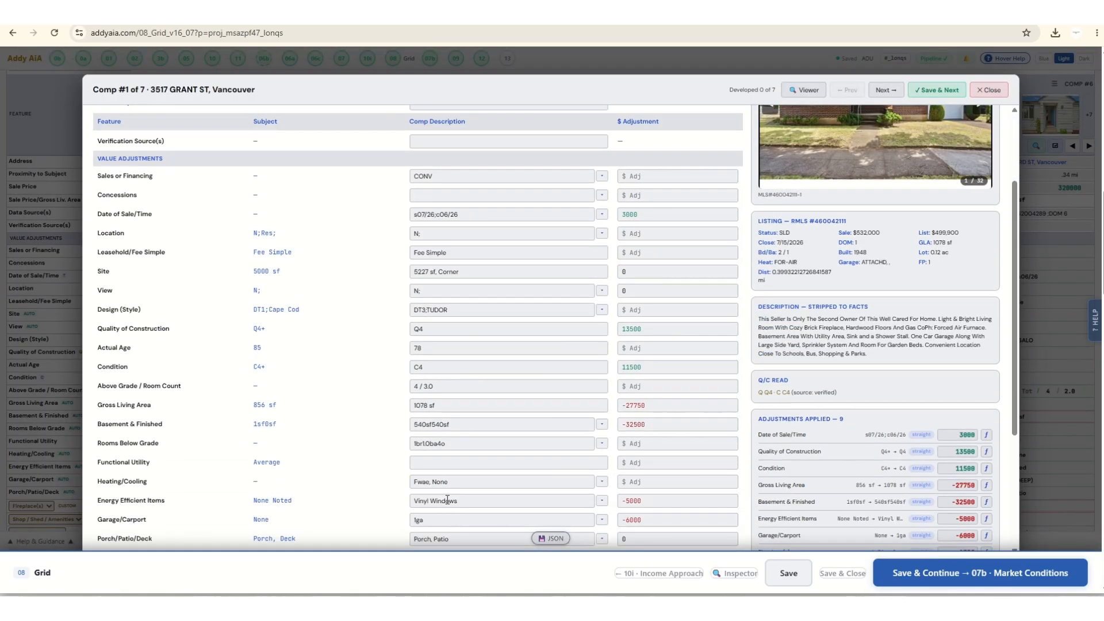
scroll(448, 488, down, 3)
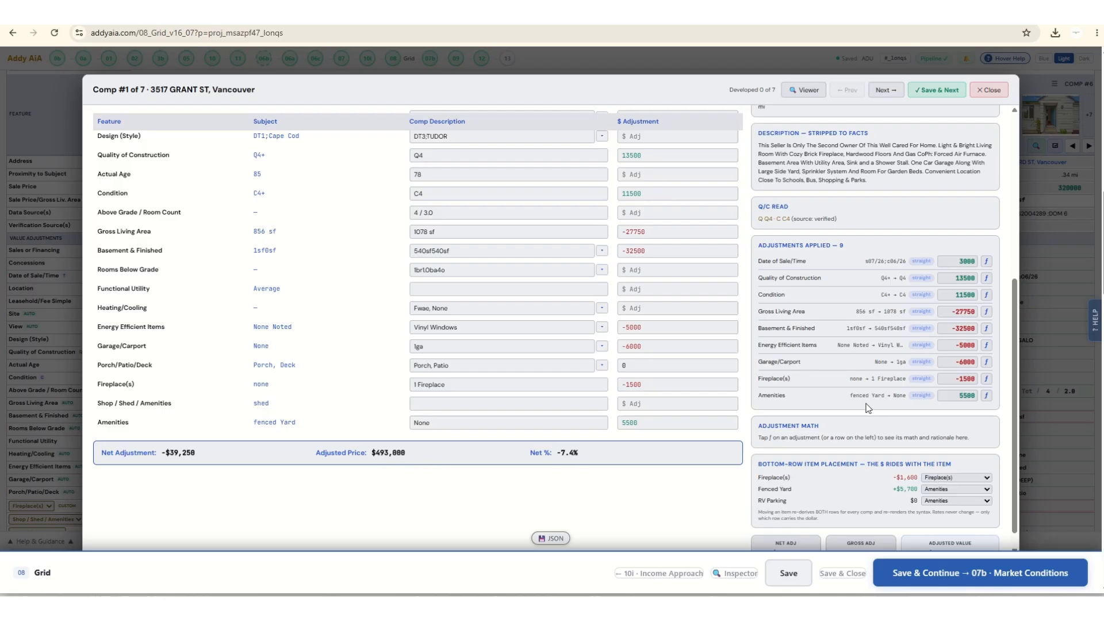
click(455, 247)
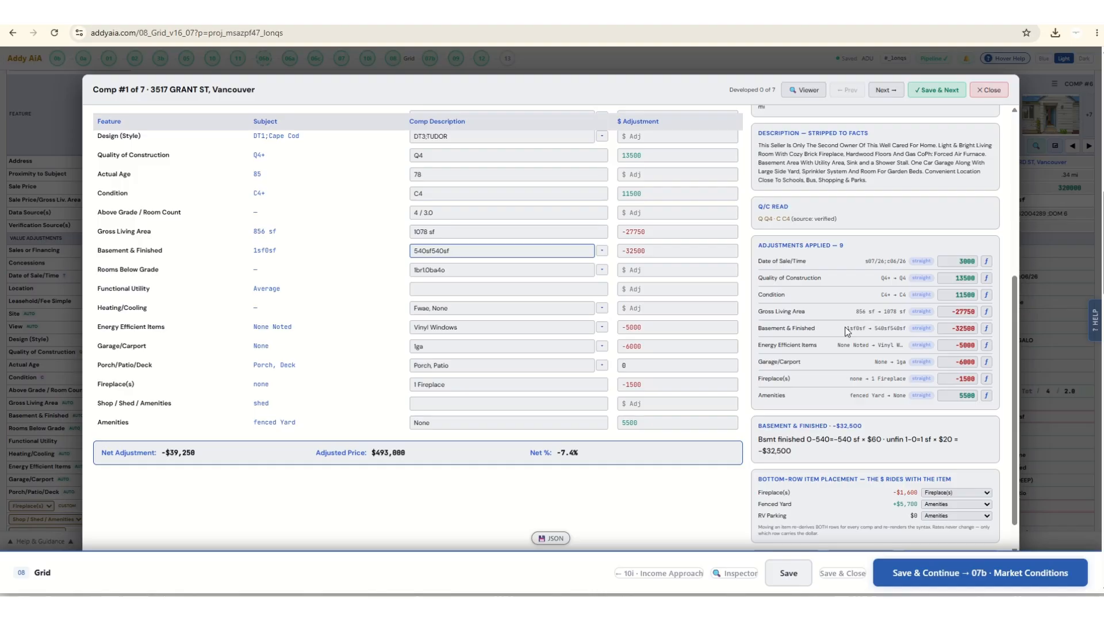
scroll(947, 424, down, 1)
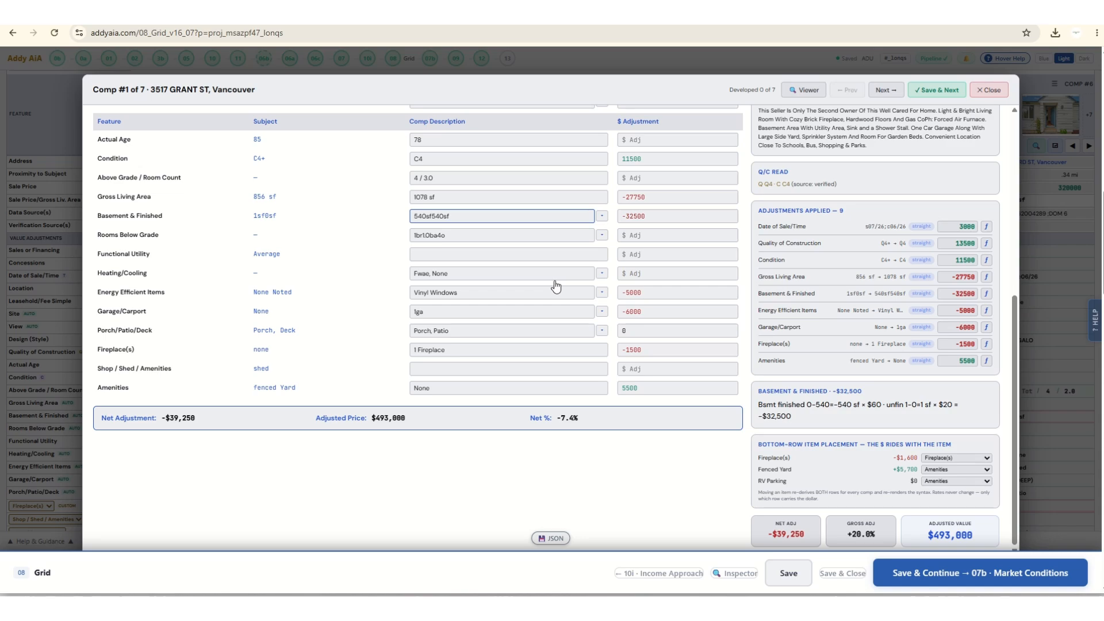
scroll(554, 283, down, 2)
scroll(668, 197, up, 5)
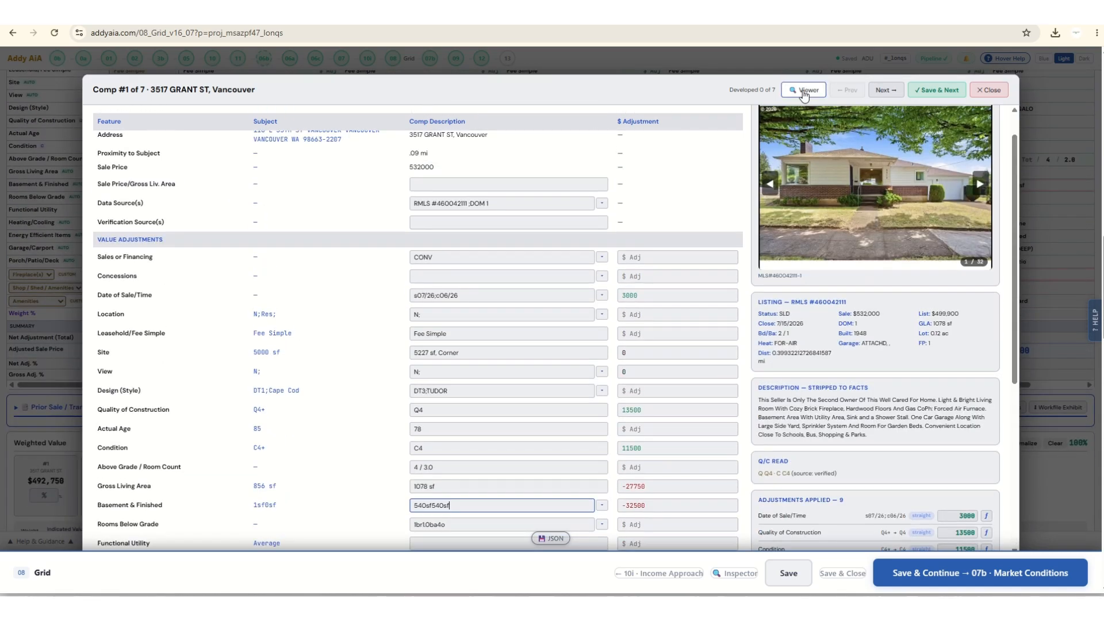
Inspect Comp #1's property details, basement data and listing photos in the comp viewer, and close the viewer windows.
click(803, 90)
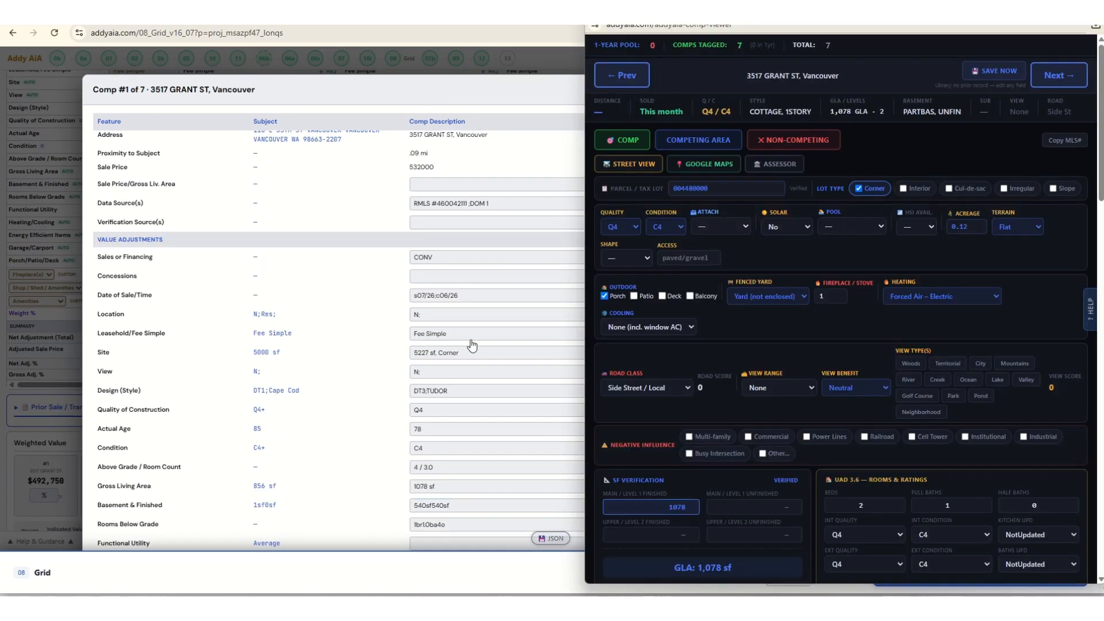
scroll(869, 368, down, 9)
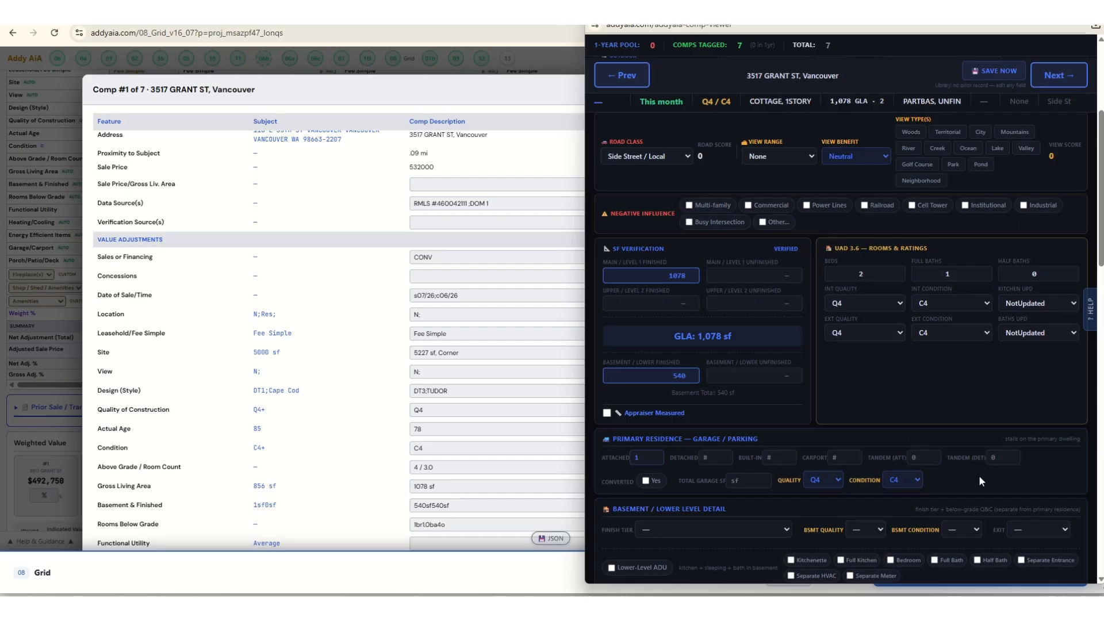
click(1023, 422)
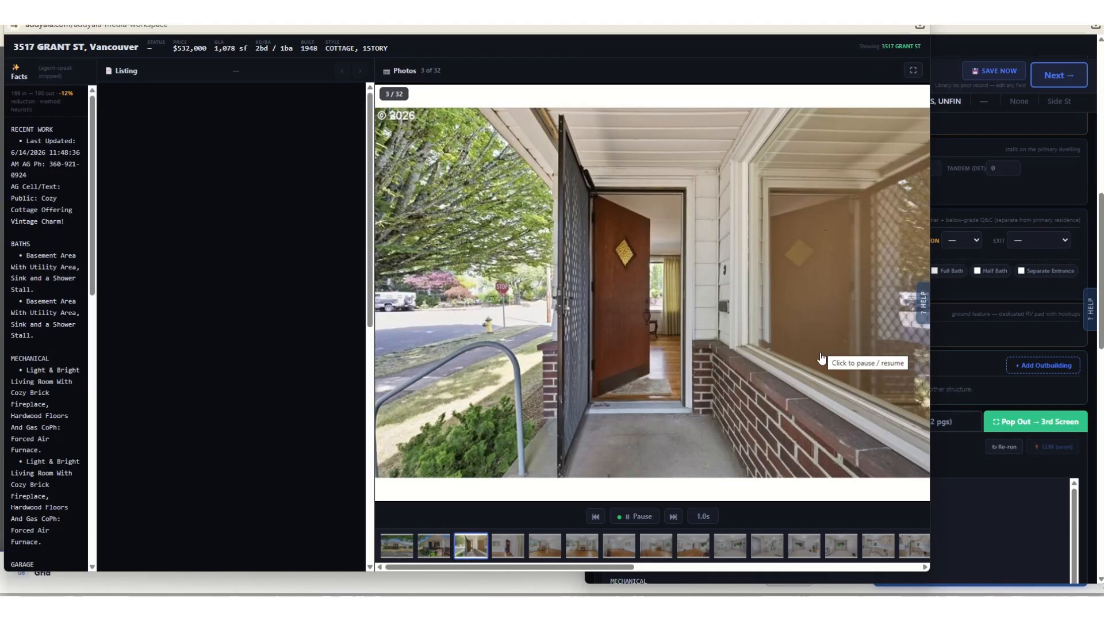
key(alt+F4)
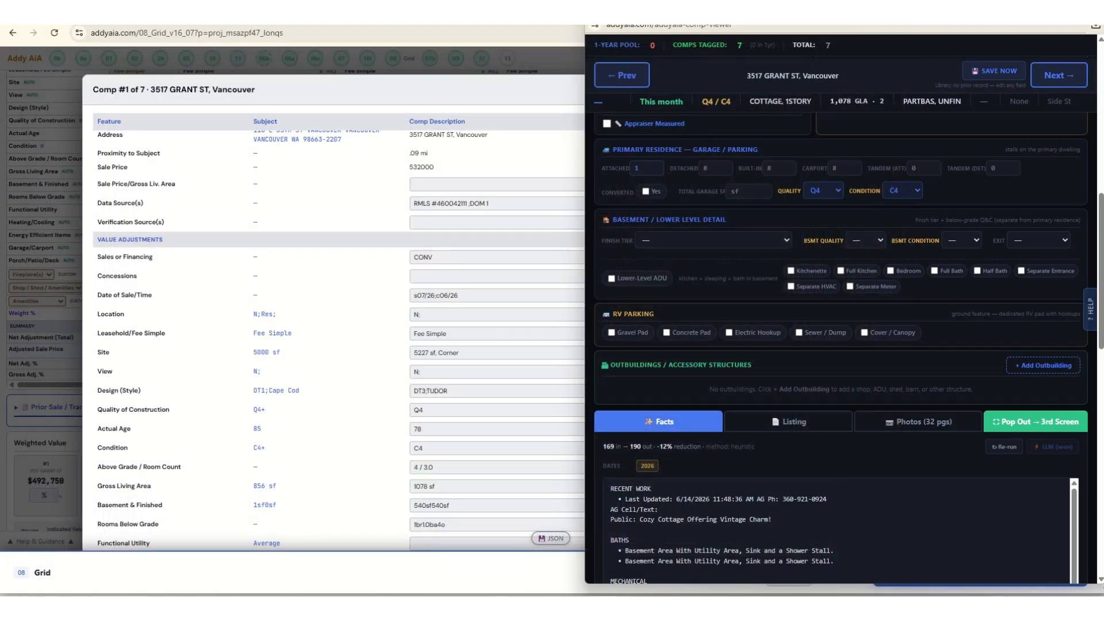
key(alt+F4)
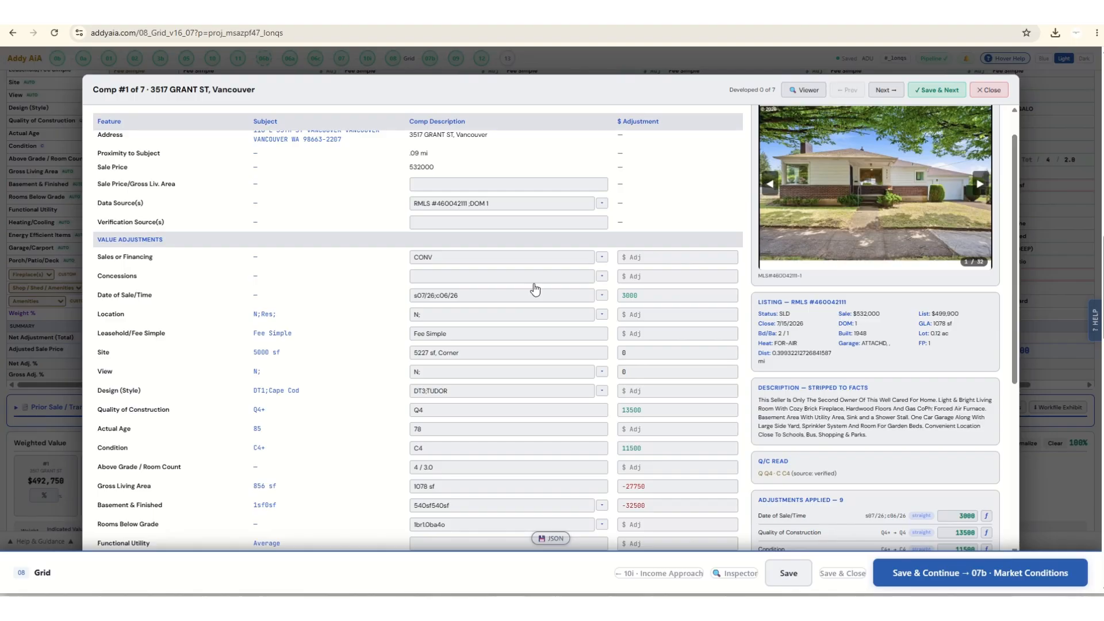
Save Comps #1 to #3 one after another as developed and close the comp detail view.
click(937, 91)
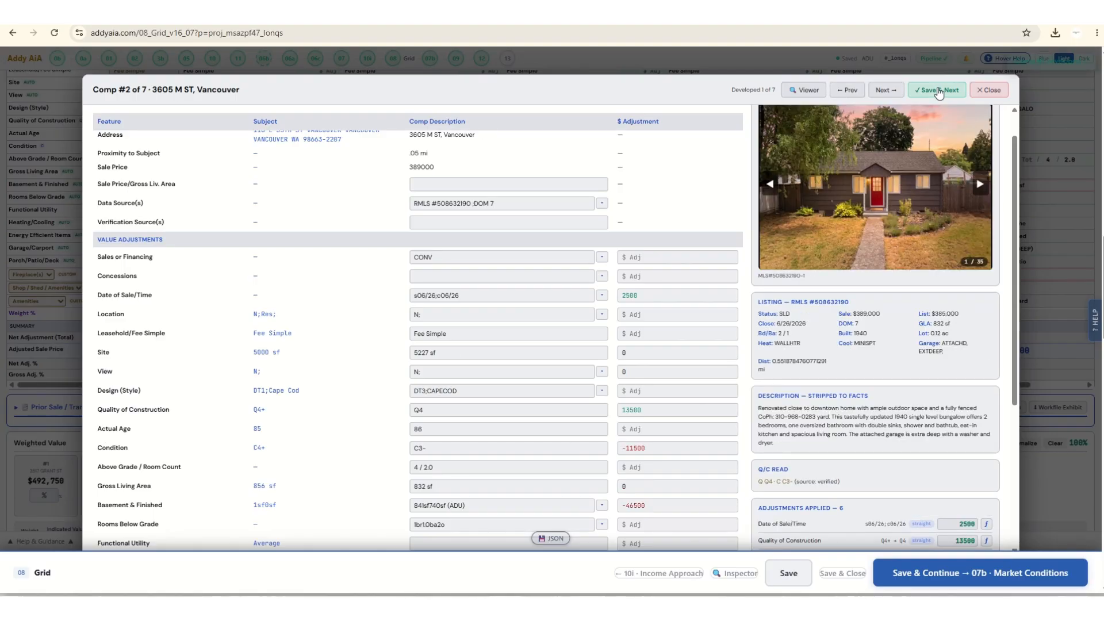
click(938, 91)
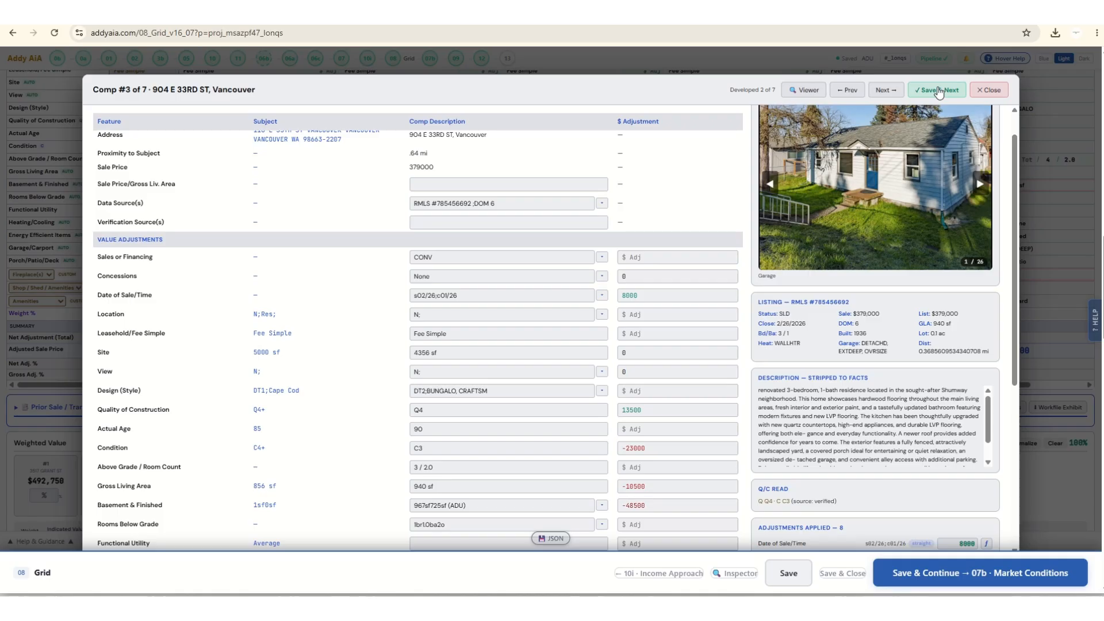
click(938, 91)
click(989, 90)
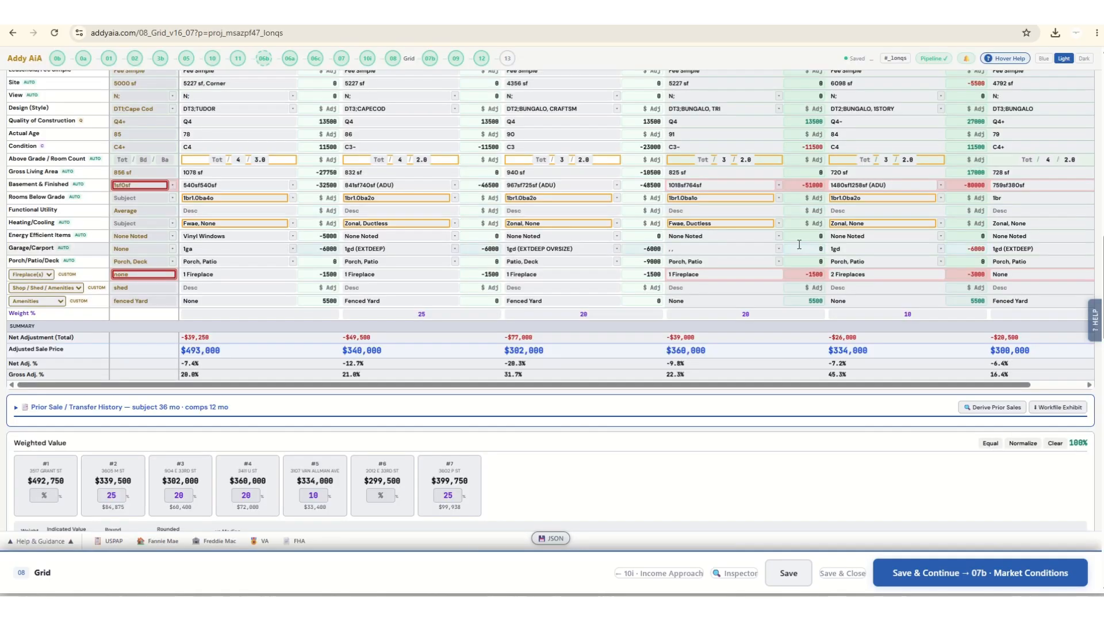
Set the weighted-value percentages to 25 for Comp #1, 20 for Comp #2, and 15 each for Comps #3 and #4.
scroll(325, 330, down, 4)
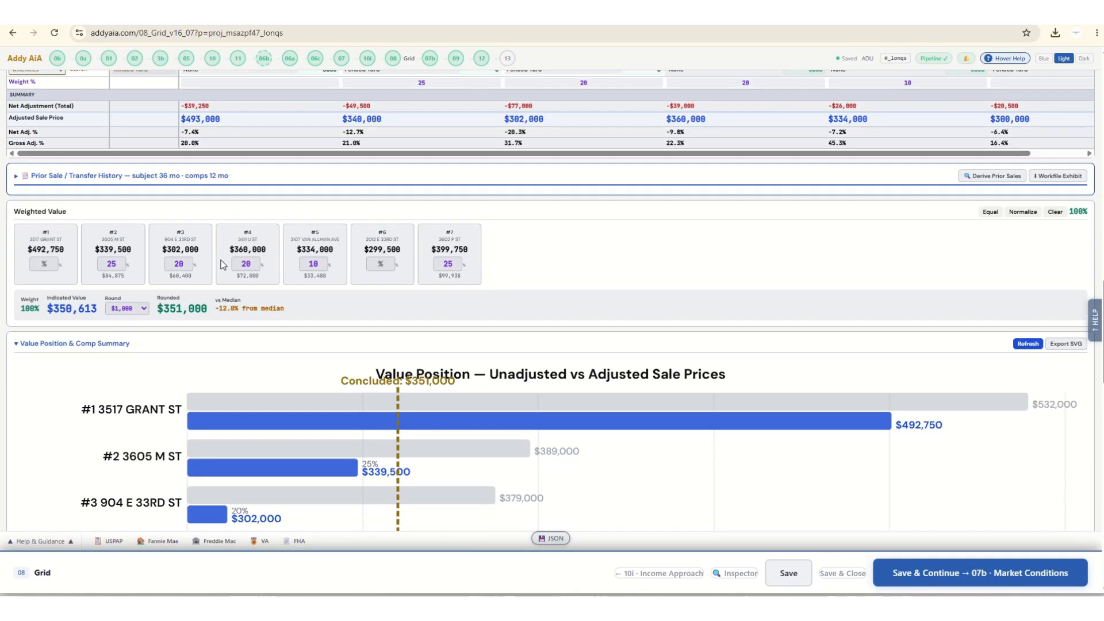
click(45, 264)
text(25)
double_click(119, 264)
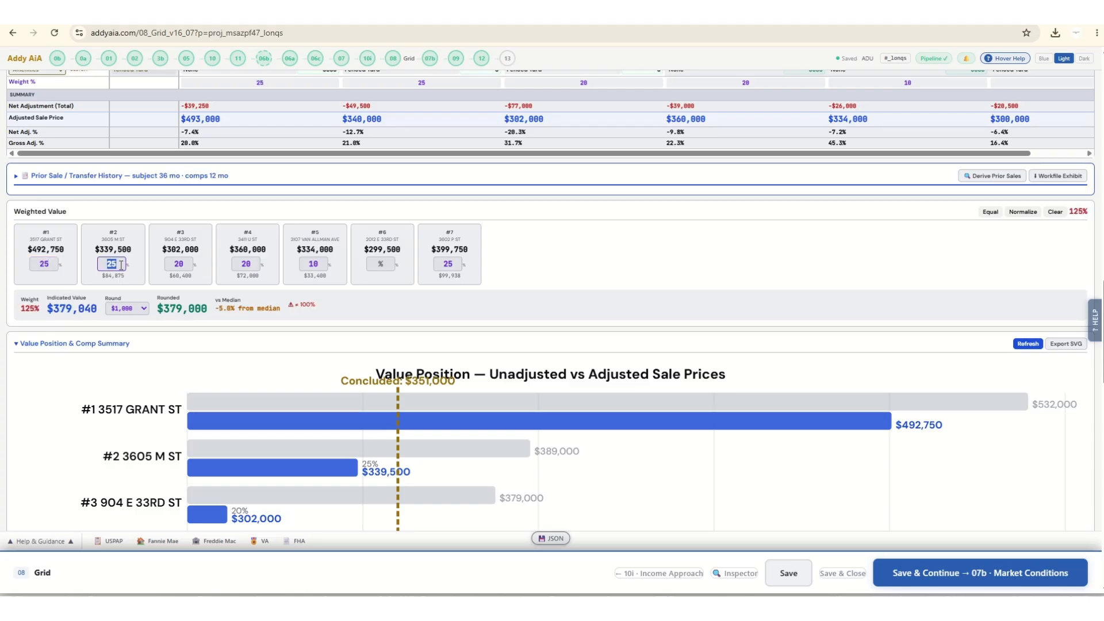
text(20)
double_click(175, 263)
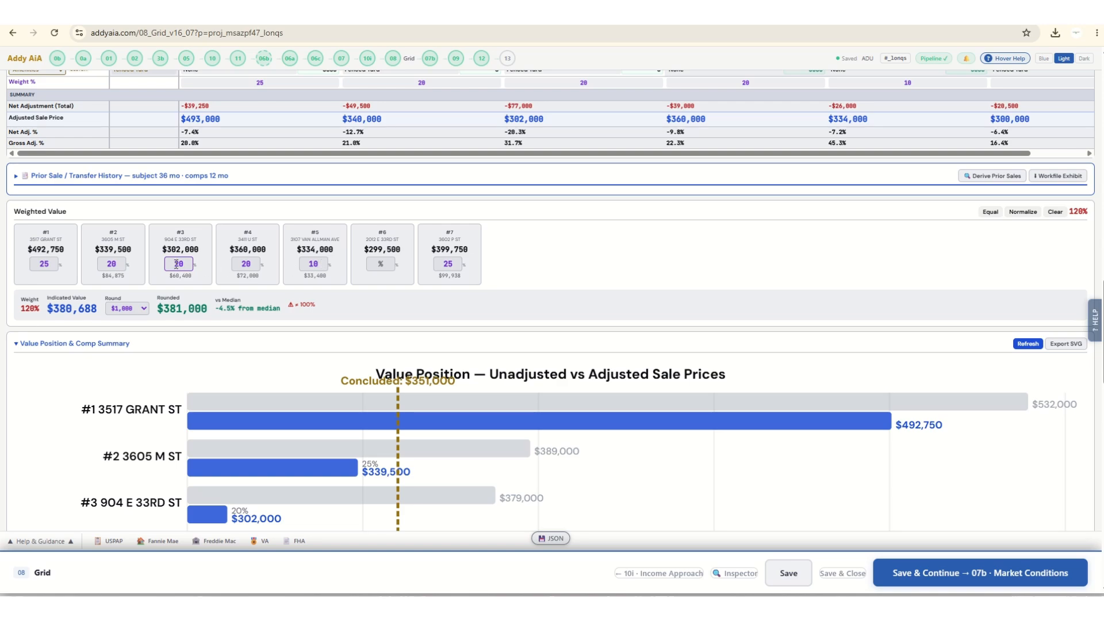
text(15)
double_click(256, 265)
text(15)
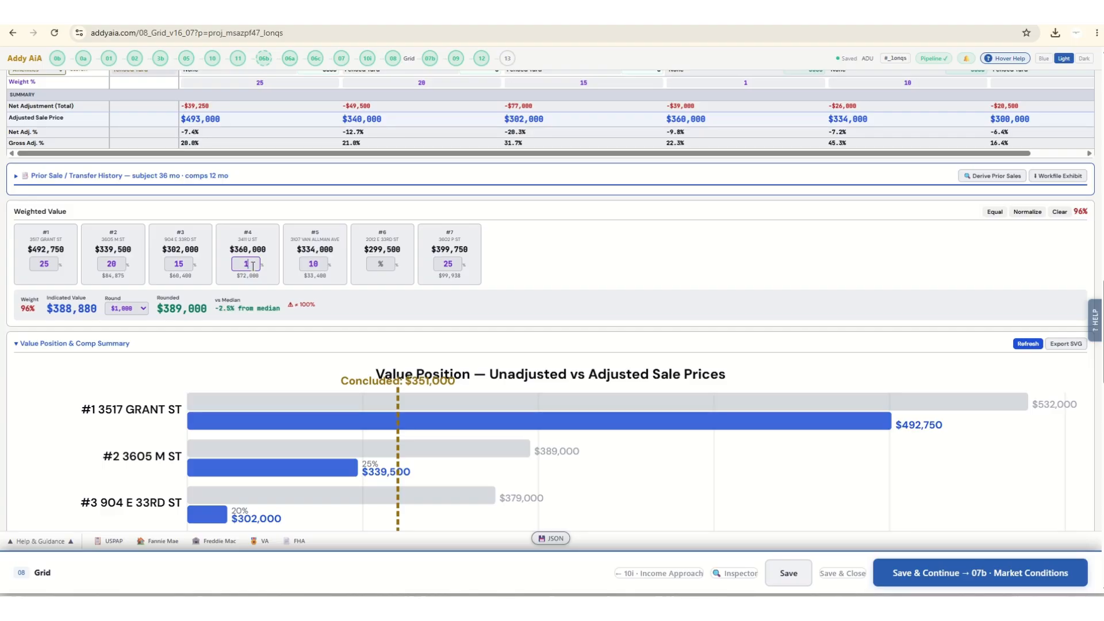
Set Comp #7's weight to 0 percent and Comp #6's weight to 15 percent.
click(310, 259)
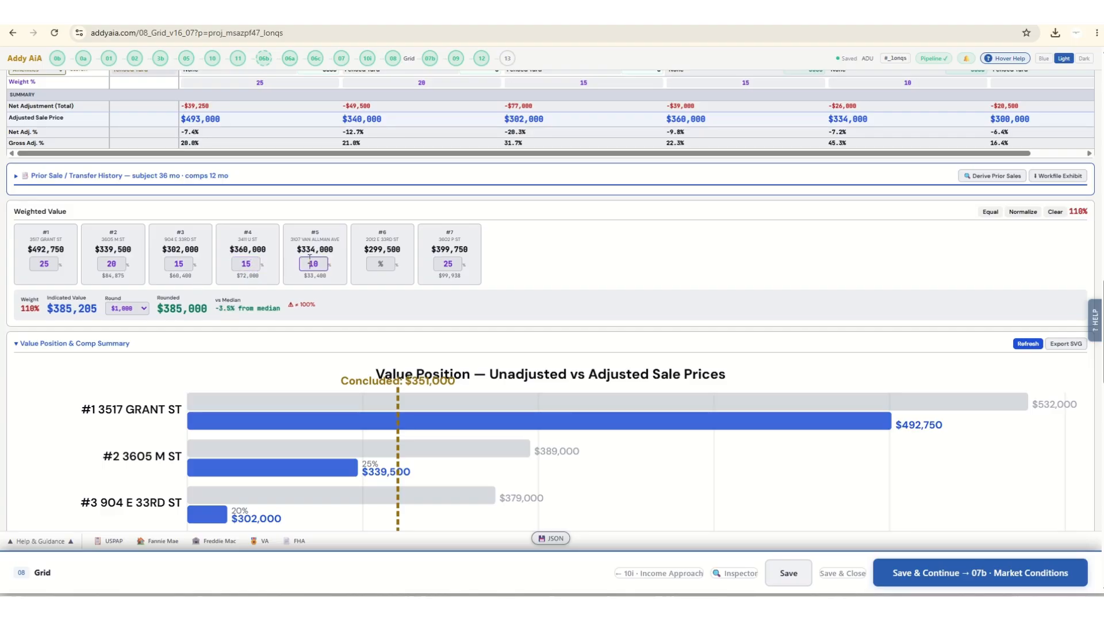
double_click(455, 267)
text(0)
click(377, 263)
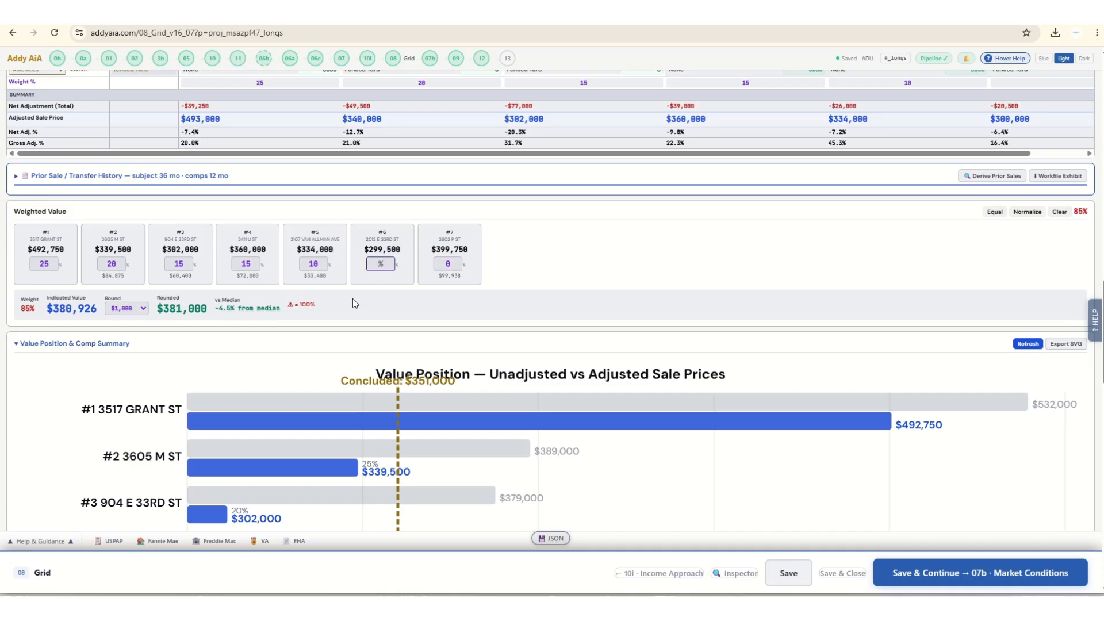
text(15)
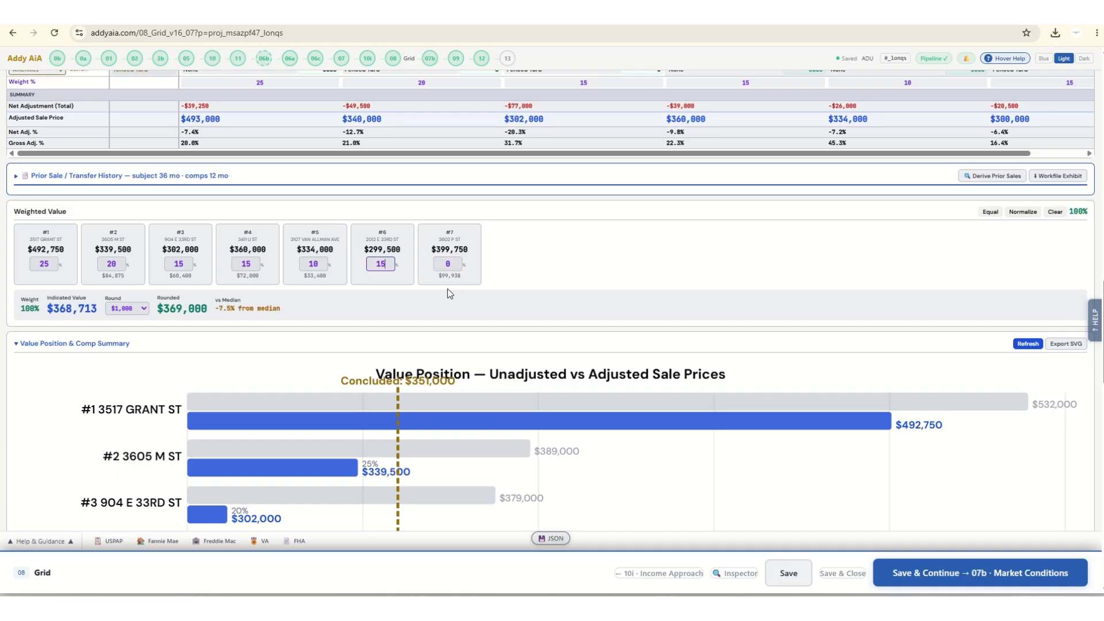
click(440, 302)
Run the Value Distribution Engine on the competing area sales and review its results alongside the adjustment summary and TOTAL 1004 transfer table.
scroll(400, 396, down, 2)
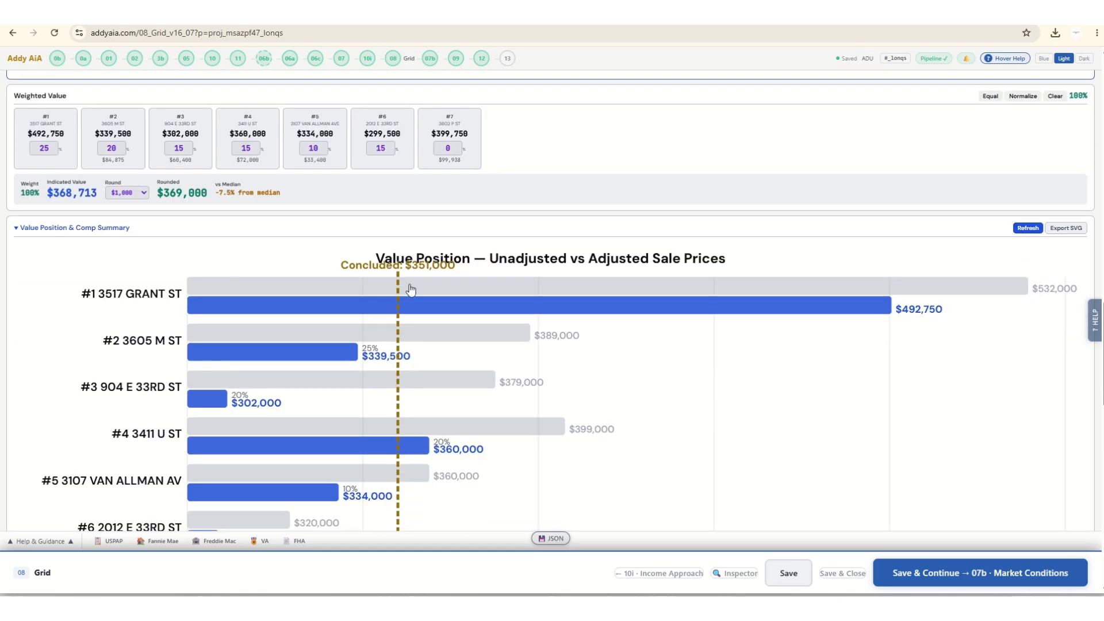
scroll(405, 288, down, 3)
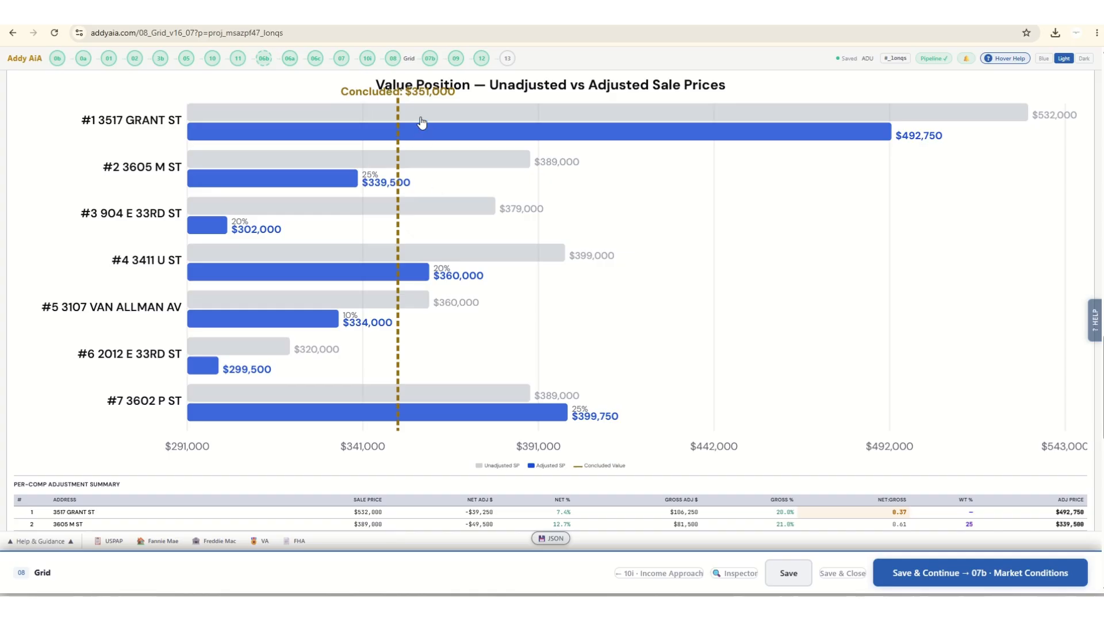
scroll(417, 399, down, 6)
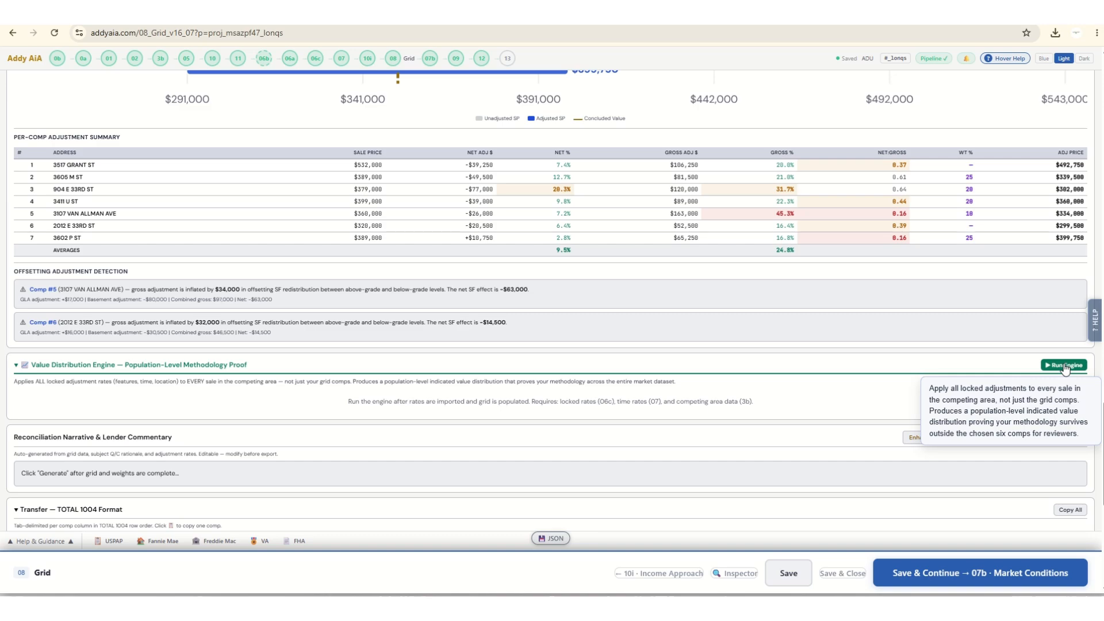
click(1065, 365)
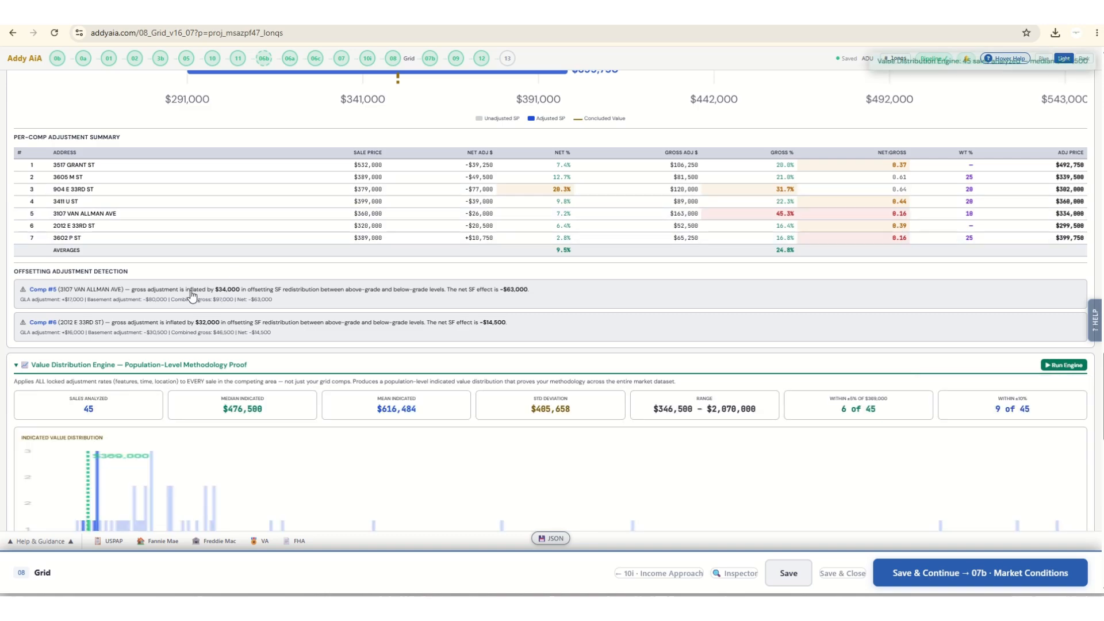
scroll(198, 295, down, 5)
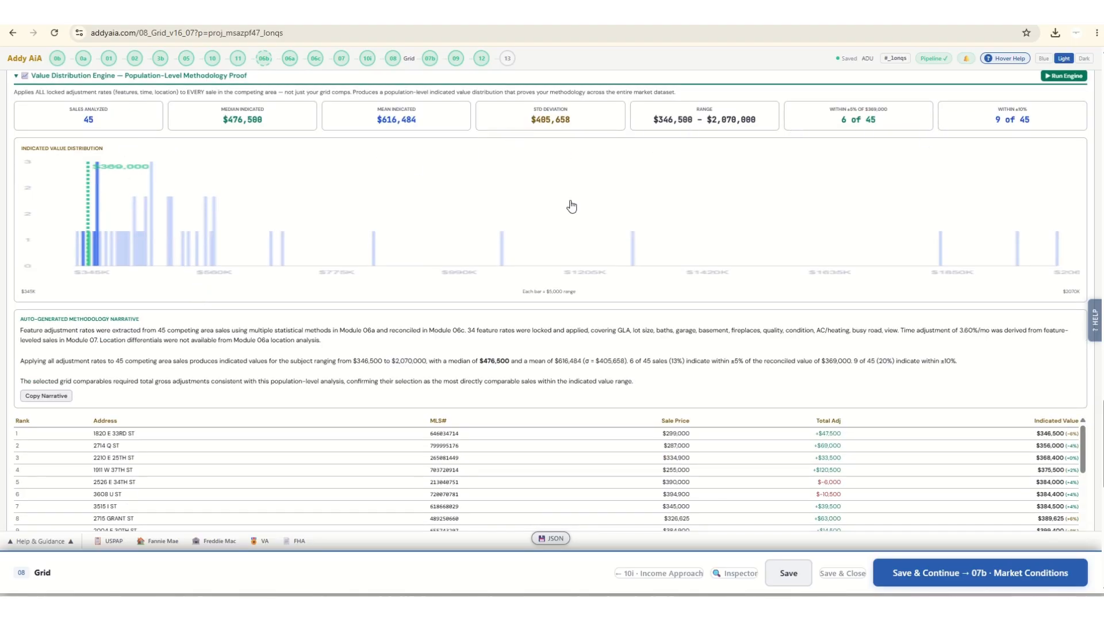
scroll(380, 293, down, 5)
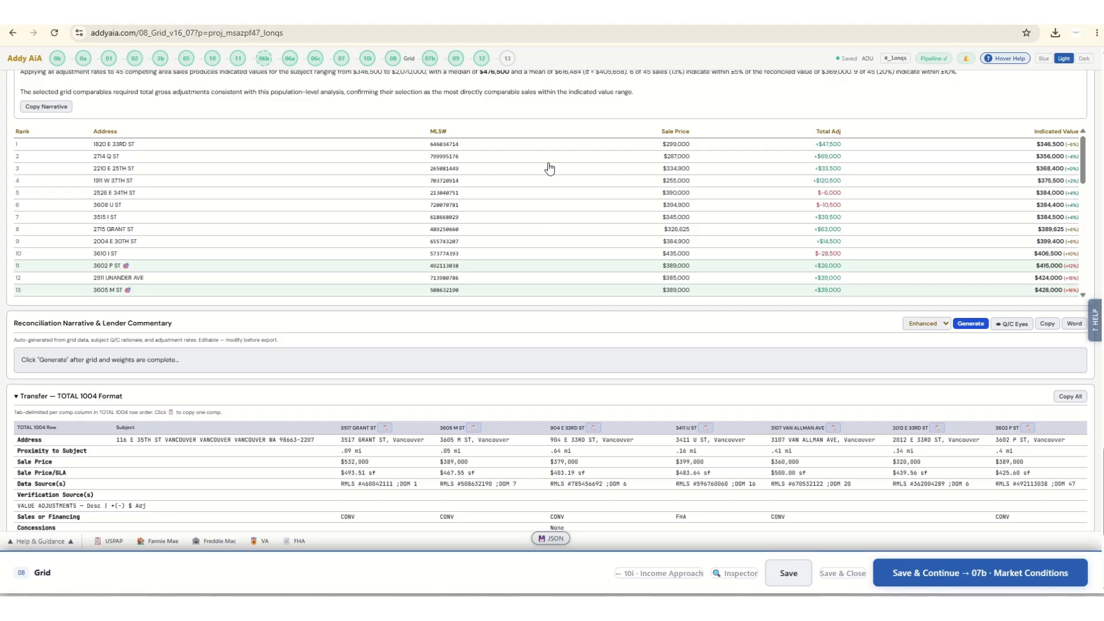
scroll(550, 265, down, 5)
scroll(550, 265, down, 5)
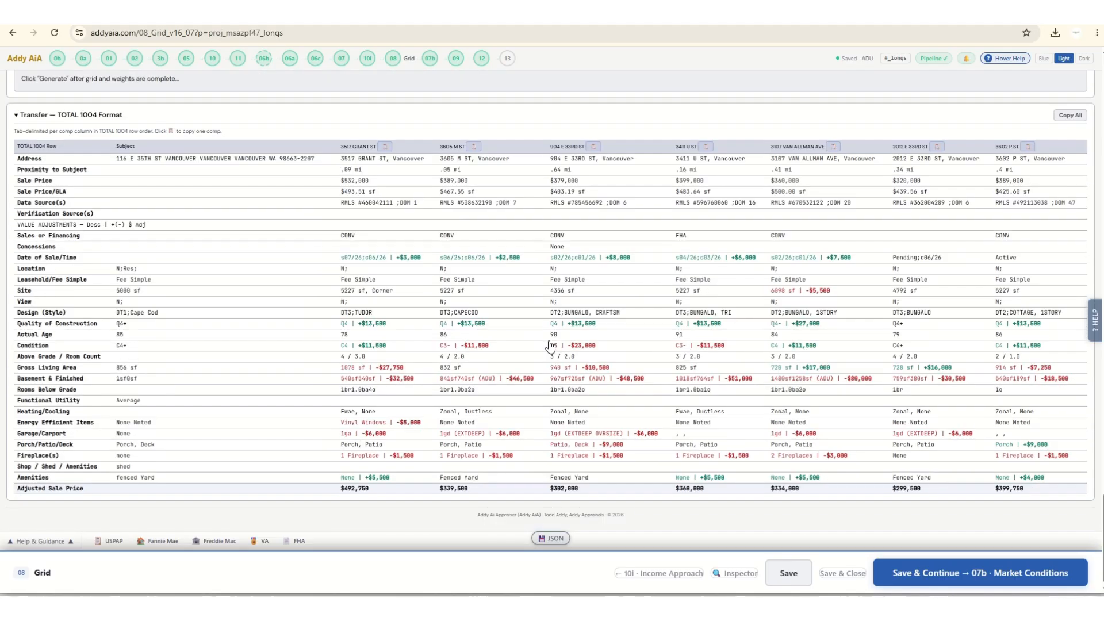
Pull the Q/C photo evidence for the comps and generate the reconciliation narrative at the Enhanced level.
scroll(547, 273, up, 4)
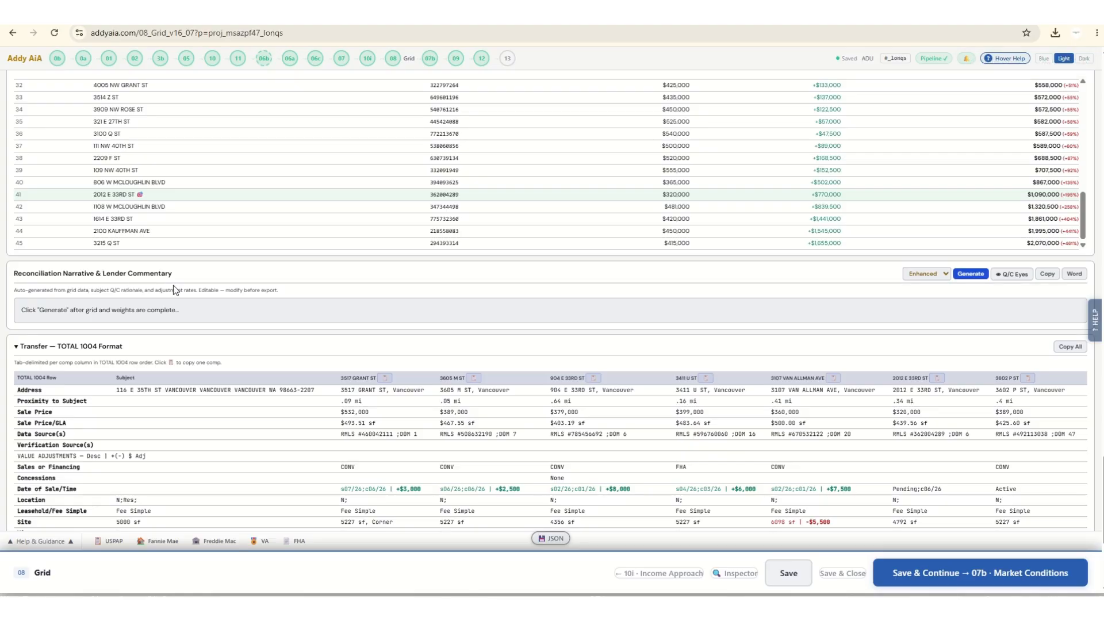
click(1010, 277)
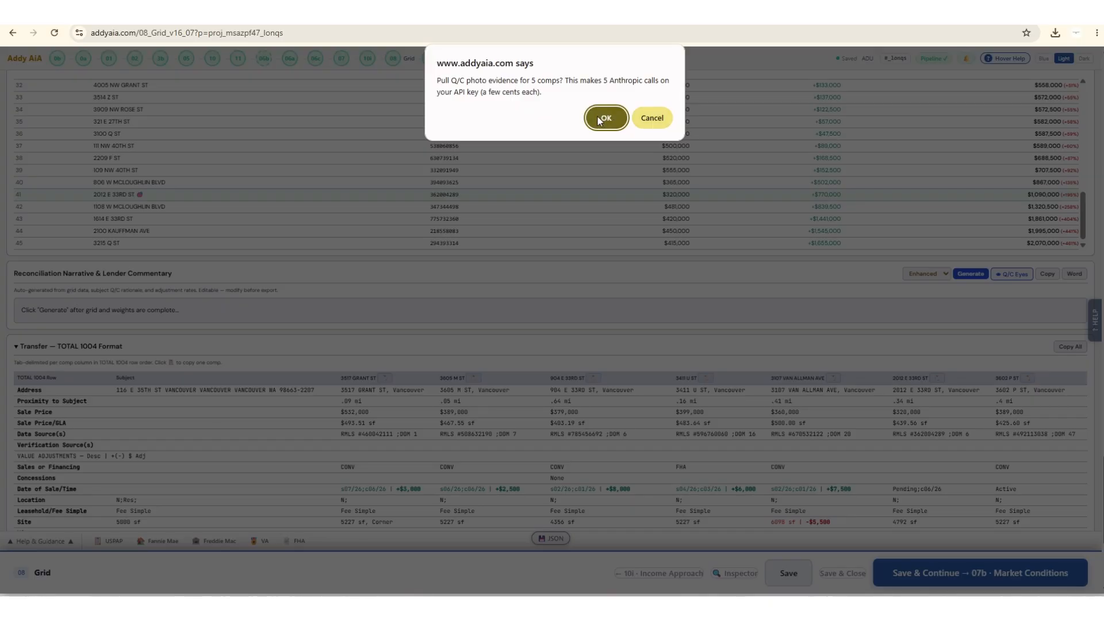
click(599, 120)
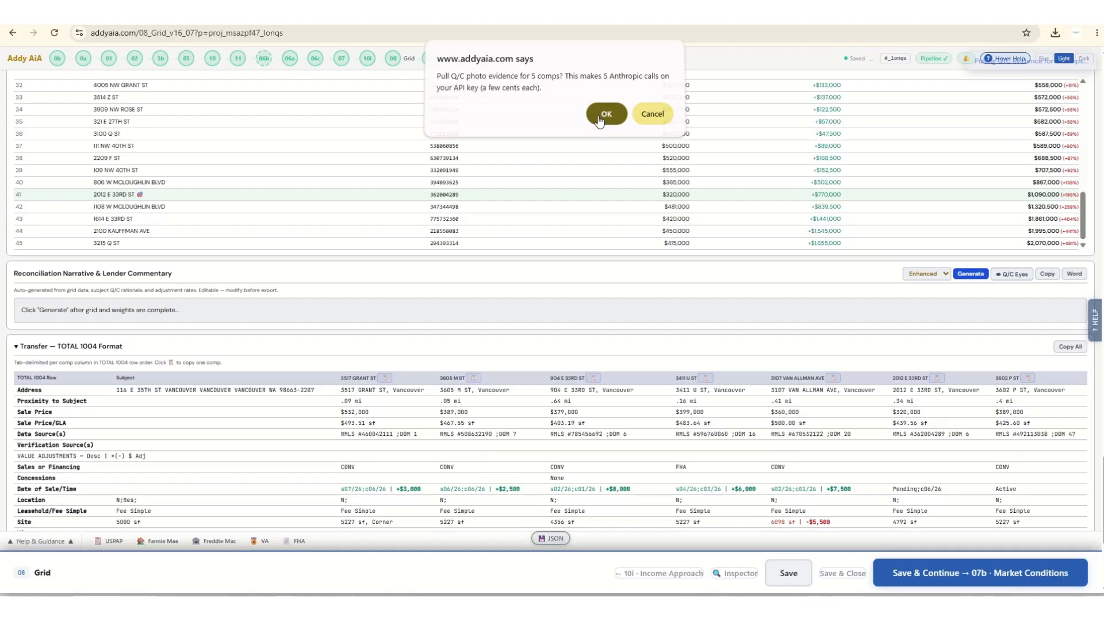
click(926, 275)
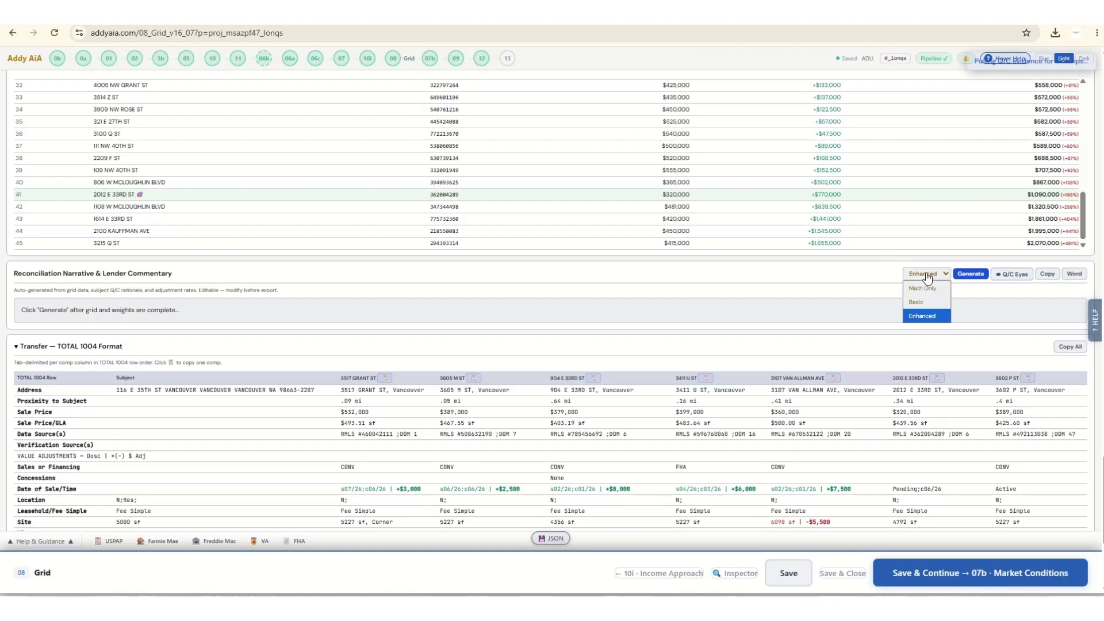
click(931, 316)
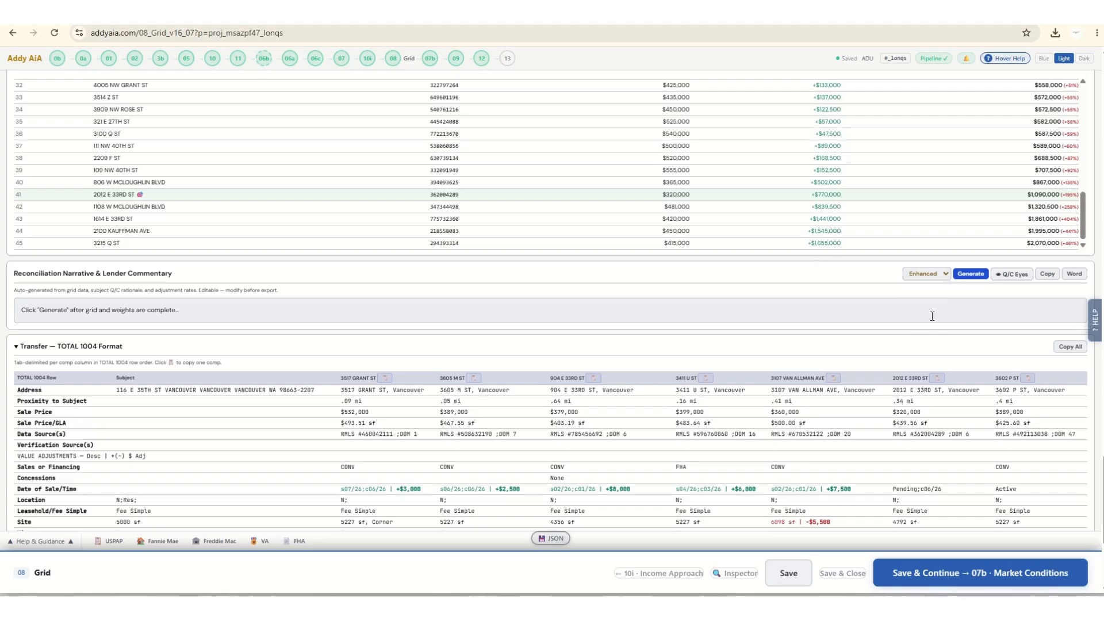
click(971, 274)
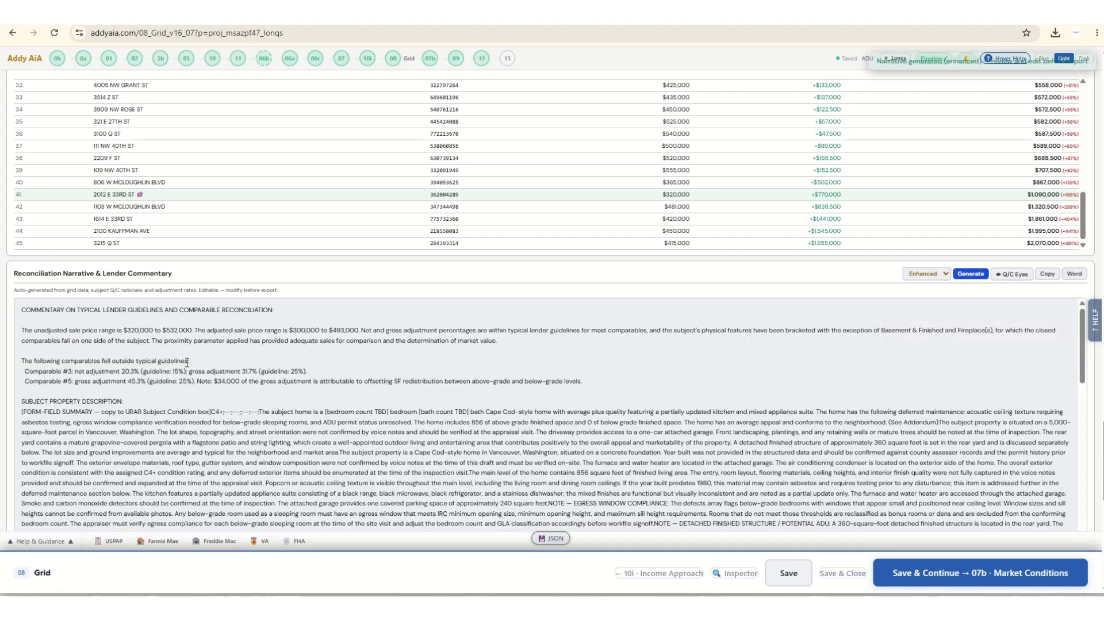
Read through the generated comparable commentary, and save the grid and continue to the Market Conditions module.
scroll(180, 362, down, 10)
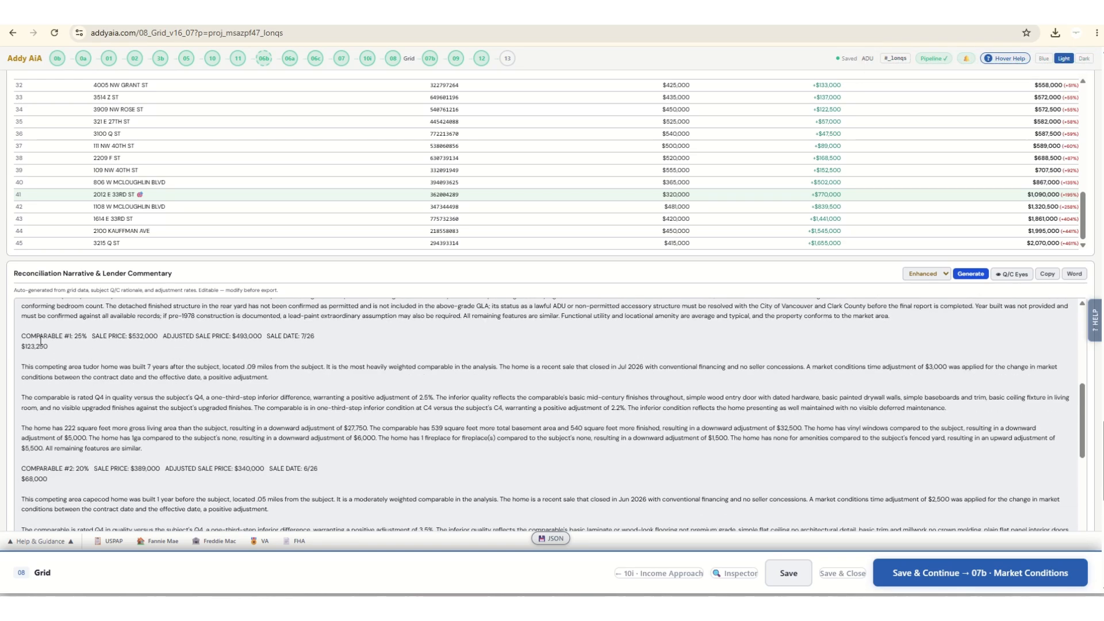
scroll(40, 341, down, 5)
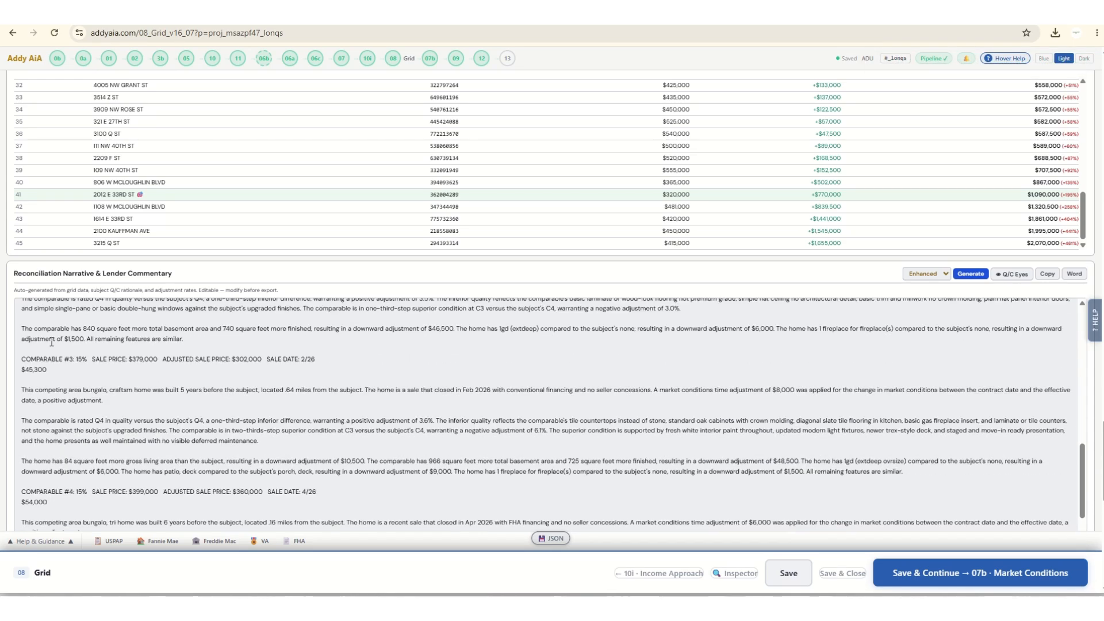
scroll(51, 342, down, 5)
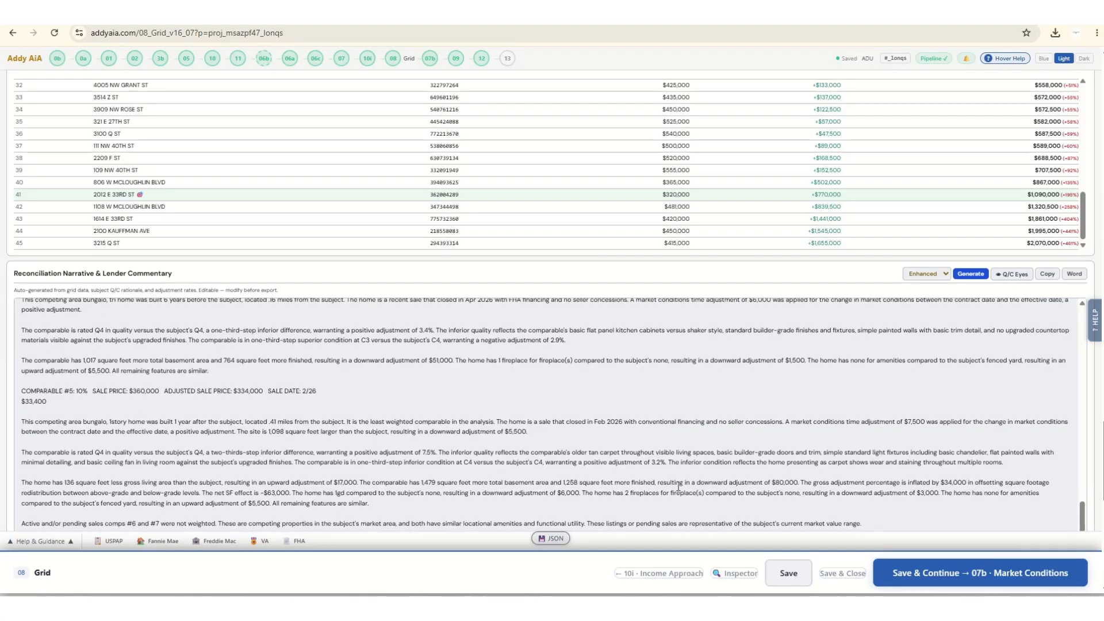
scroll(678, 487, down, 1)
click(1009, 580)
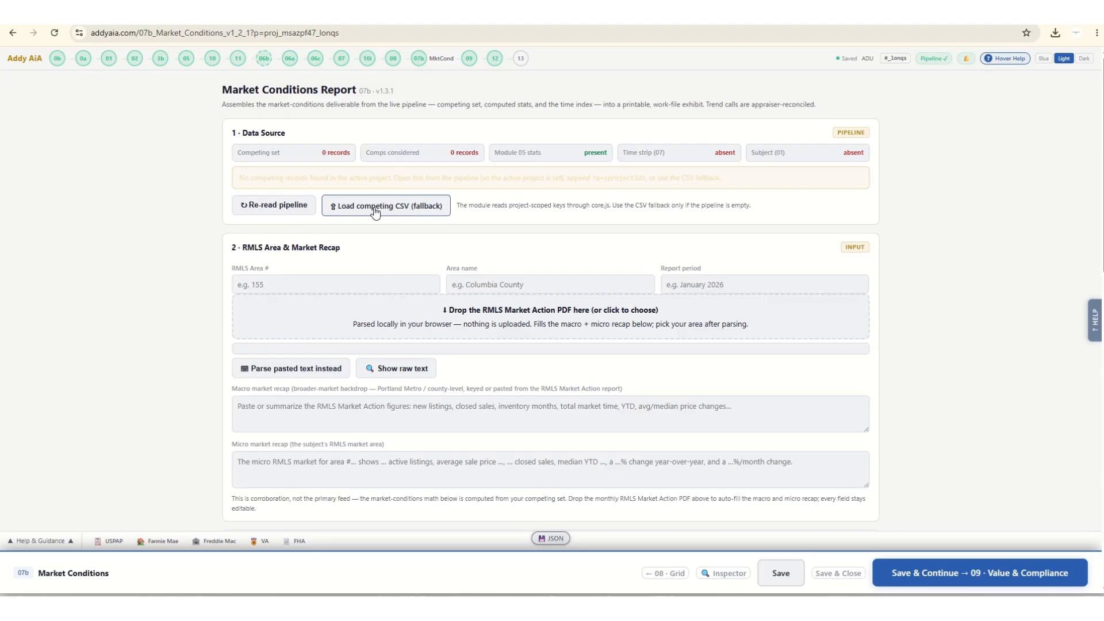
Re-read the pipeline data for the Market Conditions report and review the macro and micro recaps and comp time adjustments.
click(294, 214)
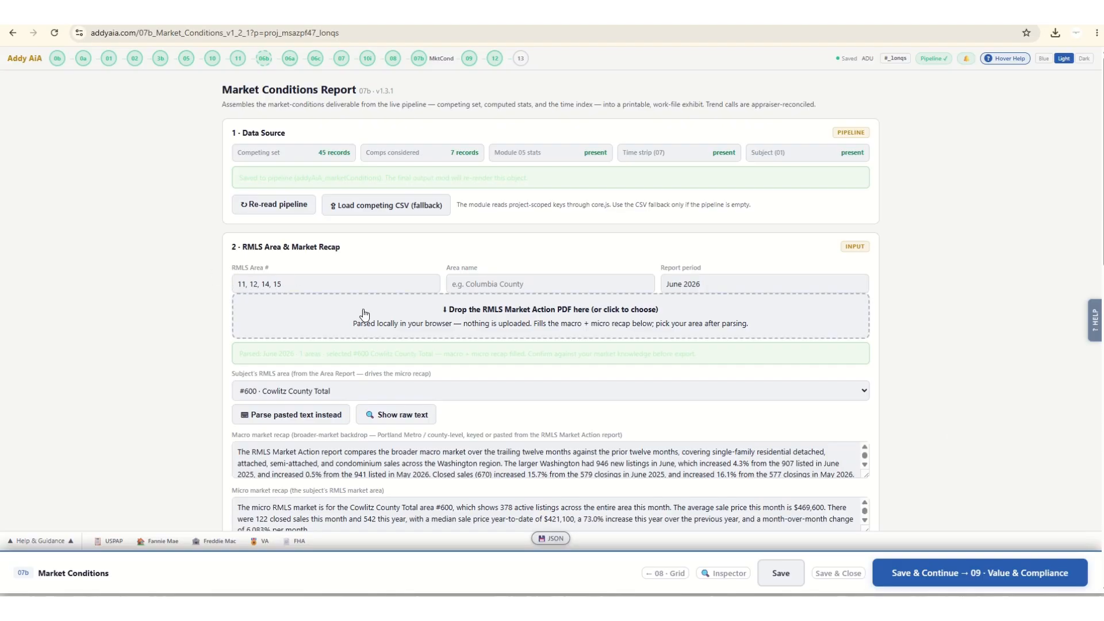
scroll(368, 327, down, 4)
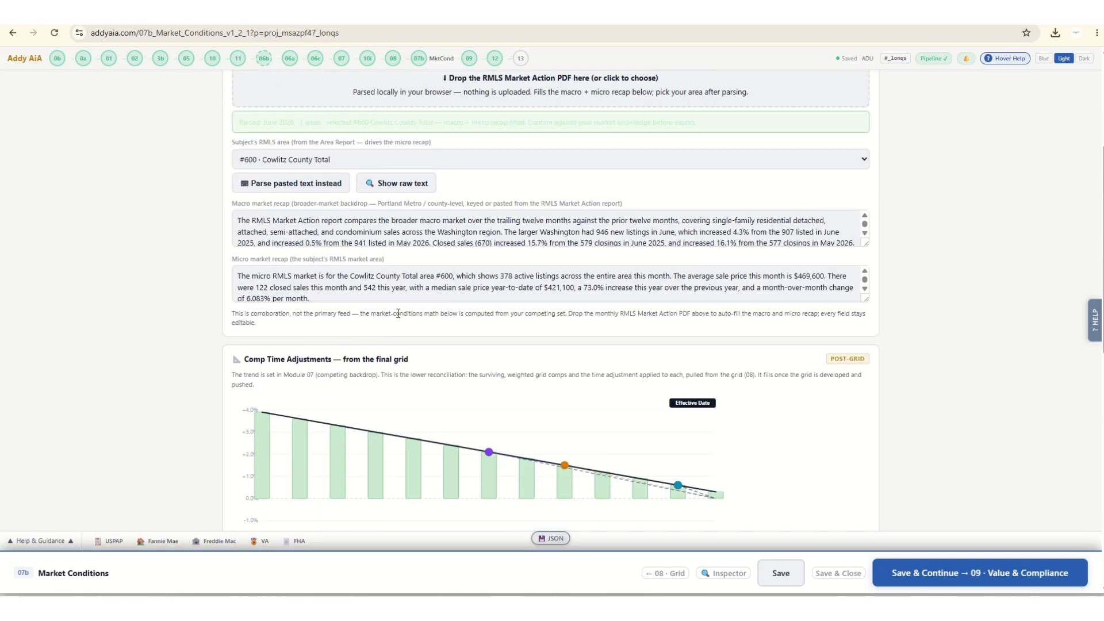
scroll(360, 263, down, 6)
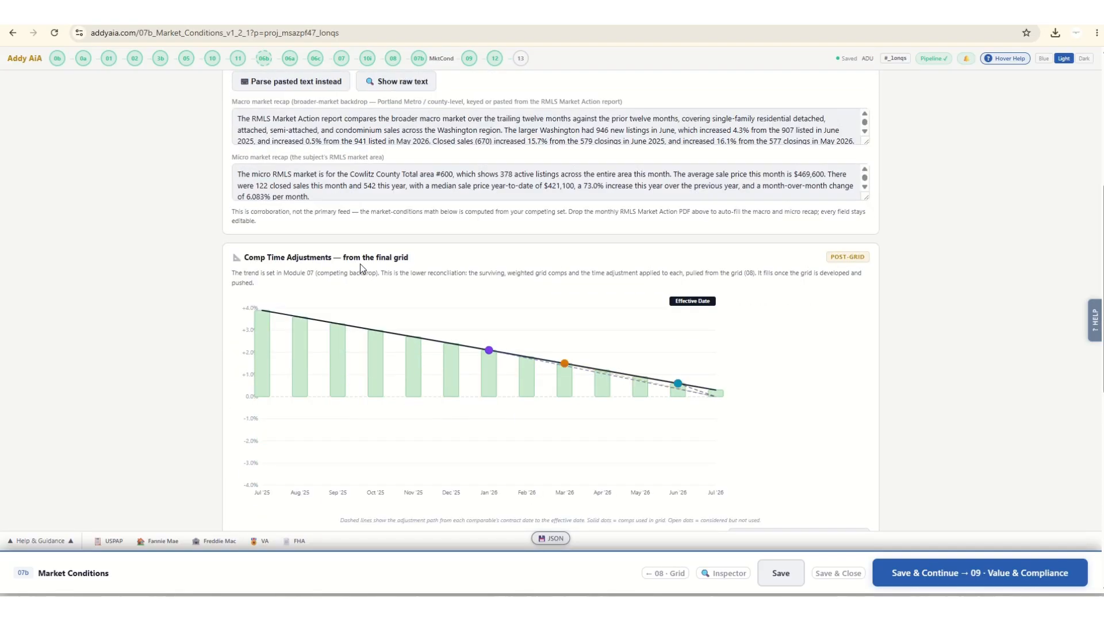
Generate the Market Conditions report from the derived competing dataset parameters.
scroll(409, 299, down, 4)
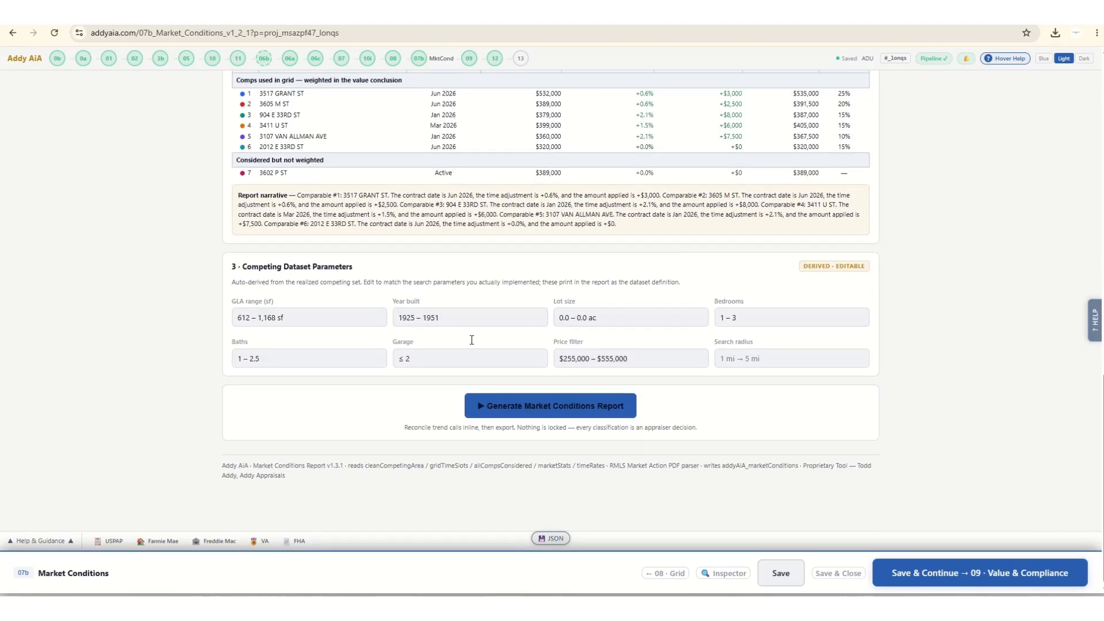
click(509, 407)
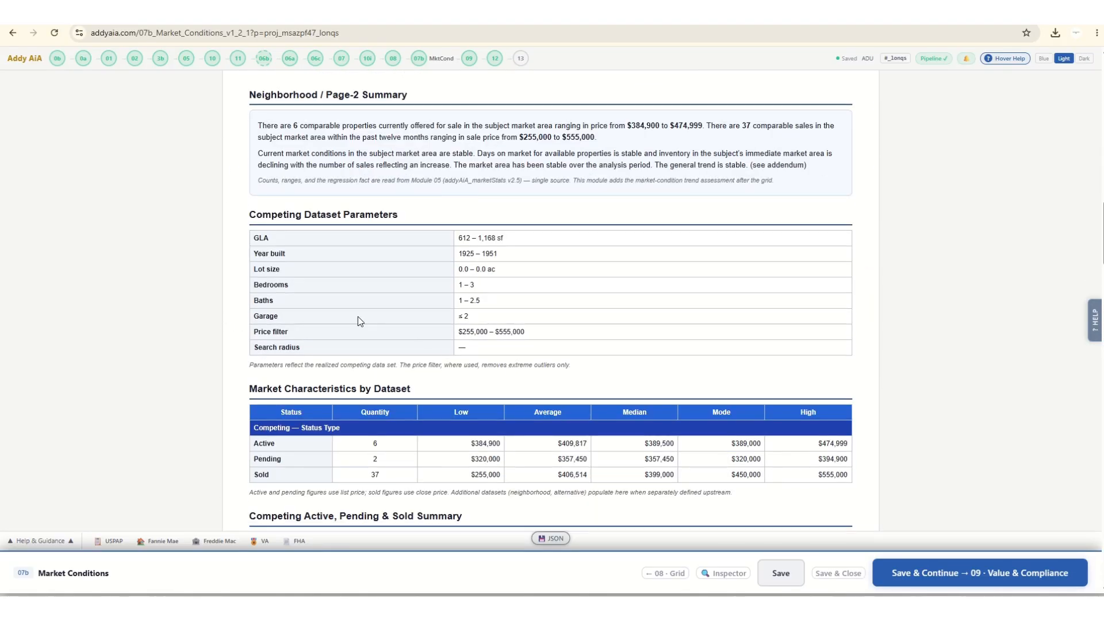
scroll(342, 319, up, 6)
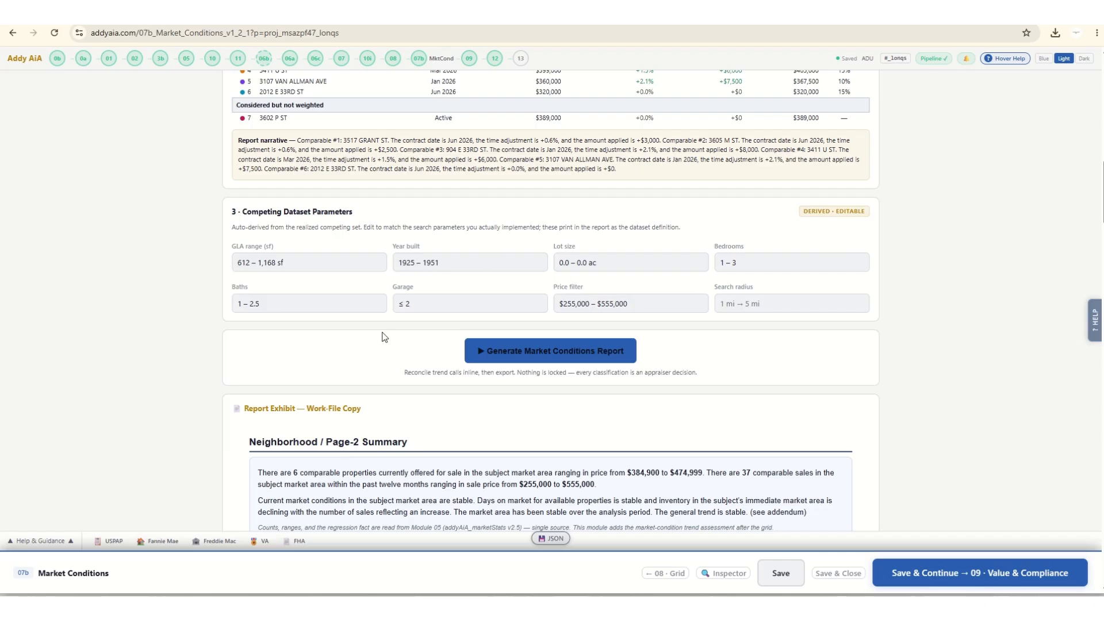
Read through the generated Market Conditions report, from the dataset parameters and trend grids to the regression, comments, RMLS recap and comparables considered.
scroll(368, 337, down, 3)
scroll(352, 332, down, 6)
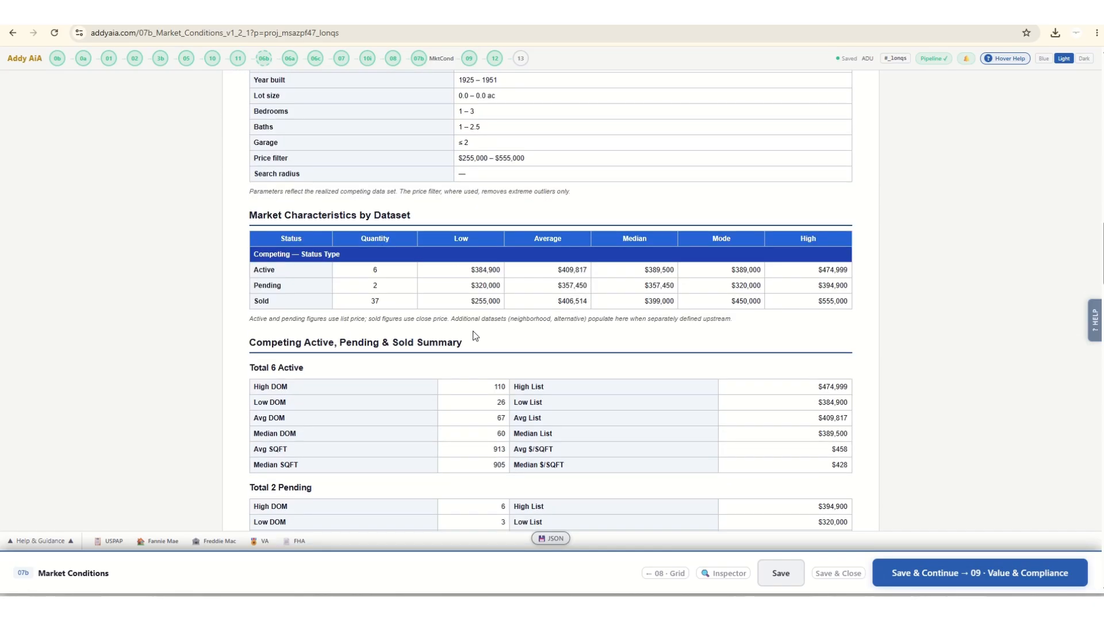
scroll(474, 336, down, 4)
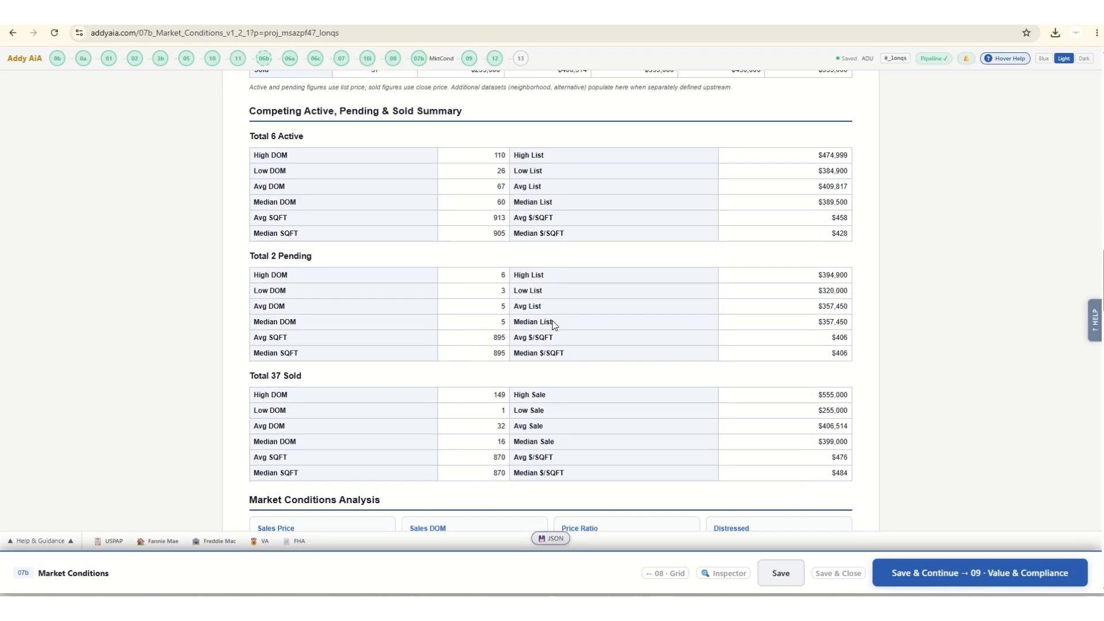
scroll(550, 325, down, 6)
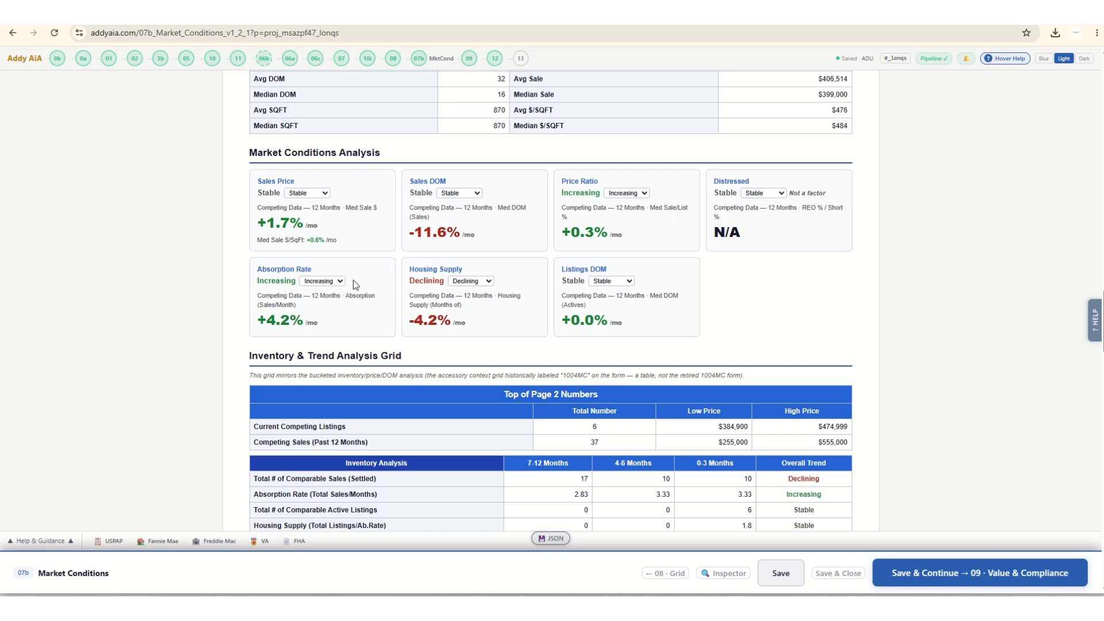
scroll(390, 316, down, 3)
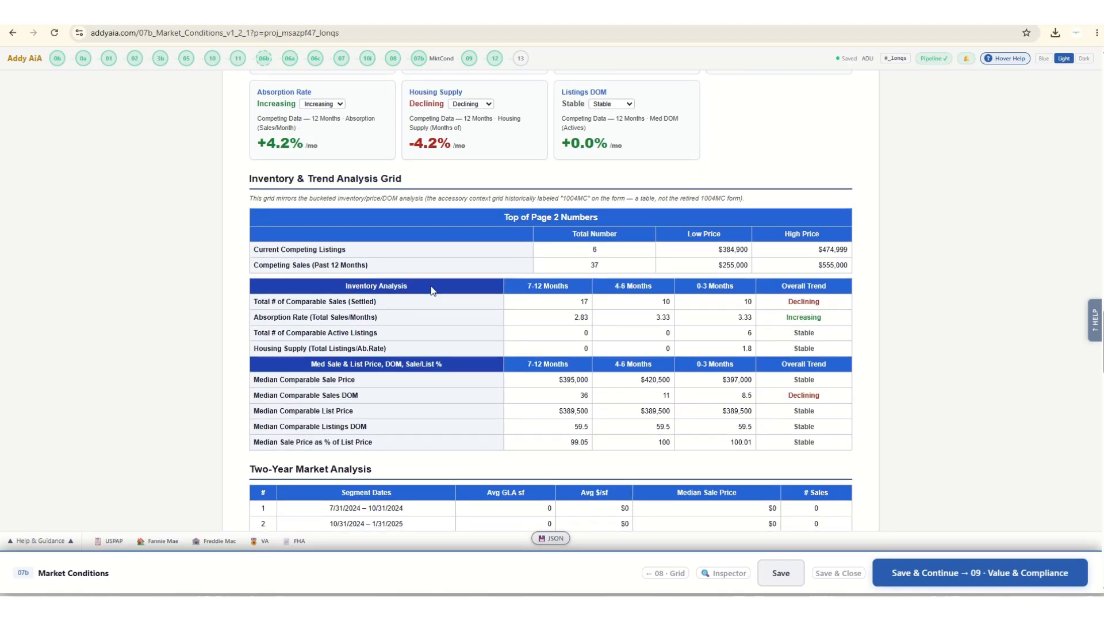
scroll(464, 268, down, 3)
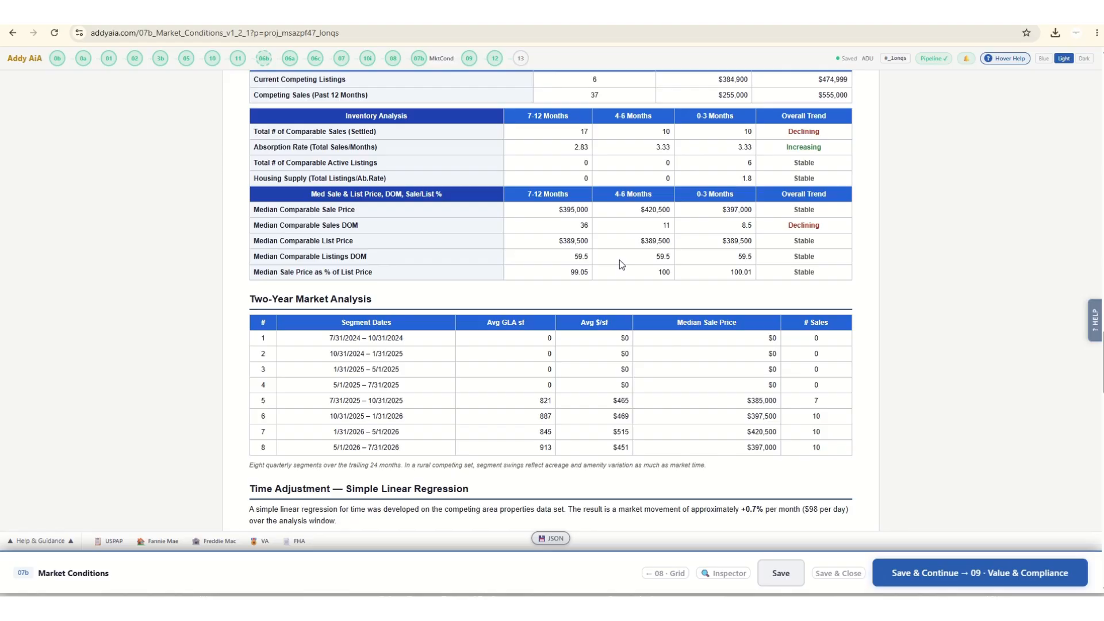
scroll(598, 260, down, 4)
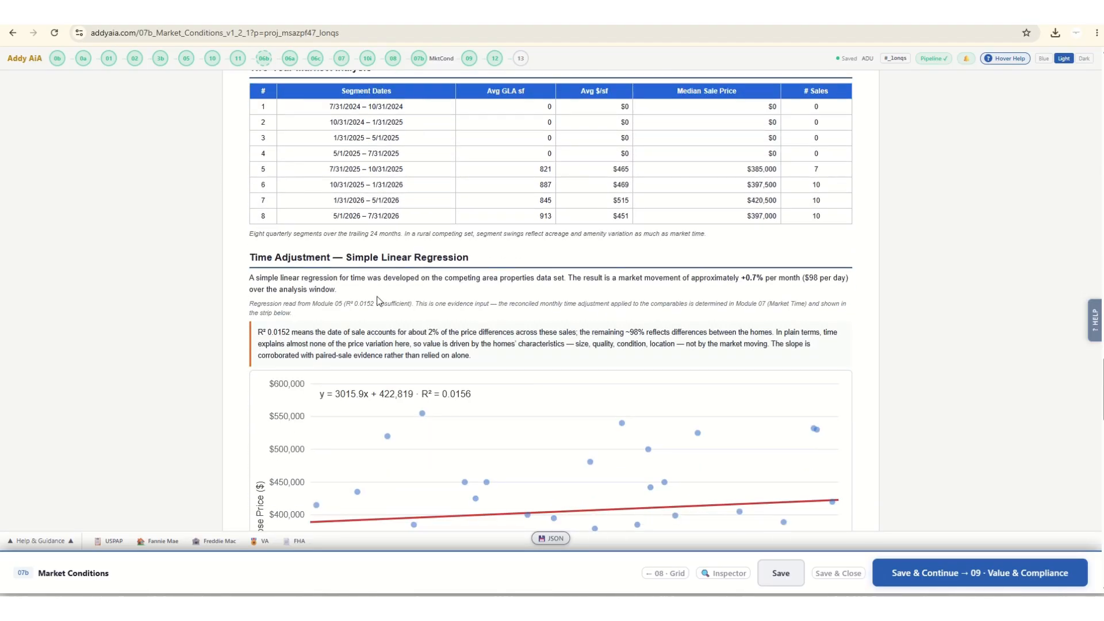
scroll(358, 282, down, 3)
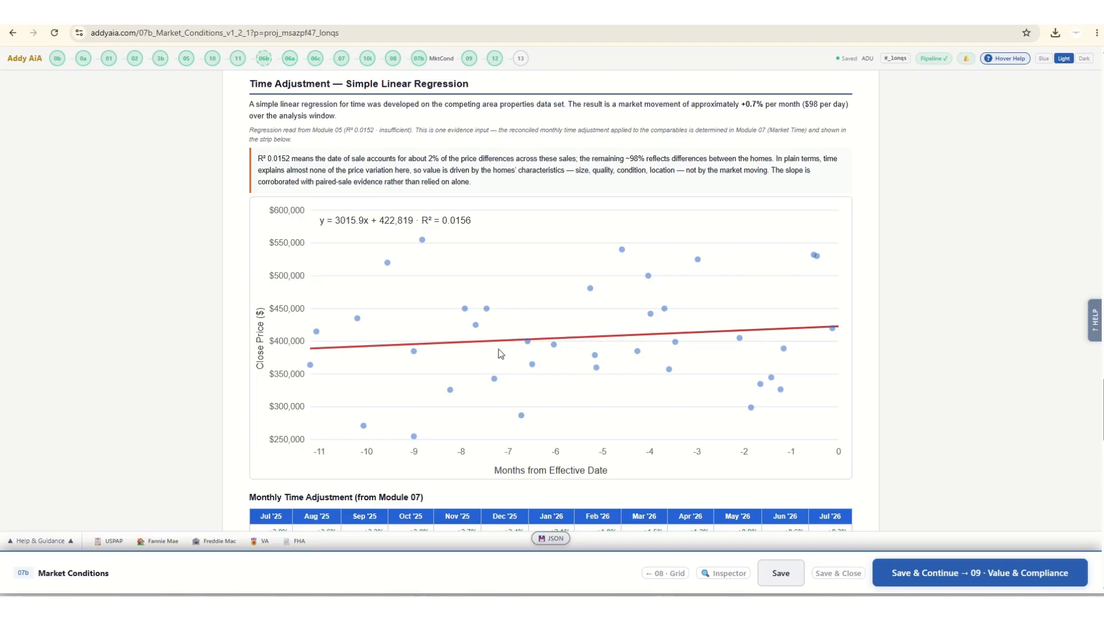
scroll(472, 359, down, 1)
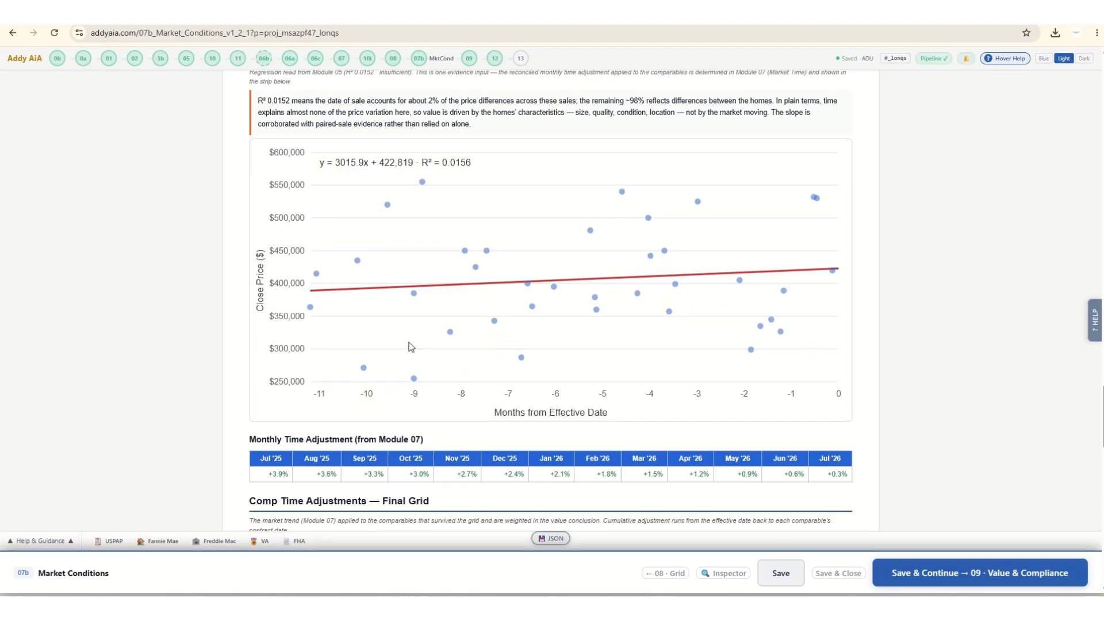
scroll(411, 347, down, 6)
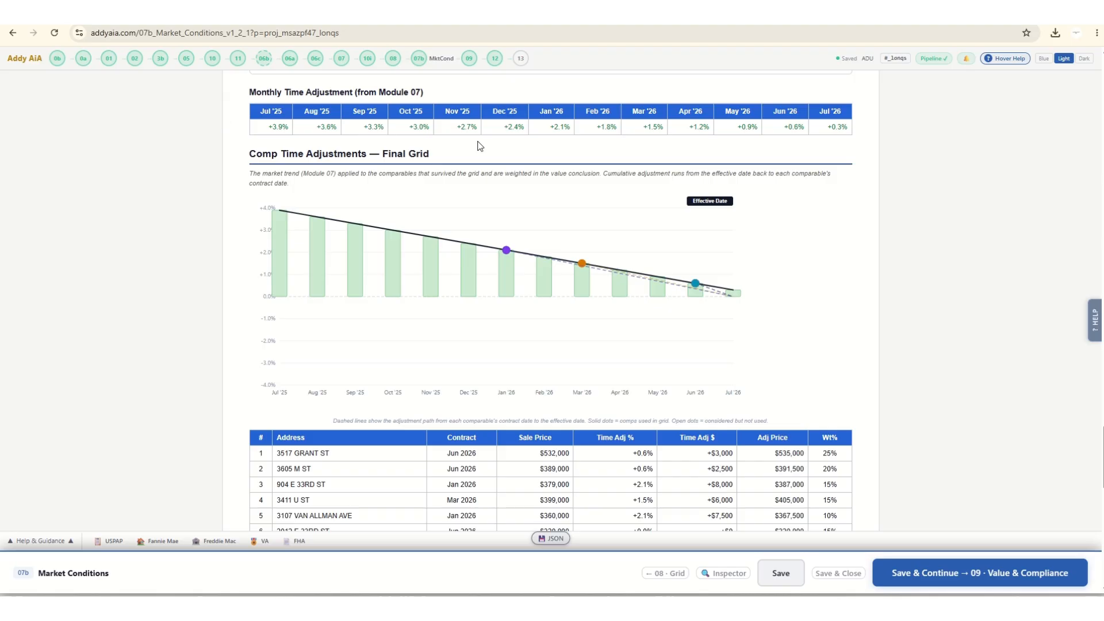
scroll(346, 246, down, 6)
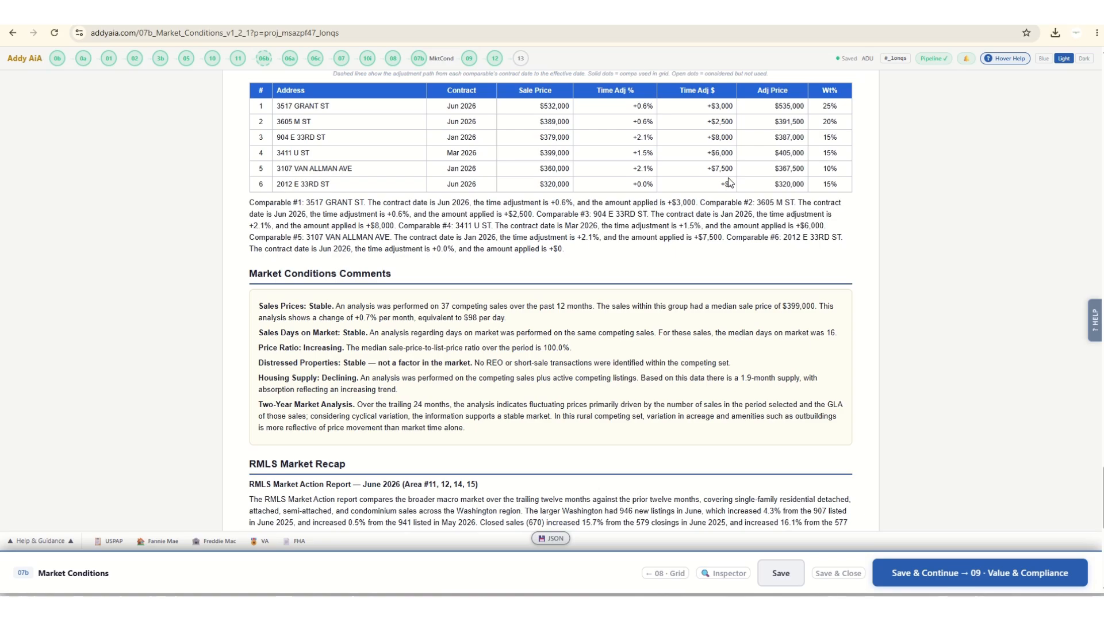
scroll(330, 253, down, 3)
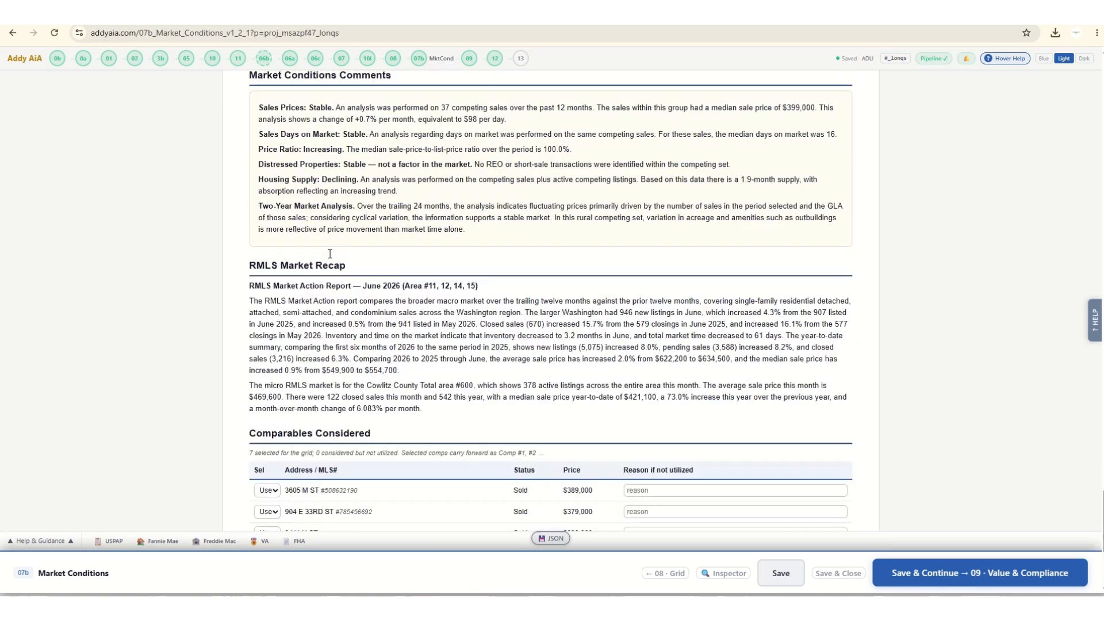
scroll(330, 254, down, 4)
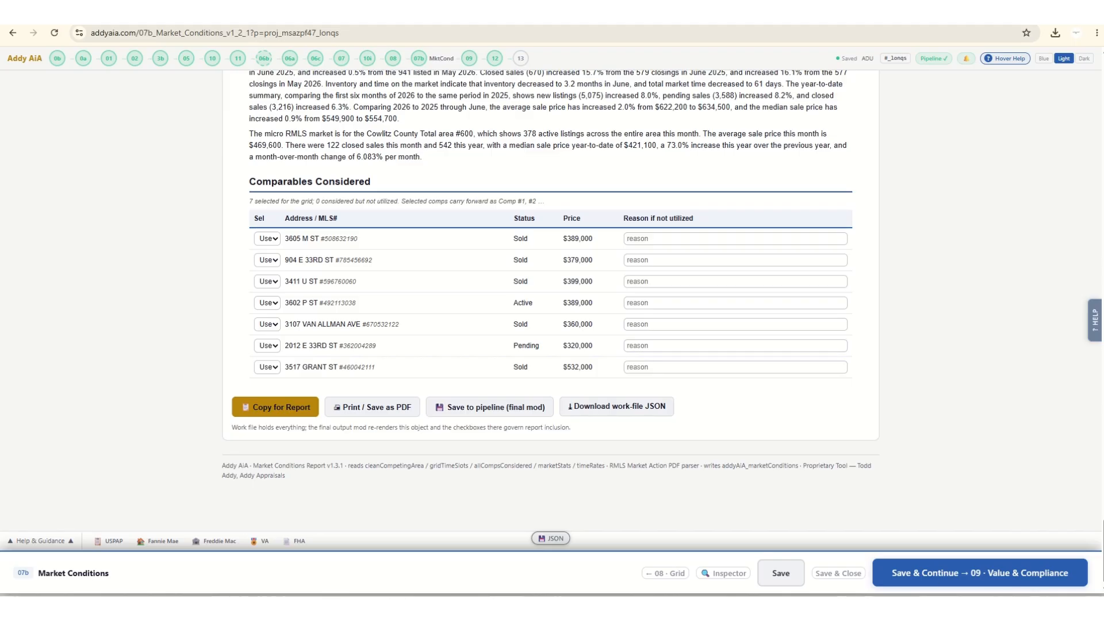
Save and continue through Value & Compliance to Final Reconciliation, excluding the income approach as Not deemed reliable and the cost approach as Older home — depreciation unreliable.
click(1008, 582)
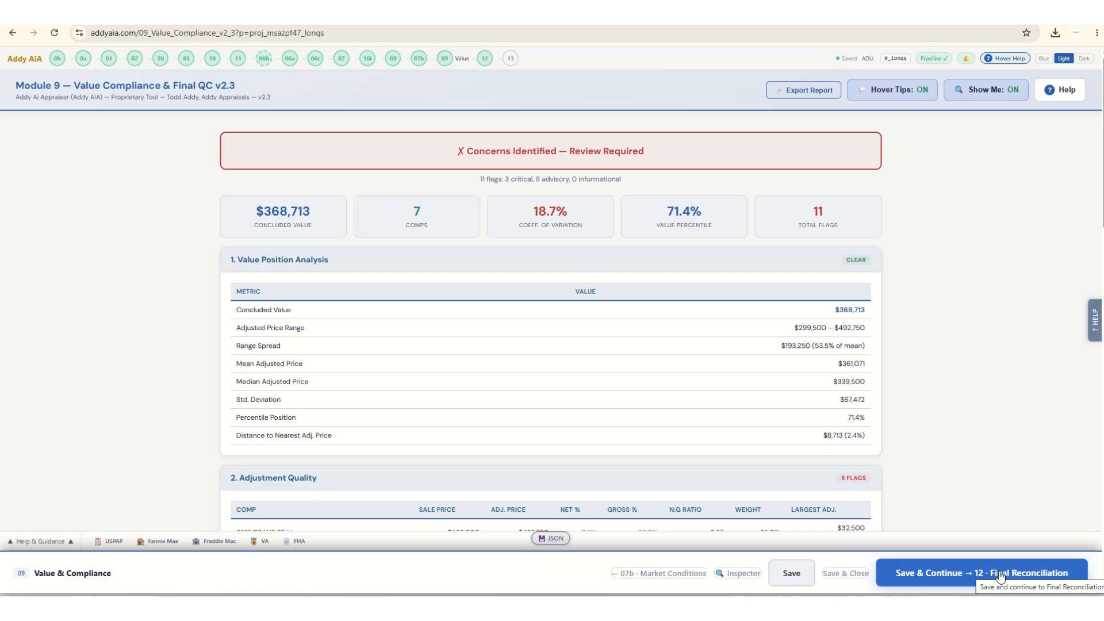
click(1000, 575)
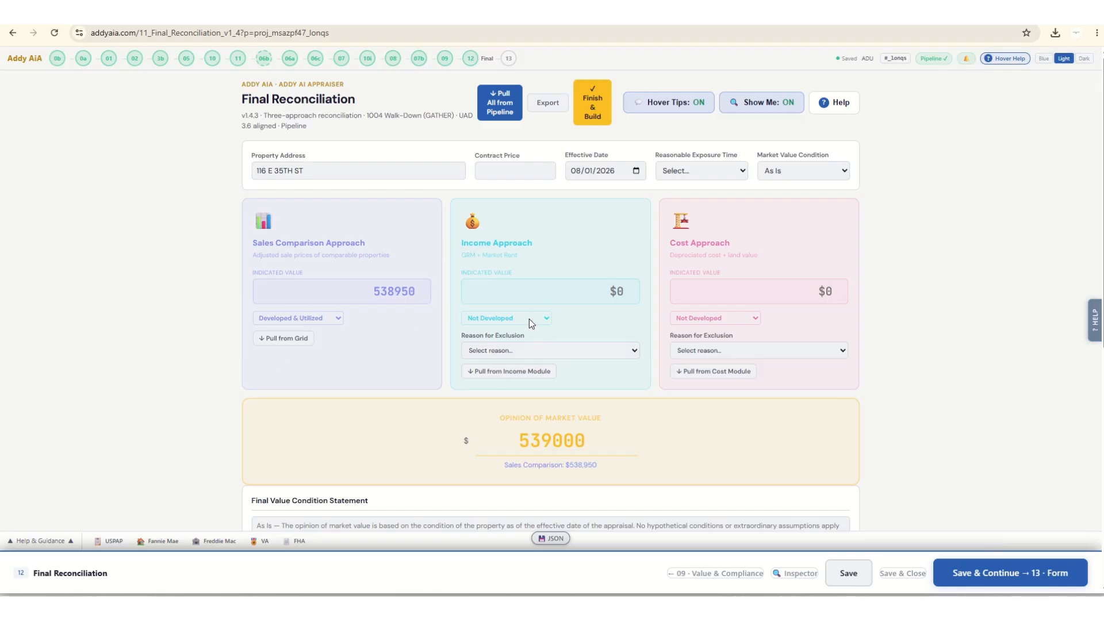
click(539, 354)
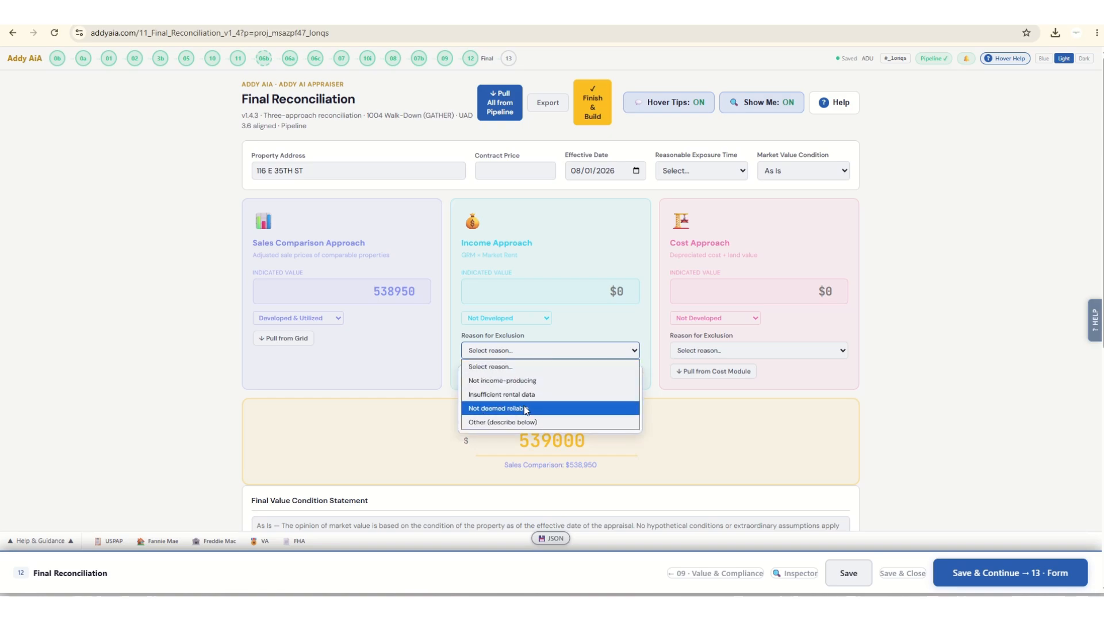
click(525, 410)
click(733, 319)
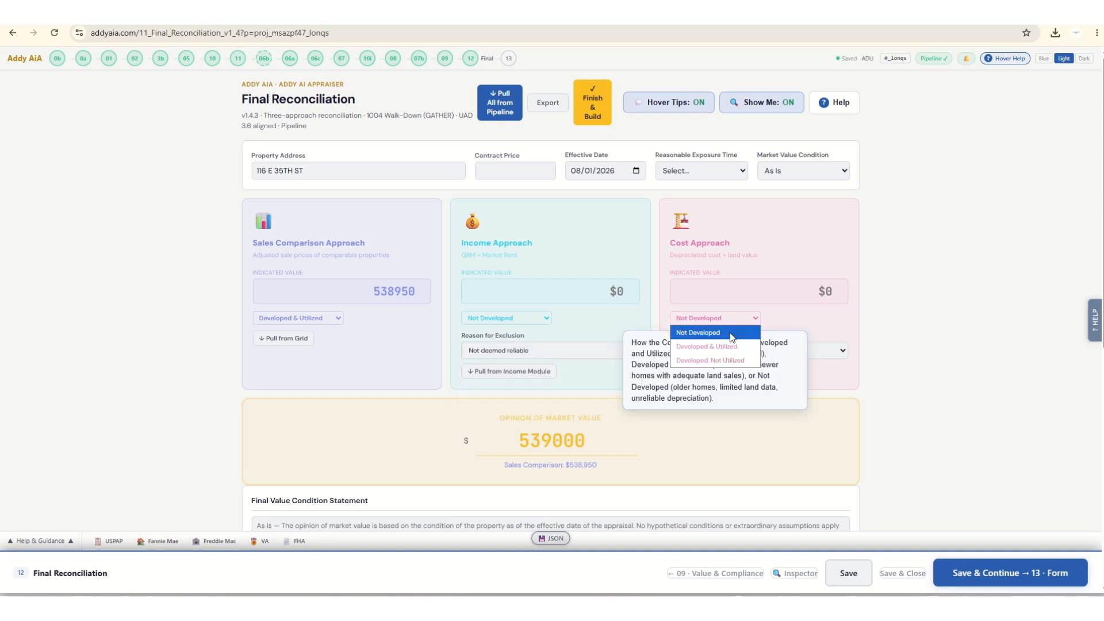
click(730, 332)
click(732, 349)
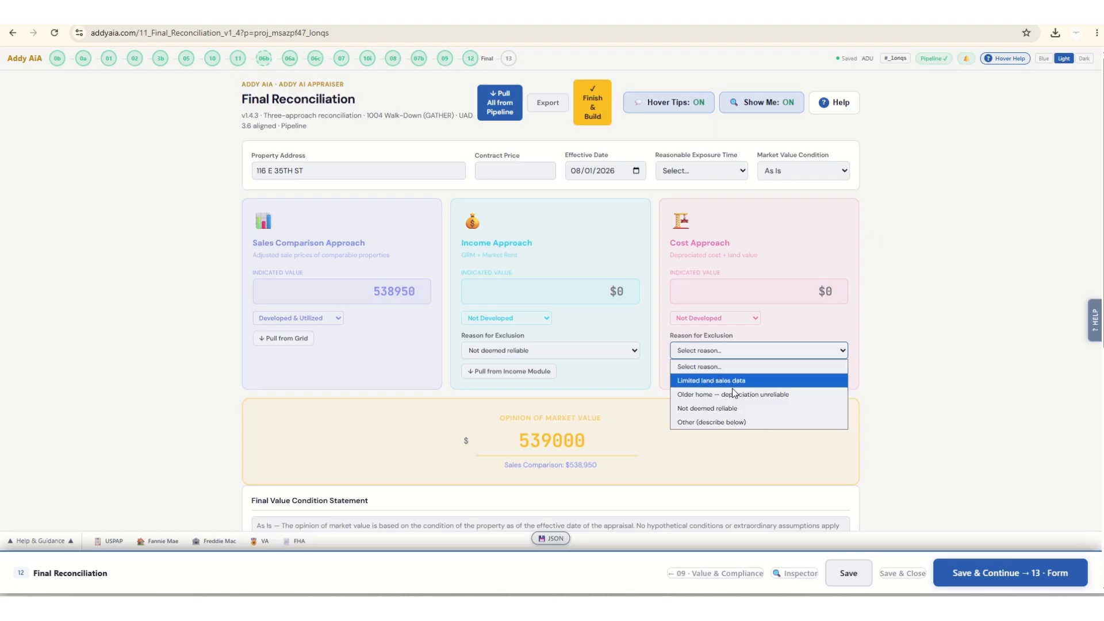
click(733, 395)
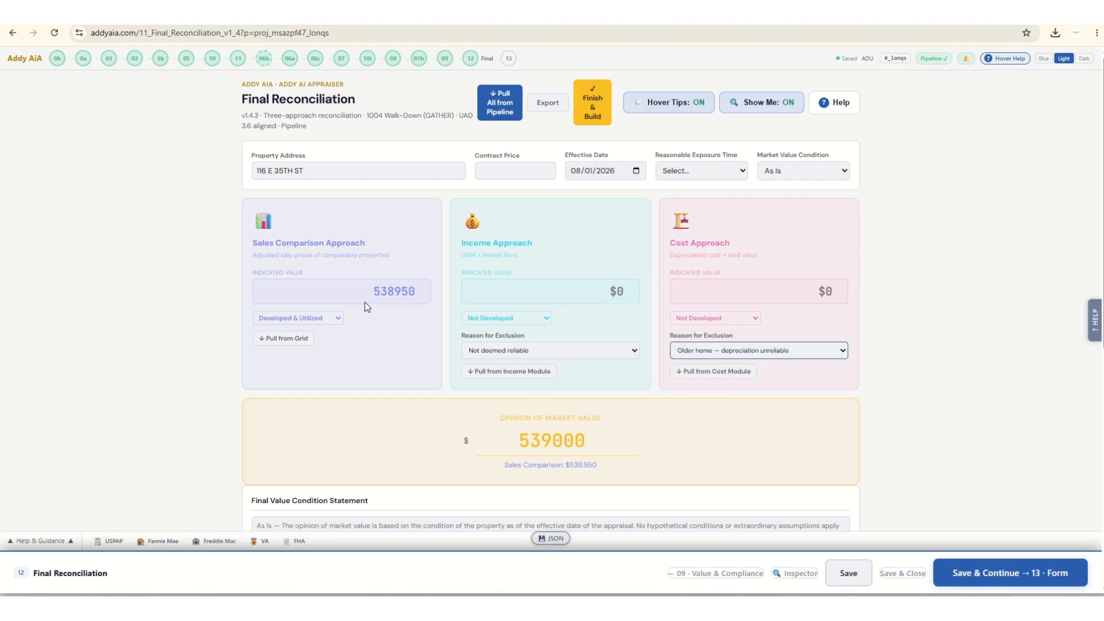
Pull all approach values from the pipeline into Final Reconciliation and review the opinion of value, reconciliation and defects sections.
click(495, 109)
scroll(138, 274, down, 2)
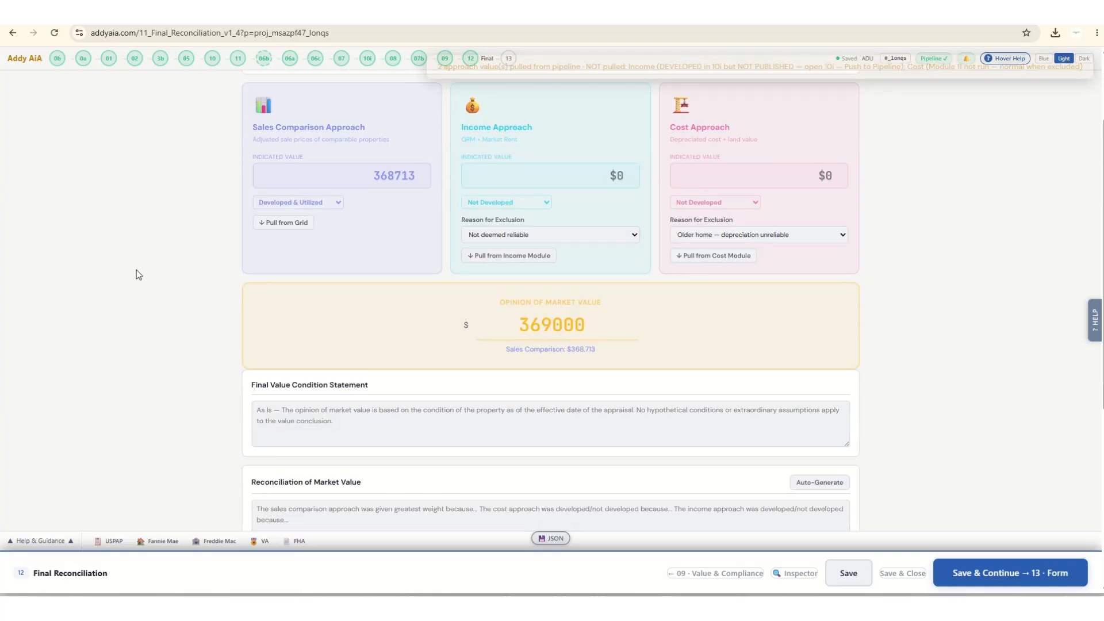
scroll(138, 274, down, 1)
scroll(136, 270, down, 3)
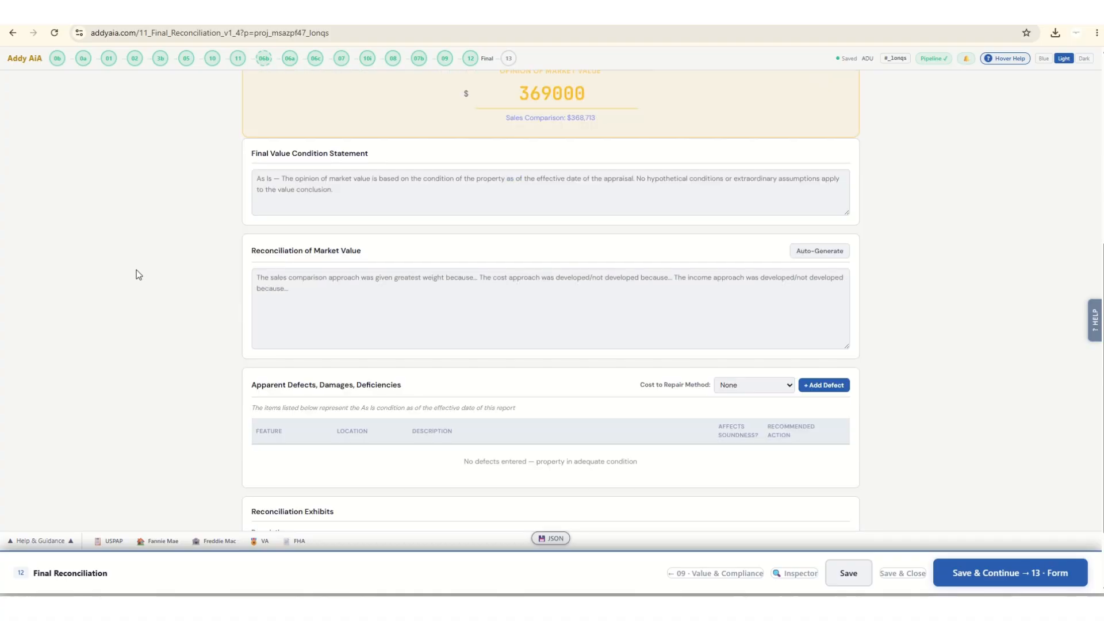
scroll(136, 270, up, 8)
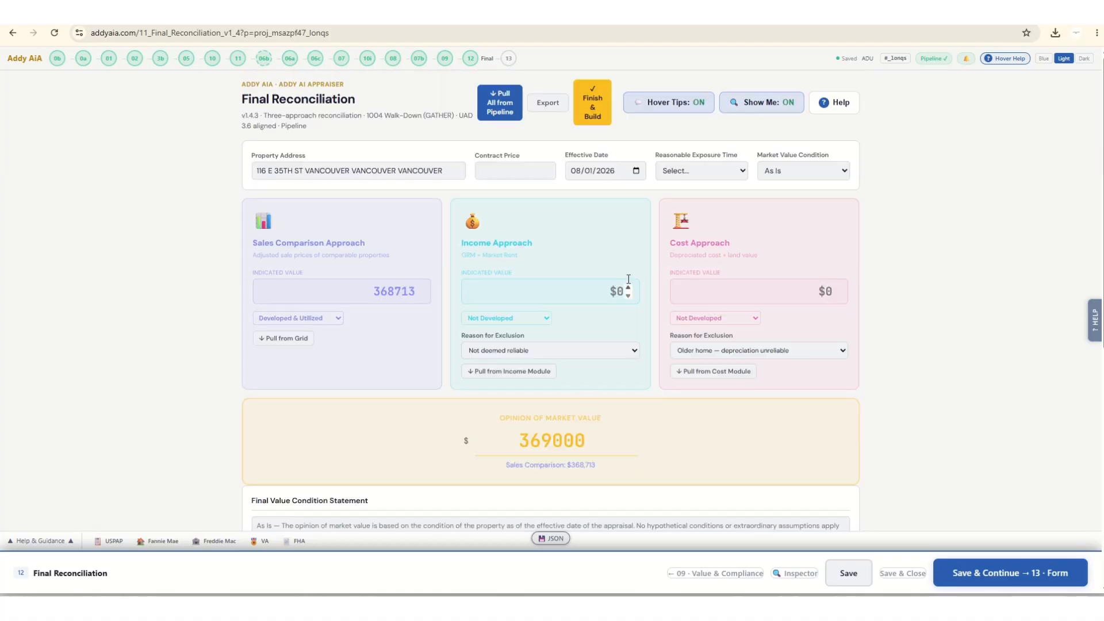
Finish and build the appraisal package, then export the full reconciliation and check the recent downloads.
click(588, 105)
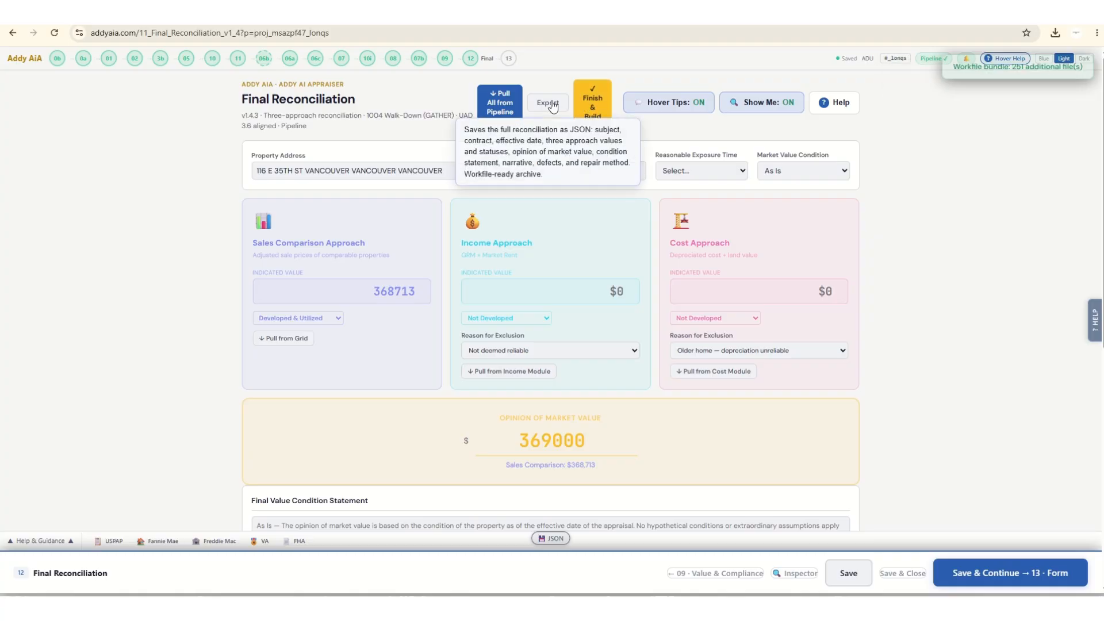
click(549, 104)
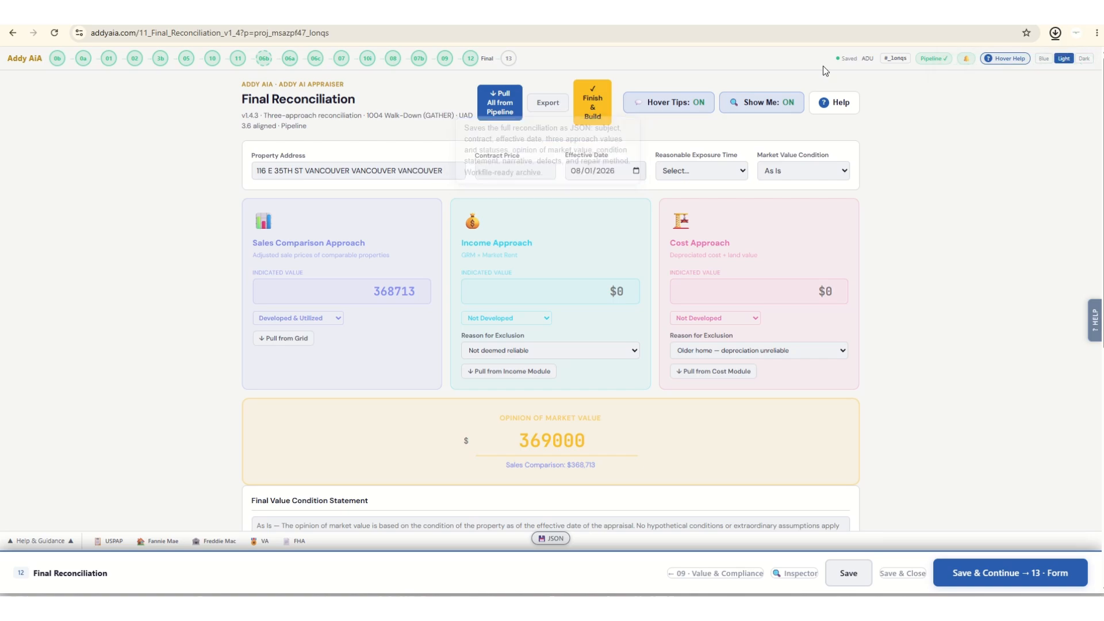
click(1054, 35)
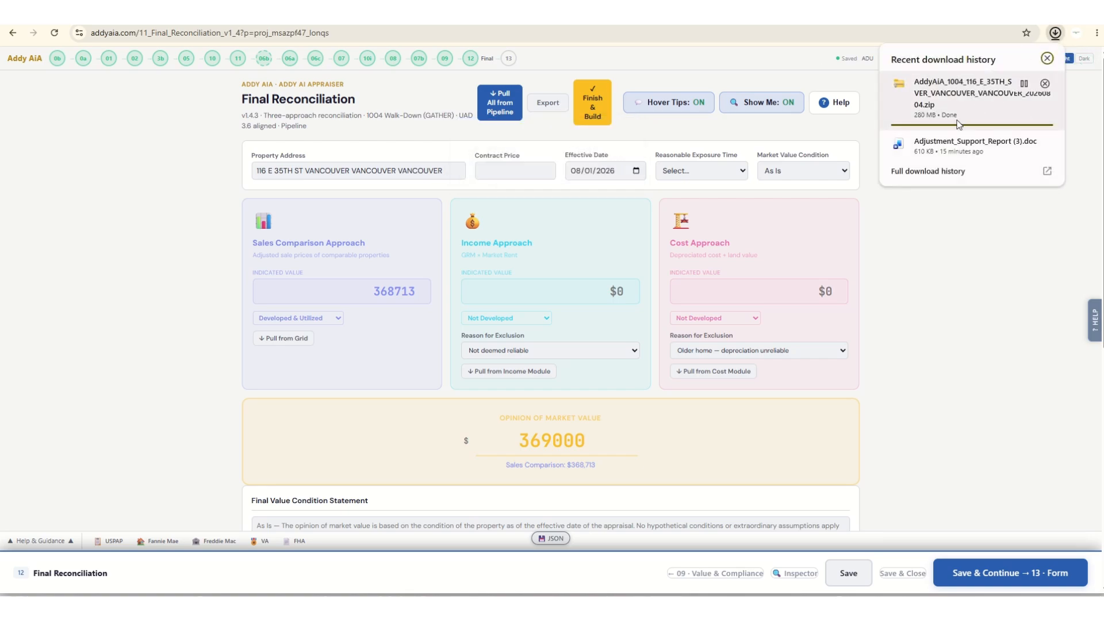
click(961, 297)
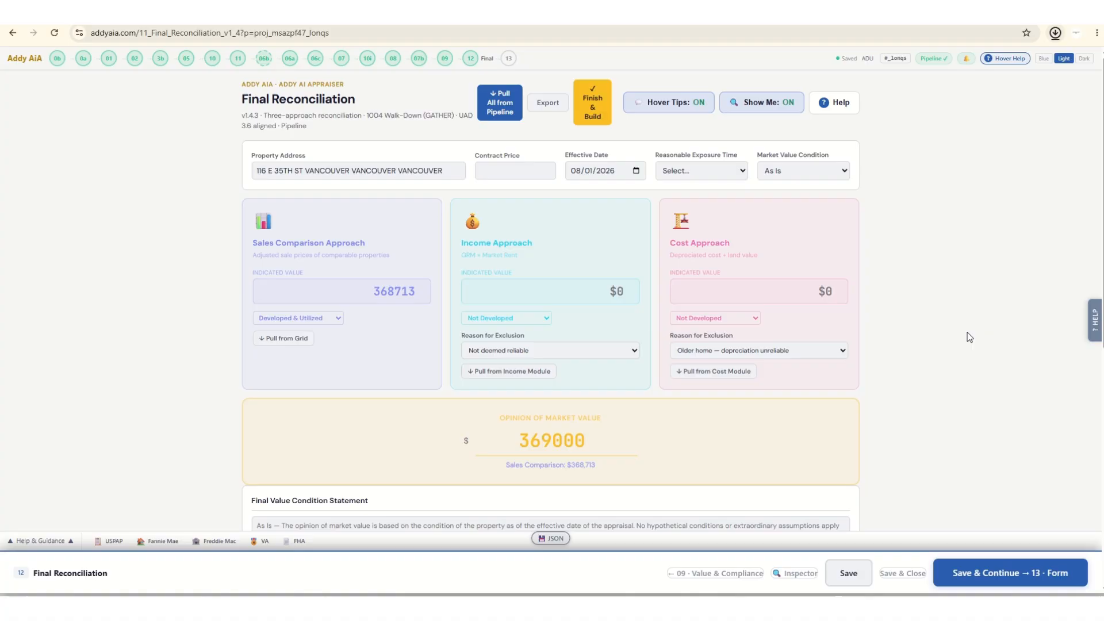
Save the reconciliation, continue to the form module, and review the Shadow Form's prefilled sections down to the live adjustment support.
click(1005, 583)
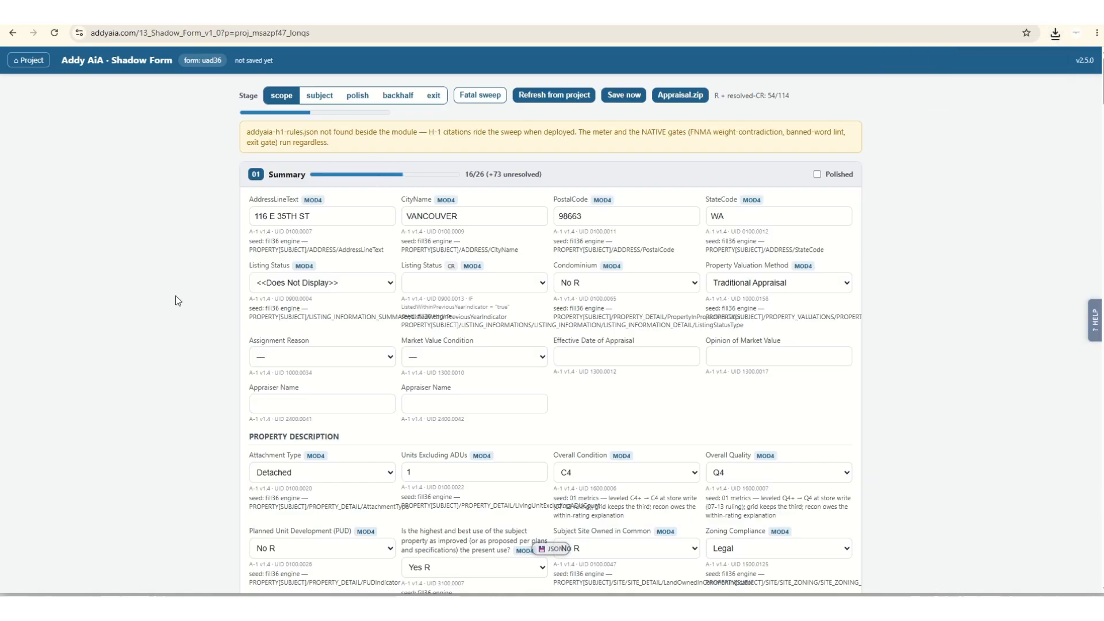
scroll(176, 296, down, 2)
scroll(175, 295, down, 4)
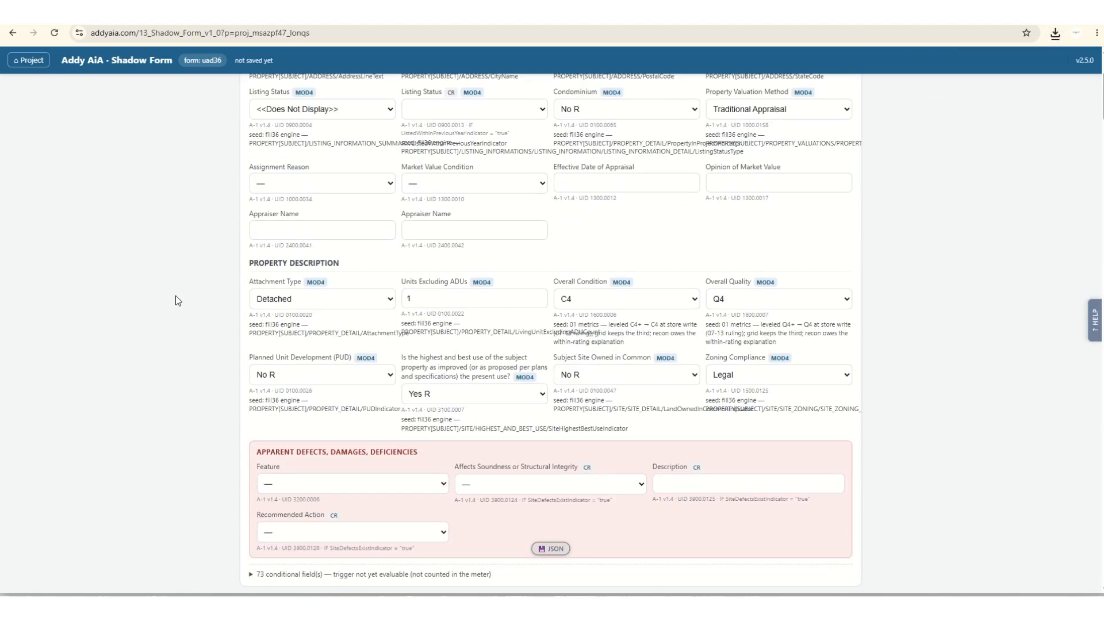
scroll(174, 295, up, 5)
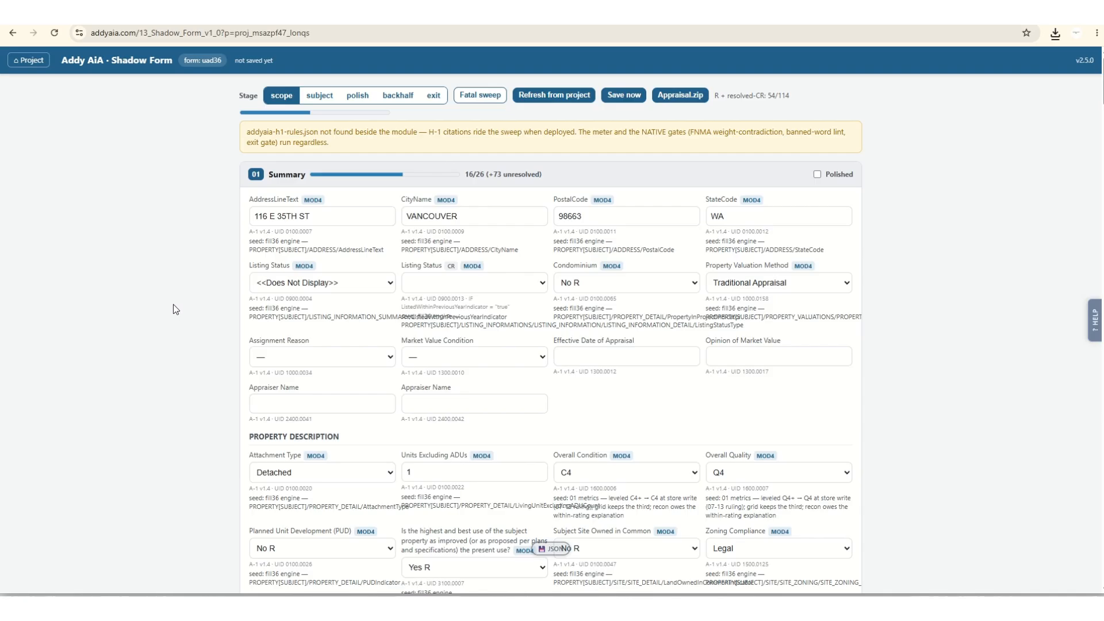
scroll(174, 305, down, 15)
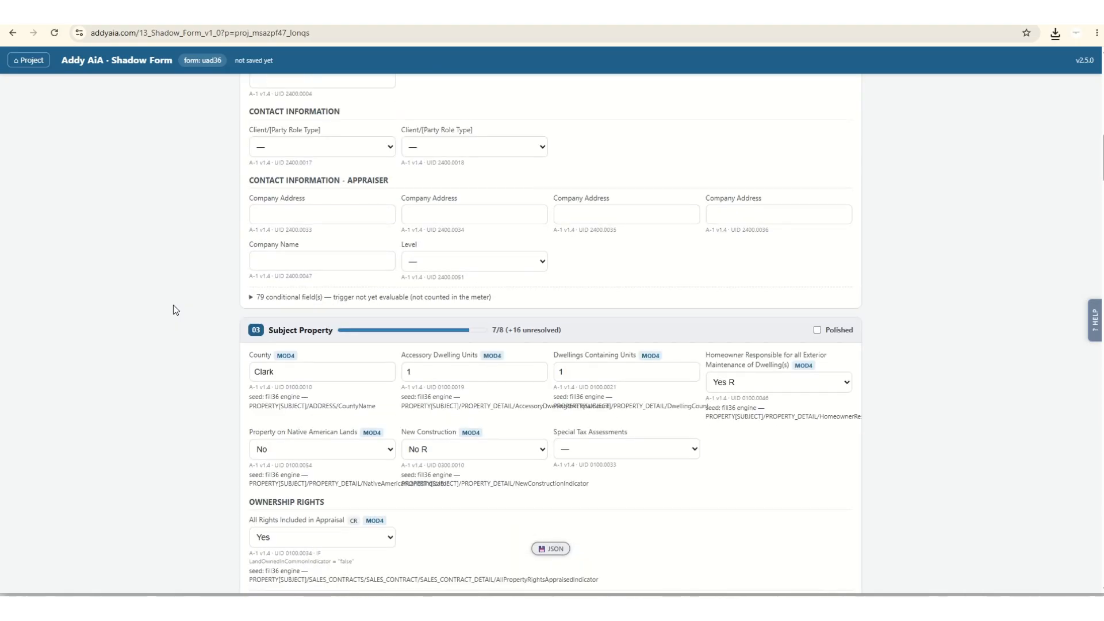
scroll(174, 305, down, 20)
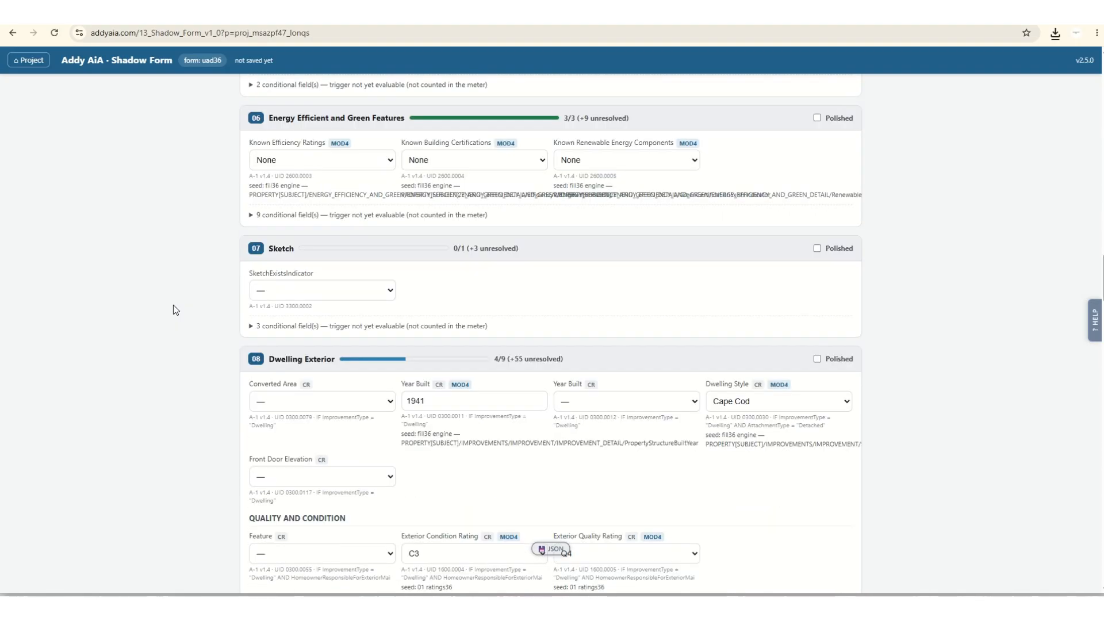
scroll(173, 305, down, 20)
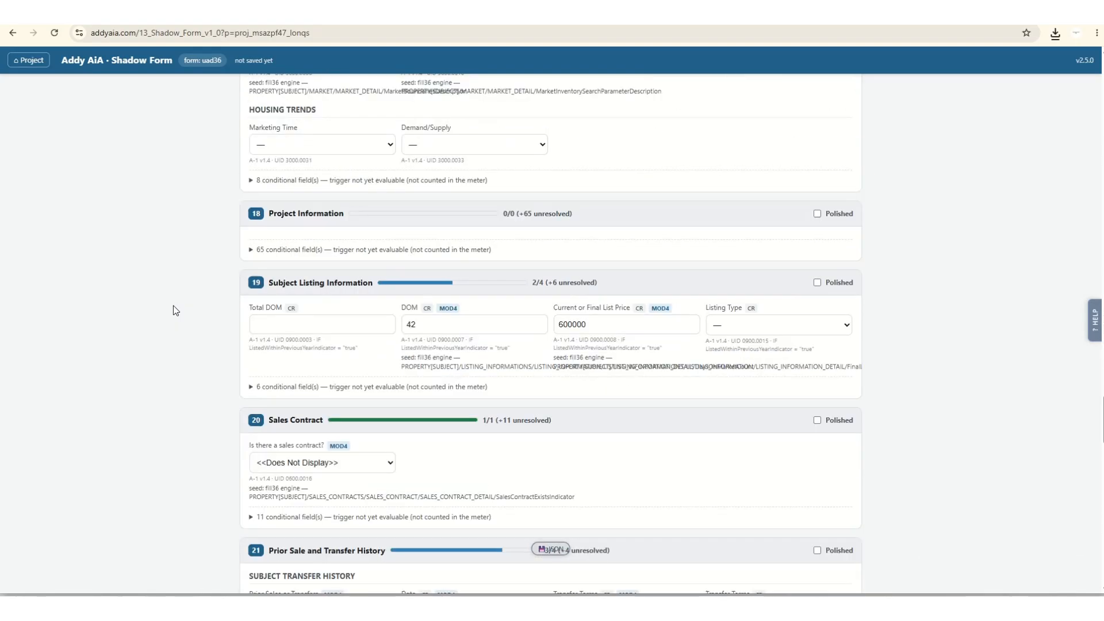
scroll(174, 305, down, 15)
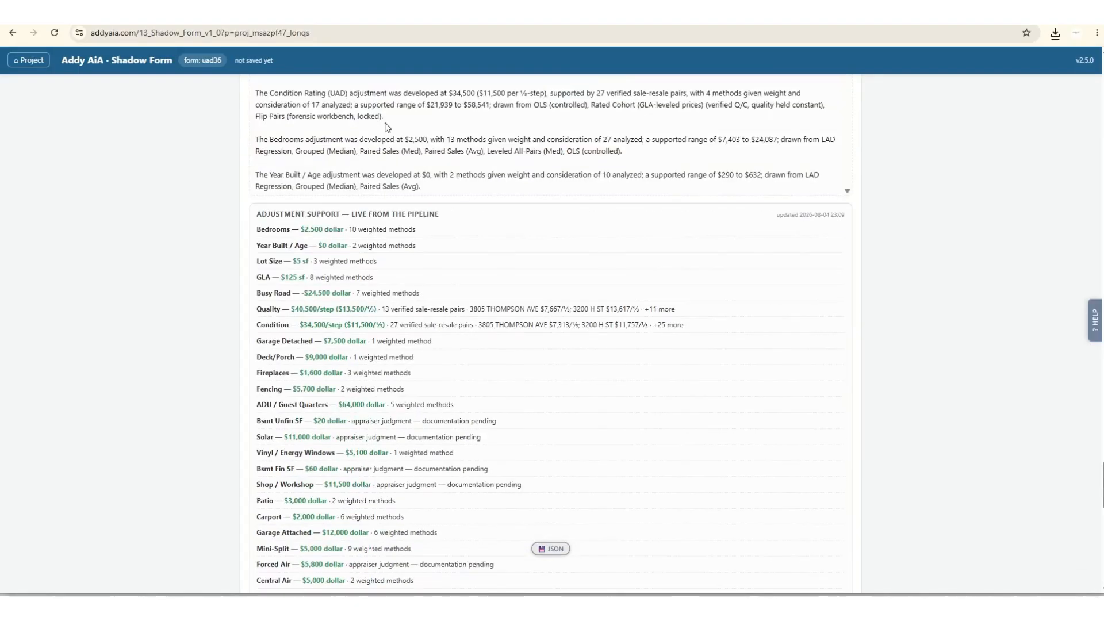
Review the remaining Shadow Form sections through Certifications, return to the Summary section and export the project as JSON.
scroll(257, 364, down, 15)
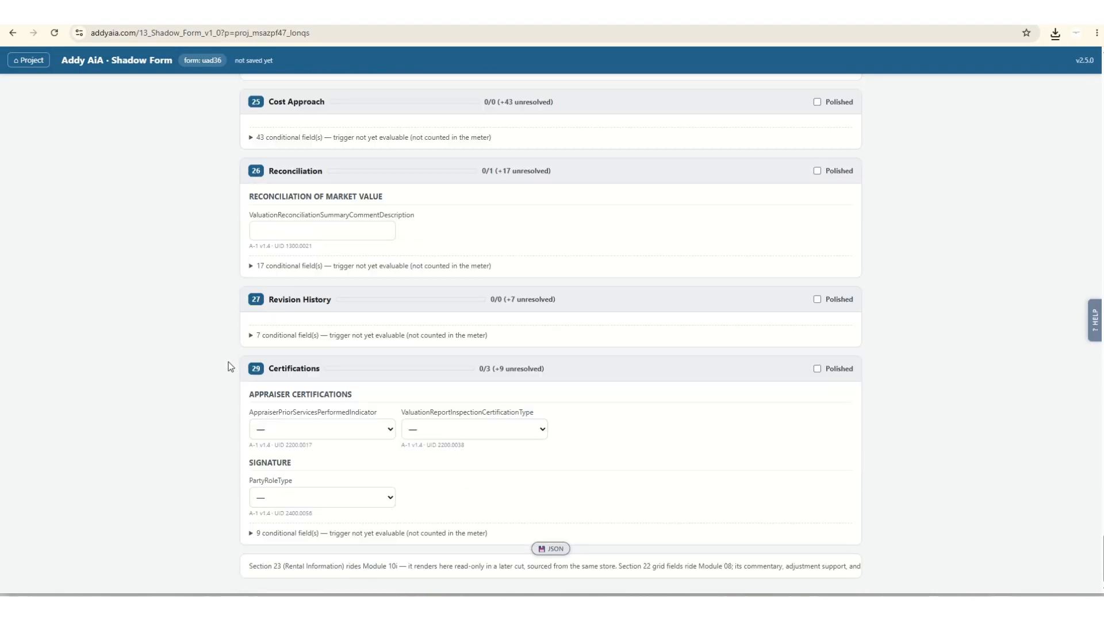
key(Home)
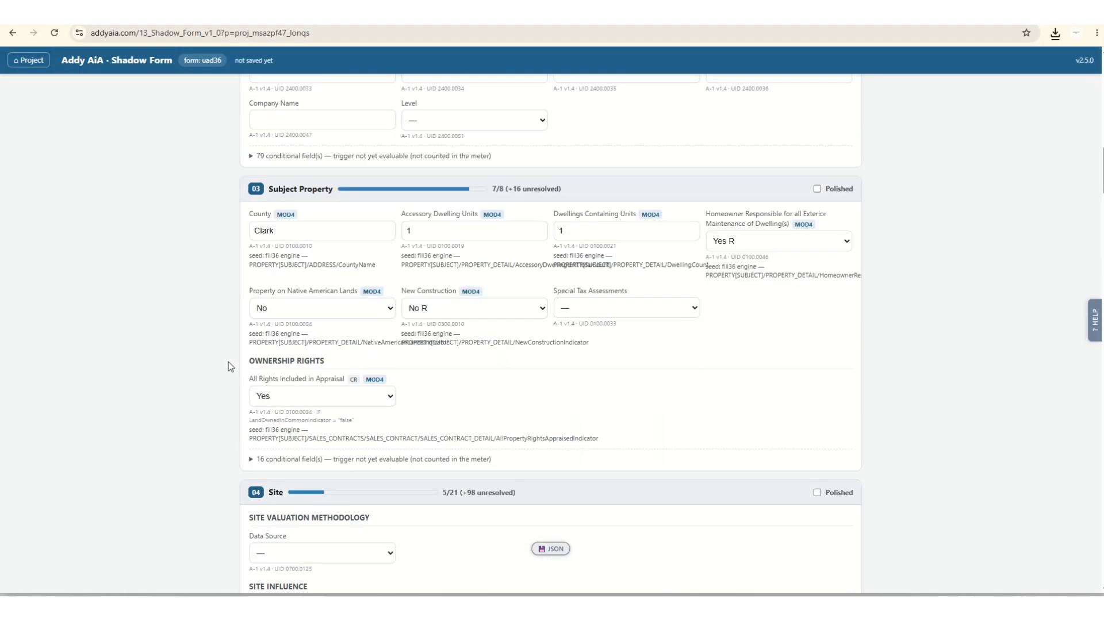
click(551, 555)
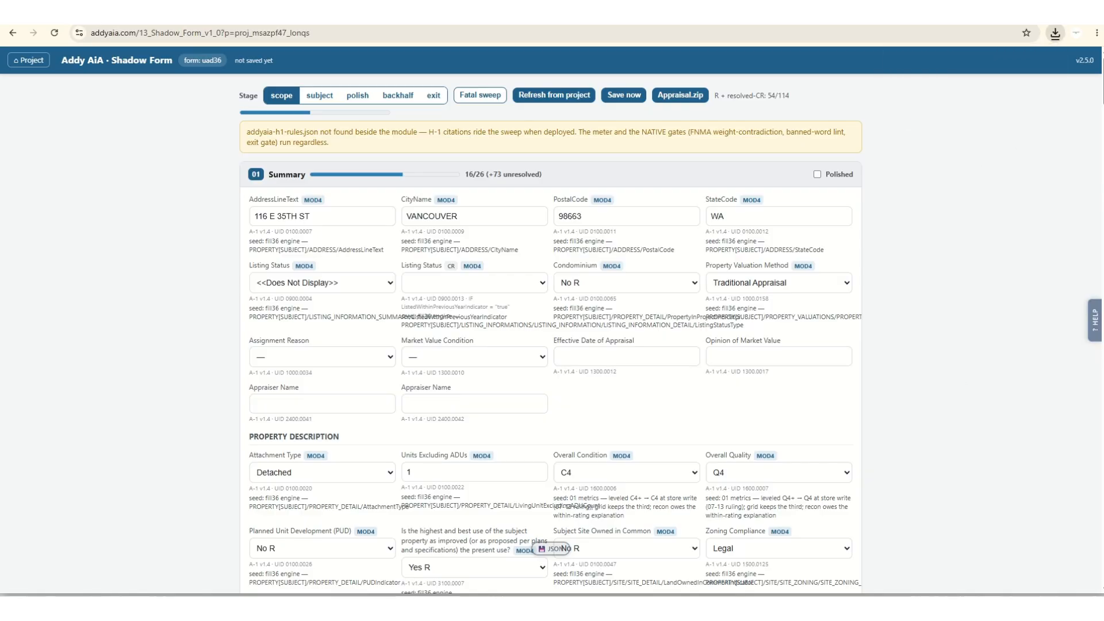
Switch to File Explorer, move a window showing Data (D:) off to the side, and pull ADU.addyaia (10).json there from Chrome's recent downloads.
key(alt+Tab)
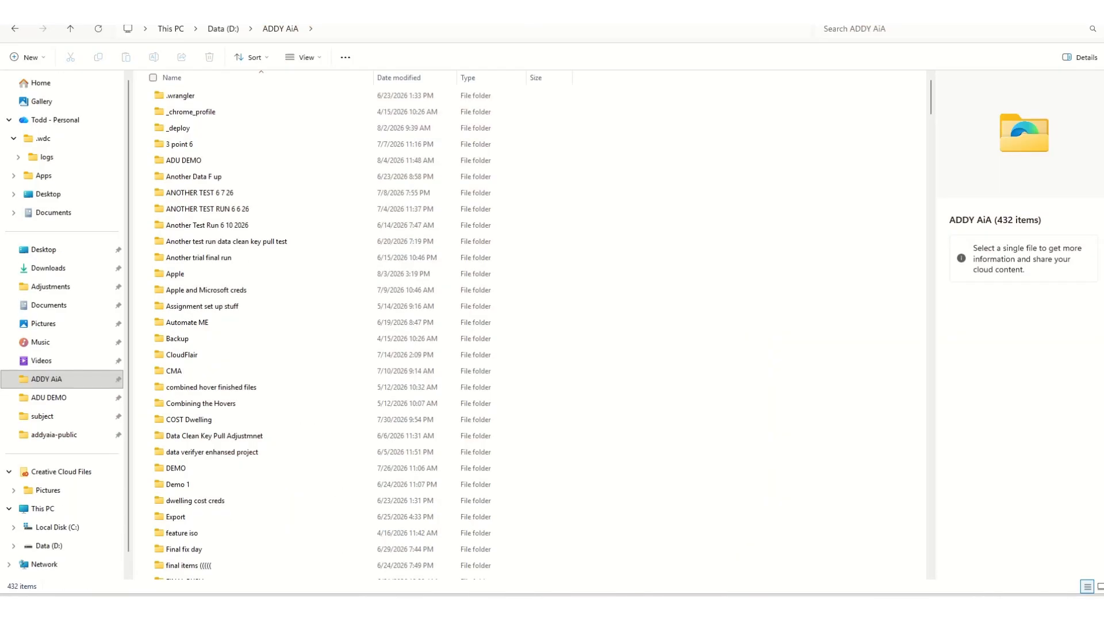
key(alt+Tab)
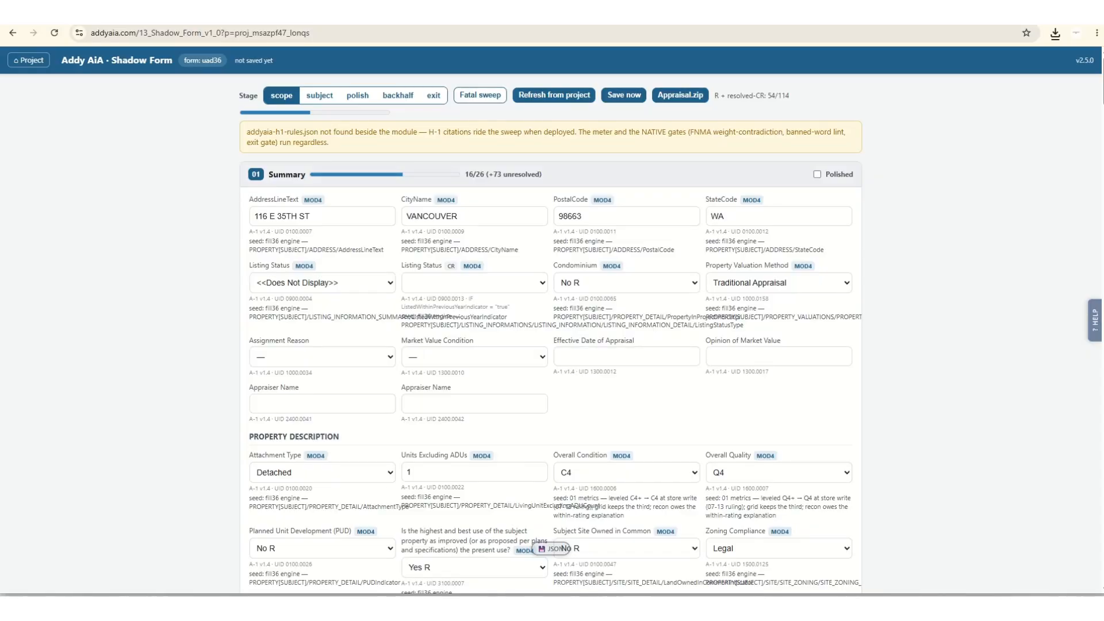
key(alt+Tab)
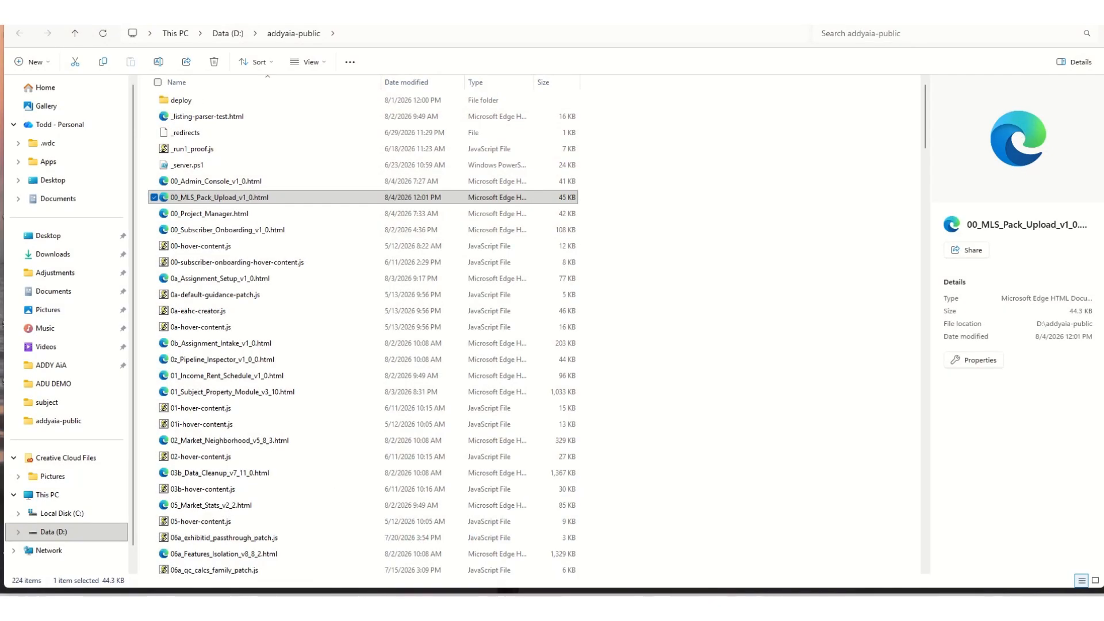
key(alt+Up)
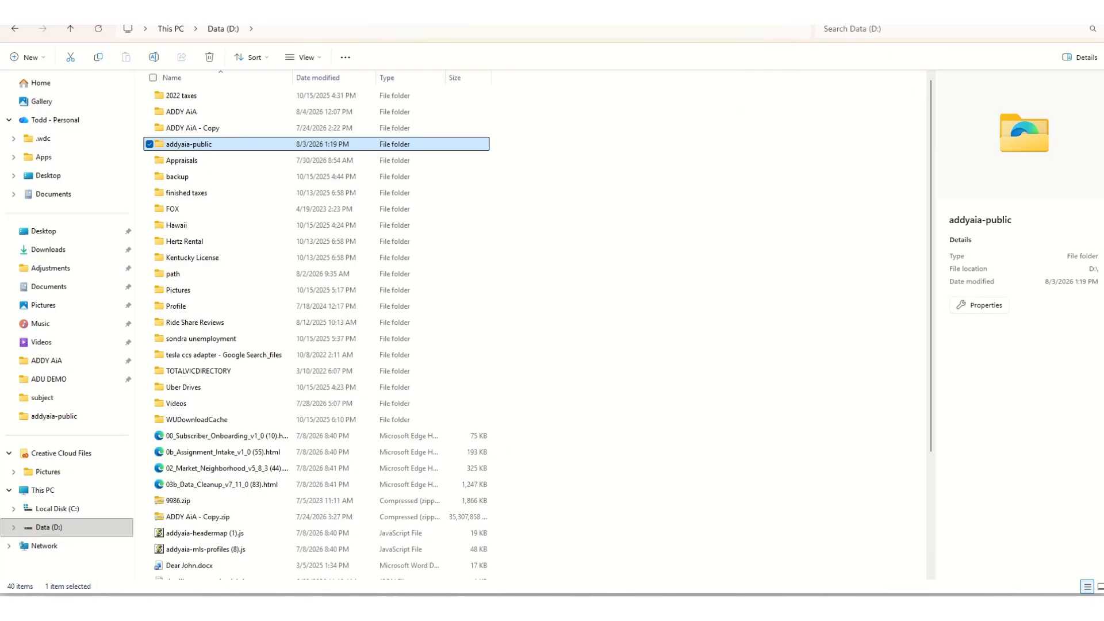
drag(575, 25, 1103, 52)
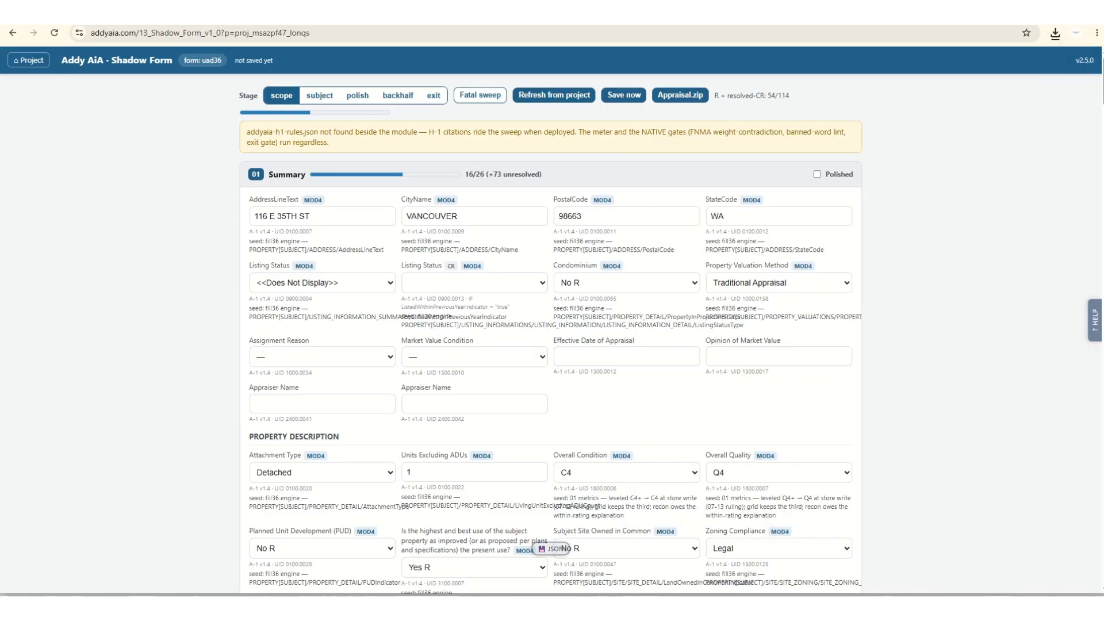
click(1055, 33)
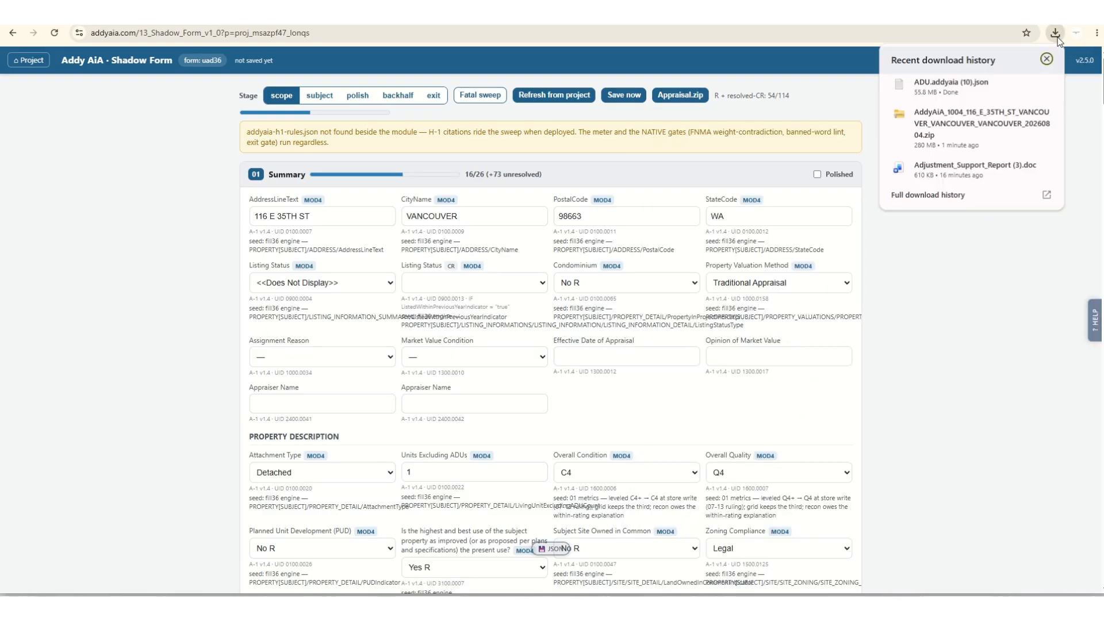
drag(920, 84, 1103, 89)
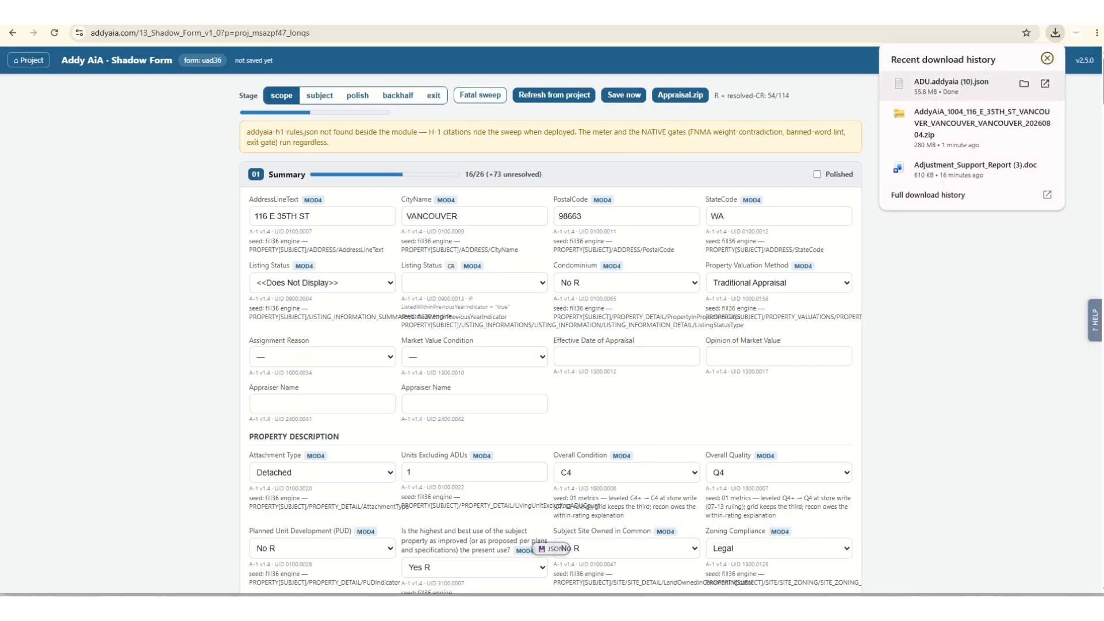